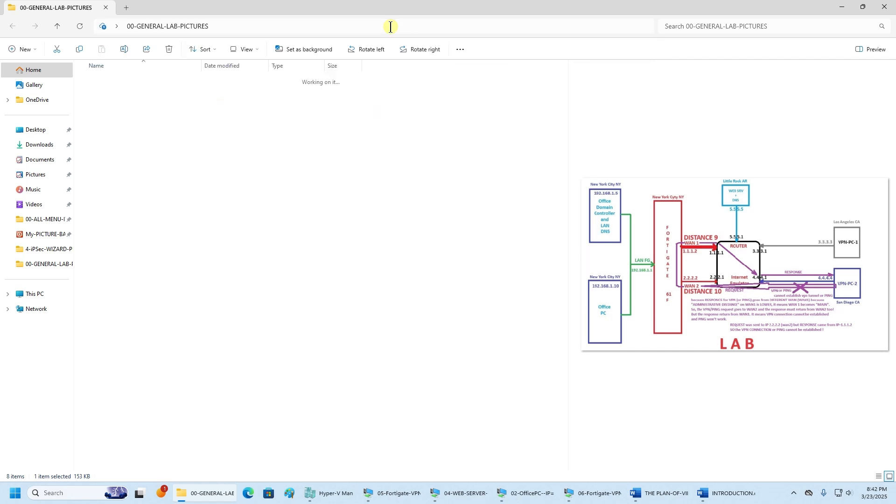
- Go from 00-GENERAL-LAB-PICTURES back up to the Desktop and into the 000-magic-Gear folder
{"action": "double_click", "coordinate": [163, 95]}
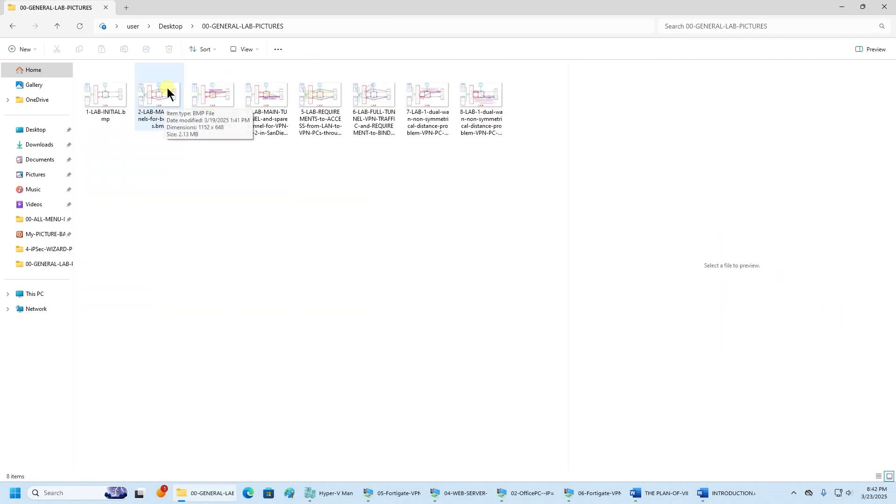
{"action": "left_click", "coordinate": [175, 27]}
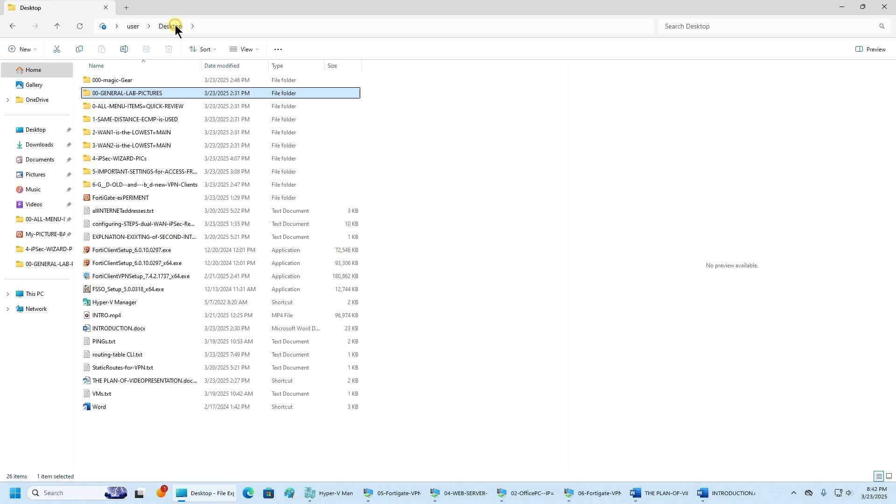
{"action": "double_click", "coordinate": [155, 81]}
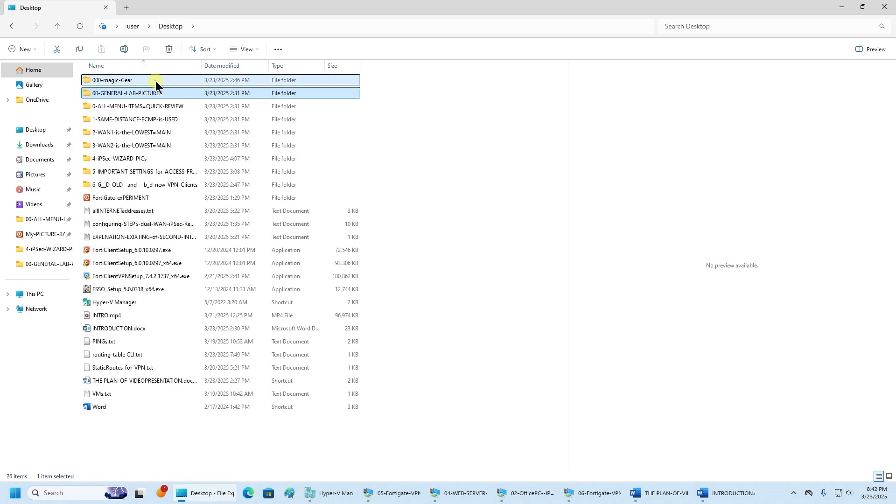
- View Magic-GEAR.jpg zoomed in Photos, then close it
{"action": "double_click", "coordinate": [114, 102]}
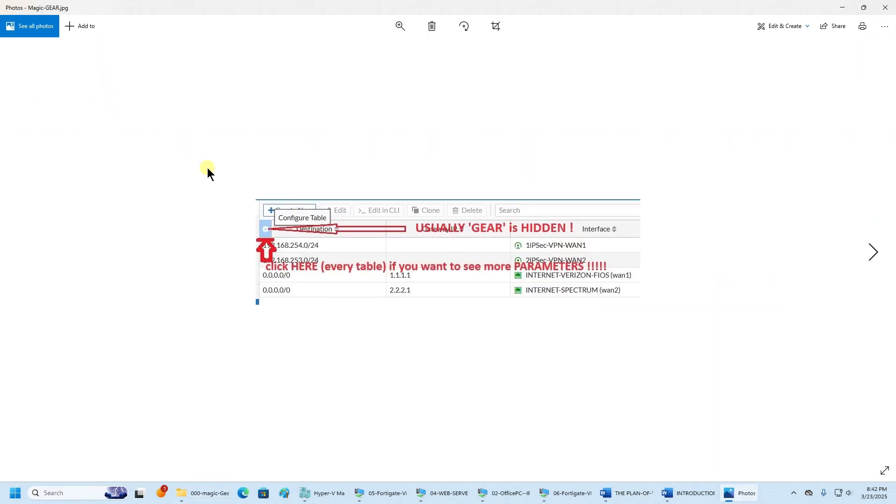
{"action": "scroll", "coordinate": [333, 329], "scroll_direction": "up", "scroll_amount": 3}
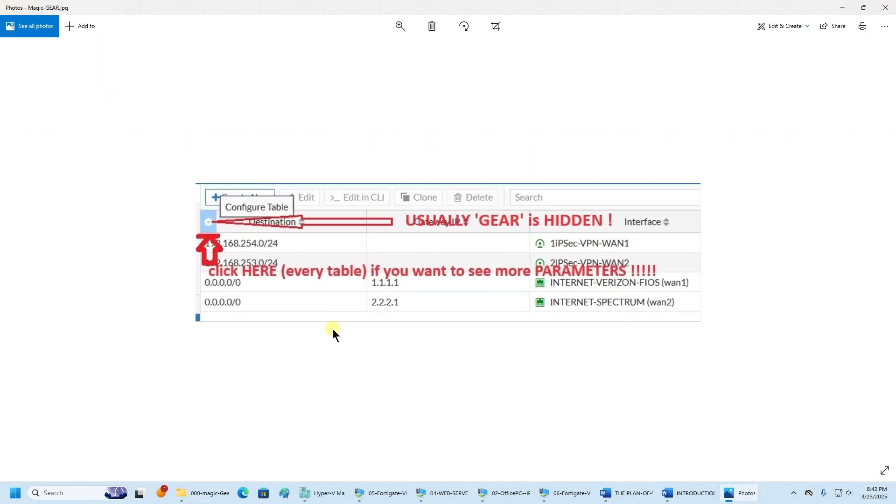
{"action": "scroll", "coordinate": [333, 329], "scroll_direction": "up", "scroll_amount": 2}
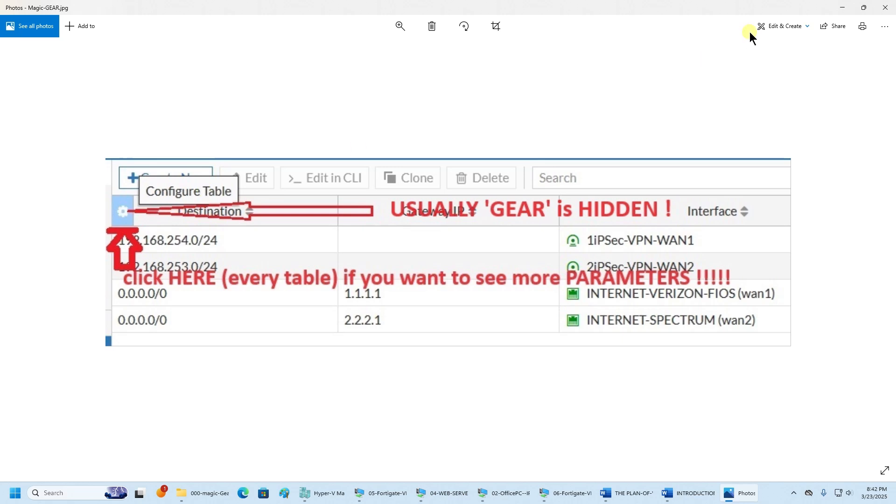
{"action": "left_click", "coordinate": [889, 8]}
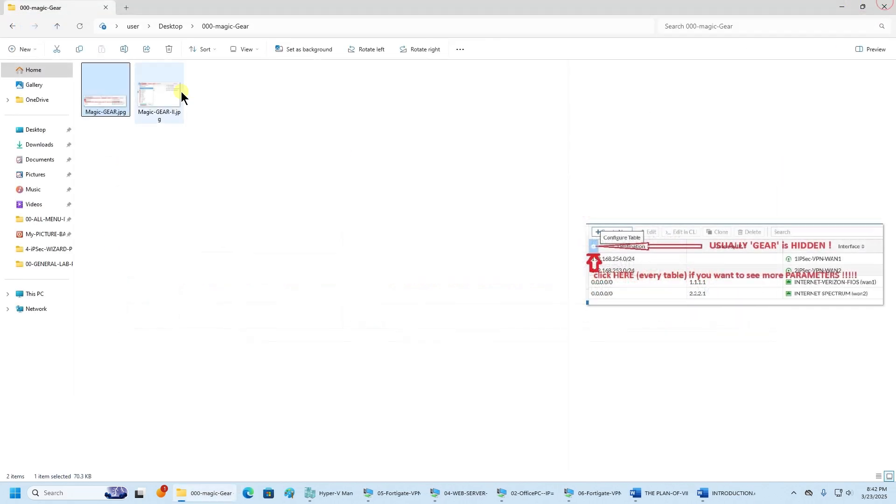
- View Magic-GEAR-II.jpg zoomed in Photos, close it and return to the Desktop folder
{"action": "double_click", "coordinate": [166, 97]}
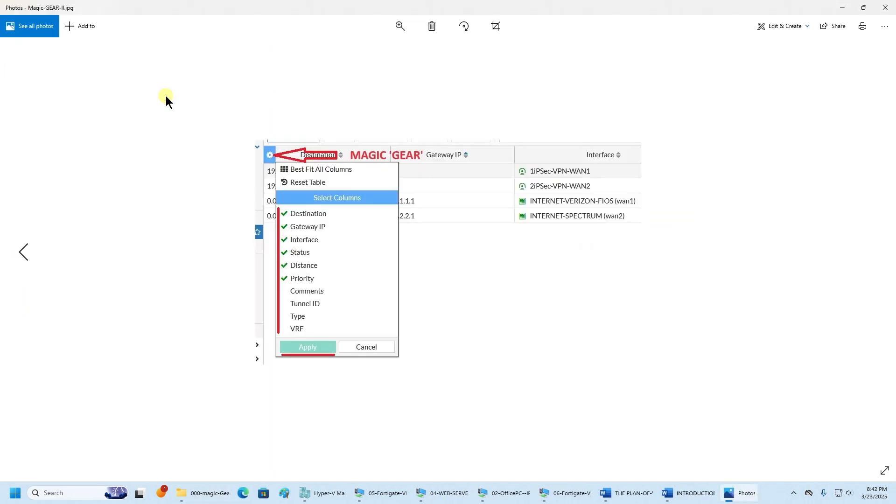
{"action": "key", "text": "Left"}
{"action": "key", "text": "Right"}
{"action": "scroll", "coordinate": [346, 212], "scroll_direction": "up", "scroll_amount": 5}
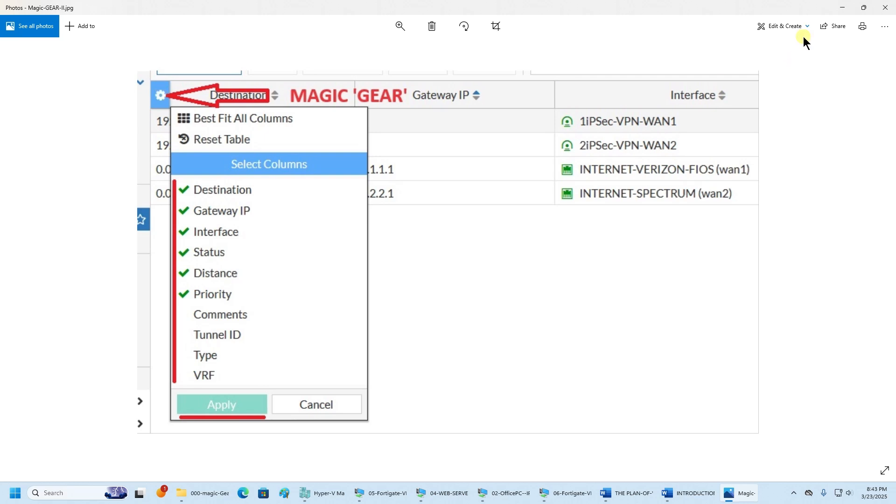
{"action": "left_click", "coordinate": [885, 7]}
{"action": "left_click", "coordinate": [170, 26]}
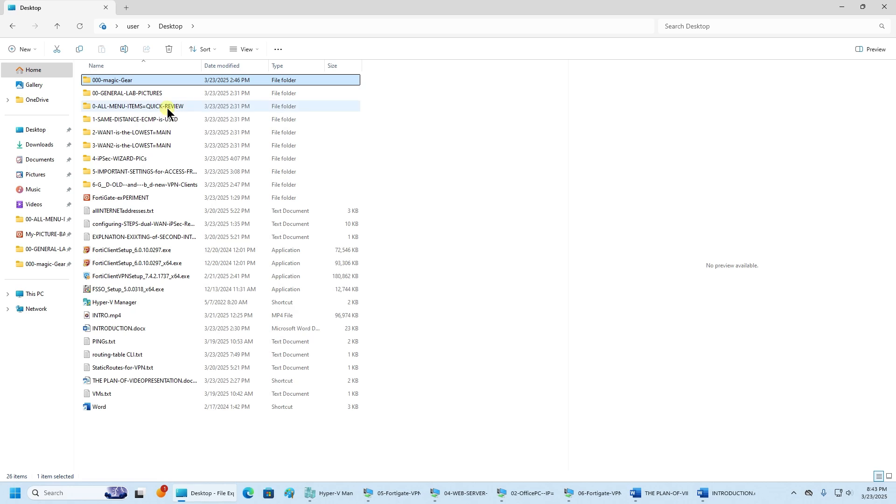
{"action": "double_click", "coordinate": [167, 107]}
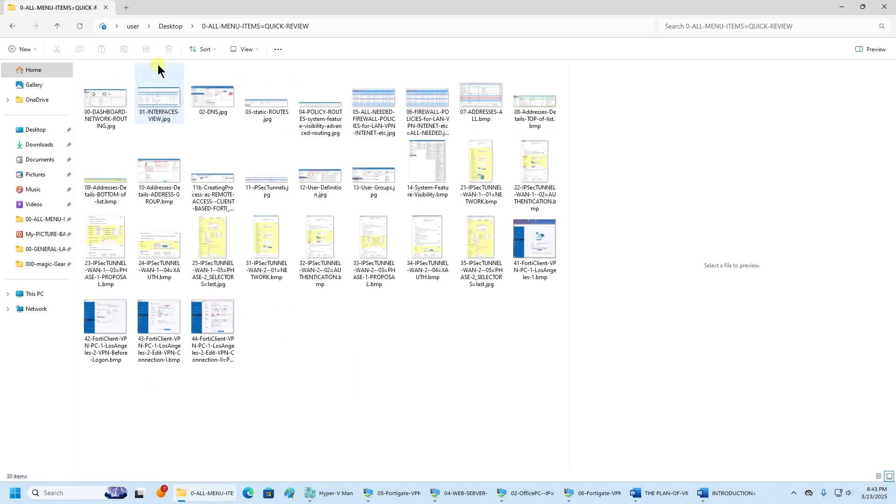
{"action": "left_click", "coordinate": [9, 28]}
{"action": "left_click", "coordinate": [863, 7]}
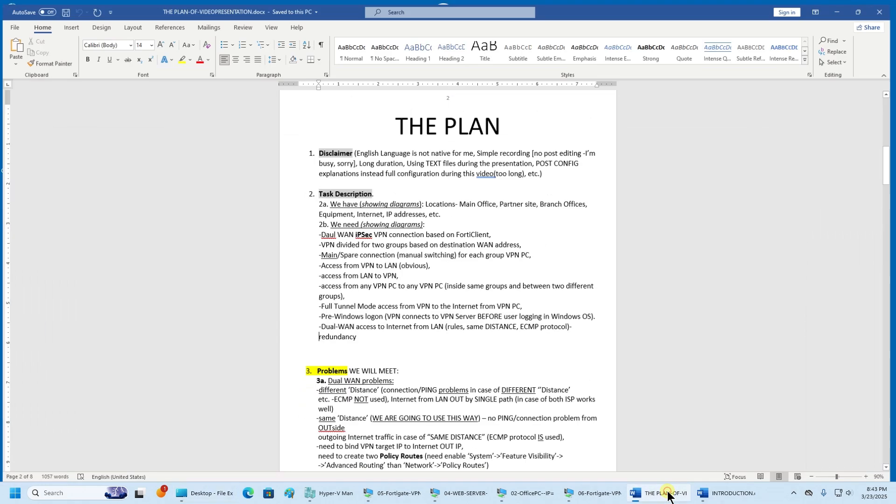
- Bring THE PLAN document forward and highlight the Pre-Windows logon requirement line
{"action": "left_click", "coordinate": [668, 494]}
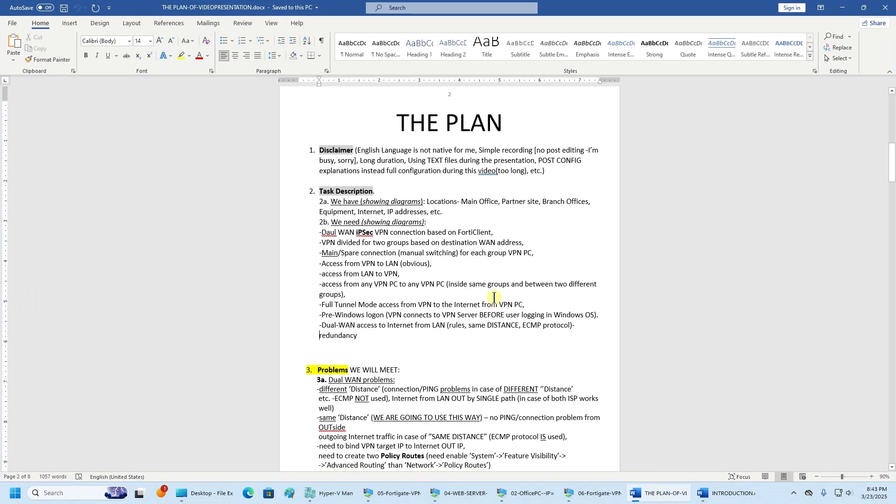
{"action": "scroll", "coordinate": [482, 176], "scroll_direction": "down", "scroll_amount": 1}
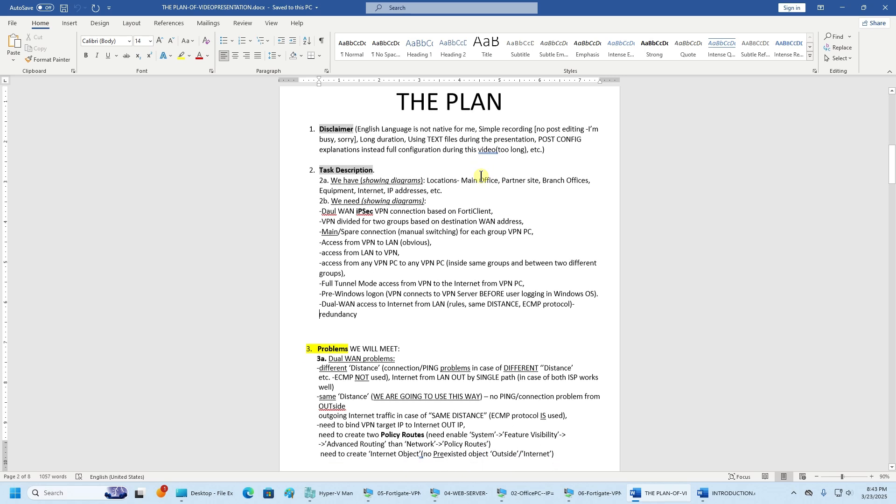
{"action": "scroll", "coordinate": [482, 176], "scroll_direction": "down", "scroll_amount": 2}
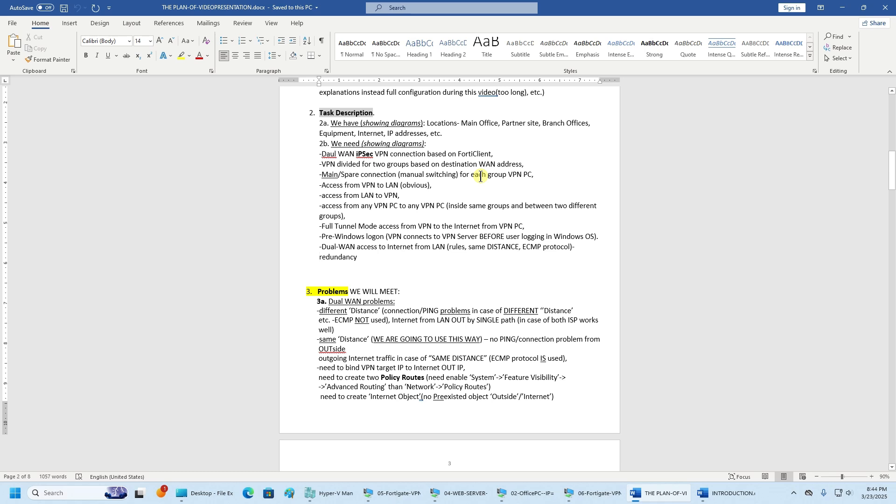
{"action": "left_click_drag", "start_coordinate": [296, 239], "coordinate": [602, 239]}
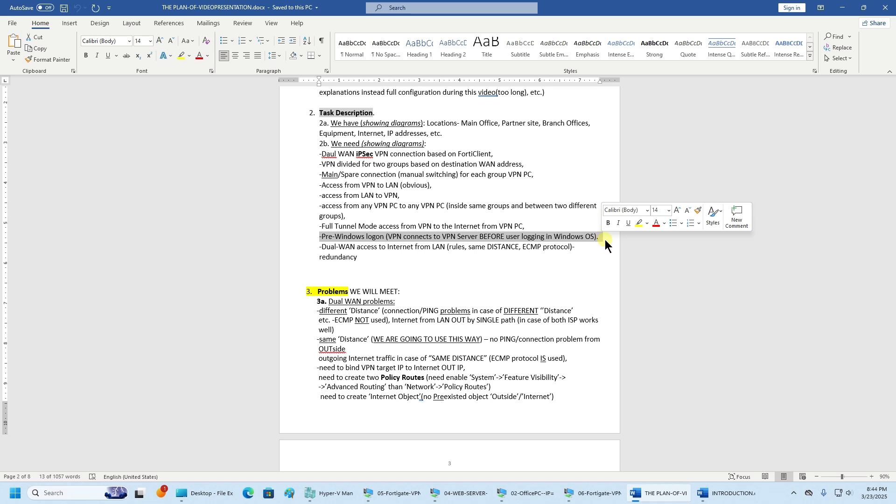
{"action": "left_click", "coordinate": [485, 265]}
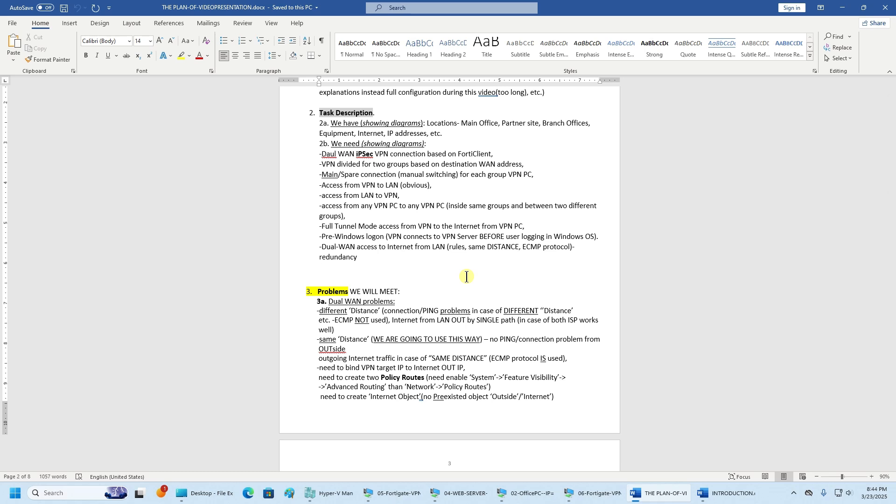
- Highlight the Dual-WAN access to Internet paragraph and scroll down to the problems section
{"action": "triple_click", "coordinate": [426, 258]}
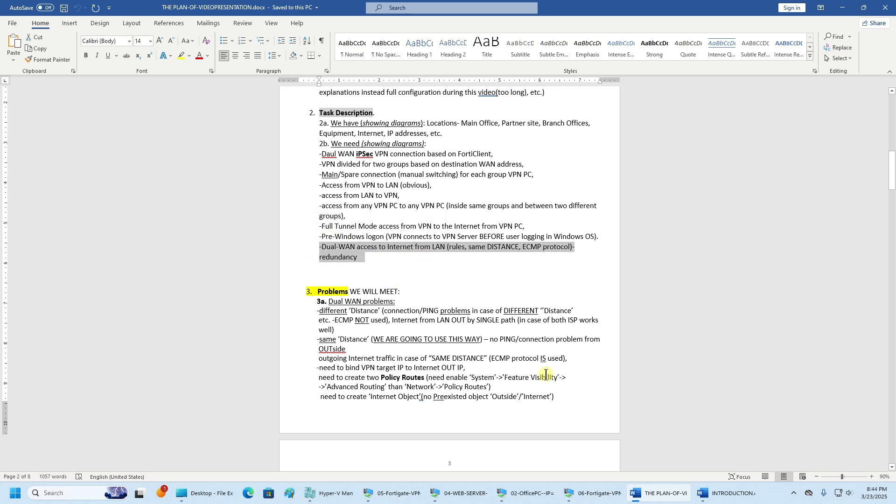
{"action": "scroll", "coordinate": [551, 424], "scroll_direction": "down", "scroll_amount": 4}
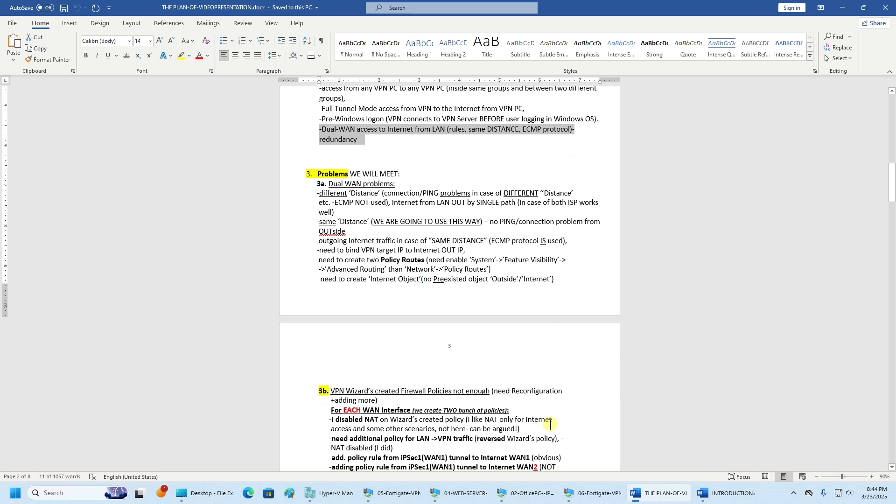
{"action": "scroll", "coordinate": [520, 373], "scroll_direction": "down", "scroll_amount": 3}
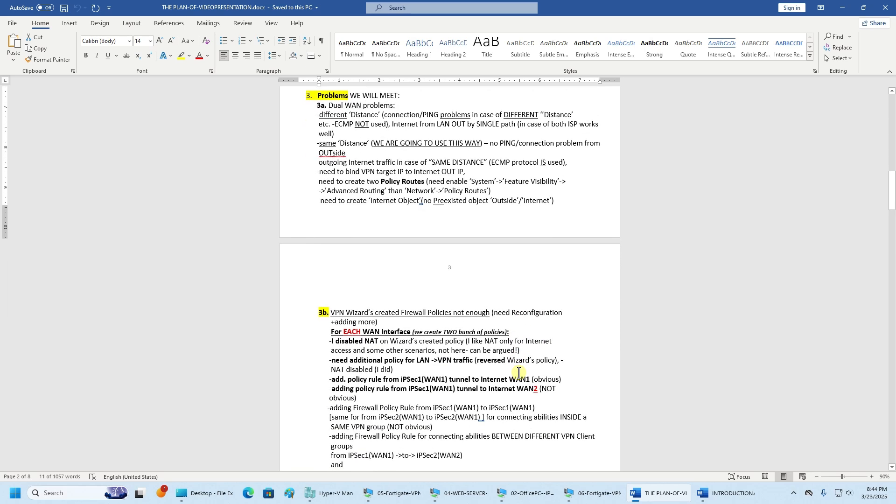
{"action": "left_click", "coordinate": [295, 109]}
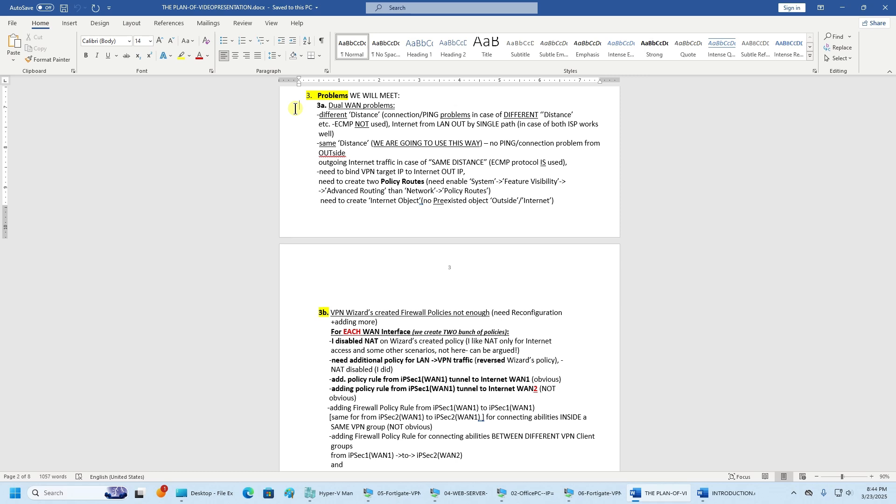
- Log in to the FortiGate web GUI on the office PC VM with the administrator username and password
{"action": "left_click", "coordinate": [536, 494]}
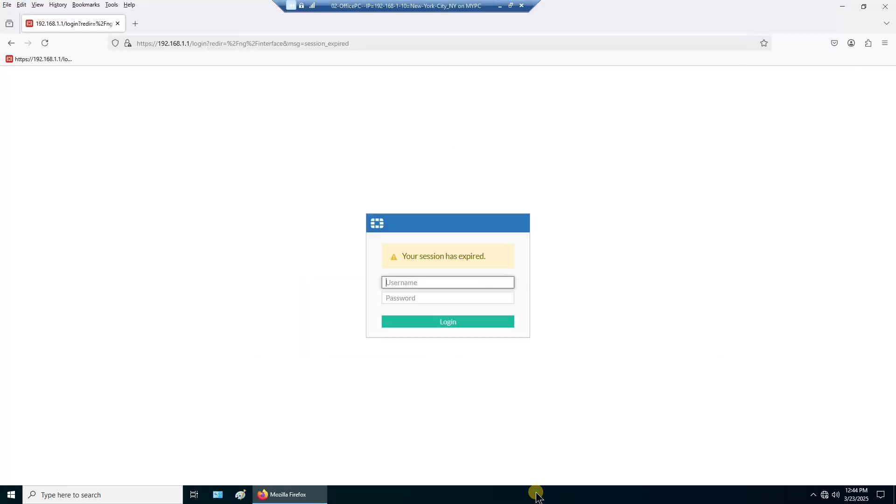
{"action": "type", "text": "admin"}
{"action": "key", "text": "Tab"}
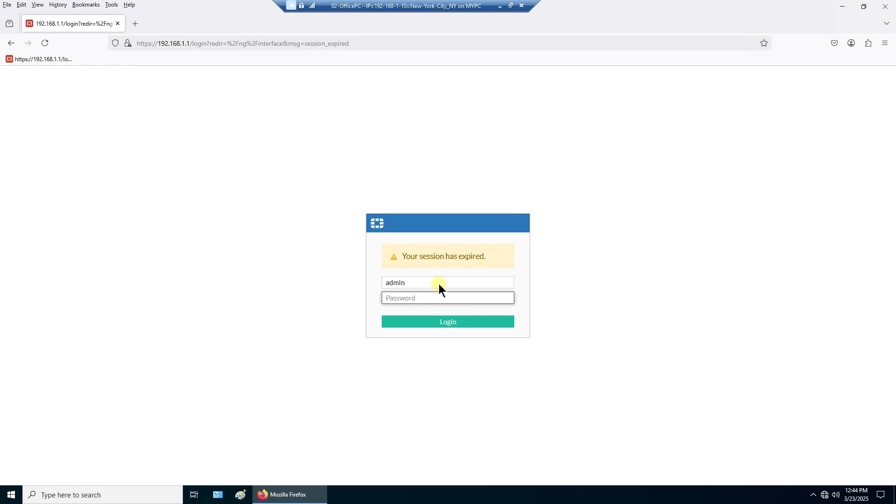
{"action": "type", "text": "******"}
- Minimize the remote session and pause the screen recording from the system tray
{"action": "left_click", "coordinate": [813, 495]}
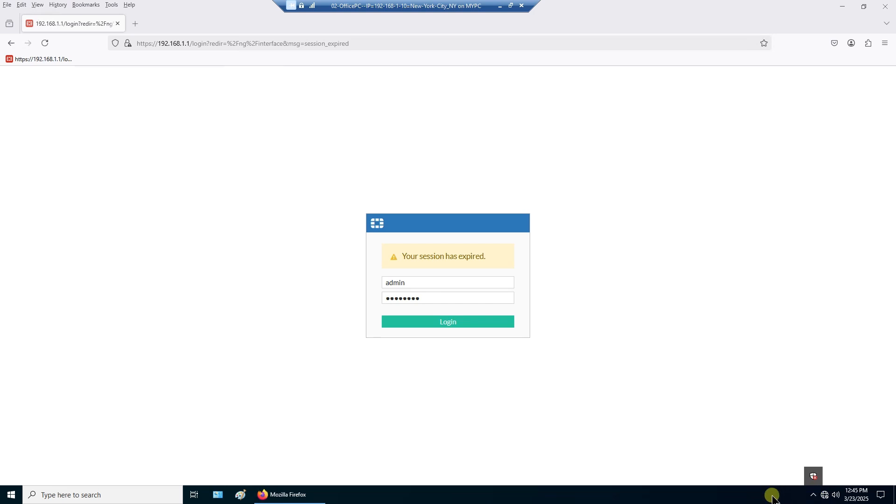
{"action": "left_click", "coordinate": [500, 6]}
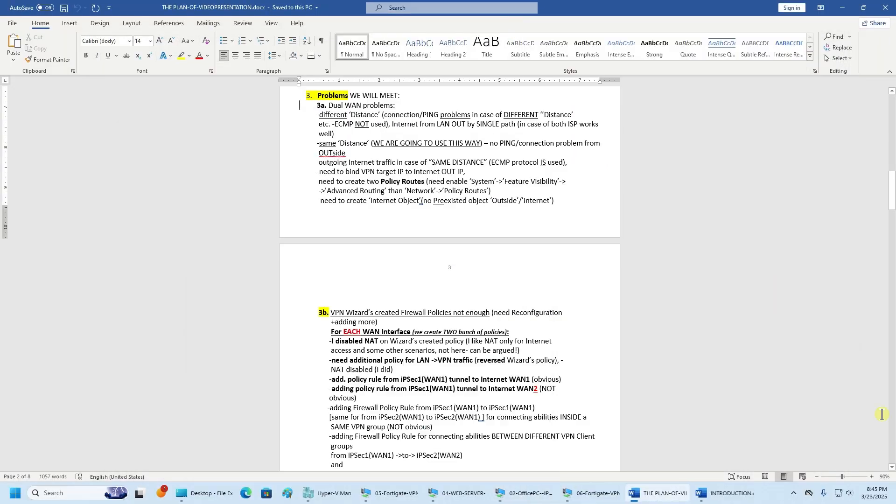
{"action": "left_click", "coordinate": [794, 493]}
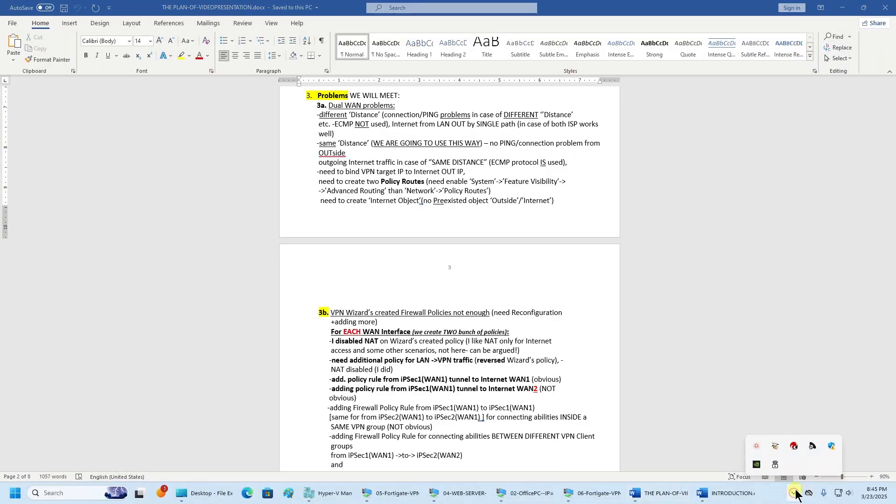
{"action": "left_click", "coordinate": [756, 446]}
{"action": "left_click", "coordinate": [748, 430]}
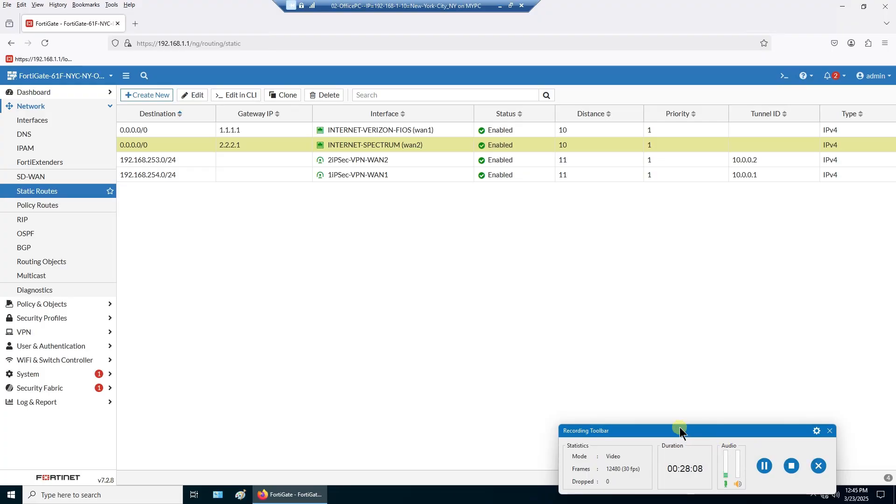
{"action": "left_click_drag", "start_coordinate": [680, 427], "coordinate": [758, 502]}
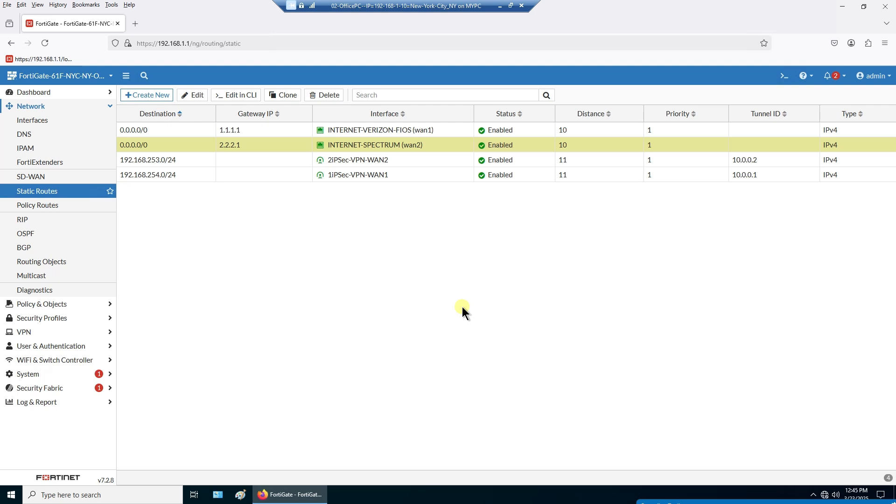
{"action": "left_click", "coordinate": [154, 131]}
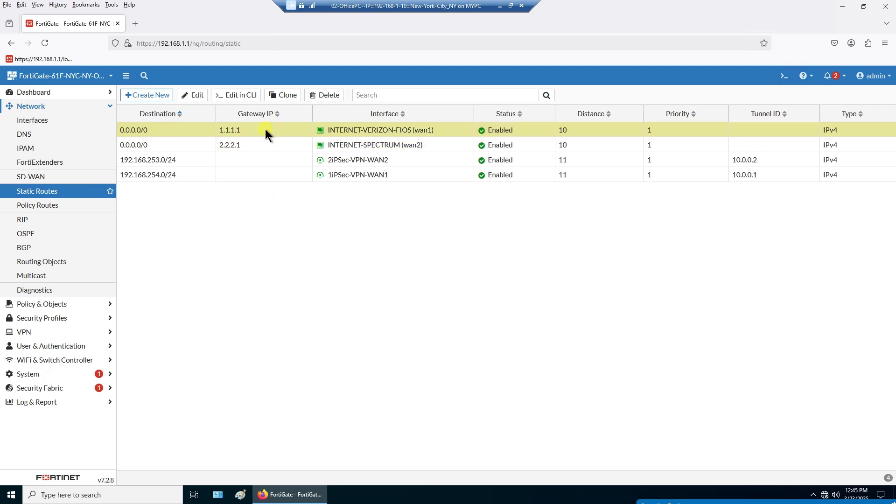
{"action": "left_click", "coordinate": [250, 145]}
{"action": "left_click", "coordinate": [245, 142]}
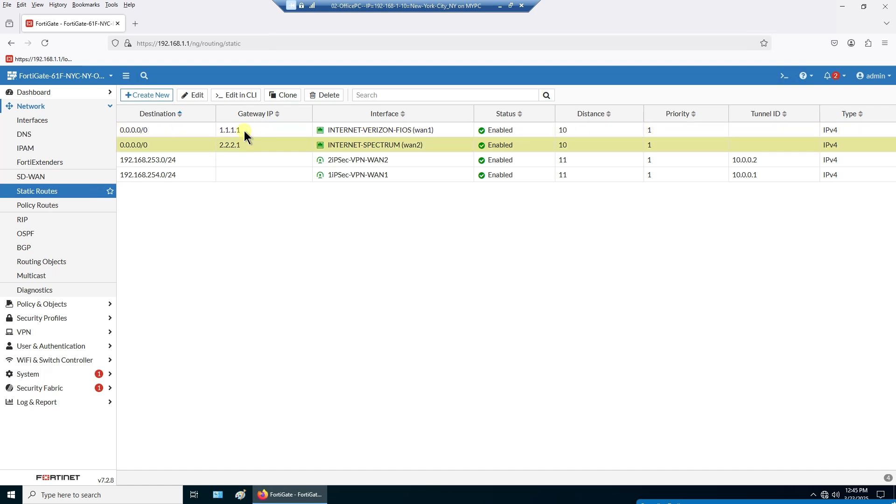
{"action": "left_click", "coordinate": [244, 129]}
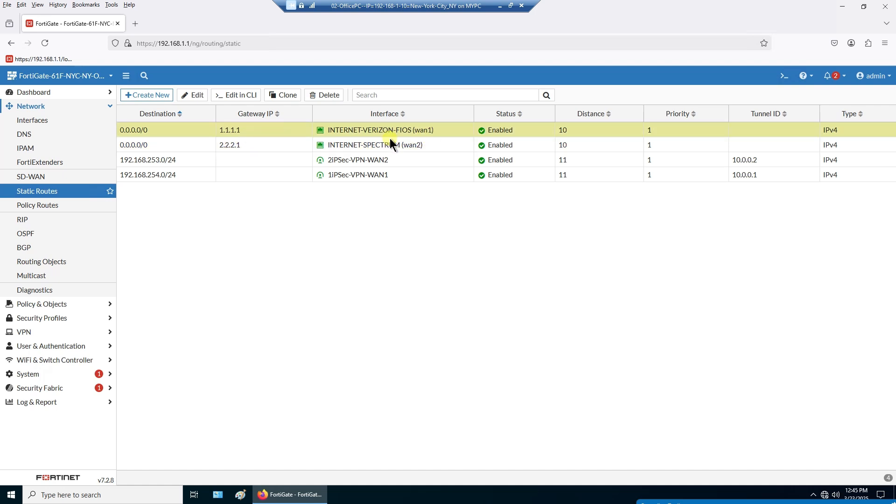
{"action": "left_click", "coordinate": [279, 147]}
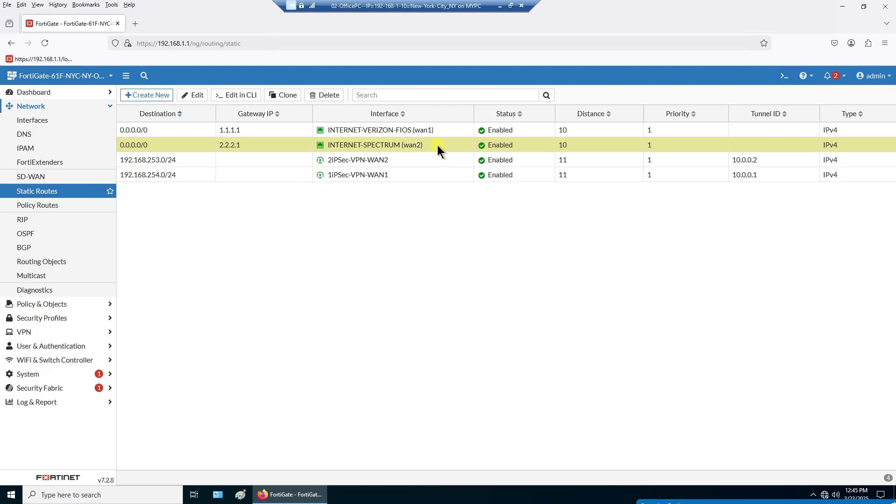
{"action": "left_click", "coordinate": [595, 132]}
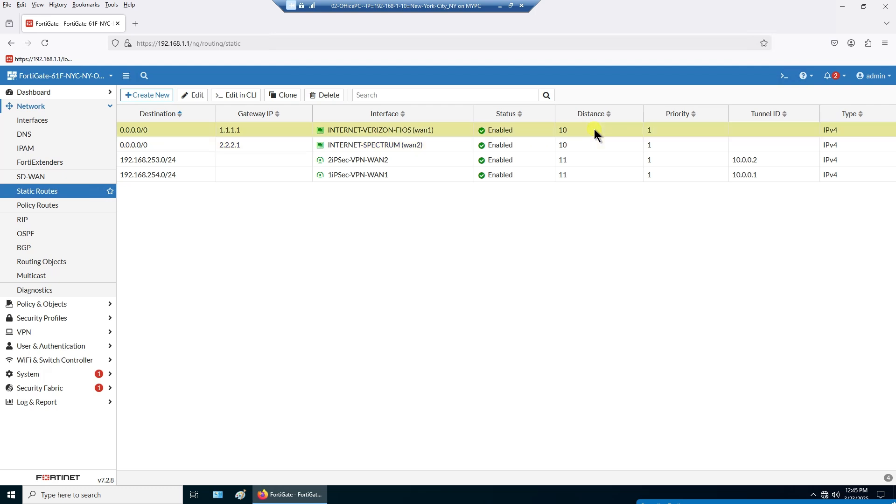
{"action": "left_click", "coordinate": [595, 148]}
{"action": "left_click", "coordinate": [581, 129]}
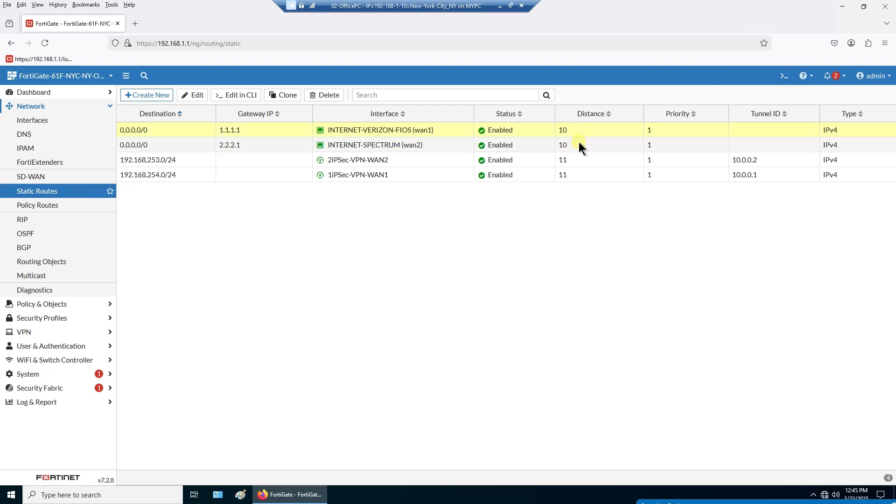
{"action": "left_click", "coordinate": [578, 145]}
{"action": "left_click", "coordinate": [576, 131]}
{"action": "left_click", "coordinate": [575, 144]}
{"action": "left_click", "coordinate": [575, 132]}
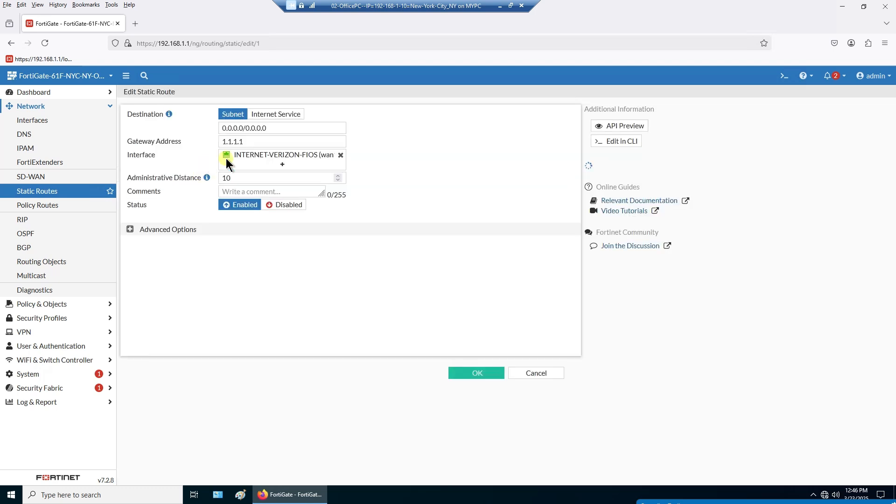
{"action": "double_click", "coordinate": [248, 175]}
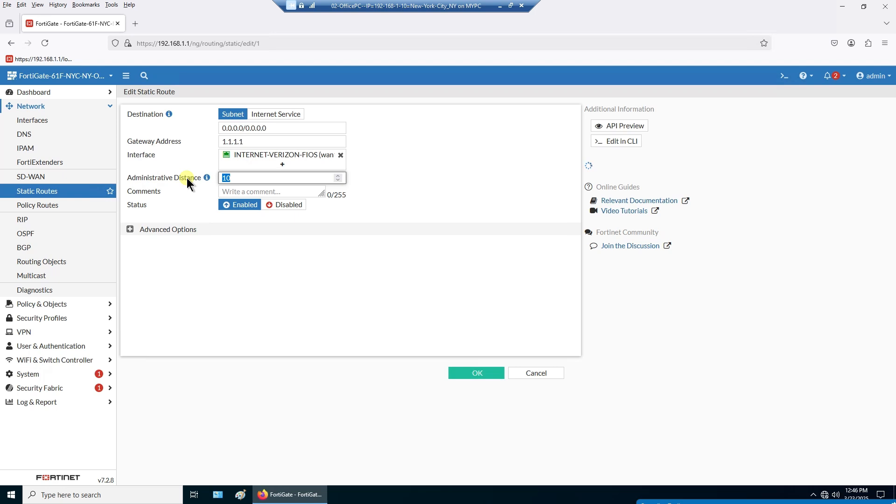
{"action": "type", "text": "9"}
{"action": "left_click", "coordinate": [481, 374]}
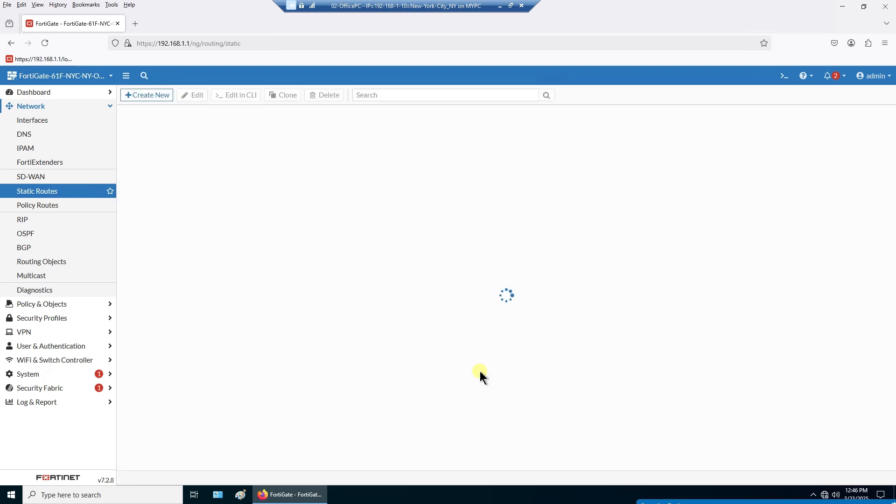
{"action": "left_click", "coordinate": [185, 133]}
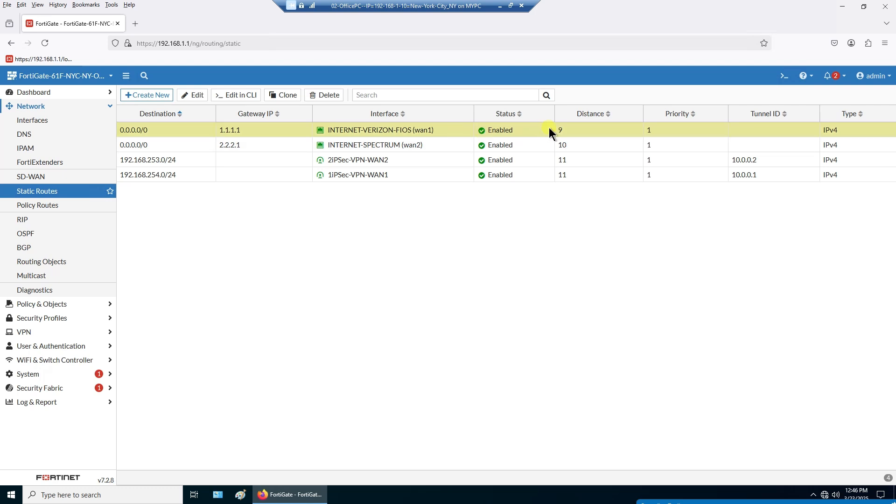
{"action": "double_click", "coordinate": [563, 130]}
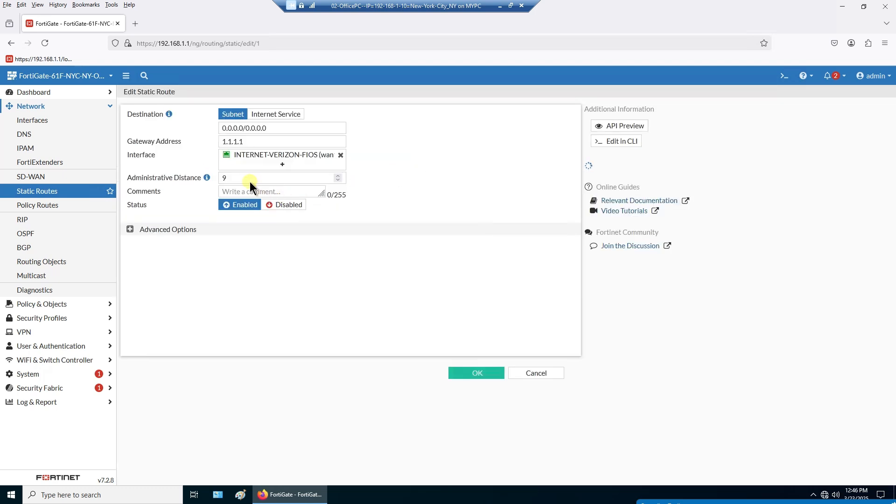
{"action": "type", "text": "10"}
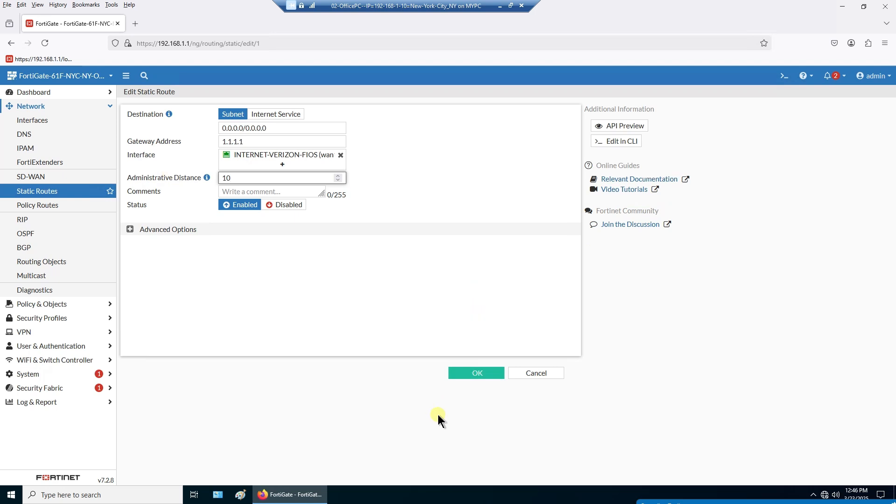
{"action": "left_click", "coordinate": [477, 373]}
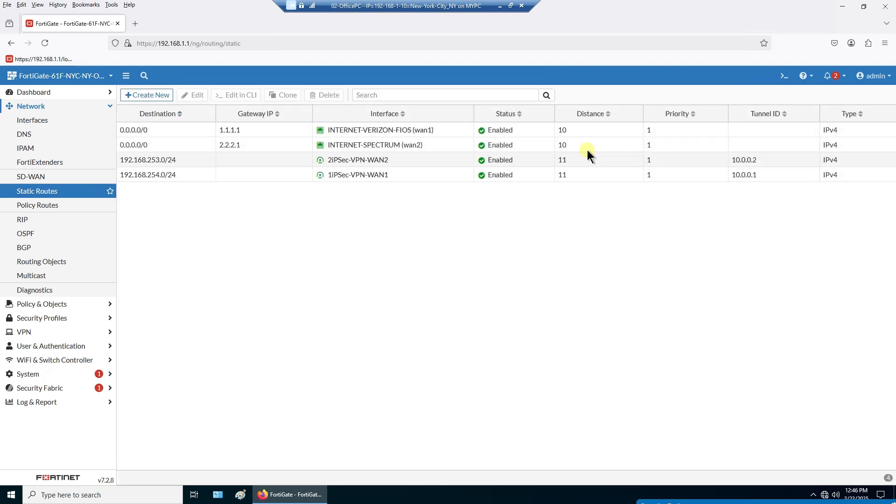
{"action": "double_click", "coordinate": [586, 147]}
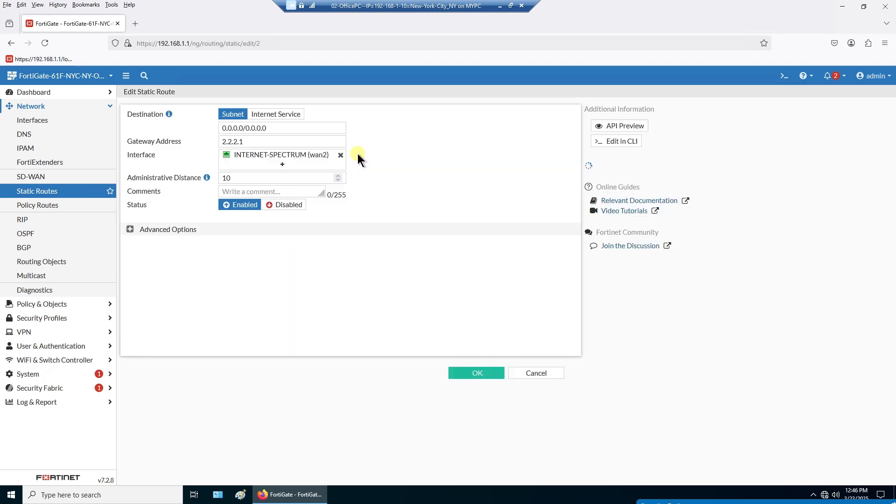
{"action": "double_click", "coordinate": [237, 176]}
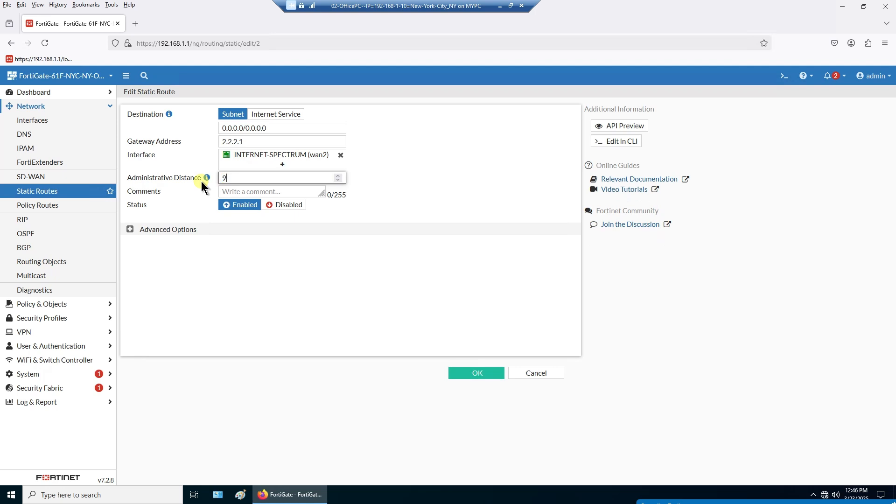
{"action": "left_click", "coordinate": [467, 372]}
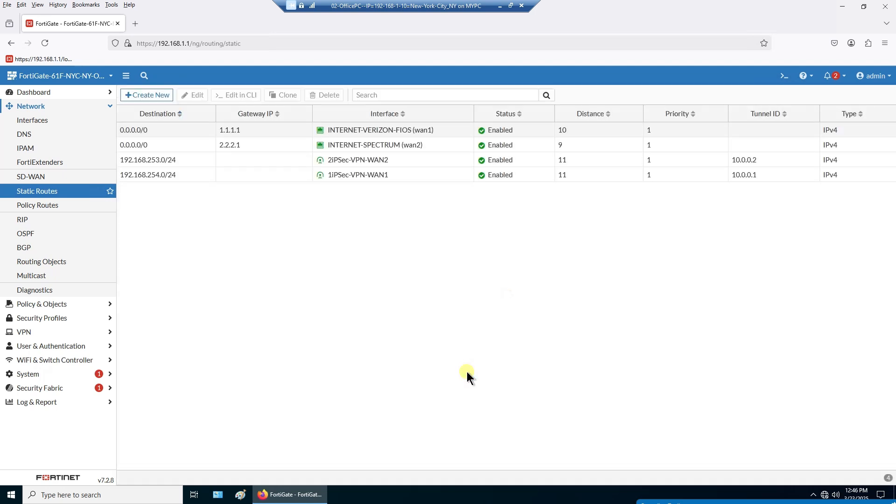
{"action": "left_click", "coordinate": [355, 142]}
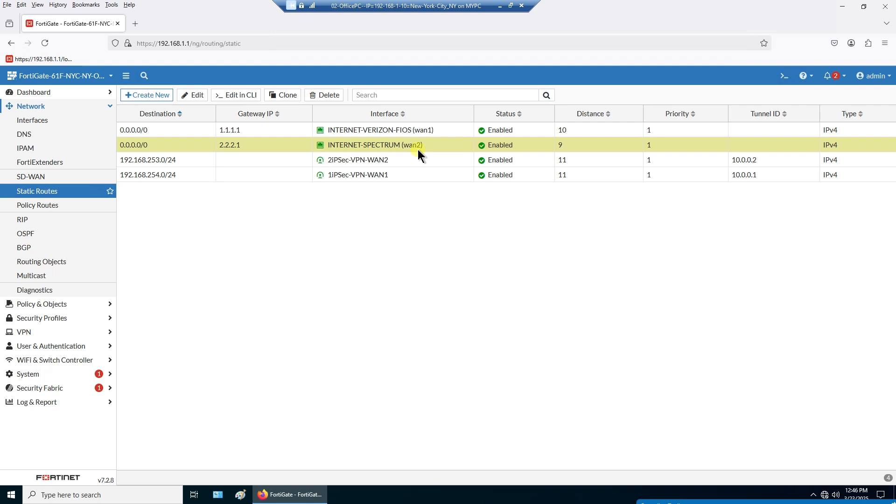
{"action": "double_click", "coordinate": [457, 145]}
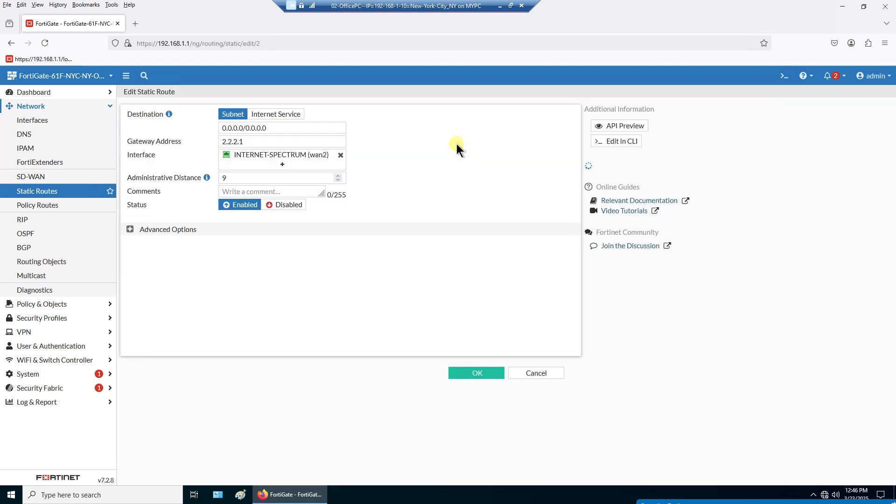
{"action": "left_click", "coordinate": [252, 175]}
{"action": "key", "text": "ctrl+a"}
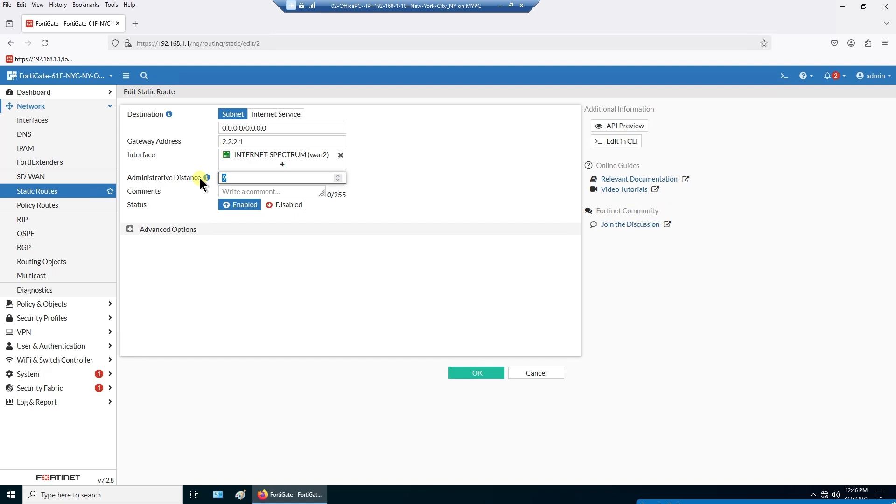
{"action": "type", "text": "10"}
{"action": "left_click", "coordinate": [478, 373]}
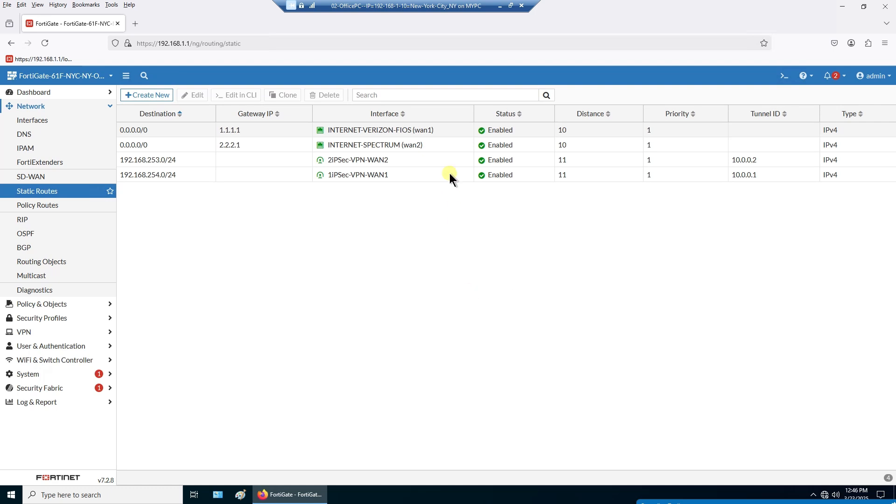
- Compare the default routes via 2.2.2.1 and 1.1.1.1, both at distance 10, then minimize the VM
{"action": "left_click", "coordinate": [454, 125]}
{"action": "left_click", "coordinate": [450, 143]}
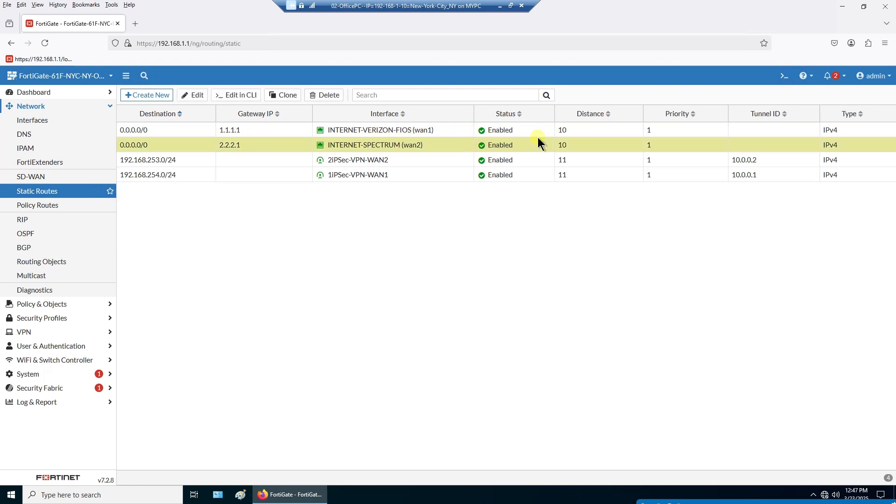
{"action": "left_click", "coordinate": [592, 127]}
{"action": "left_click", "coordinate": [577, 143]}
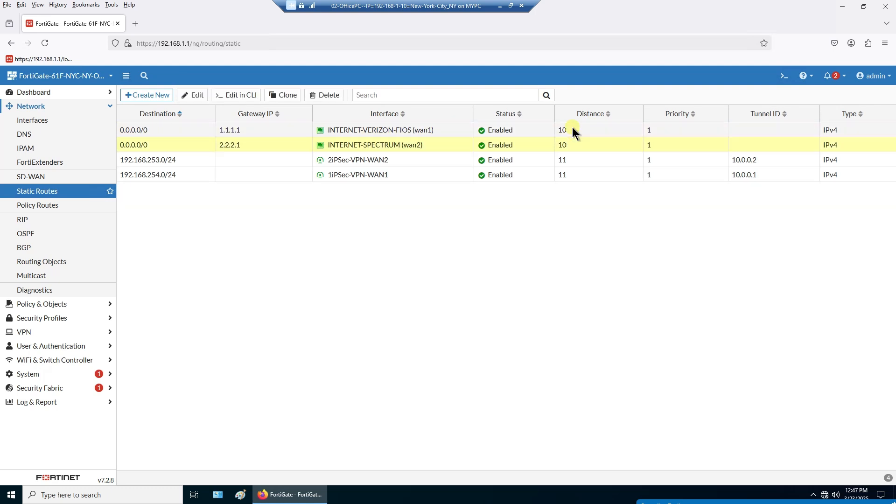
{"action": "left_click", "coordinate": [573, 129]}
{"action": "left_click", "coordinate": [573, 144]}
{"action": "left_click", "coordinate": [573, 131]}
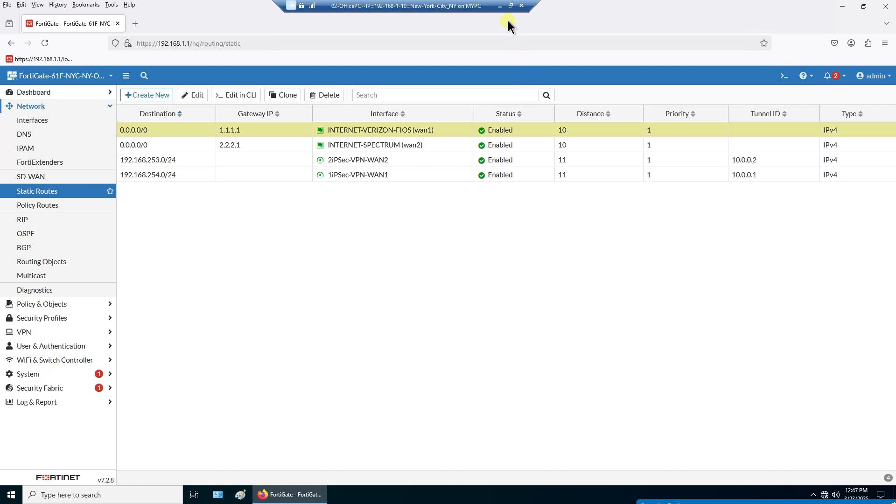
{"action": "left_click", "coordinate": [501, 6]}
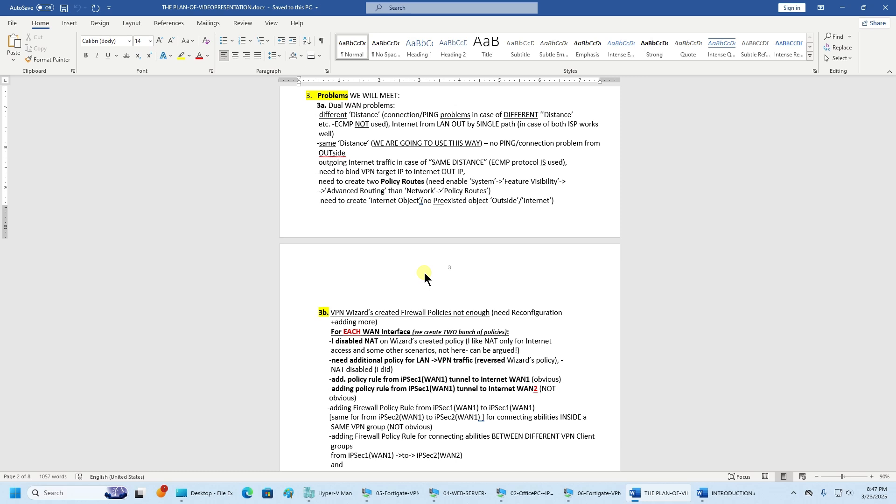
- Move the recorder panel aside, highlight the 'Dual WAN problems' heading, and minimize Word
{"action": "left_click", "coordinate": [794, 493]}
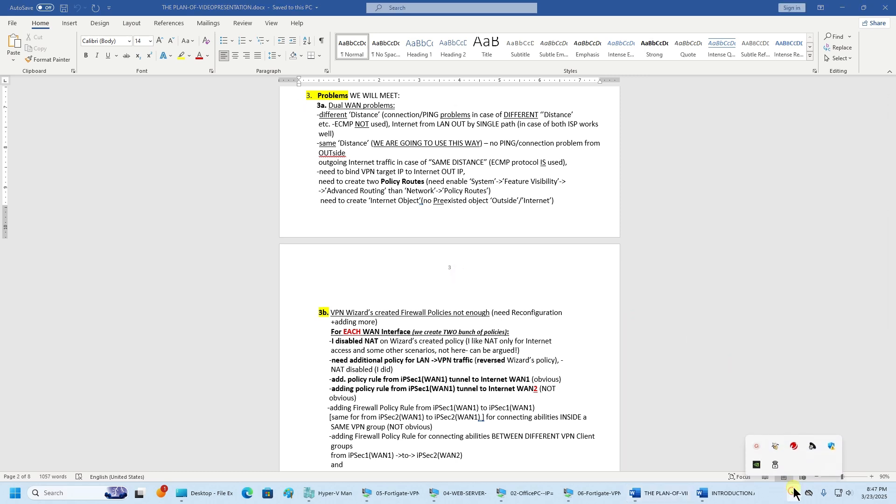
{"action": "left_click", "coordinate": [757, 446]}
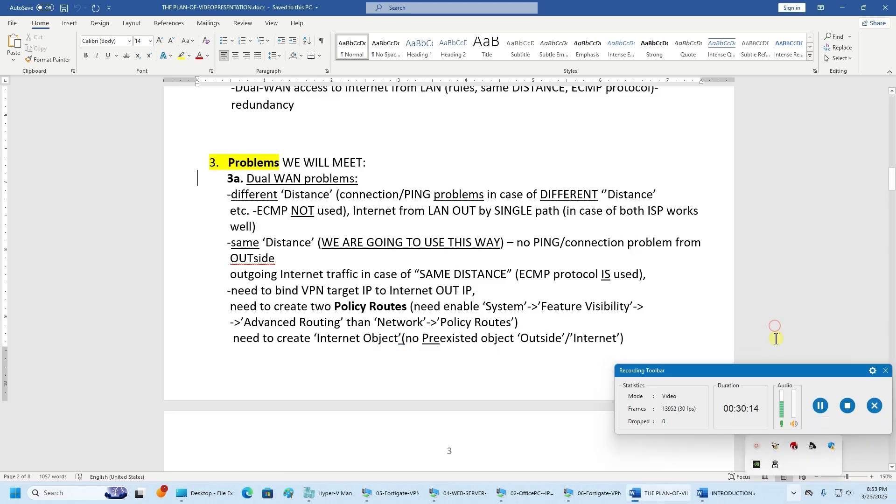
{"action": "left_click_drag", "start_coordinate": [757, 372], "coordinate": [780, 503]}
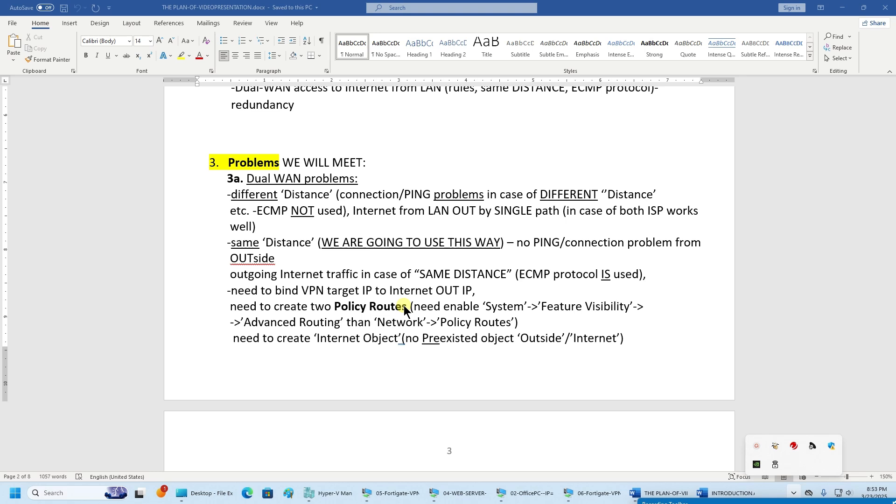
{"action": "left_click_drag", "start_coordinate": [241, 179], "coordinate": [354, 176]}
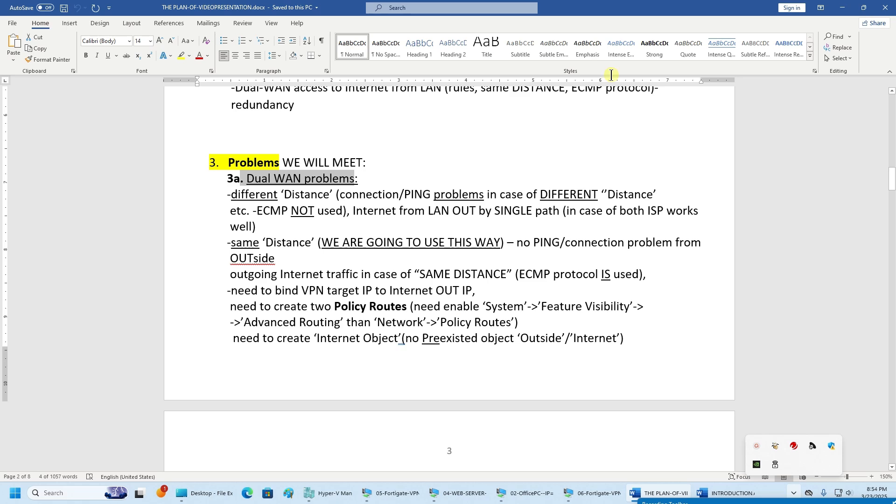
{"action": "left_click", "coordinate": [843, 7]}
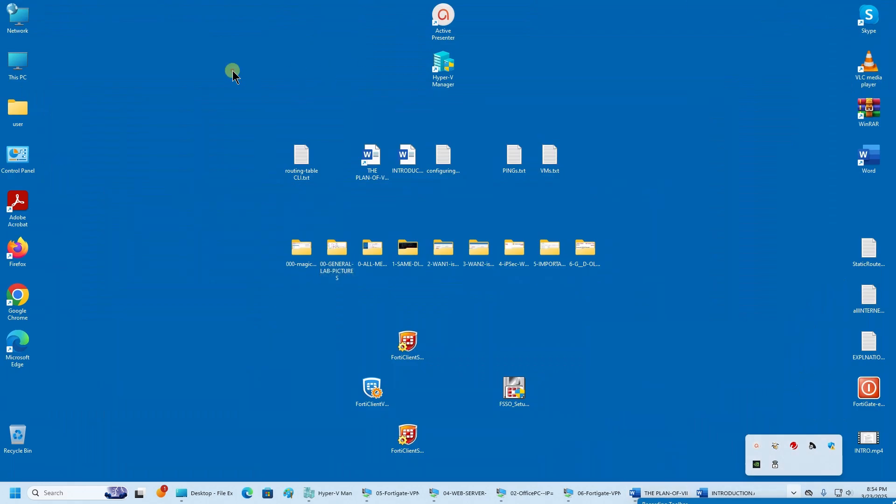
- Open 00-GENERAL-LAB-PICTURES and launch the 6-LAB-FULL-TUNNEL-VPN-TRAFFIC diagram in Photos
{"action": "left_click", "coordinate": [336, 246]}
{"action": "double_click", "coordinate": [335, 242]}
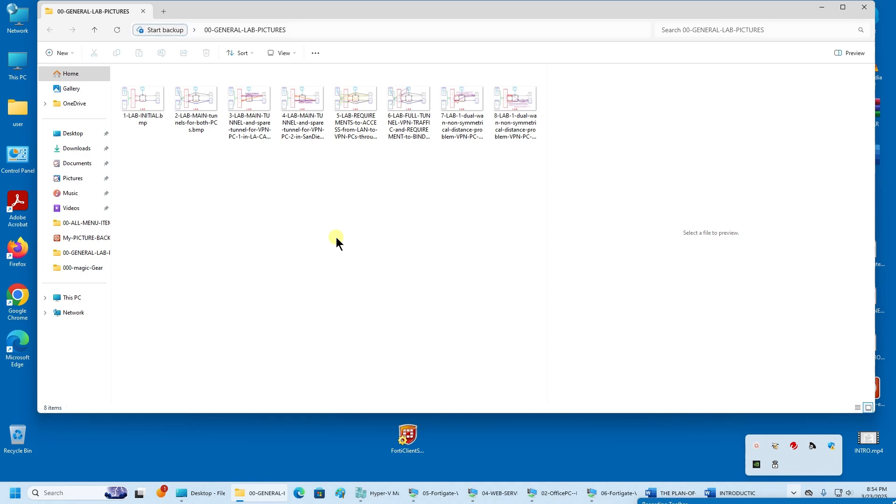
{"action": "left_click", "coordinate": [400, 114]}
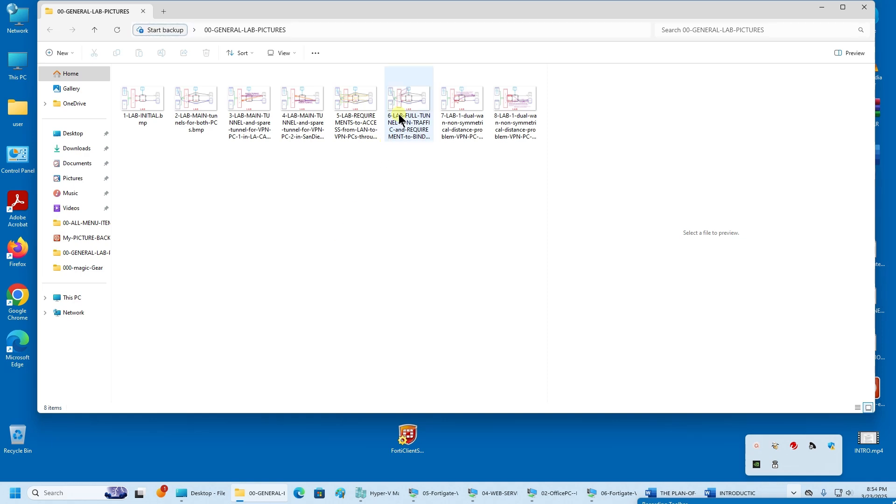
{"action": "double_click", "coordinate": [405, 104]}
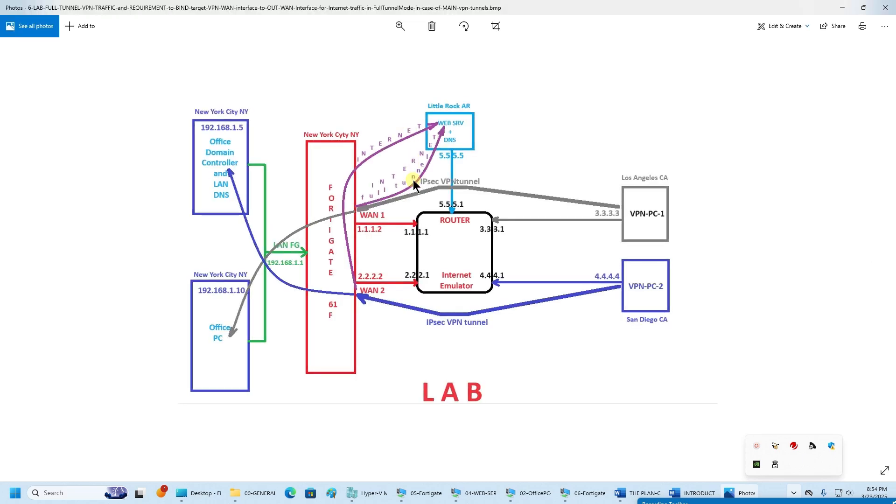
- Zoom into the diagram showing WAN1 1.1.1.2, WAN2 2.2.2.2 and VPN-PC-1/VPN-PC-2 tunnels
{"action": "scroll", "coordinate": [413, 180], "scroll_direction": "up", "scroll_amount": 3}
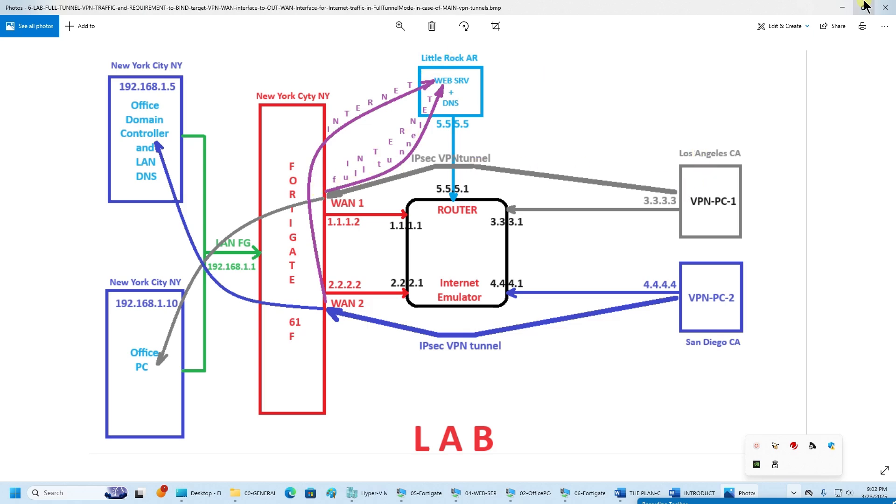
- Close Photos, copy the 6-LAB-FULL-TUNNEL diagram file and paste it onto the desktop
{"action": "left_click", "coordinate": [885, 7]}
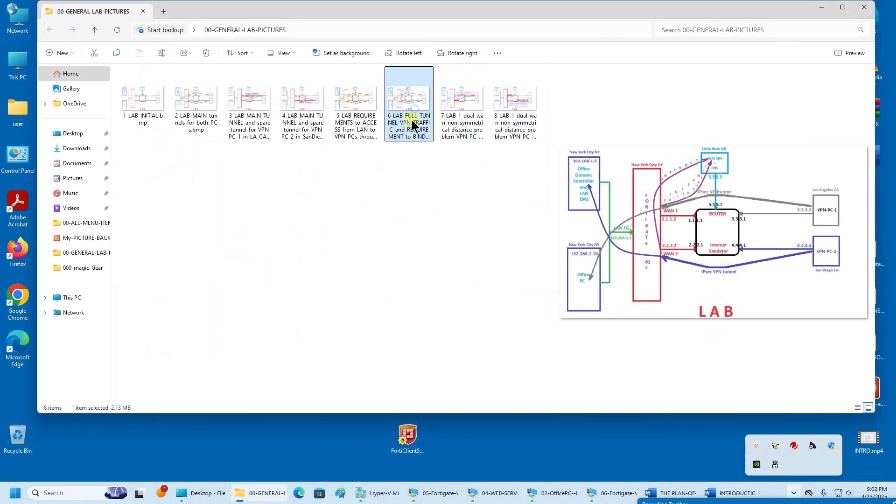
{"action": "left_click_drag", "start_coordinate": [415, 112], "coordinate": [400, 240]}
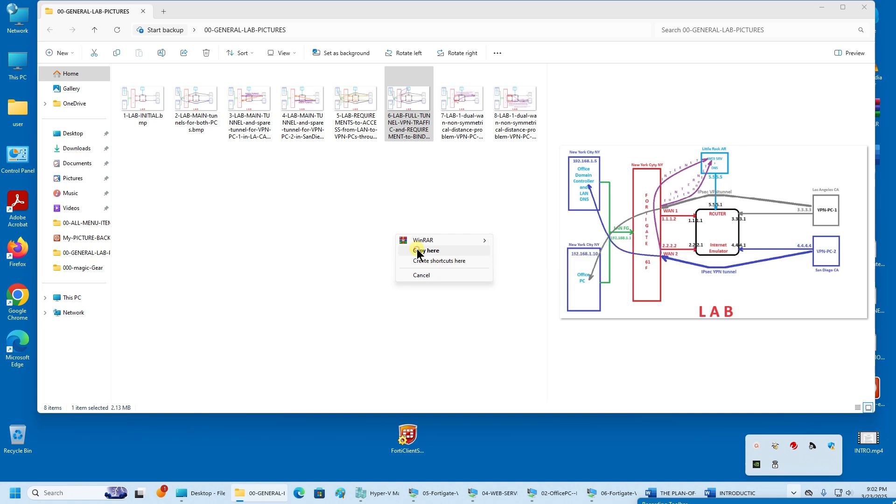
{"action": "left_click", "coordinate": [410, 124]}
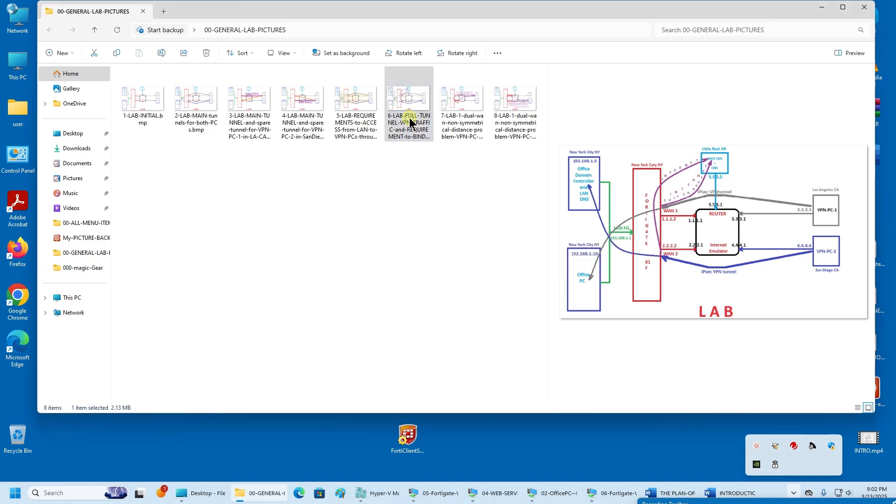
{"action": "right_click", "coordinate": [411, 132]}
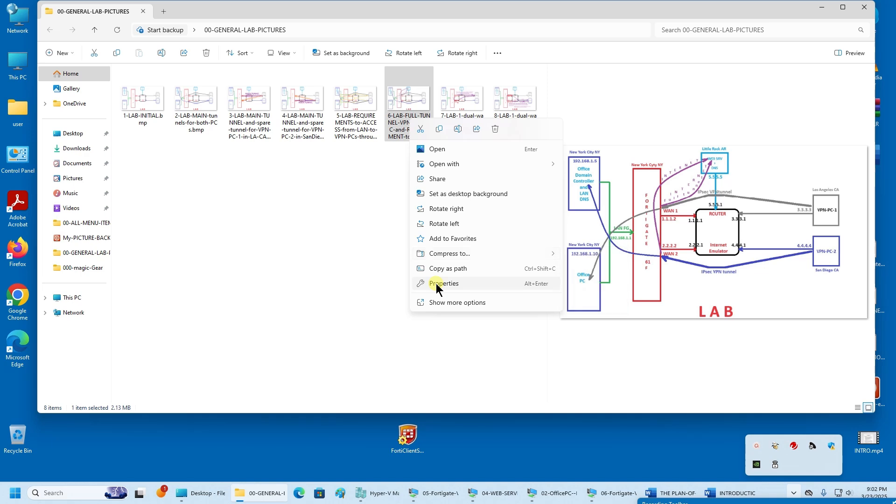
{"action": "left_click", "coordinate": [439, 129]}
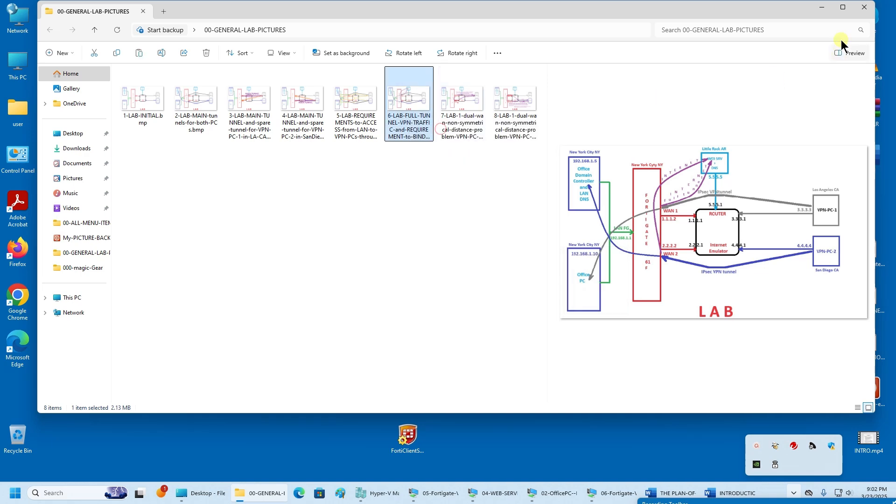
{"action": "left_click", "coordinate": [824, 9]}
{"action": "right_click", "coordinate": [107, 183]}
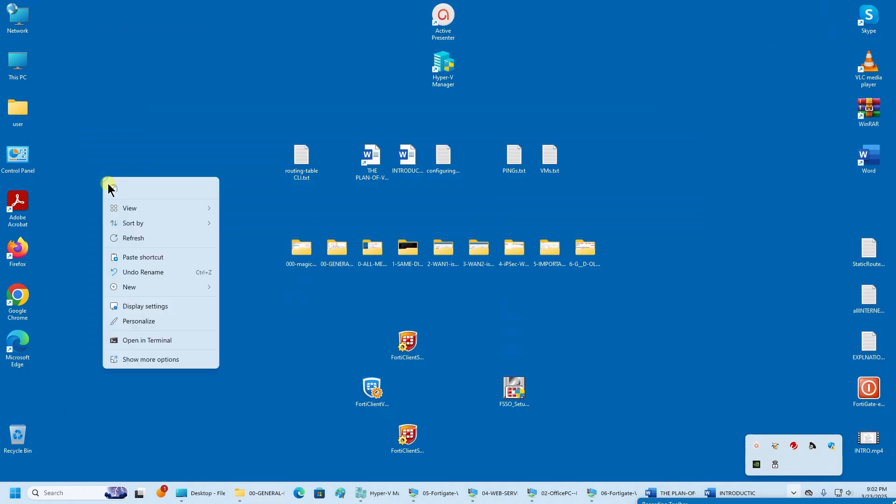
{"action": "left_click", "coordinate": [114, 189]}
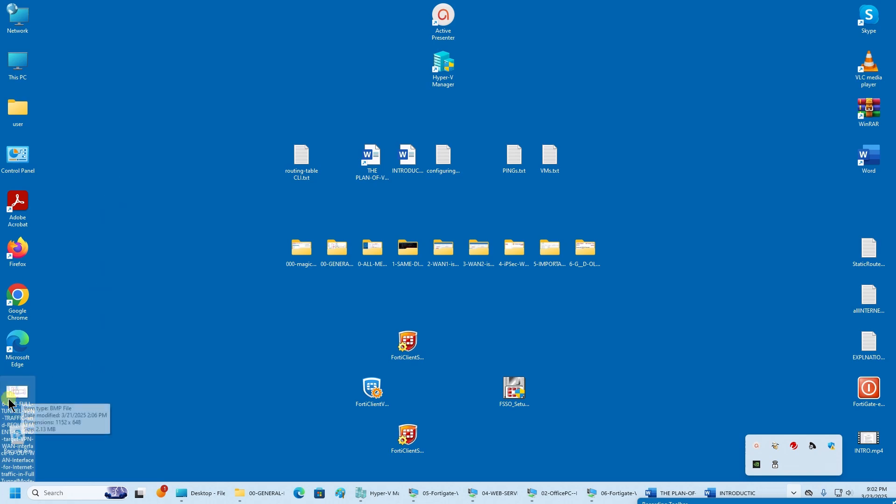
- Open the pasted diagram in maximized Paint with the Pencil tool selected
{"action": "left_click_drag", "start_coordinate": [15, 393], "coordinate": [157, 211]}
{"action": "right_click", "coordinate": [162, 203]}
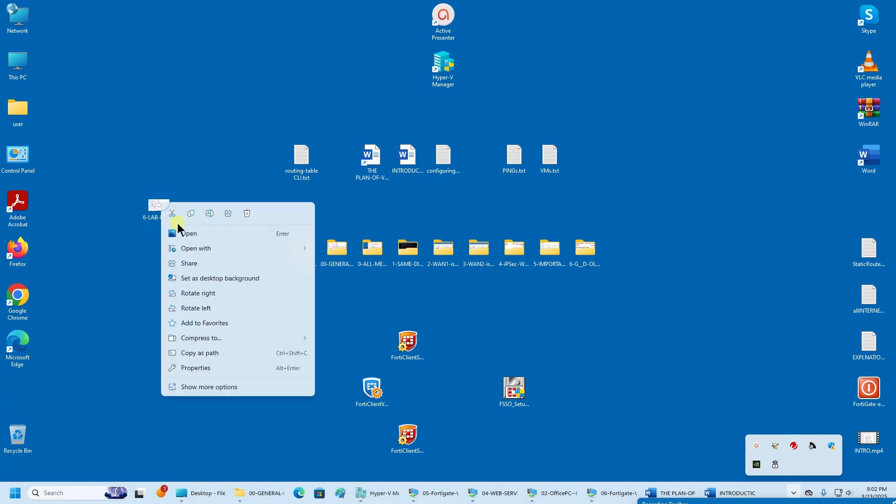
{"action": "left_click", "coordinate": [351, 250]}
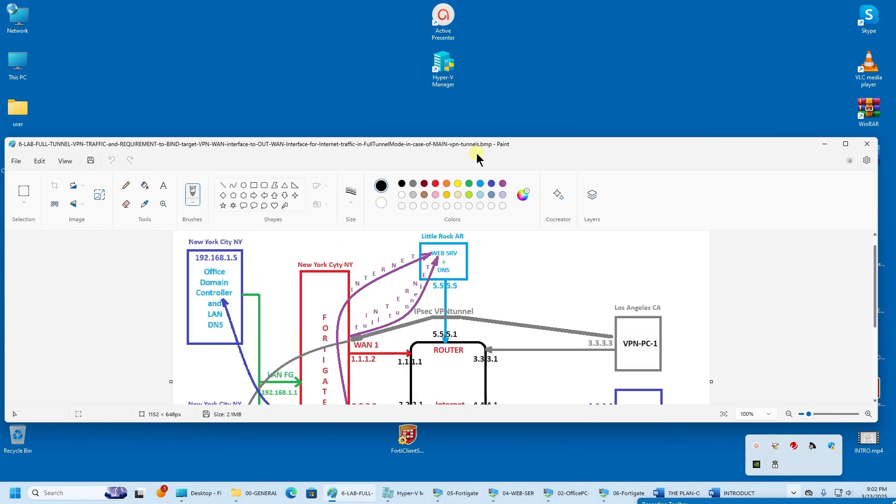
{"action": "double_click", "coordinate": [470, 146]}
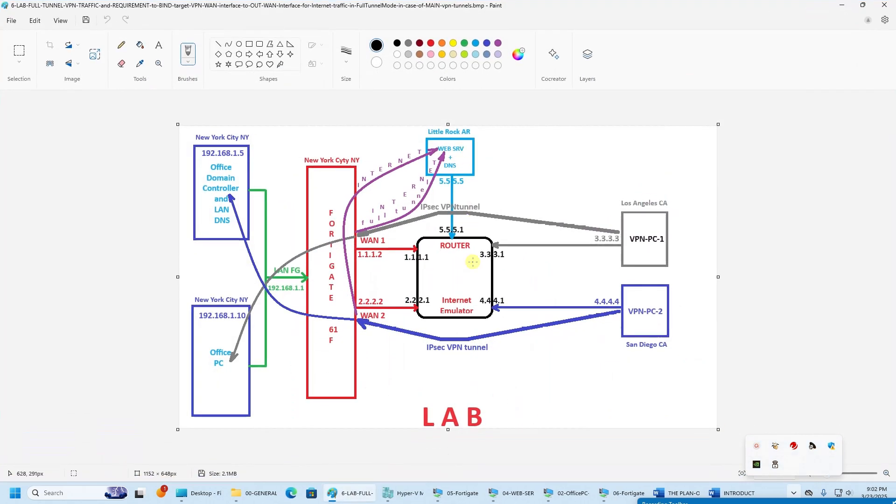
{"action": "left_click", "coordinate": [122, 45]}
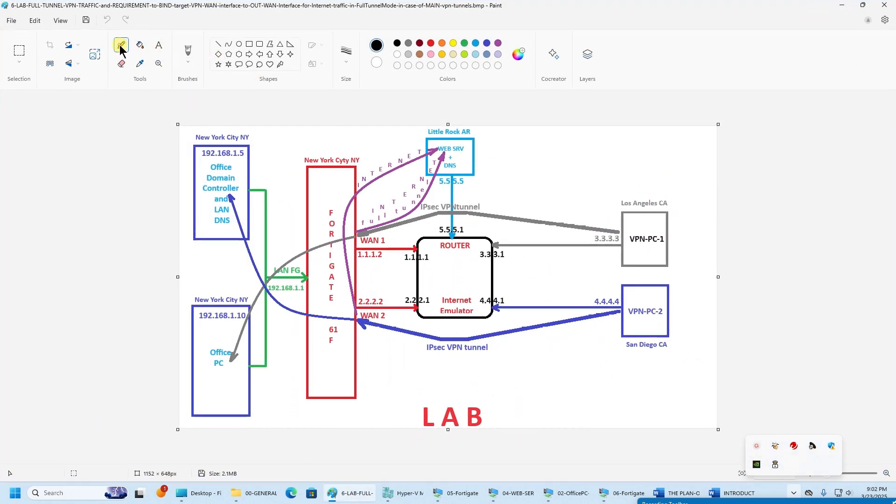
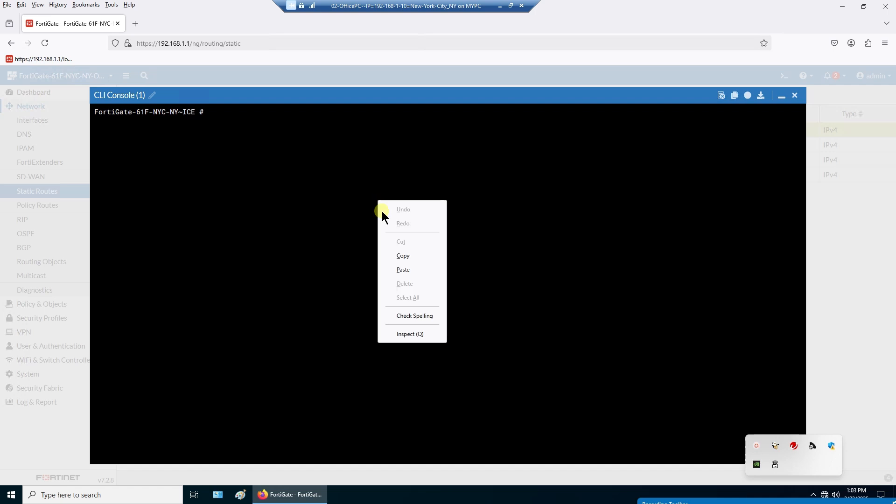
- Run 'get router info routing-table all' and compare the wan1 and wan2 default routes' priorities
{"action": "left_click", "coordinate": [396, 263]}
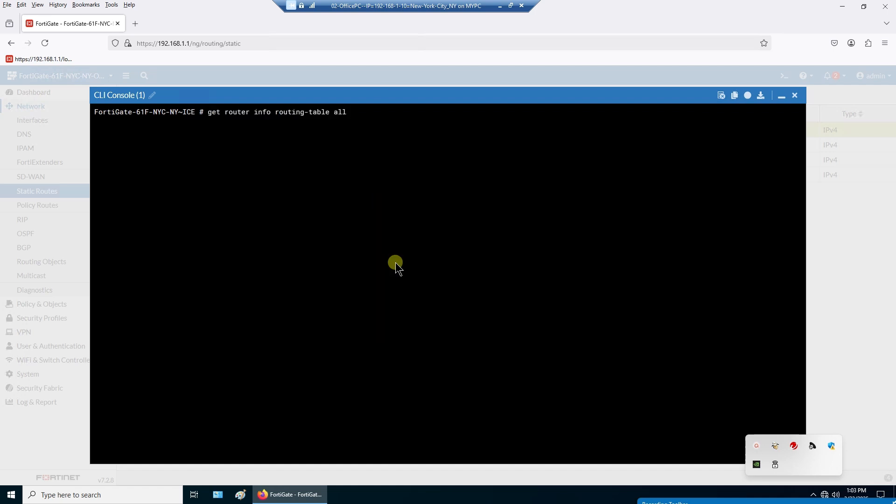
{"action": "key", "text": "Return"}
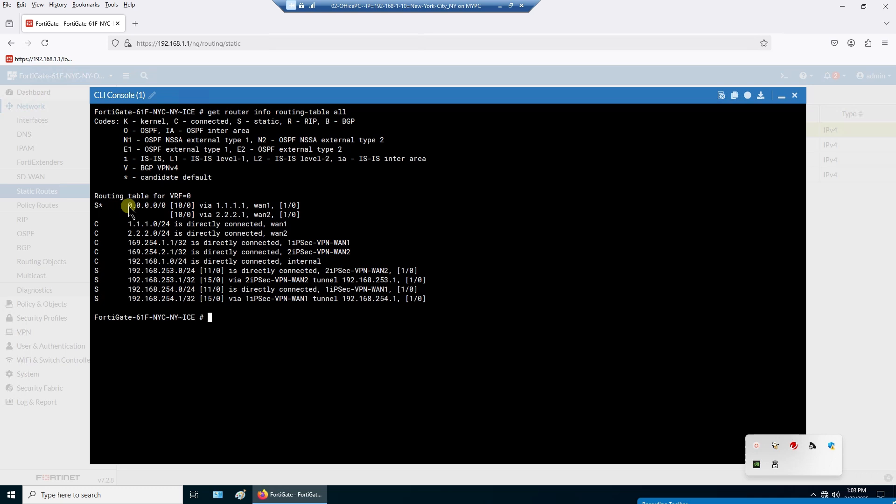
{"action": "left_click_drag", "start_coordinate": [132, 207], "coordinate": [298, 213]}
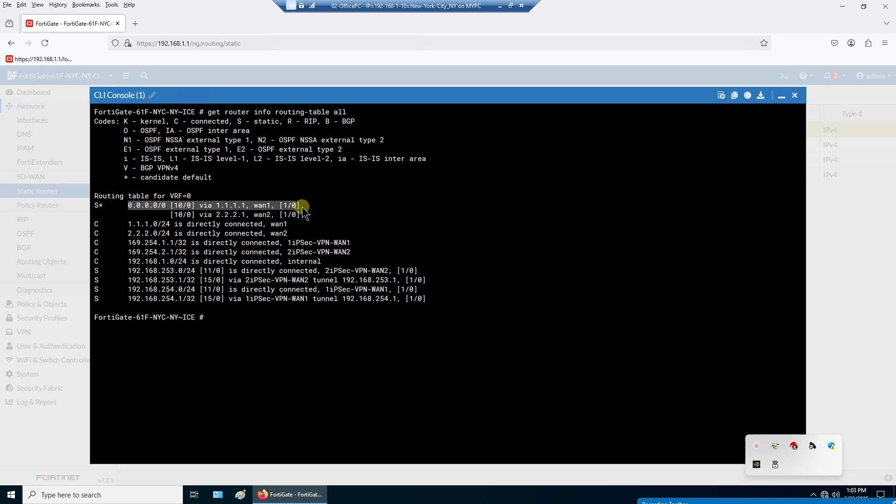
{"action": "left_click", "coordinate": [270, 207]}
{"action": "double_click", "coordinate": [257, 208]}
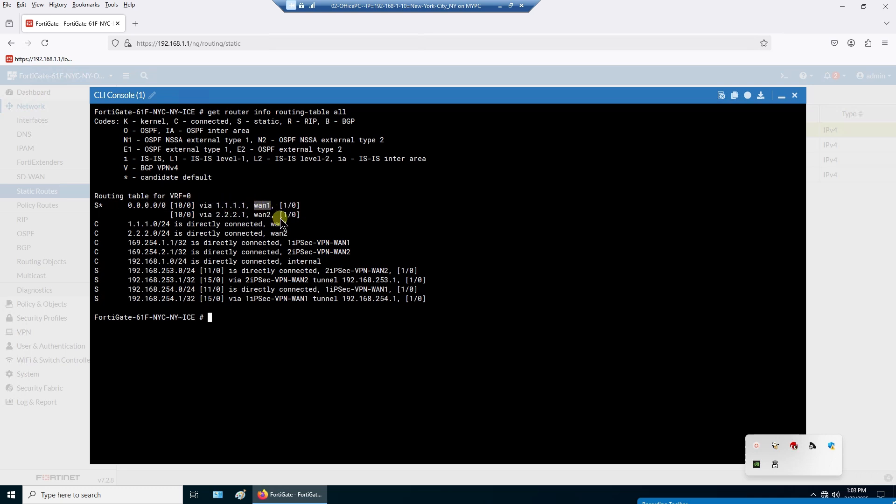
{"action": "double_click", "coordinate": [259, 215]}
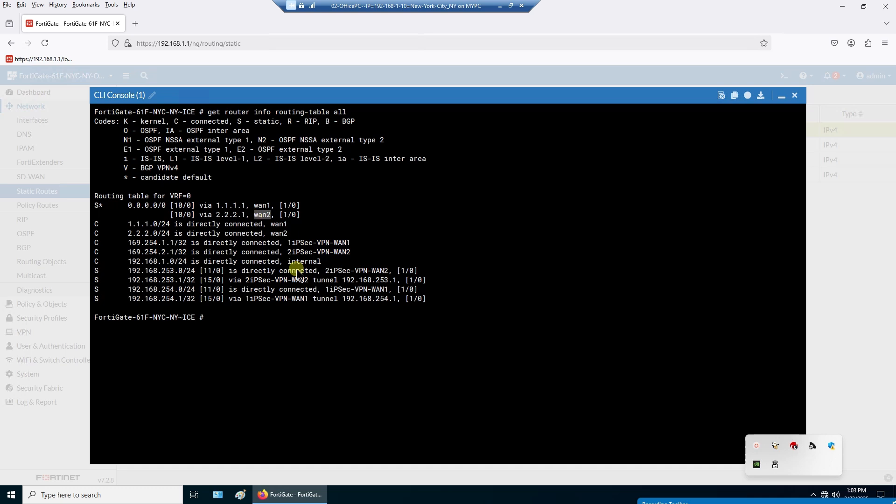
{"action": "left_click", "coordinate": [180, 220]}
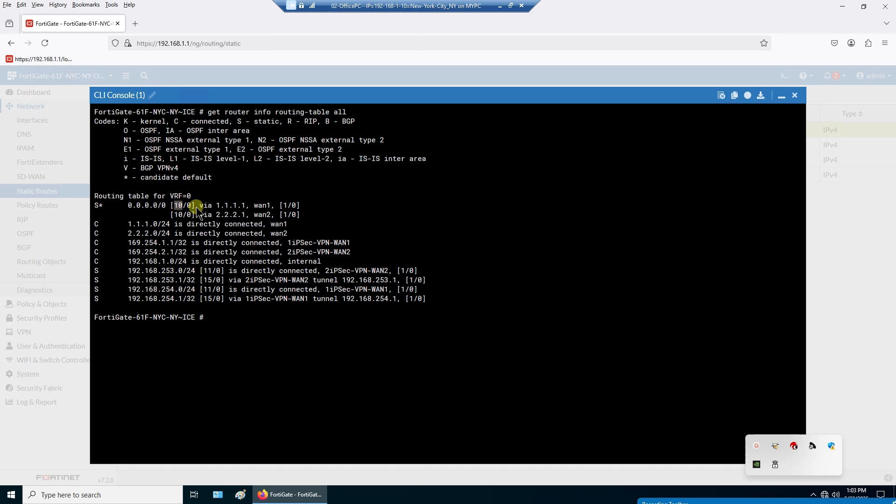
{"action": "left_click_drag", "start_coordinate": [284, 208], "coordinate": [283, 217]}
{"action": "left_click", "coordinate": [795, 95]}
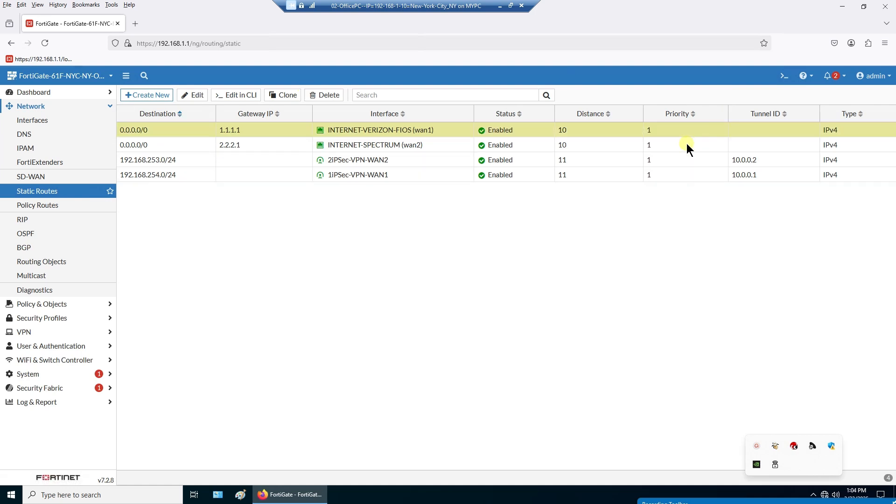
- Rerun 'get router info routing-table all' in the reopened CLI console and mark both default routes
{"action": "left_click", "coordinate": [789, 76]}
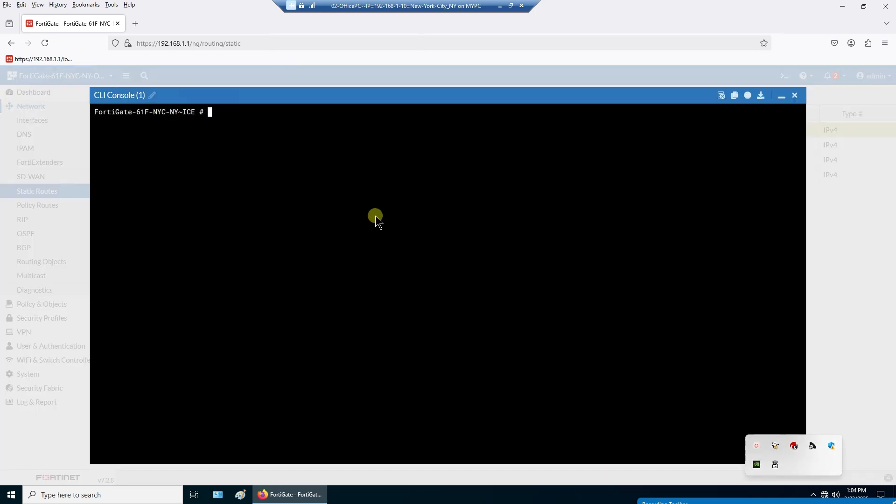
{"action": "right_click", "coordinate": [376, 215]}
{"action": "left_click", "coordinate": [395, 284]}
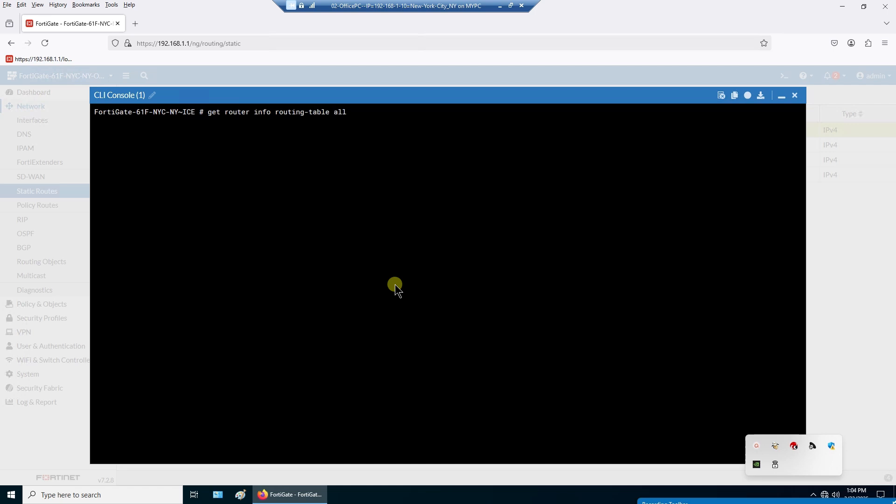
{"action": "key", "text": "Return"}
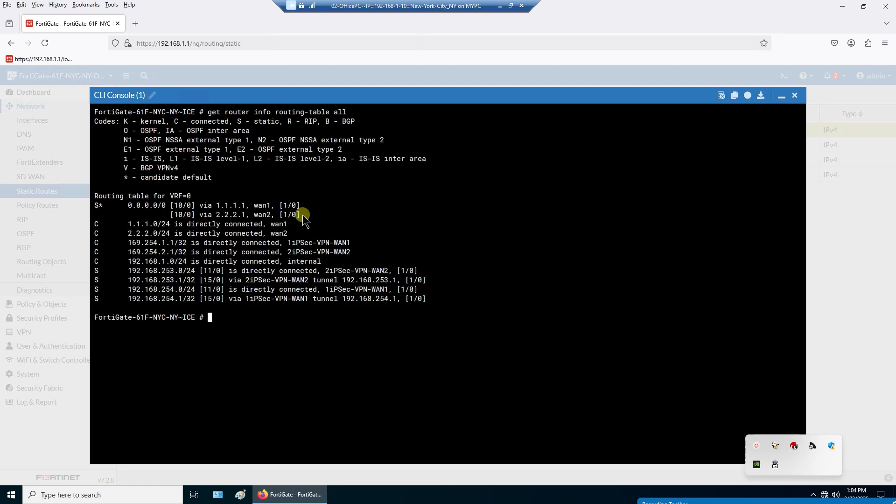
{"action": "left_click_drag", "start_coordinate": [302, 215], "coordinate": [95, 208]}
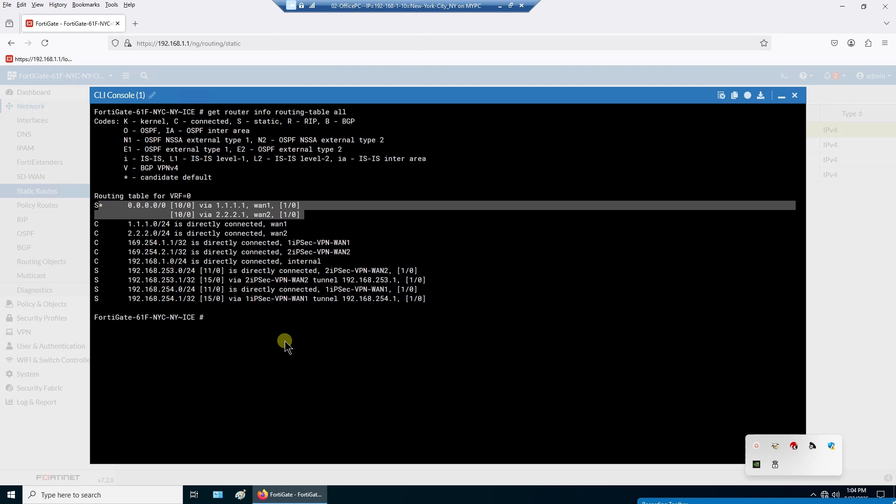
{"action": "left_click", "coordinate": [129, 205]}
- Confirm the 0.0.0.0/0 routes via wan1 and wan2 both show distance 10
{"action": "left_click_drag", "start_coordinate": [129, 206], "coordinate": [304, 208]}
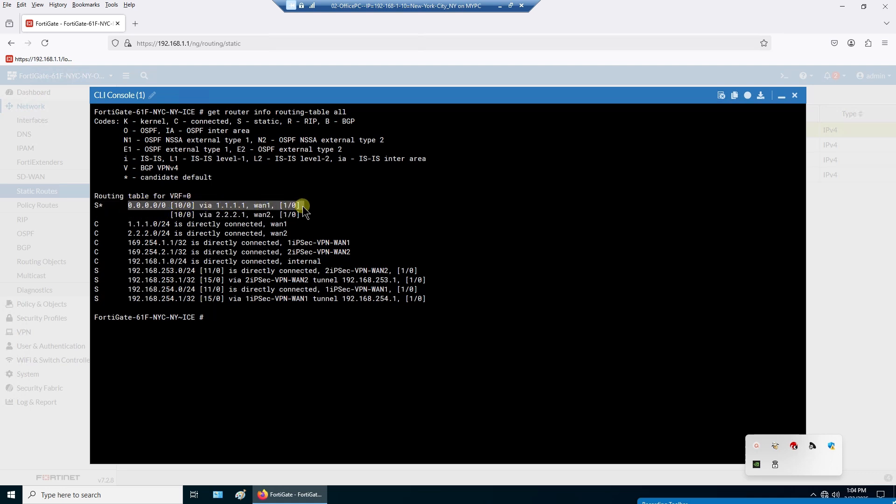
{"action": "left_click", "coordinate": [268, 208]}
{"action": "double_click", "coordinate": [261, 207]}
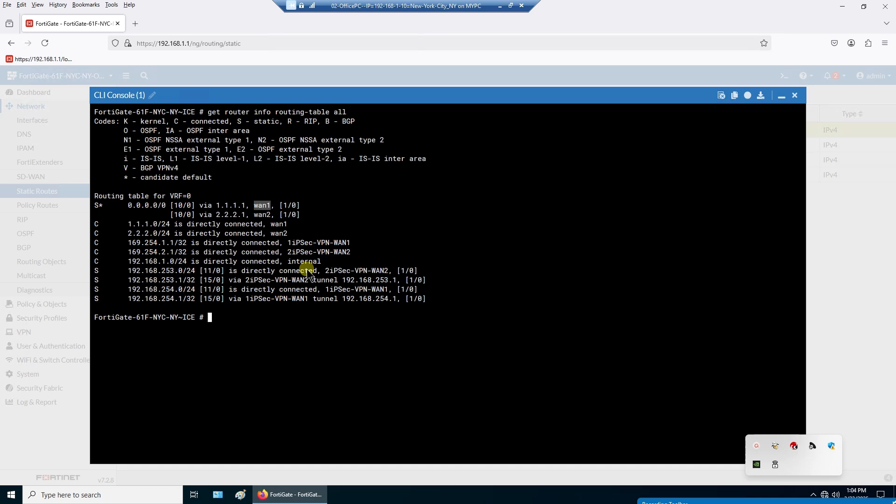
{"action": "left_click_drag", "start_coordinate": [183, 208], "coordinate": [175, 215]}
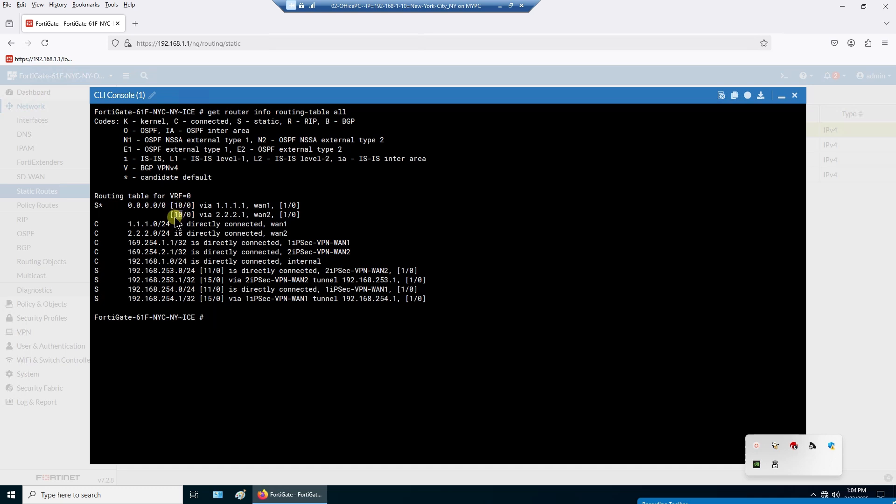
{"action": "left_click_drag", "start_coordinate": [290, 206], "coordinate": [285, 215]}
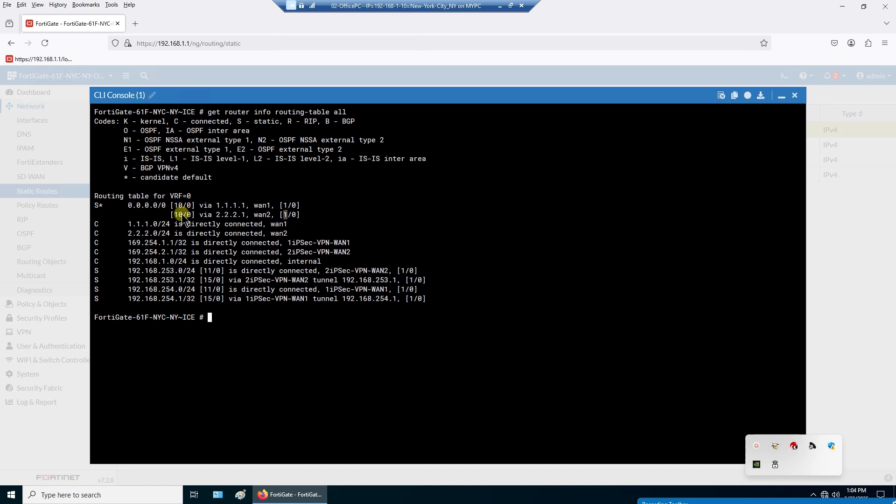
{"action": "left_click_drag", "start_coordinate": [184, 216], "coordinate": [173, 209]}
- Re-examine the wan1 and wan2 gateway and interface details, then close the CLI console
{"action": "left_click", "coordinate": [183, 216]}
{"action": "left_click_drag", "start_coordinate": [182, 205], "coordinate": [177, 205]}
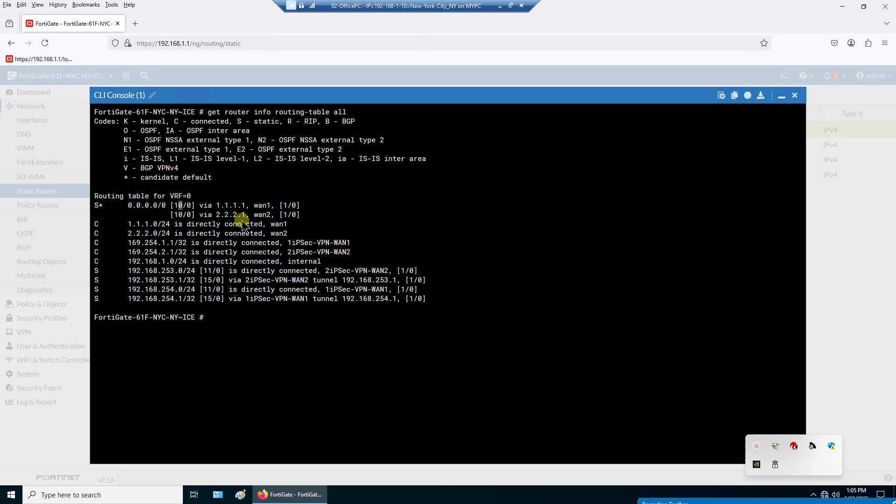
{"action": "left_click_drag", "start_coordinate": [310, 215], "coordinate": [172, 214]}
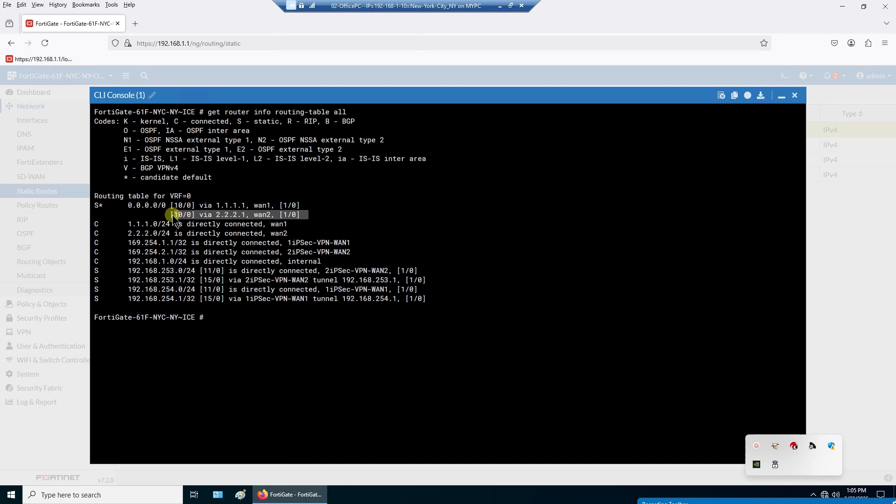
{"action": "left_click", "coordinate": [284, 210]}
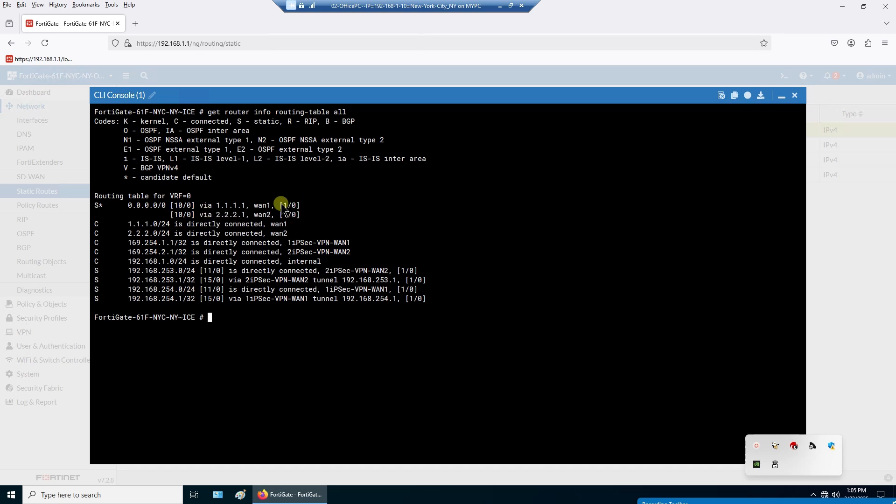
{"action": "left_click_drag", "start_coordinate": [304, 206], "coordinate": [132, 206]}
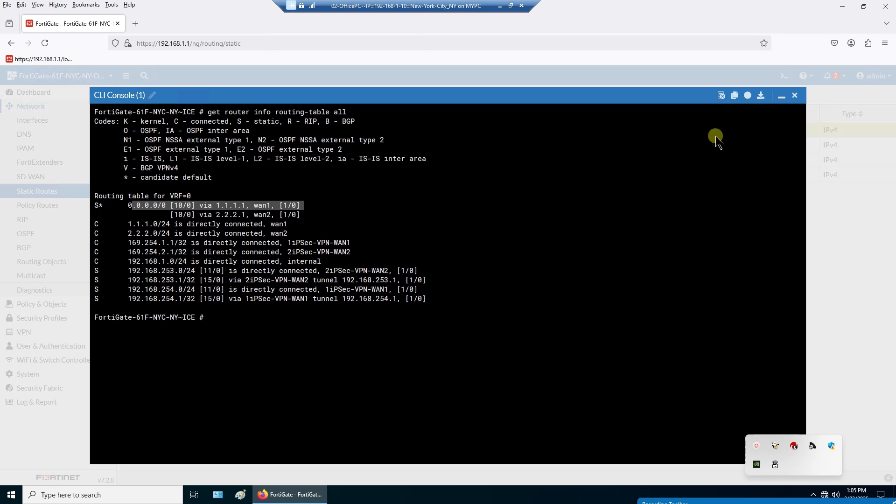
{"action": "left_click", "coordinate": [795, 95]}
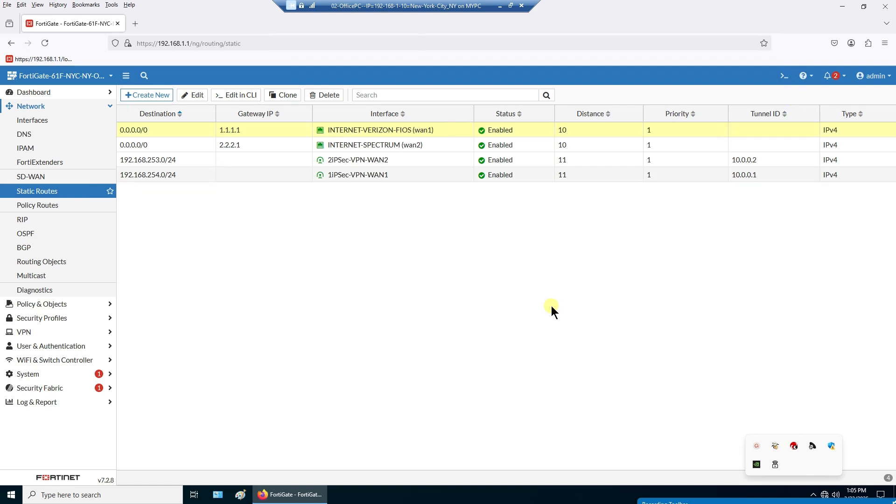
- Change the wan1 0.0.0.0/0 route via 1.1.1.1 to administrative distance 9 and save it
{"action": "double_click", "coordinate": [291, 131]}
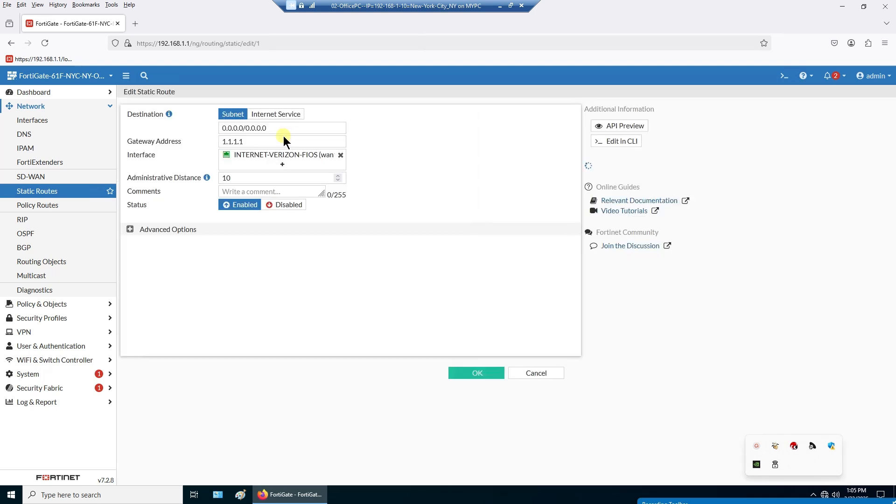
{"action": "double_click", "coordinate": [251, 177]}
{"action": "type", "text": "9"}
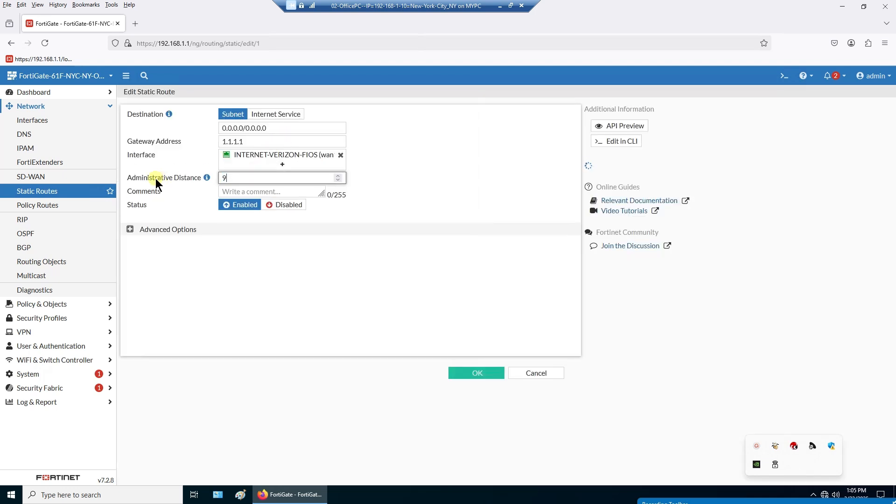
{"action": "left_click", "coordinate": [468, 372]}
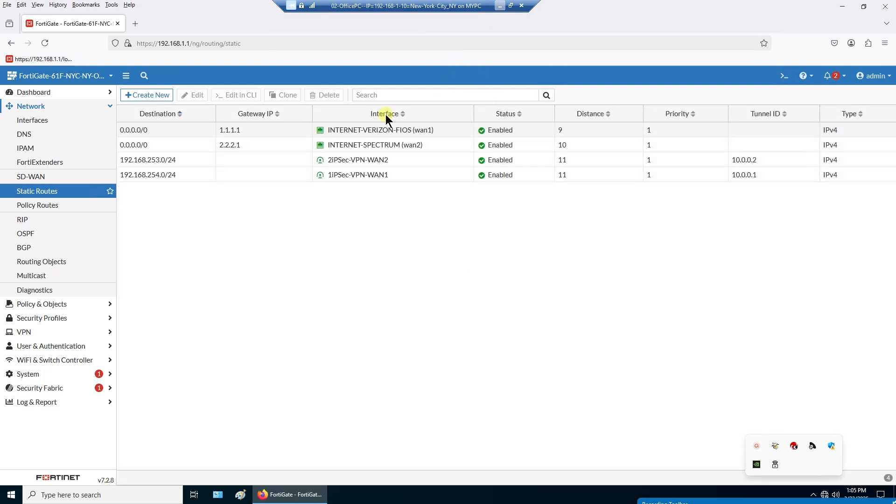
{"action": "left_click", "coordinate": [288, 129]}
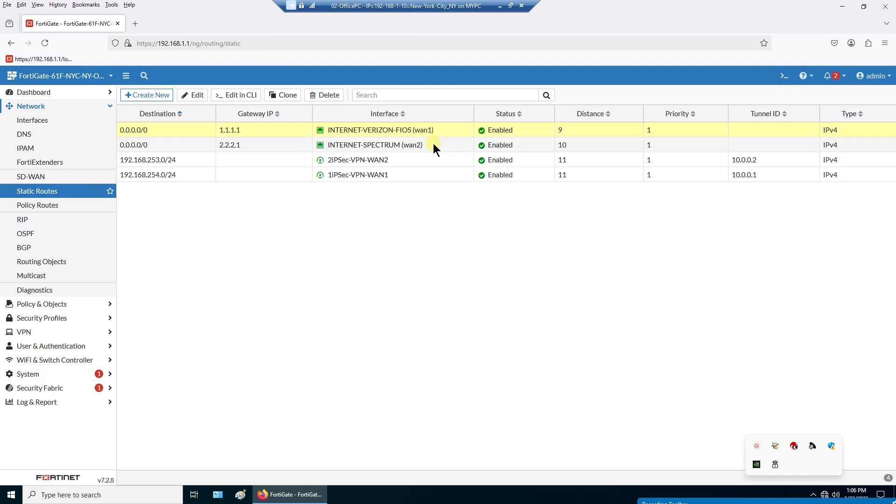
{"action": "left_click_drag", "start_coordinate": [433, 144], "coordinate": [329, 144]}
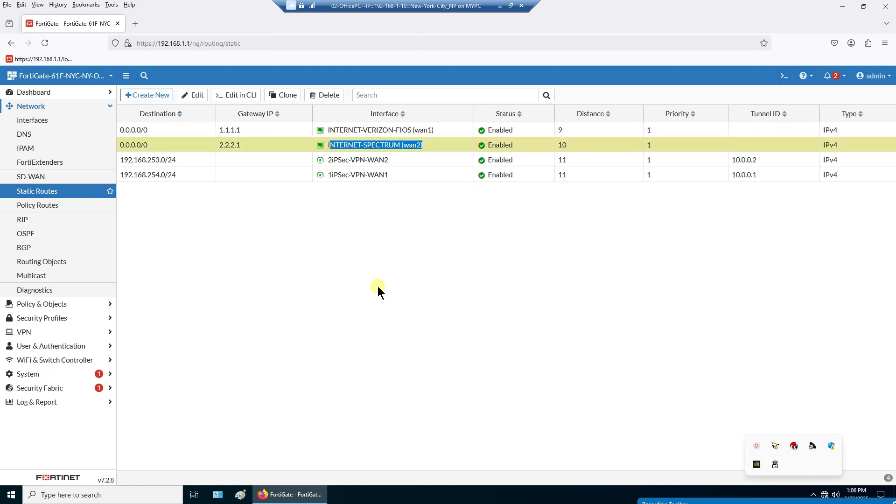
- Bring up the Los Angeles and San Diego VPN PCs and close FortiClient on Los Angeles
{"action": "left_click", "coordinate": [499, 9]}
{"action": "mouse_move", "coordinate": [555, 501]}
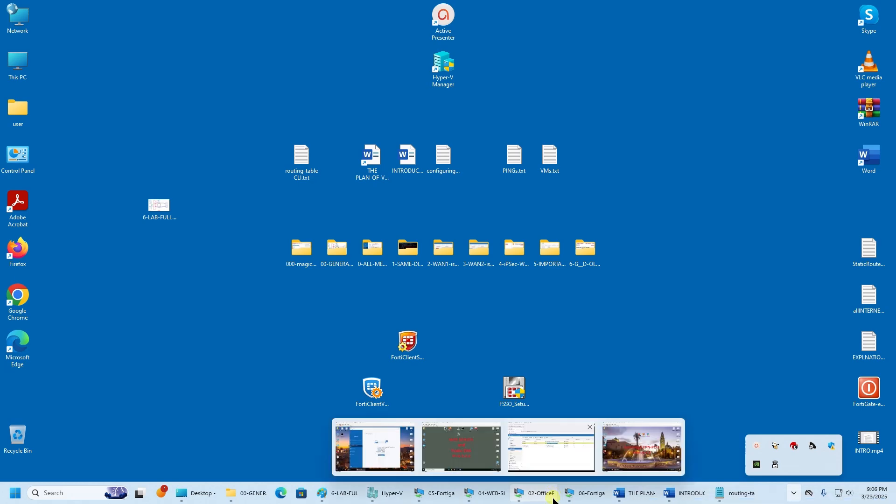
{"action": "left_click", "coordinate": [578, 496]}
{"action": "left_click", "coordinate": [437, 493]}
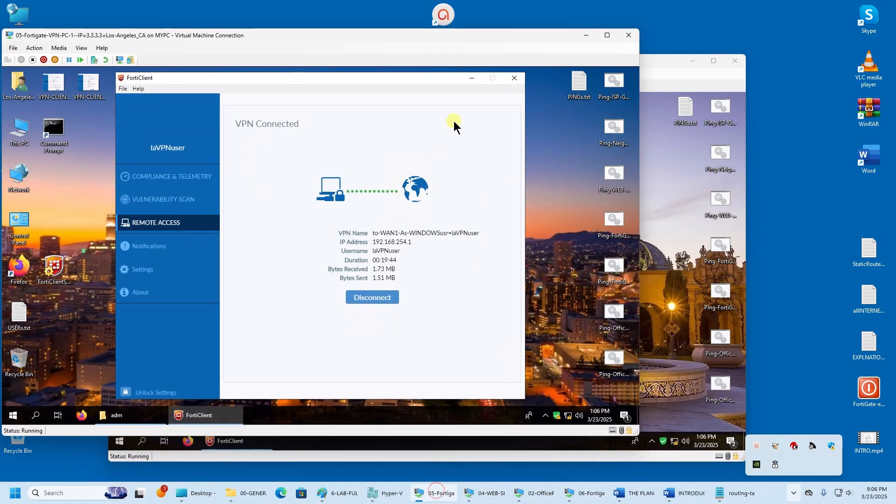
{"action": "left_click", "coordinate": [517, 80]}
{"action": "left_click", "coordinate": [692, 216]}
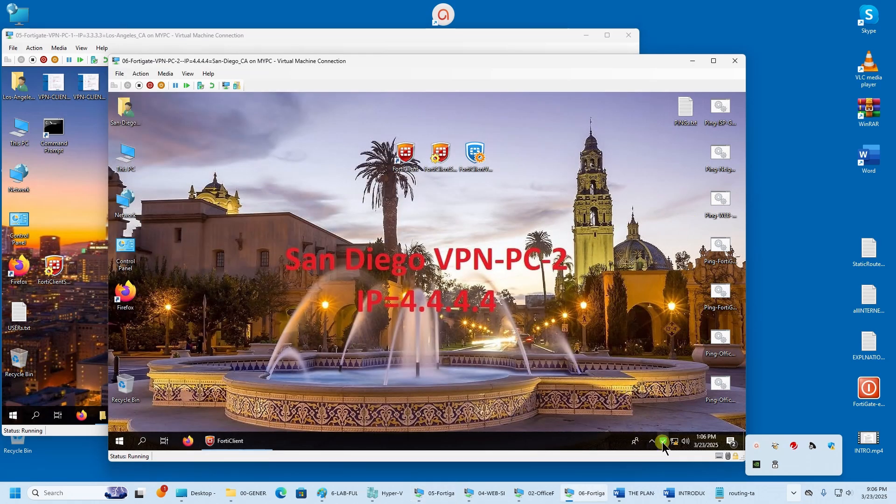
- Open and close the FortiClient console on the San Diego PC from its tray icon
{"action": "right_click", "coordinate": [663, 442]}
{"action": "left_click", "coordinate": [639, 398]}
{"action": "right_click", "coordinate": [666, 441]}
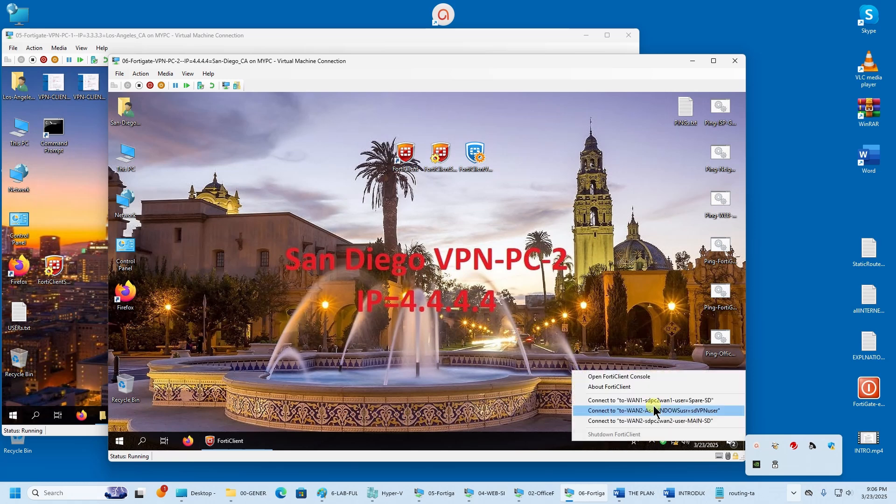
{"action": "left_click", "coordinate": [640, 377]}
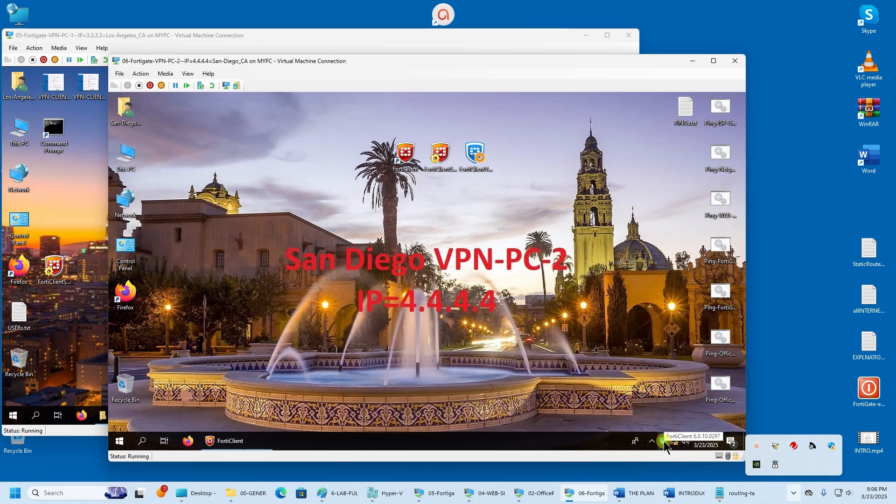
{"action": "left_click", "coordinate": [245, 445]}
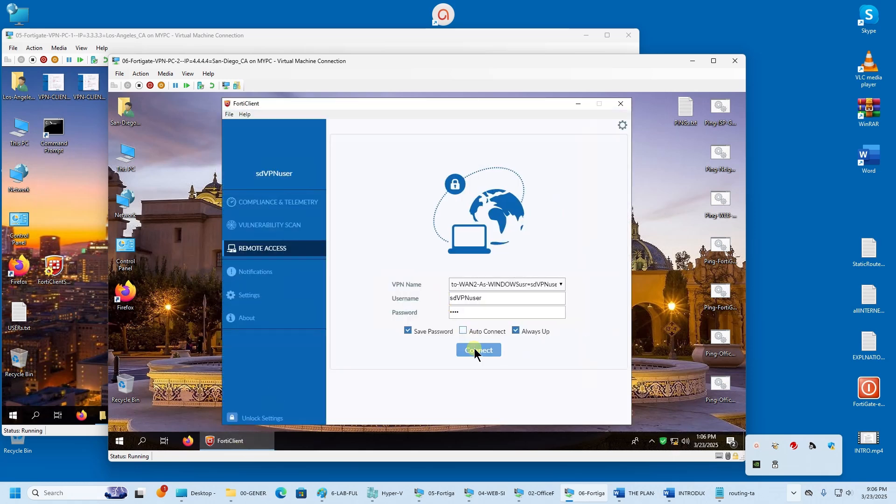
{"action": "left_click", "coordinate": [619, 104]}
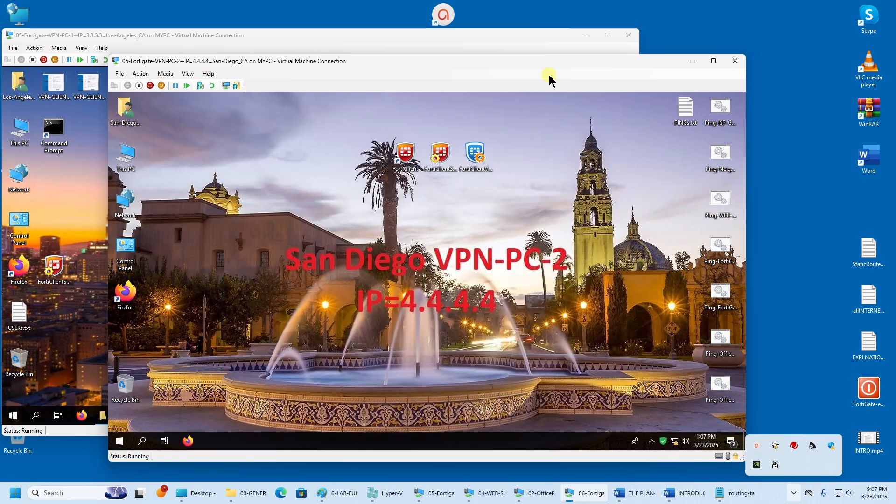
- Arrange the San Diego and Los Angeles VM windows side by side and cancel the NVIDIA license dialog
{"action": "left_click_drag", "start_coordinate": [539, 69], "coordinate": [680, 84]}
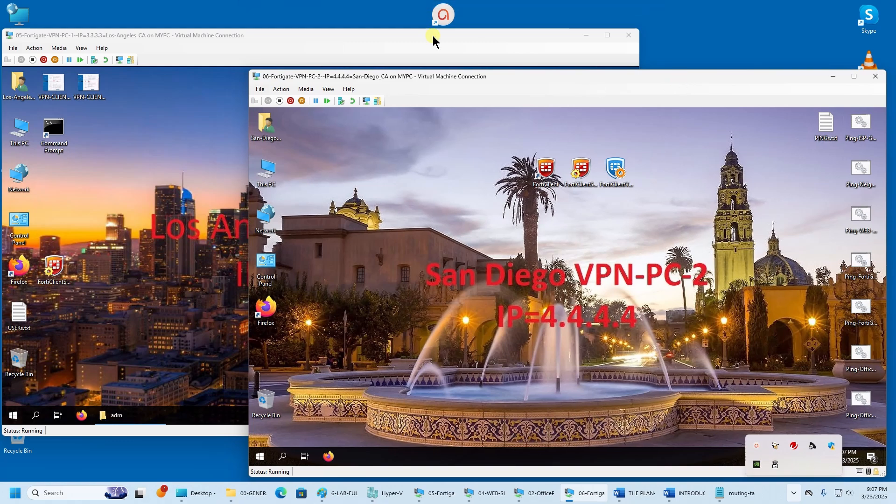
{"action": "left_click_drag", "start_coordinate": [301, 33], "coordinate": [281, 10]}
{"action": "left_click", "coordinate": [682, 87]}
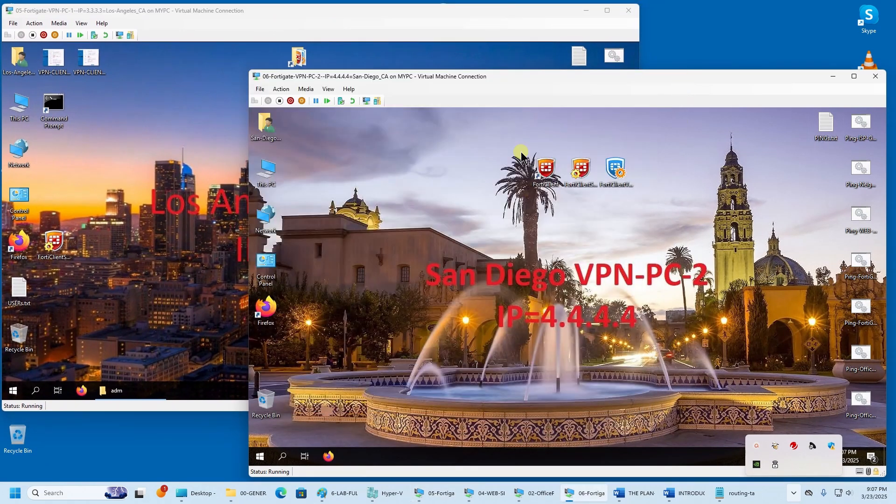
{"action": "left_click", "coordinate": [216, 325]}
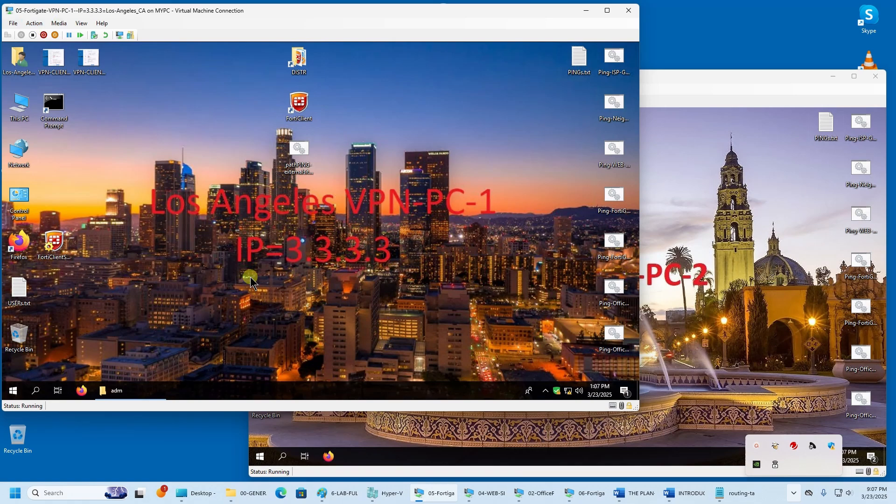
{"action": "left_click", "coordinate": [706, 191]}
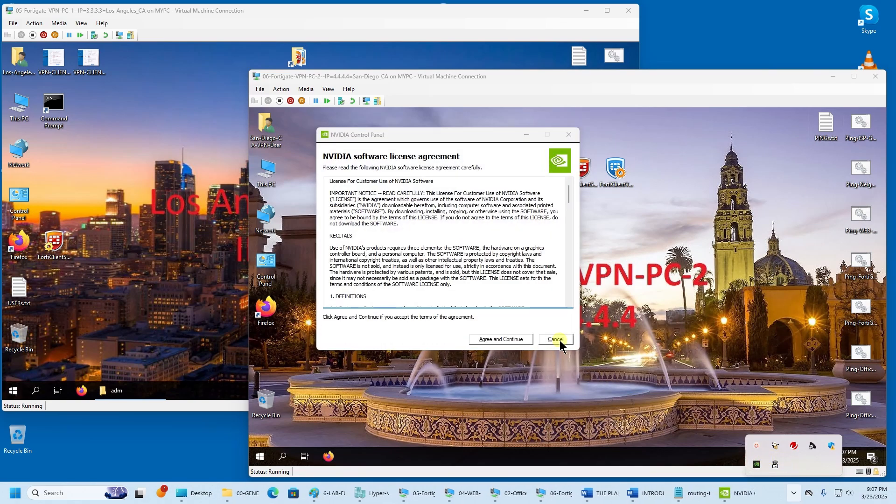
{"action": "left_click", "coordinate": [556, 338]}
{"action": "mouse_move", "coordinate": [659, 76]}
{"action": "left_mouse_down"}
{"action": "mouse_move", "coordinate": [651, 39]}
{"action": "mouse_move", "coordinate": [667, 74]}
{"action": "left_mouse_up"}
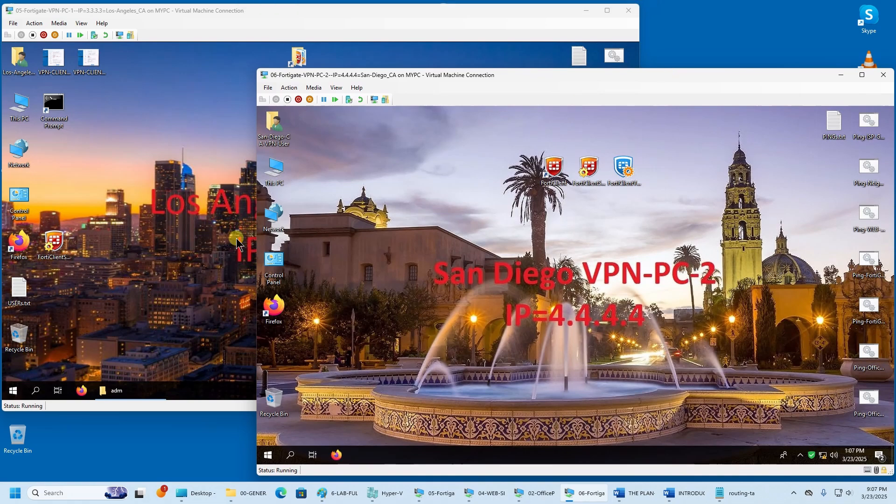
{"action": "left_click", "coordinate": [213, 245]}
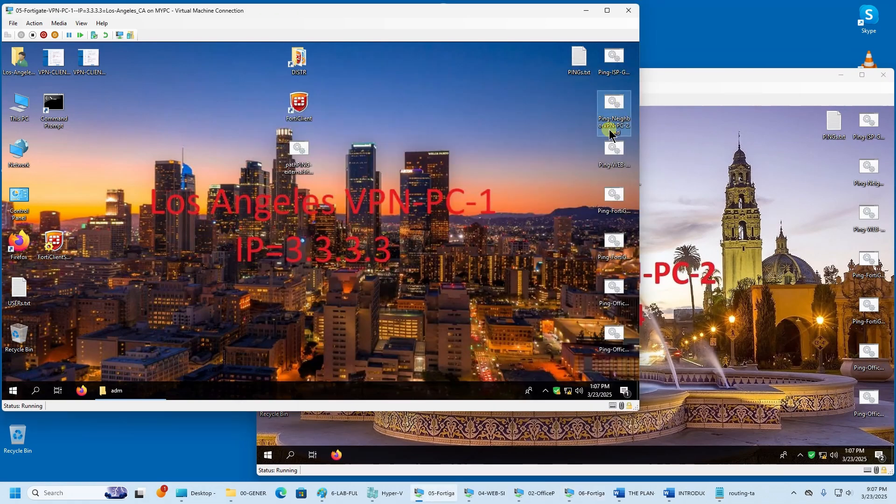
{"action": "left_click", "coordinate": [624, 189]}
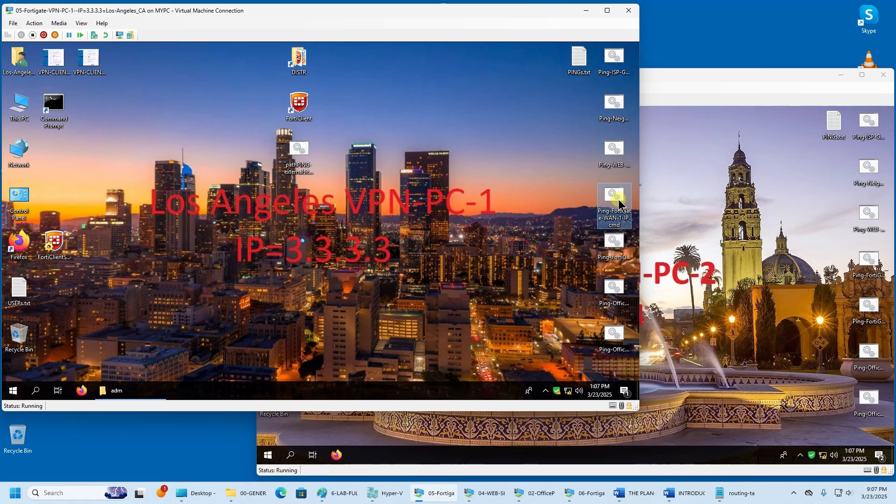
- Ping 1.1.1.2 from Los Angeles and disconnect the to-WAN1 FortiClient VPN tunnel
{"action": "double_click", "coordinate": [615, 197]}
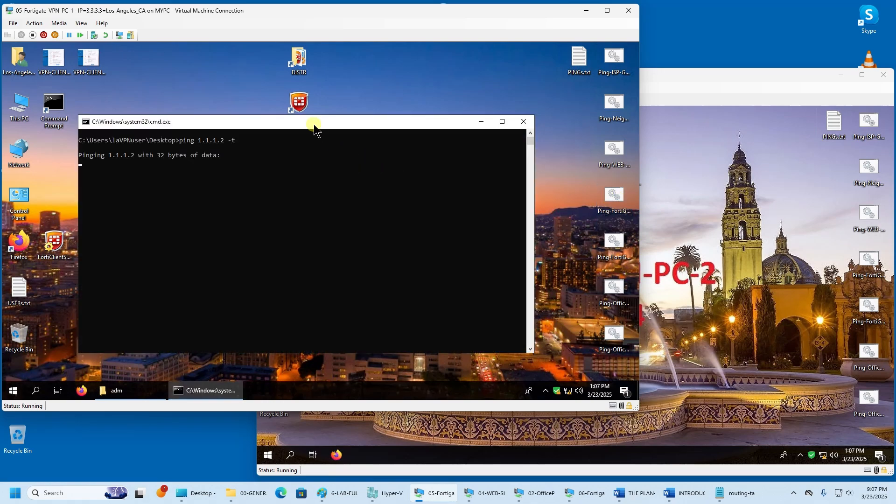
{"action": "left_click_drag", "start_coordinate": [314, 125], "coordinate": [305, 83]}
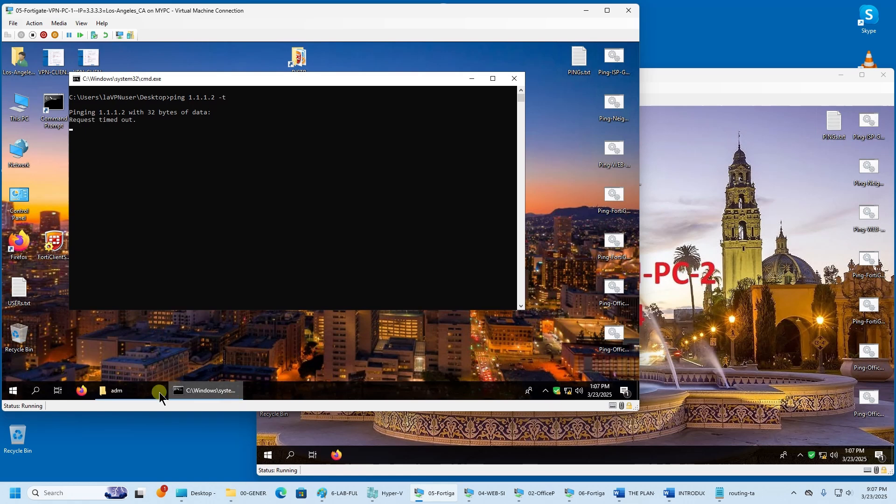
{"action": "right_click", "coordinate": [556, 393]}
{"action": "left_click", "coordinate": [539, 347]}
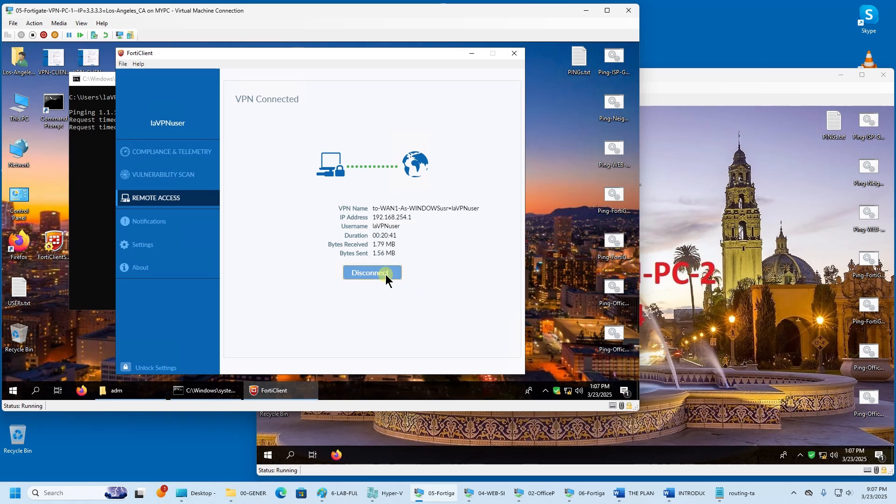
{"action": "left_click", "coordinate": [386, 274]}
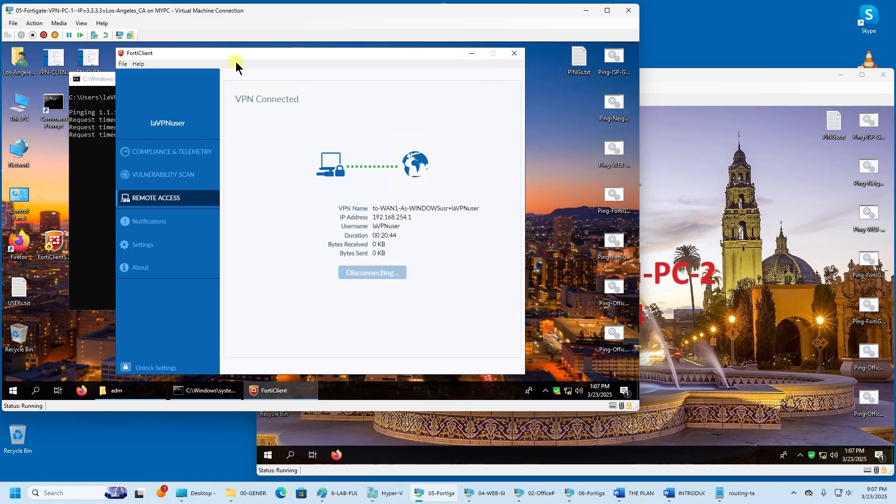
- Close the timed-out ping window and rerun Ping-FortiGate-WAN-1-IP, which now gets replies
{"action": "left_click", "coordinate": [96, 117]}
{"action": "left_click", "coordinate": [514, 79]}
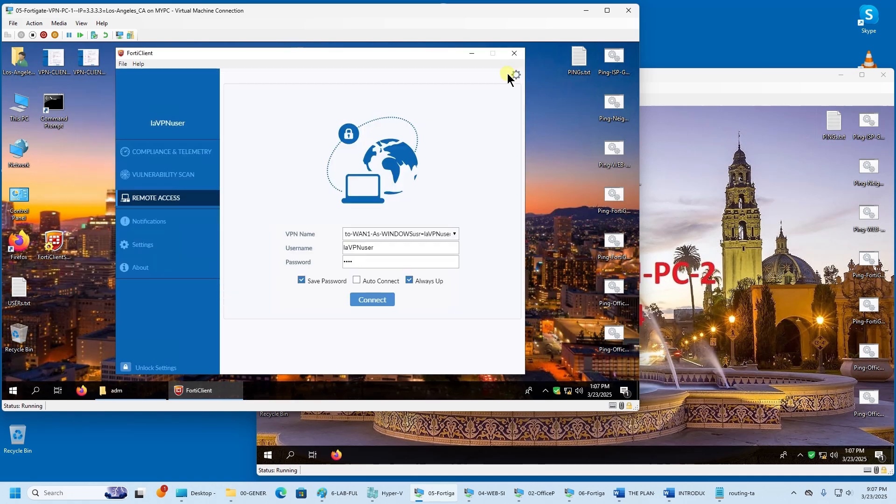
{"action": "left_click", "coordinate": [471, 53]}
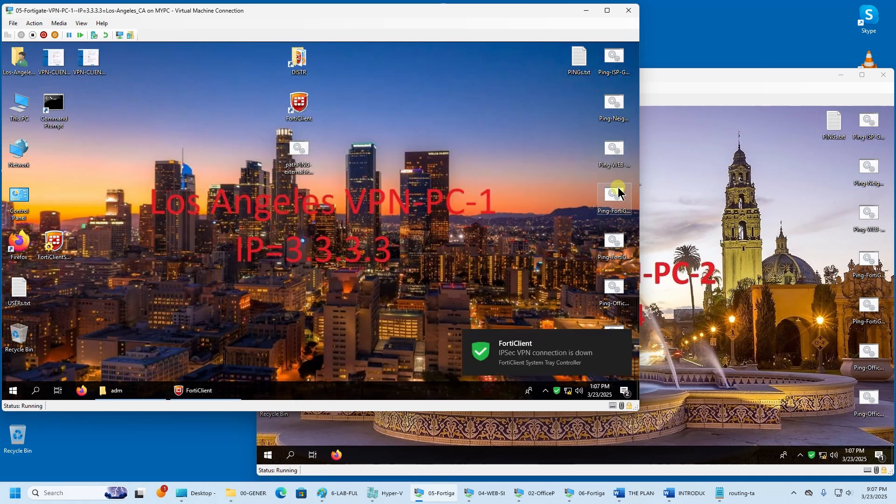
{"action": "left_click", "coordinate": [616, 195]}
{"action": "double_click", "coordinate": [616, 191]}
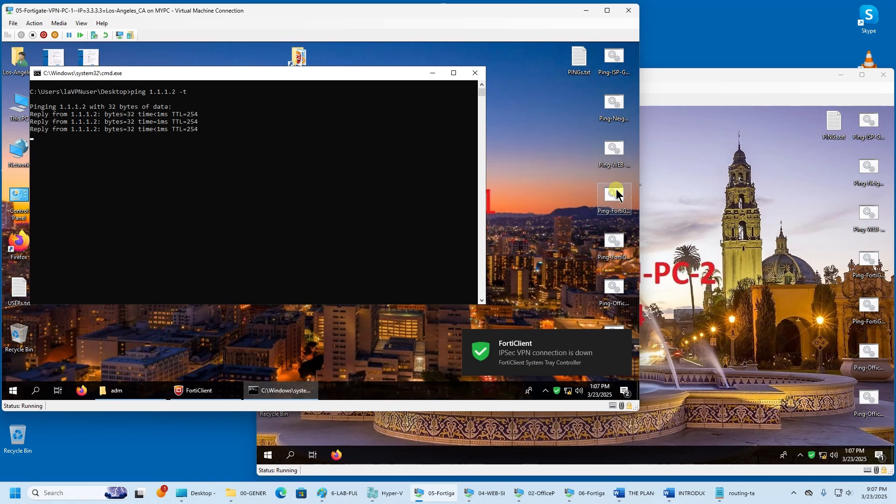
- Run Ping-FortiGate-WAN-1-IP on the San Diego VM and check in FortiClient that to-WAN2 is down
{"action": "left_click", "coordinate": [777, 214]}
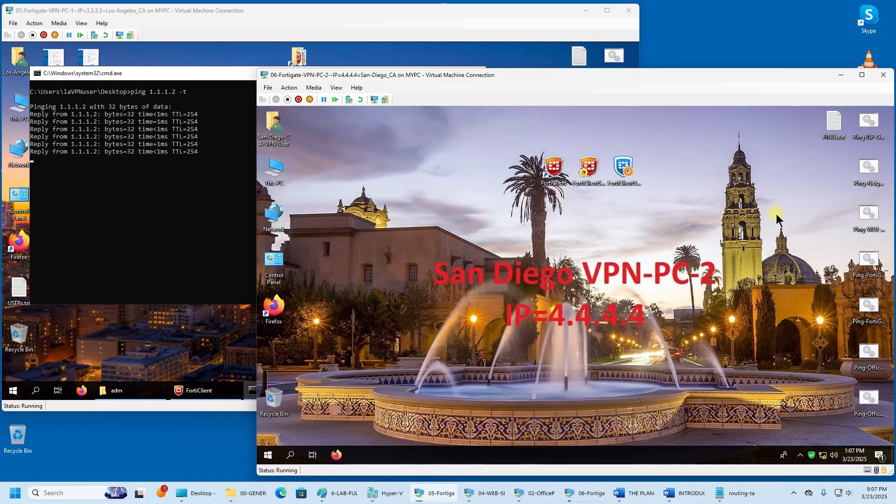
{"action": "left_click", "coordinate": [871, 260]}
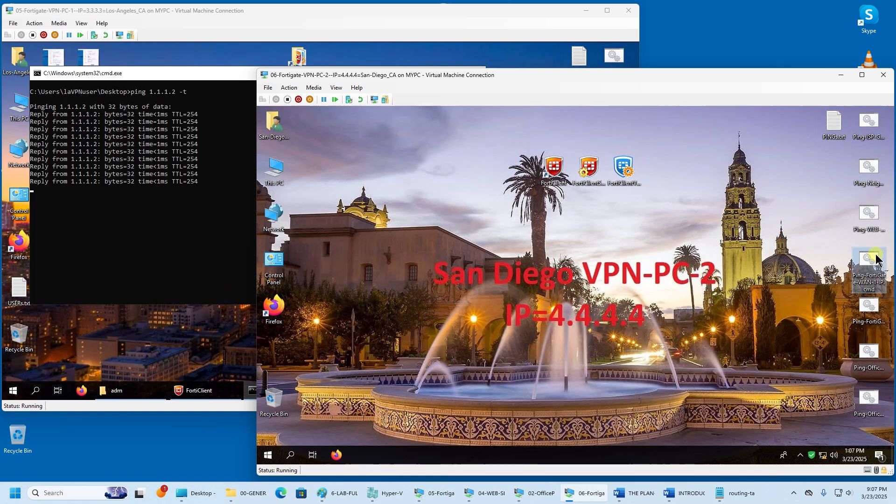
{"action": "double_click", "coordinate": [871, 259]}
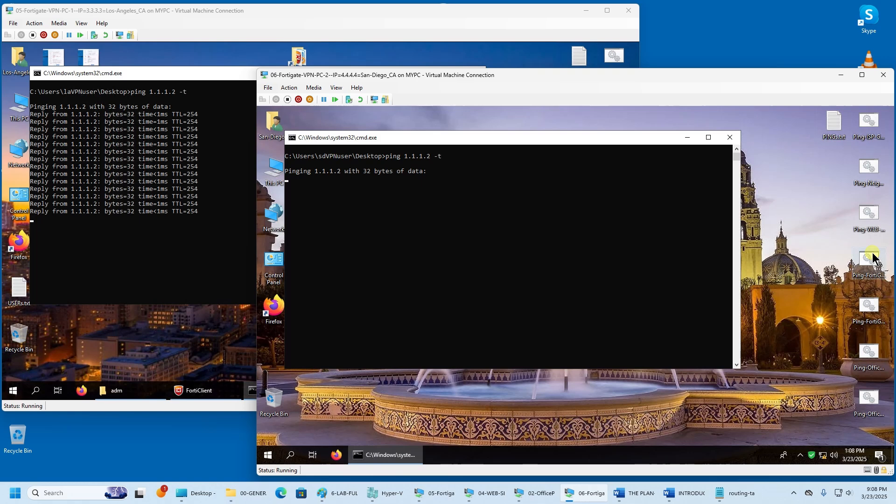
{"action": "right_click", "coordinate": [813, 460]}
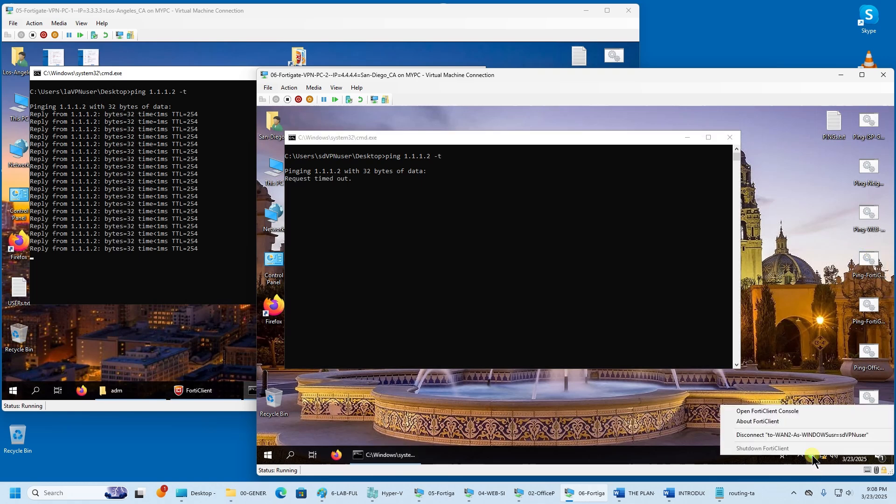
{"action": "left_click", "coordinate": [800, 411]}
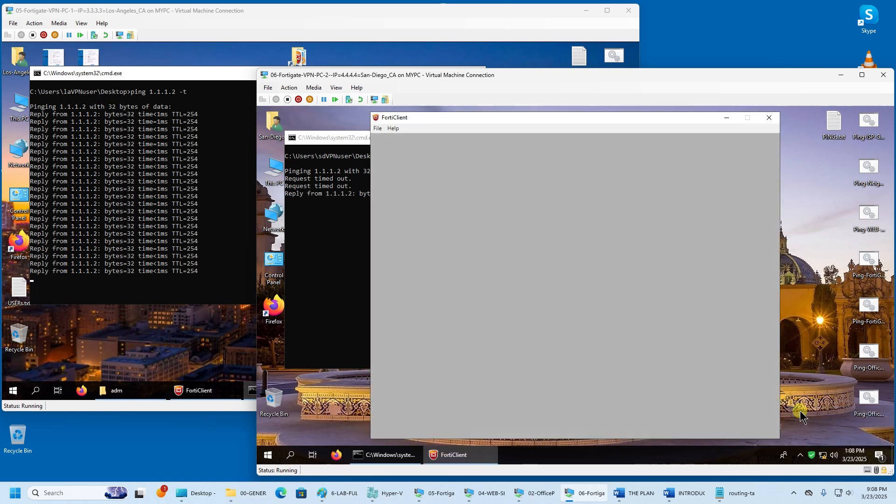
{"action": "left_click", "coordinate": [727, 118]}
{"action": "left_click_drag", "start_coordinate": [457, 140], "coordinate": [446, 128]}
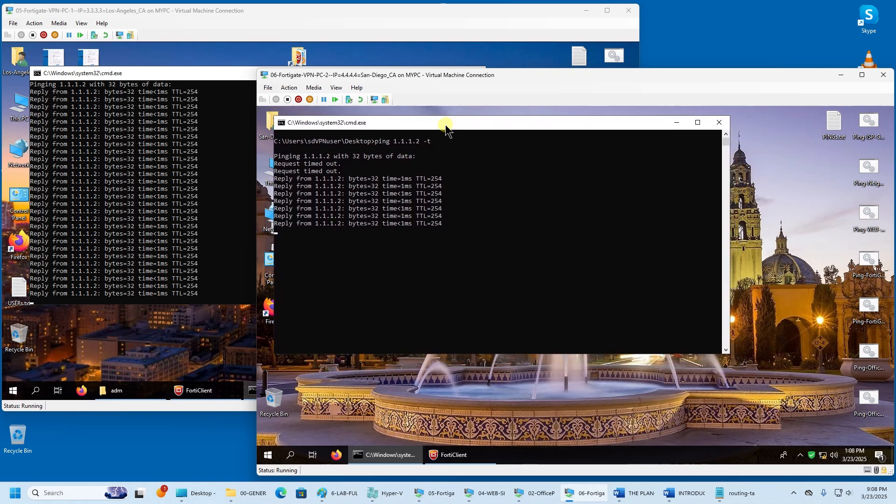
- Start continuous pings to 2.2.2.2 from both the San Diego and Los Angeles VMs
{"action": "left_click", "coordinate": [879, 317]}
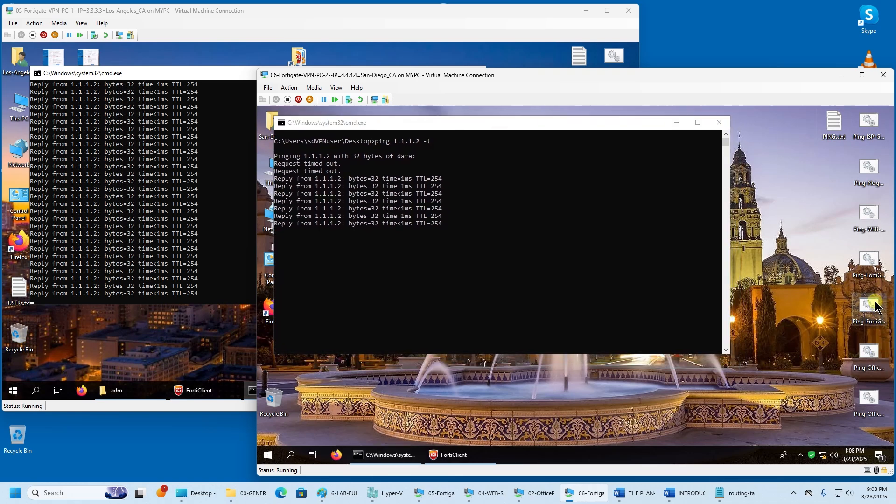
{"action": "double_click", "coordinate": [879, 318]}
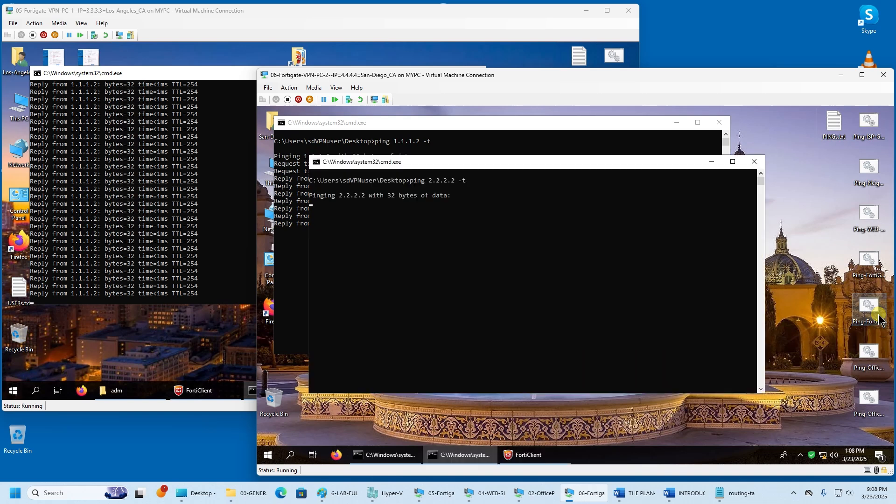
{"action": "left_click_drag", "start_coordinate": [526, 173], "coordinate": [620, 198]}
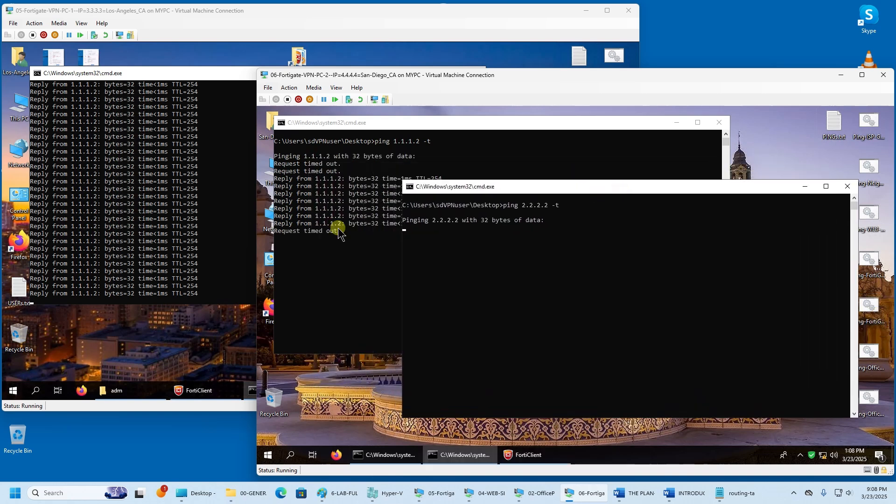
{"action": "left_click", "coordinate": [206, 329]}
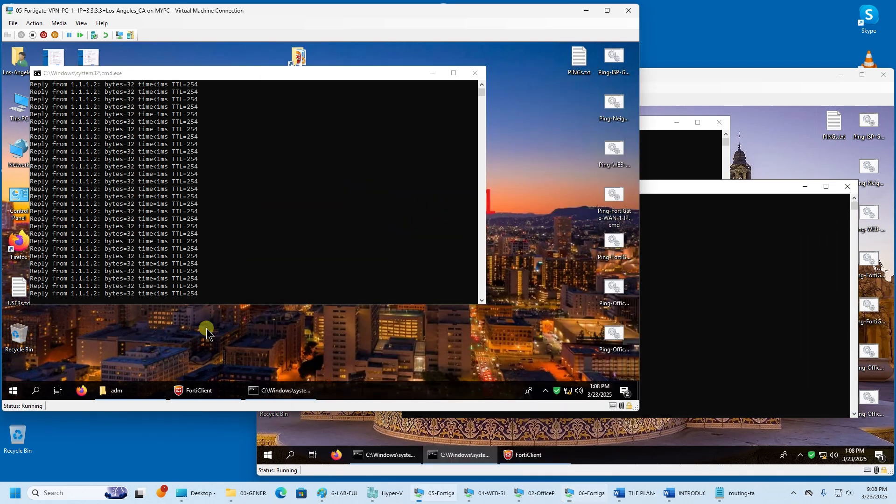
{"action": "double_click", "coordinate": [613, 243]}
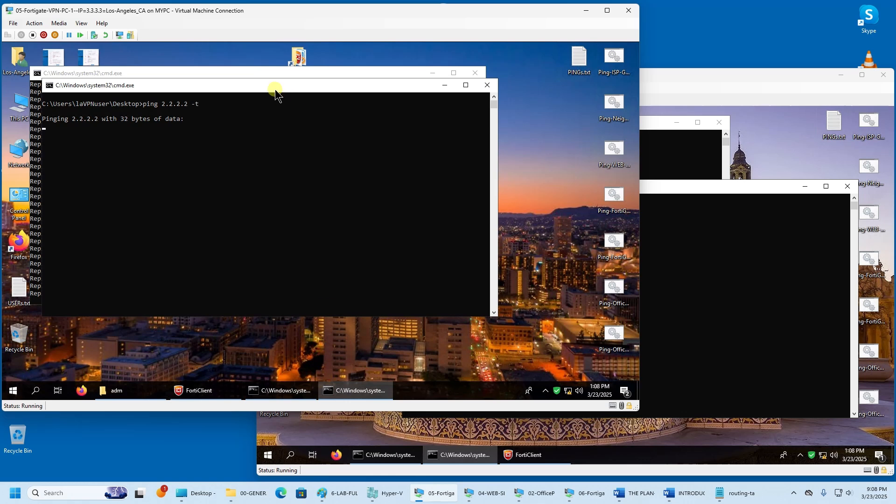
{"action": "left_click_drag", "start_coordinate": [274, 90], "coordinate": [320, 142]}
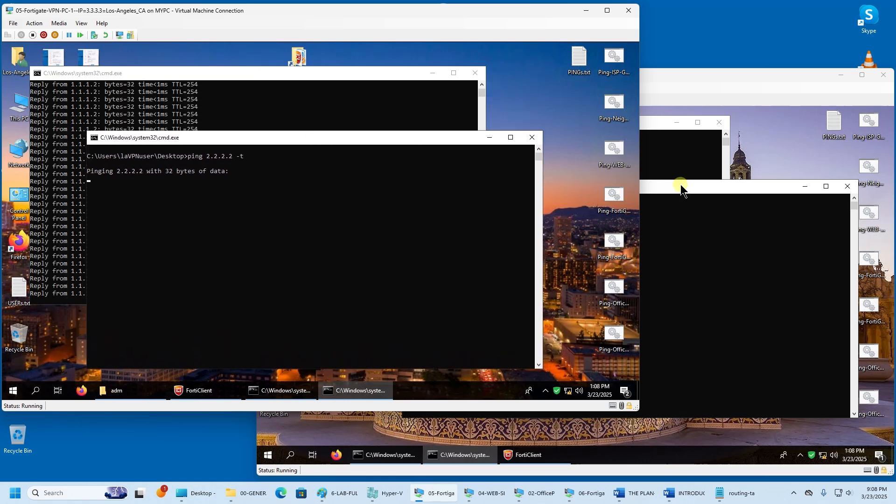
{"action": "left_click", "coordinate": [678, 81]}
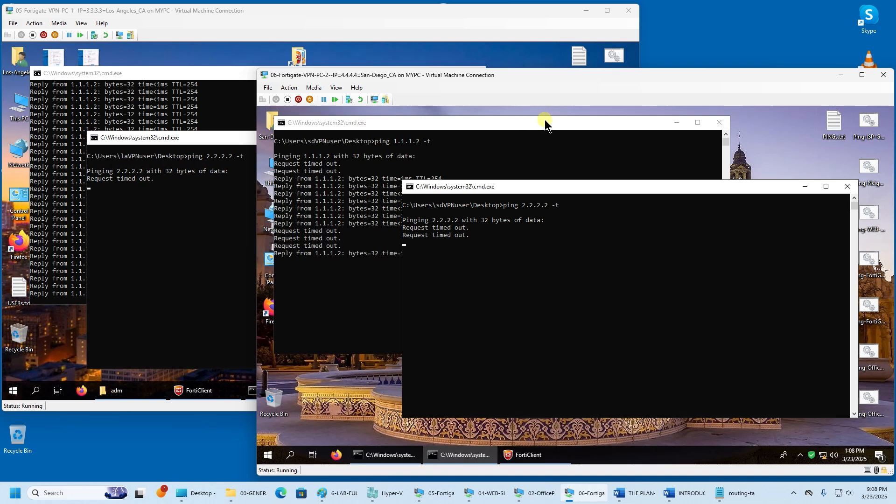
{"action": "mouse_move", "coordinate": [542, 491]}
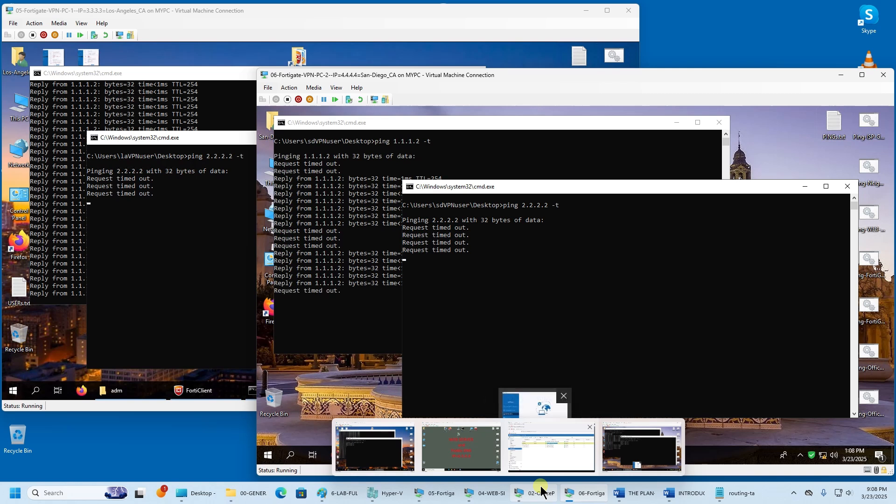
- Check the wan1 default route on the FortiGate static routes page, then return to the VM pings
{"action": "left_click", "coordinate": [542, 492]}
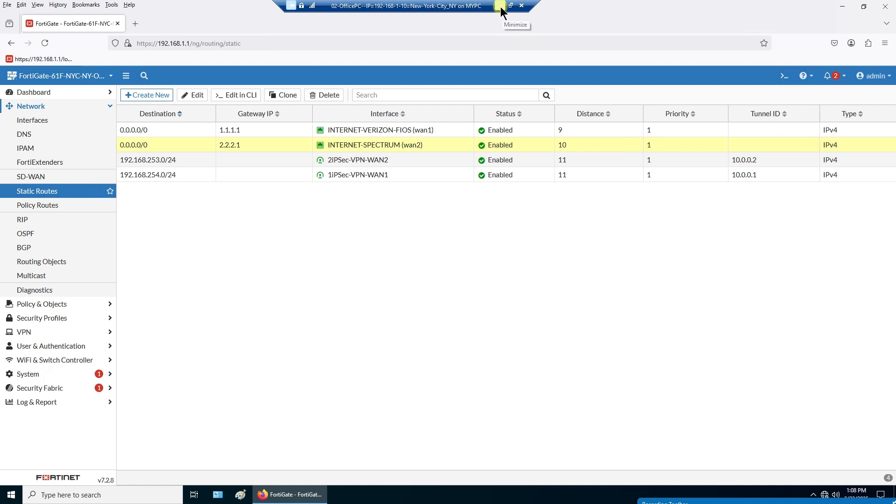
{"action": "left_click", "coordinate": [450, 132]}
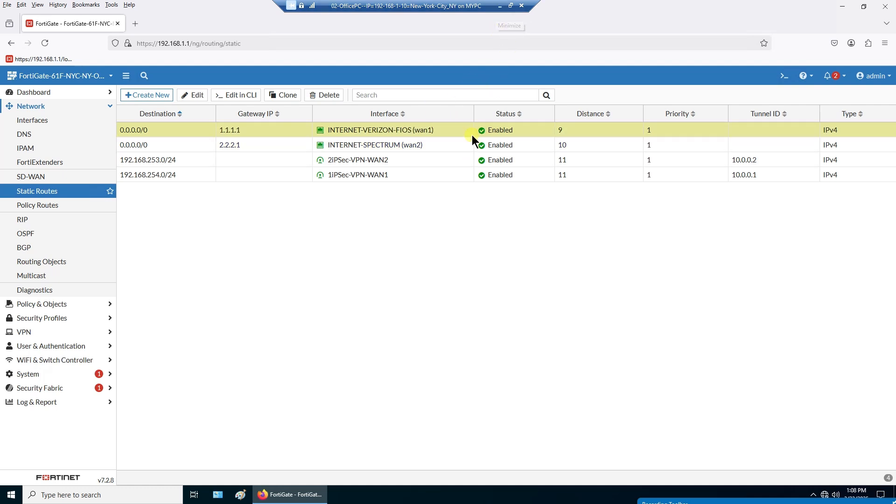
{"action": "left_click", "coordinate": [499, 6]}
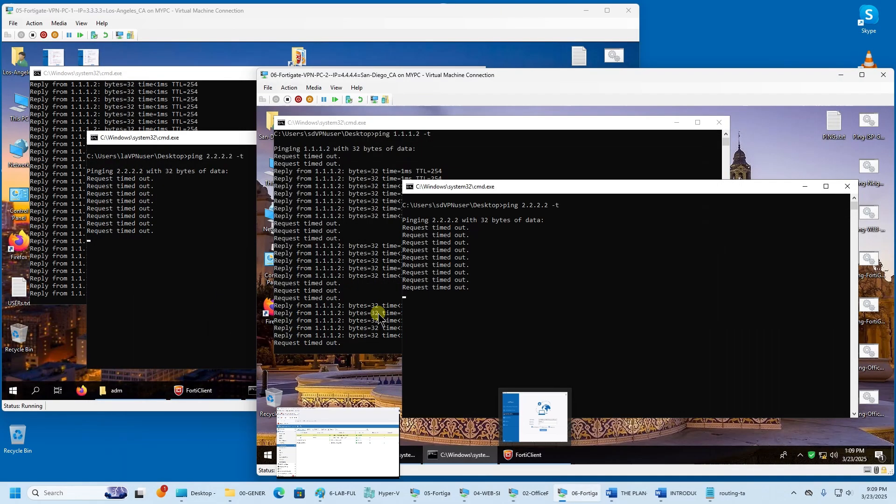
- Reposition the San Diego and Los Angeles ping windows so both 1.1.1.2 and 2.2.2.2 output show
{"action": "left_click", "coordinate": [153, 286]}
{"action": "left_click", "coordinate": [714, 294]}
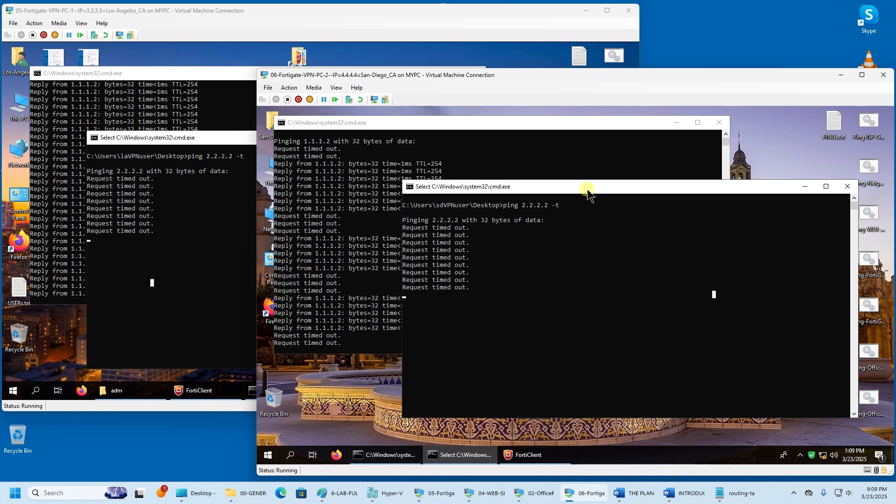
{"action": "left_click_drag", "start_coordinate": [587, 195], "coordinate": [604, 205]}
{"action": "left_click", "coordinate": [446, 187]}
{"action": "left_click", "coordinate": [68, 208]}
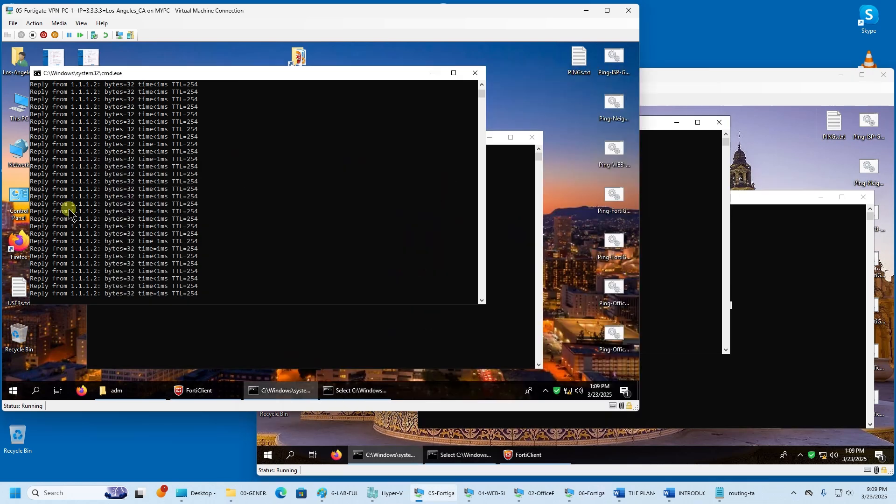
{"action": "left_click_drag", "start_coordinate": [316, 77], "coordinate": [296, 61]}
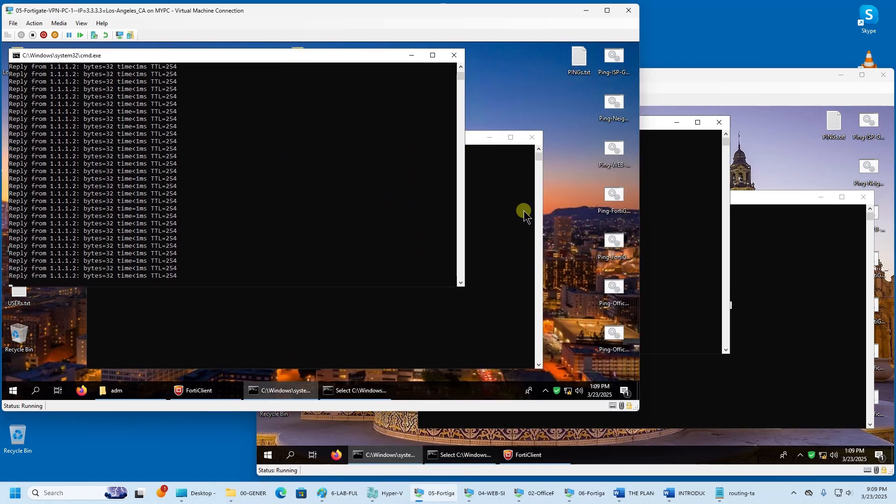
{"action": "left_click", "coordinate": [524, 211]}
- Bring the San Diego 1.1.1.2 ping back in front and resume its paused output
{"action": "left_click", "coordinate": [680, 176]}
{"action": "left_click", "coordinate": [782, 252]}
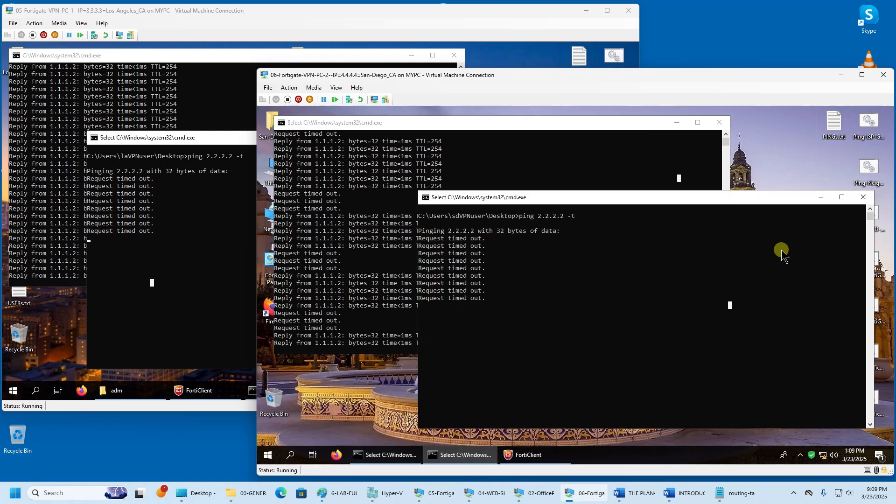
{"action": "left_click", "coordinate": [360, 254]}
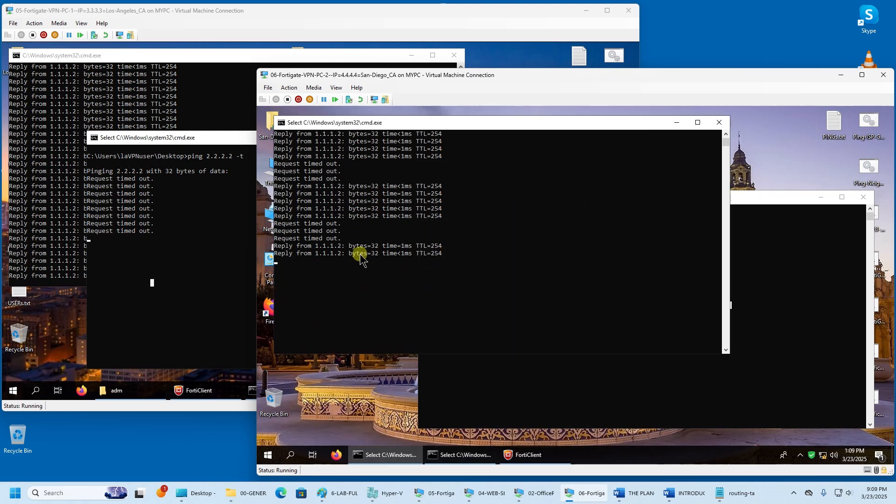
{"action": "left_click", "coordinate": [789, 286]}
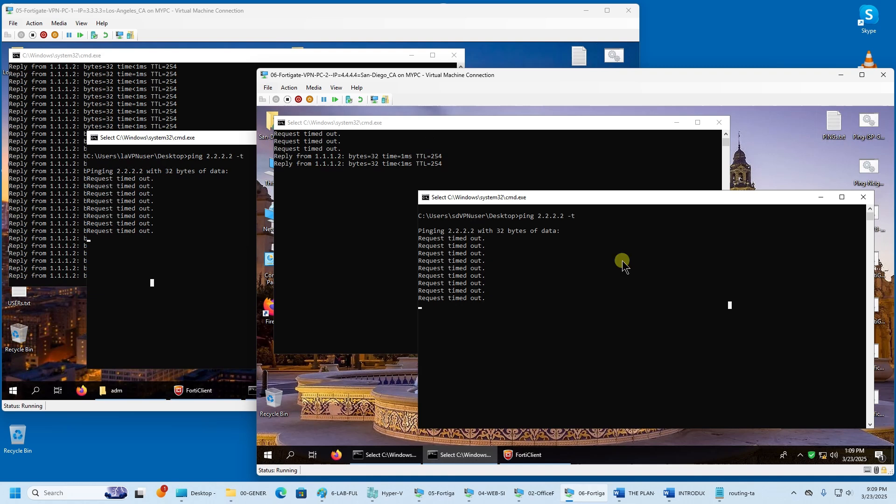
{"action": "left_click", "coordinate": [346, 268]}
{"action": "key", "text": "Escape"}
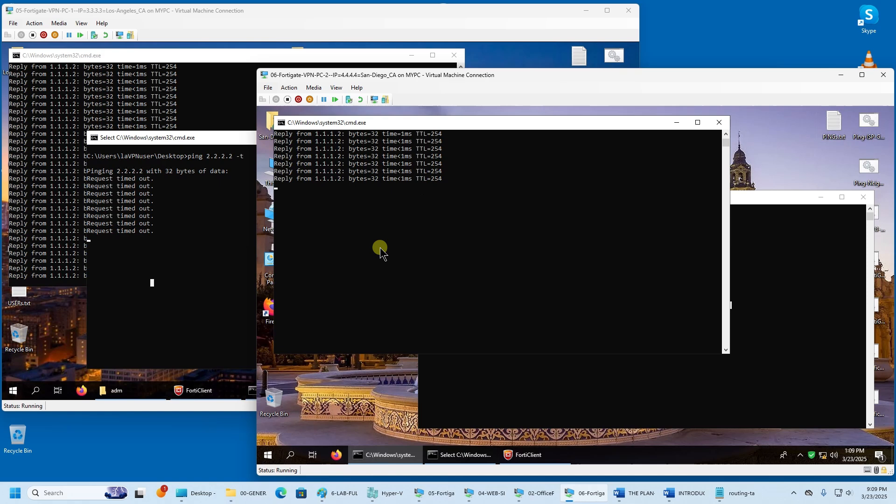
- Inspect the Los Angeles 1.1.1.2 ping replies, maximizing and restoring its window
{"action": "left_click", "coordinate": [220, 104]}
{"action": "left_click", "coordinate": [220, 105]}
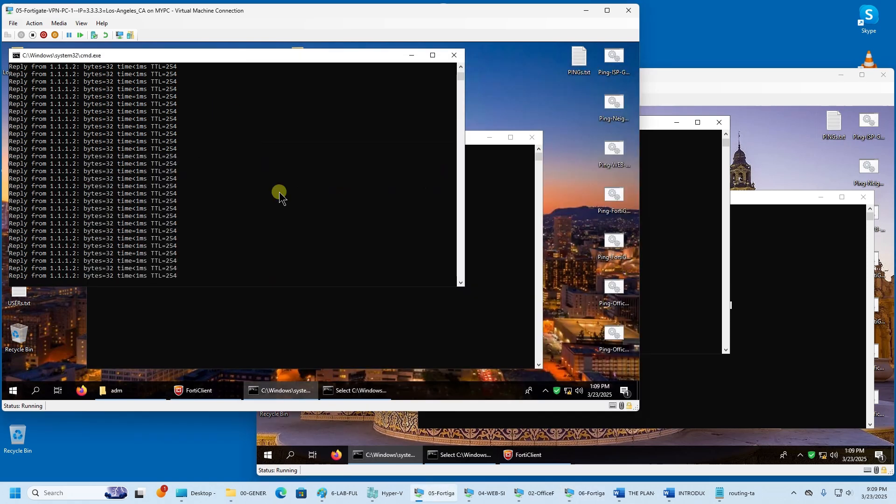
{"action": "scroll", "coordinate": [279, 200], "scroll_direction": "down", "scroll_amount": 5}
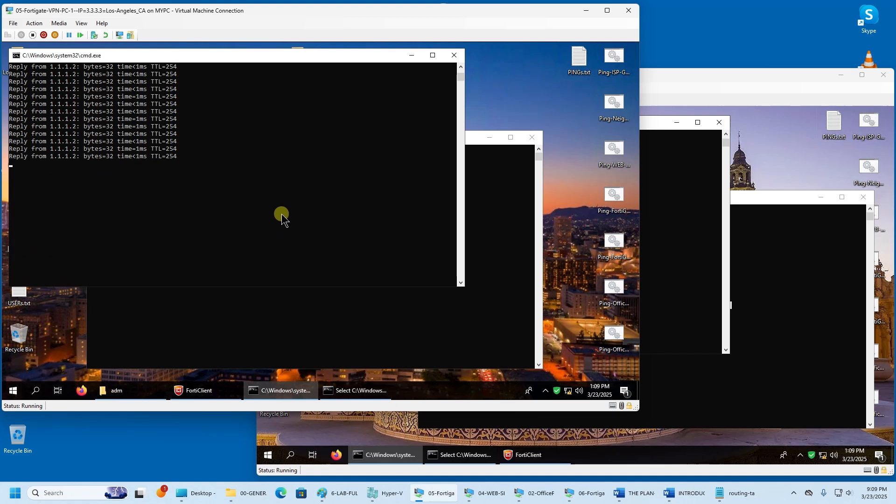
{"action": "left_click", "coordinate": [254, 200]}
{"action": "scroll", "coordinate": [254, 200], "scroll_direction": "down", "scroll_amount": 3}
{"action": "scroll", "coordinate": [253, 199], "scroll_direction": "up", "scroll_amount": 1}
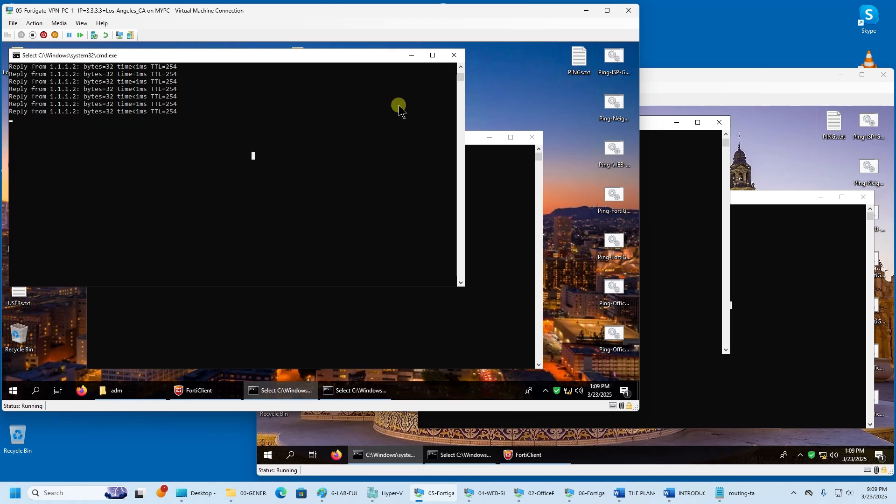
{"action": "left_click", "coordinate": [433, 55]}
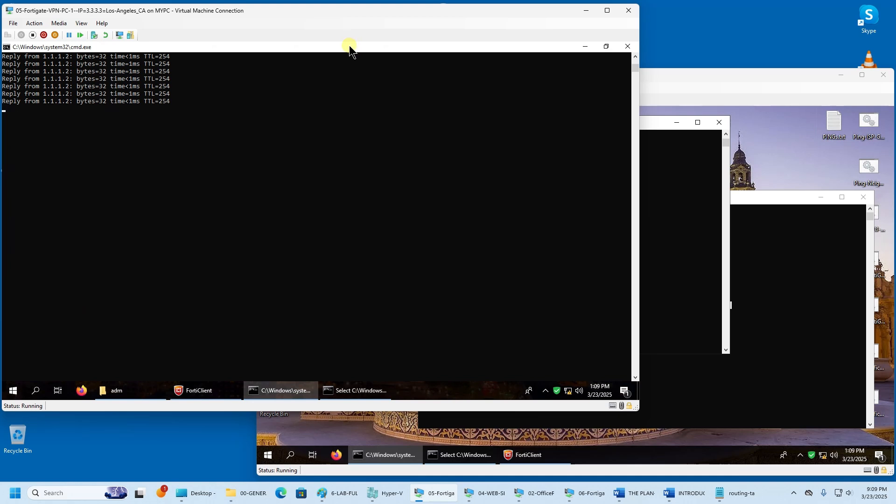
{"action": "left_click", "coordinate": [606, 47]}
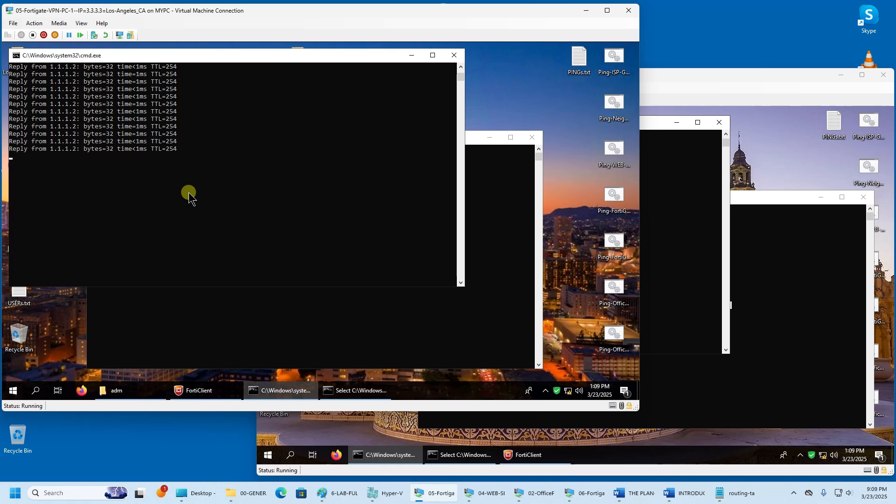
- Pause and resume the San Diego 1.1.1.2 ping output to inspect its intermittent timeouts
{"action": "left_click", "coordinate": [698, 149]}
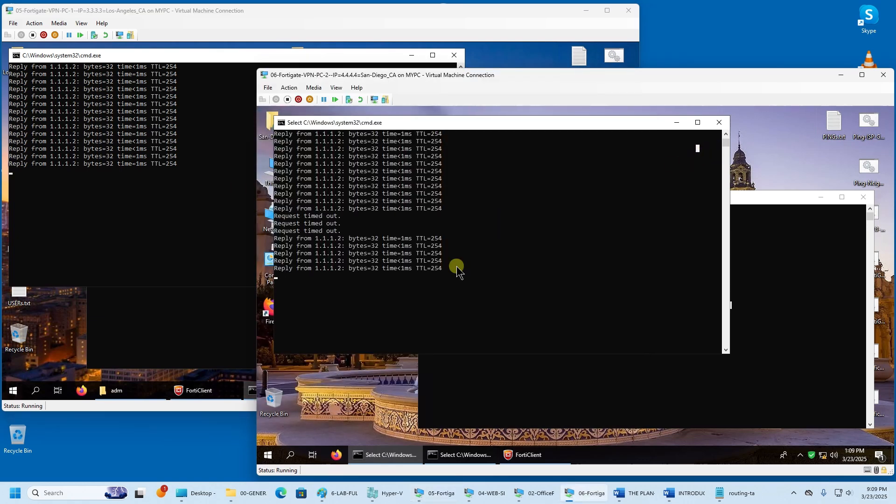
{"action": "scroll", "coordinate": [416, 308], "scroll_direction": "down", "scroll_amount": 4}
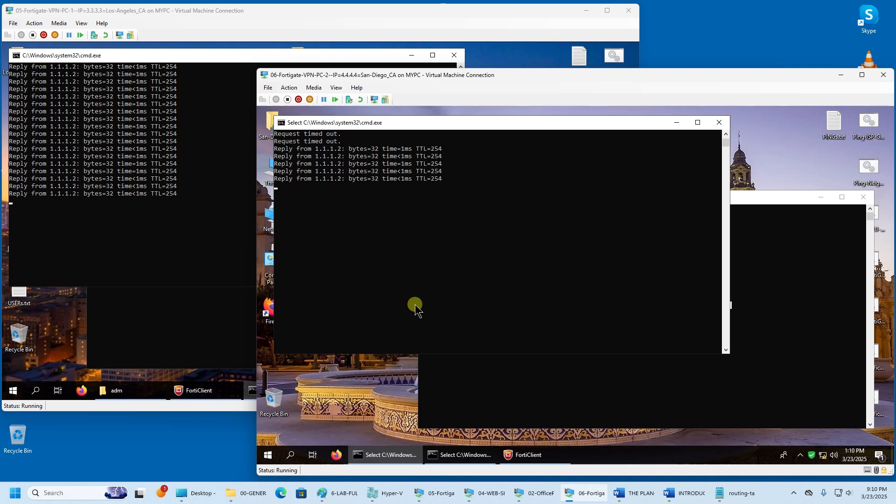
{"action": "key", "text": "Escape"}
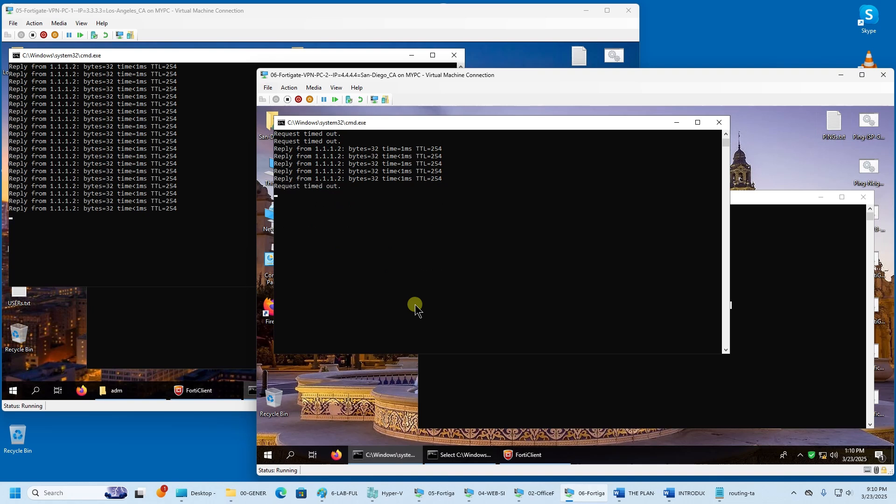
{"action": "left_click", "coordinate": [396, 293]}
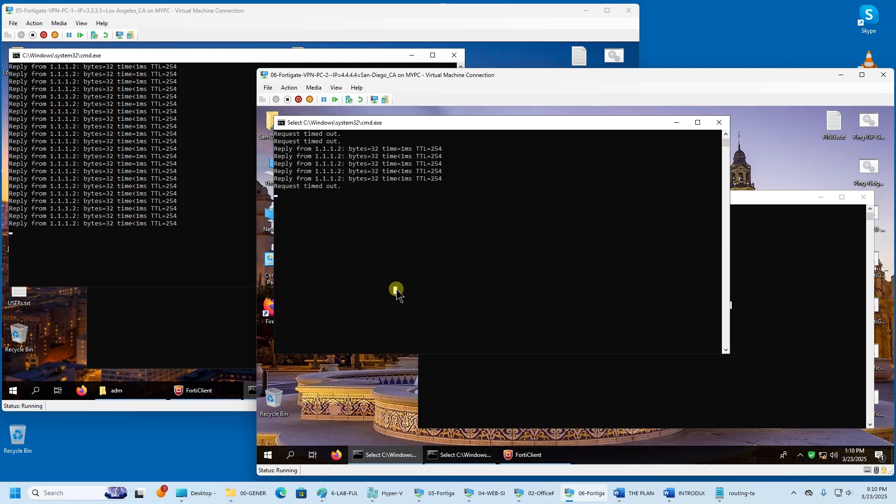
{"action": "key", "text": "Escape"}
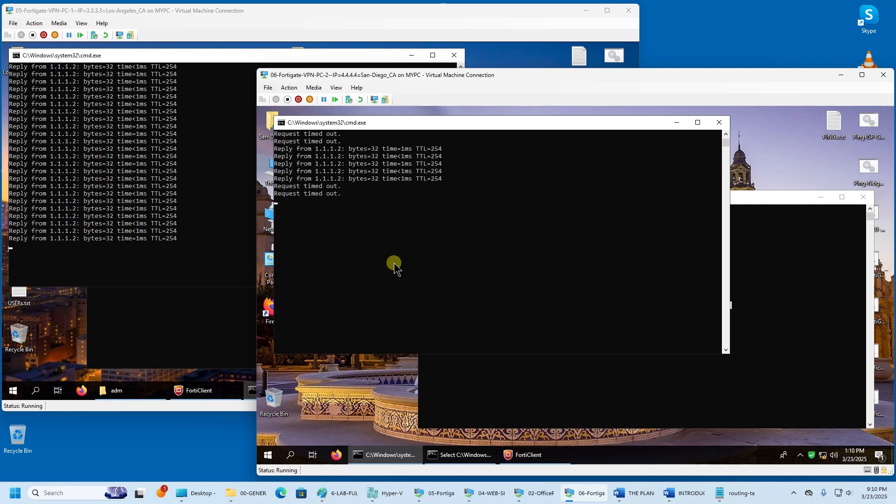
{"action": "left_click", "coordinate": [394, 264]}
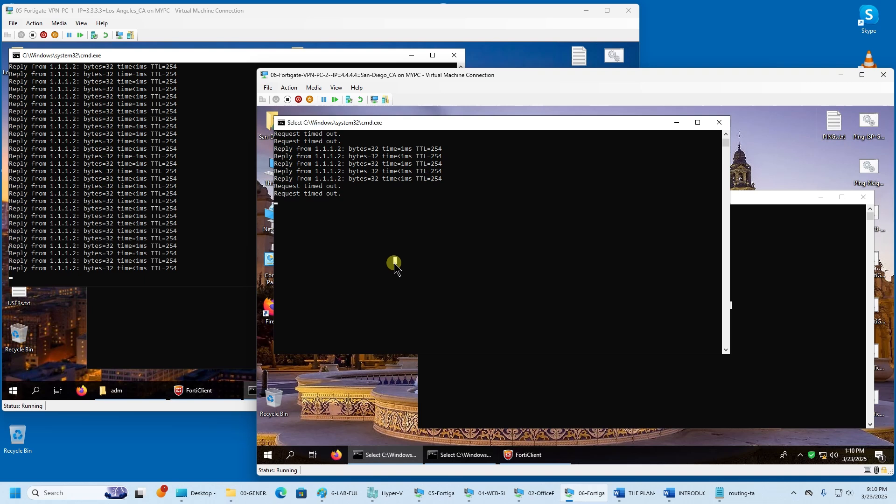
{"action": "key", "text": "Return"}
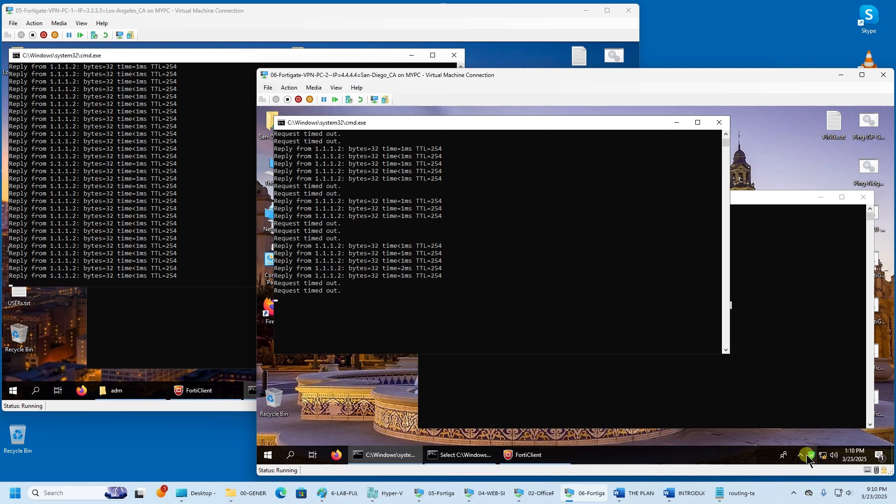
{"action": "left_click", "coordinate": [794, 493]}
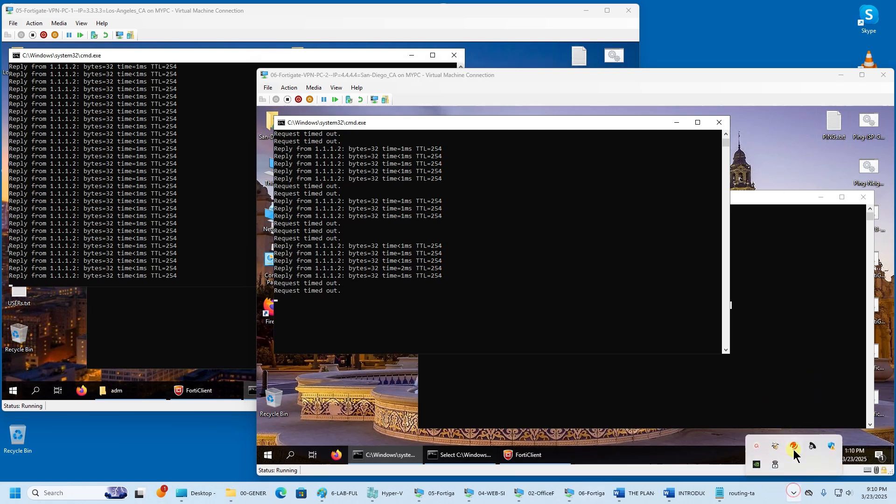
{"action": "left_click", "coordinate": [757, 448]}
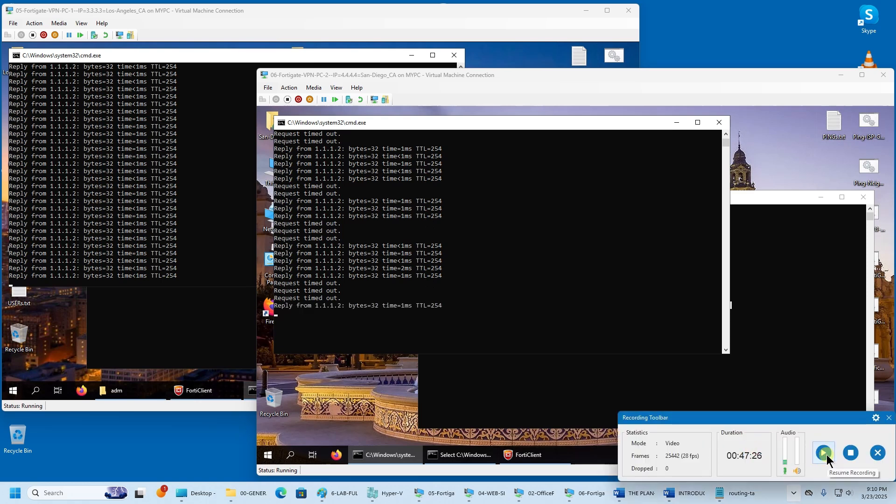
- Close the San Diego and Los Angeles 1.1.1.2 ping windows, leaving the 2.2.2.2 ping running
{"action": "left_click", "coordinate": [825, 454]}
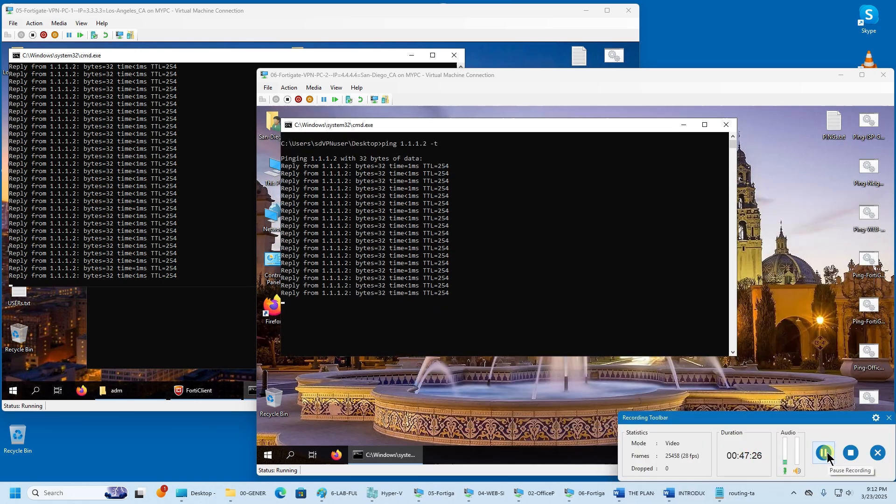
{"action": "left_click", "coordinate": [784, 333]}
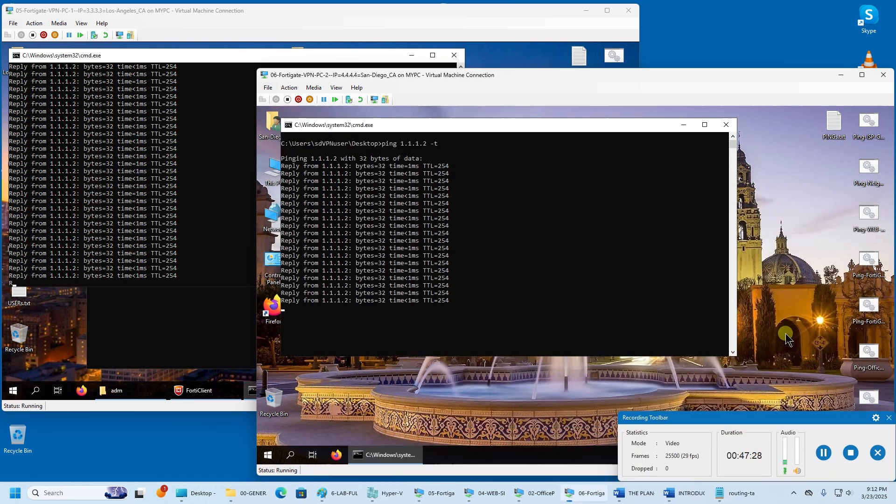
{"action": "left_click_drag", "start_coordinate": [779, 418], "coordinate": [771, 489]}
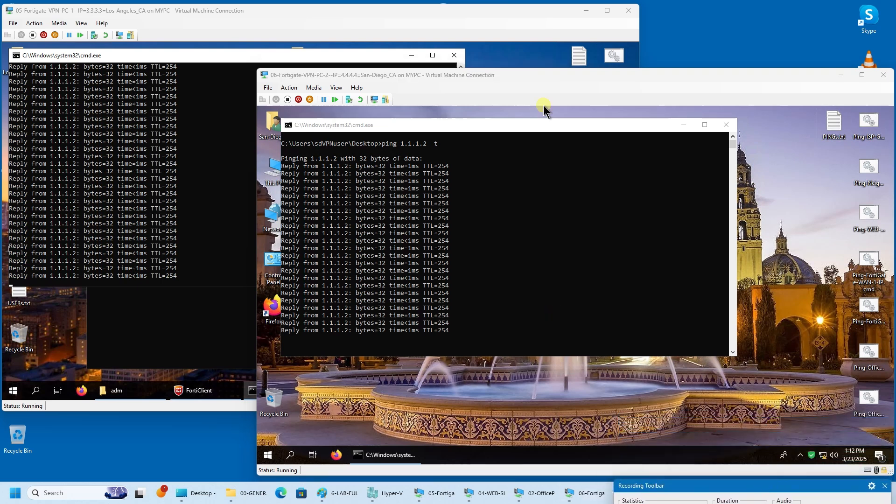
{"action": "left_click", "coordinate": [537, 133]}
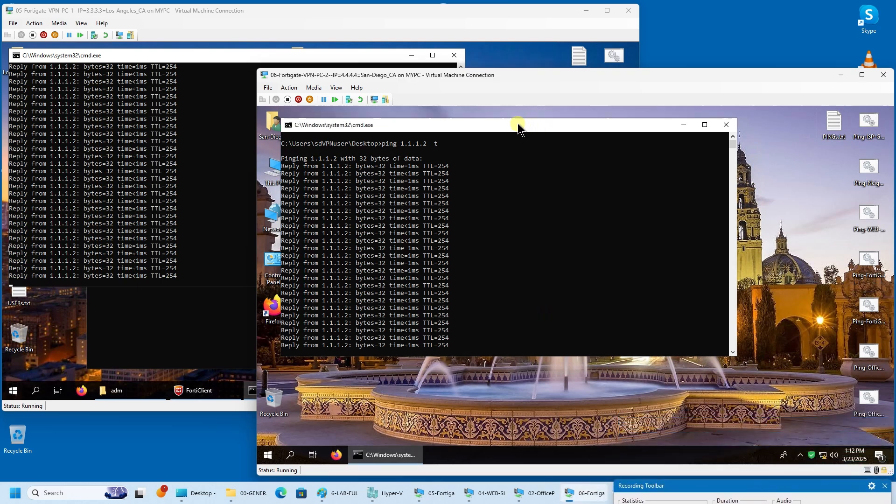
{"action": "left_click_drag", "start_coordinate": [518, 126], "coordinate": [508, 121]}
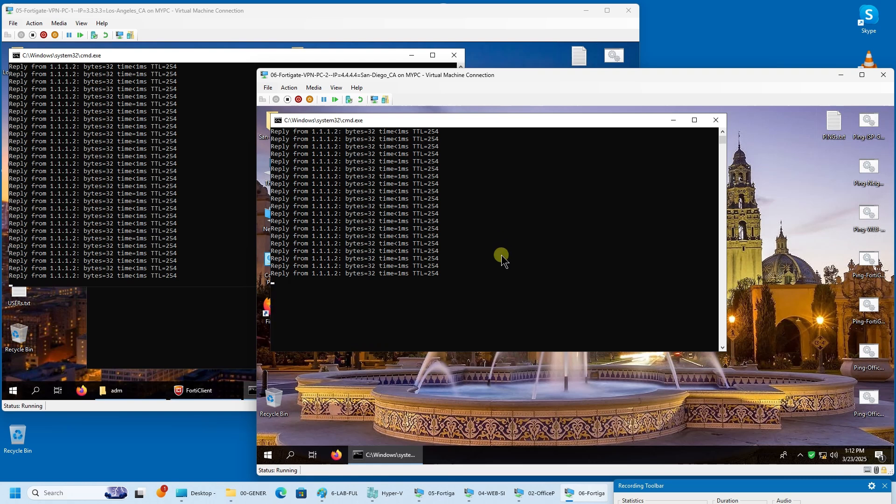
{"action": "left_click", "coordinate": [172, 246]}
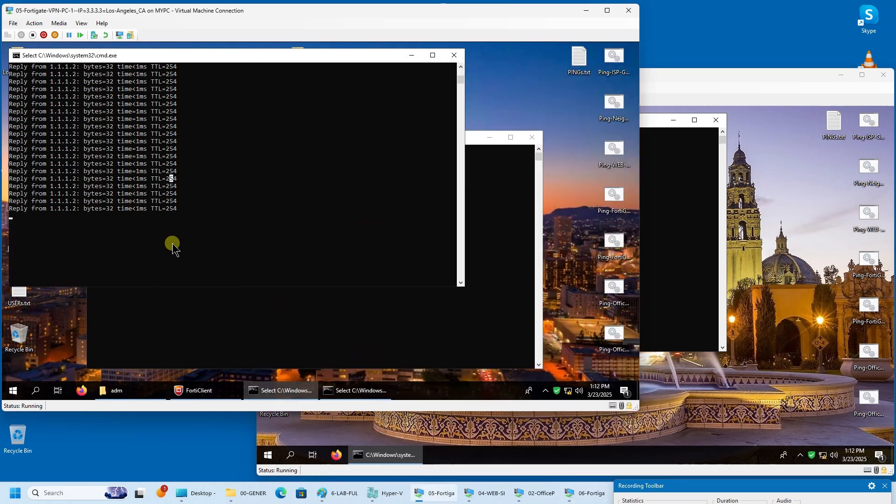
{"action": "left_click", "coordinate": [670, 237]}
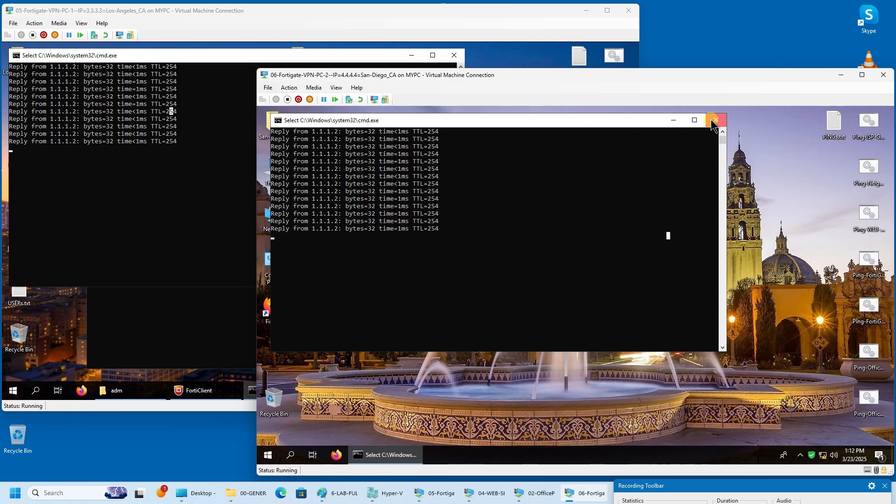
{"action": "left_click", "coordinate": [210, 119]}
{"action": "left_click", "coordinate": [210, 119]}
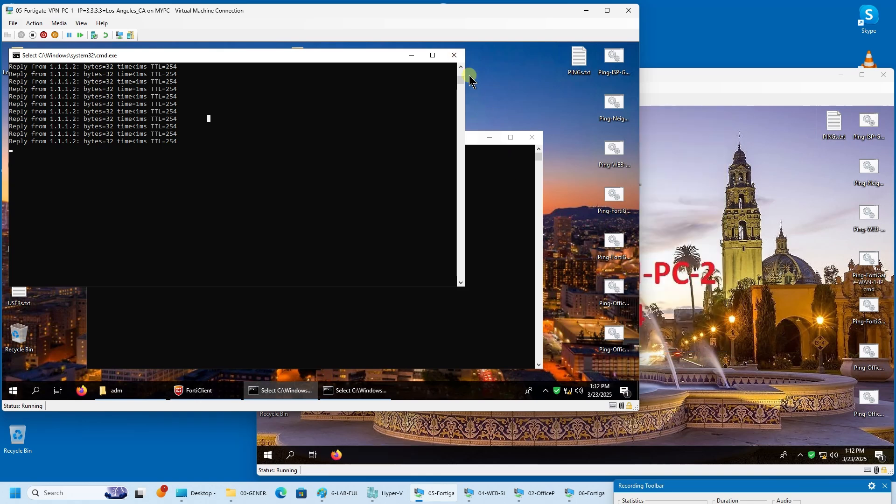
{"action": "left_click", "coordinate": [454, 56]}
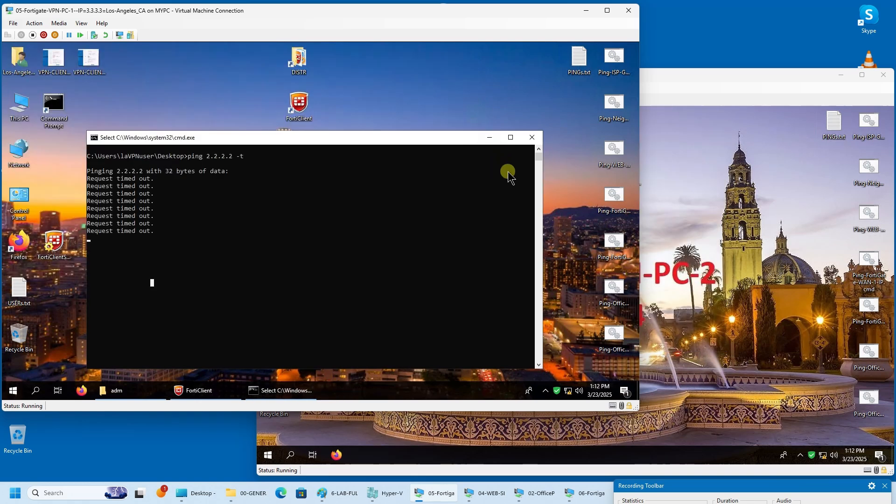
- Close the timed-out ping window and restart continuous 2.2.2.2 pings on the Los Angeles and San Diego PCs
{"action": "left_click", "coordinate": [532, 138]}
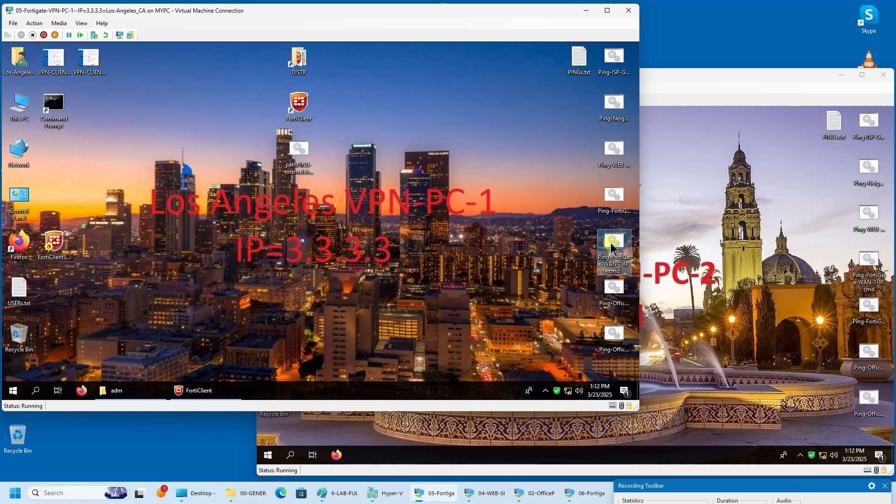
{"action": "double_click", "coordinate": [612, 248]}
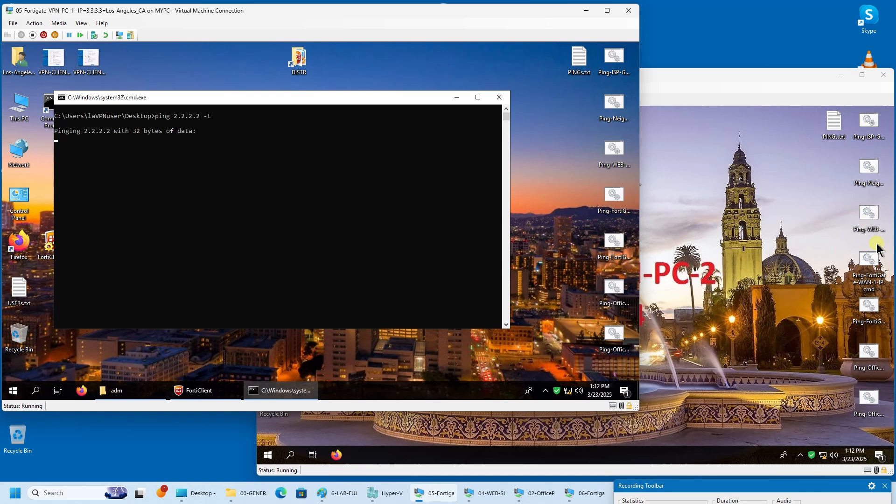
{"action": "left_click", "coordinate": [871, 307]}
{"action": "double_click", "coordinate": [871, 308]}
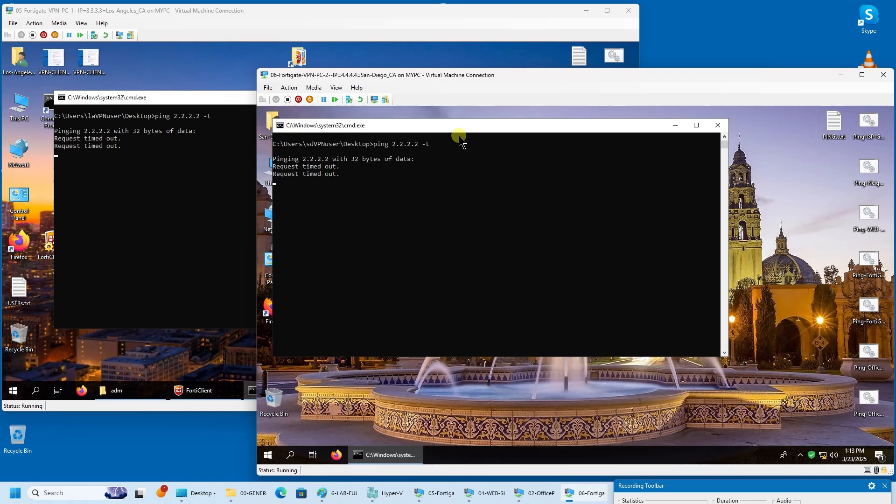
{"action": "left_click", "coordinate": [212, 400]}
- Connect the Los Angeles WAN1 FortiClient VPN, close its ping window, then disconnect the tunnel
{"action": "left_click", "coordinate": [200, 390]}
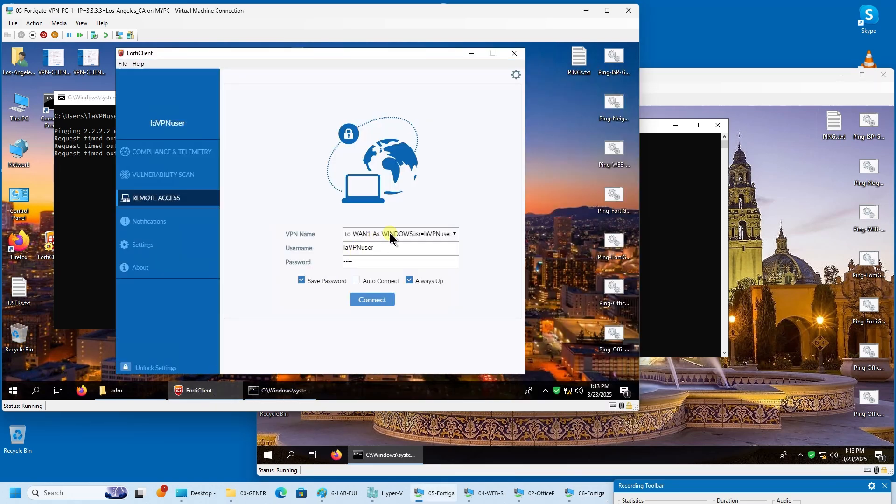
{"action": "left_click", "coordinate": [381, 303]}
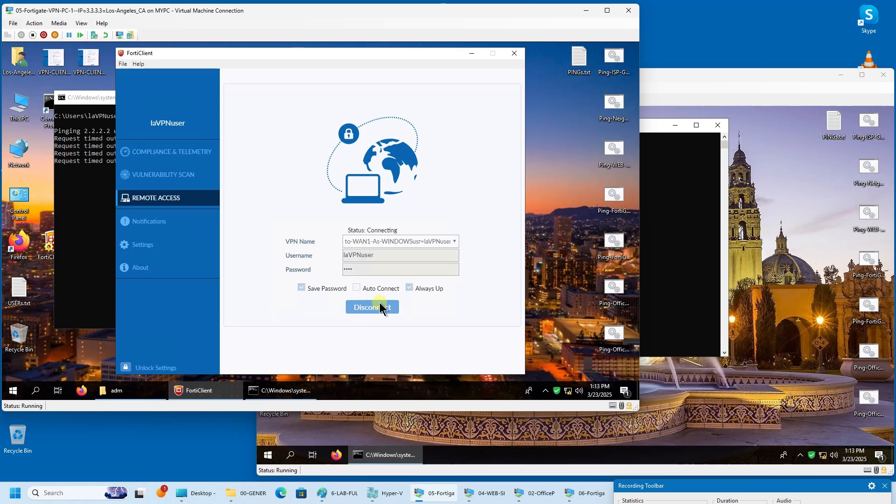
{"action": "left_click", "coordinate": [93, 200]}
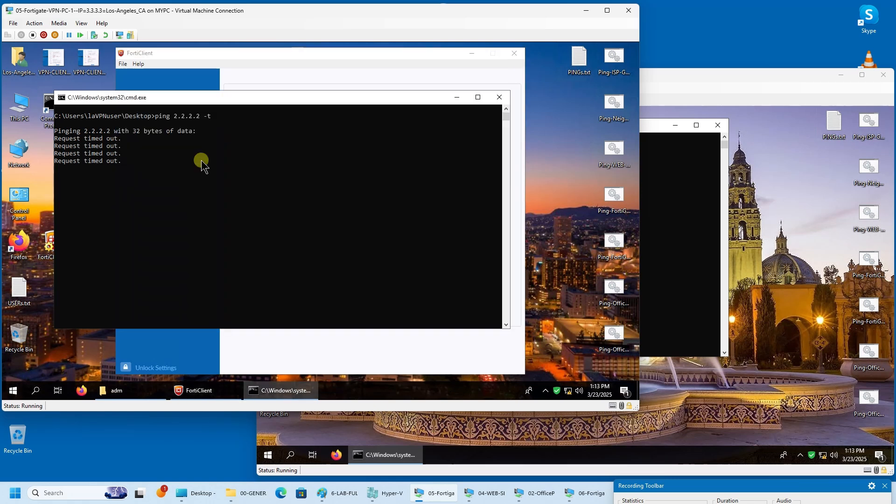
{"action": "left_click", "coordinate": [499, 95]}
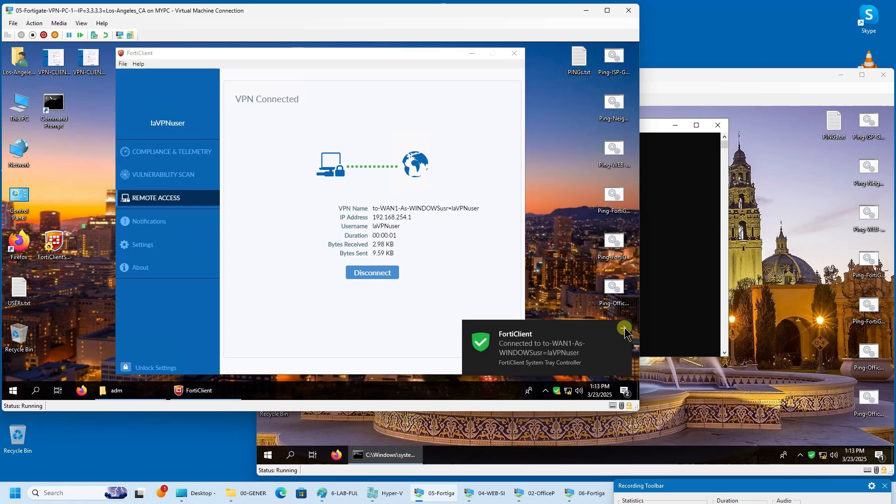
{"action": "left_click", "coordinate": [387, 272]}
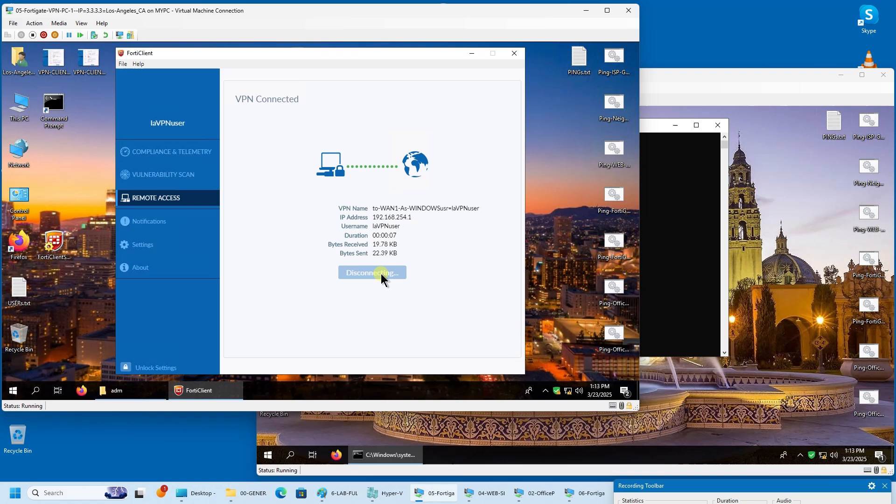
- Close the San Diego ping window and connect its WAN2 FortiClient VPN
{"action": "left_click", "coordinate": [747, 266]}
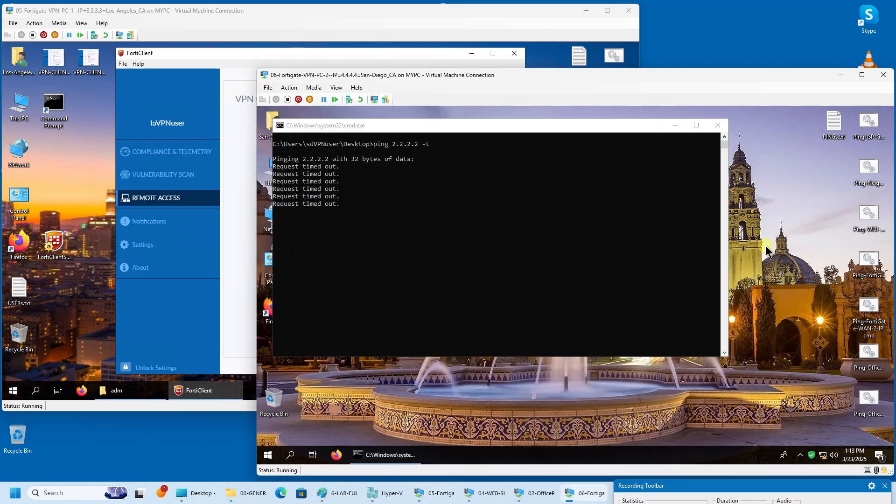
{"action": "left_click", "coordinate": [721, 130]}
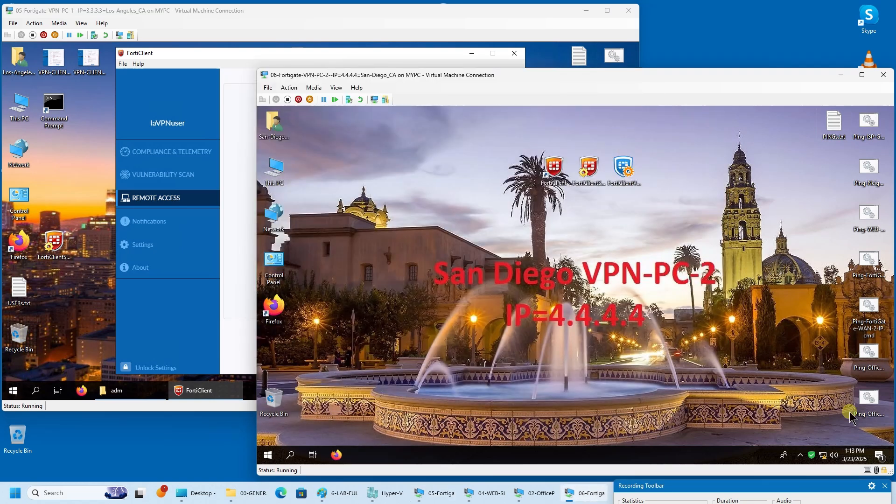
{"action": "double_click", "coordinate": [813, 459]}
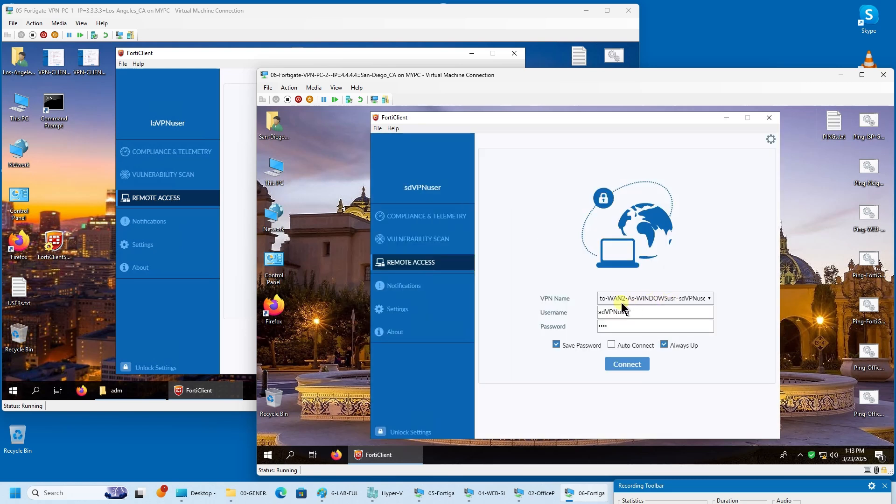
{"action": "left_click", "coordinate": [634, 367]}
- Change the wan1 default route's administrative distance to 10
{"action": "left_click", "coordinate": [537, 494]}
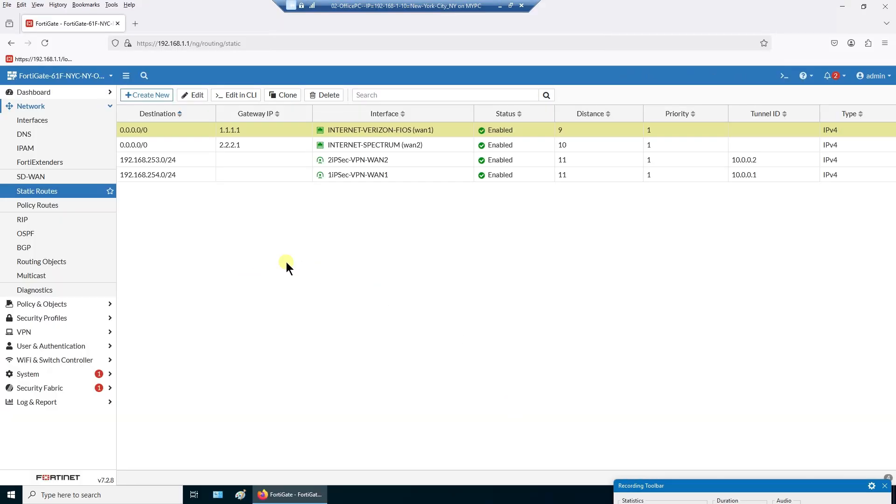
{"action": "double_click", "coordinate": [447, 131]}
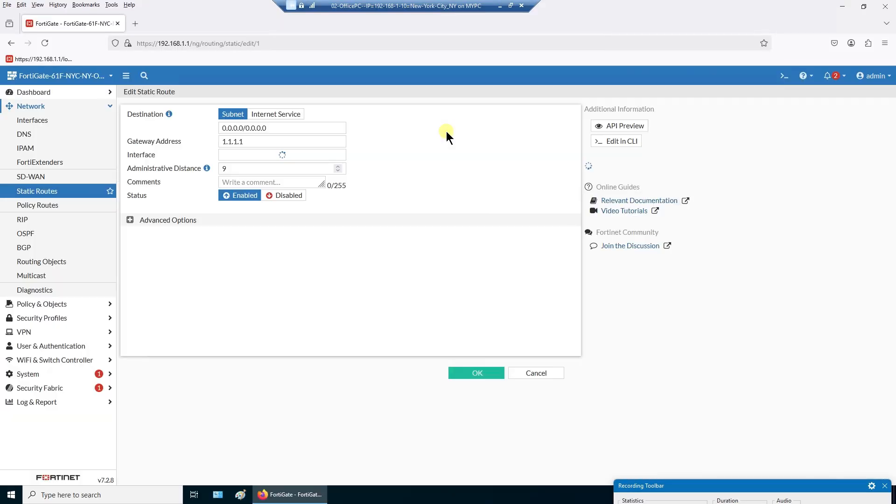
{"action": "double_click", "coordinate": [248, 181]}
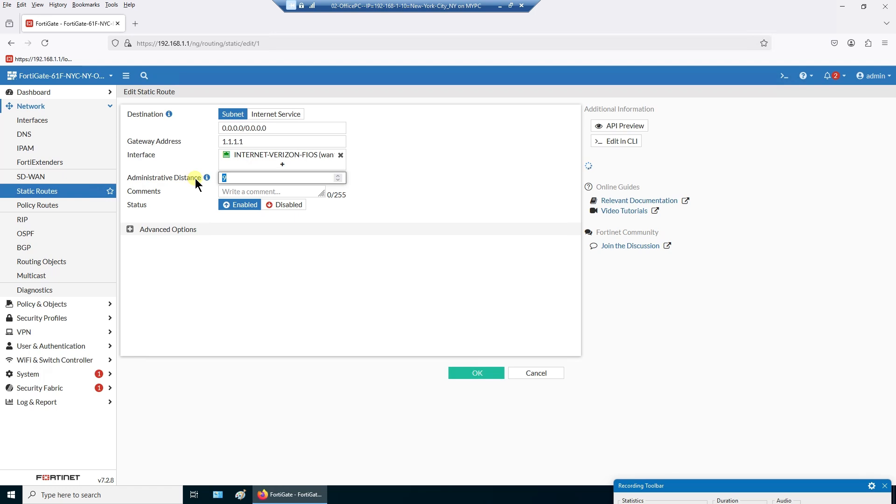
{"action": "type", "text": "10"}
{"action": "left_click", "coordinate": [472, 371]}
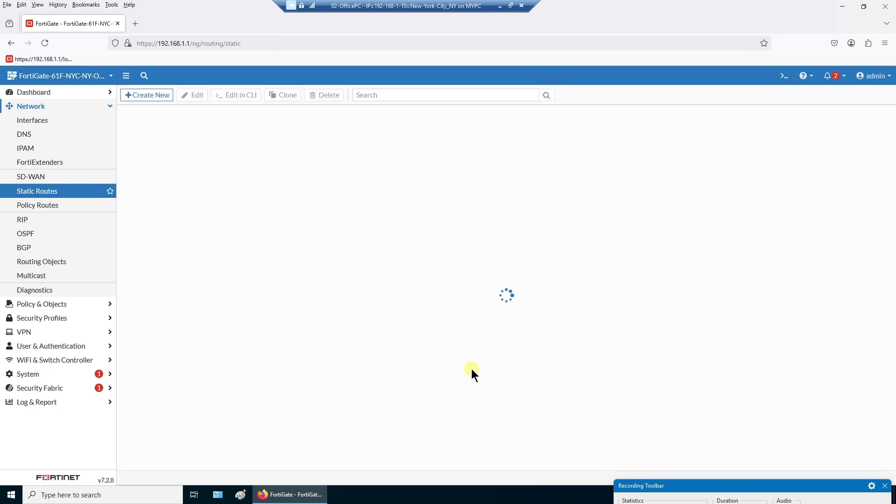
- Change the wan2 default route's administrative distance to 9
{"action": "double_click", "coordinate": [575, 147]}
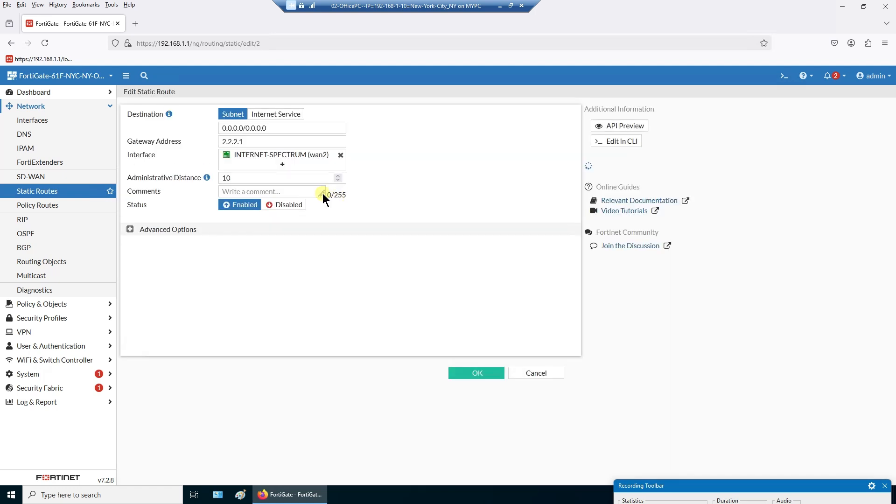
{"action": "left_click", "coordinate": [221, 179]}
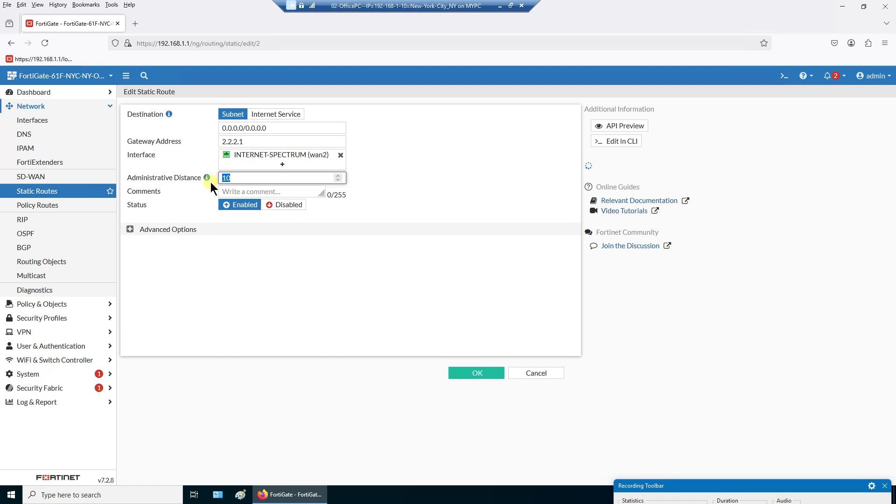
{"action": "type", "text": "9"}
{"action": "left_click", "coordinate": [463, 372]}
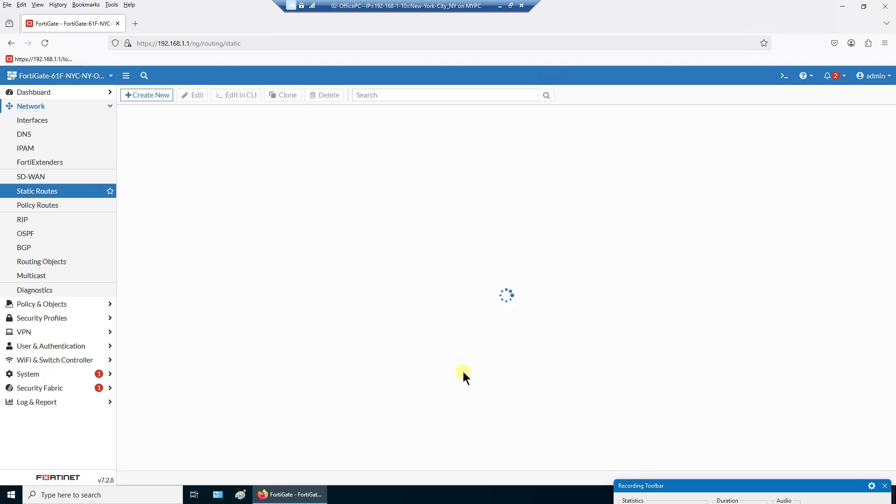
{"action": "left_click", "coordinate": [265, 146]}
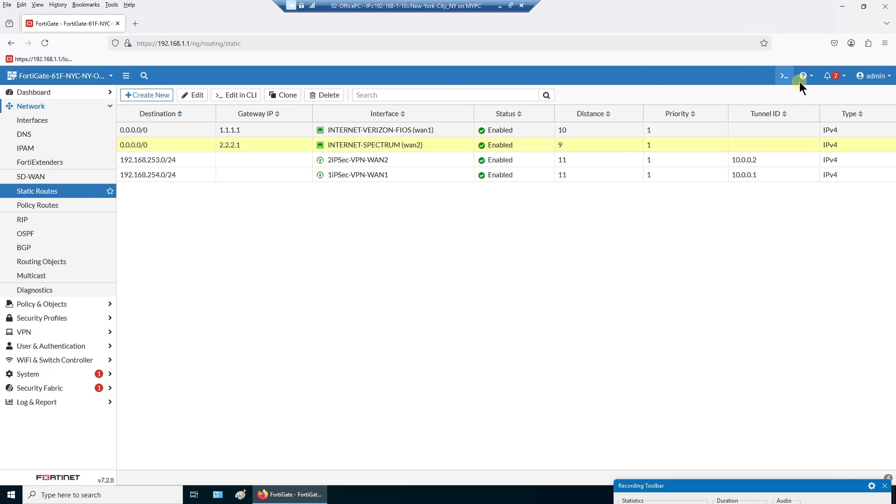
{"action": "left_click", "coordinate": [501, 5]}
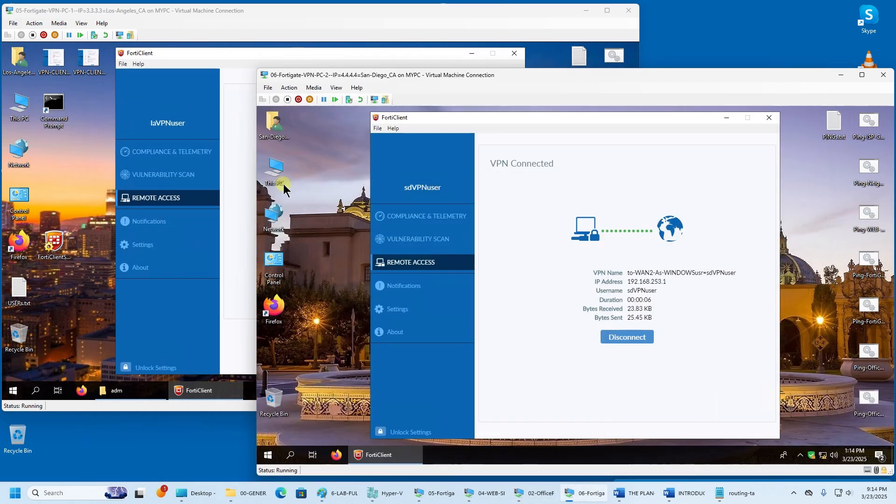
- Copy 'get router info routing-table all' from routing-table CLI.txt and go back to the FortiGate session
{"action": "left_click", "coordinate": [720, 496]}
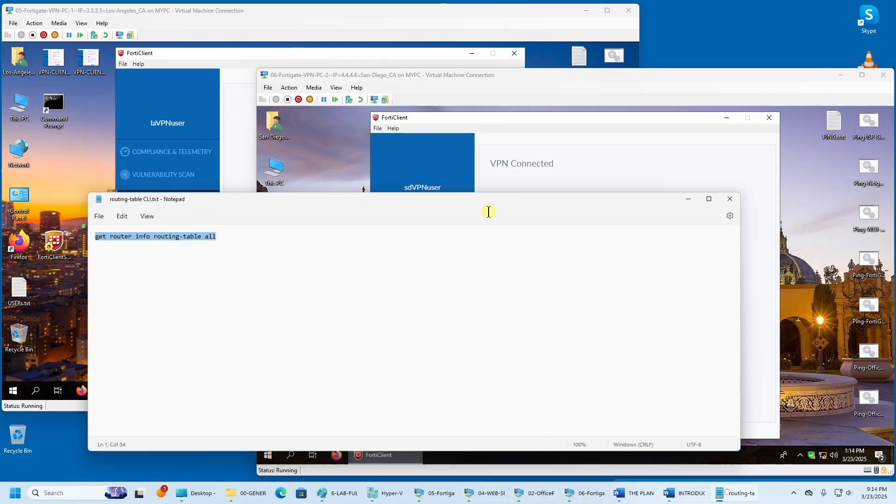
{"action": "right_click", "coordinate": [204, 230]}
{"action": "left_click", "coordinate": [232, 280]}
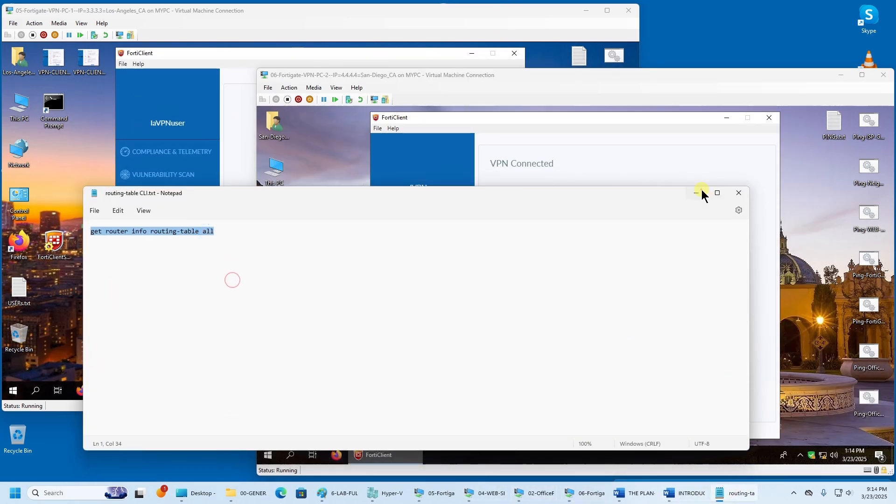
{"action": "left_click", "coordinate": [696, 193]}
{"action": "mouse_move", "coordinate": [609, 494]}
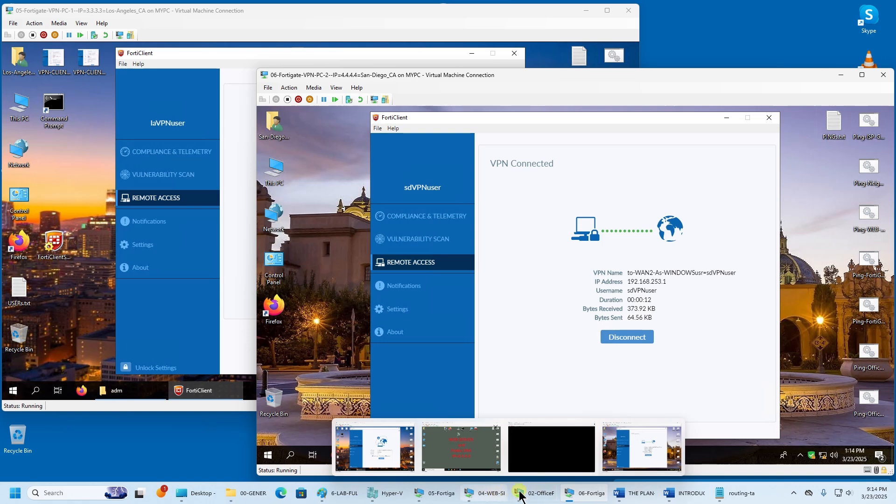
{"action": "left_click", "coordinate": [534, 494]}
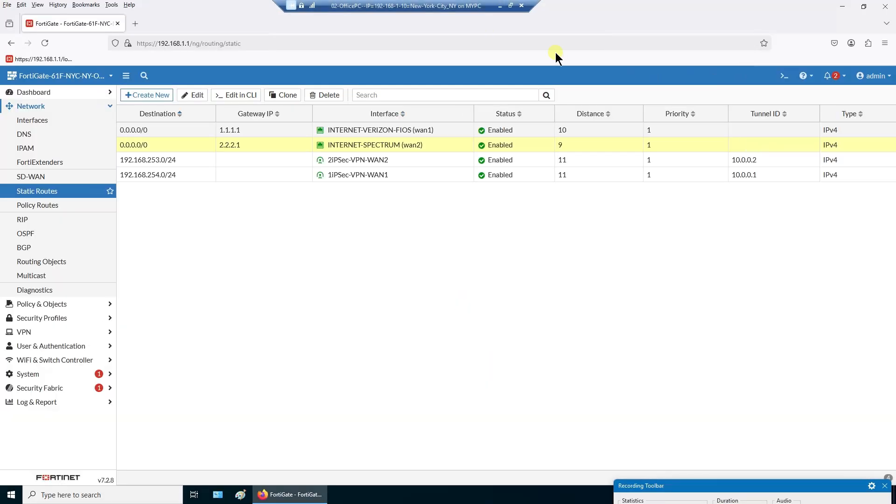
- Run 'get router info routing-table all' in the CLI console and confirm only the wan2 default via 2.2.2.1 is active
{"action": "left_click", "coordinate": [785, 77]}
{"action": "right_click", "coordinate": [331, 221]}
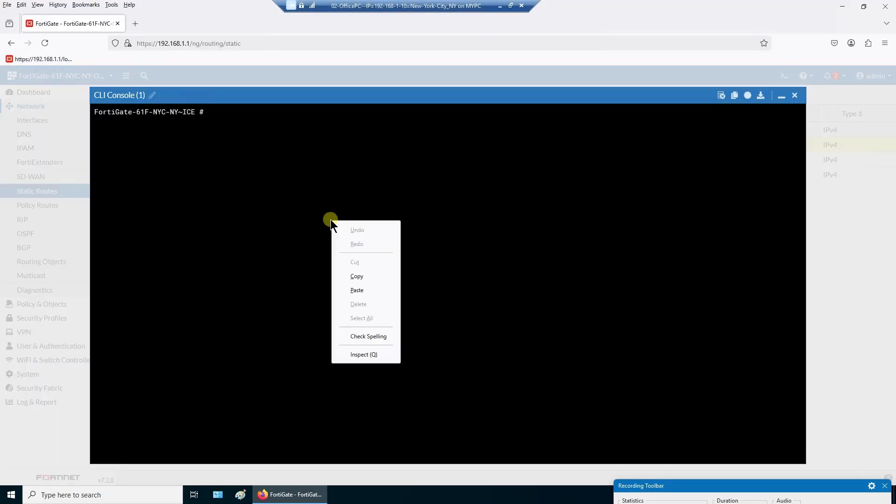
{"action": "left_click", "coordinate": [356, 291]}
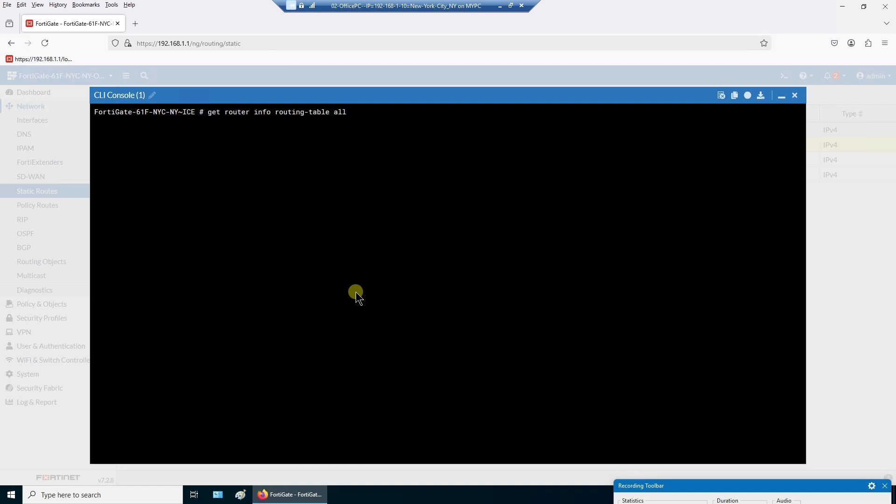
{"action": "key", "text": "Return"}
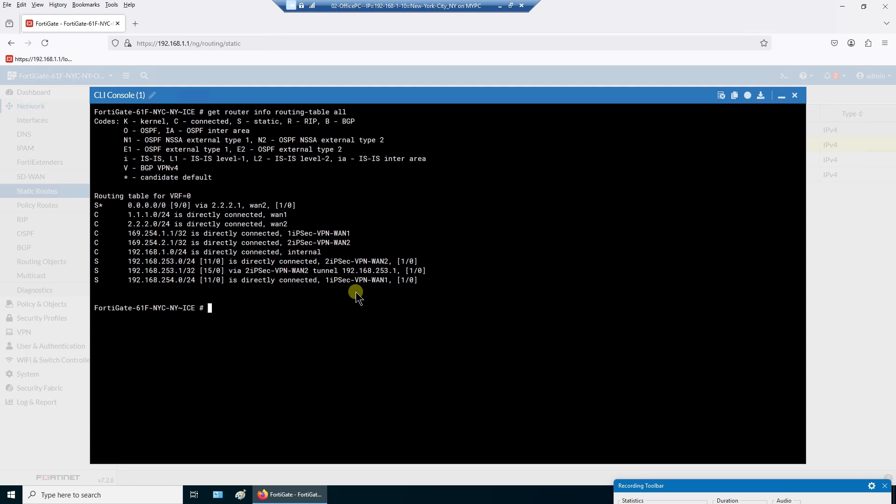
{"action": "left_click_drag", "start_coordinate": [128, 206], "coordinate": [297, 209]}
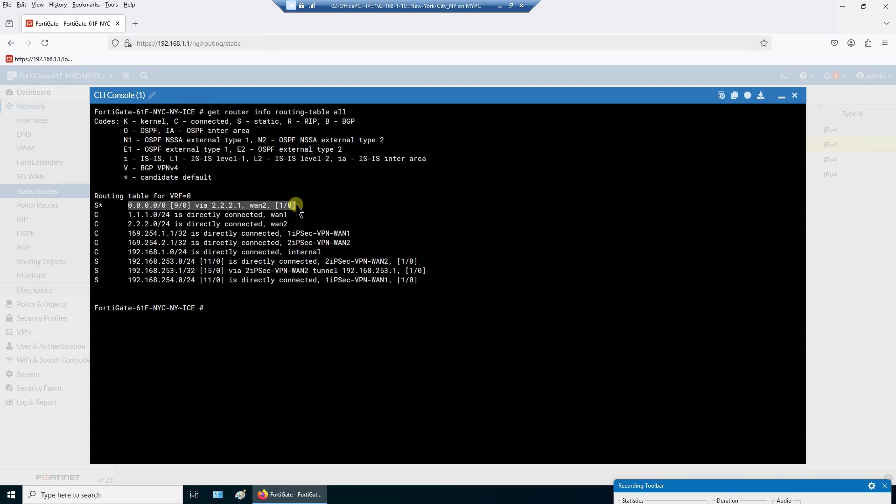
{"action": "left_click", "coordinate": [795, 95]}
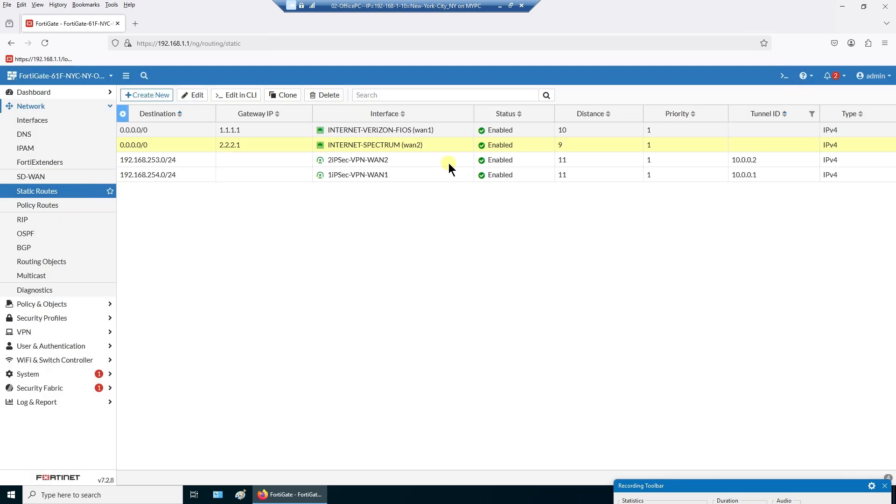
- Set the INTERNET-SPECTRUM wan2 route to distance 10 and the INTERNET-VERIZON-FIOS wan1 route to 9
{"action": "double_click", "coordinate": [402, 144]}
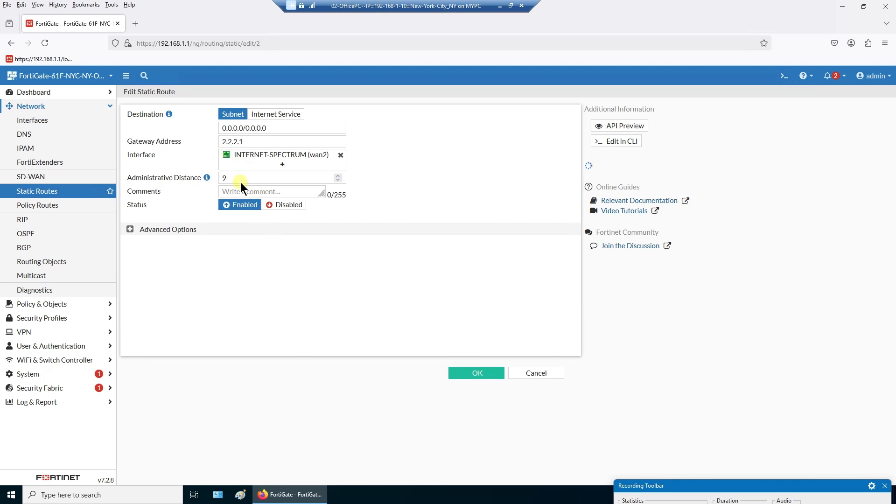
{"action": "left_click_drag", "start_coordinate": [240, 182], "coordinate": [218, 179]}
{"action": "type", "text": "10"}
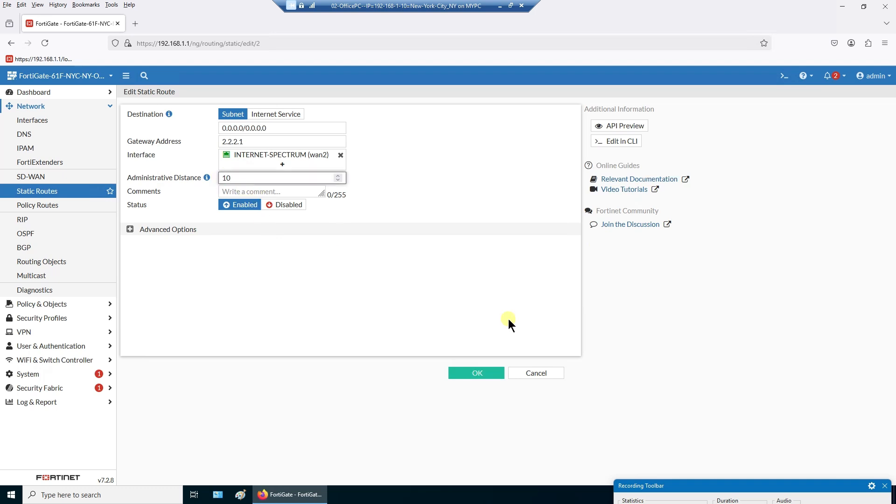
{"action": "left_click", "coordinate": [474, 373]}
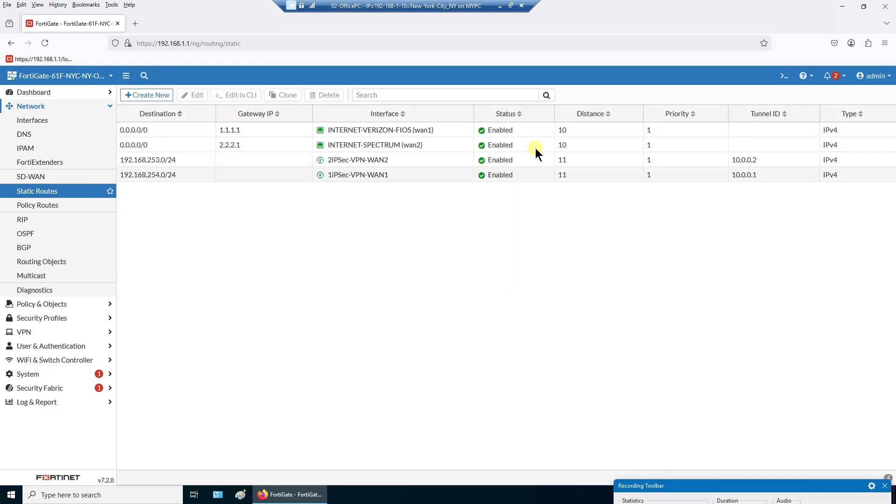
{"action": "double_click", "coordinate": [541, 132]}
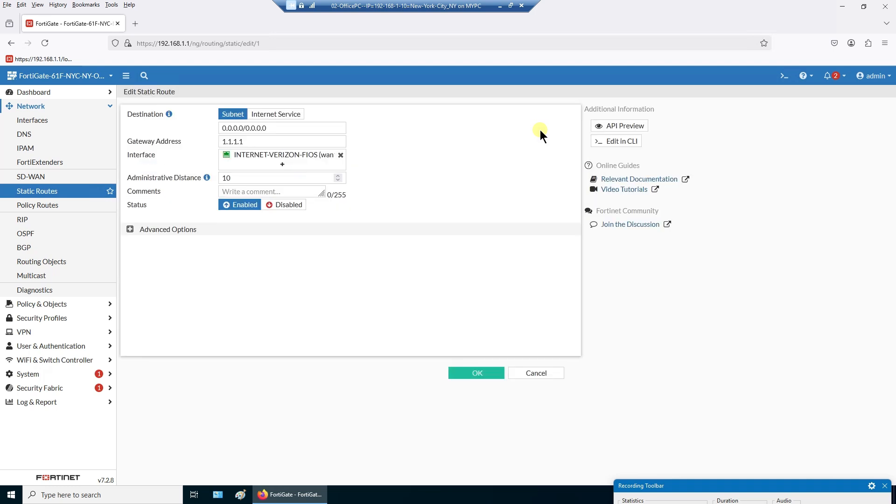
{"action": "left_click_drag", "start_coordinate": [269, 178], "coordinate": [182, 183]}
{"action": "type", "text": "9"}
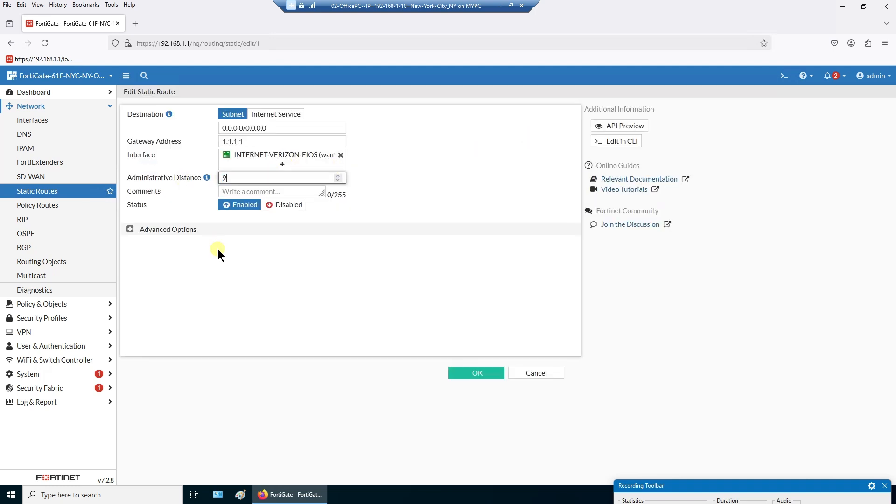
{"action": "left_click", "coordinate": [486, 378]}
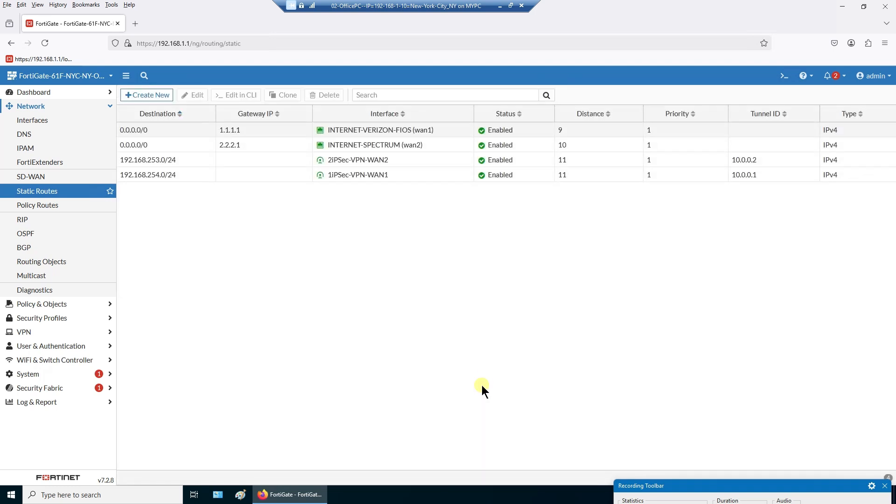
- Run the routing-table command and confirm the default route now goes via 1.1.1.1 on wan1
{"action": "left_click", "coordinate": [782, 76]}
{"action": "right_click", "coordinate": [439, 210]}
{"action": "left_click", "coordinate": [457, 277]}
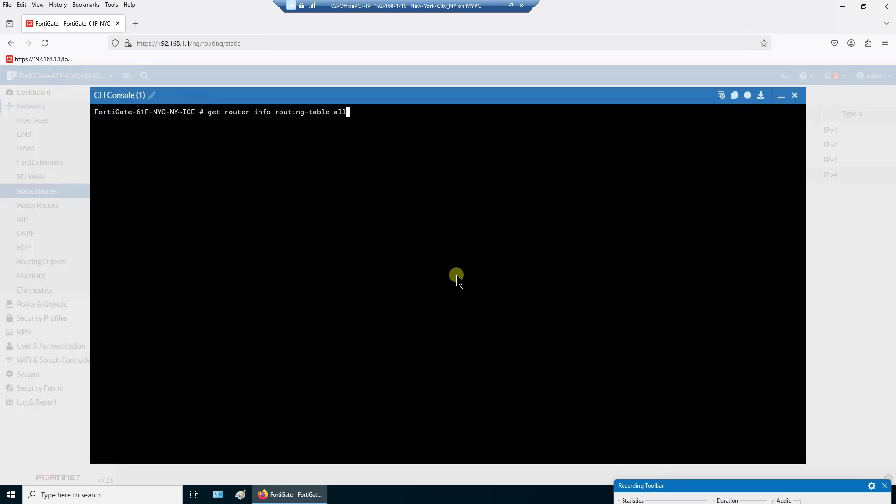
{"action": "key", "text": "Return"}
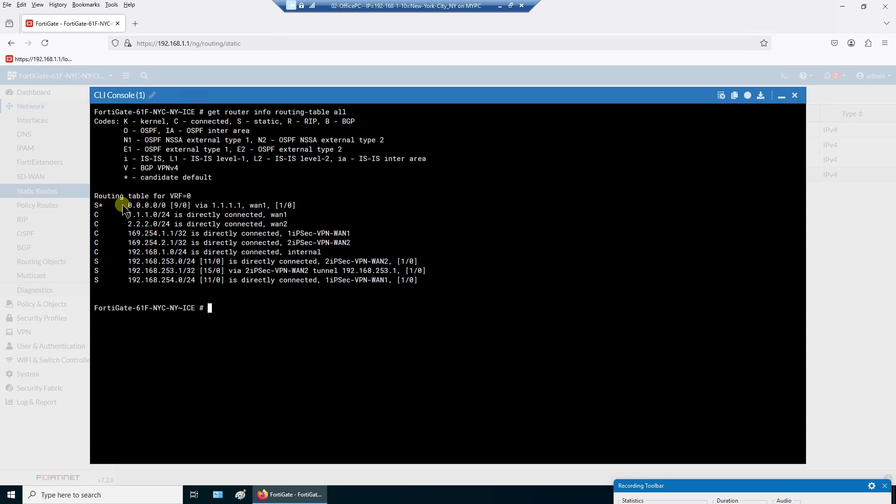
{"action": "left_click_drag", "start_coordinate": [124, 206], "coordinate": [306, 211]}
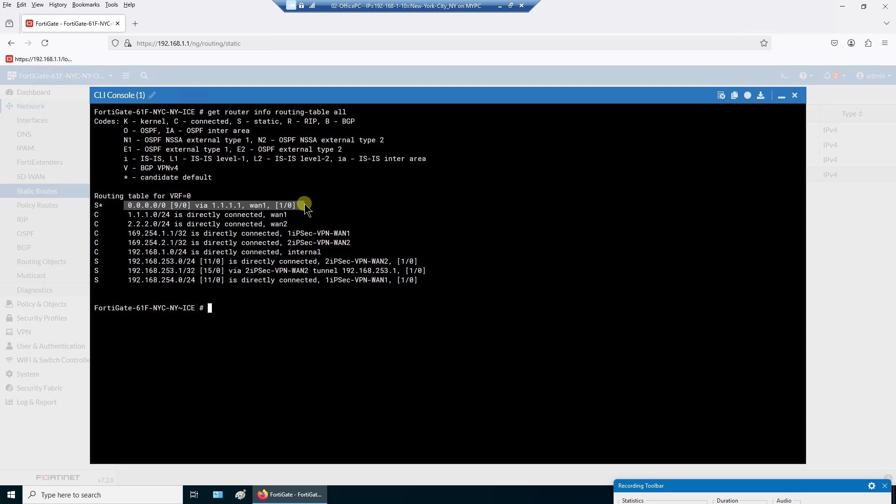
{"action": "left_click_drag", "start_coordinate": [115, 206], "coordinate": [295, 207]}
- Set the INTERNET-VERIZON-FIOS wan1 default route's administrative distance to 10
{"action": "left_click", "coordinate": [795, 96]}
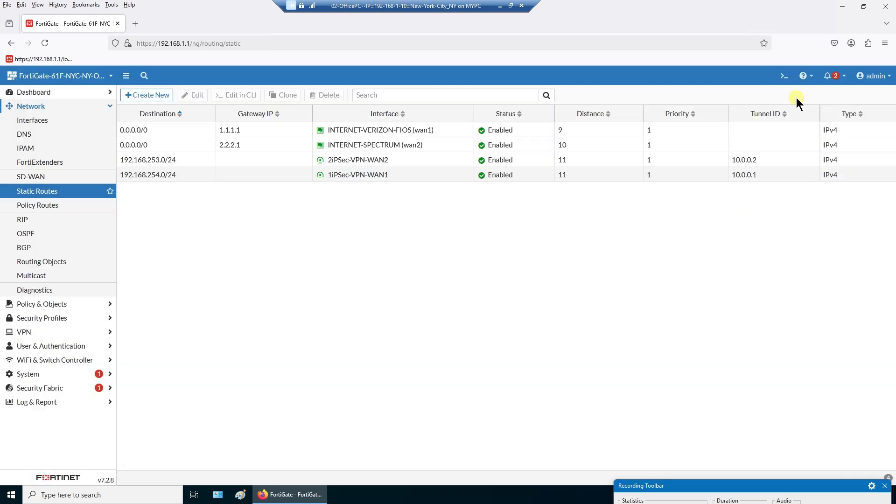
{"action": "double_click", "coordinate": [369, 130]}
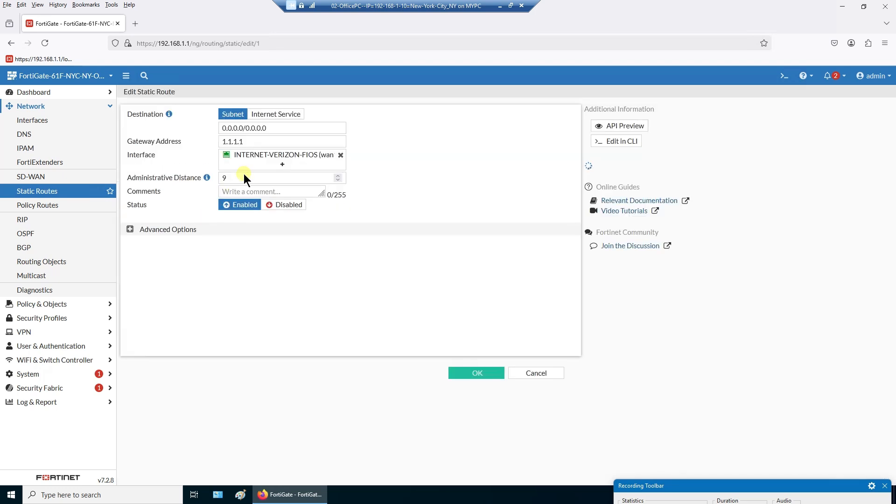
{"action": "double_click", "coordinate": [243, 176]}
{"action": "type", "text": "10"}
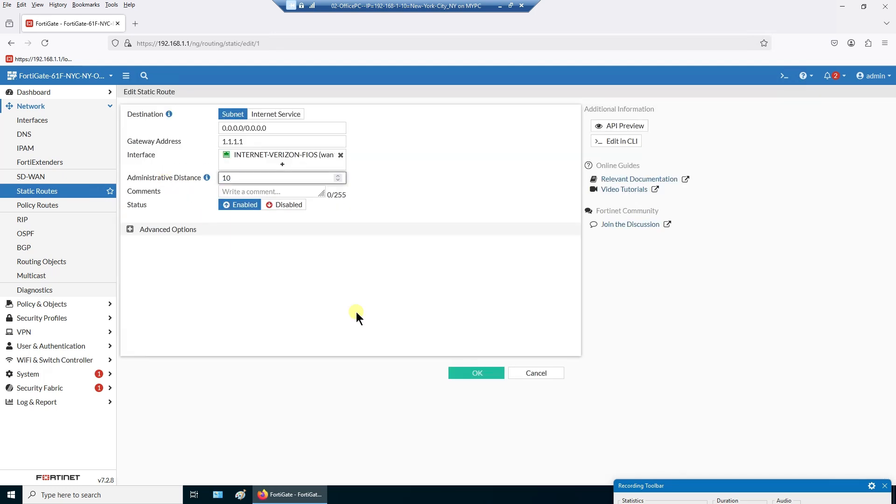
{"action": "left_click", "coordinate": [468, 374]}
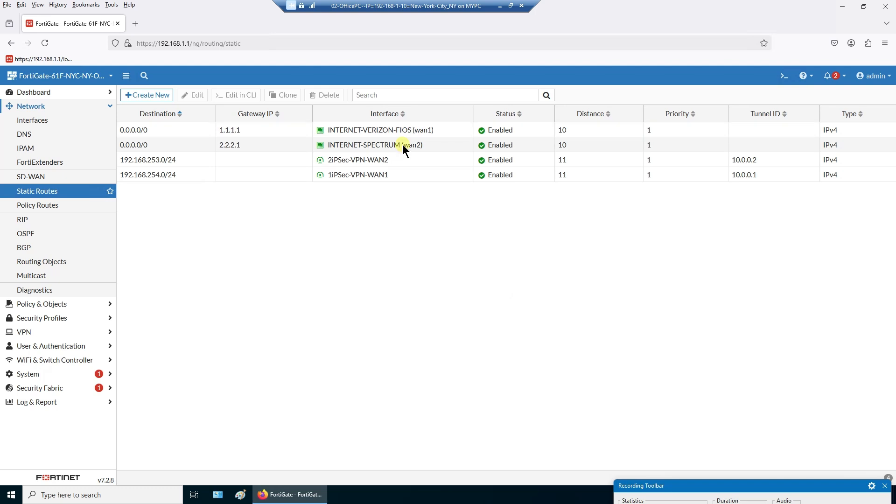
- Set the INTERNET-SPECTRUM wan2 default route's administrative distance to 9
{"action": "double_click", "coordinate": [402, 144]}
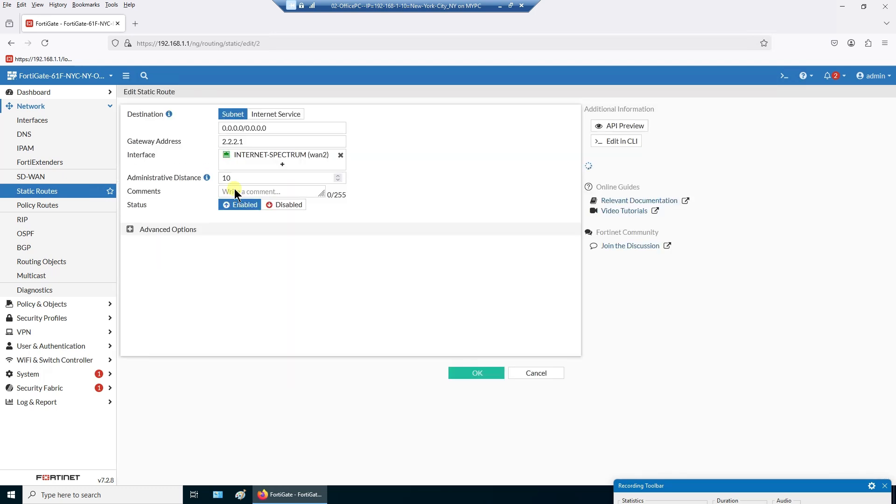
{"action": "double_click", "coordinate": [239, 177]}
{"action": "type", "text": "9"}
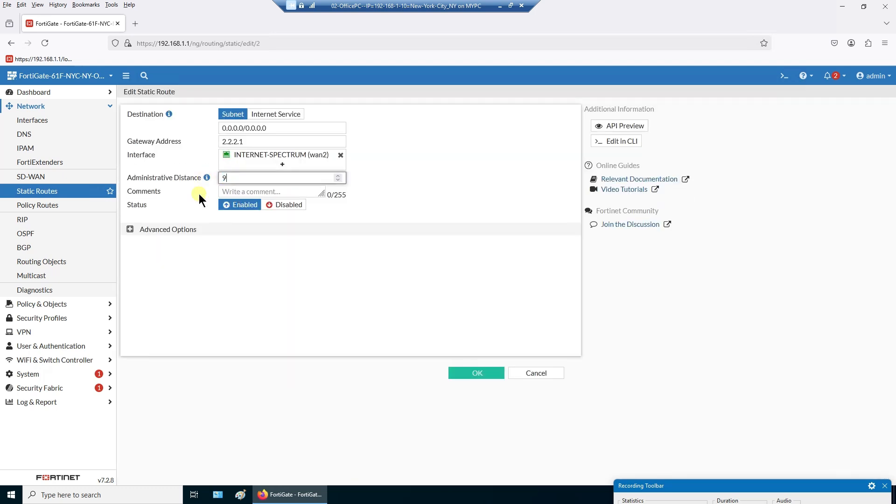
{"action": "left_click", "coordinate": [488, 374]}
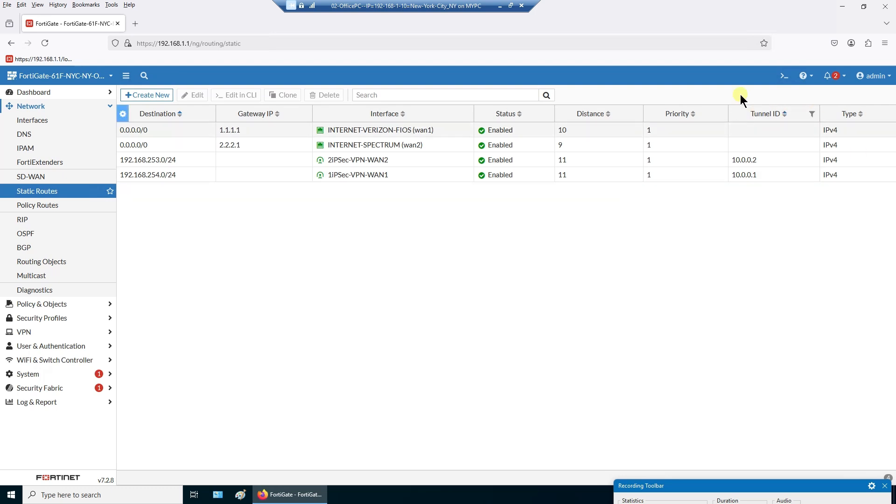
{"action": "left_click", "coordinate": [319, 148]}
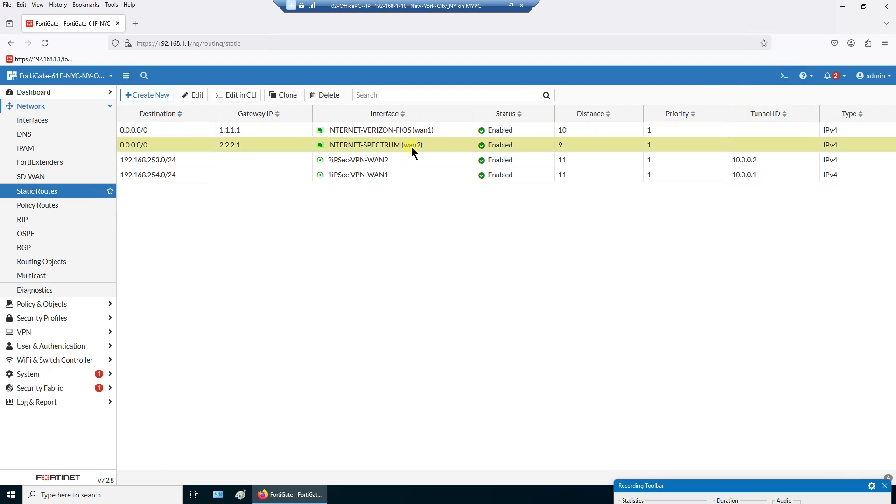
{"action": "left_click", "coordinate": [785, 76]}
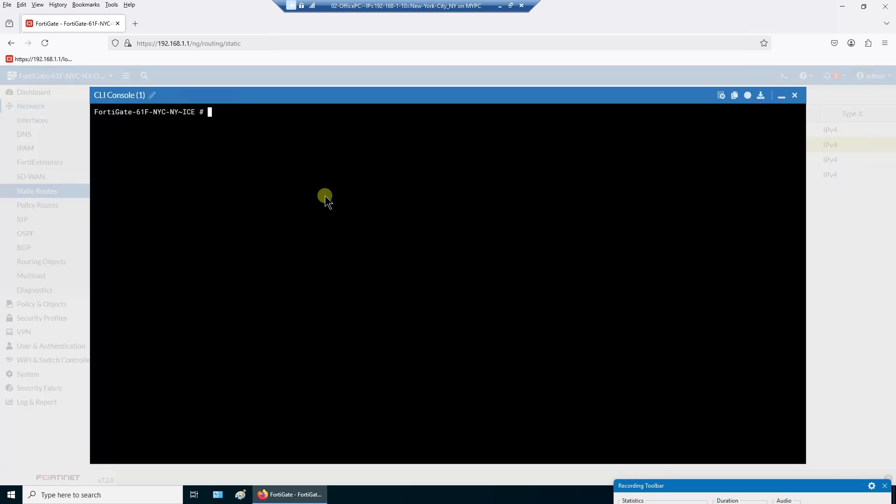
- Run 'get router info routing-table all' and check the 0.0.0.0/0 entry shows wan2 via 2.2.2.1 at [9/0]
{"action": "right_click", "coordinate": [326, 196]}
{"action": "left_click", "coordinate": [344, 267]}
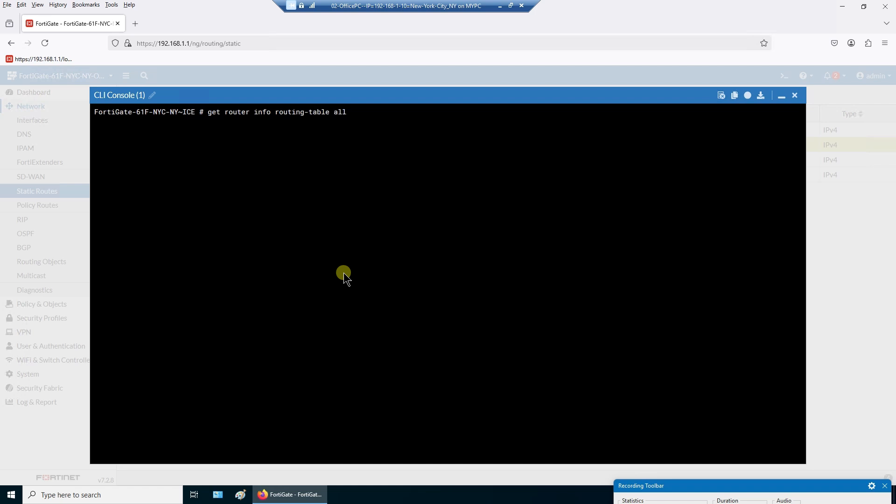
{"action": "key", "text": "Return"}
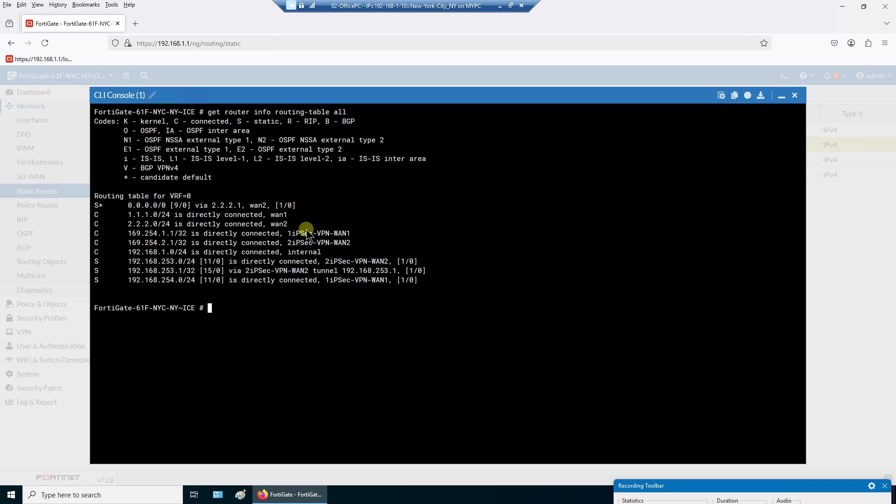
{"action": "double_click", "coordinate": [265, 207]}
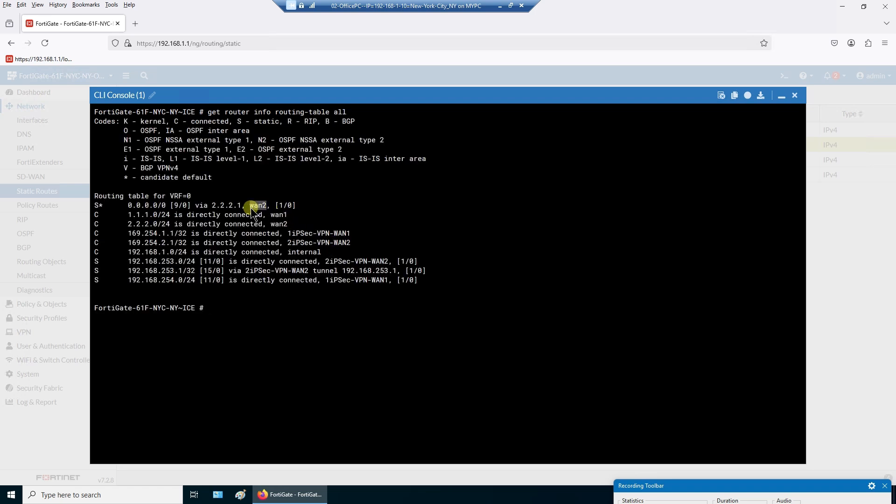
{"action": "left_click_drag", "start_coordinate": [102, 208], "coordinate": [295, 207]}
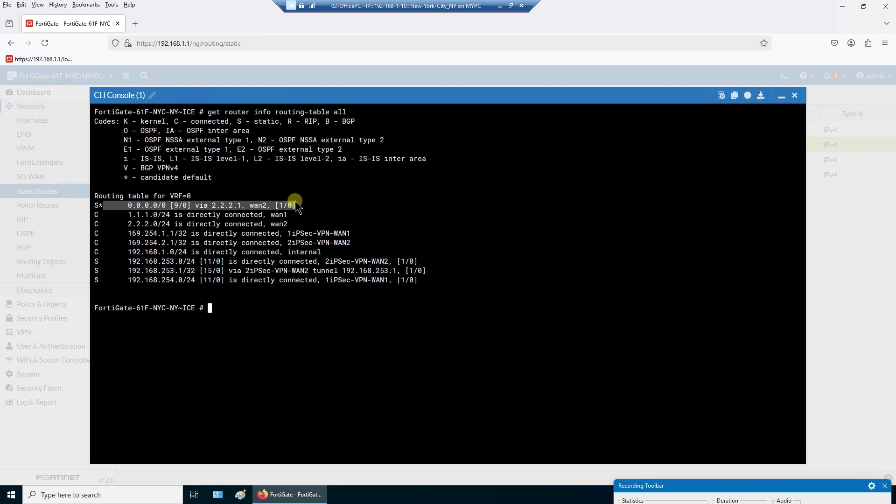
{"action": "left_click", "coordinate": [796, 96]}
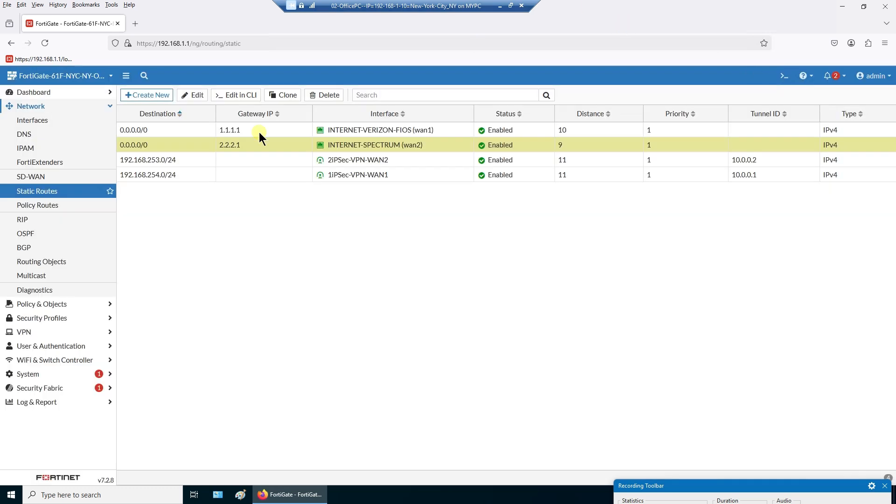
- Save the INTERNET-SPECTRUM wan2 default route with distance 10 and priority 1
{"action": "double_click", "coordinate": [236, 146]}
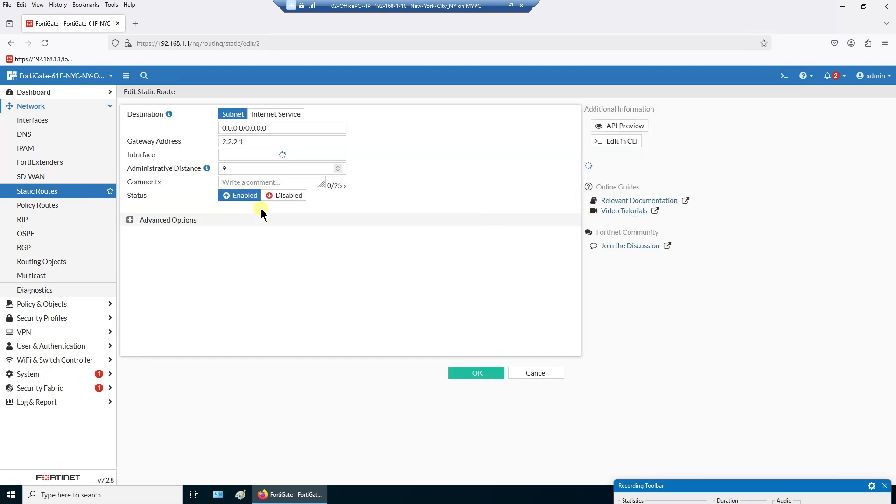
{"action": "left_click_drag", "start_coordinate": [242, 181], "coordinate": [214, 181]}
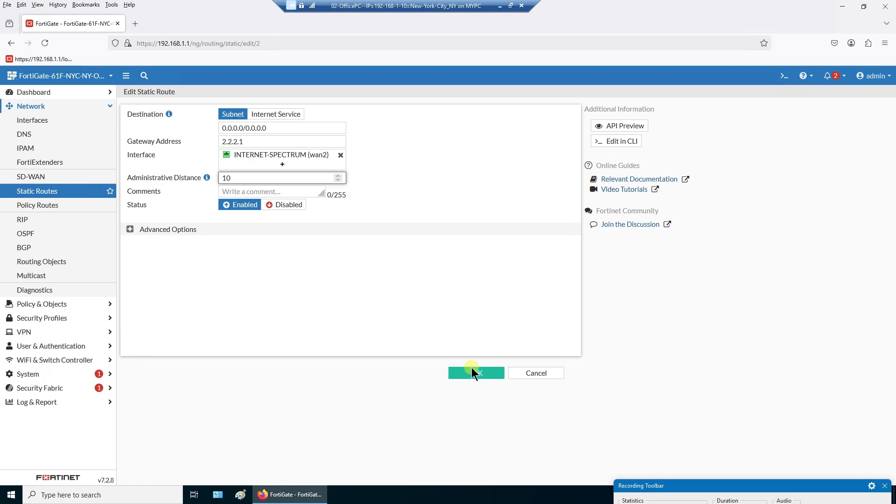
{"action": "left_click", "coordinate": [129, 229]}
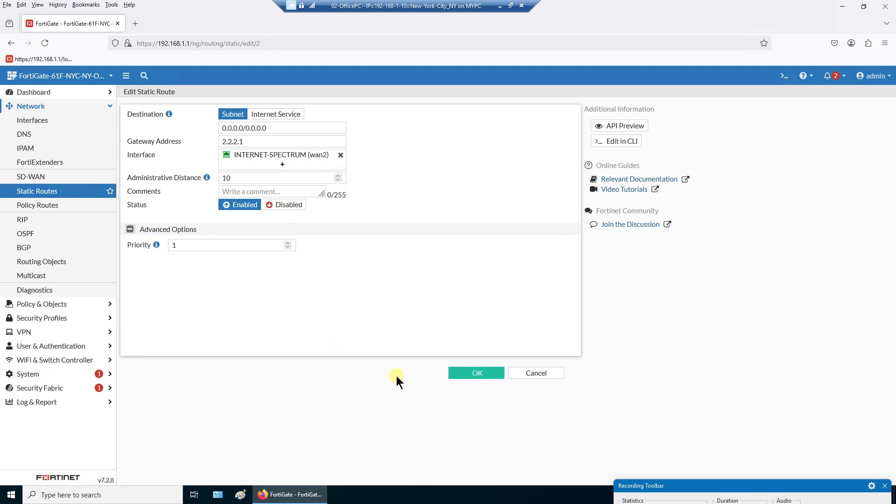
{"action": "left_click", "coordinate": [477, 376]}
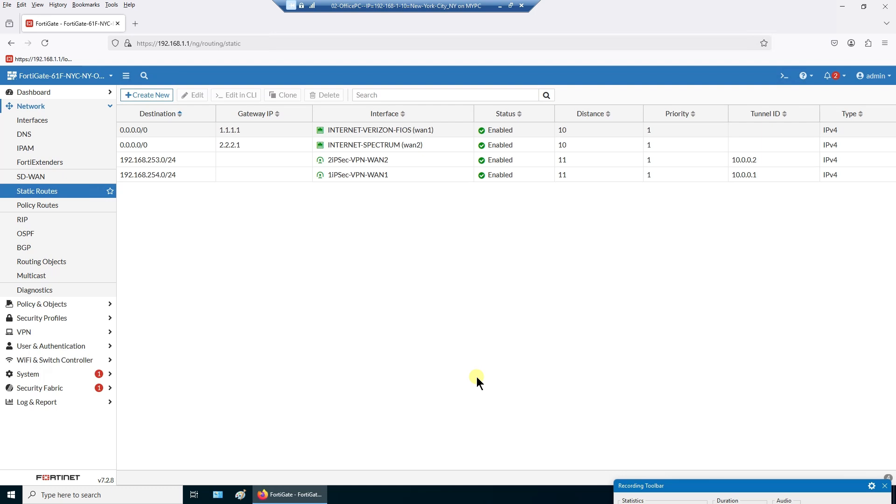
{"action": "left_click", "coordinate": [785, 76]}
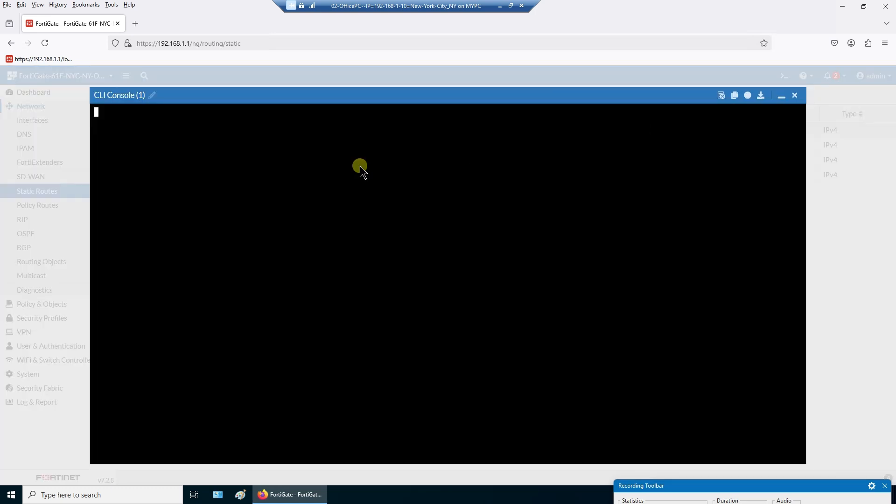
{"action": "right_click", "coordinate": [290, 184]}
{"action": "left_click", "coordinate": [307, 255]}
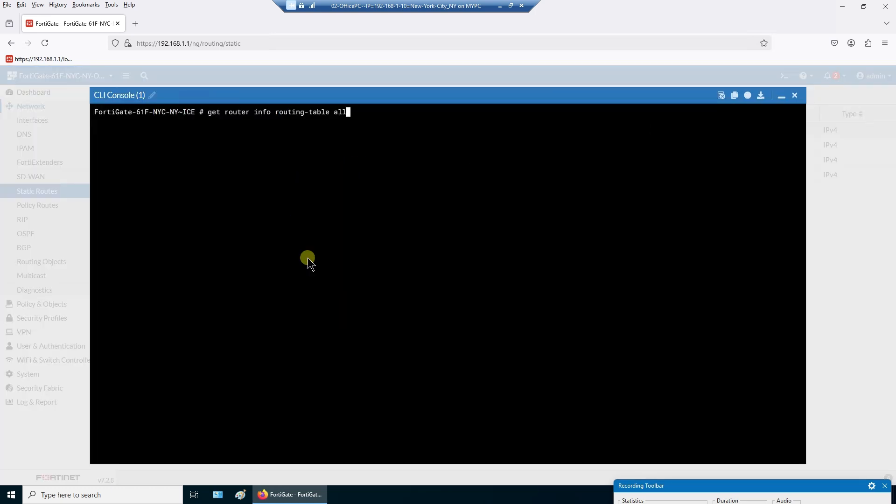
{"action": "key", "text": "Return"}
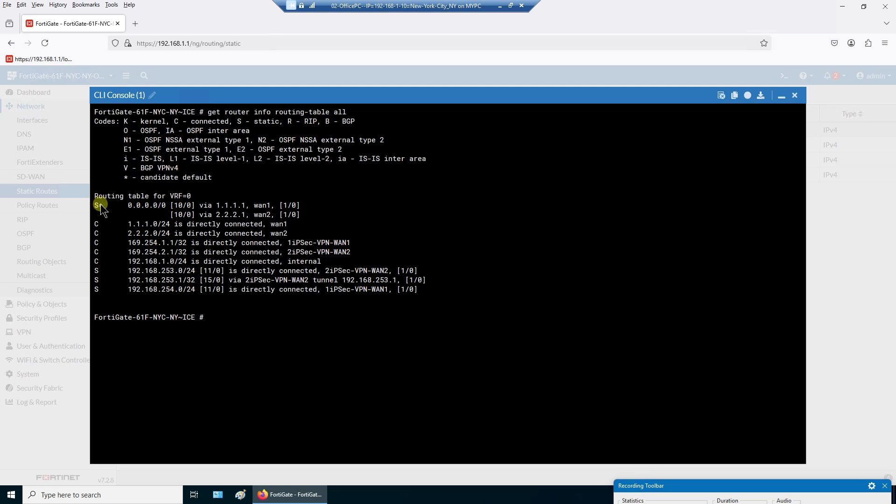
{"action": "left_click_drag", "start_coordinate": [93, 206], "coordinate": [306, 216]}
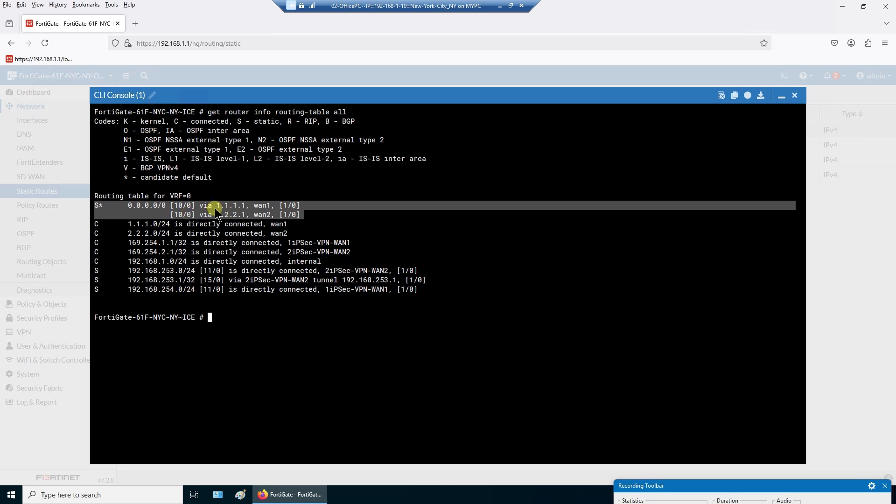
{"action": "double_click", "coordinate": [183, 216]}
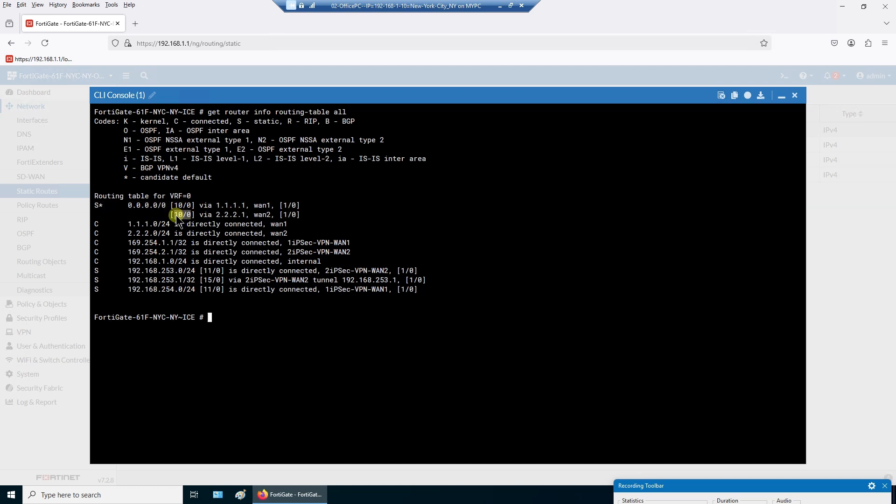
{"action": "left_click_drag", "start_coordinate": [186, 206], "coordinate": [179, 205]}
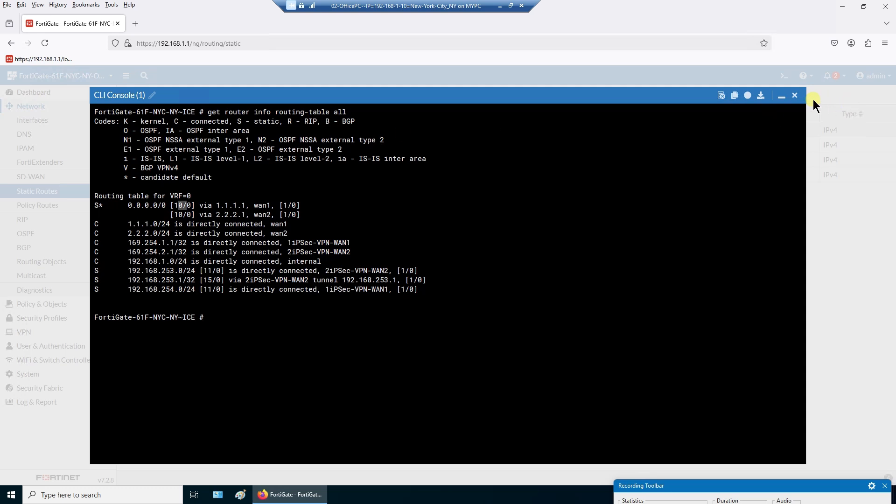
{"action": "left_click", "coordinate": [781, 95]}
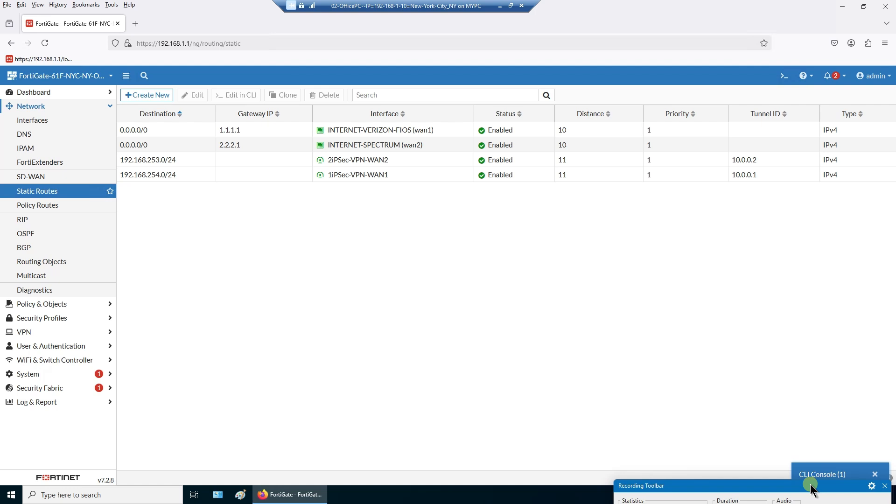
{"action": "left_click", "coordinate": [821, 474]}
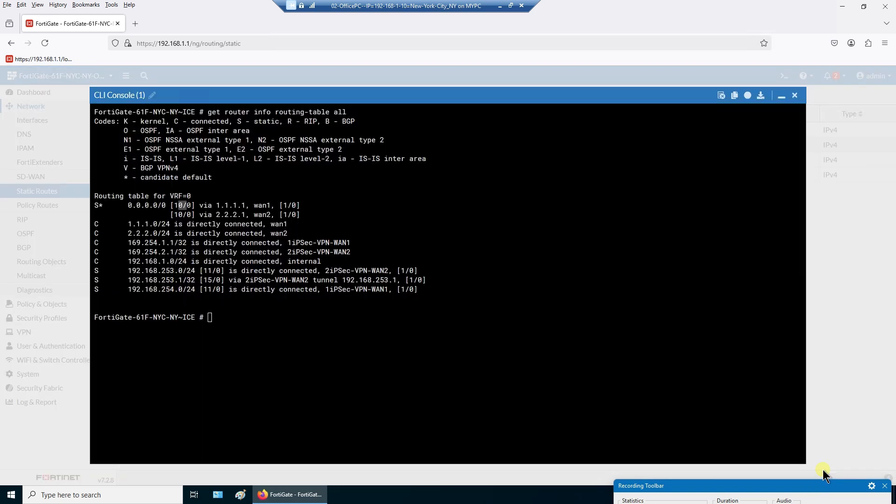
{"action": "left_click", "coordinate": [289, 215]}
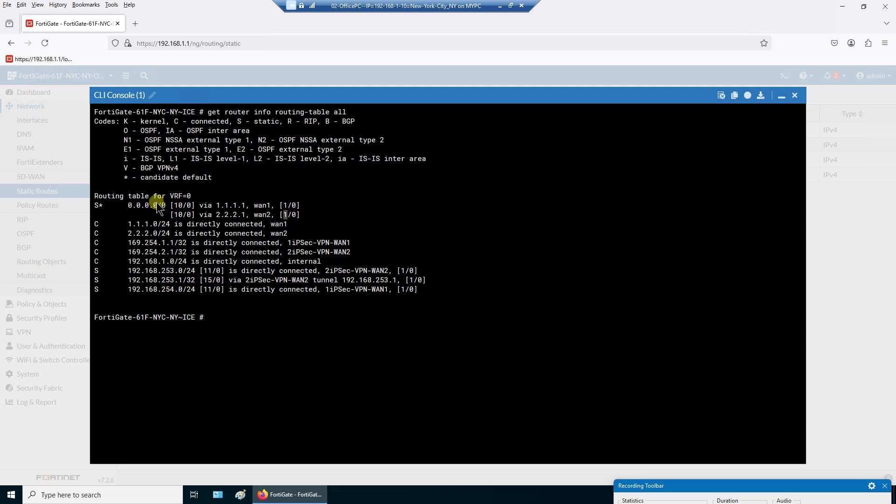
{"action": "double_click", "coordinate": [264, 205]}
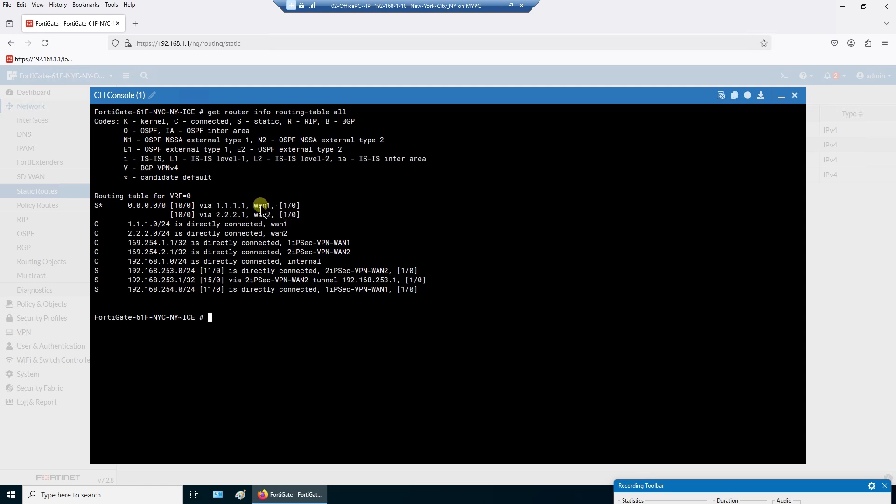
{"action": "left_click_drag", "start_coordinate": [217, 203], "coordinate": [130, 204]}
{"action": "left_click", "coordinate": [304, 204]}
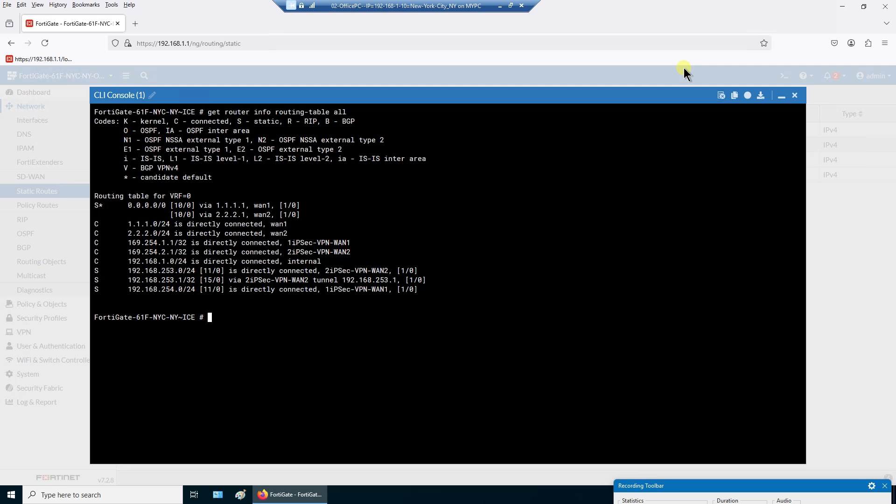
{"action": "left_click", "coordinate": [794, 96]}
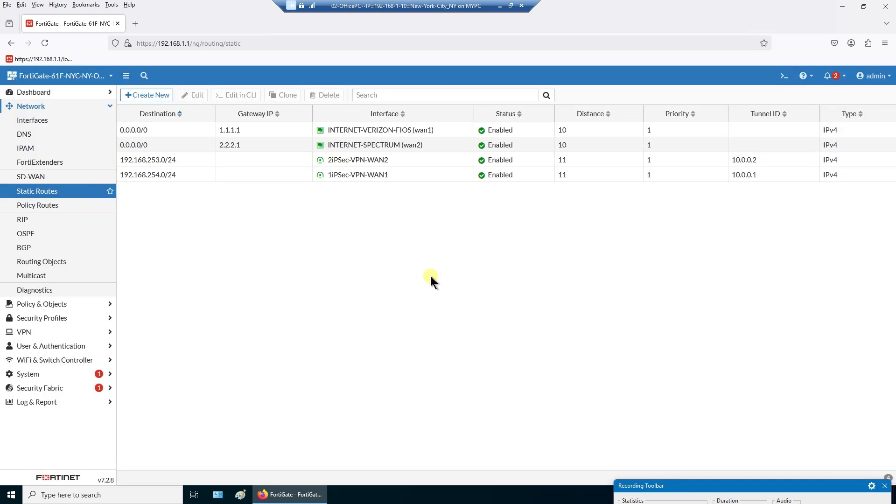
{"action": "left_click", "coordinate": [500, 5]}
{"action": "mouse_move", "coordinate": [678, 493]}
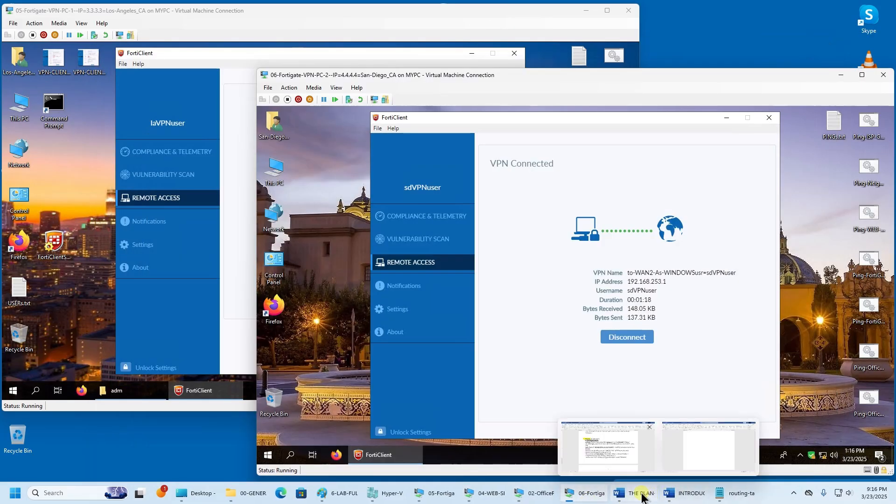
{"action": "left_click", "coordinate": [841, 75]}
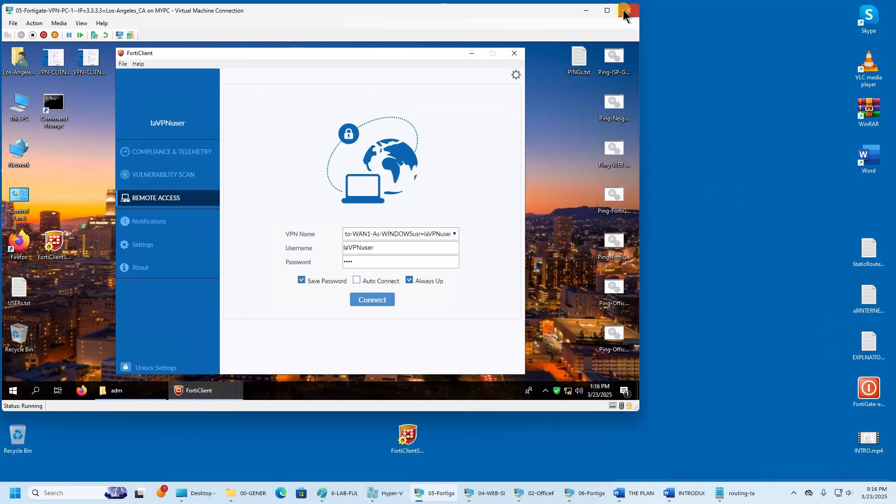
{"action": "left_click", "coordinate": [585, 11]}
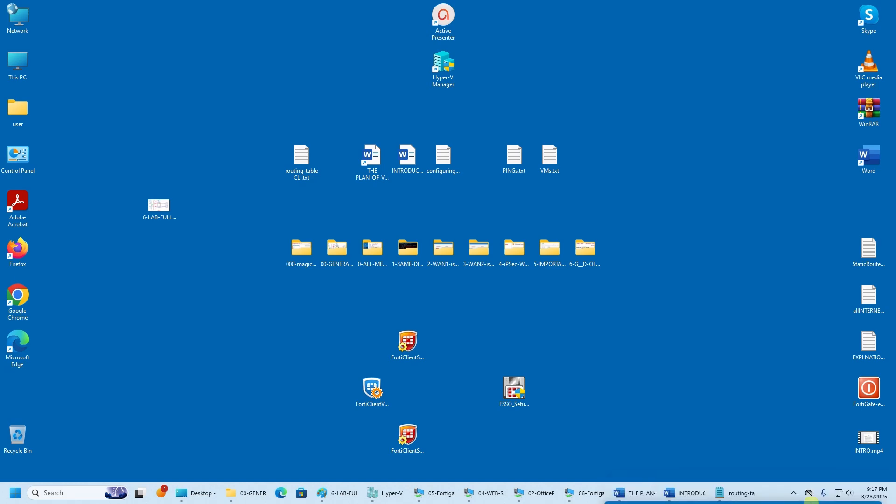
{"action": "left_click", "coordinate": [685, 497]}
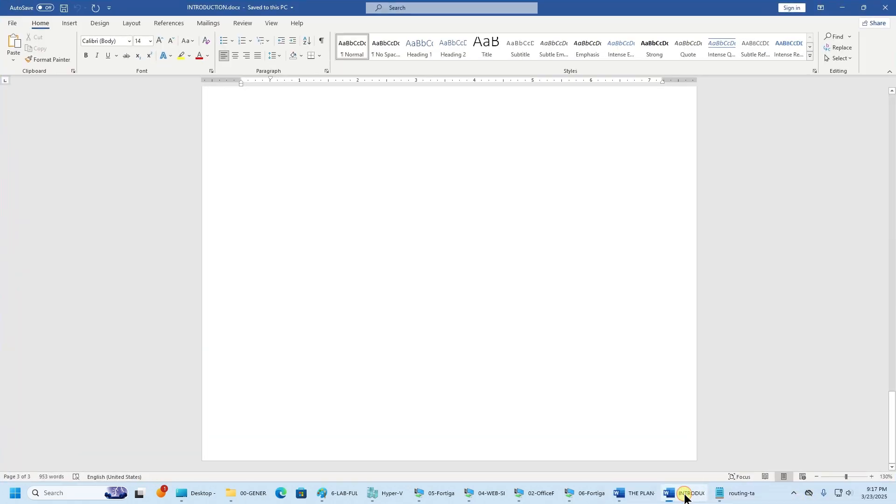
{"action": "left_click", "coordinate": [686, 496]}
{"action": "left_click", "coordinate": [639, 494]}
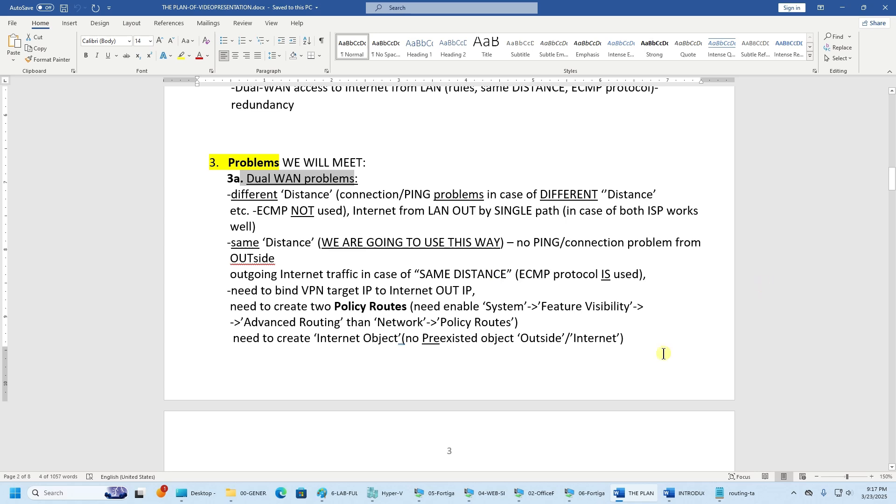
{"action": "mouse_move", "coordinate": [591, 502]}
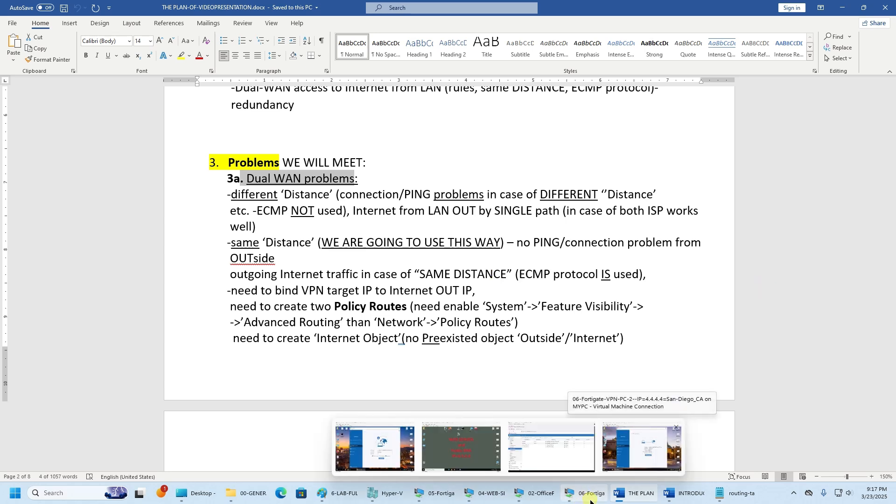
{"action": "left_click", "coordinate": [542, 443]}
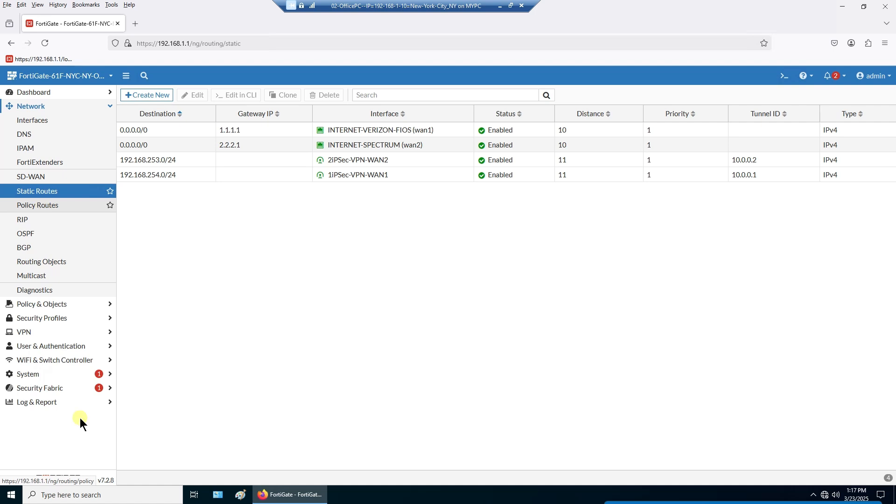
- Toggle Advanced Routing off in Feature Visibility, apply it, and view the Static Routes list
{"action": "left_click", "coordinate": [37, 376]}
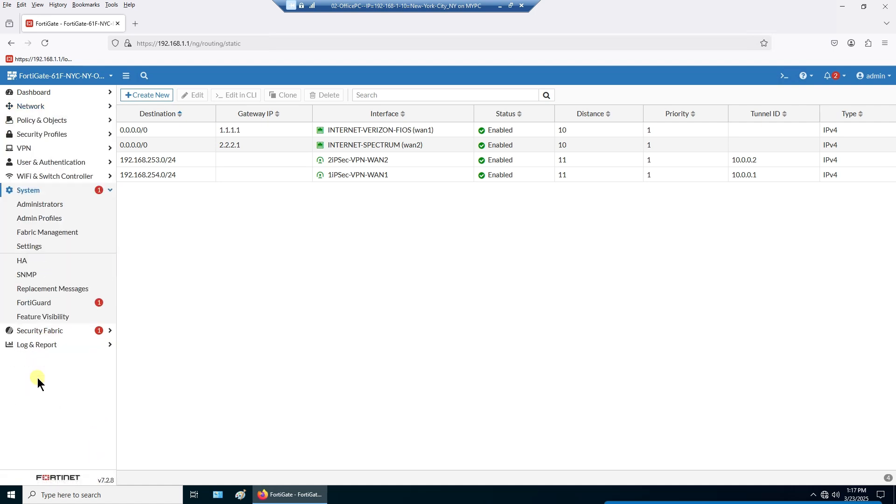
{"action": "left_click", "coordinate": [49, 317]}
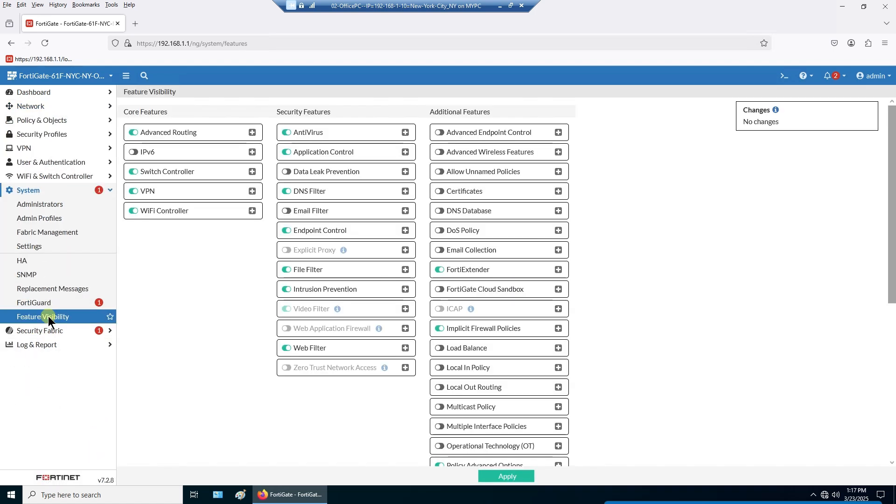
{"action": "left_click", "coordinate": [133, 133]}
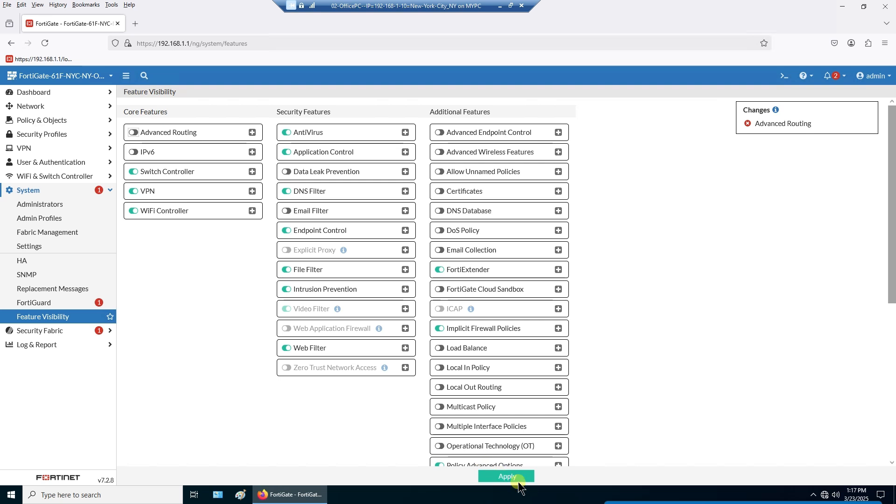
{"action": "left_click", "coordinate": [514, 470]}
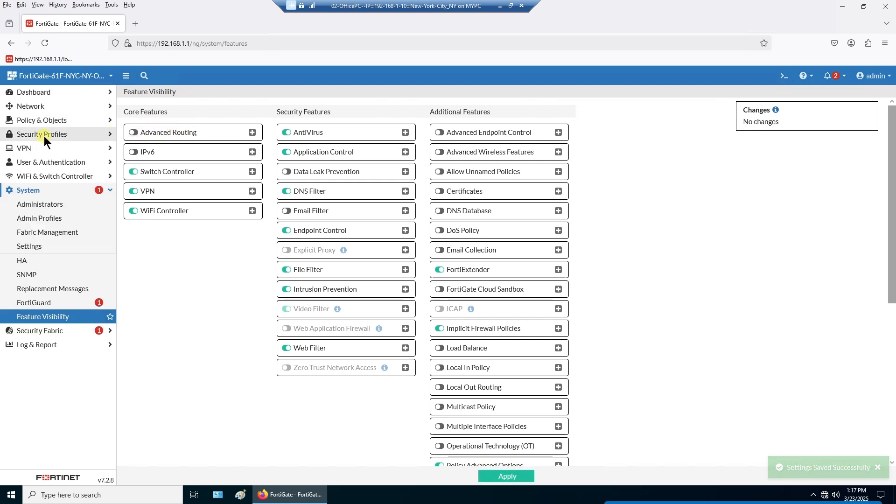
{"action": "left_click", "coordinate": [37, 148]}
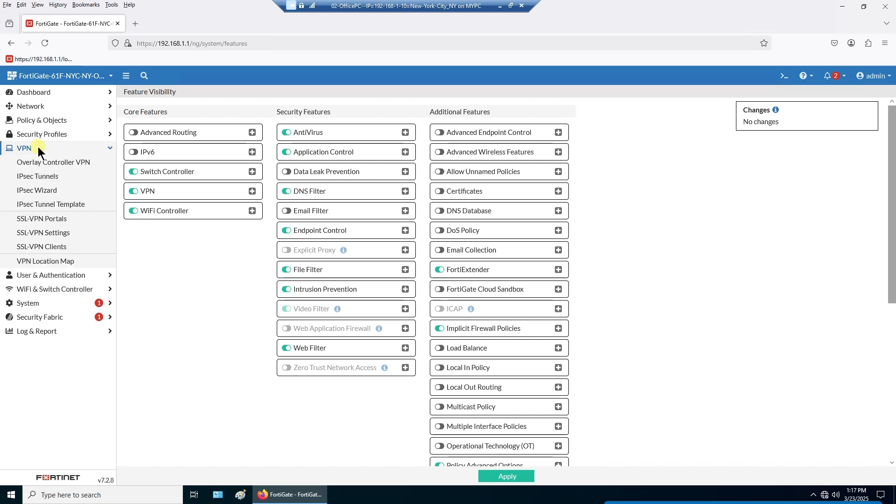
{"action": "left_click", "coordinate": [44, 109]}
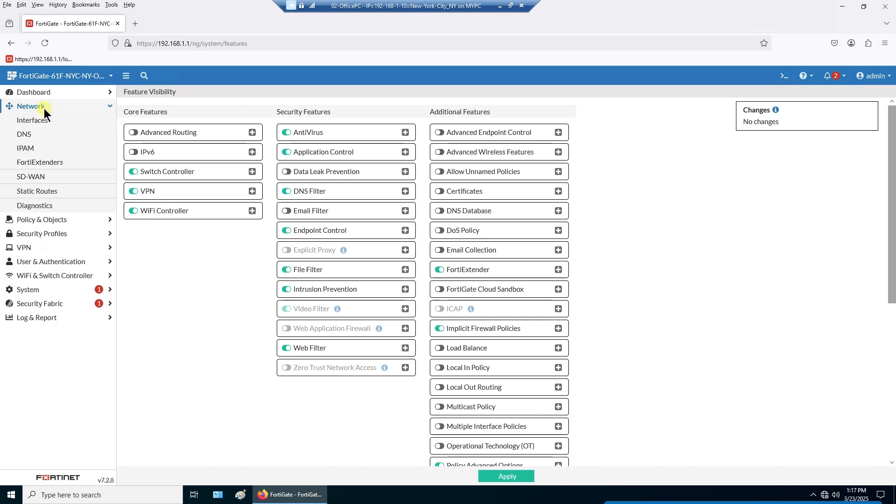
{"action": "left_click", "coordinate": [48, 194]}
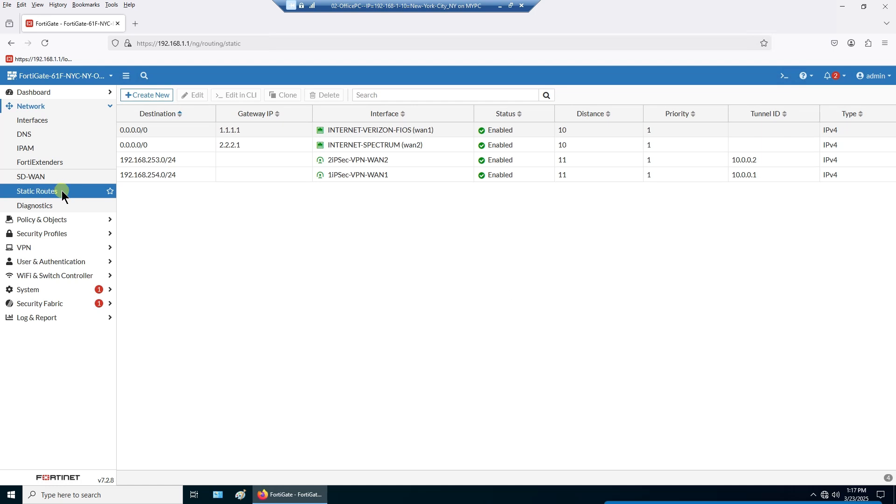
- Enable Advanced Routing in Feature Visibility and open Policy Routes showing the wan1 and wan2 routes
{"action": "left_click", "coordinate": [55, 289]}
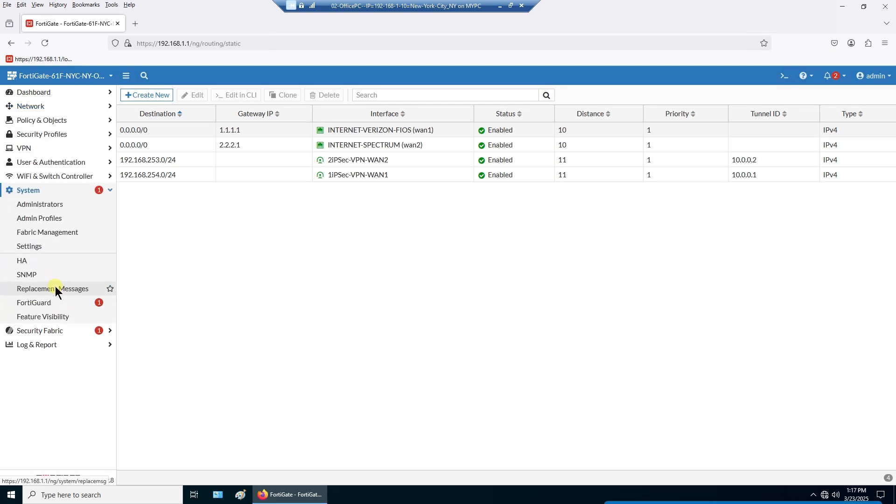
{"action": "left_click", "coordinate": [63, 318]}
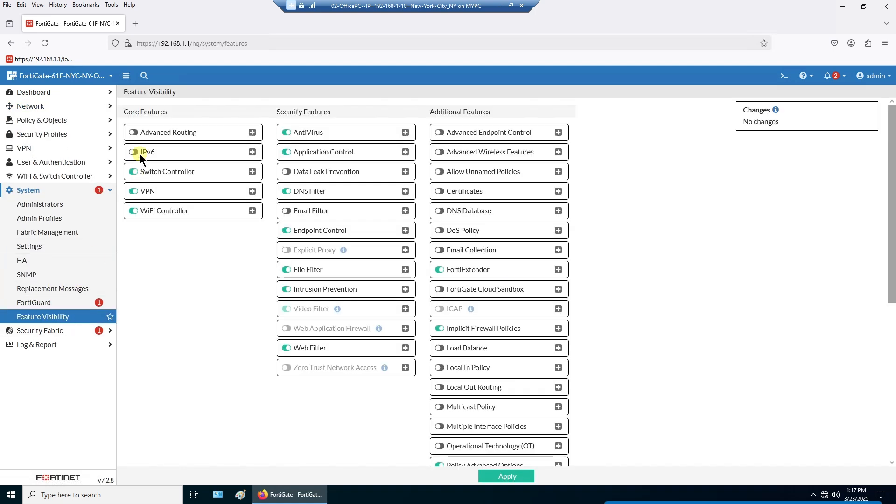
{"action": "left_click", "coordinate": [134, 134]}
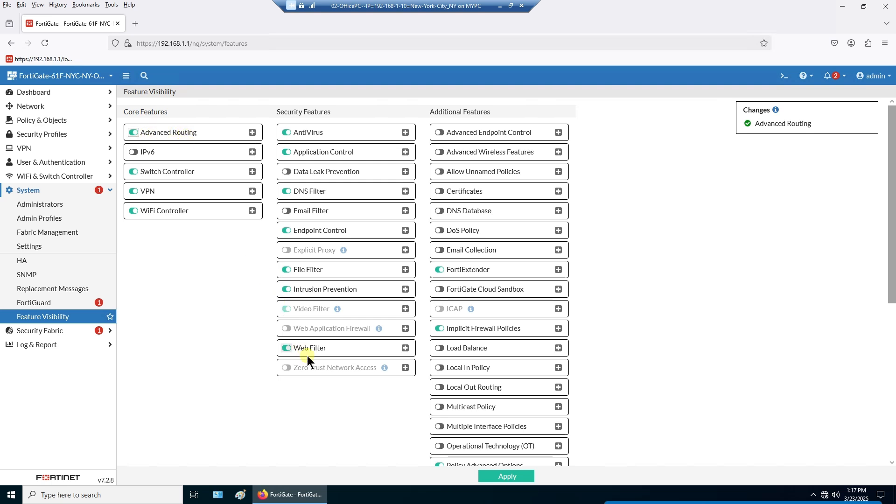
{"action": "left_click", "coordinate": [496, 478]}
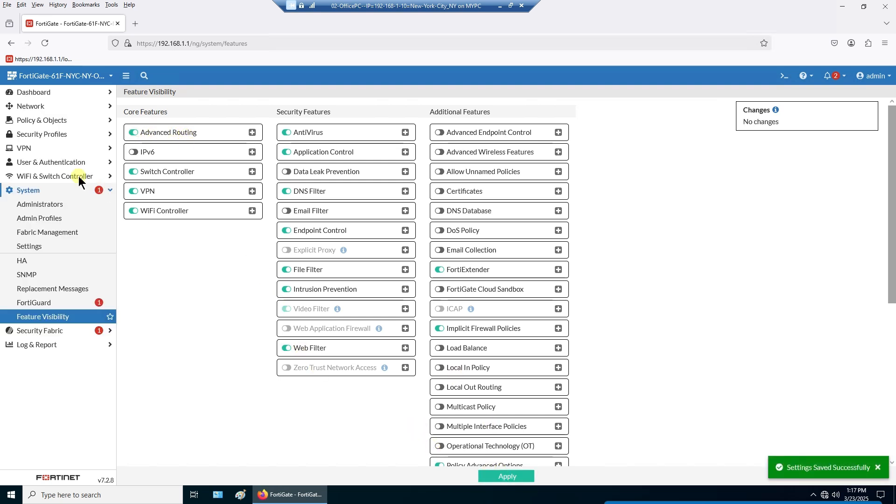
{"action": "left_click", "coordinate": [32, 149]}
{"action": "left_click", "coordinate": [31, 107]}
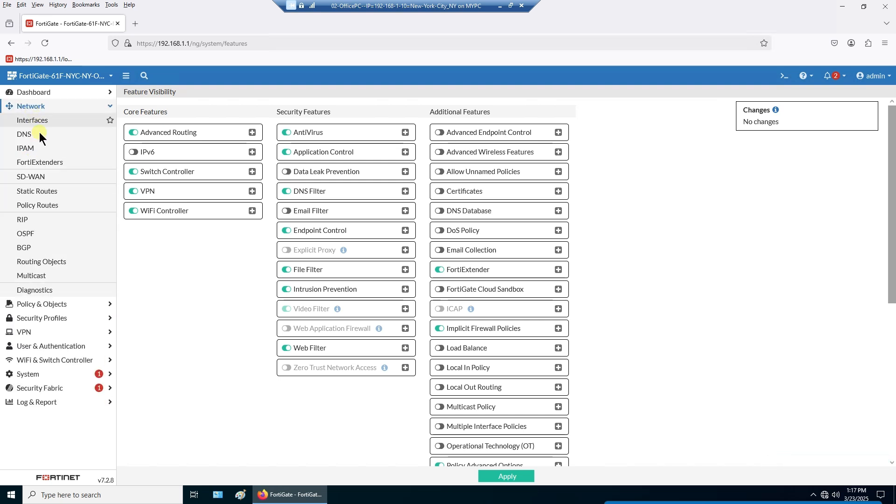
{"action": "left_click", "coordinate": [43, 206]}
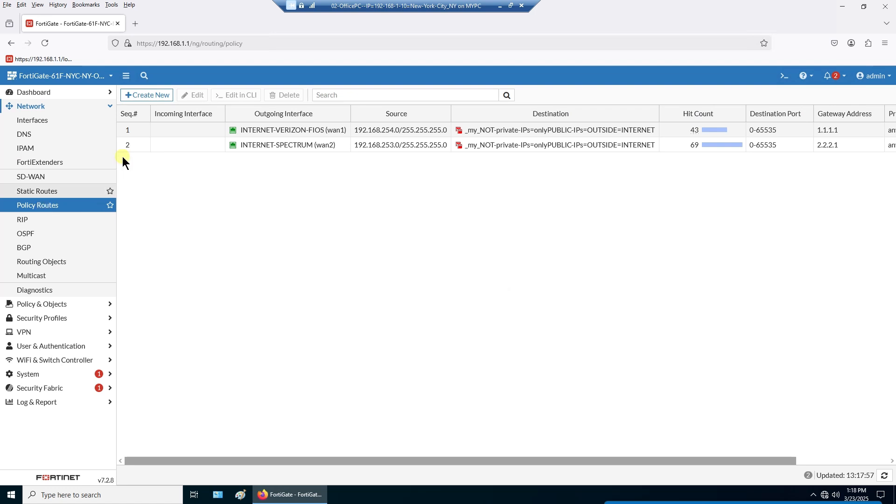
{"action": "left_click", "coordinate": [181, 131]}
{"action": "left_click", "coordinate": [180, 147]}
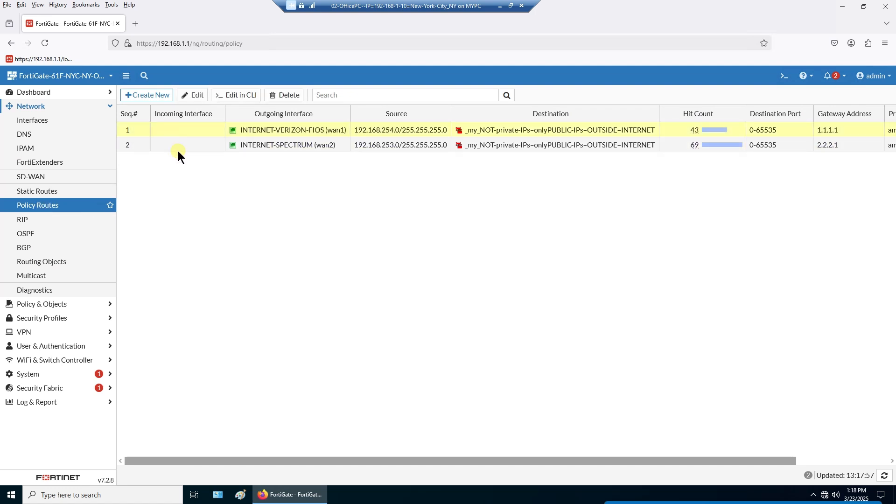
{"action": "left_click", "coordinate": [177, 148]}
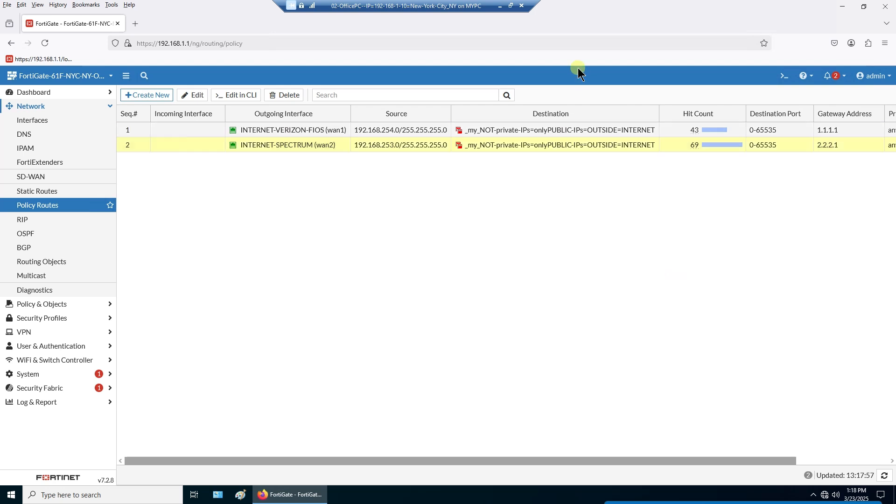
- Leave the full-screen session and scroll the Word plan to section 3b on per-WAN VPN firewall policies
{"action": "left_click", "coordinate": [499, 5]}
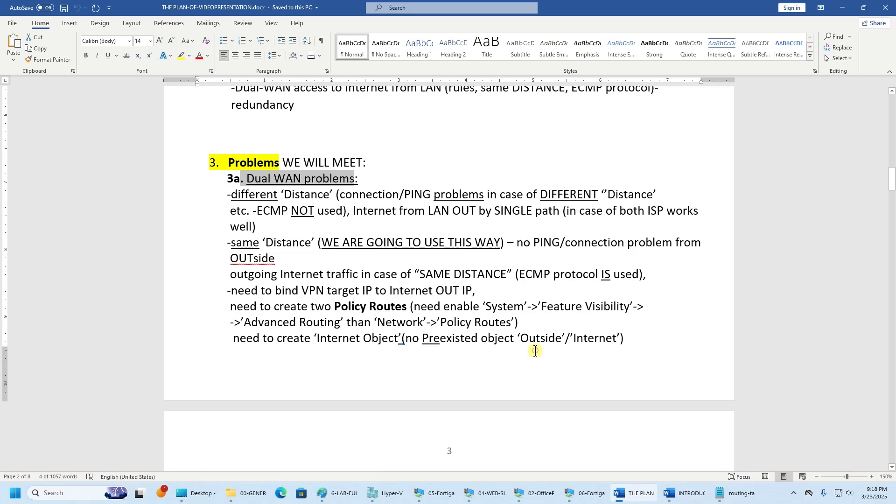
{"action": "left_click", "coordinate": [536, 351]}
{"action": "scroll", "coordinate": [536, 351], "scroll_direction": "down", "scroll_amount": 1}
{"action": "scroll", "coordinate": [535, 351], "scroll_direction": "down", "scroll_amount": 3}
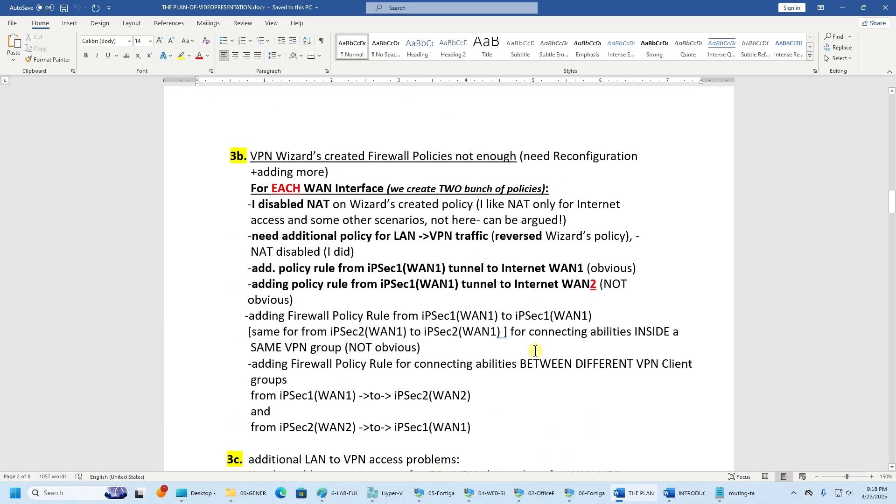
{"action": "scroll", "coordinate": [536, 352], "scroll_direction": "down", "scroll_amount": 1}
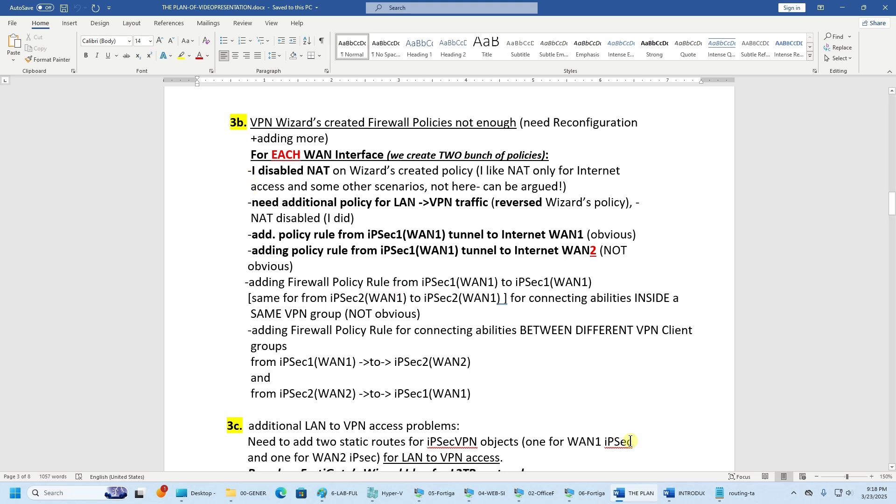
- Return to the FortiGate session and launch the IPsec Wizard from the VPN menu
{"action": "left_click", "coordinate": [541, 494]}
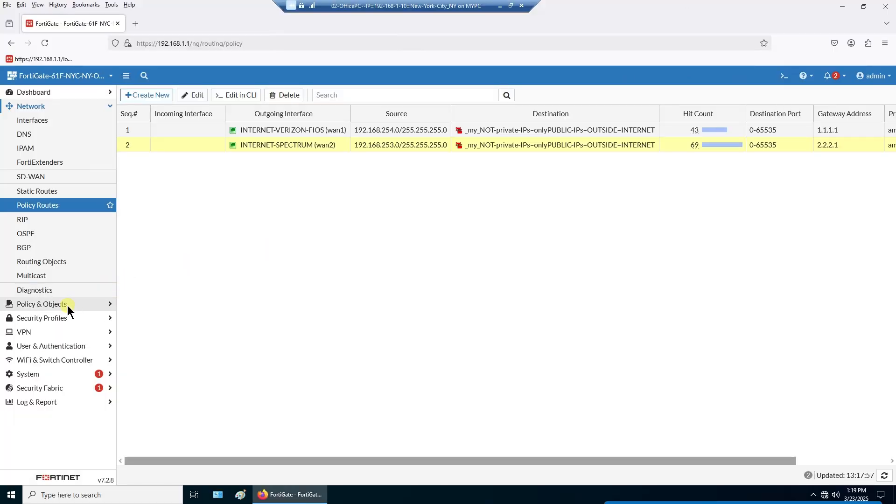
{"action": "left_click", "coordinate": [59, 332]}
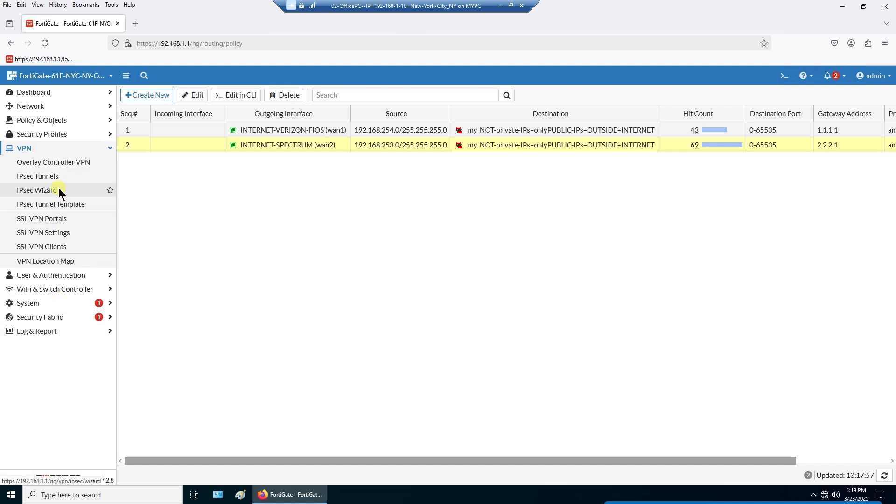
{"action": "left_click", "coordinate": [58, 189]}
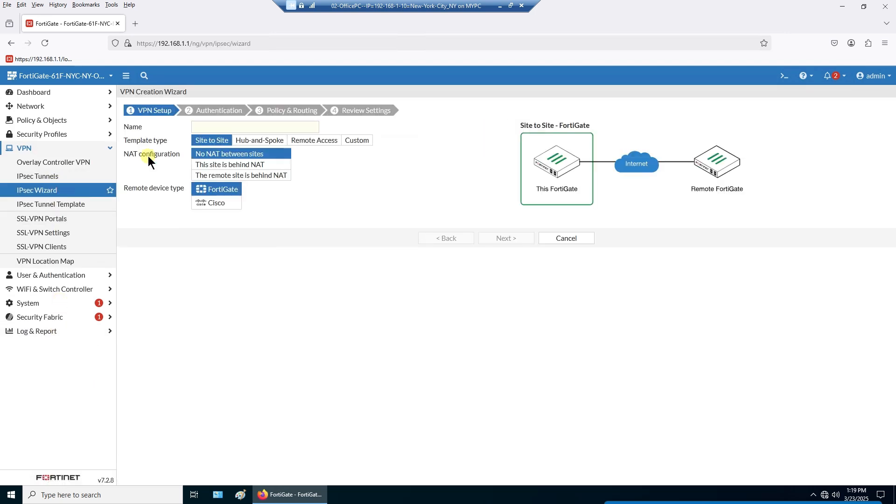
- Name the VPN 'name', choose the Remote Access template and advance to authentication
{"action": "left_click", "coordinate": [230, 129]}
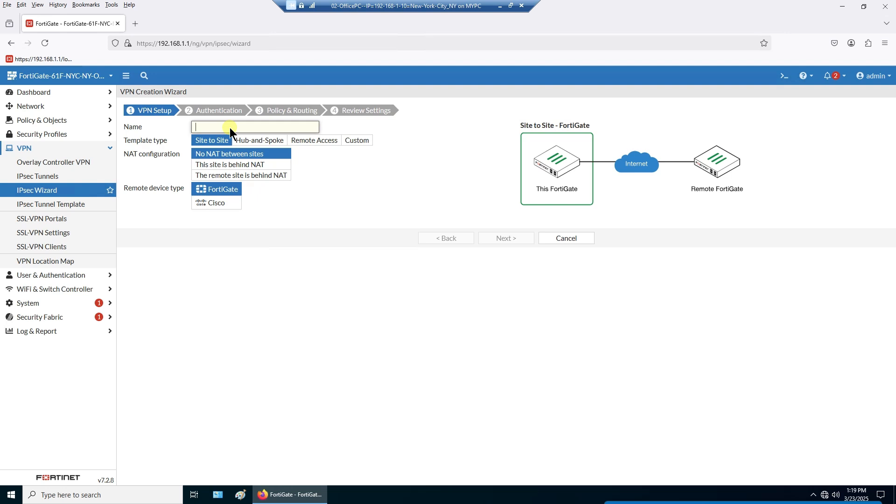
{"action": "type", "text": "name"}
{"action": "left_click", "coordinate": [324, 140]}
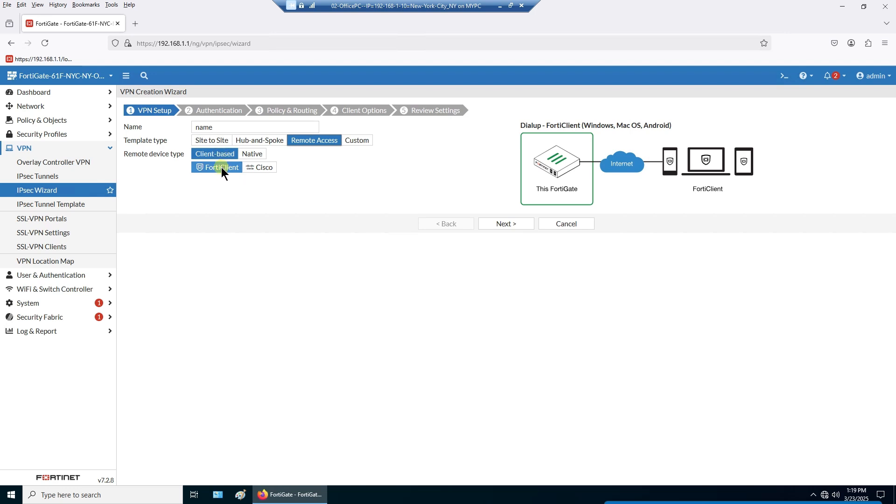
{"action": "left_click", "coordinate": [516, 228]}
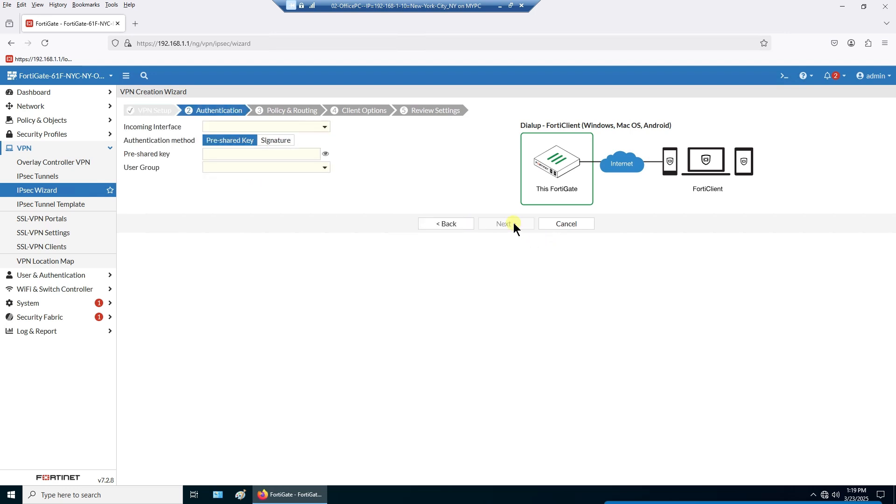
- Try INTERNET-VERIZON-FIOS, then INTERNET-SPECTRUM (wan2) as incoming interface, and go back to VPN Setup
{"action": "left_click", "coordinate": [264, 130]}
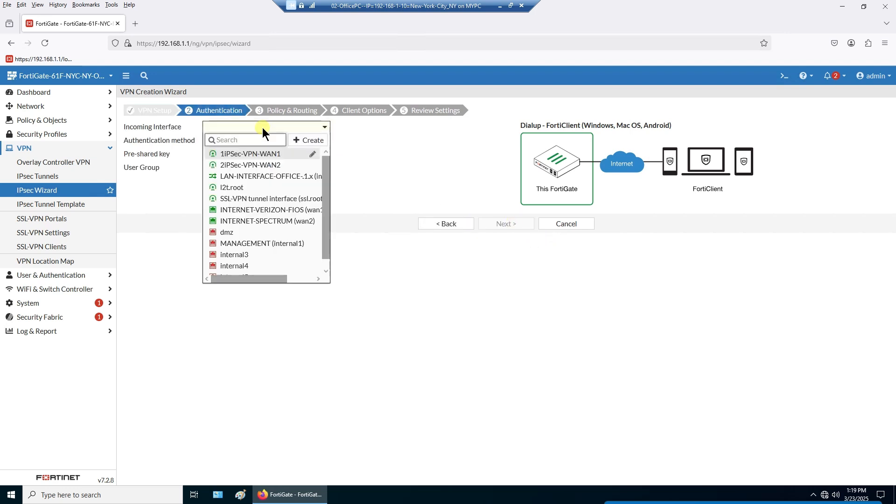
{"action": "left_click", "coordinate": [277, 213]}
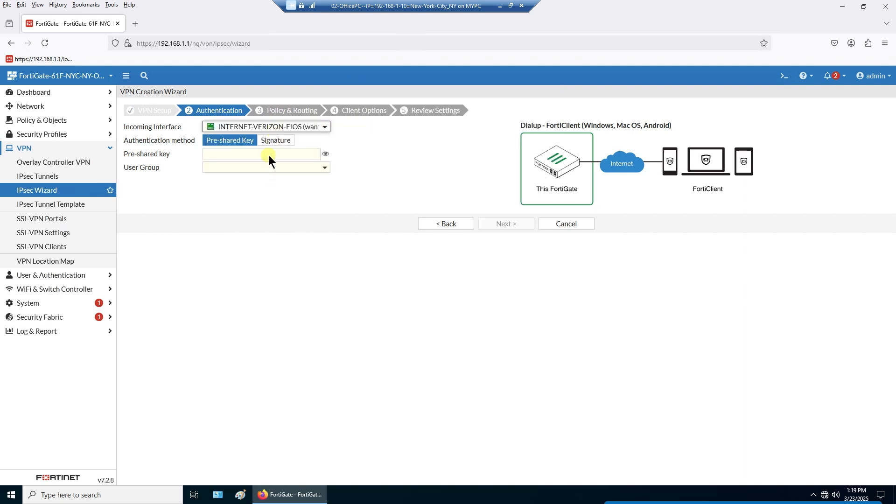
{"action": "left_click", "coordinate": [279, 130]}
{"action": "left_click", "coordinate": [285, 223]}
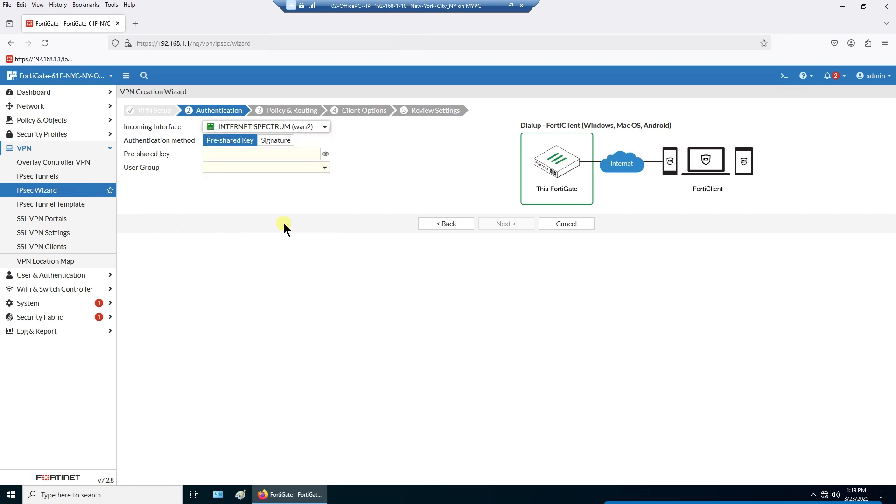
{"action": "left_click", "coordinate": [440, 223]}
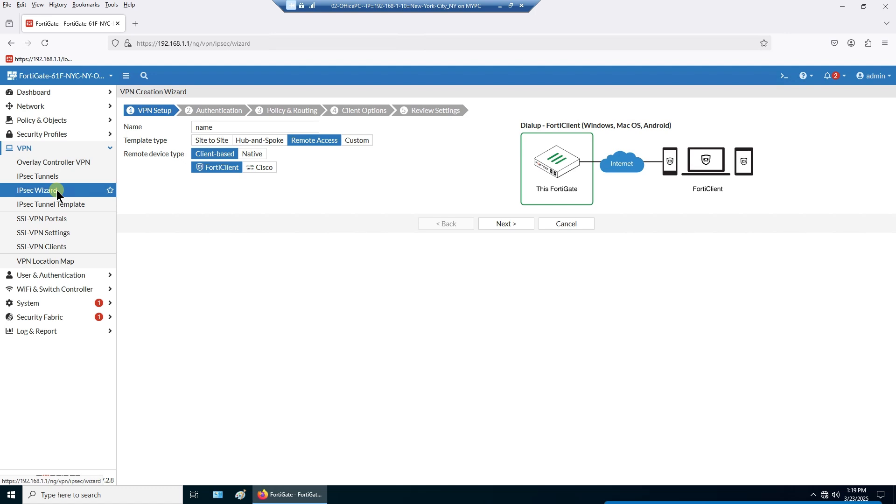
- Open Policy & Objects > Firewall Policy and select ORIGINAL-POLICY-CREATED-BY-WIZARD-1 and -2
{"action": "left_click", "coordinate": [60, 122]}
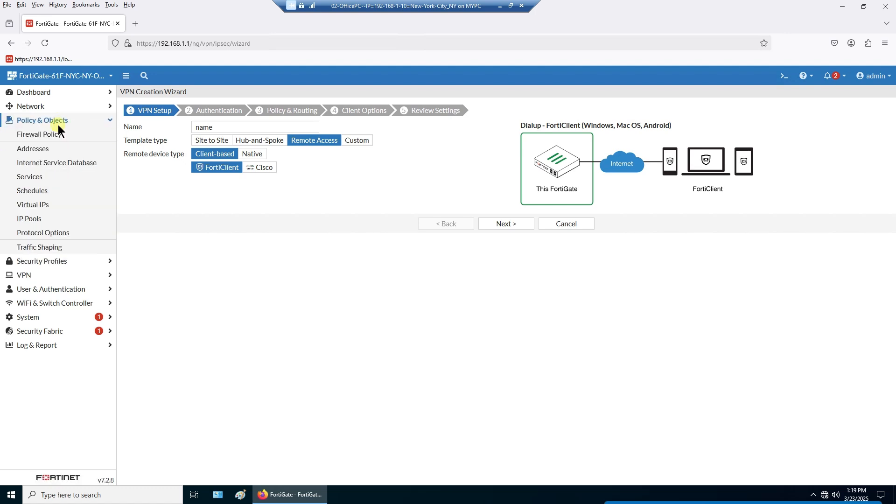
{"action": "left_click", "coordinate": [54, 136]}
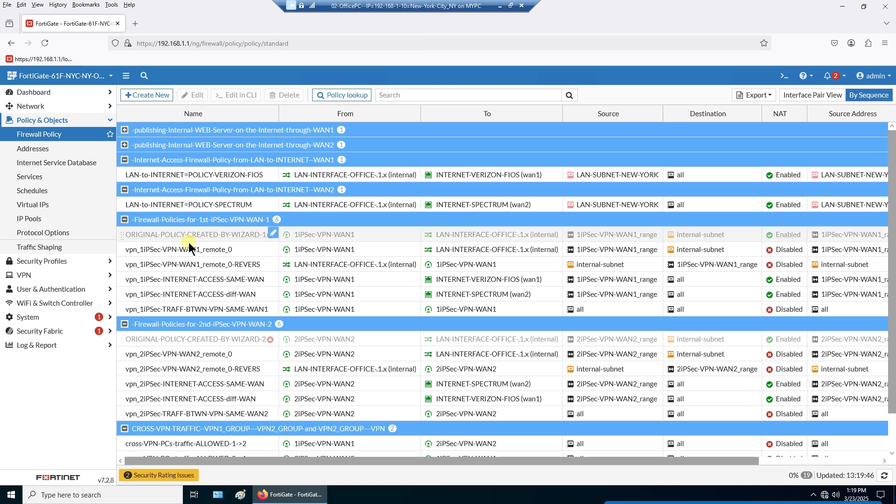
{"action": "mouse_move", "coordinate": [190, 250]}
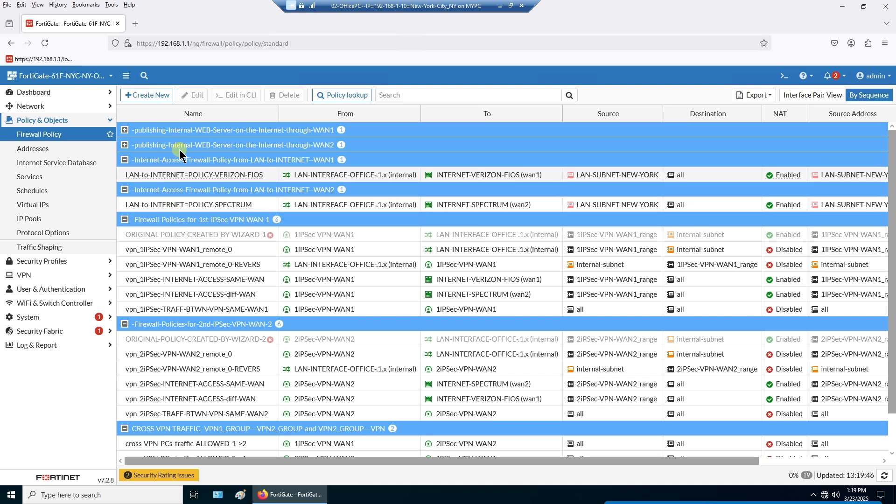
{"action": "left_click", "coordinate": [214, 234]}
{"action": "left_click", "coordinate": [212, 340], "text": "ctrl"}
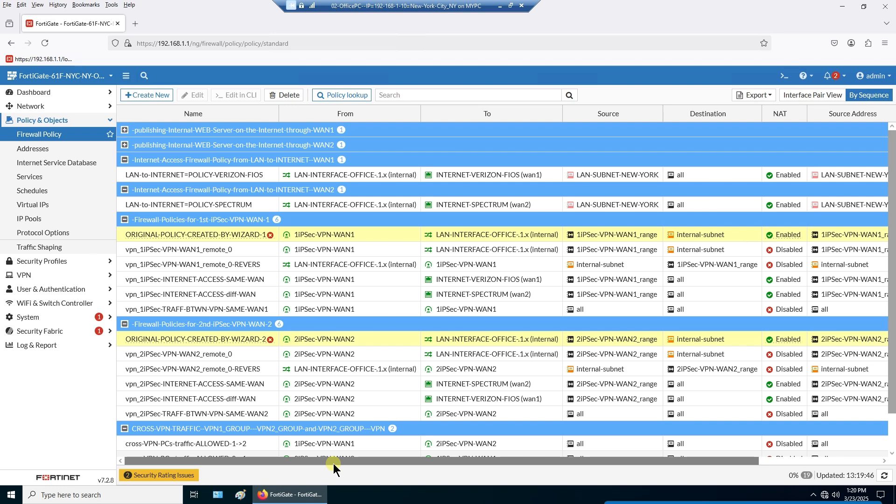
- Compare the vpn_1iPSec-VPN-WAN1_remote_0 policy against the WIZARD-1 and WIZARD-2 policies
{"action": "mouse_move", "coordinate": [333, 463]}
{"action": "left_mouse_down"}
{"action": "mouse_move", "coordinate": [461, 463]}
{"action": "mouse_move", "coordinate": [331, 463]}
{"action": "left_mouse_up"}
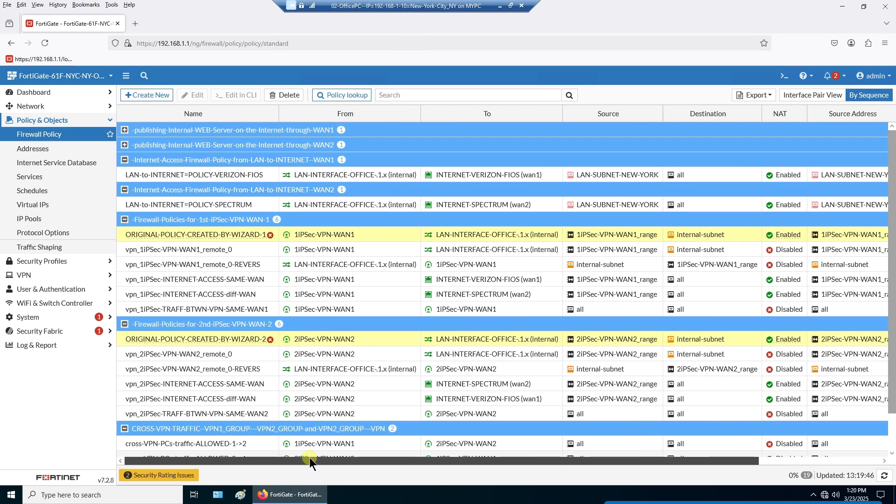
{"action": "left_click", "coordinate": [248, 245]}
{"action": "left_click", "coordinate": [239, 236]}
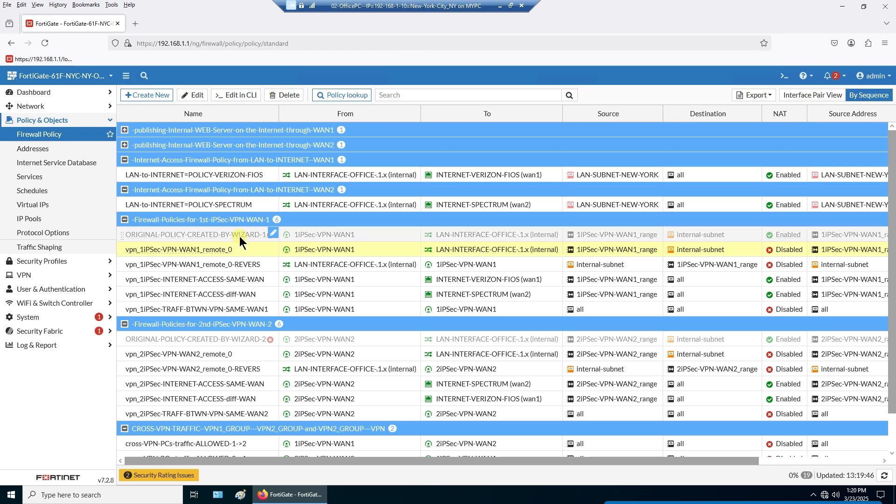
{"action": "left_click", "coordinate": [256, 340]}
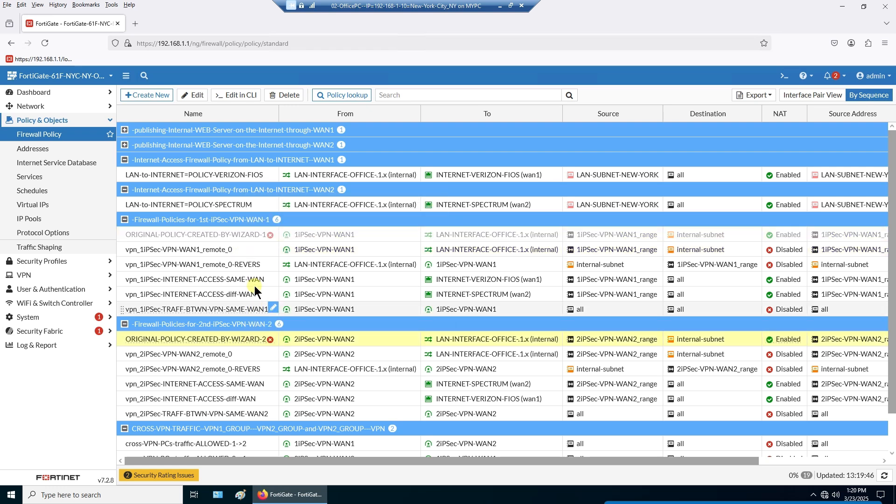
{"action": "left_click", "coordinate": [247, 234], "text": "ctrl"}
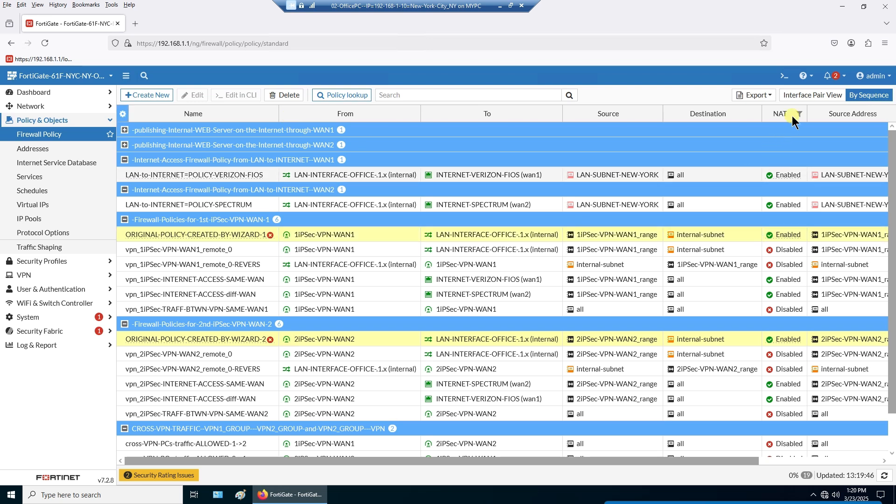
{"action": "mouse_move", "coordinate": [787, 237]}
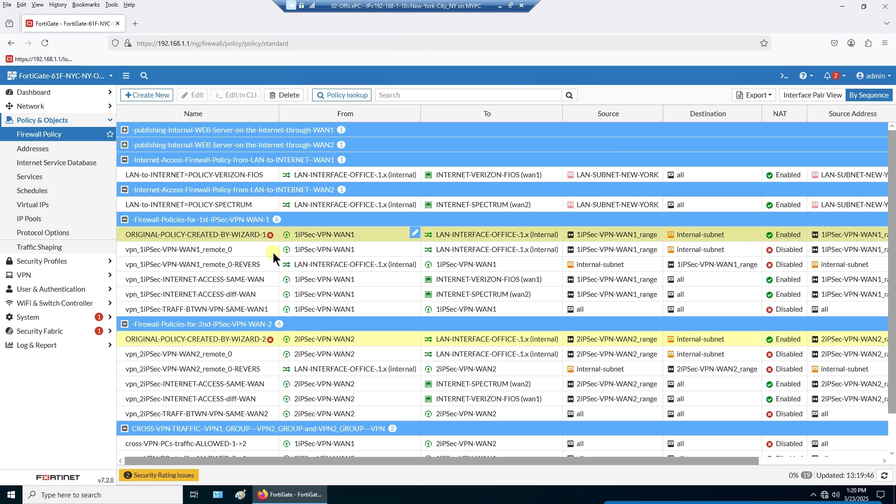
{"action": "left_click", "coordinate": [257, 253]}
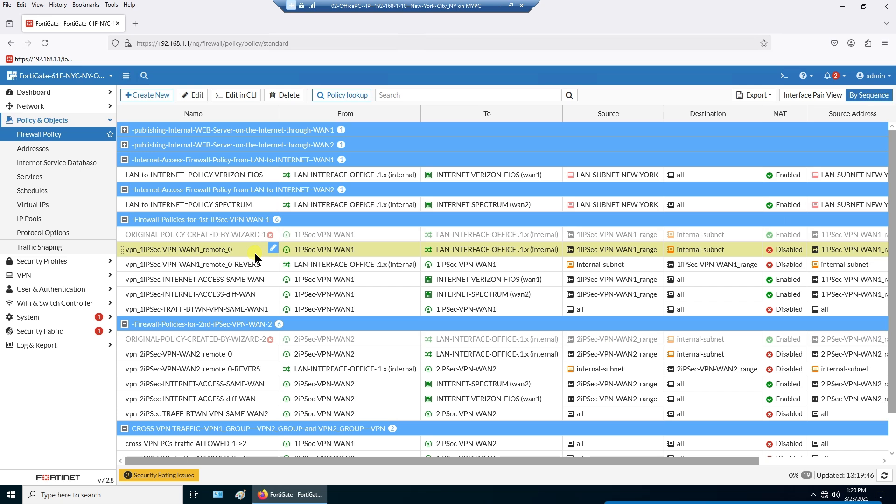
{"action": "left_click", "coordinate": [244, 353], "text": "ctrl"}
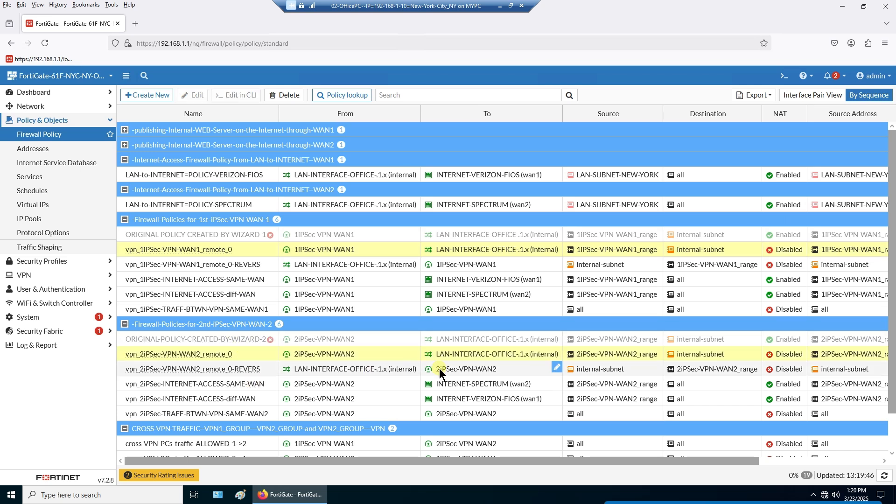
{"action": "mouse_move", "coordinate": [439, 368]}
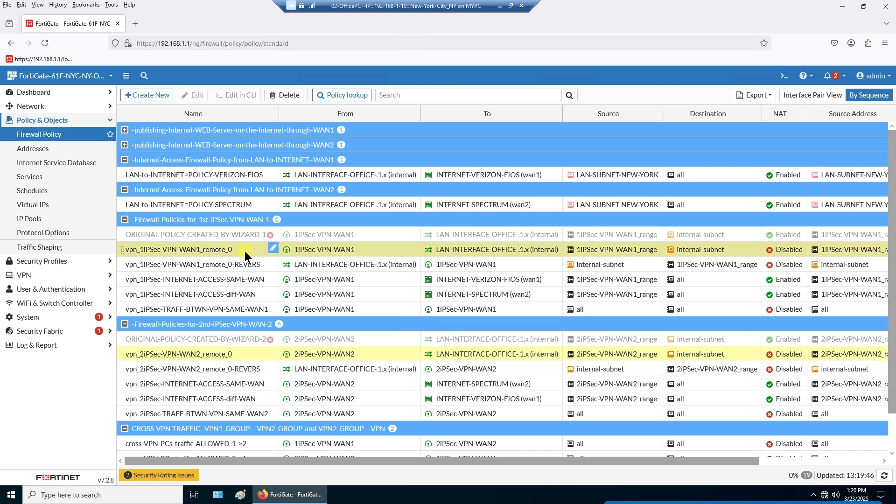
{"action": "mouse_move", "coordinate": [335, 253]}
{"action": "mouse_move", "coordinate": [520, 252]}
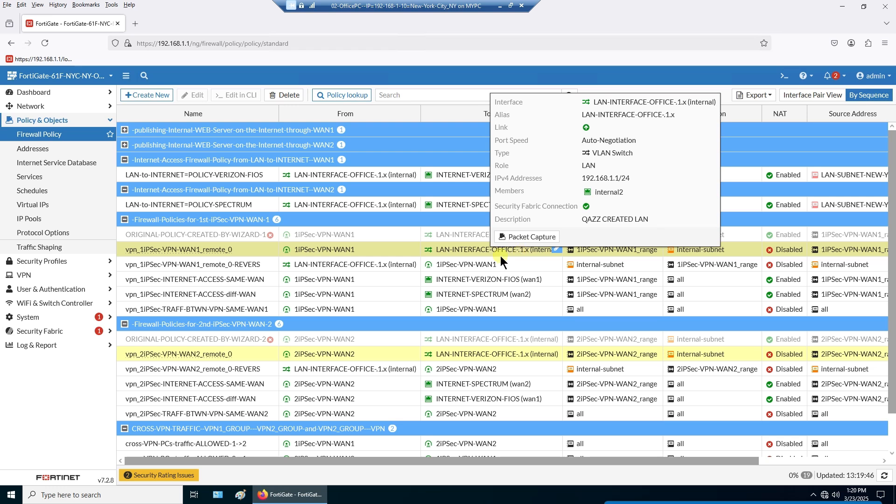
{"action": "left_click", "coordinate": [364, 266]}
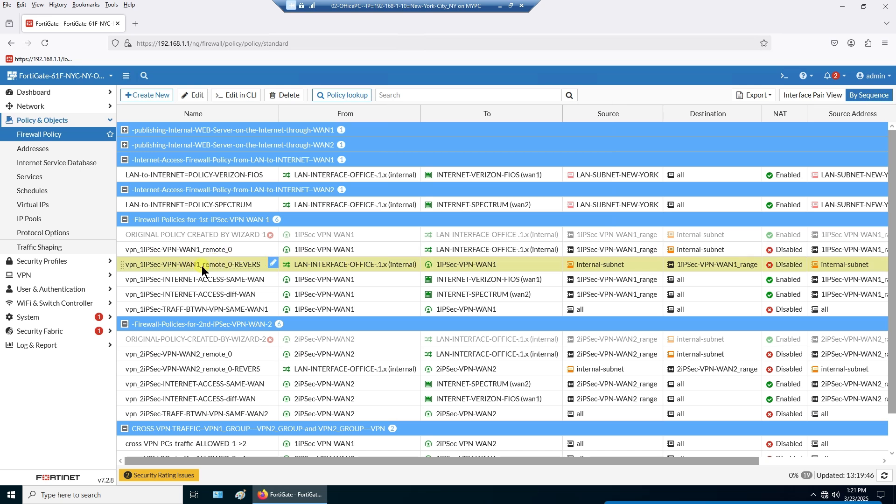
{"action": "left_click", "coordinate": [240, 249]}
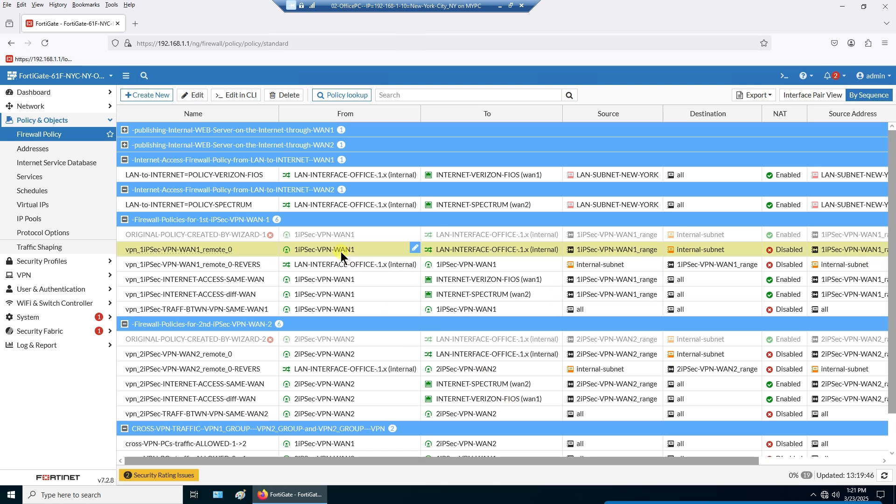
{"action": "left_click", "coordinate": [439, 264]}
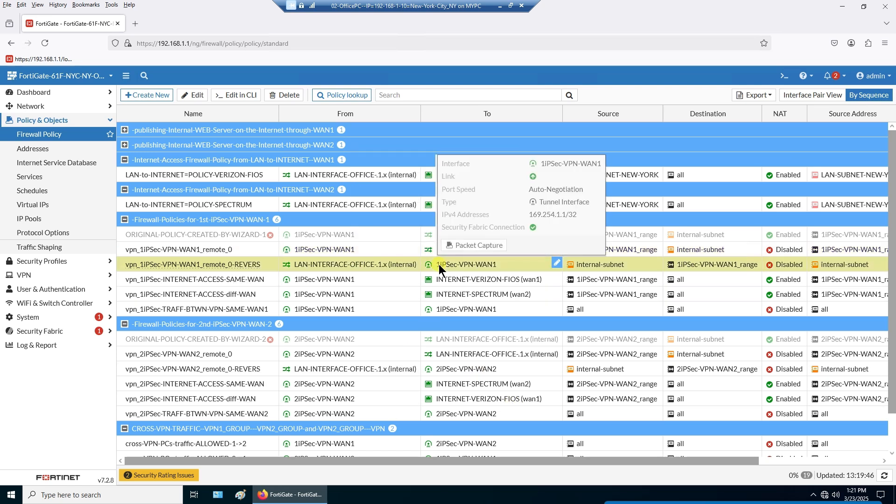
{"action": "left_click", "coordinate": [514, 251]}
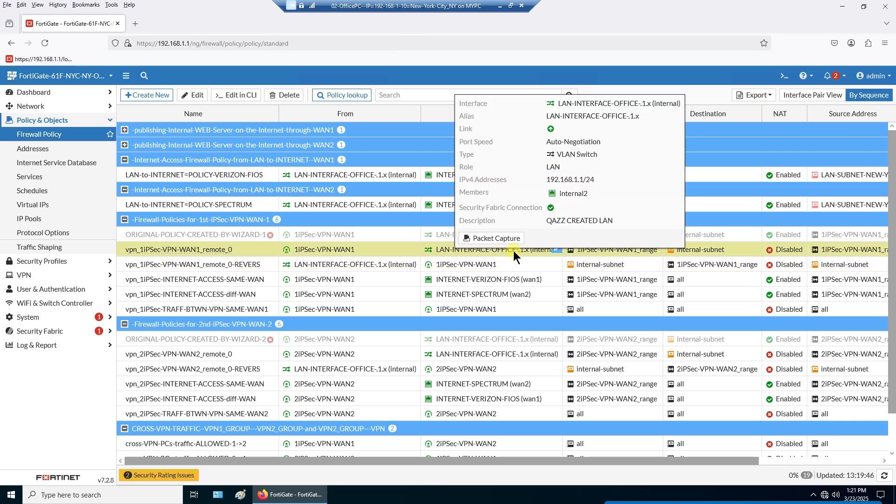
{"action": "left_click", "coordinate": [708, 267]}
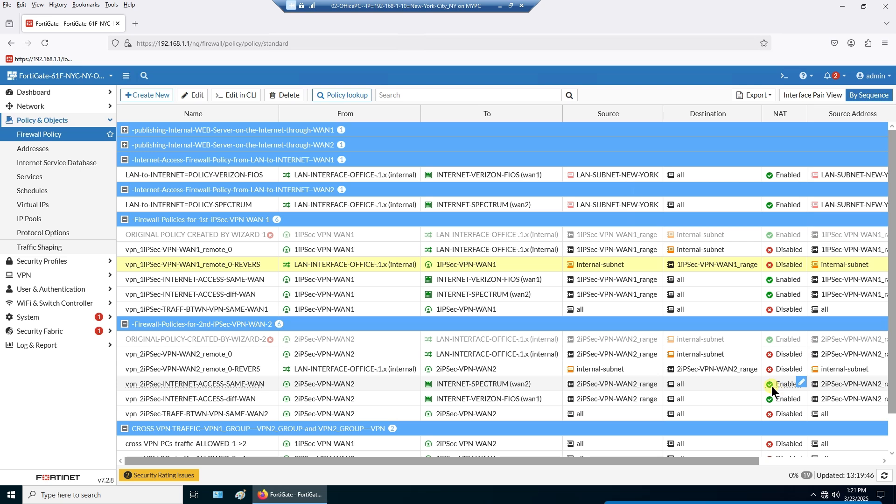
{"action": "left_click", "coordinate": [253, 249]}
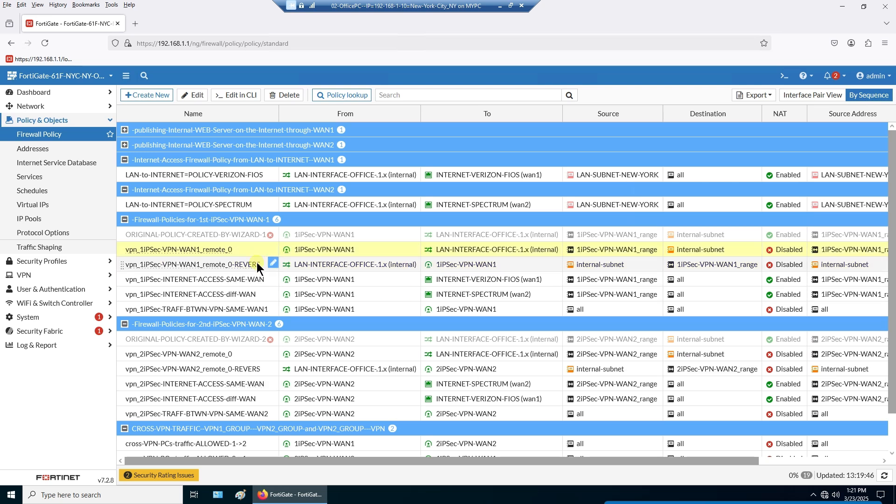
{"action": "left_click", "coordinate": [257, 264]}
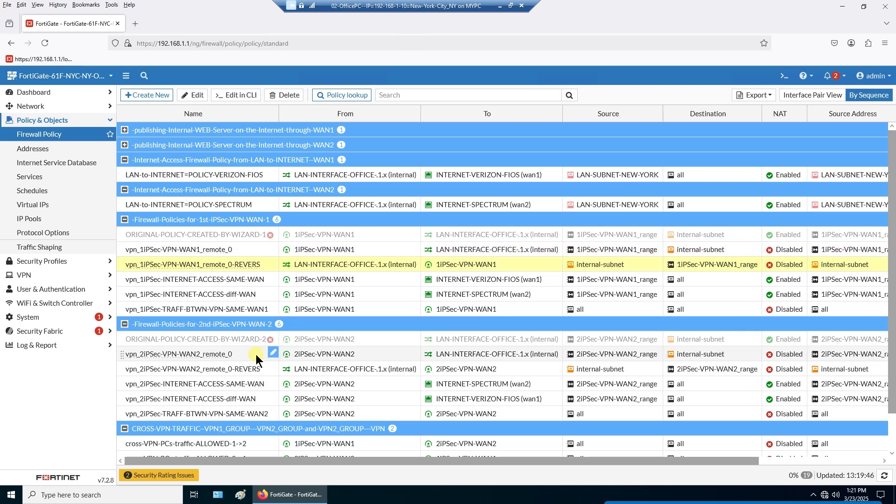
{"action": "left_click", "coordinate": [258, 368]}
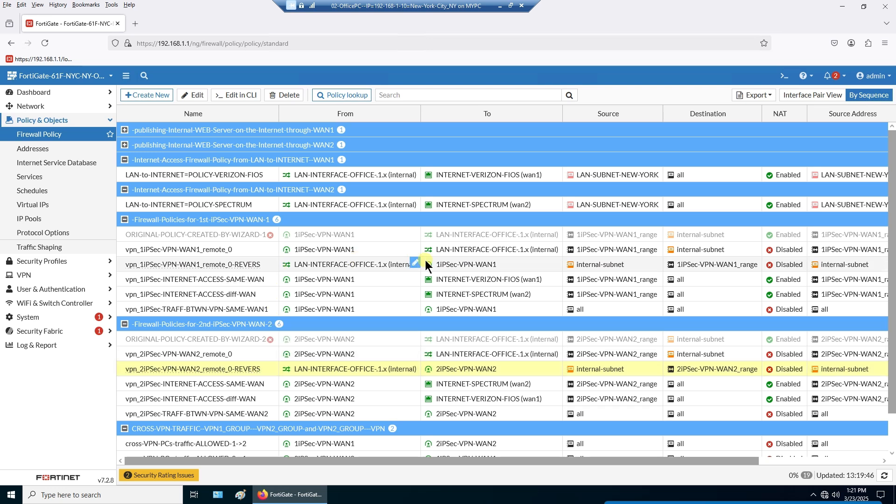
{"action": "left_click", "coordinate": [461, 264]}
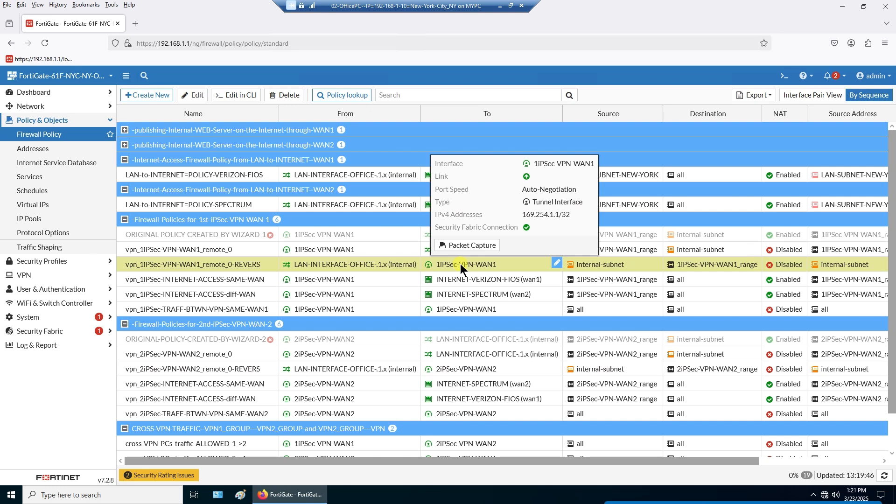
{"action": "left_click", "coordinate": [367, 371]}
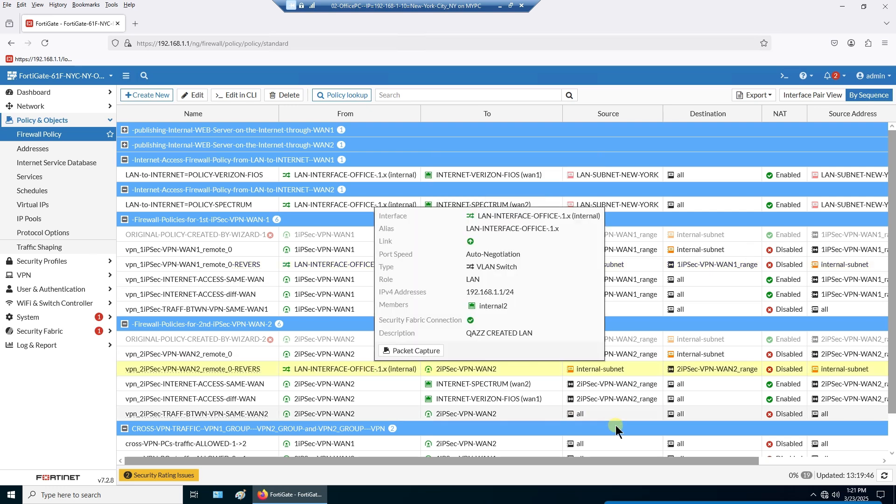
{"action": "mouse_move", "coordinate": [603, 399]}
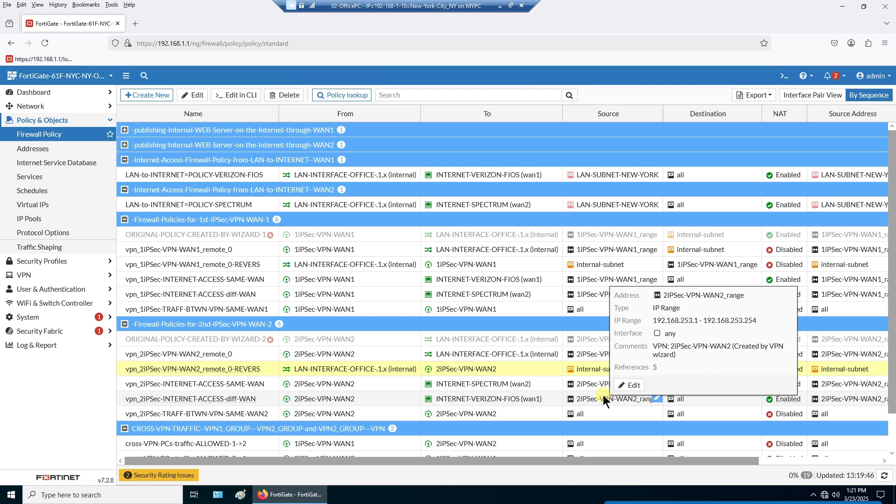
{"action": "left_click", "coordinate": [233, 282]}
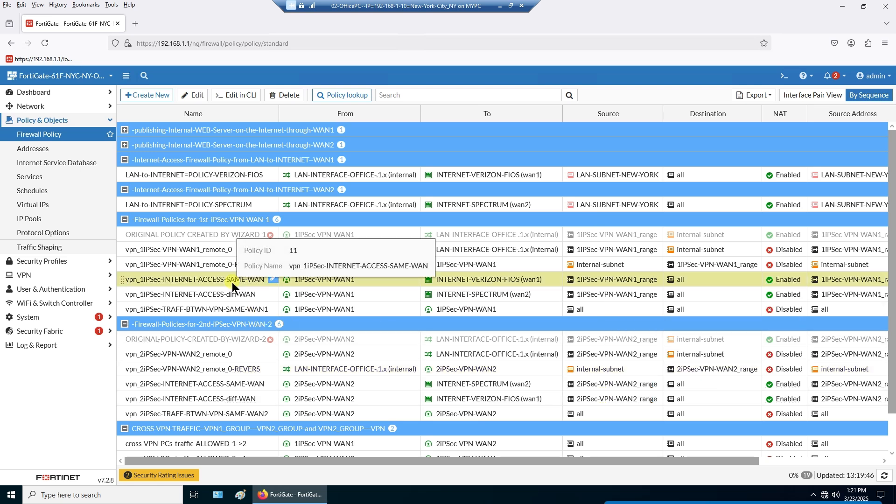
{"action": "left_click", "coordinate": [230, 382], "text": "ctrl"}
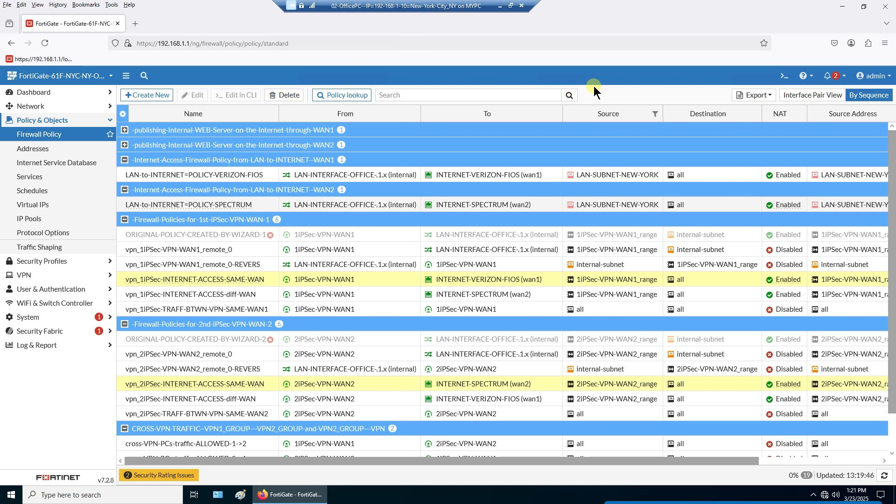
{"action": "mouse_move", "coordinate": [318, 283]}
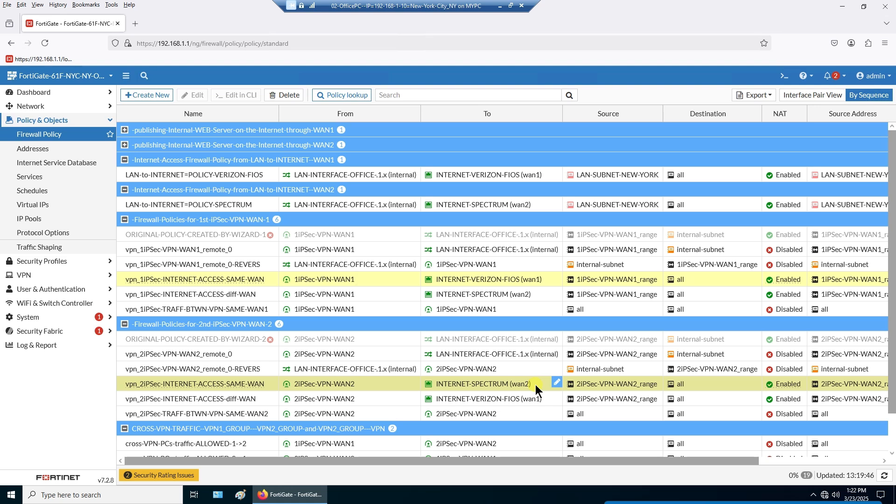
{"action": "left_click", "coordinate": [256, 292]}
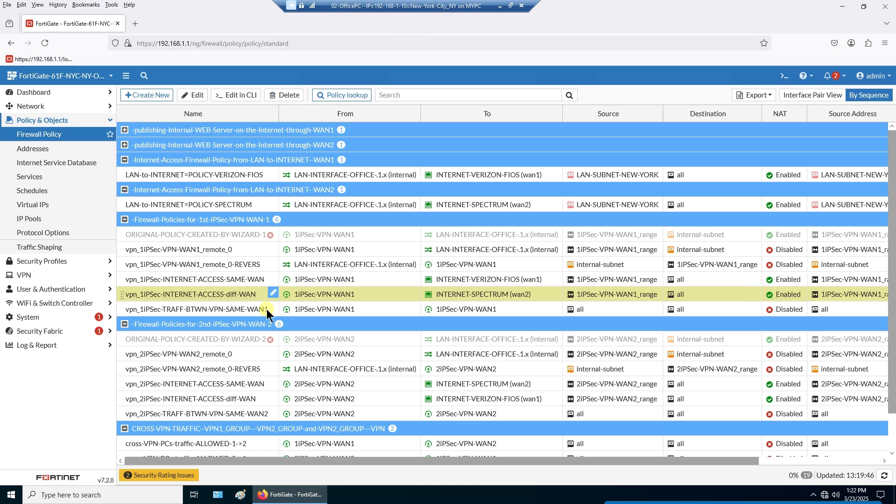
{"action": "left_click", "coordinate": [254, 399], "text": "ctrl"}
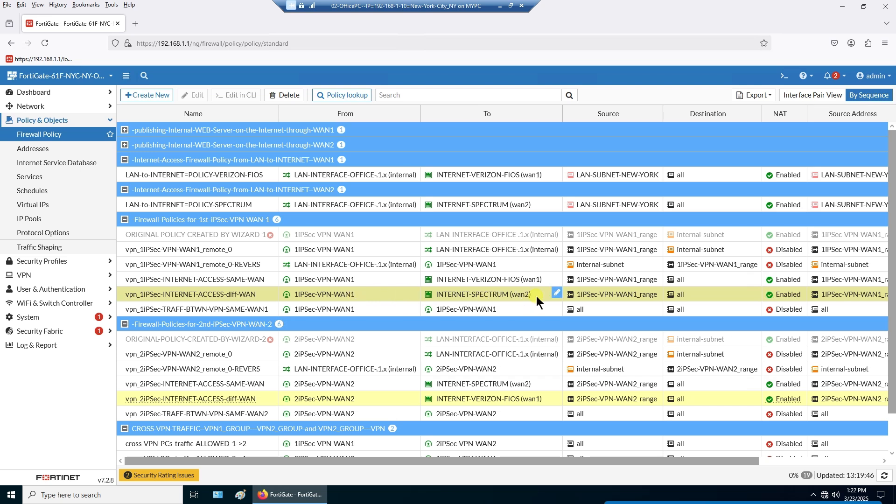
{"action": "left_click", "coordinate": [358, 402]}
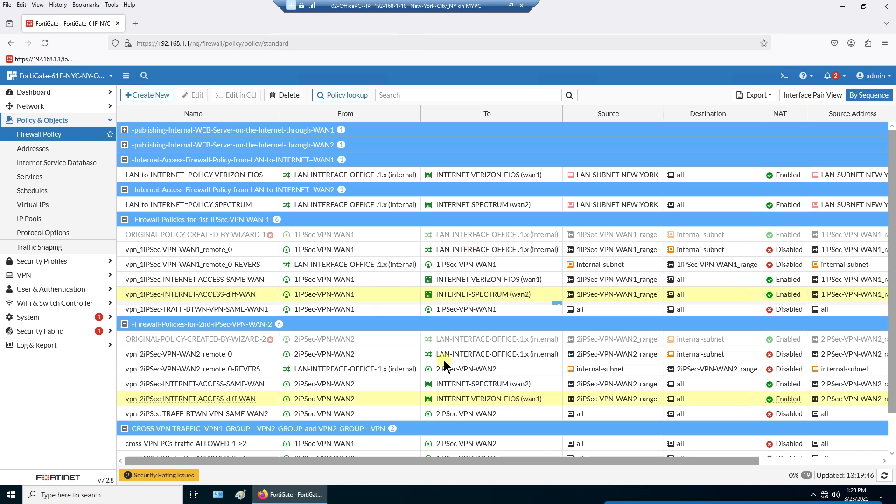
{"action": "left_click", "coordinate": [370, 314]}
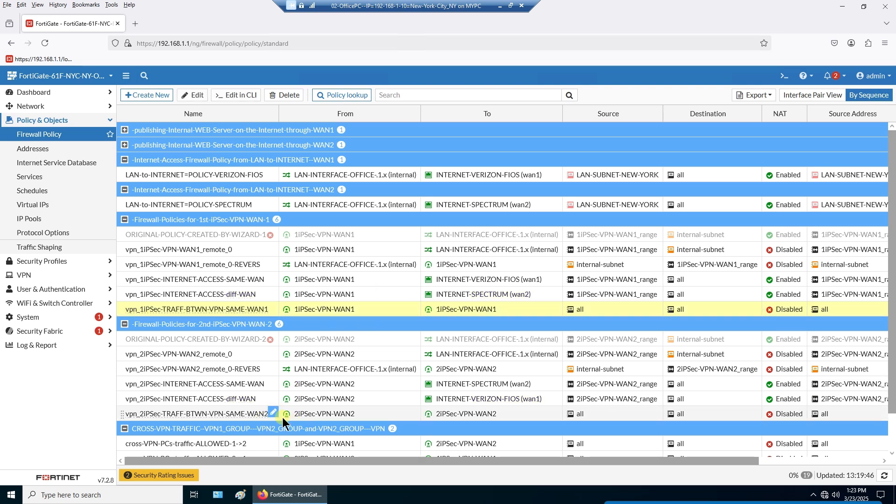
{"action": "left_click", "coordinate": [374, 415], "text": "ctrl"}
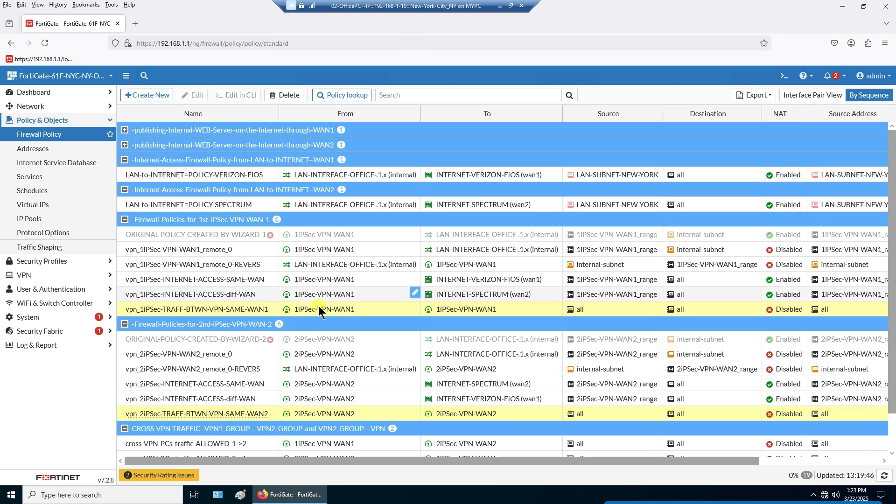
{"action": "mouse_move", "coordinate": [298, 313]}
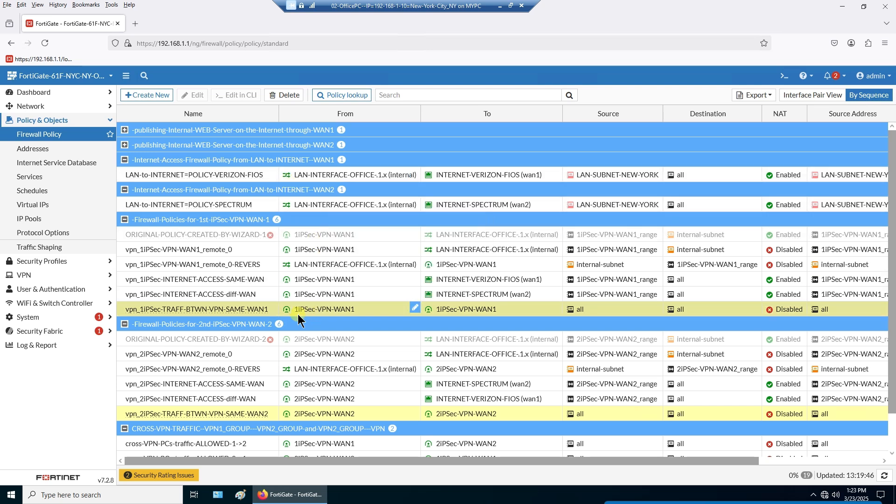
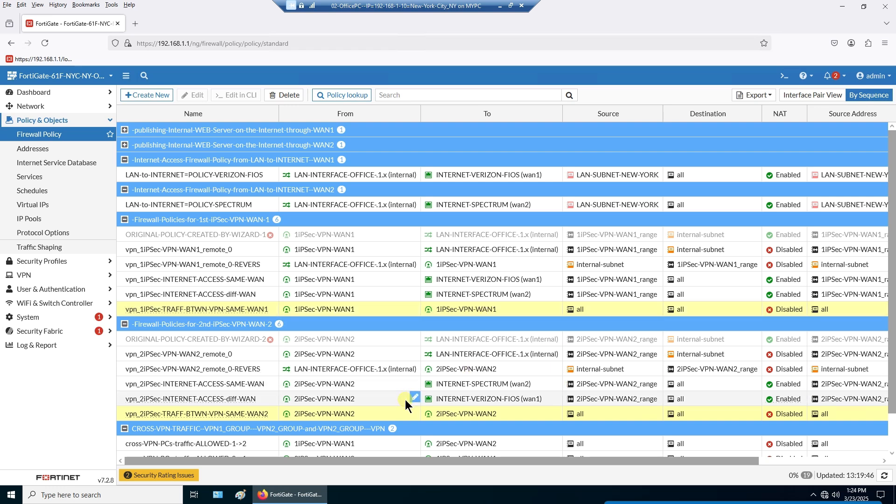
- Compare the cross-VPN-PCs-traffic-ALLOWED-1->2 and 2->1 policies, then the vpn_1iPSec-VPN-WAN1_remote_0 policy
{"action": "scroll", "coordinate": [405, 400], "scroll_direction": "down", "scroll_amount": 1}
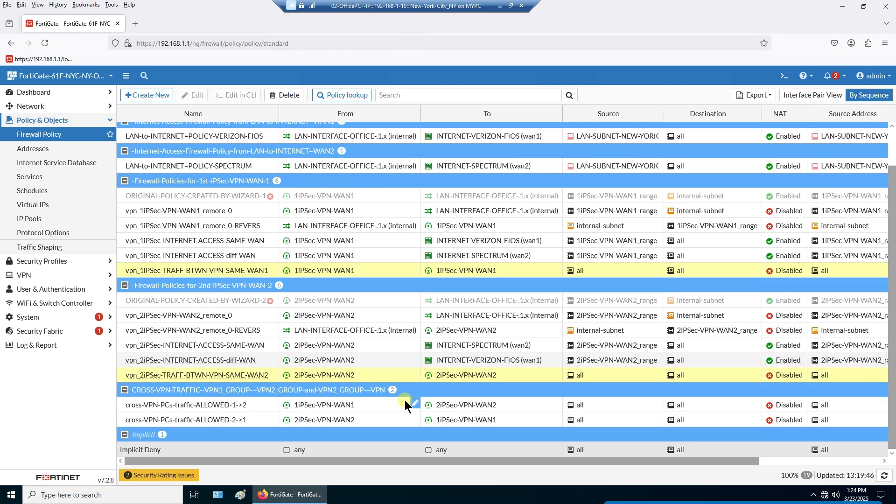
{"action": "left_click", "coordinate": [257, 420]}
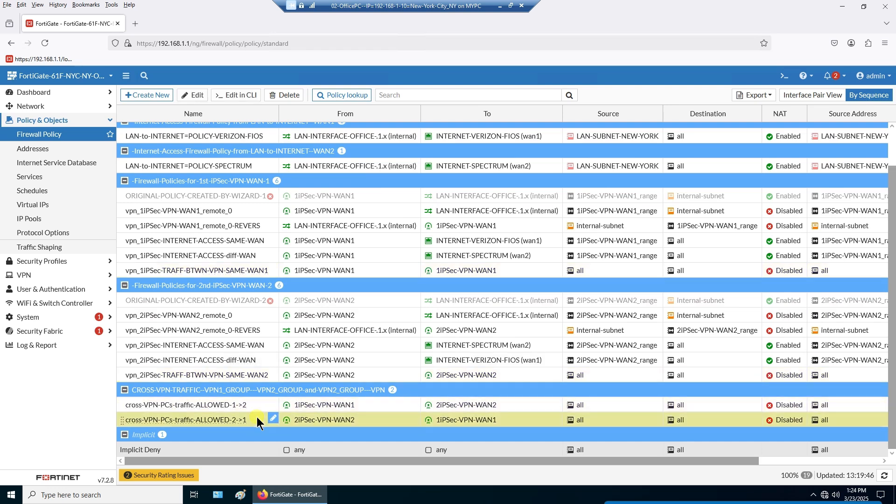
{"action": "left_click", "coordinate": [255, 403]}
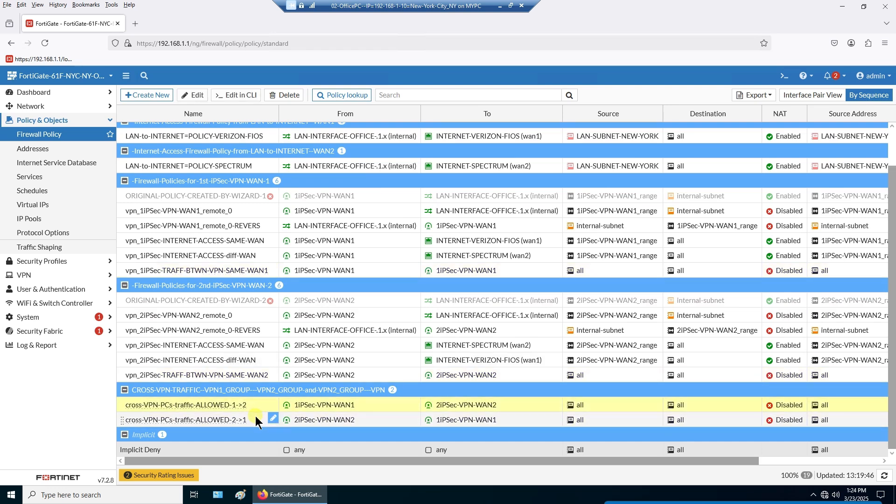
{"action": "left_click", "coordinate": [256, 419]}
{"action": "left_click", "coordinate": [249, 404]}
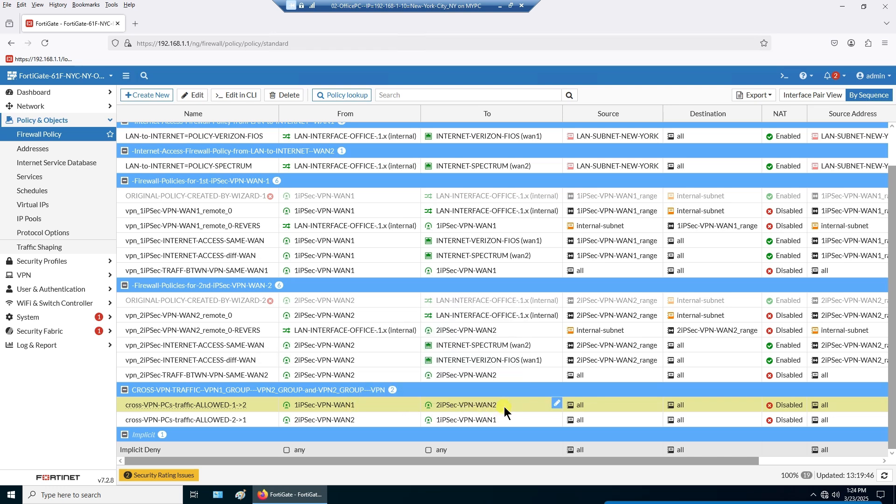
{"action": "left_click", "coordinate": [369, 423]}
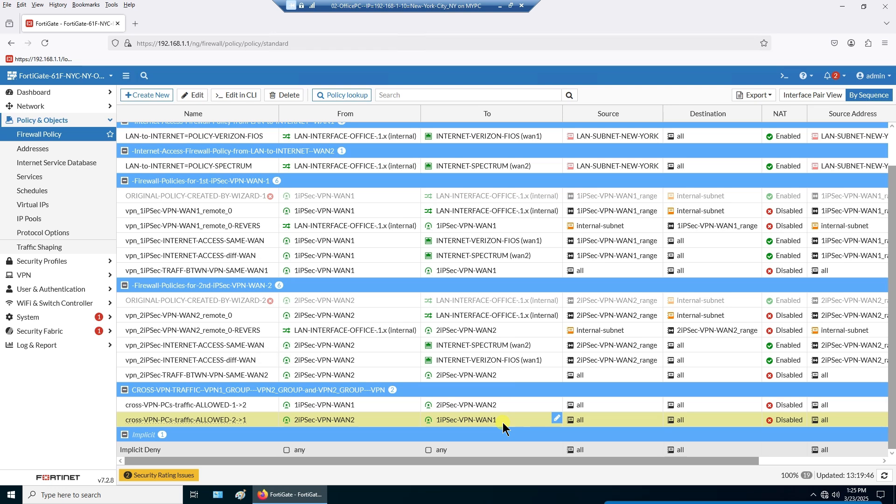
{"action": "left_click", "coordinate": [363, 405]}
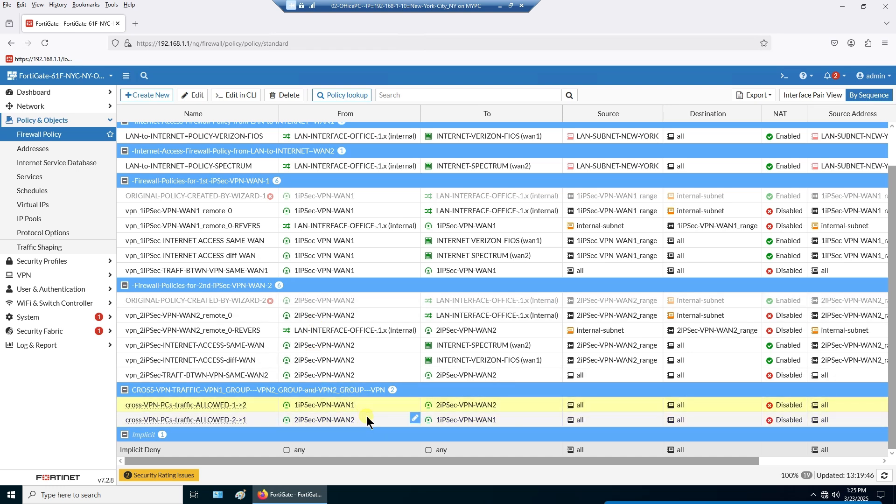
{"action": "left_click", "coordinate": [366, 419]}
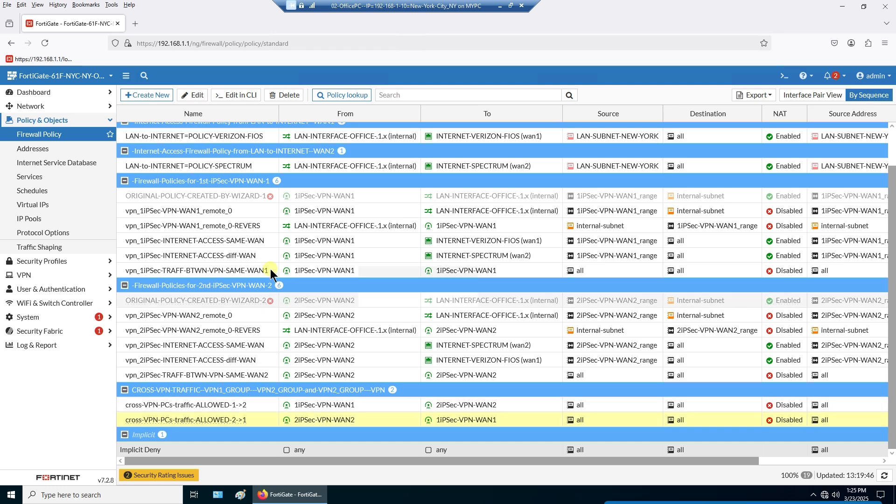
{"action": "left_click", "coordinate": [247, 211]}
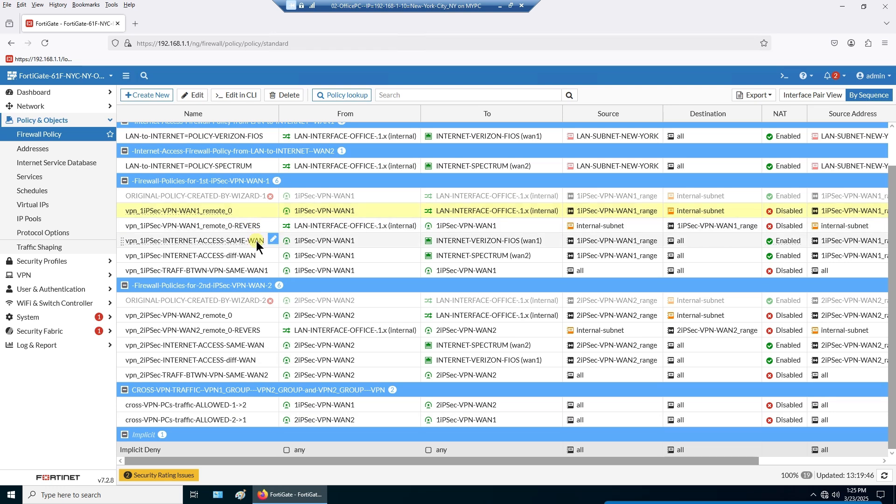
- Compare the LAN-to-INTERNET=POLICY-VERIZON-FIOS and LAN-to-INTERNET=POLICY-SPECTRUM policies together
{"action": "scroll", "coordinate": [256, 241], "scroll_direction": "up", "scroll_amount": 2}
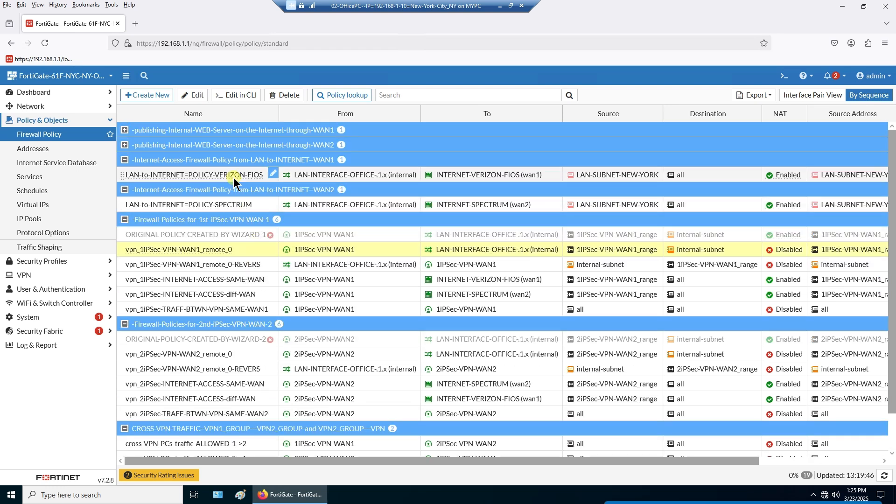
{"action": "left_click", "coordinate": [236, 202]}
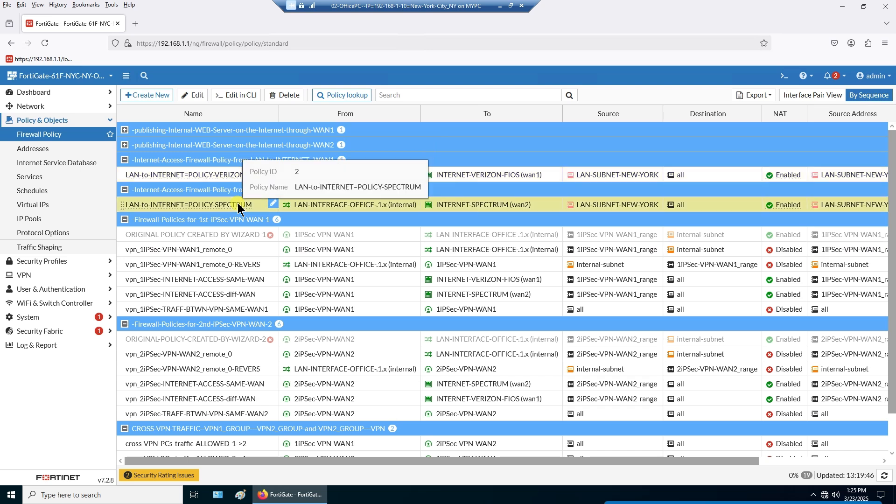
{"action": "left_click", "coordinate": [221, 177]}
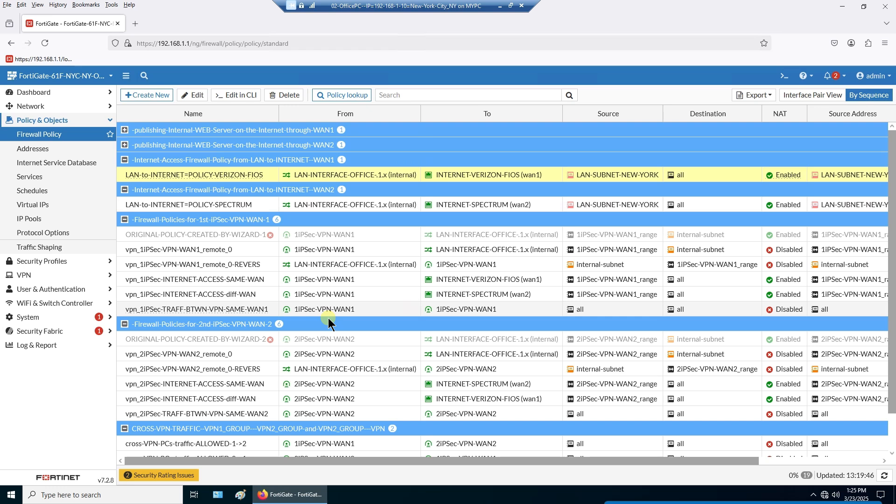
{"action": "mouse_move", "coordinate": [369, 175]}
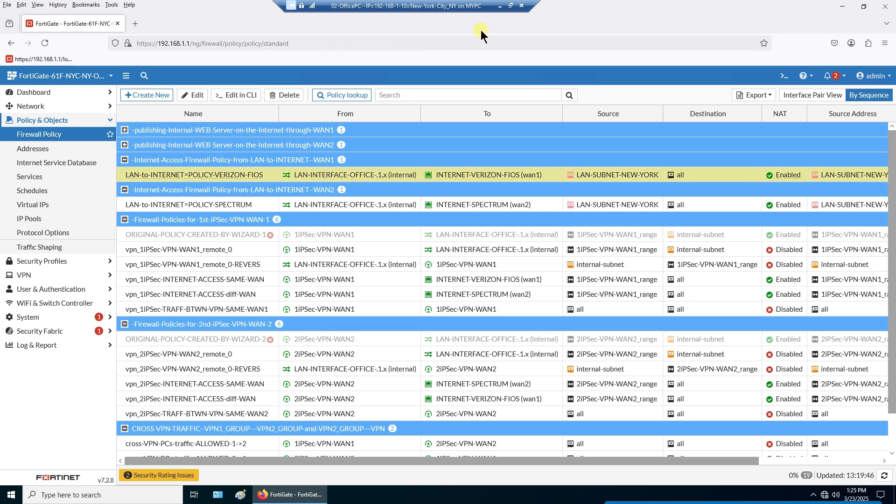
{"action": "mouse_move", "coordinate": [537, 180]}
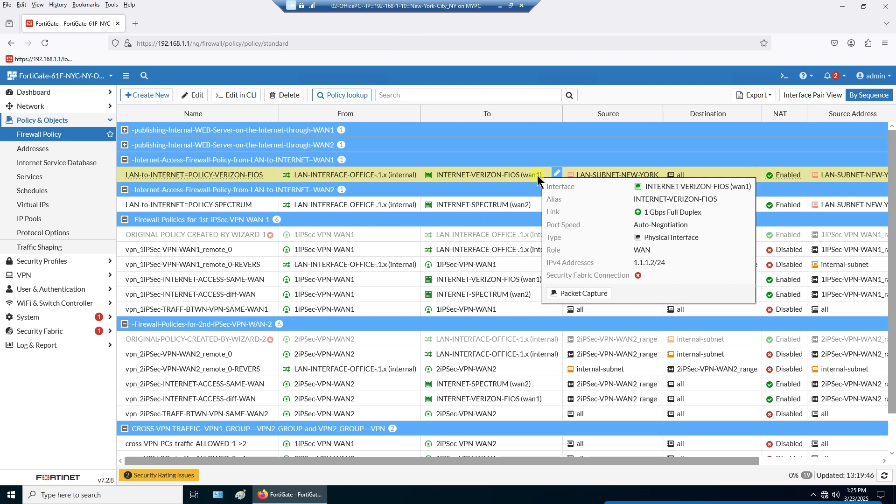
{"action": "left_click", "coordinate": [393, 209]}
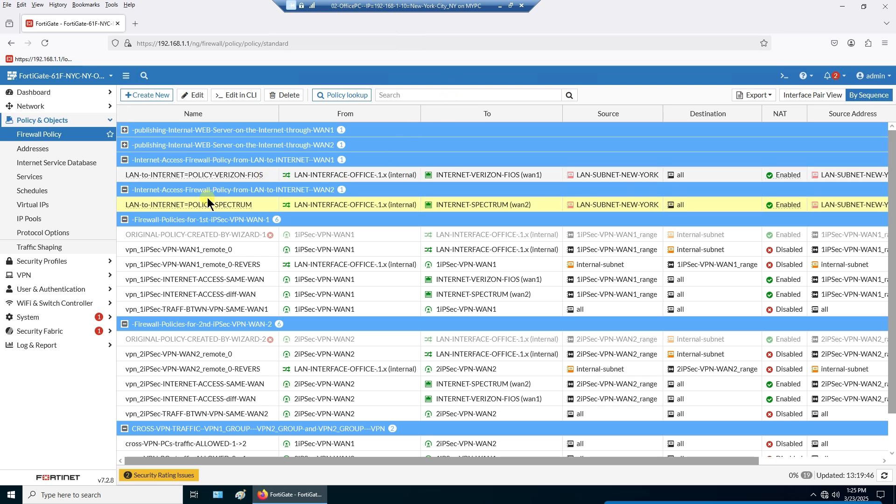
{"action": "left_click", "coordinate": [192, 176], "text": "ctrl"}
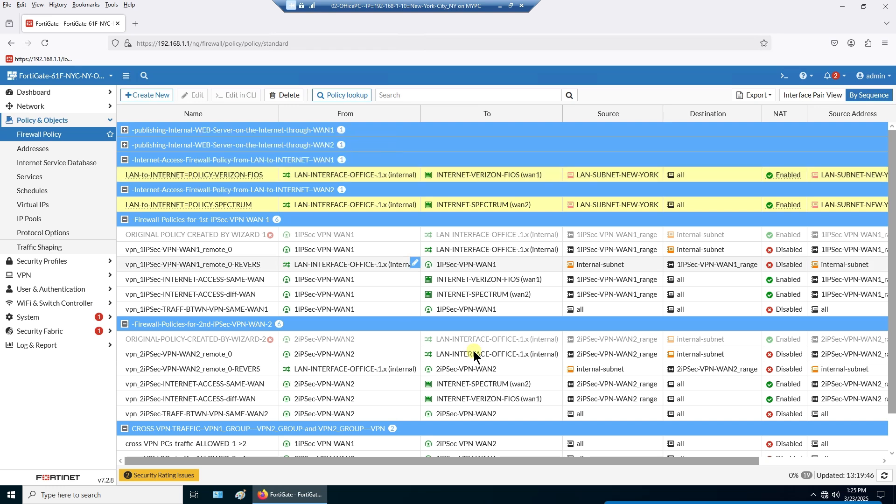
- Highlight the five WAN1 VPN policies, the five WAN2 VPN policies, and both cross-VPN policies
{"action": "mouse_move", "coordinate": [474, 353]}
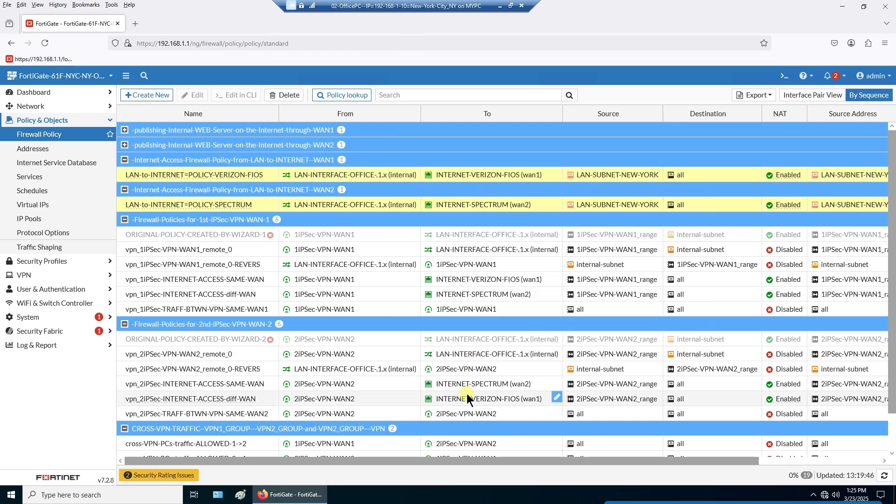
{"action": "left_click", "coordinate": [248, 251]}
{"action": "left_click", "coordinate": [257, 310], "text": "shift"}
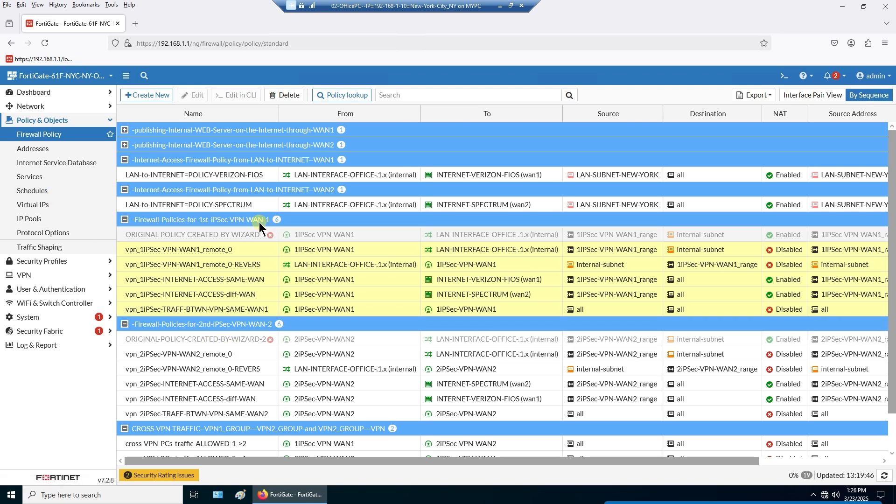
{"action": "left_click", "coordinate": [237, 354]}
{"action": "left_click", "coordinate": [259, 414], "text": "shift"}
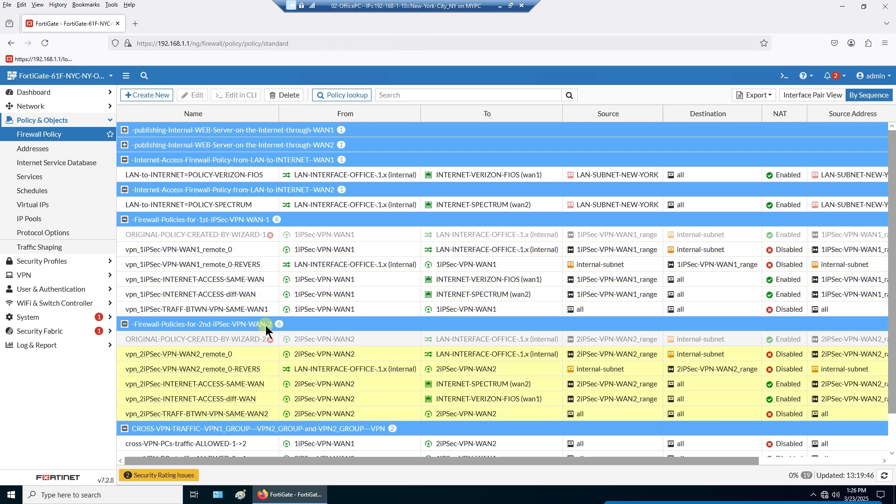
{"action": "scroll", "coordinate": [364, 409], "scroll_direction": "down", "scroll_amount": 2}
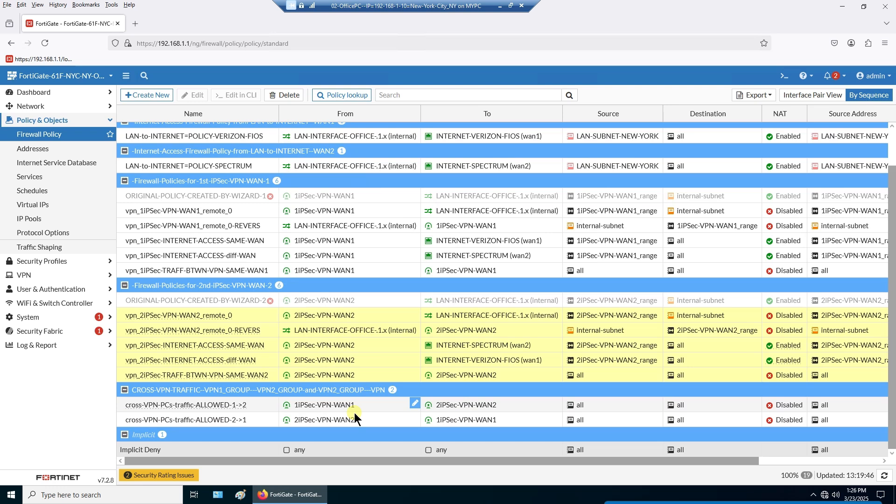
{"action": "left_click", "coordinate": [260, 407]}
{"action": "left_click", "coordinate": [256, 418], "text": "shift"}
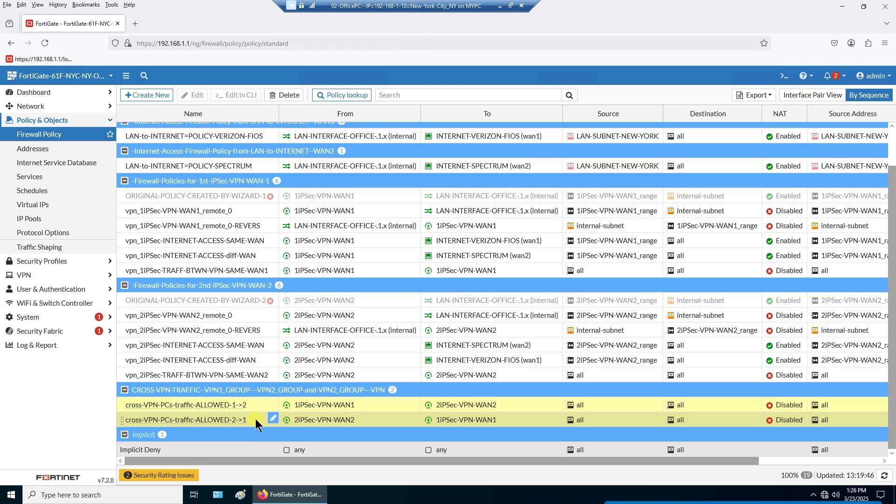
{"action": "scroll", "coordinate": [256, 425], "scroll_direction": "up", "scroll_amount": 1}
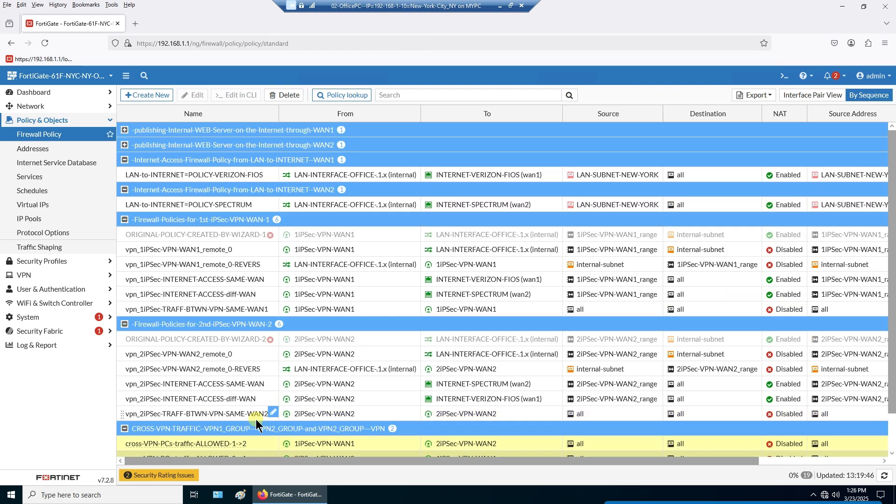
- Widen the policy table to the full window and view the VERIZON-FIOS policy's CLI configuration
{"action": "left_click_drag", "start_coordinate": [669, 462], "coordinate": [792, 463]}
{"action": "left_click_drag", "start_coordinate": [558, 460], "coordinate": [437, 461]}
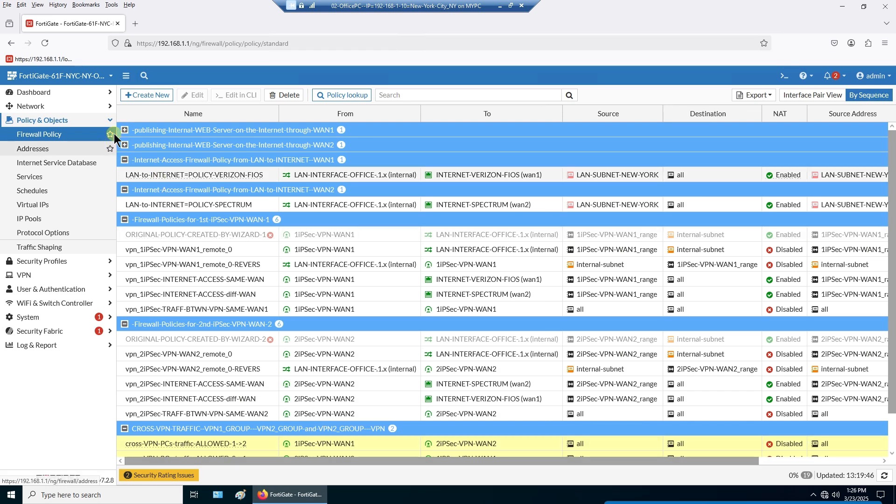
{"action": "left_click", "coordinate": [127, 77]}
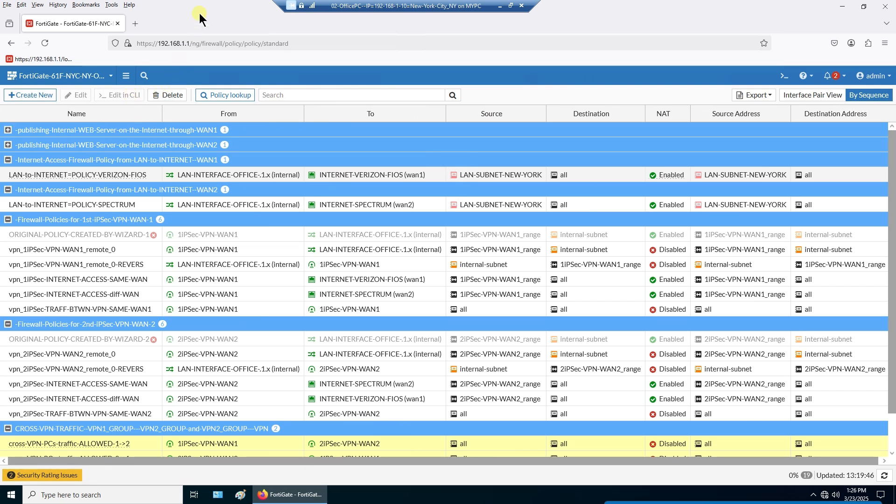
{"action": "right_click", "coordinate": [121, 175]}
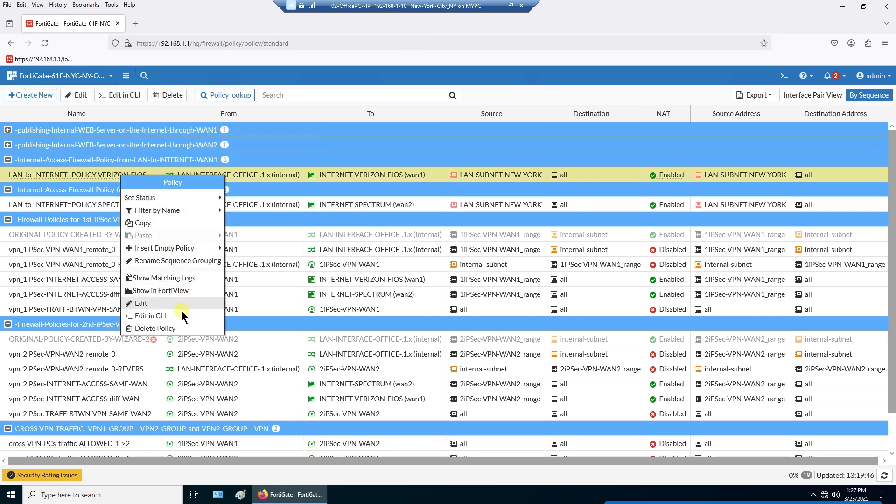
{"action": "left_click", "coordinate": [182, 313]}
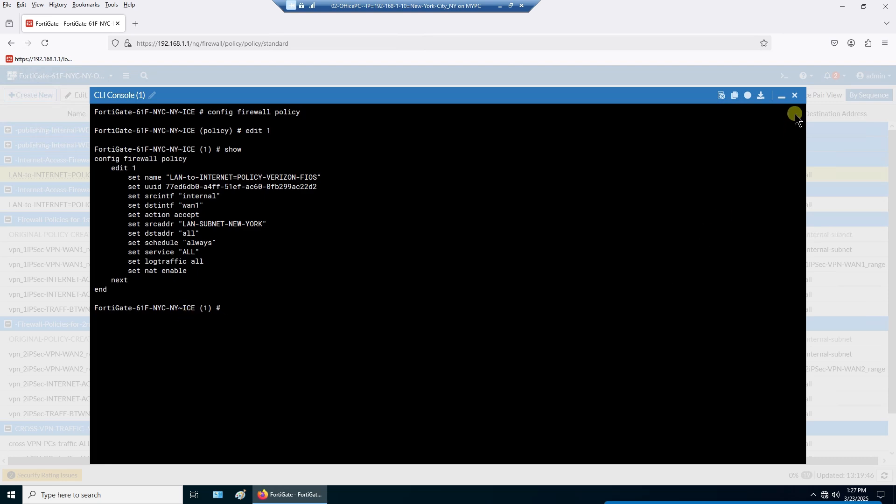
{"action": "left_click", "coordinate": [795, 95]}
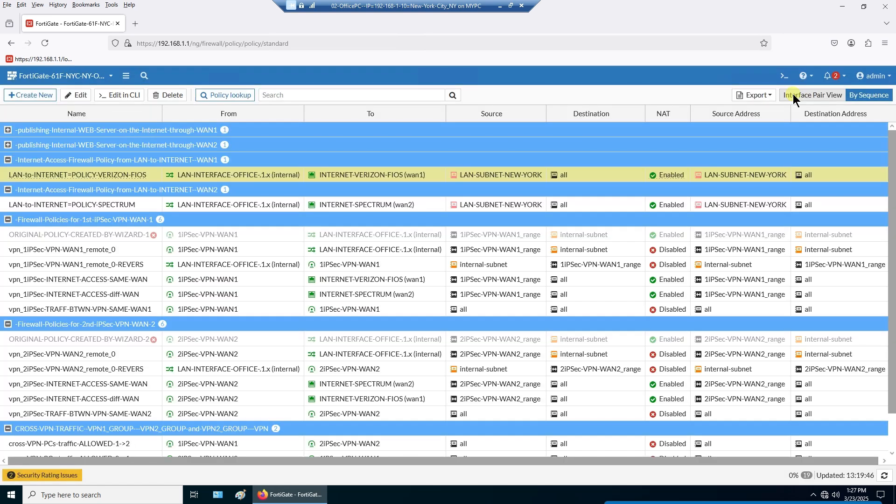
- View the LAN-to-INTERNET=POLICY-SPECTRUM policy's configuration in the CLI Console
{"action": "left_click", "coordinate": [134, 210]}
{"action": "right_click", "coordinate": [143, 205]}
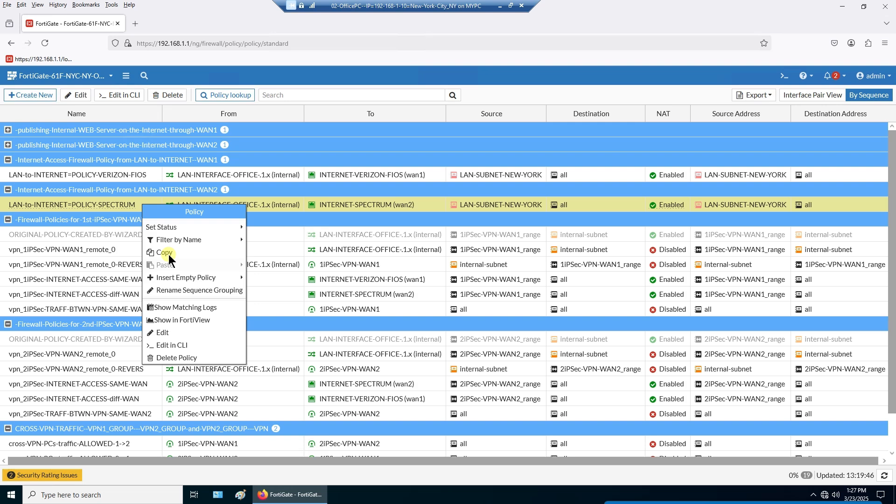
{"action": "left_click", "coordinate": [200, 347]}
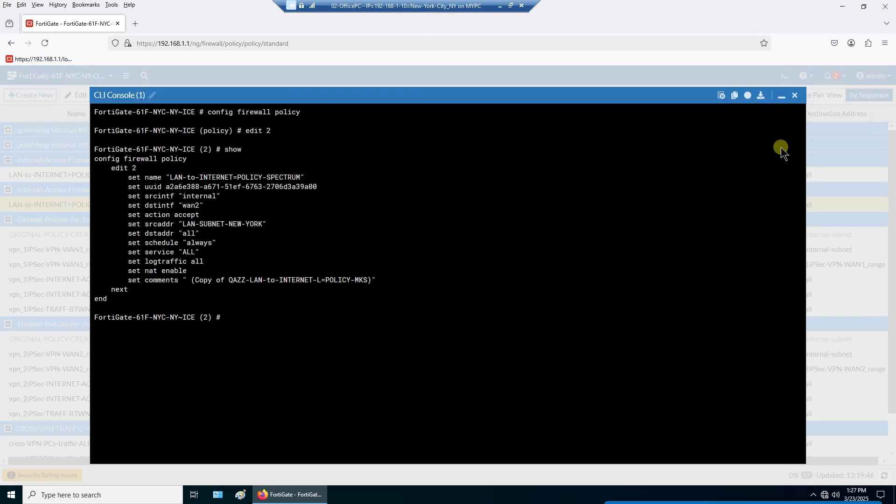
{"action": "left_click", "coordinate": [796, 96]}
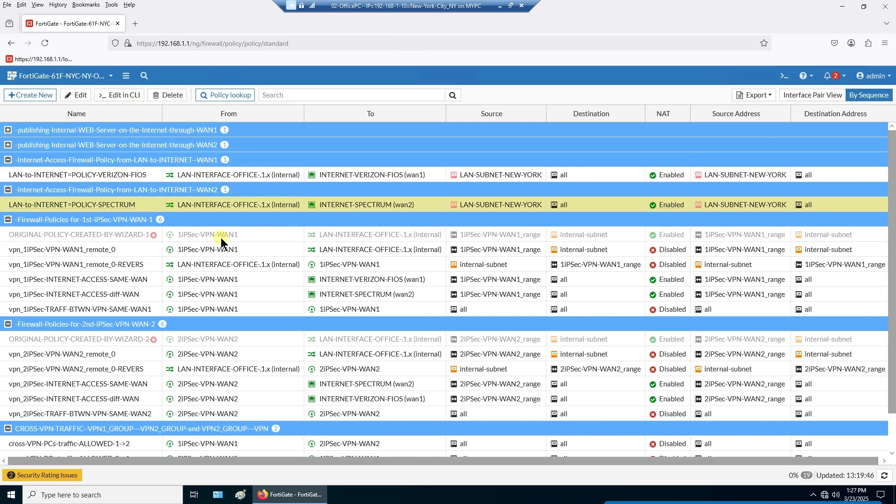
- View the vpn_1iPSec-VPN-WAN1_remote_0 policy (policy 7) configuration in the CLI
{"action": "left_click", "coordinate": [134, 252]}
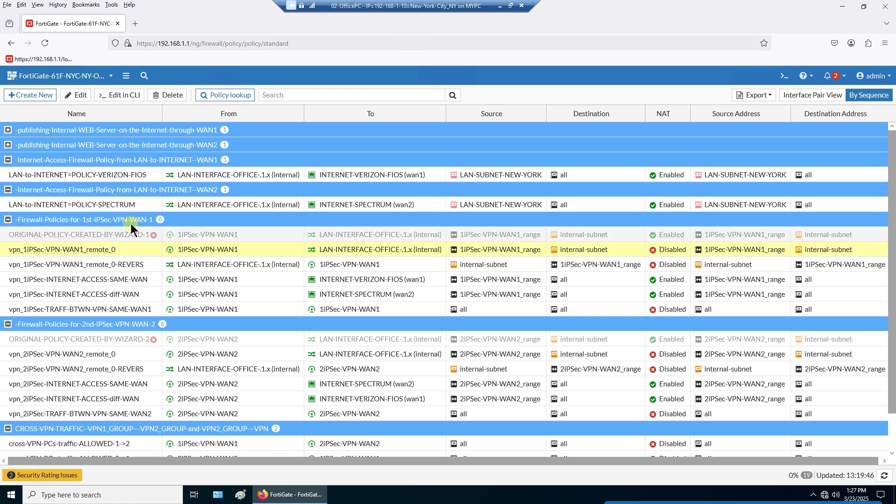
{"action": "right_click", "coordinate": [130, 250]}
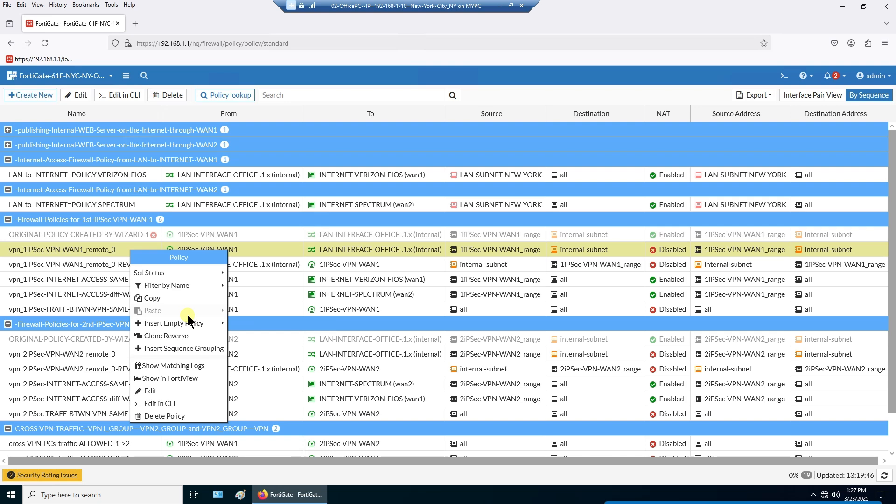
{"action": "left_click", "coordinate": [189, 403]}
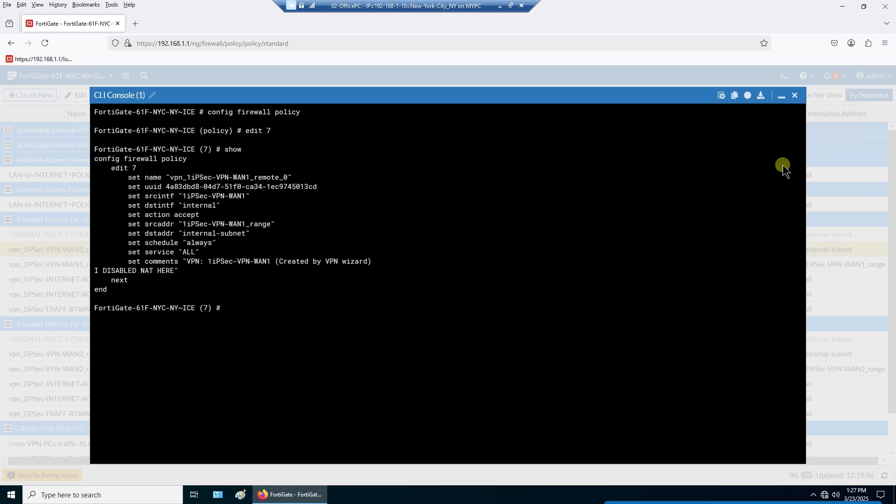
{"action": "left_click", "coordinate": [795, 96]}
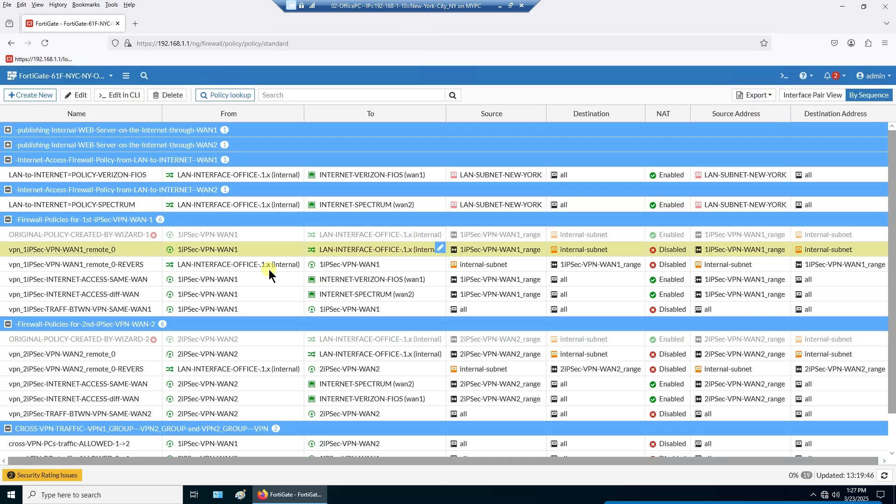
- View the vpn_1iPSec-VPN-WAN1_remote_0-REVERS policy (policy 9) configuration in the CLI
{"action": "left_click", "coordinate": [147, 266]}
{"action": "right_click", "coordinate": [146, 266]}
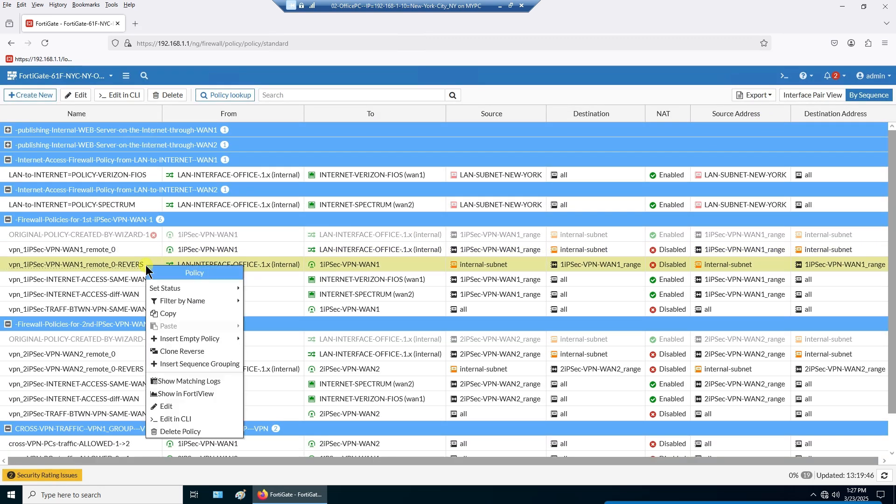
{"action": "left_click", "coordinate": [203, 418]}
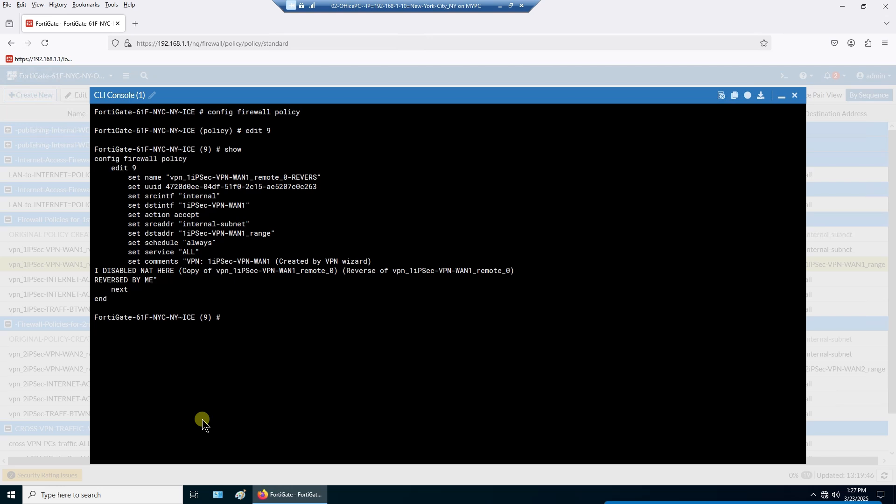
{"action": "left_click", "coordinate": [797, 96]}
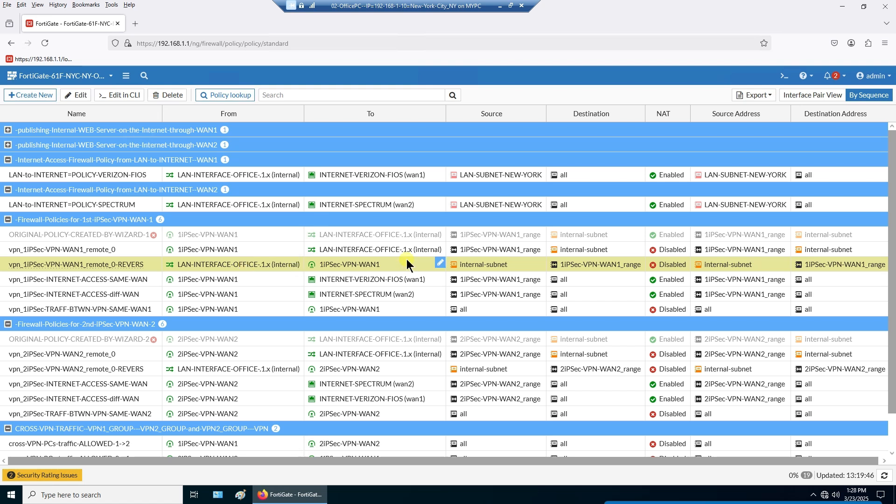
{"action": "right_click", "coordinate": [131, 279]}
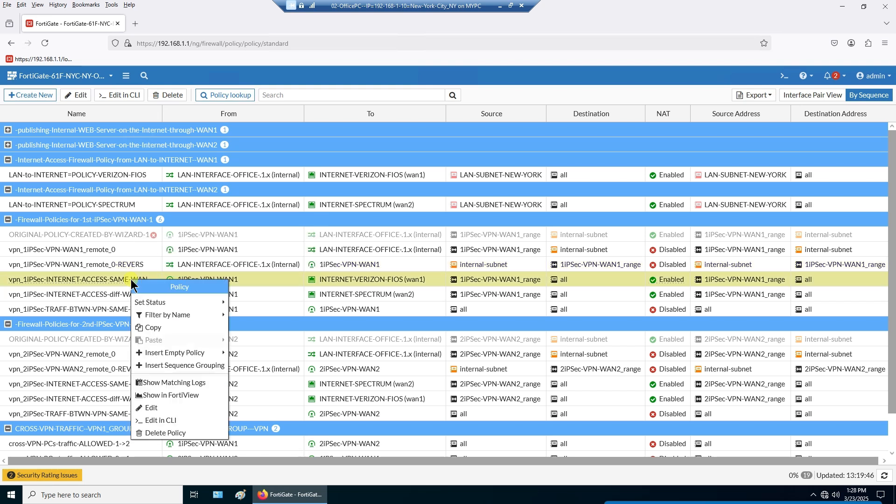
{"action": "left_click", "coordinate": [144, 263]}
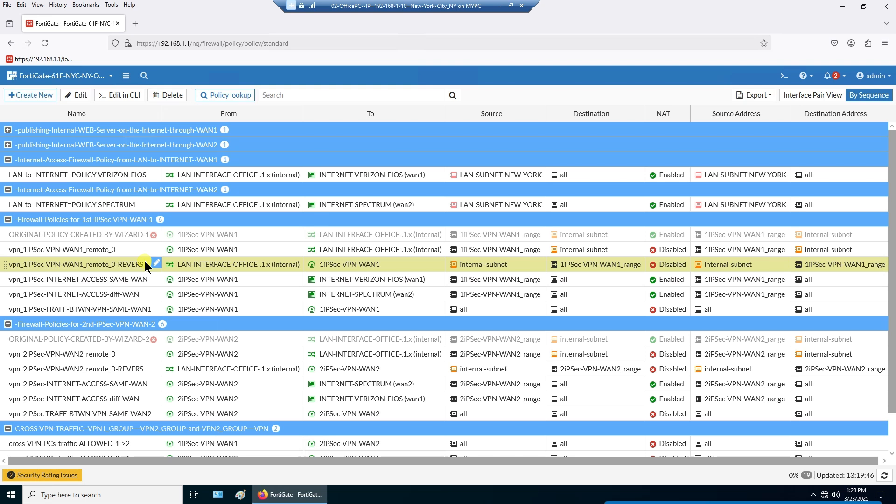
{"action": "left_click", "coordinate": [142, 282]}
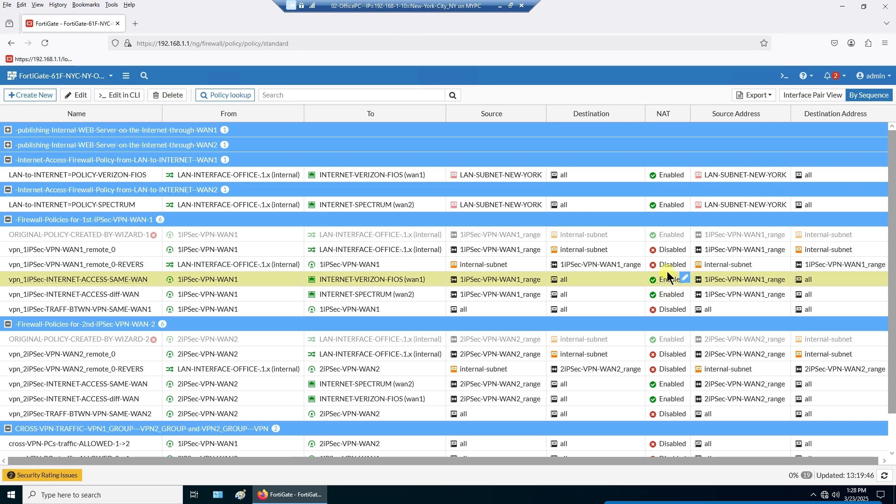
{"action": "right_click", "coordinate": [144, 280]}
{"action": "left_click", "coordinate": [195, 423]}
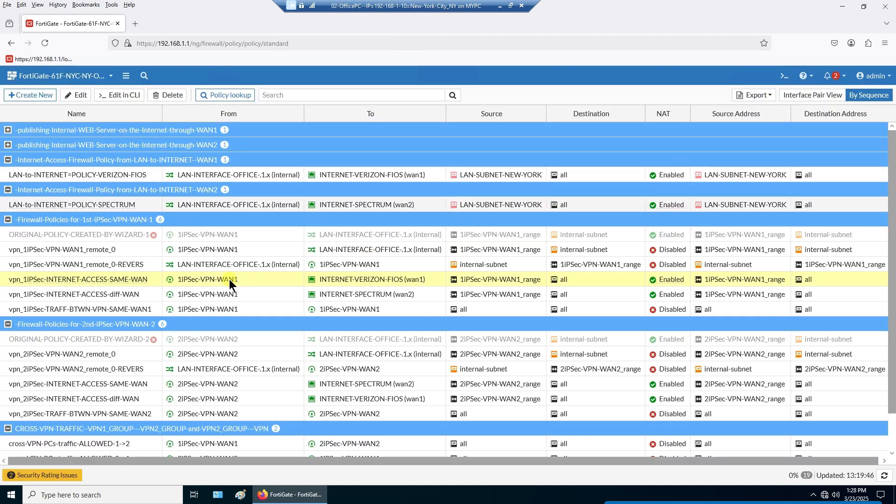
{"action": "right_click", "coordinate": [142, 292]}
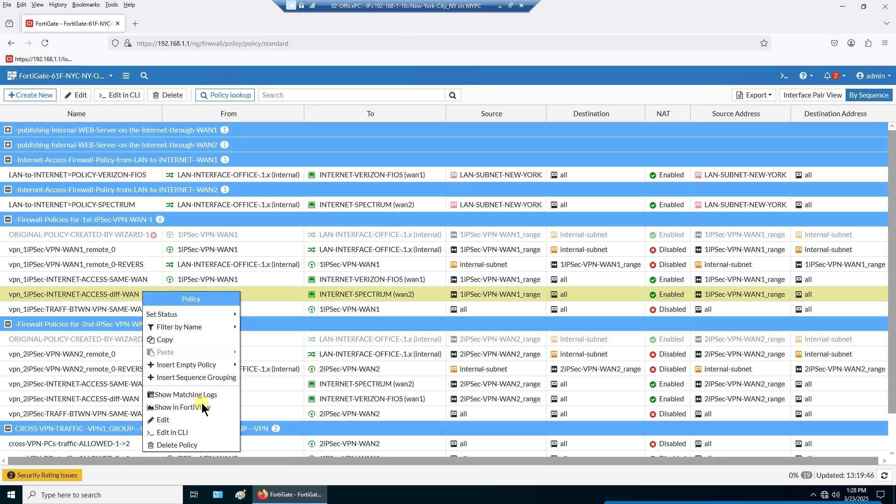
{"action": "left_click", "coordinate": [203, 432]}
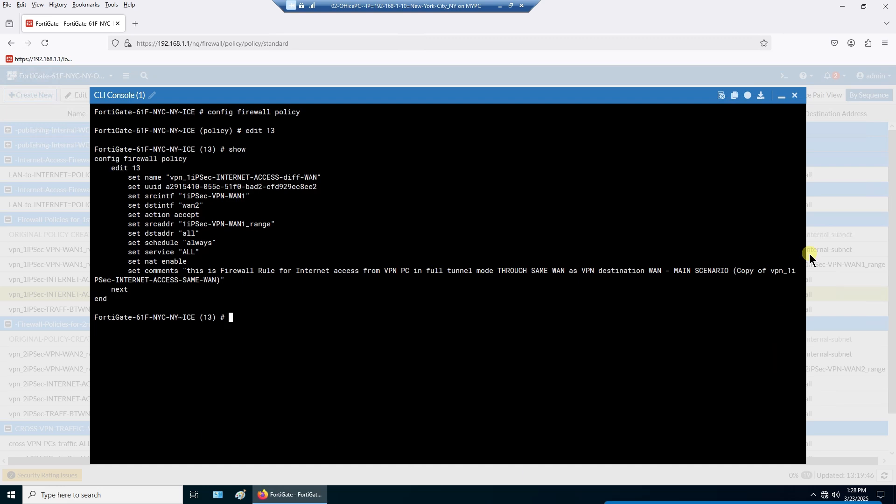
{"action": "left_click", "coordinate": [795, 95]}
{"action": "left_click", "coordinate": [119, 310]}
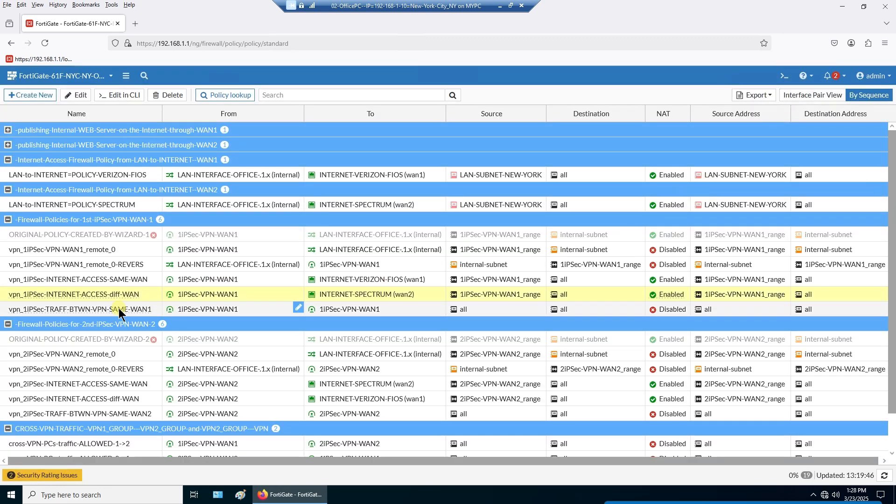
{"action": "right_click", "coordinate": [115, 313]}
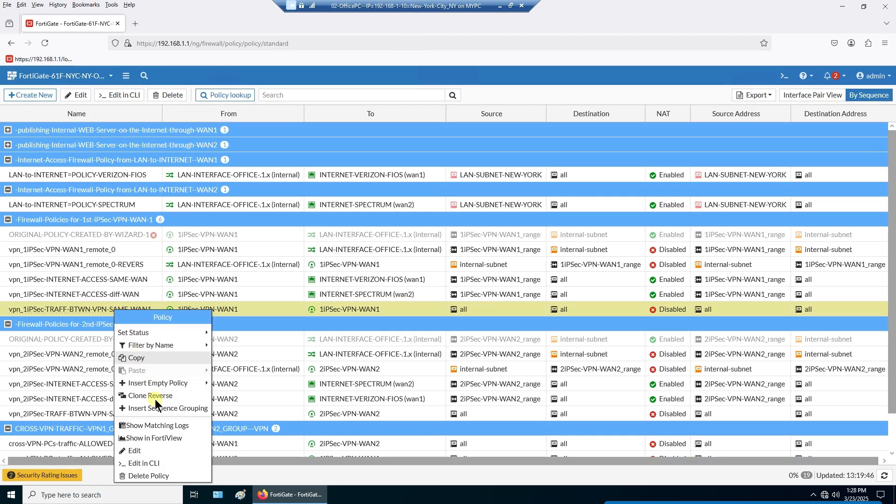
{"action": "left_click", "coordinate": [161, 463]}
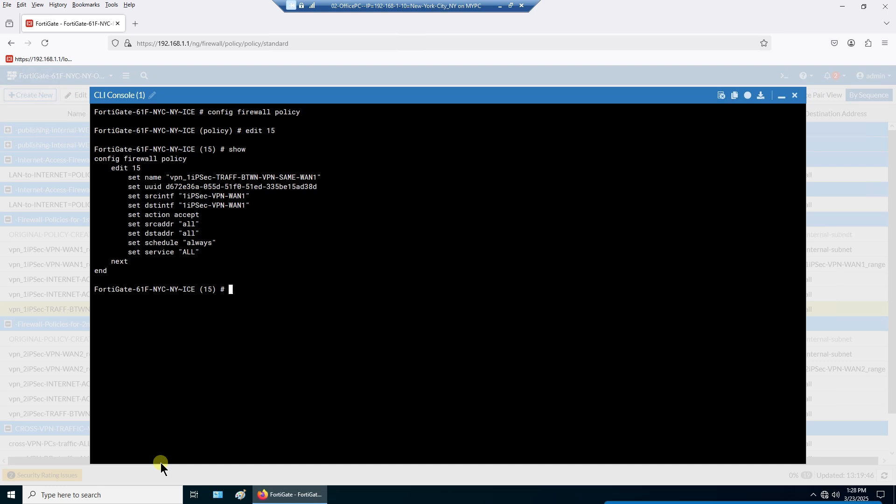
{"action": "left_click", "coordinate": [795, 96]}
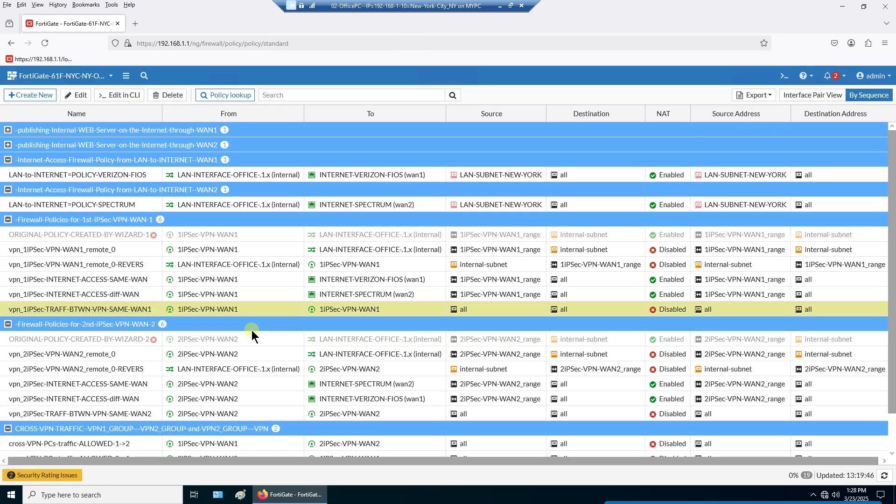
- View the CLI configurations of the WAN2 remote_0 and remote_0-REVERS policies (8 and 10)
{"action": "right_click", "coordinate": [119, 355]}
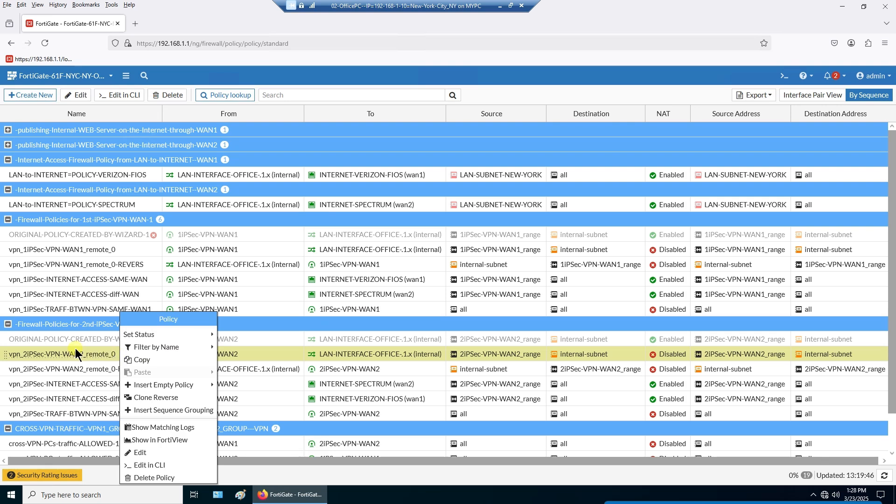
{"action": "right_click", "coordinate": [64, 352]}
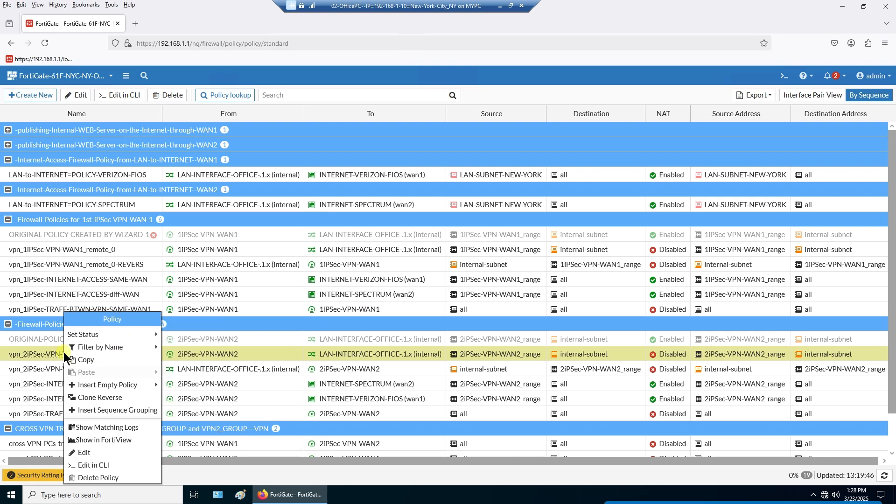
{"action": "left_click", "coordinate": [115, 465]}
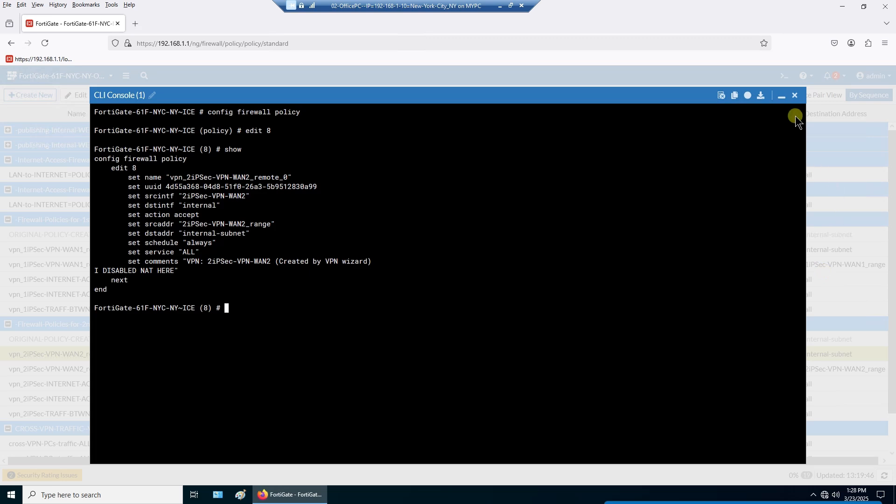
{"action": "left_click", "coordinate": [795, 96]}
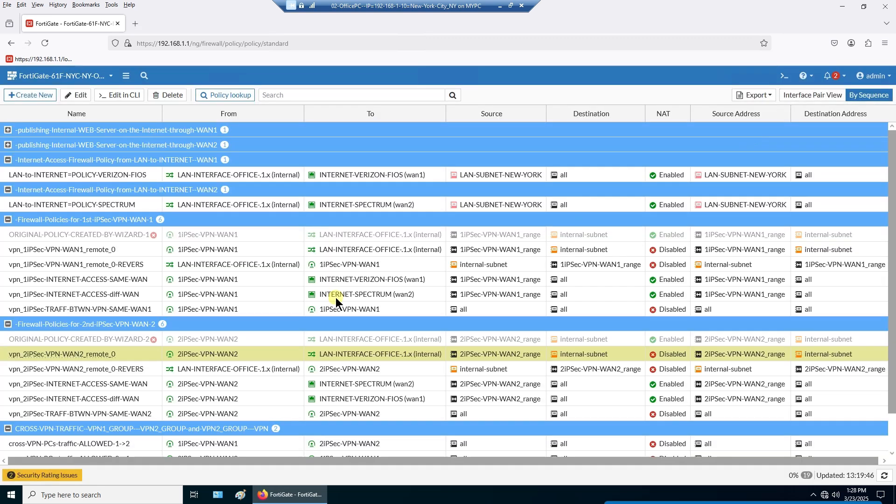
{"action": "left_click", "coordinate": [139, 369]}
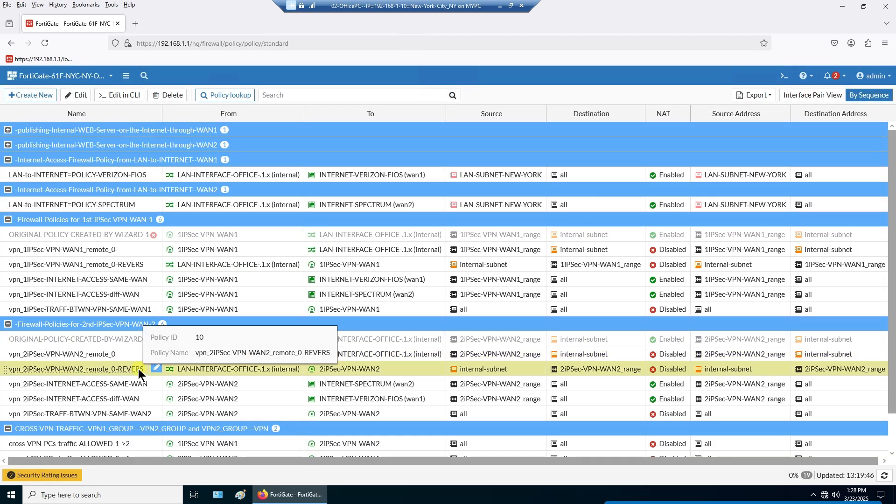
{"action": "right_click", "coordinate": [139, 369]}
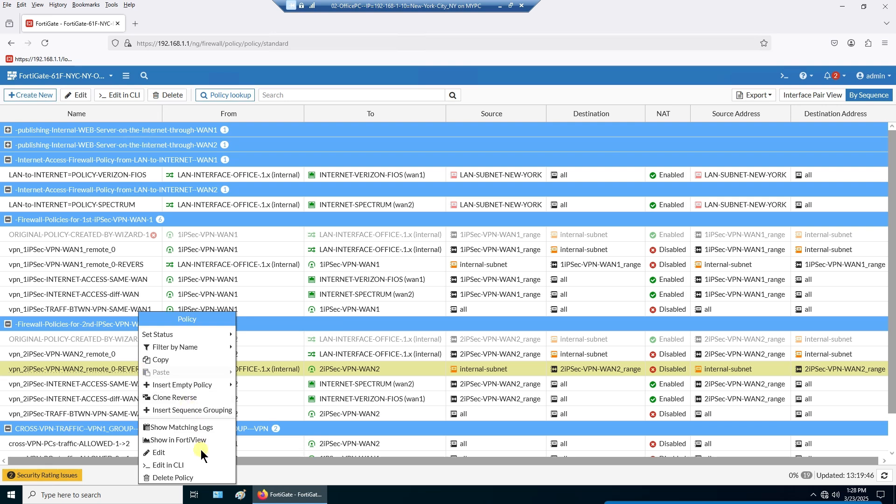
{"action": "left_click", "coordinate": [201, 468]}
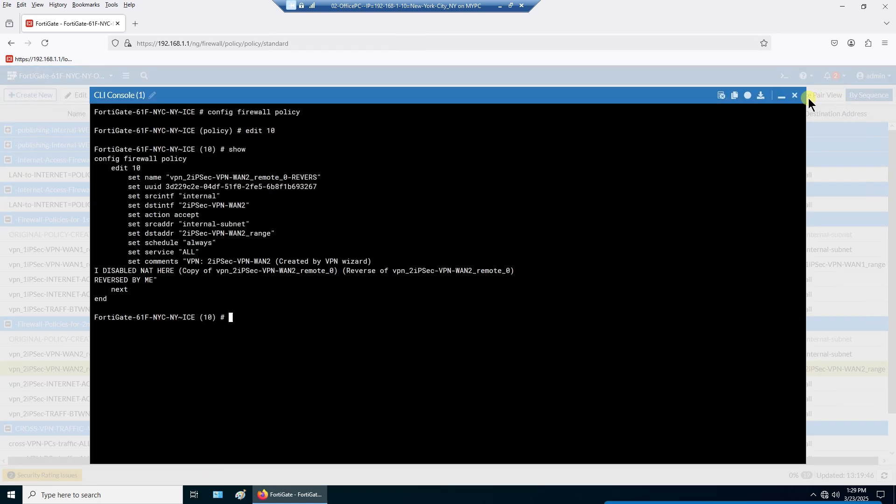
{"action": "left_click", "coordinate": [795, 95]}
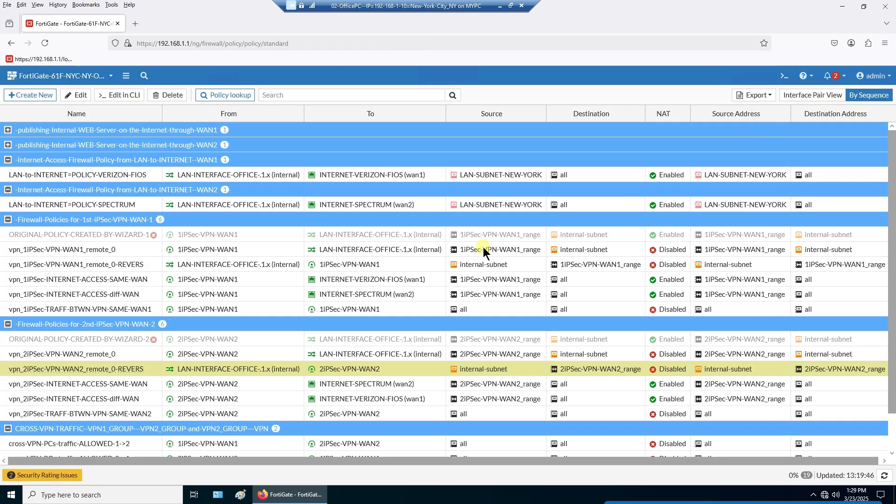
- View the CLI configurations of the WAN2 INTERNET-ACCESS-SAME-WAN and diff-WAN policies (12 and 14)
{"action": "left_click", "coordinate": [117, 385]}
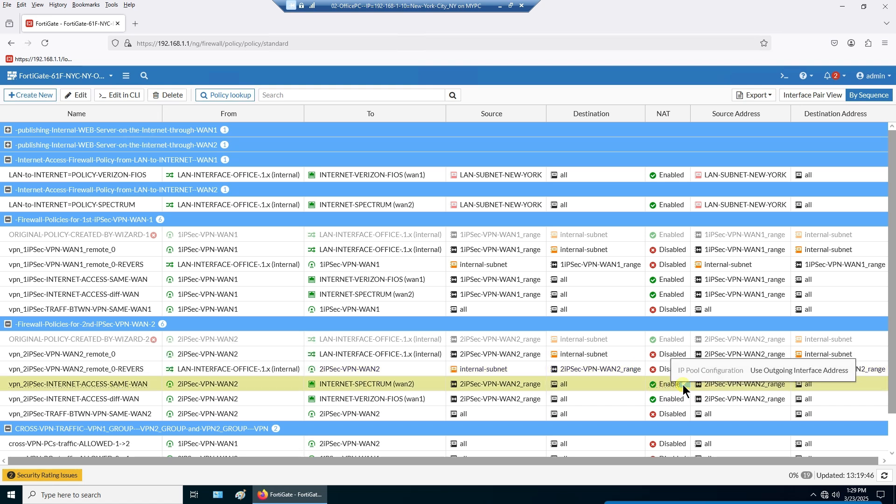
{"action": "right_click", "coordinate": [145, 384]}
{"action": "left_click", "coordinate": [197, 465]}
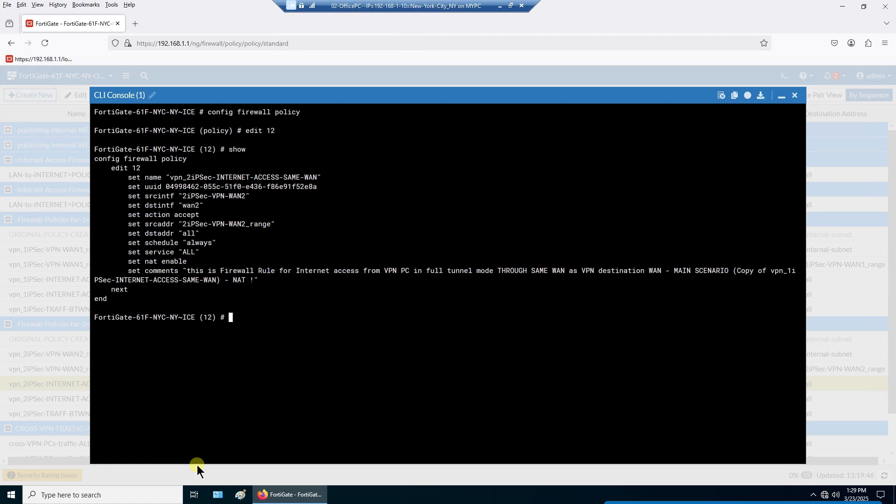
{"action": "left_click", "coordinate": [795, 95]}
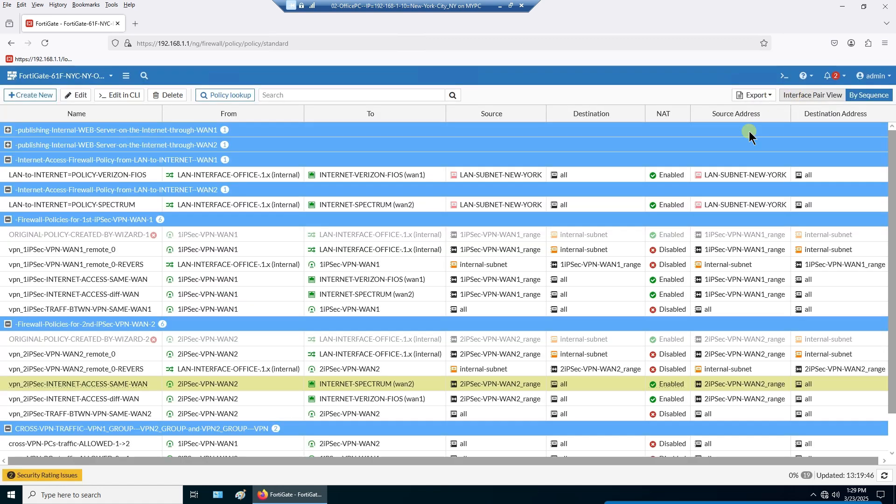
{"action": "left_click", "coordinate": [141, 399]}
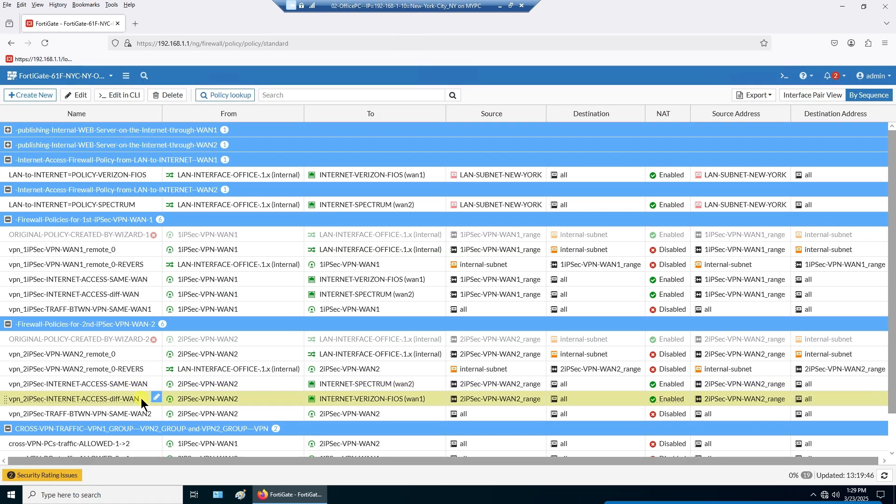
{"action": "right_click", "coordinate": [141, 399]}
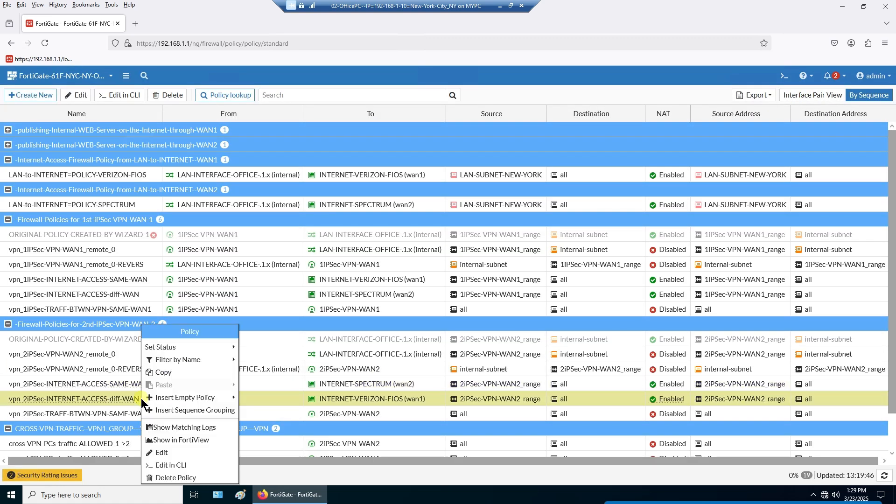
{"action": "left_click", "coordinate": [195, 464]}
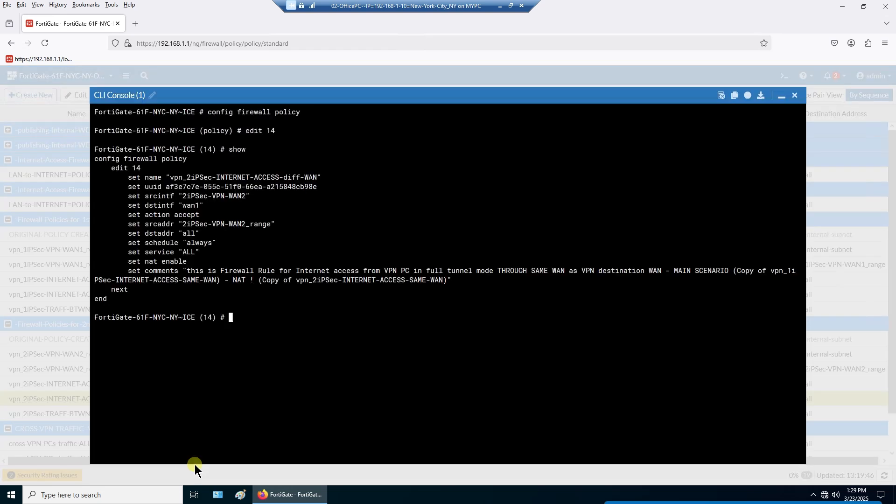
{"action": "left_click", "coordinate": [796, 96]}
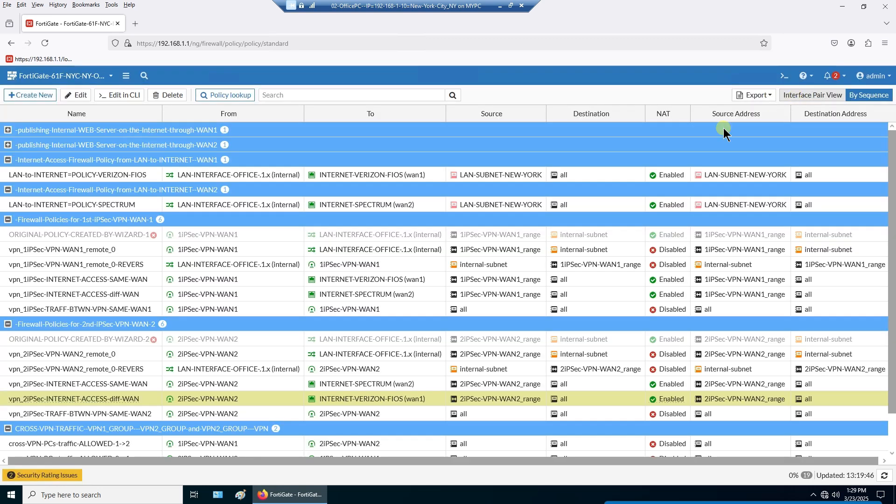
- View policy 16, vpn_2iPSec-TRAFF-BTWN-VPN-SAME-WAN2, in the CLI Console
{"action": "right_click", "coordinate": [131, 415]}
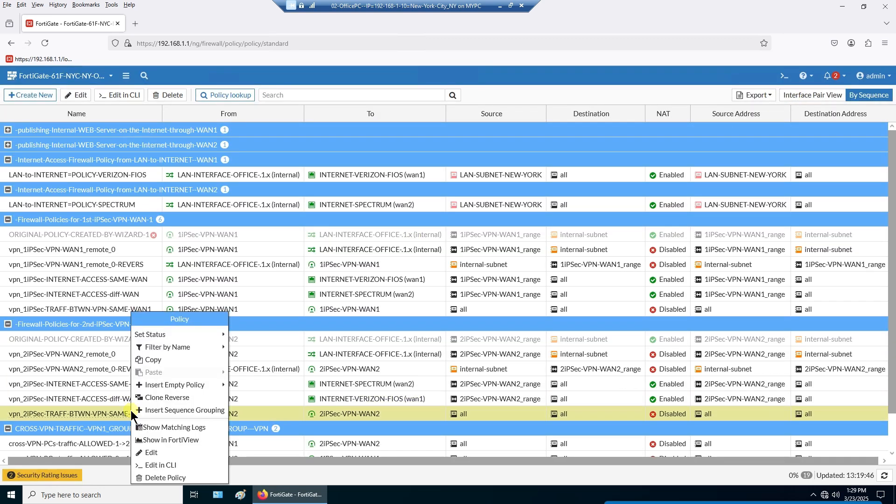
{"action": "left_click", "coordinate": [169, 466]}
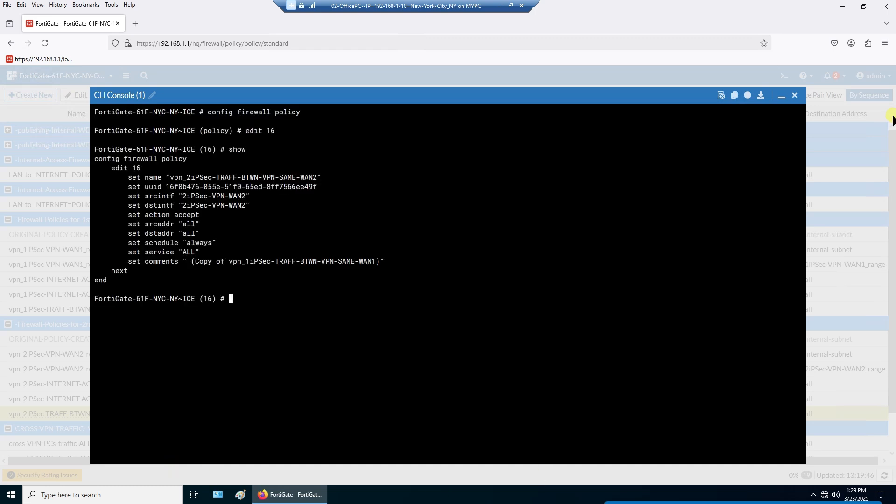
{"action": "left_click", "coordinate": [796, 94]}
- View the cross-VPN-PCs-traffic-ALLOWED-1->2 policy's configuration in the CLI
{"action": "scroll", "coordinate": [215, 388], "scroll_direction": "down", "scroll_amount": 2}
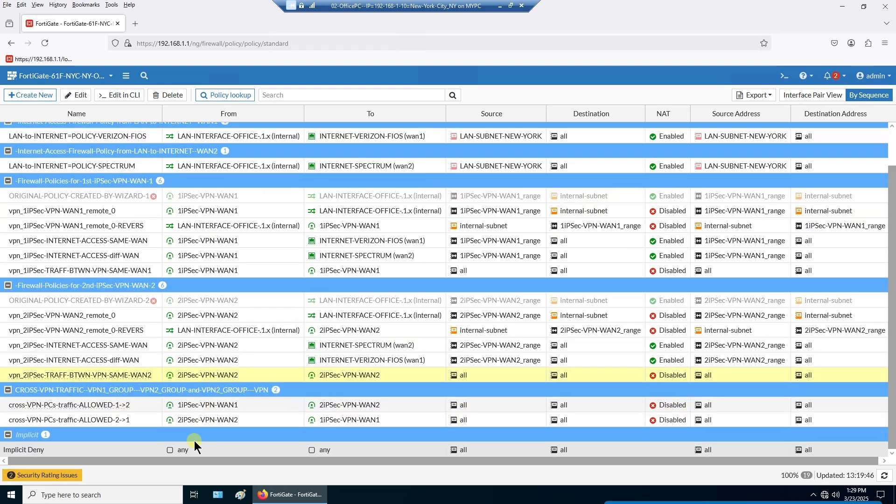
{"action": "left_click", "coordinate": [140, 406]}
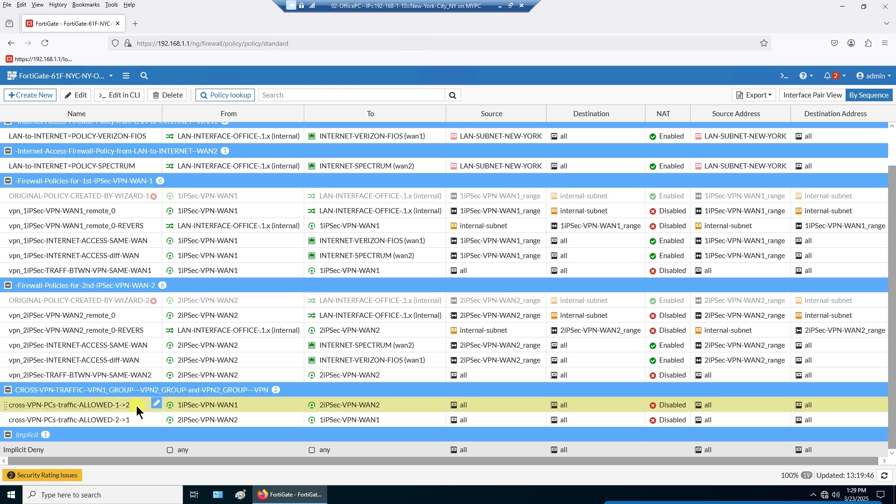
{"action": "right_click", "coordinate": [136, 405]}
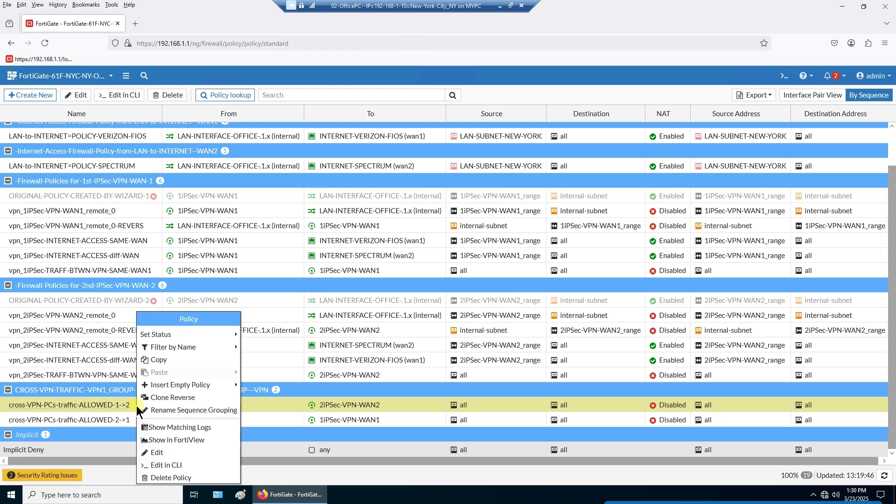
{"action": "left_click", "coordinate": [178, 465]}
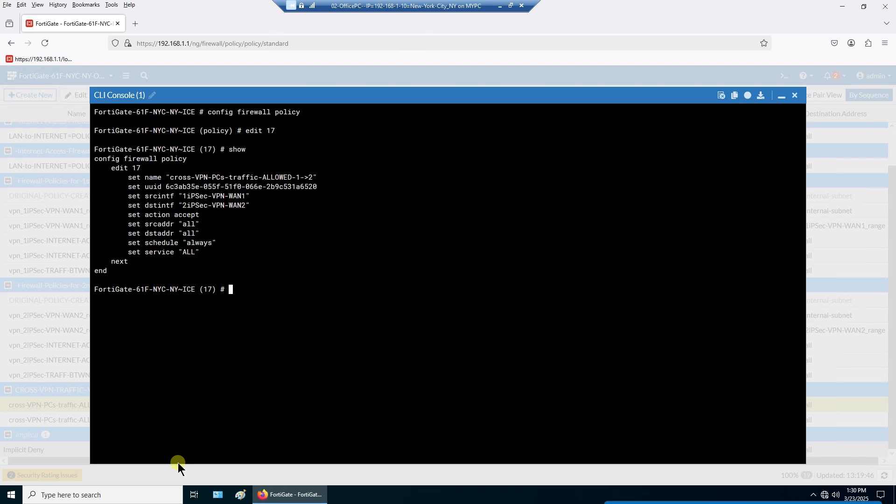
{"action": "left_click", "coordinate": [795, 95]}
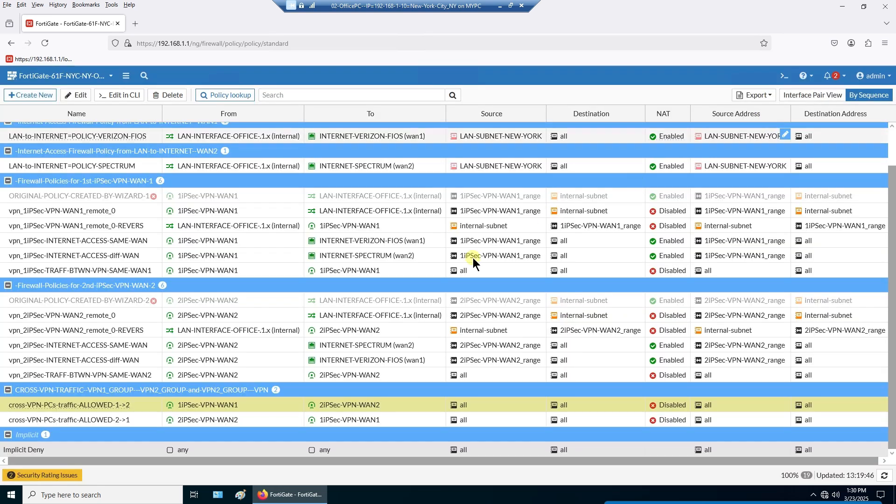
- View the cross-VPN-PCs-traffic-ALLOWED-2->1 policy's configuration in the CLI
{"action": "left_click", "coordinate": [142, 417]}
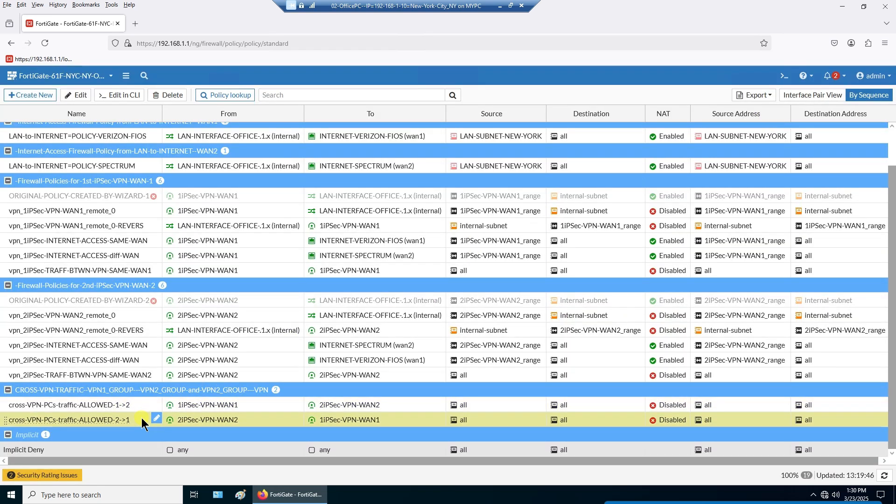
{"action": "right_click", "coordinate": [143, 422]}
{"action": "left_click", "coordinate": [184, 465]}
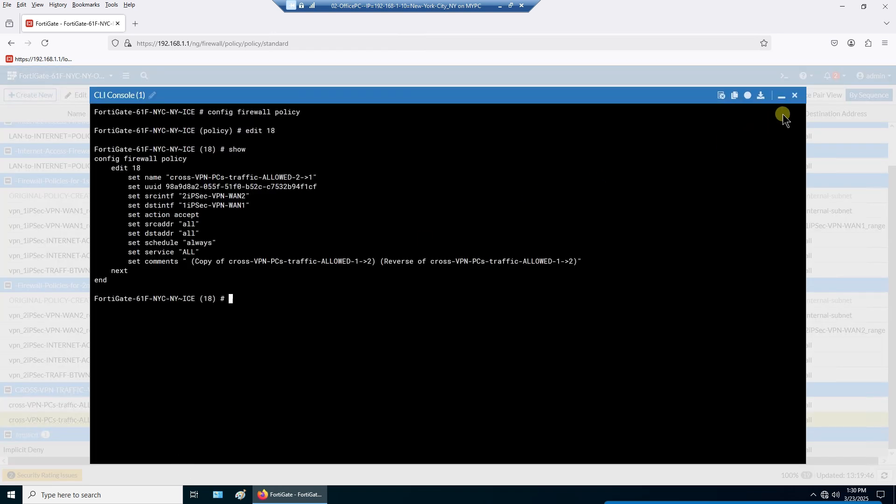
{"action": "left_click", "coordinate": [796, 95]}
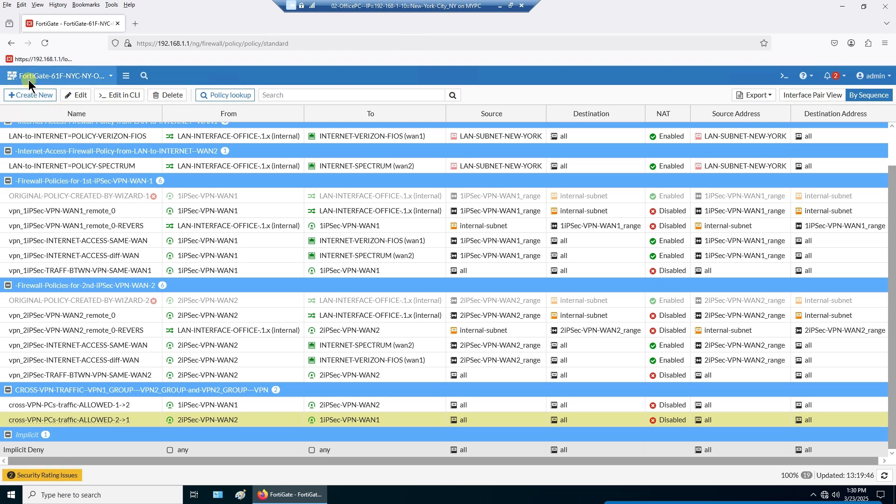
- Restore the navigation menu beside the policy list and minimize the remote VM session
{"action": "left_click", "coordinate": [126, 77]}
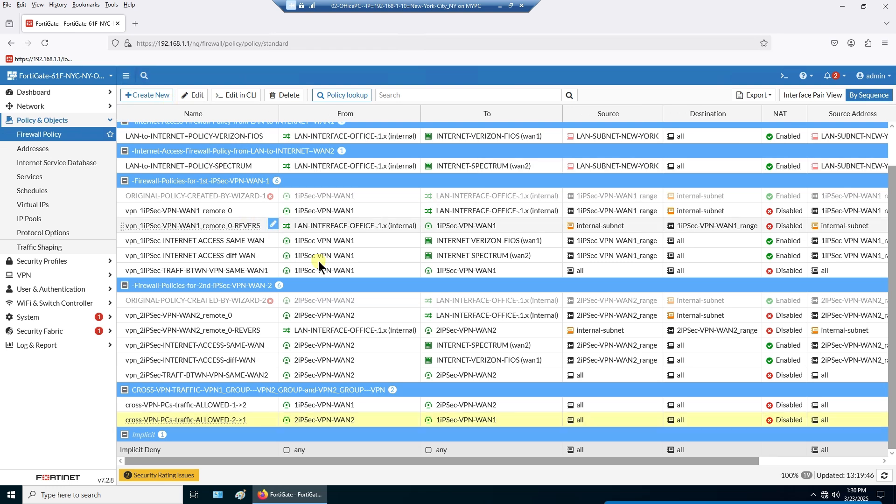
{"action": "scroll", "coordinate": [321, 263], "scroll_direction": "up", "scroll_amount": 2}
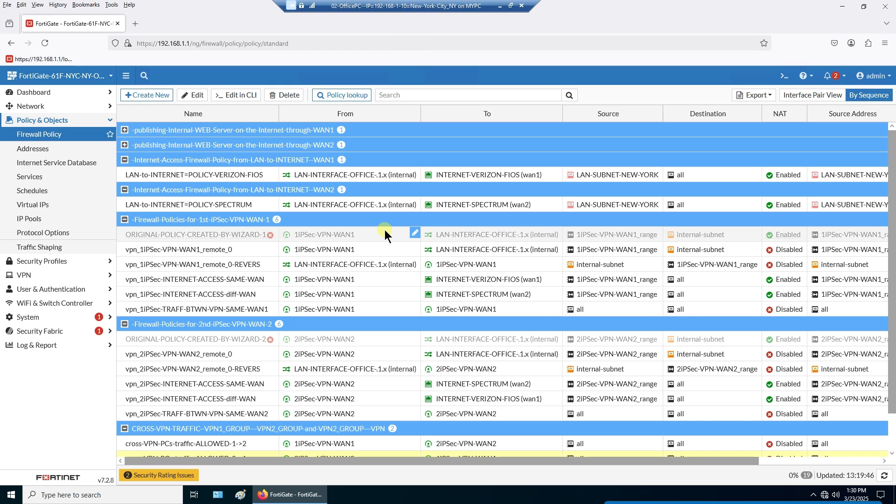
{"action": "left_click", "coordinate": [501, 7]}
- Tuck the screen recorder's controls out of the way, then return to the office PC VM
{"action": "left_click", "coordinate": [794, 493]}
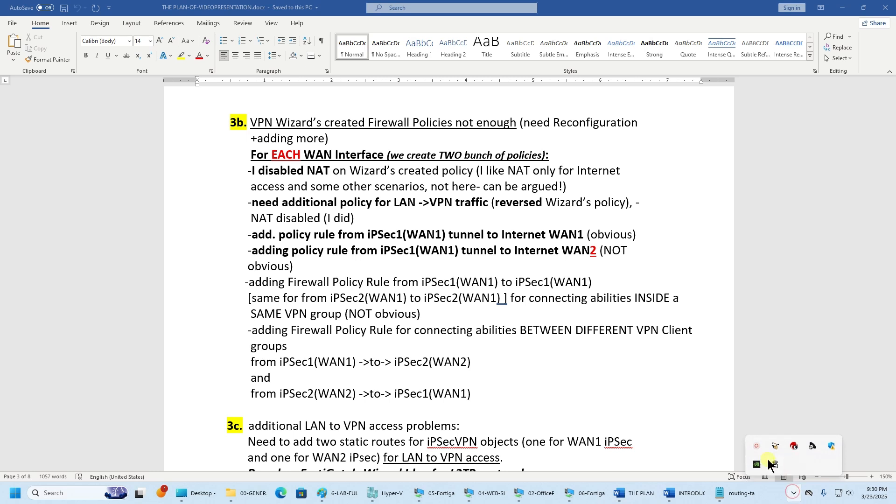
{"action": "left_click", "coordinate": [757, 444]}
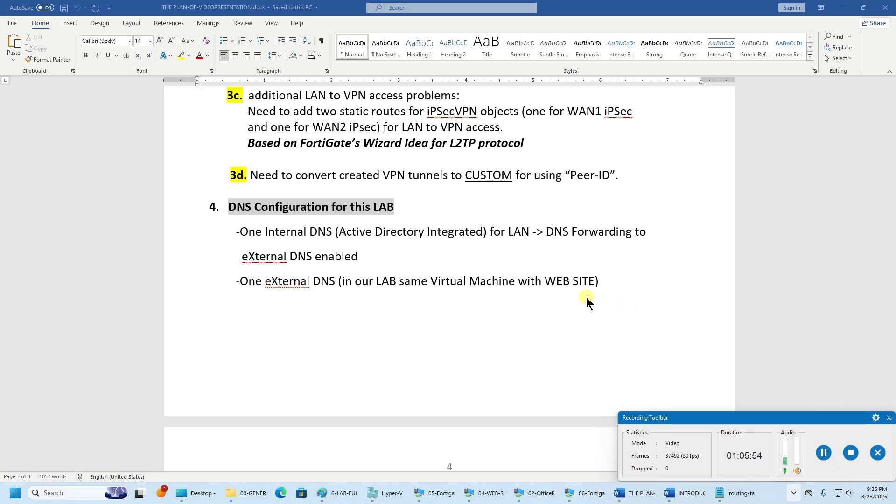
{"action": "left_click_drag", "start_coordinate": [784, 421], "coordinate": [787, 499]}
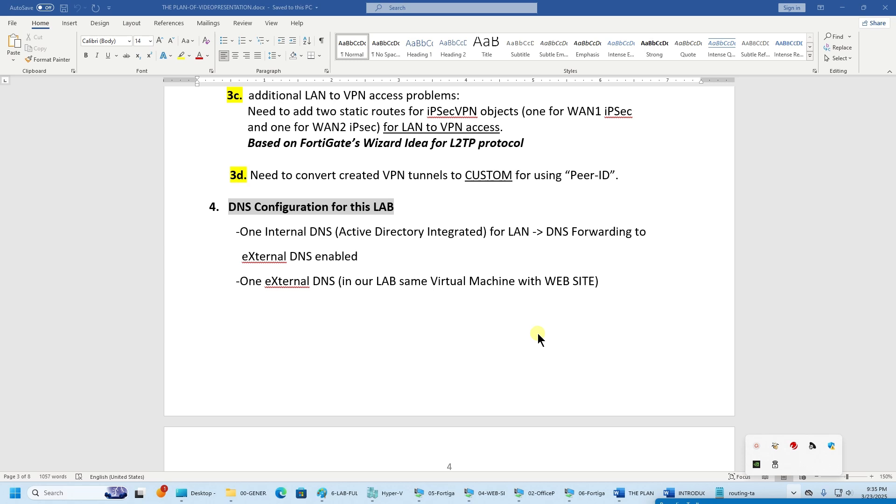
{"action": "left_click", "coordinate": [544, 491]}
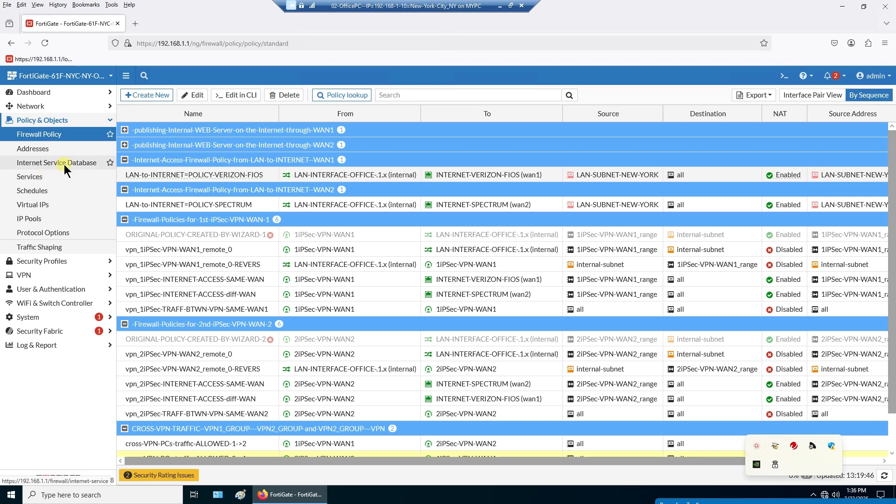
- Open Network > Static Routes and select the 192.168.253.0/24 and 192.168.254.0/24 routes
{"action": "left_click", "coordinate": [52, 108]}
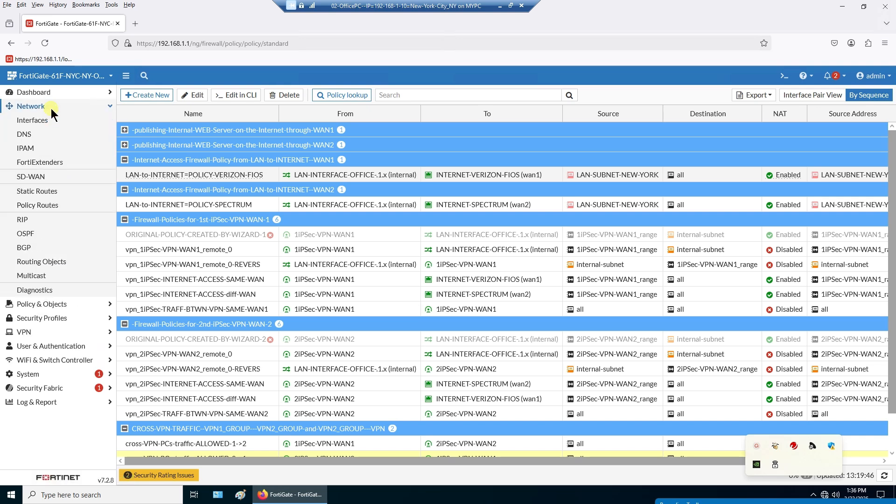
{"action": "left_click", "coordinate": [46, 192]}
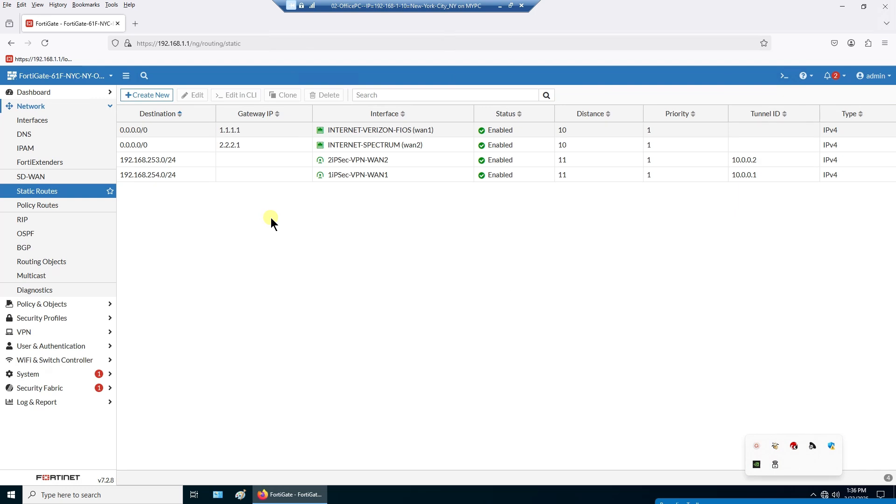
{"action": "left_click", "coordinate": [200, 163]}
{"action": "left_click", "coordinate": [201, 173], "text": "ctrl"}
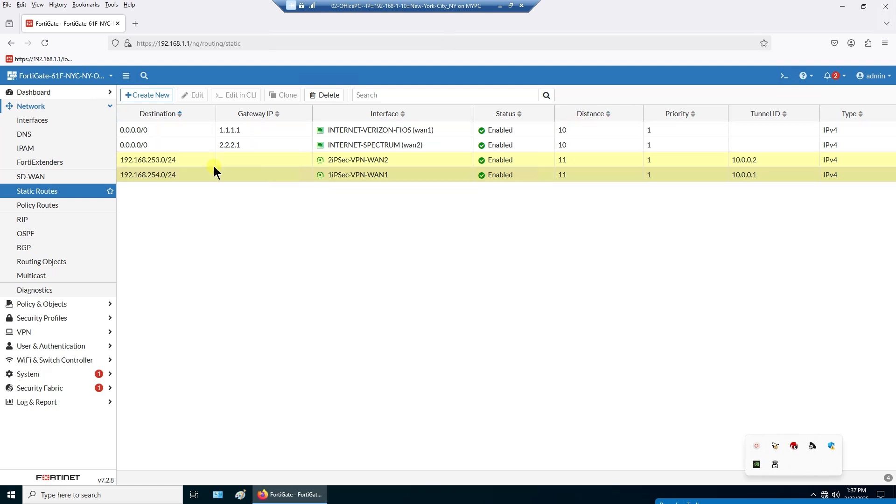
- Compare the 192.168.253.0/24 and 192.168.254.0/24 VPN routes by selecting each in turn
{"action": "left_click", "coordinate": [198, 164]}
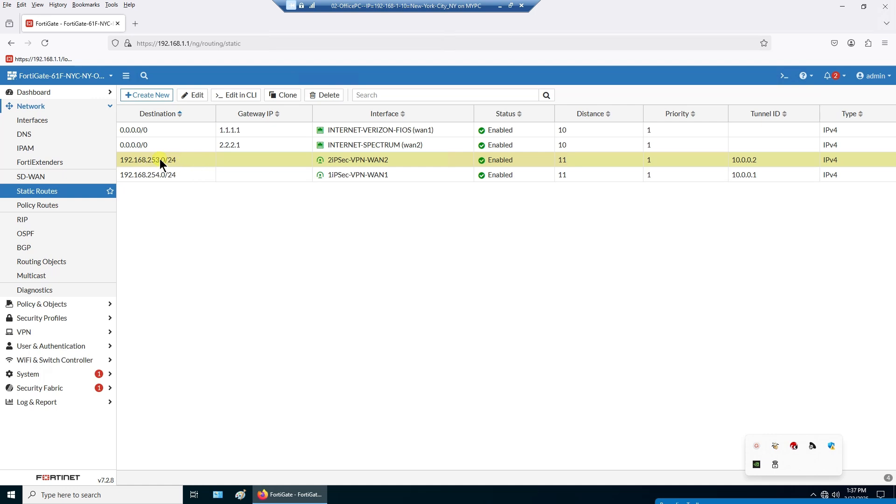
{"action": "mouse_move", "coordinate": [381, 163]}
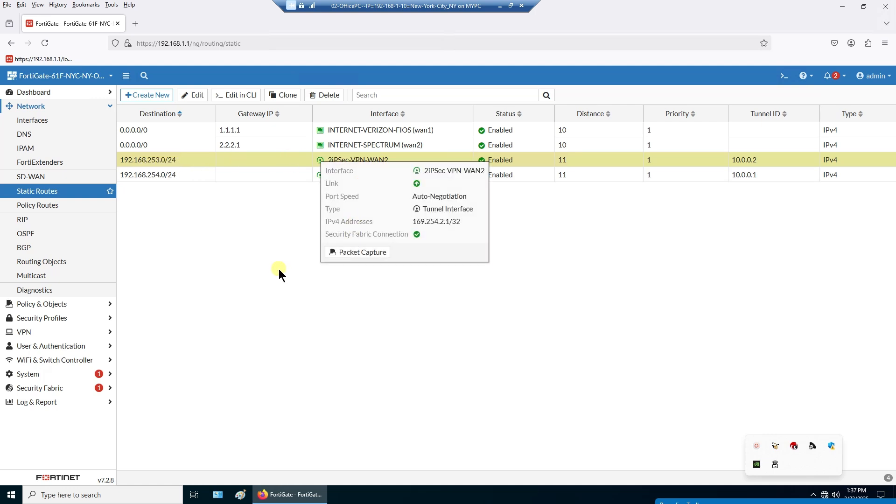
{"action": "left_click", "coordinate": [192, 178]}
{"action": "left_click", "coordinate": [198, 159]}
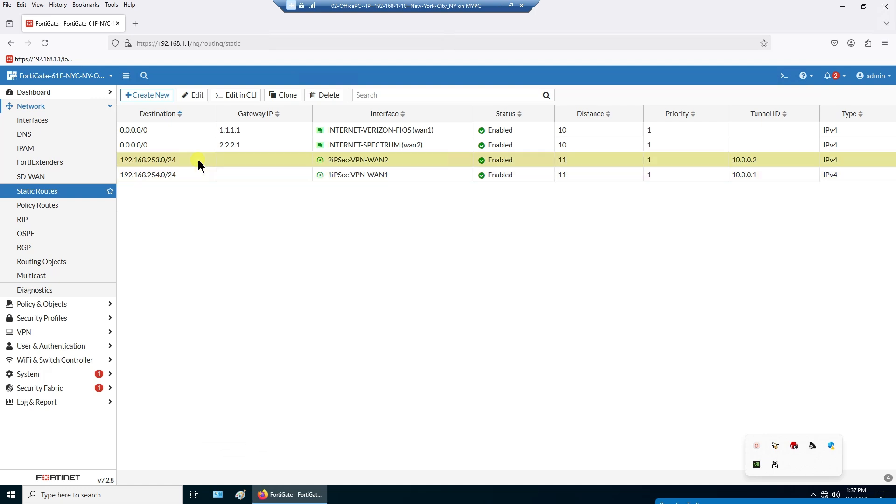
{"action": "left_click", "coordinate": [201, 173]}
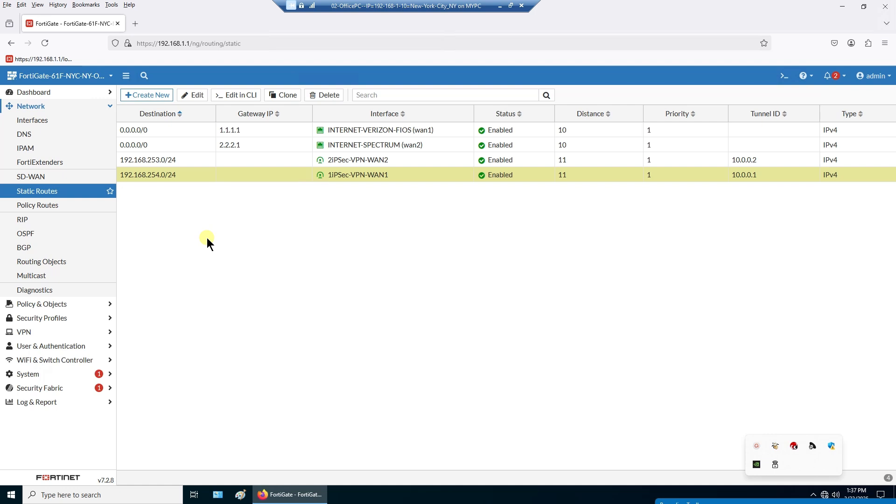
{"action": "left_click", "coordinate": [192, 161]}
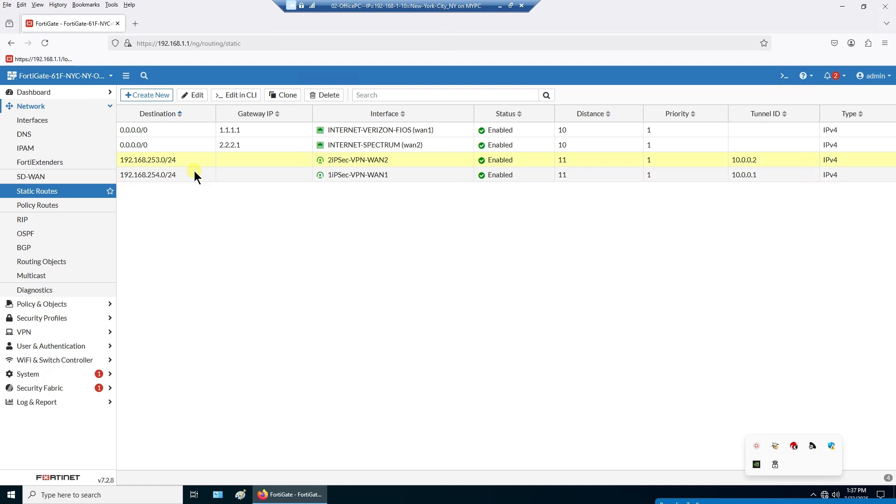
{"action": "left_click", "coordinate": [194, 175]}
{"action": "left_click", "coordinate": [195, 177]}
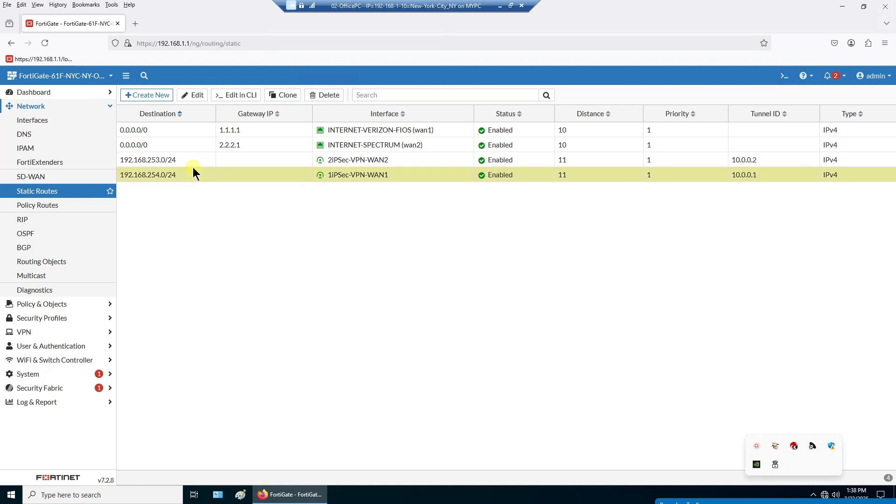
{"action": "left_click", "coordinate": [193, 164]}
{"action": "left_click", "coordinate": [192, 174]}
{"action": "left_click", "coordinate": [189, 162]}
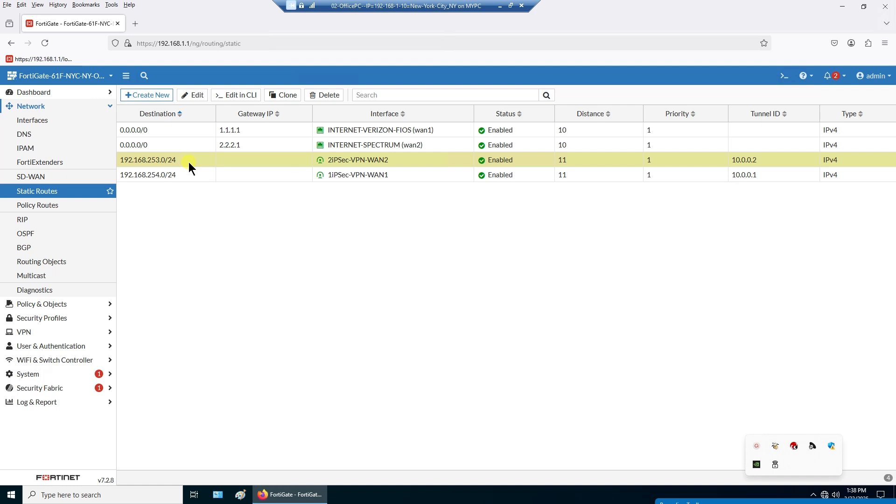
{"action": "left_click", "coordinate": [191, 172]}
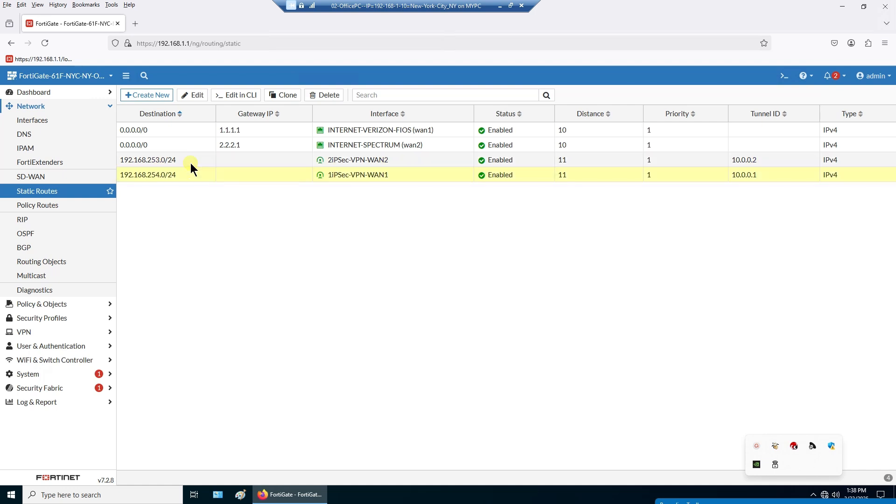
{"action": "left_click", "coordinate": [190, 164]}
{"action": "left_click", "coordinate": [192, 161]}
{"action": "left_click", "coordinate": [195, 178]}
{"action": "left_click", "coordinate": [192, 164]}
{"action": "left_click", "coordinate": [198, 174]}
{"action": "left_click", "coordinate": [196, 161]}
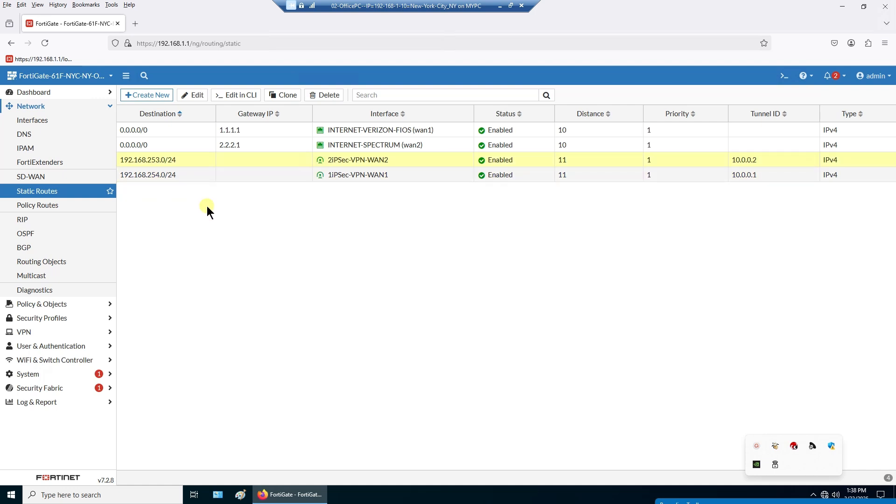
- Disable the 192.168.253.0/24 and 192.168.254.0/24 static routes
{"action": "right_click", "coordinate": [195, 158]}
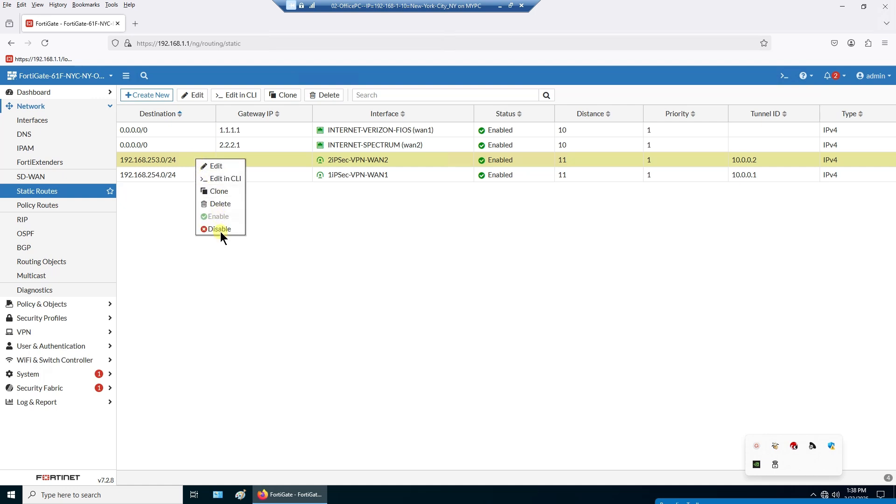
{"action": "left_click", "coordinate": [220, 229]}
{"action": "right_click", "coordinate": [194, 178]}
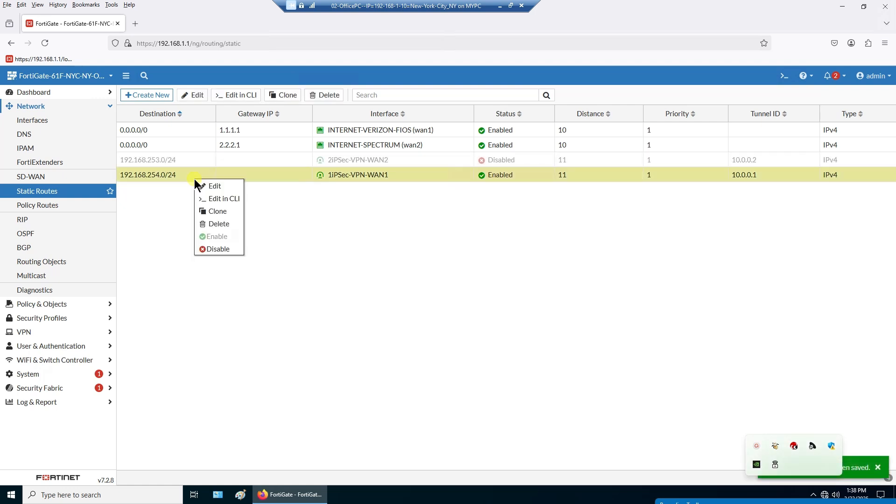
{"action": "left_click", "coordinate": [218, 248]}
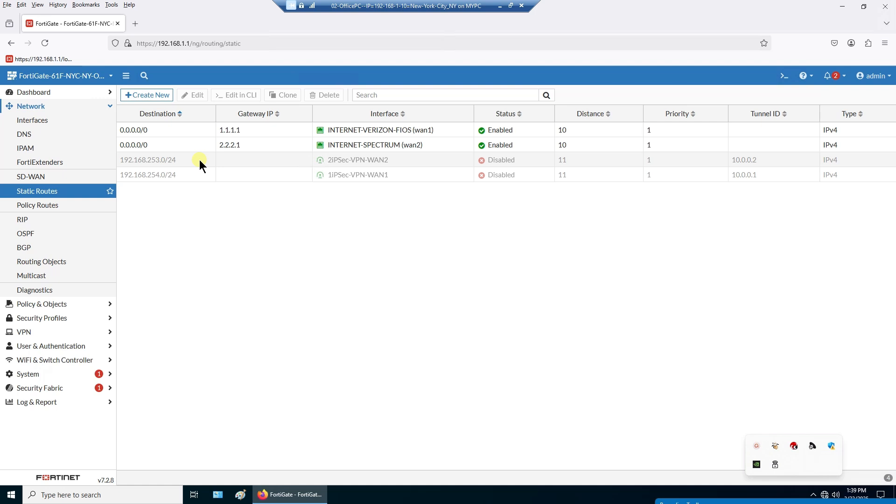
- Re-enable both VPN routes together and compare them against the wan2 default route
{"action": "left_click", "coordinate": [200, 160]}
{"action": "left_click", "coordinate": [203, 172], "text": "shift"}
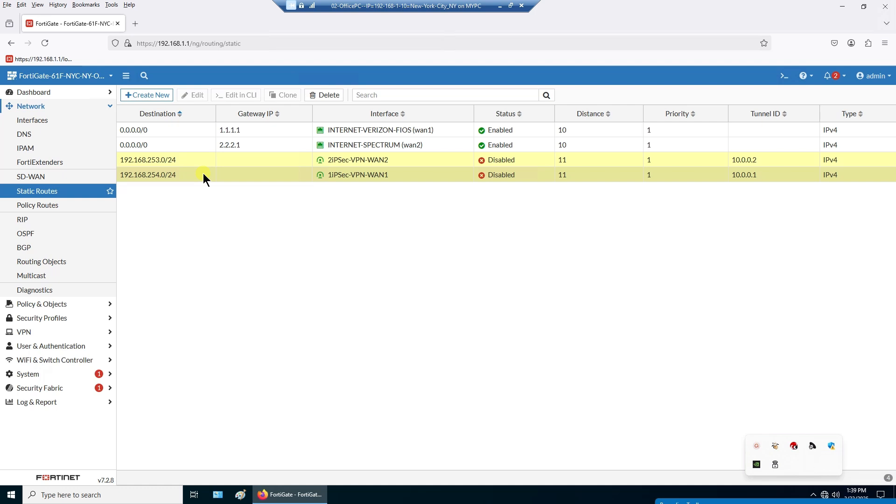
{"action": "right_click", "coordinate": [203, 173]}
{"action": "left_click", "coordinate": [237, 229]}
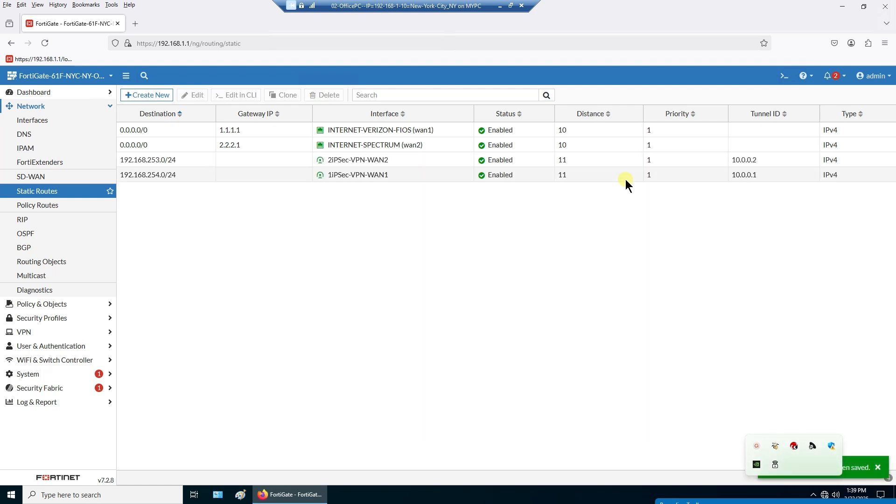
{"action": "left_click", "coordinate": [587, 162]}
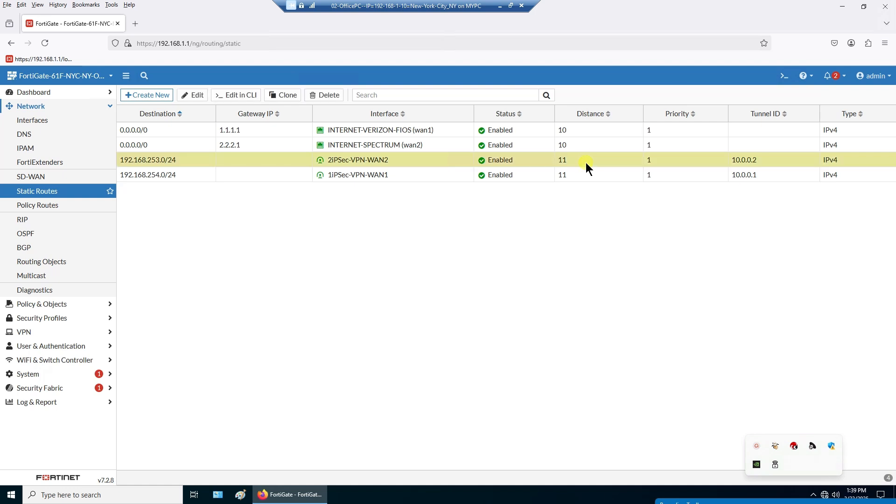
{"action": "left_click", "coordinate": [581, 145]}
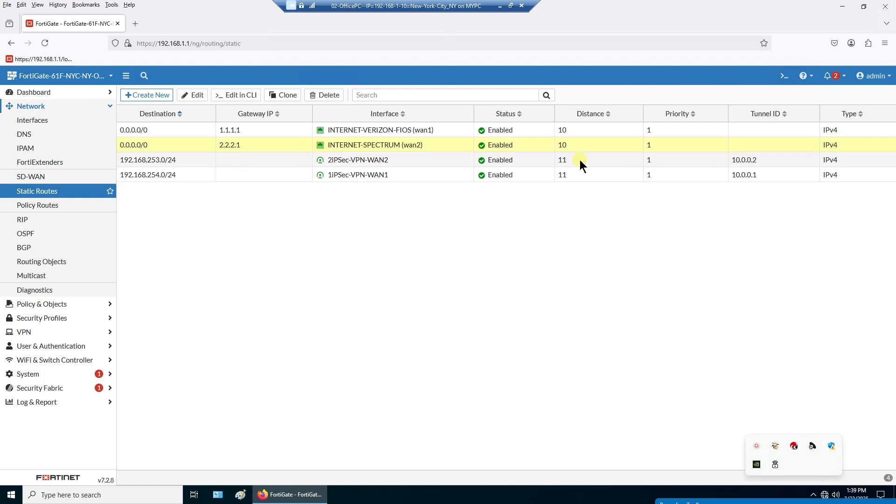
{"action": "left_click", "coordinate": [580, 159]}
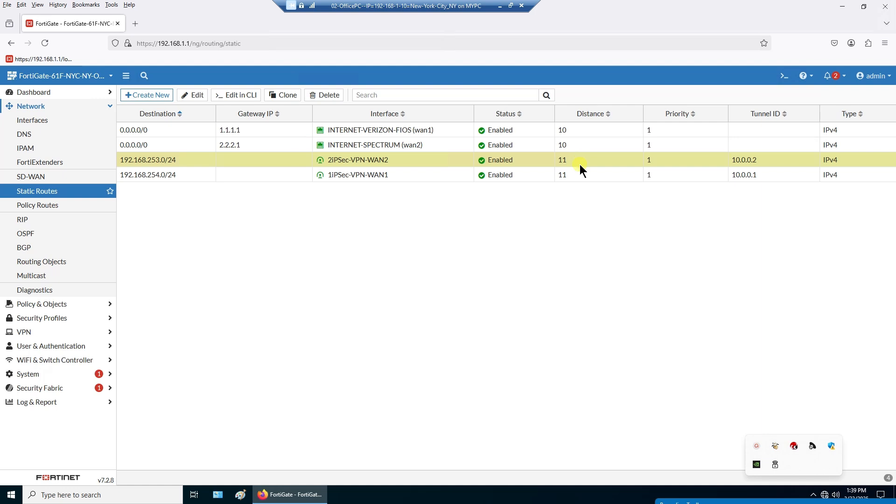
- Try distance 10 on the 192.168.253.0/24 route, then cancel, keeping 11
{"action": "double_click", "coordinate": [577, 160]}
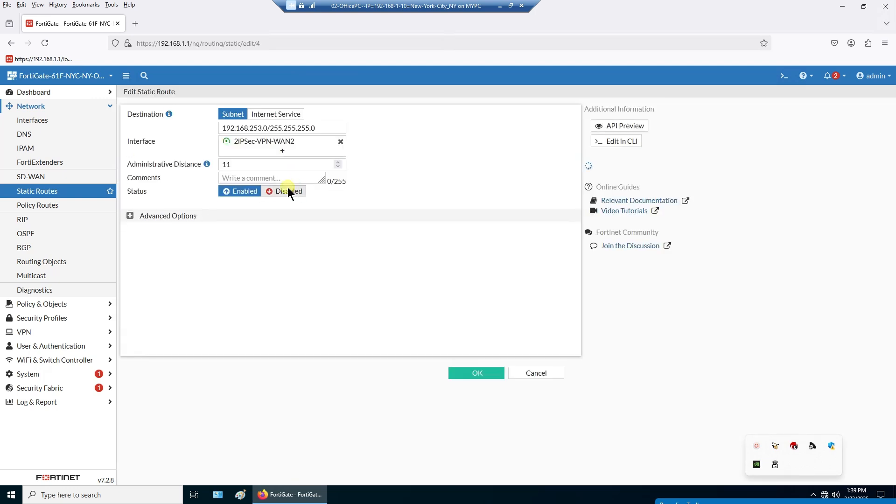
{"action": "left_click_drag", "start_coordinate": [251, 166], "coordinate": [144, 155]}
{"action": "type", "text": "1"}
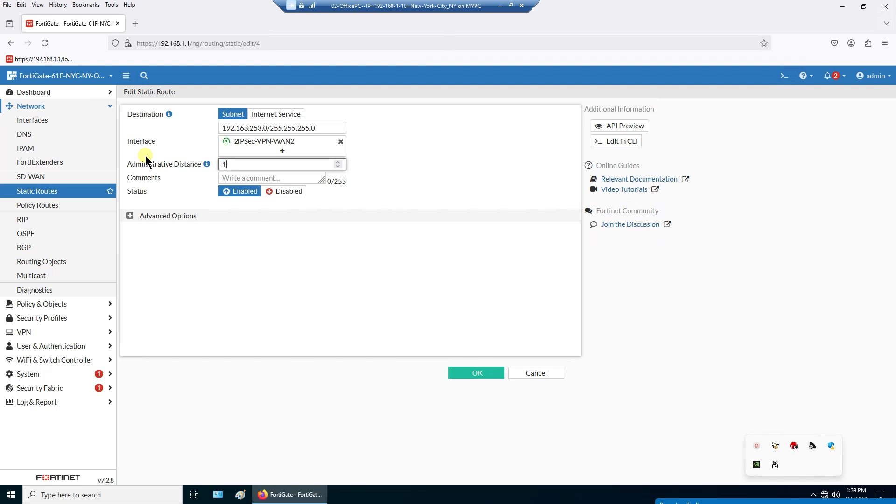
{"action": "type", "text": "0"}
{"action": "left_click", "coordinate": [130, 216]}
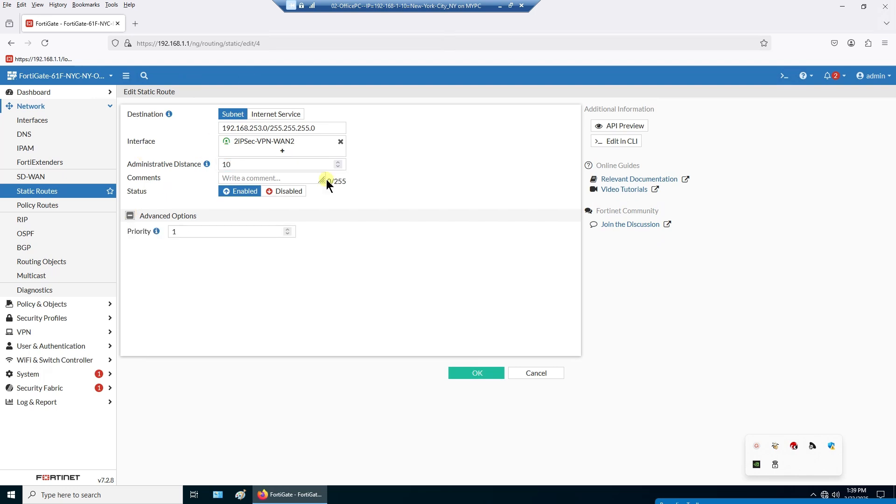
{"action": "left_click", "coordinate": [531, 374]}
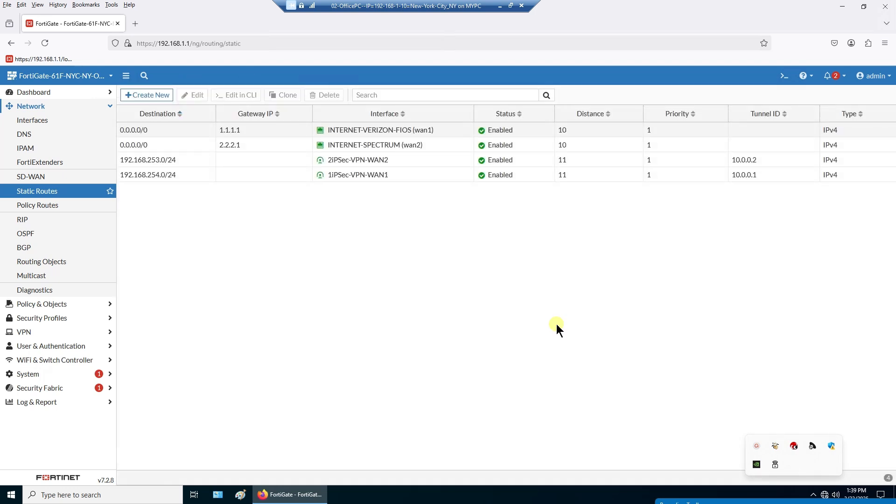
- Try distance 10 on the 192.168.254.0/24 route, cancel, and minimize the VM
{"action": "left_click", "coordinate": [584, 174]}
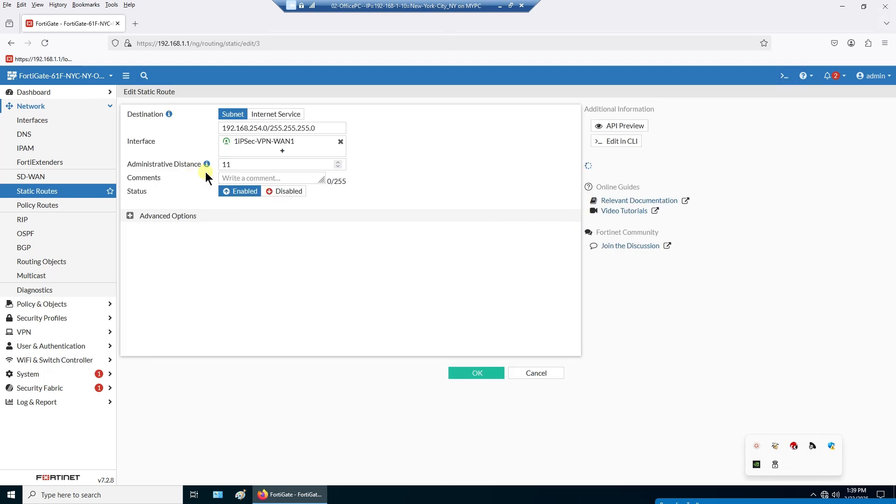
{"action": "double_click", "coordinate": [234, 165]}
{"action": "type", "text": "10"}
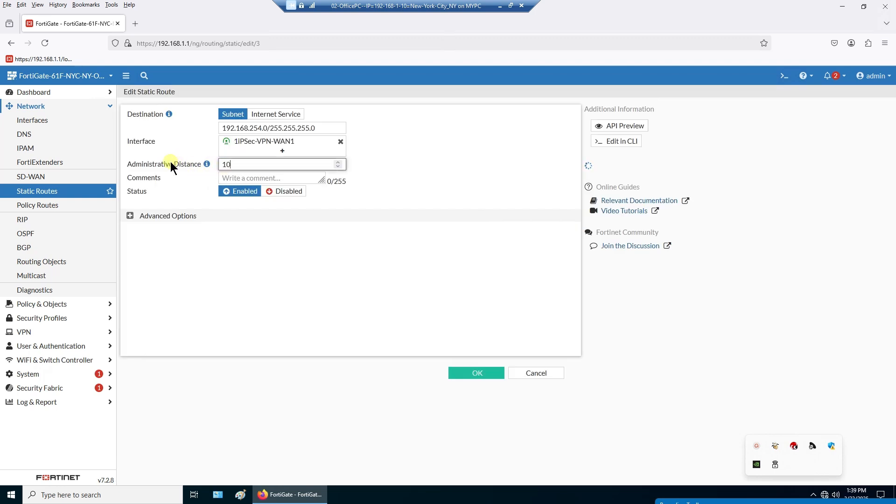
{"action": "left_click", "coordinate": [130, 217]}
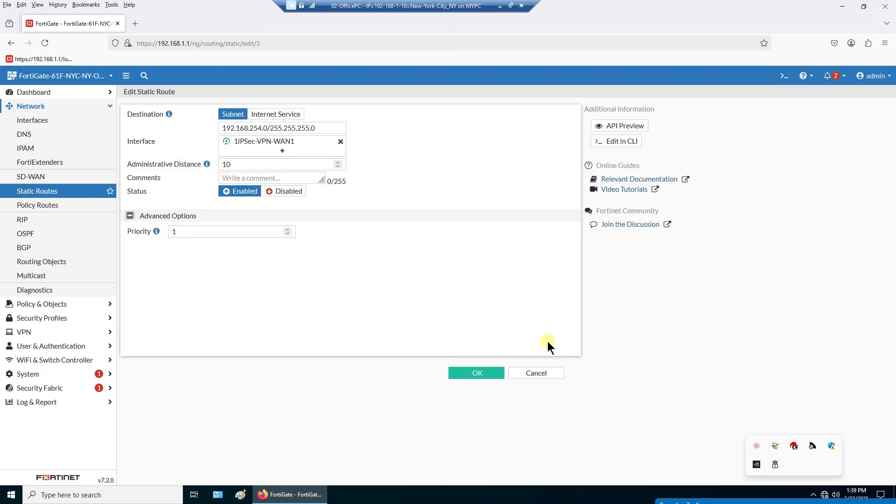
{"action": "left_click", "coordinate": [557, 375]}
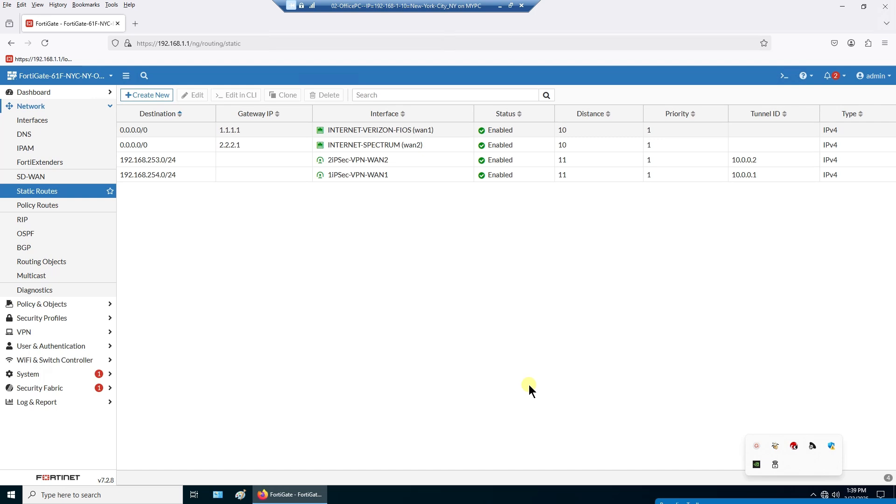
{"action": "left_click", "coordinate": [500, 6]}
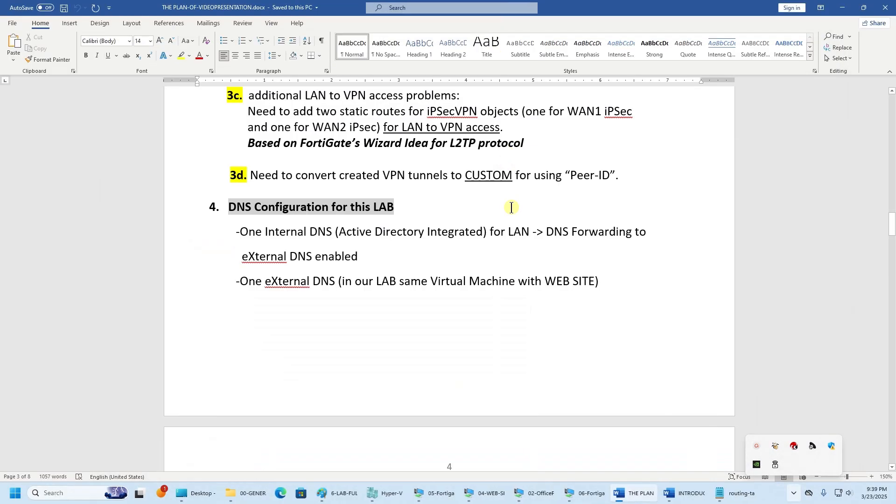
- Scroll up through the plan's static-route notes, then return to the 02-OfficePC VM
{"action": "scroll", "coordinate": [479, 316], "scroll_direction": "up", "scroll_amount": 3}
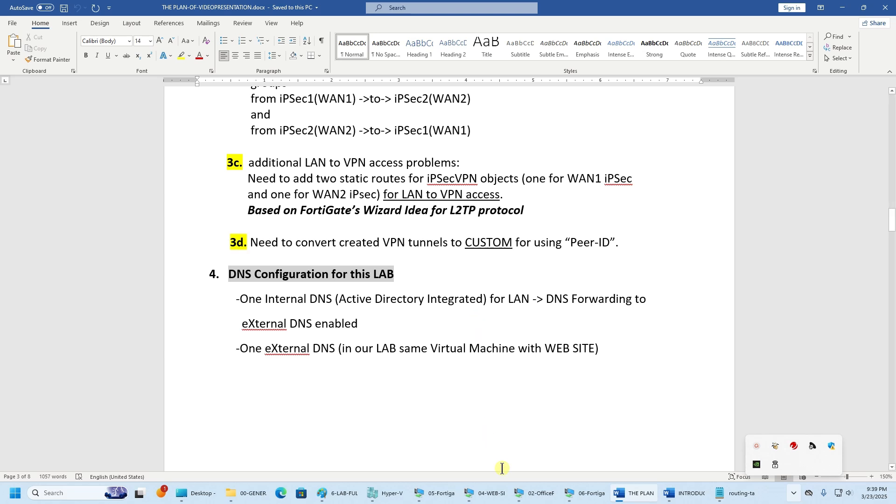
{"action": "left_click", "coordinate": [469, 380]}
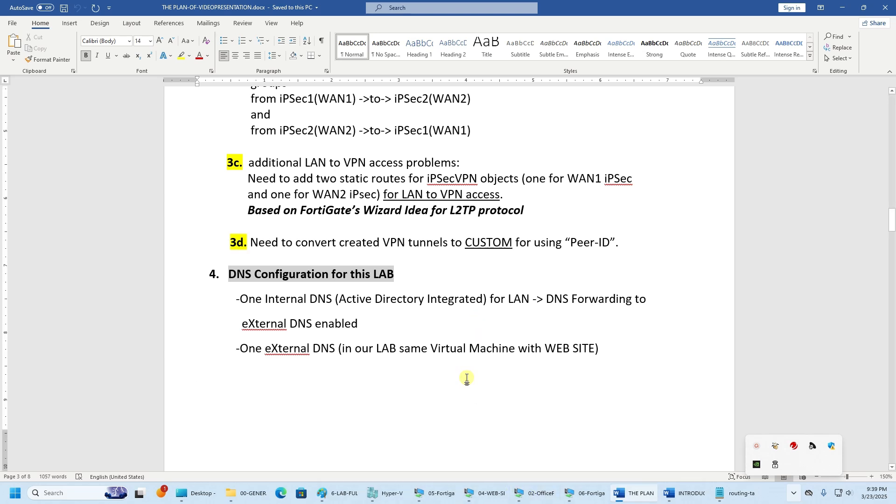
{"action": "left_click", "coordinate": [537, 494]}
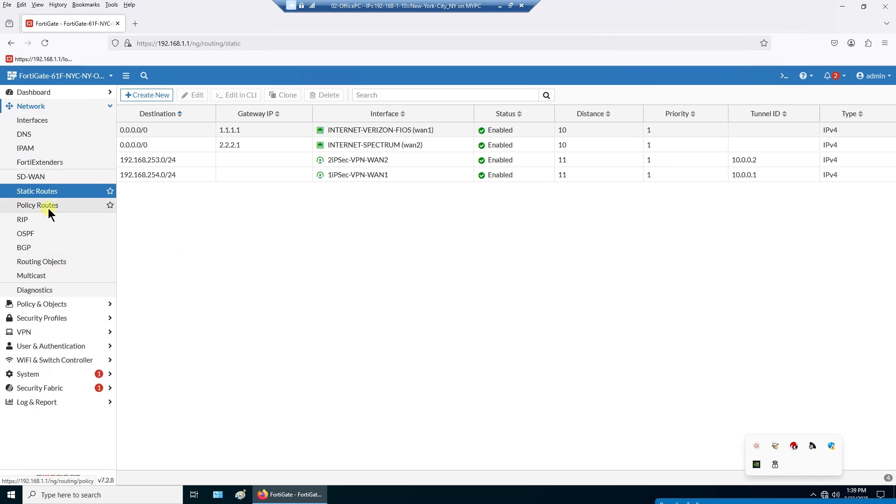
- Glance at the VPN IPsec Wizard, then open the IPsec Tunnels list with the WAN1 and WAN2 tunnels
{"action": "left_click", "coordinate": [46, 335]}
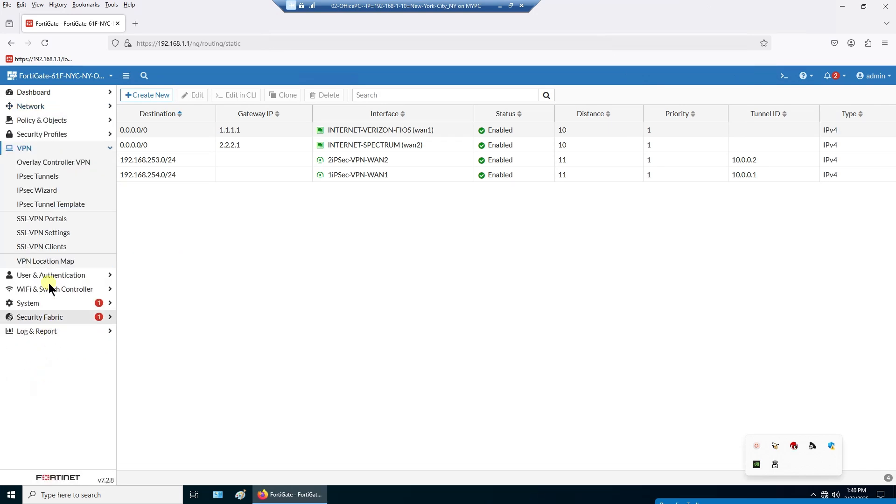
{"action": "left_click", "coordinate": [49, 192]}
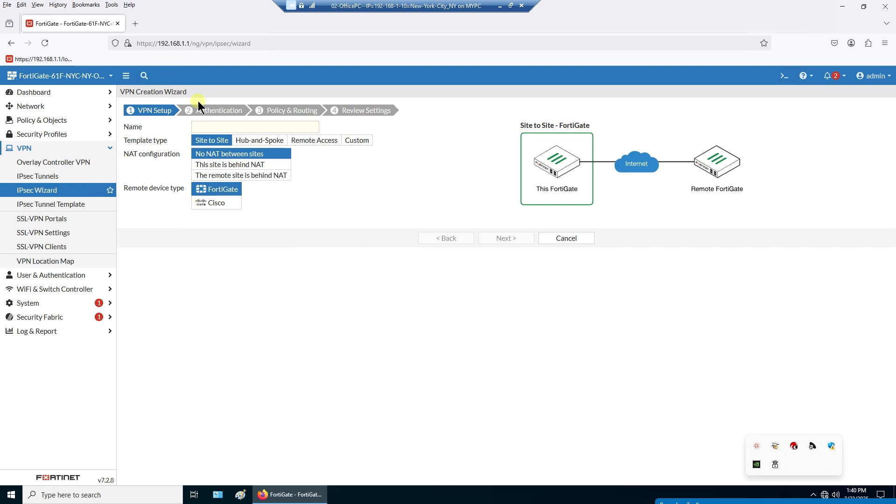
{"action": "left_click_drag", "start_coordinate": [195, 92], "coordinate": [121, 94]}
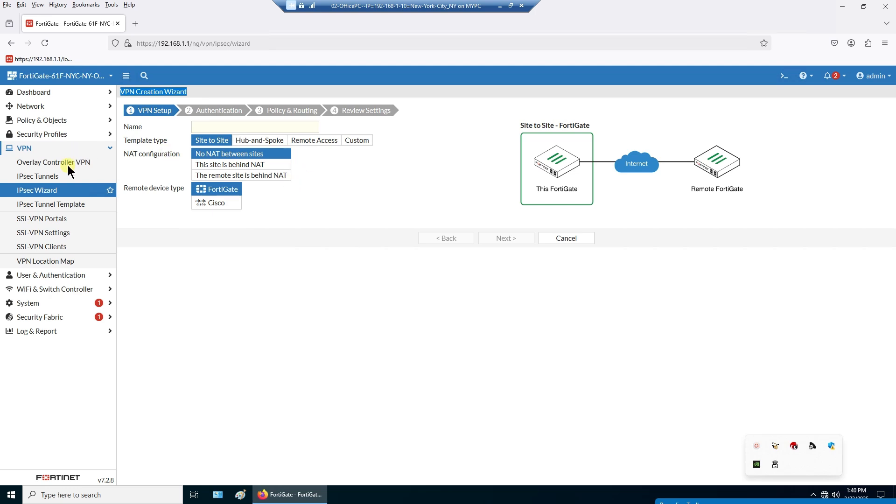
{"action": "left_click", "coordinate": [53, 179]}
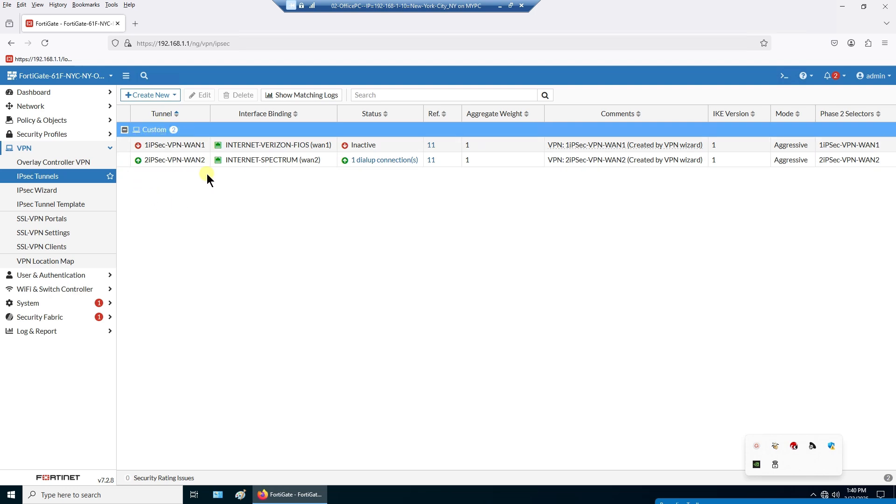
- Confirm the 1iPSec-VPN-WAN1 tunnel's authentication uses peer ID wan1ipsec
{"action": "left_click", "coordinate": [190, 144]}
{"action": "double_click", "coordinate": [189, 144]}
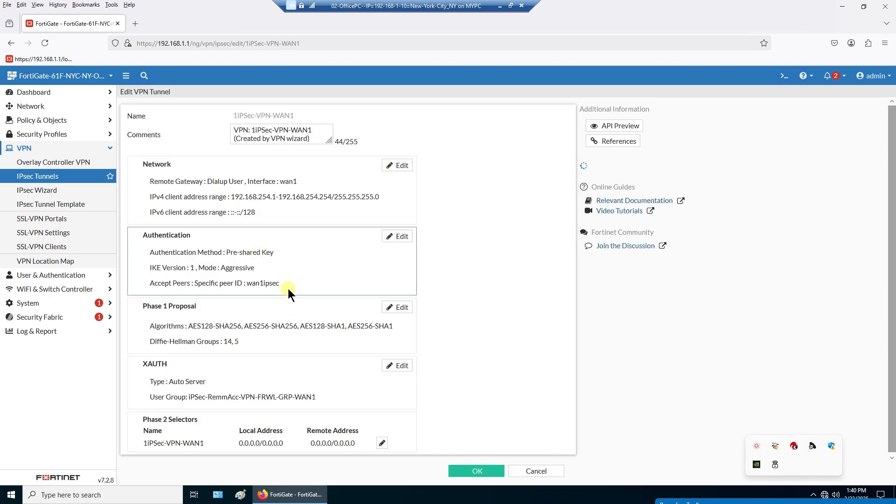
{"action": "left_click_drag", "start_coordinate": [281, 286], "coordinate": [218, 287]}
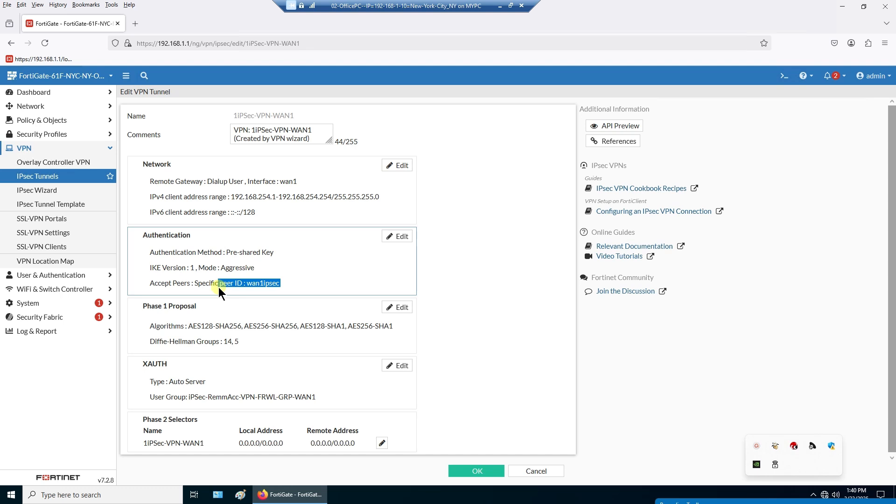
{"action": "left_click", "coordinate": [220, 287]}
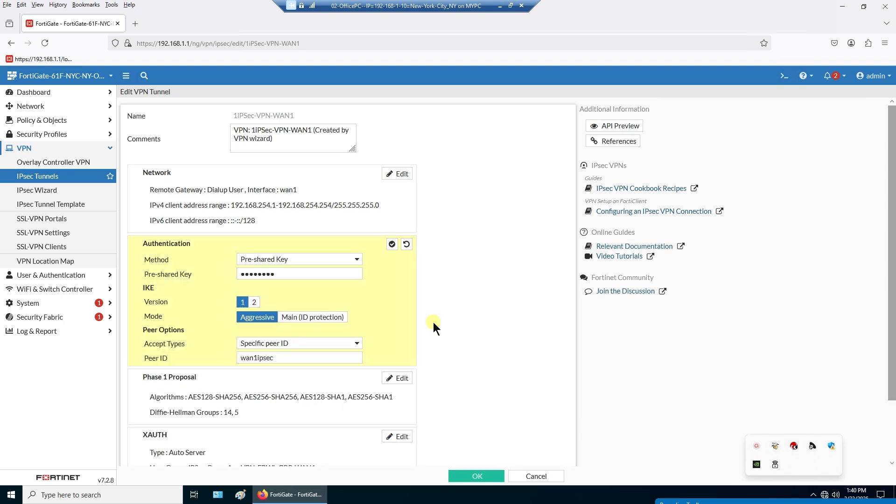
{"action": "left_click_drag", "start_coordinate": [296, 117], "coordinate": [233, 116]}
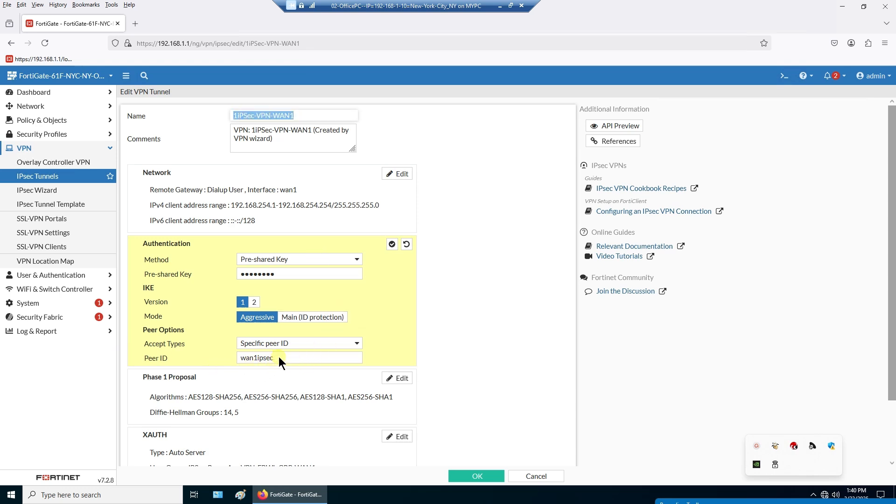
{"action": "left_click_drag", "start_coordinate": [279, 357], "coordinate": [223, 359]}
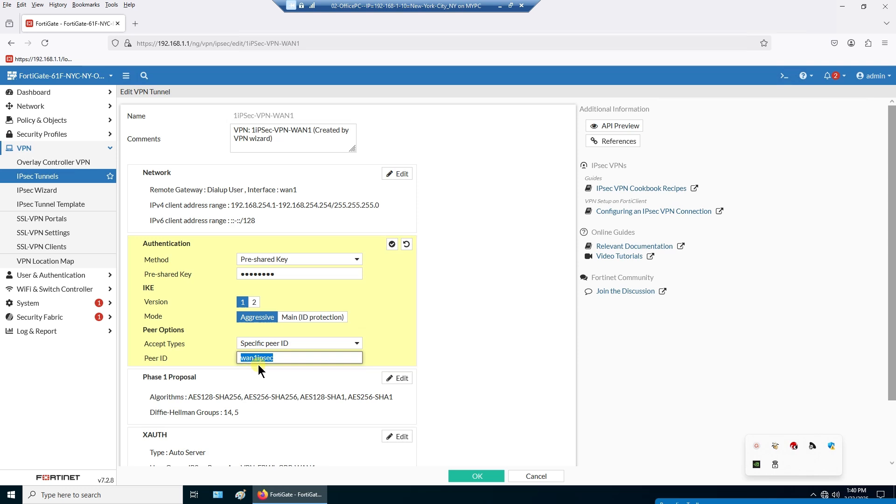
{"action": "left_click", "coordinate": [49, 177]}
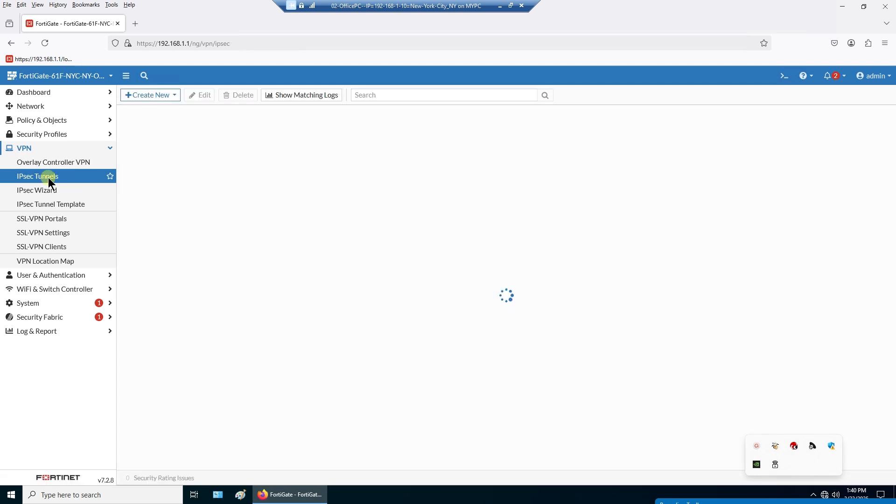
- Confirm the 2iPSec-VPN-WAN2 tunnel's authentication uses peer ID wan2ipsec
{"action": "double_click", "coordinate": [163, 163]}
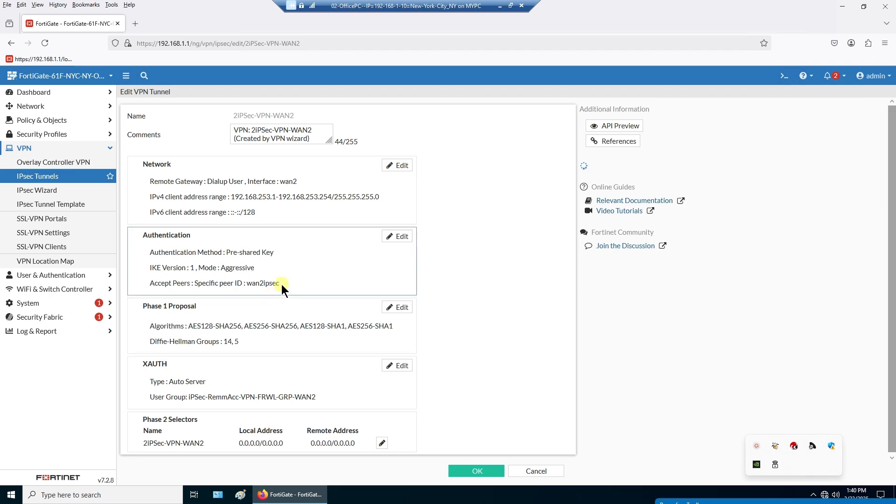
{"action": "left_click", "coordinate": [282, 284]}
{"action": "left_click_drag", "start_coordinate": [288, 357], "coordinate": [238, 358]}
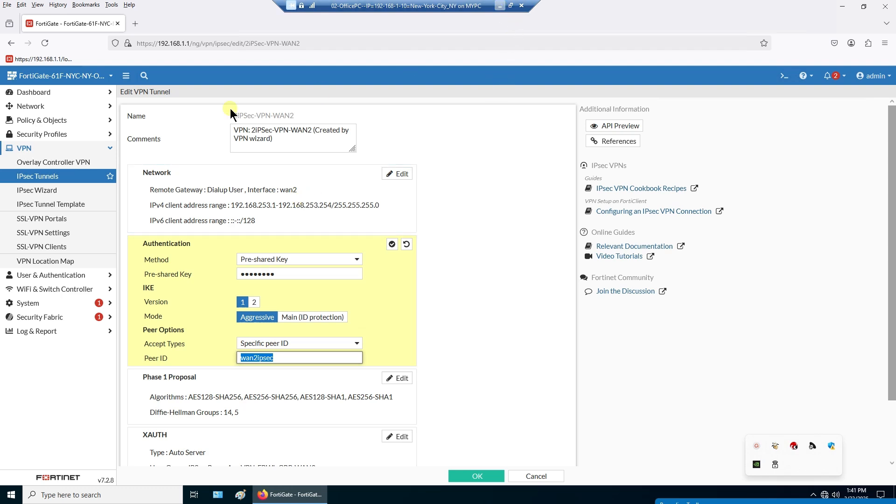
{"action": "left_click", "coordinate": [66, 175]}
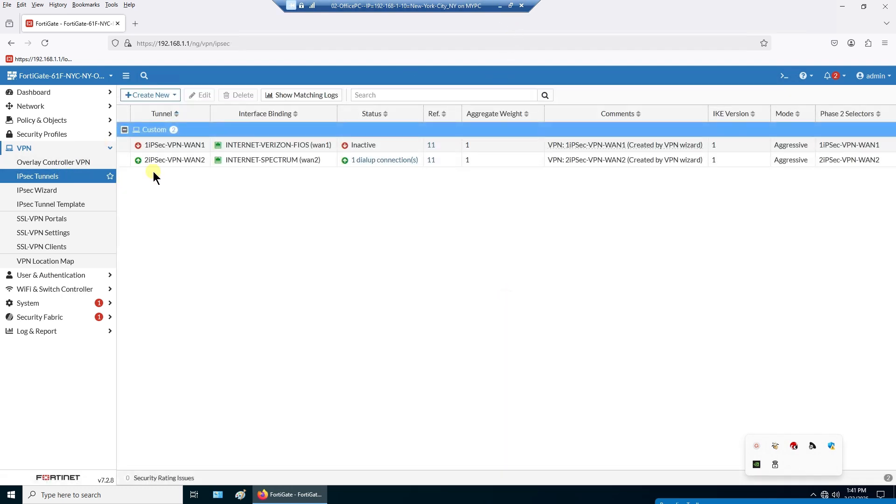
- Recheck the WAN1 tunnel's peer ID wan1ipsec, then minimize the remote desktop
{"action": "double_click", "coordinate": [181, 144]}
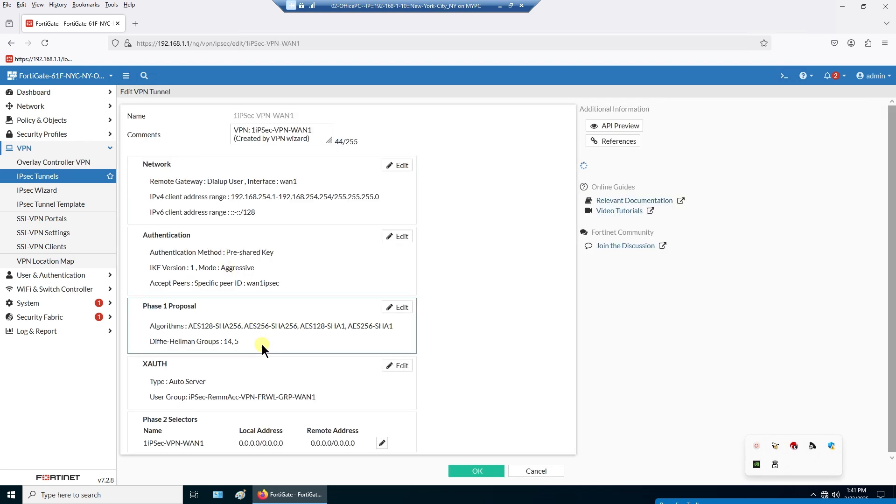
{"action": "left_click", "coordinate": [282, 285]}
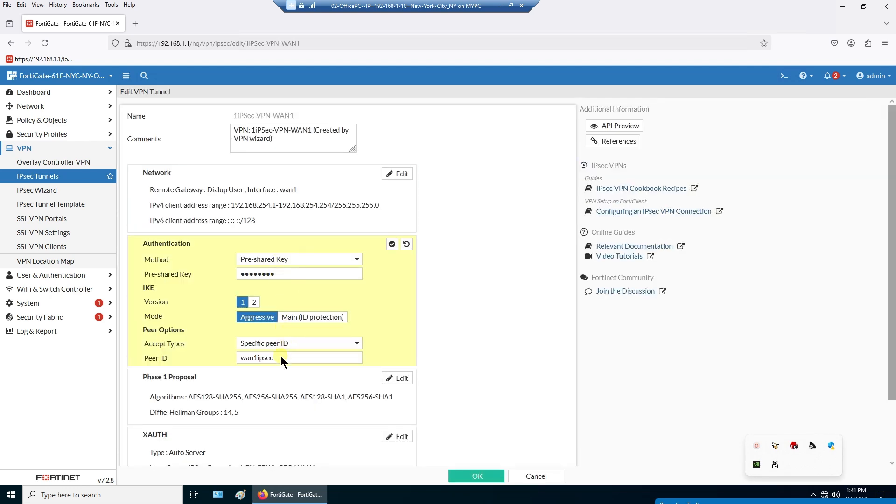
{"action": "left_click_drag", "start_coordinate": [281, 357], "coordinate": [222, 360]}
{"action": "left_click", "coordinate": [500, 6]}
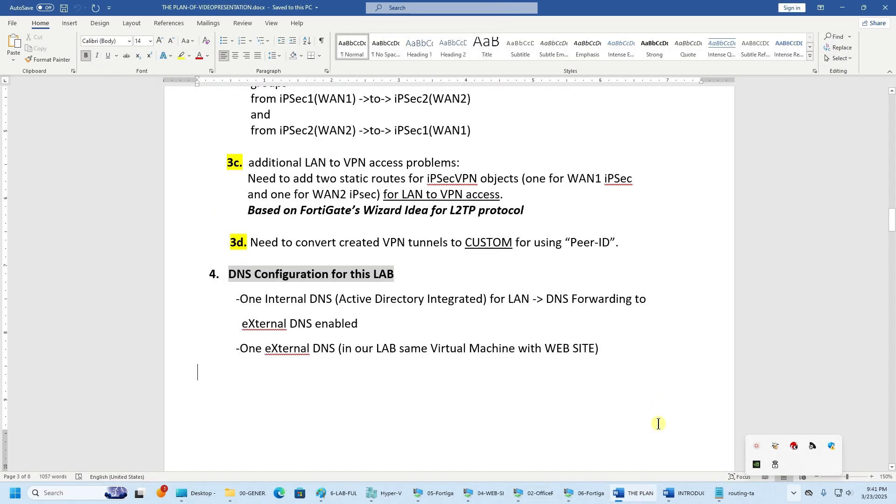
- On the Los Angeles VM, view the FortiClient connection's Phase 1 Local ID wan1ipsec
{"action": "left_click", "coordinate": [544, 494]}
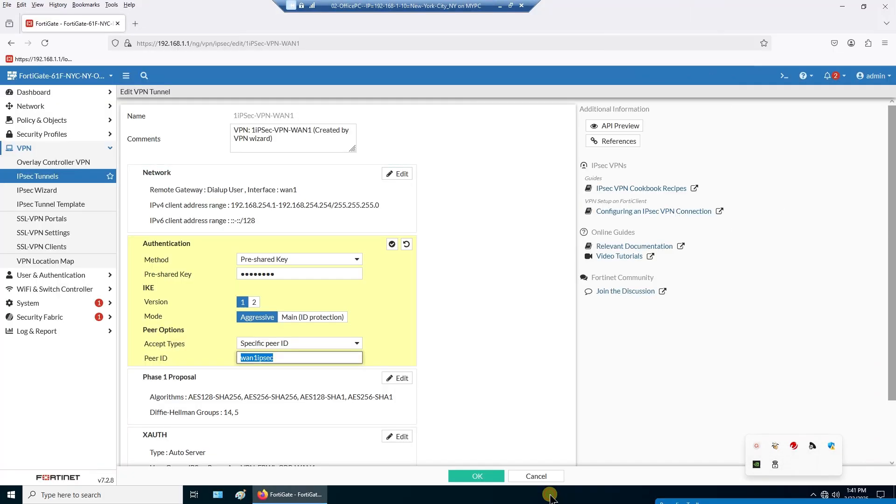
{"action": "left_click", "coordinate": [500, 6]}
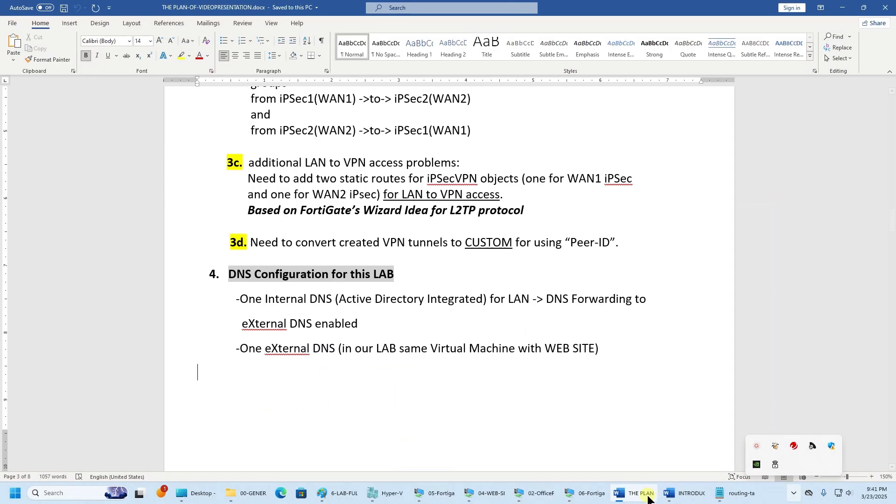
{"action": "mouse_move", "coordinate": [495, 498]}
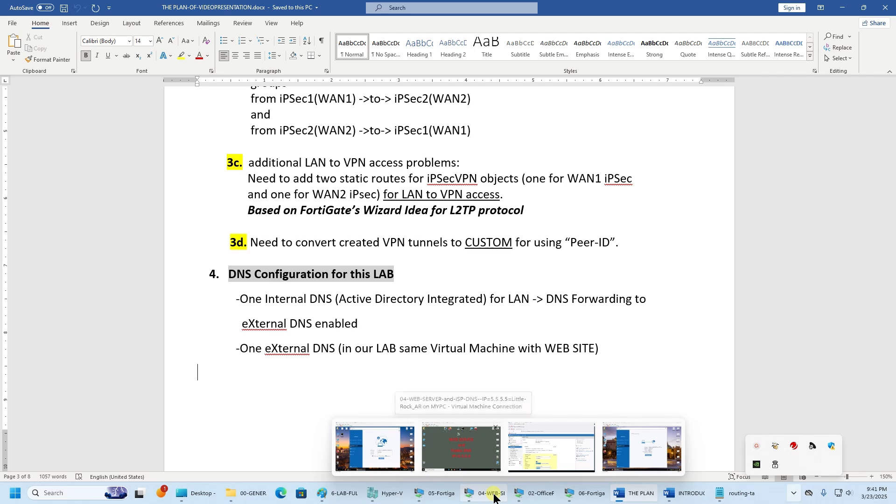
{"action": "left_click", "coordinate": [437, 494]}
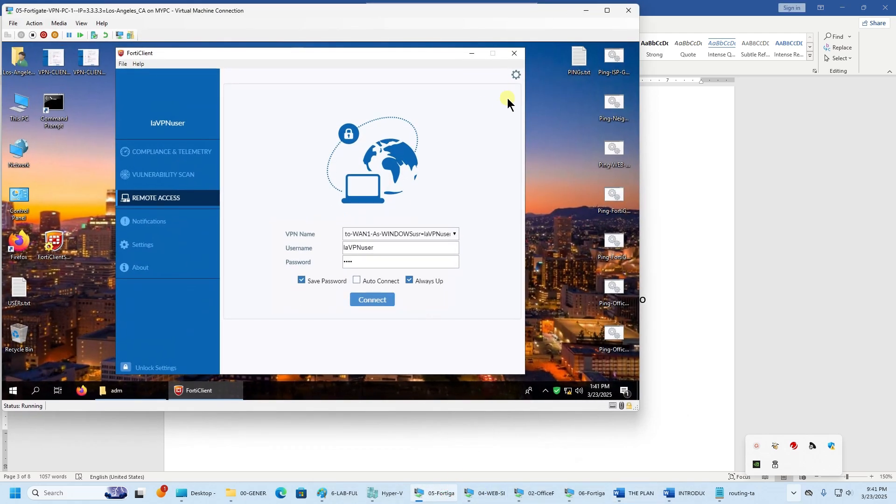
{"action": "left_click", "coordinate": [515, 75]}
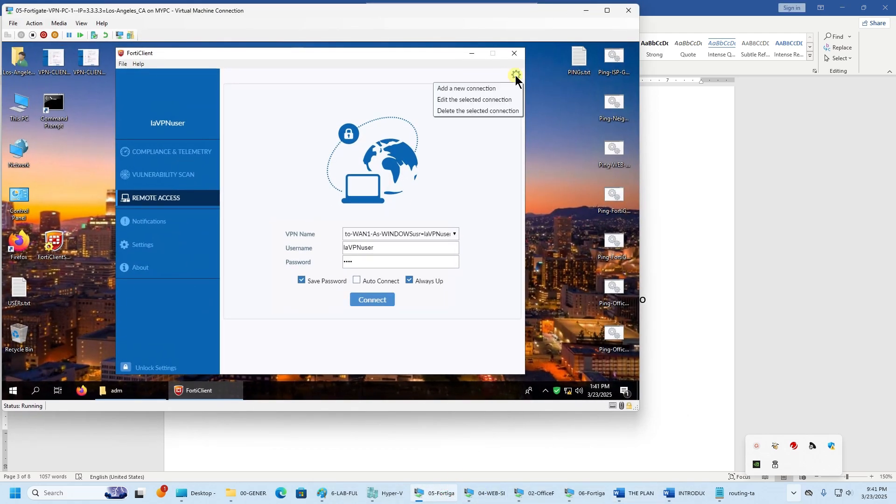
{"action": "left_click", "coordinate": [493, 100]}
{"action": "left_click", "coordinate": [243, 225]}
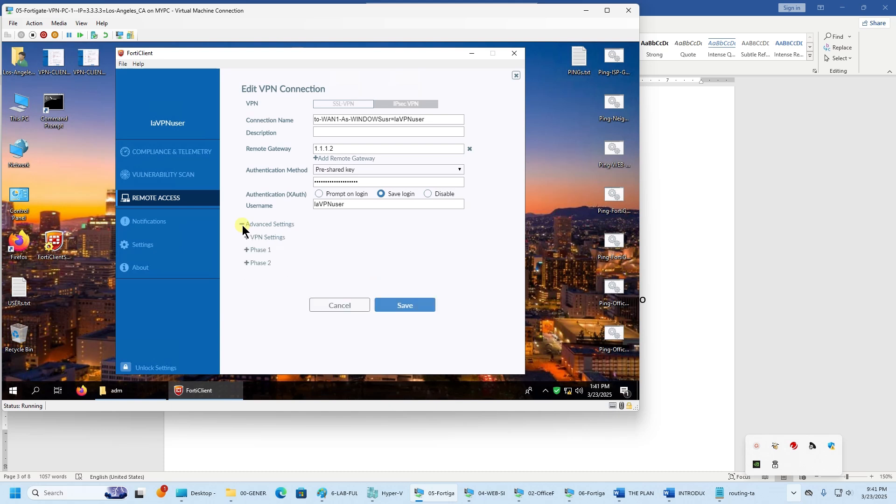
{"action": "left_click", "coordinate": [246, 251]}
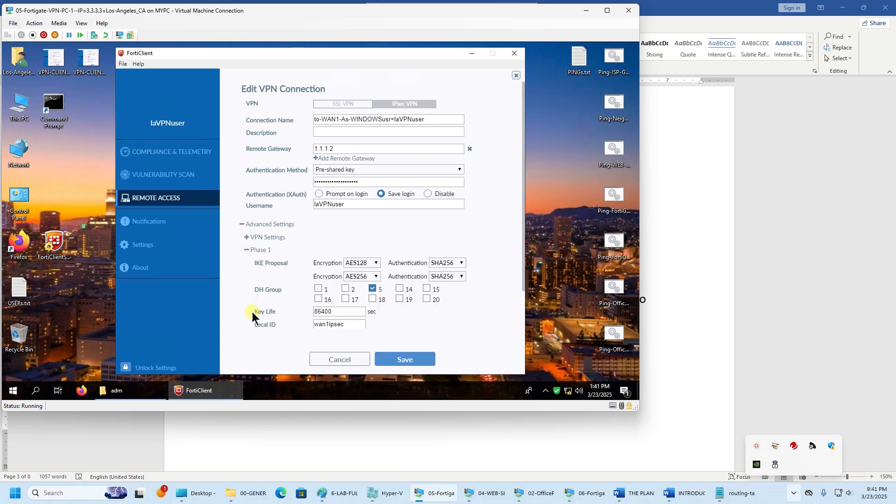
{"action": "scroll", "coordinate": [252, 312], "scroll_direction": "down", "scroll_amount": 1}
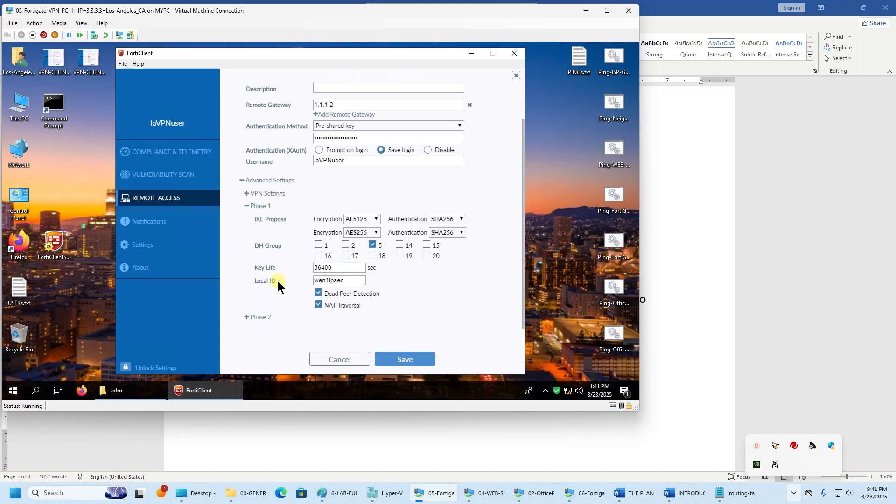
{"action": "double_click", "coordinate": [348, 279]}
{"action": "left_click", "coordinate": [587, 12]}
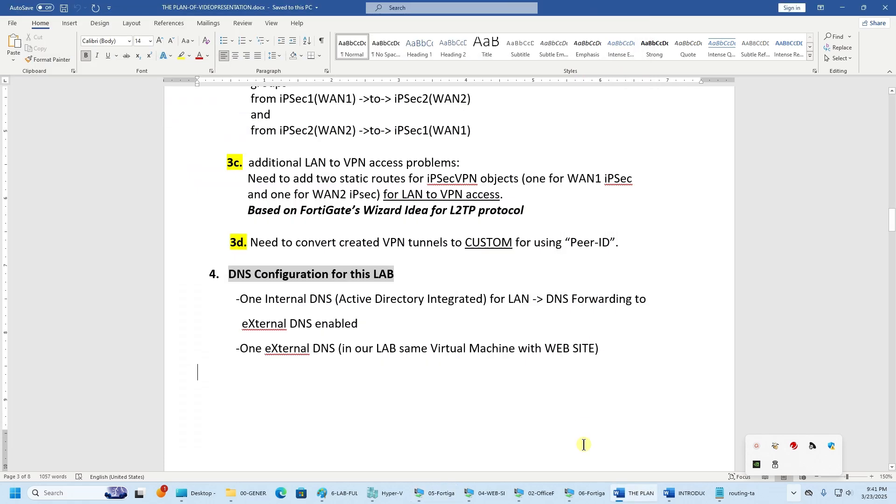
- On the San Diego VM, disconnect, check Phase 1 Local ID wan2ipsec, and reconnect the VPN
{"action": "left_click", "coordinate": [588, 490]}
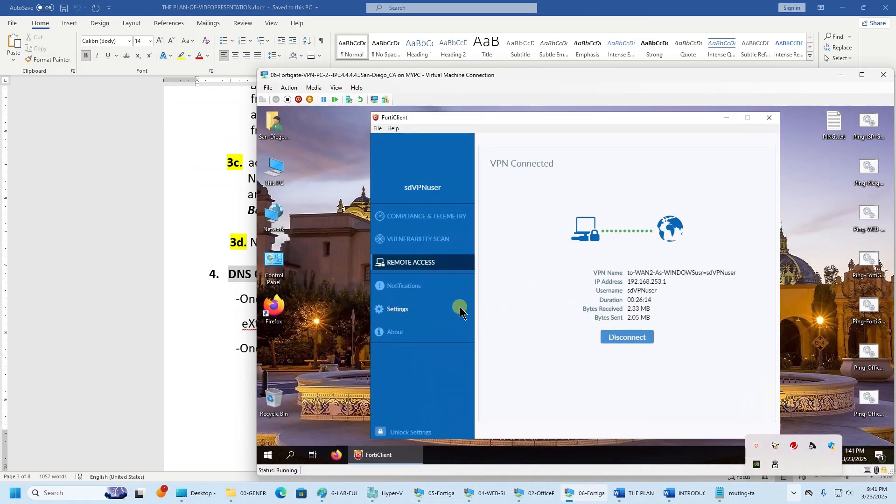
{"action": "left_click", "coordinate": [615, 337]}
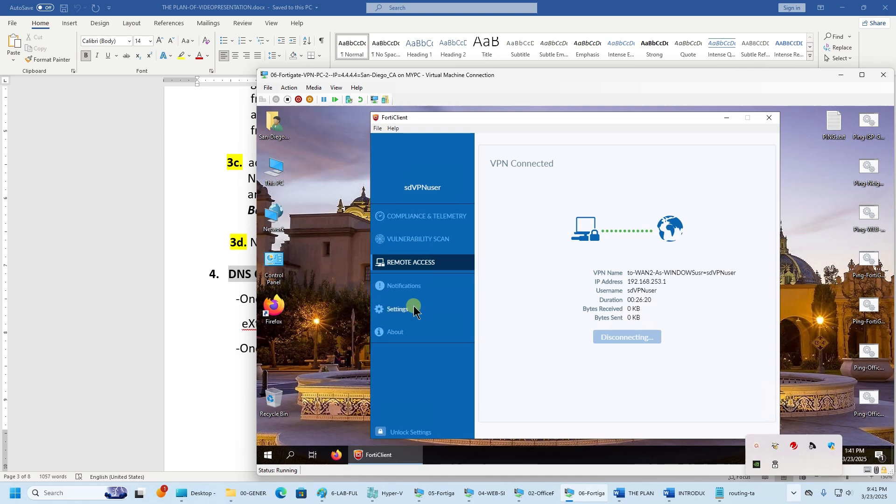
{"action": "left_click", "coordinate": [772, 139]}
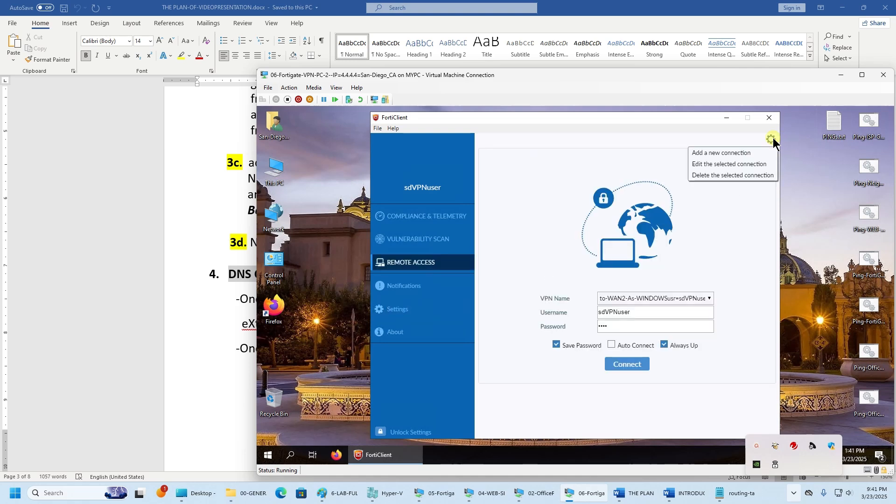
{"action": "left_click", "coordinate": [721, 163]}
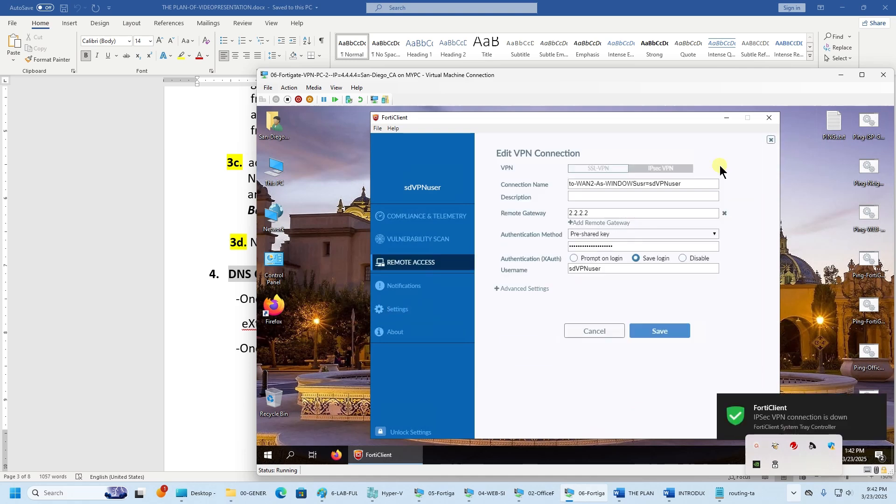
{"action": "left_click", "coordinate": [499, 289]}
{"action": "left_click", "coordinate": [503, 314]}
{"action": "left_click", "coordinate": [602, 389]}
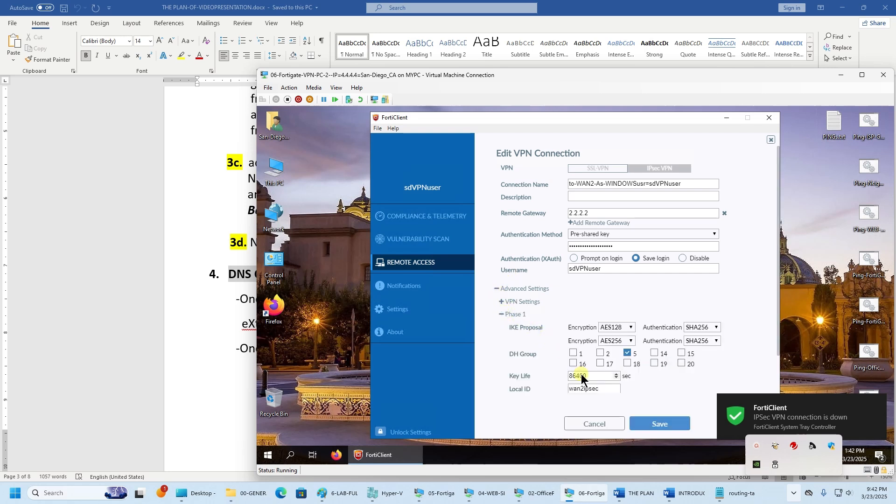
{"action": "left_click_drag", "start_coordinate": [604, 388], "coordinate": [552, 380]}
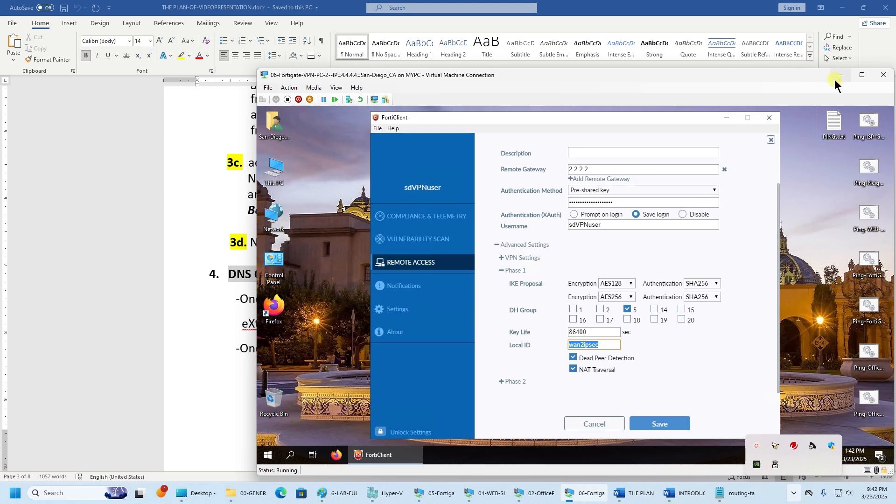
{"action": "left_click", "coordinate": [593, 425]}
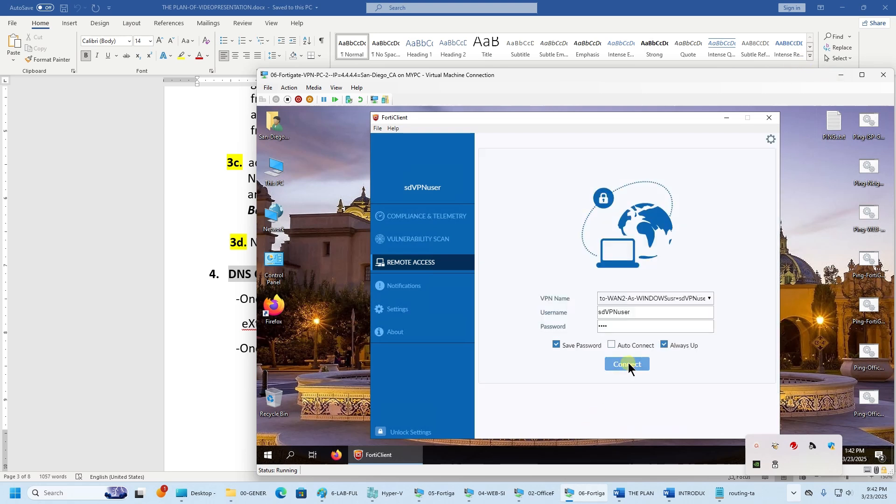
{"action": "left_click", "coordinate": [629, 364]}
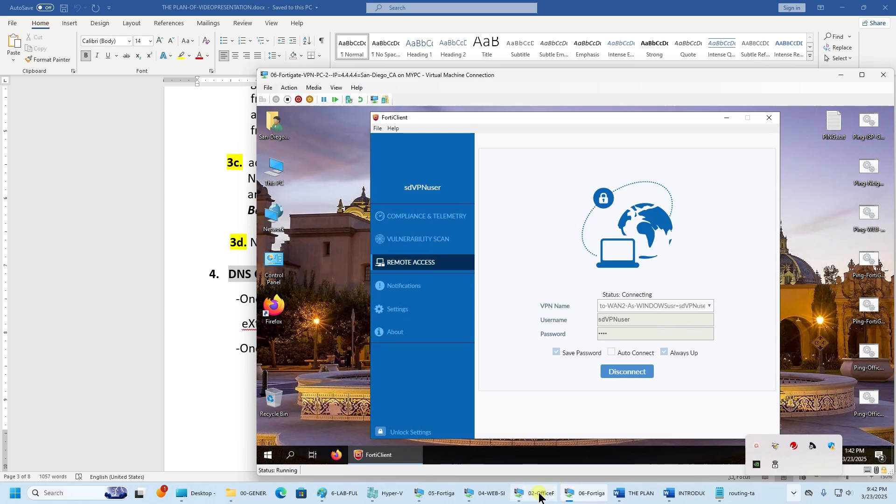
- Close the Los Angeles connection editor without saving and reconnect its VPN
{"action": "mouse_move", "coordinate": [494, 496]}
{"action": "left_click", "coordinate": [434, 493]}
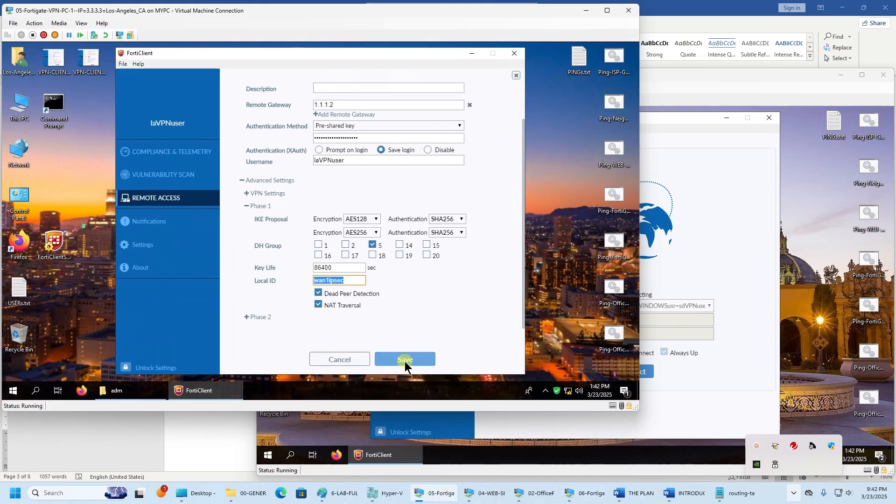
{"action": "left_click", "coordinate": [352, 360]}
{"action": "left_click", "coordinate": [370, 306]}
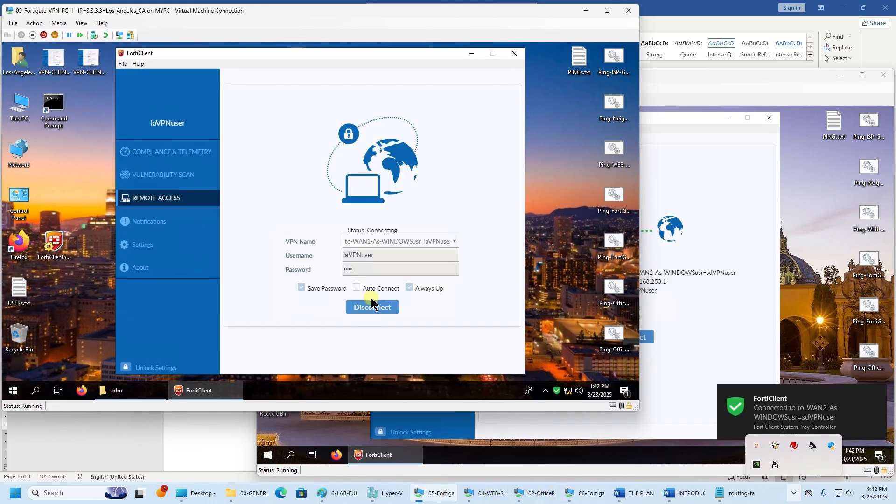
{"action": "left_click", "coordinate": [585, 11]}
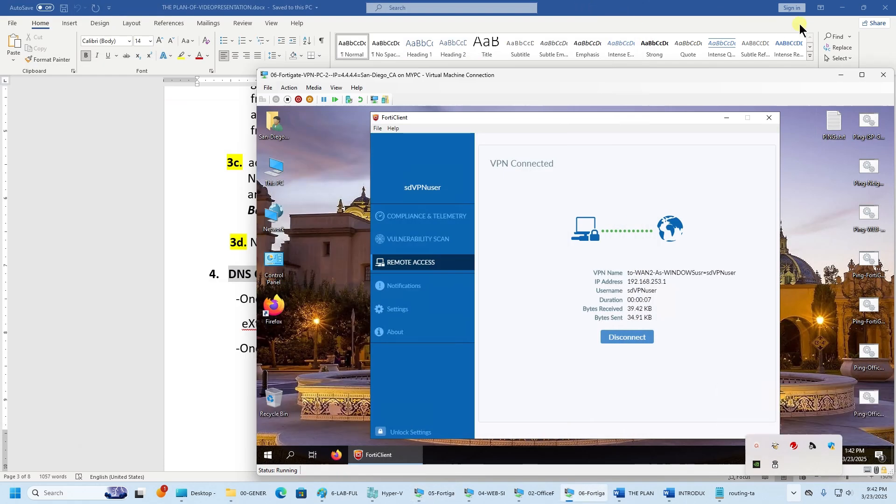
- Scroll the plan to section 4, highlight 'DNS Configuration for this LAB', then minimize Word
{"action": "left_click", "coordinate": [842, 77]}
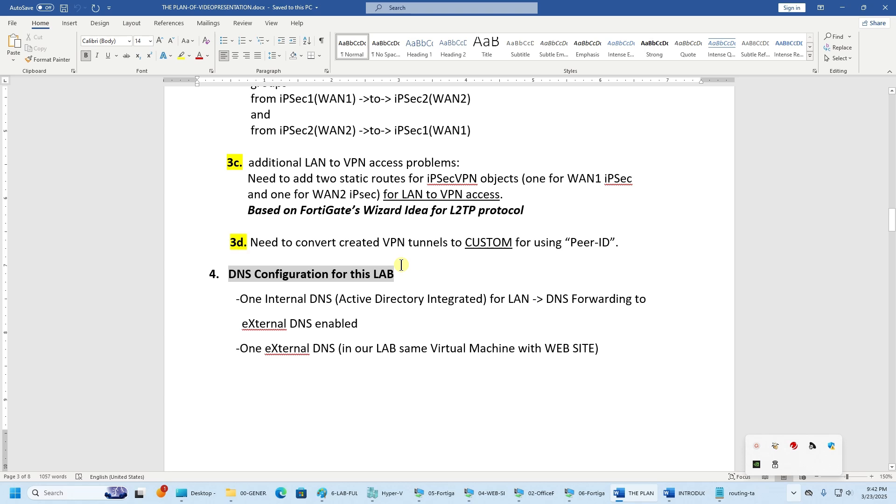
{"action": "scroll", "coordinate": [401, 265], "scroll_direction": "down", "scroll_amount": 5}
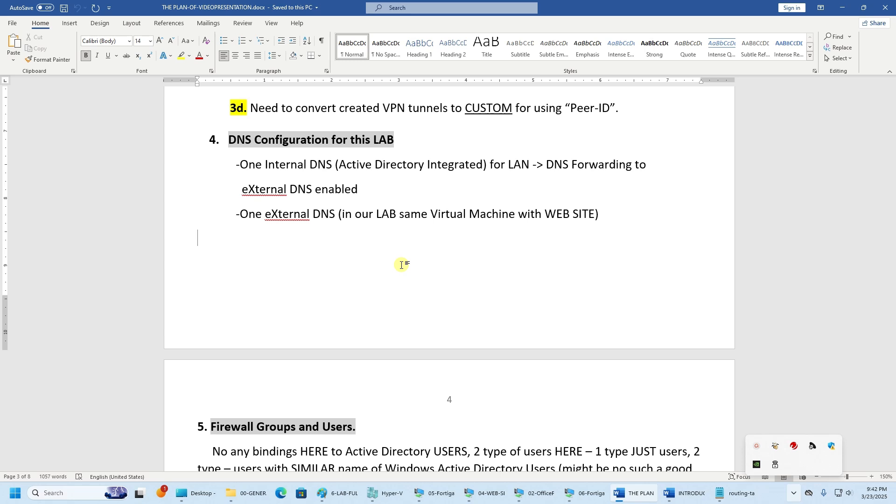
{"action": "left_click_drag", "start_coordinate": [408, 140], "coordinate": [230, 140]}
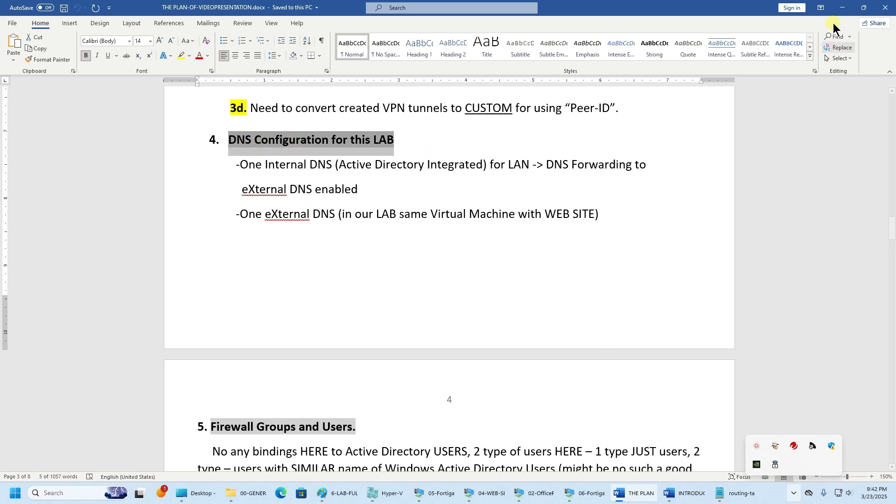
{"action": "left_click", "coordinate": [843, 8]}
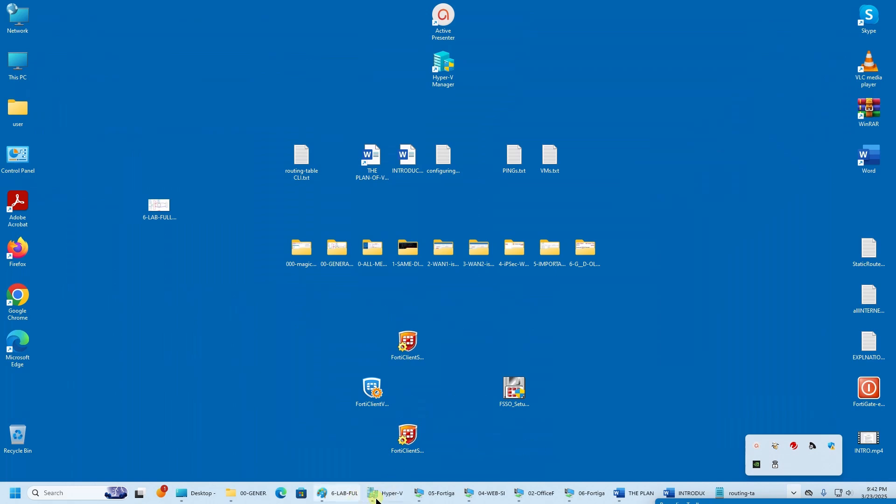
- Review the details of each of the six lab VMs, ending on the office domain controller
{"action": "left_click", "coordinate": [377, 495]}
{"action": "left_click", "coordinate": [159, 69]}
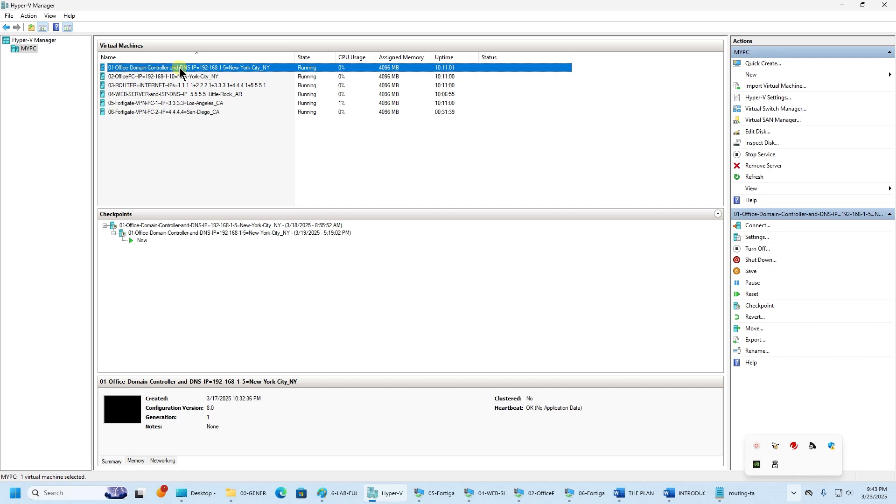
{"action": "left_click", "coordinate": [208, 78]}
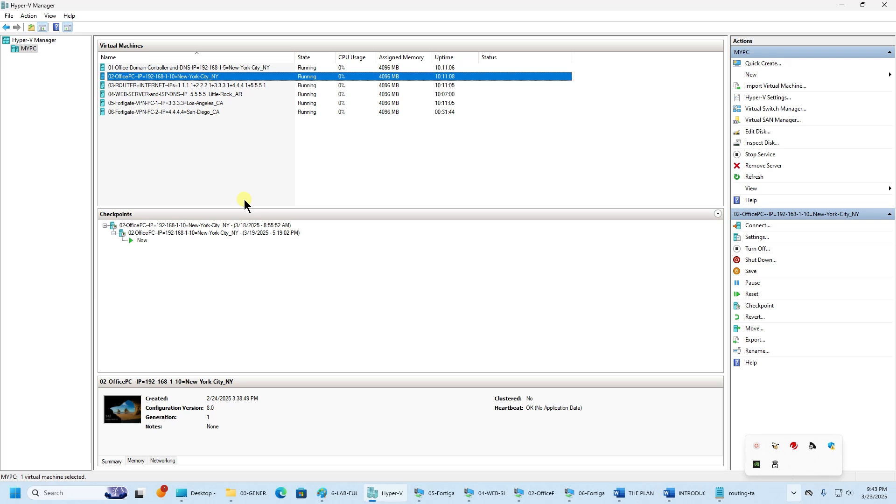
{"action": "left_click", "coordinate": [191, 86]}
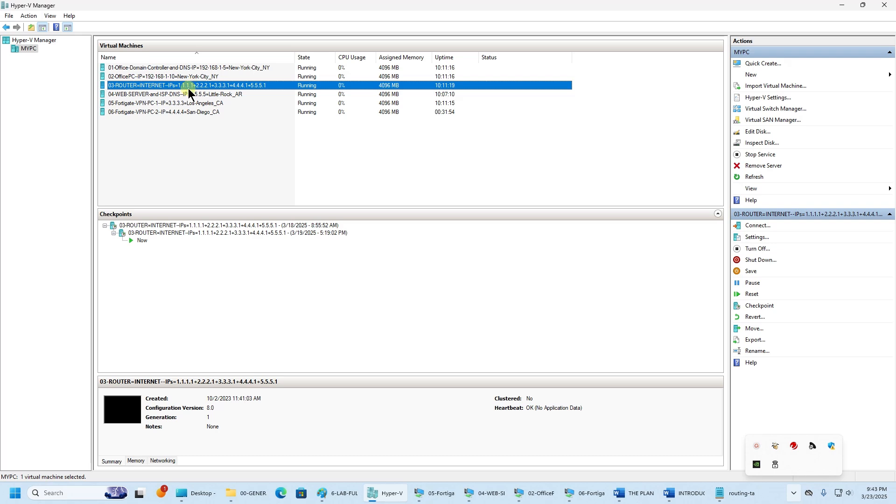
{"action": "left_click", "coordinate": [186, 95]}
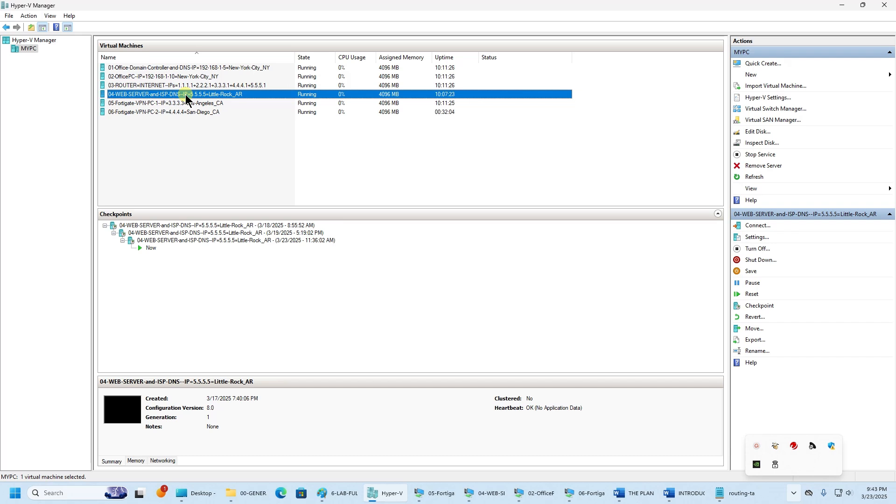
{"action": "left_click", "coordinate": [185, 103]}
{"action": "left_click", "coordinate": [189, 113]}
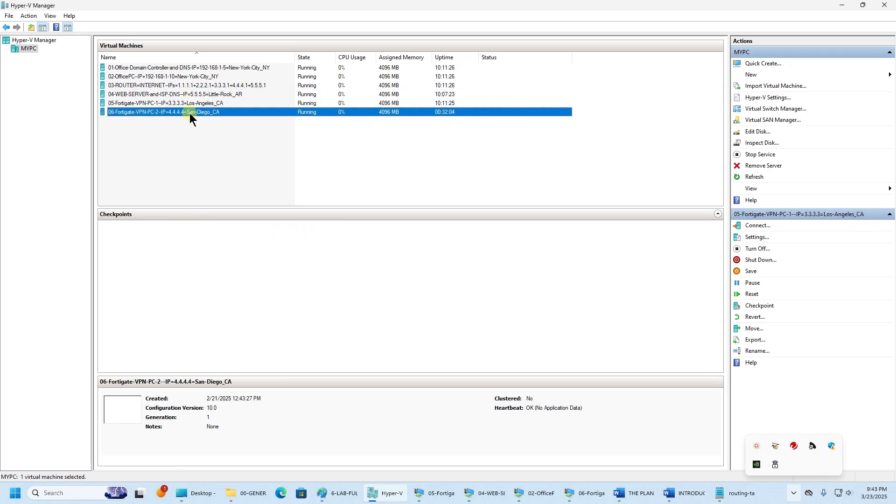
{"action": "left_click", "coordinate": [195, 105]}
{"action": "left_click", "coordinate": [194, 69]}
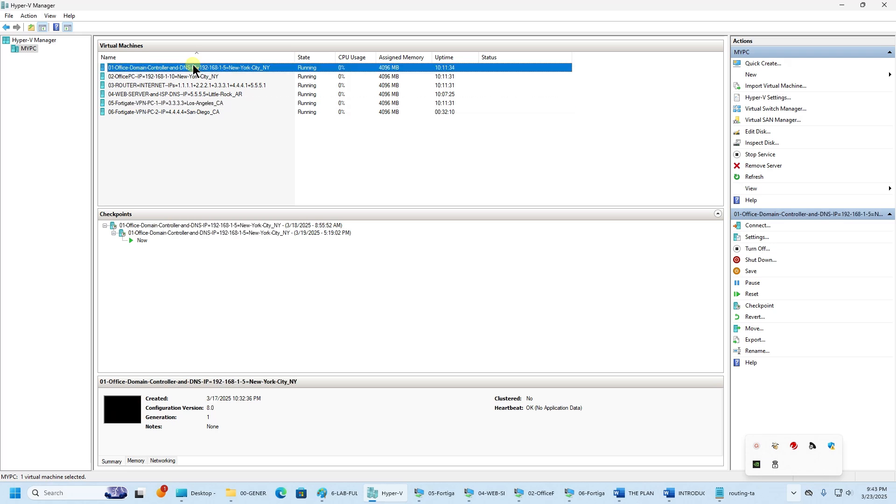
- Connect to the domain controller VM and sign in with the administrator password
{"action": "double_click", "coordinate": [193, 66]}
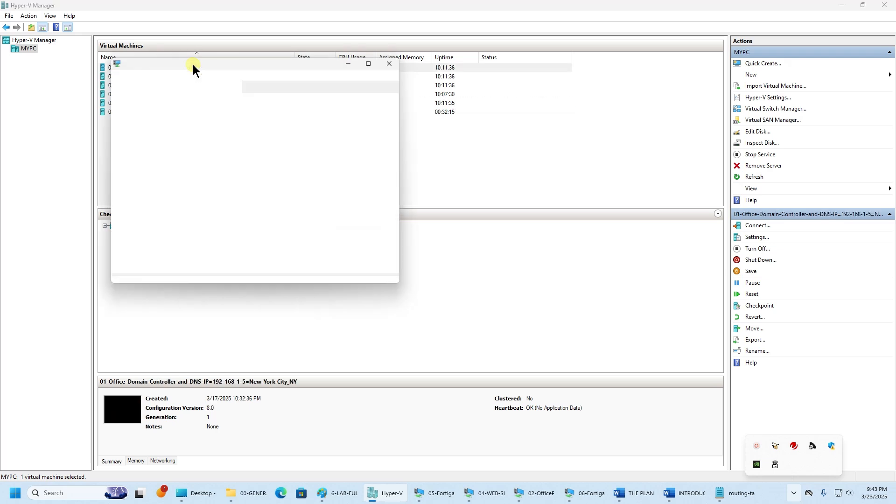
{"action": "left_click", "coordinate": [287, 213]}
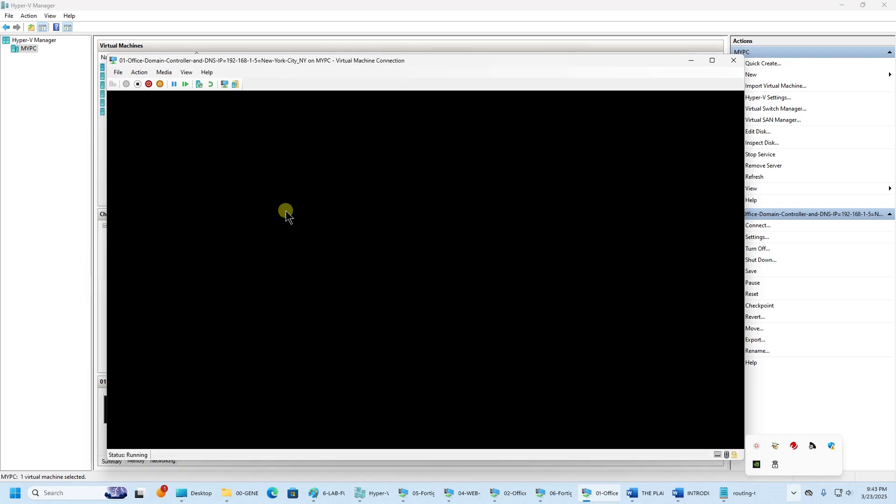
{"action": "type", "text": "Pa"}
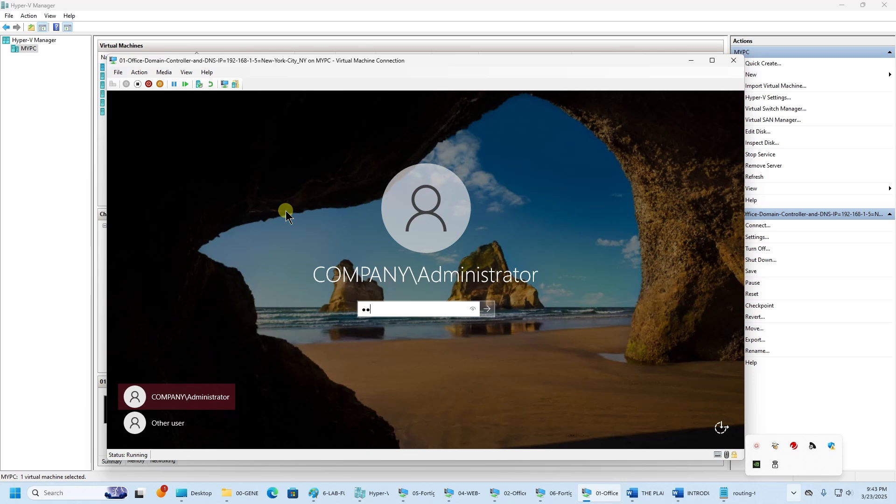
{"action": "type", "text": "••"}
{"action": "key", "text": "Return"}
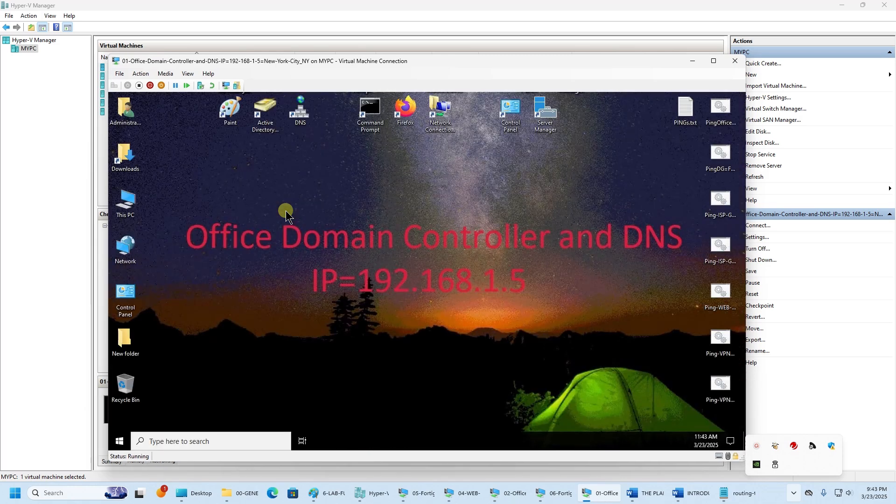
- Launch DNS Manager and browse the company.com zone's dc and OFFICE-PC host records
{"action": "left_click", "coordinate": [293, 115]}
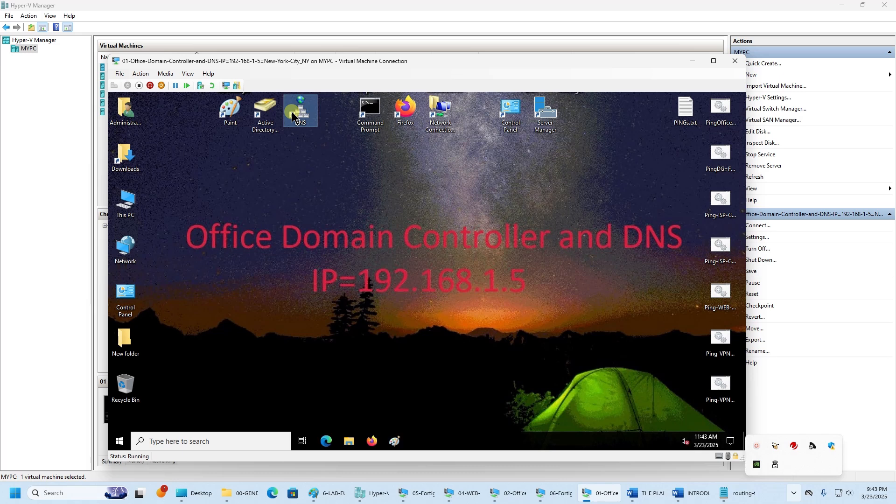
{"action": "double_click", "coordinate": [293, 116]}
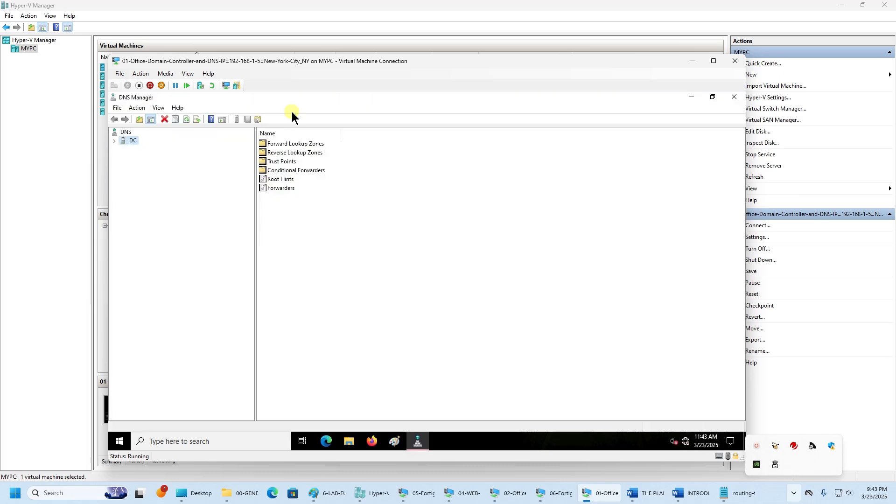
{"action": "left_click", "coordinate": [114, 141]}
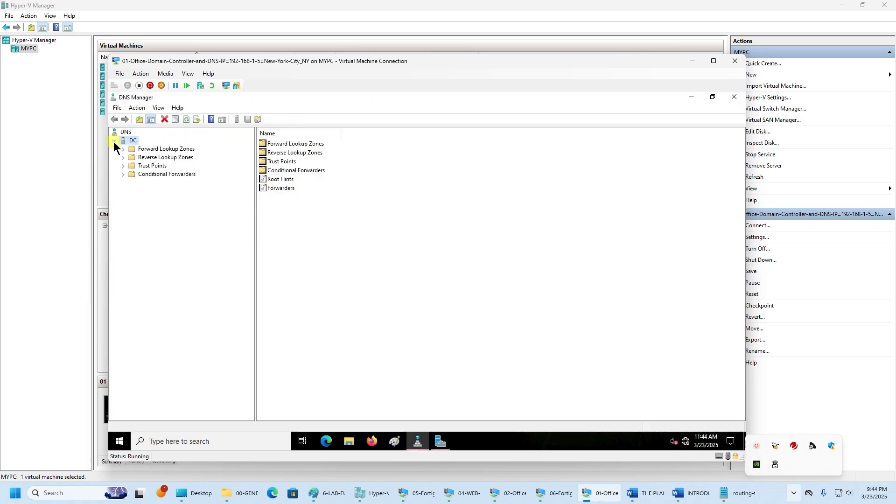
{"action": "left_click", "coordinate": [124, 149]}
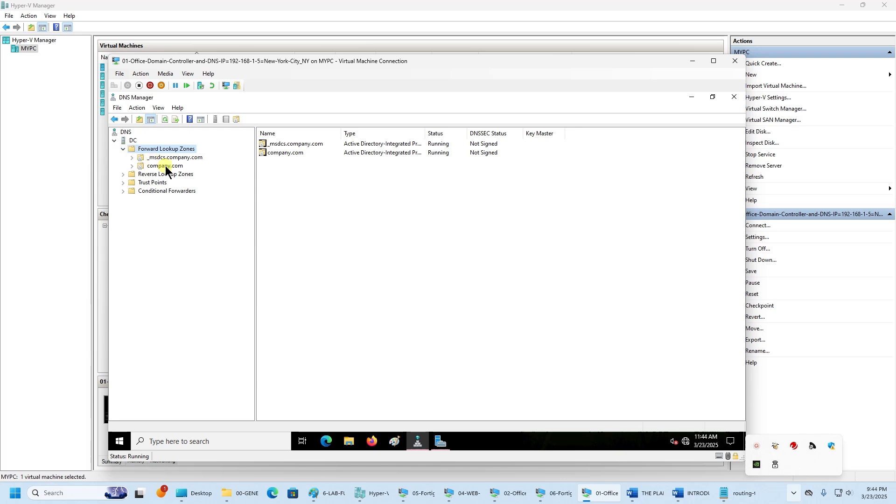
{"action": "left_click", "coordinate": [134, 166]}
{"action": "left_click", "coordinate": [133, 167]}
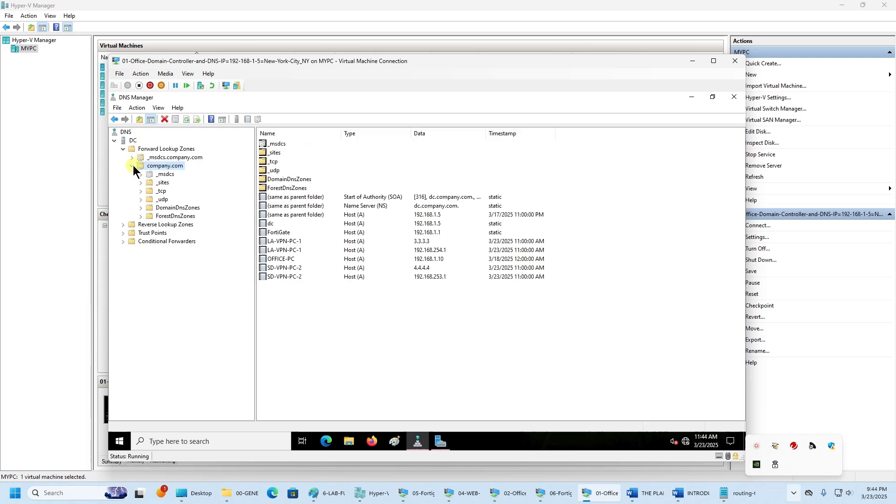
{"action": "left_click", "coordinate": [275, 223]}
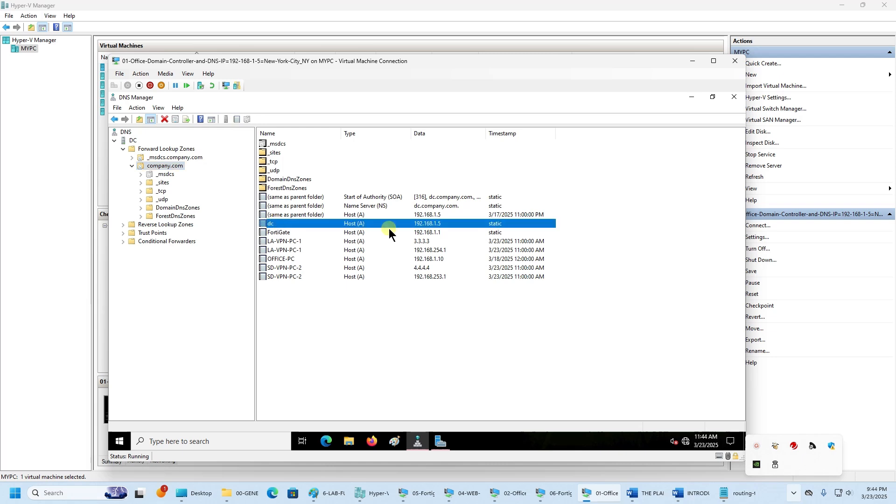
{"action": "left_click", "coordinate": [281, 259]}
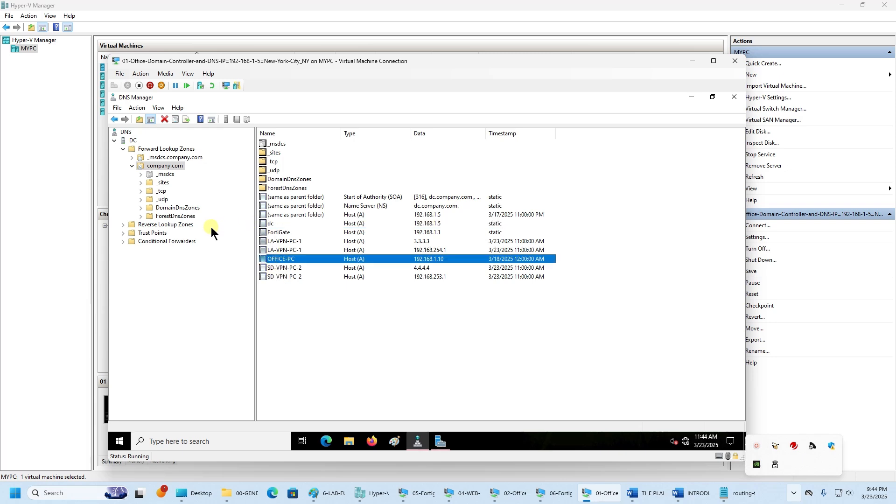
- Open the externalsite.com conditional forwarder's properties showing master 5.5.5.5, then return to Hyper-V Manager
{"action": "left_click", "coordinate": [123, 242]}
{"action": "left_click", "coordinate": [168, 250]}
{"action": "right_click", "coordinate": [171, 251]}
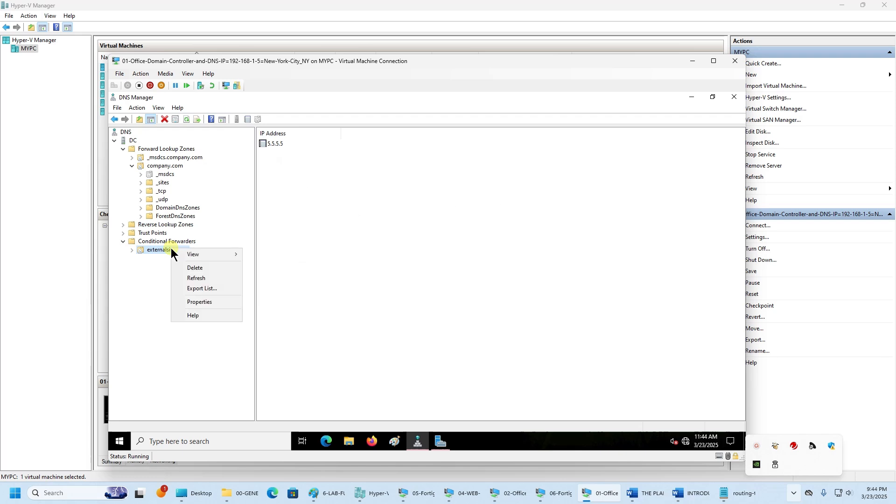
{"action": "left_click", "coordinate": [200, 302]}
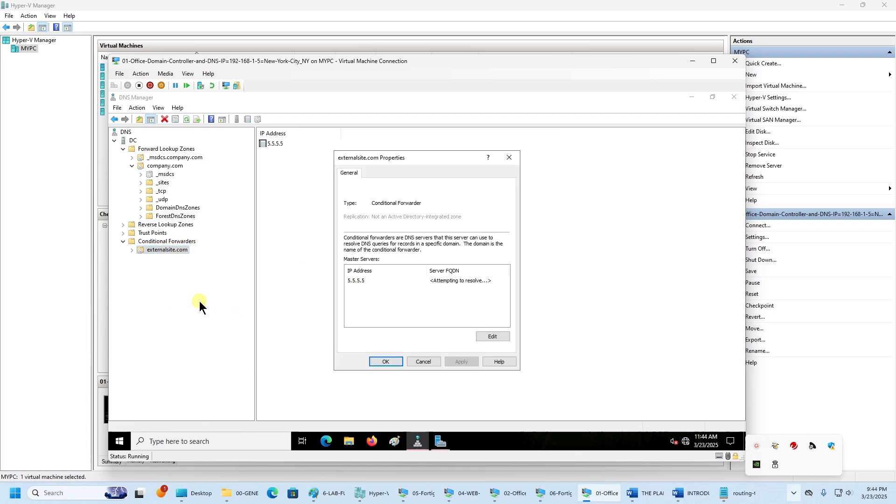
{"action": "left_click", "coordinate": [371, 281]}
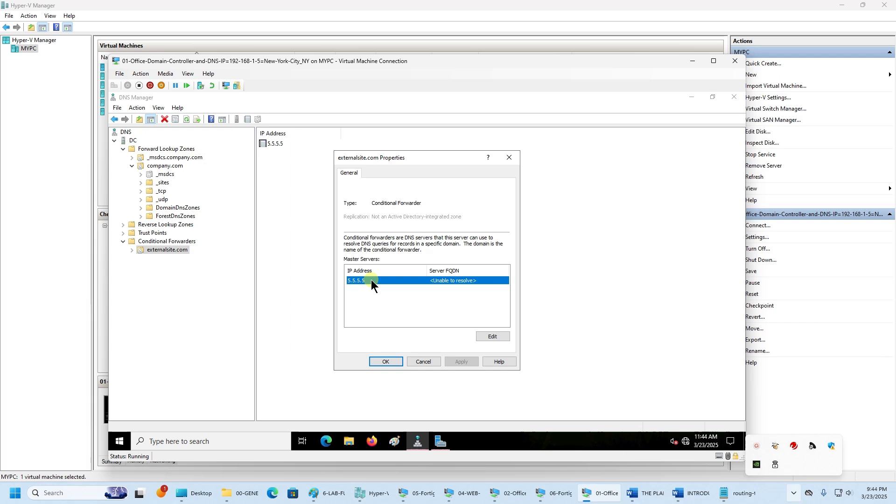
{"action": "left_click_drag", "start_coordinate": [372, 53], "coordinate": [354, 155]}
{"action": "left_click", "coordinate": [196, 94]}
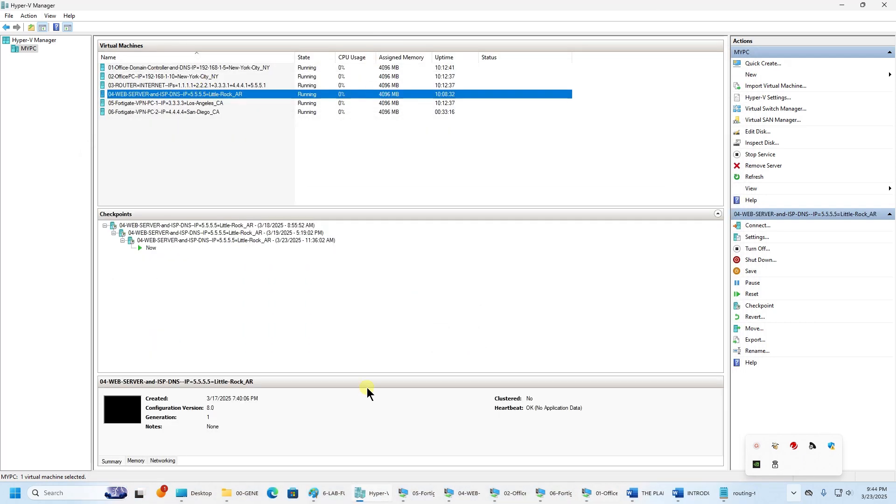
- Bring the office DC VM forward, then hide the VPN client VM window
{"action": "mouse_move", "coordinate": [364, 499]}
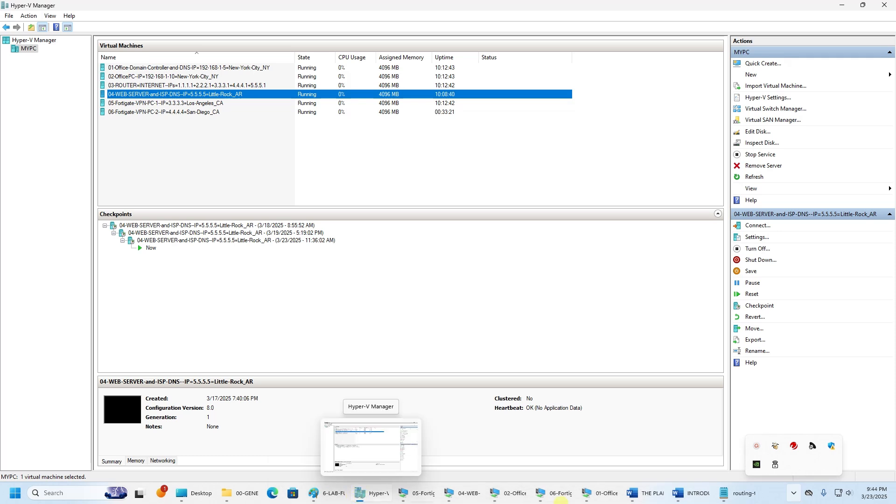
{"action": "left_click", "coordinate": [595, 499]}
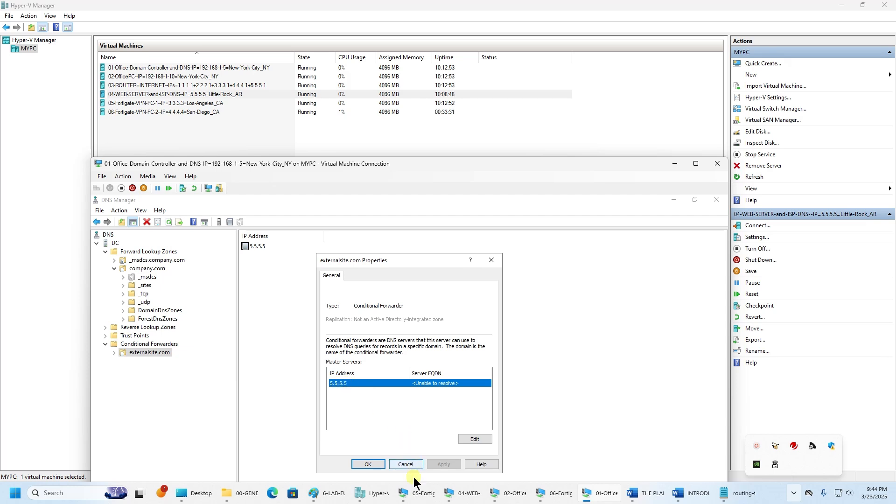
{"action": "left_click", "coordinate": [415, 493]}
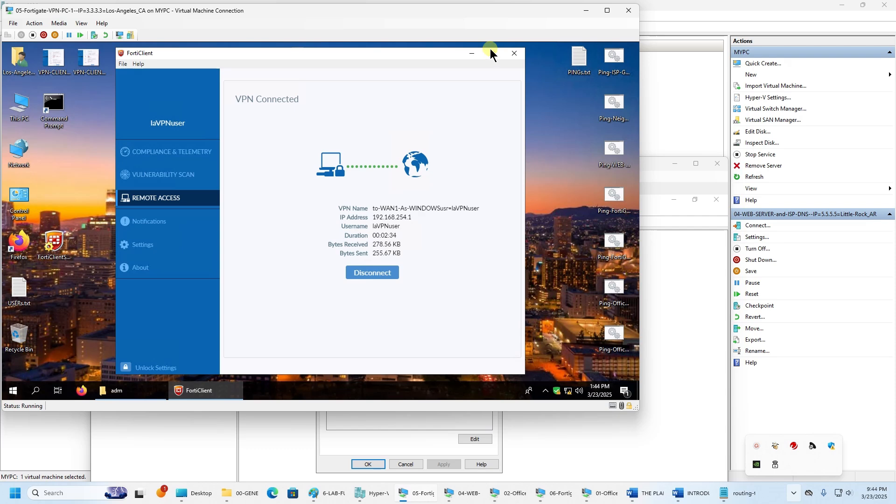
{"action": "left_click", "coordinate": [582, 13]}
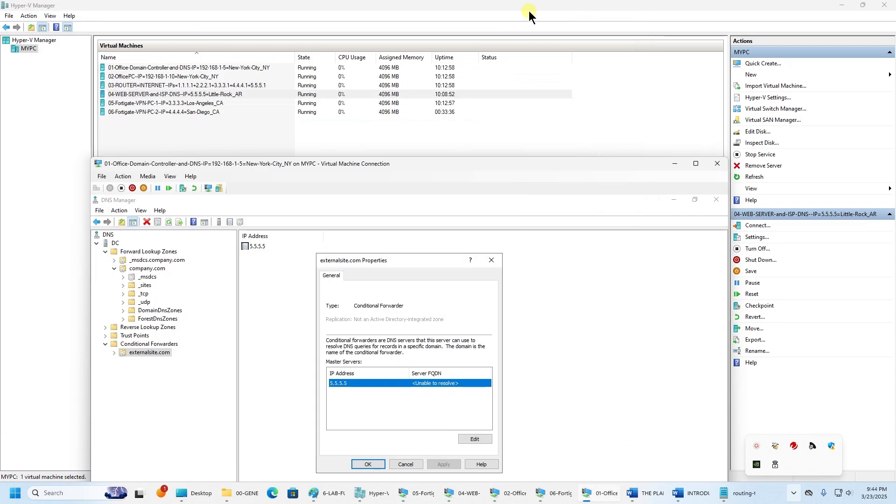
- Connect to the web server VM and show externalsite.com's www and parent records at 5.5.5.5
{"action": "double_click", "coordinate": [169, 94]}
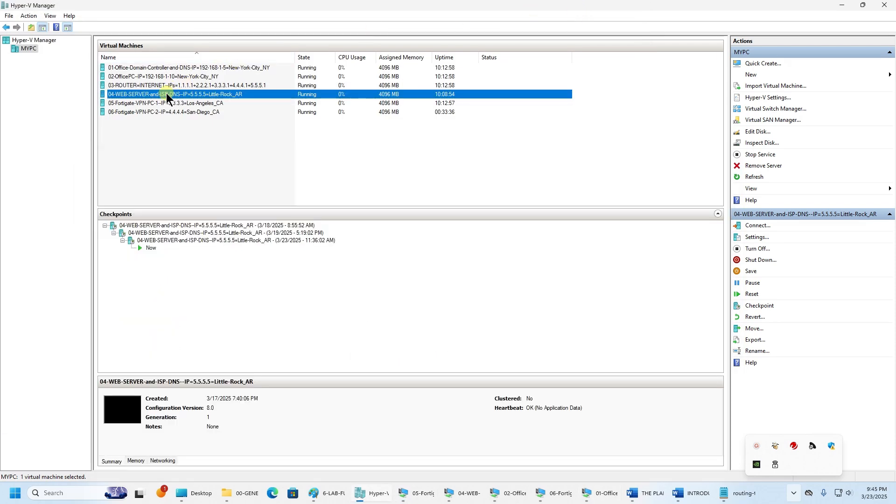
{"action": "left_click", "coordinate": [484, 99]}
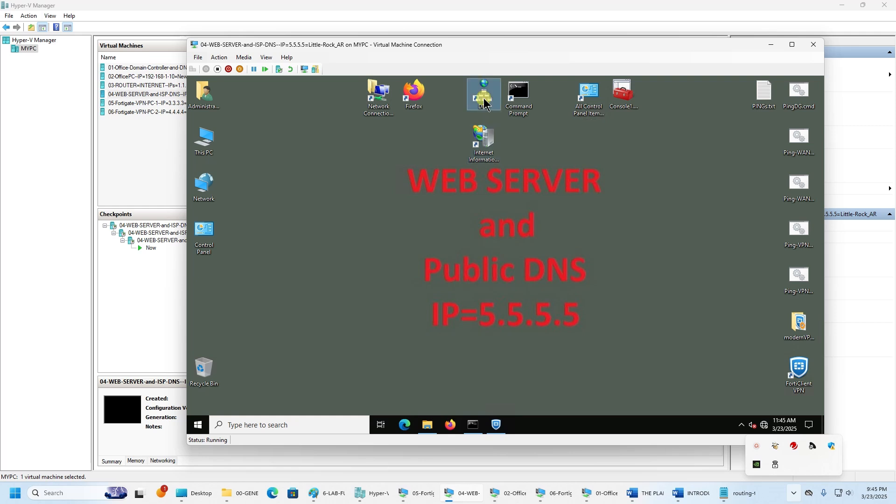
{"action": "double_click", "coordinate": [486, 100]}
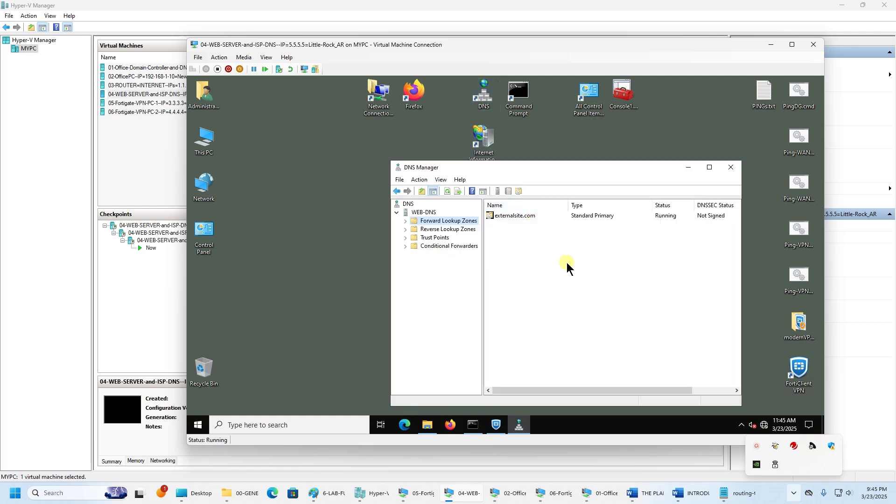
{"action": "double_click", "coordinate": [530, 164]}
{"action": "left_click", "coordinate": [202, 133]}
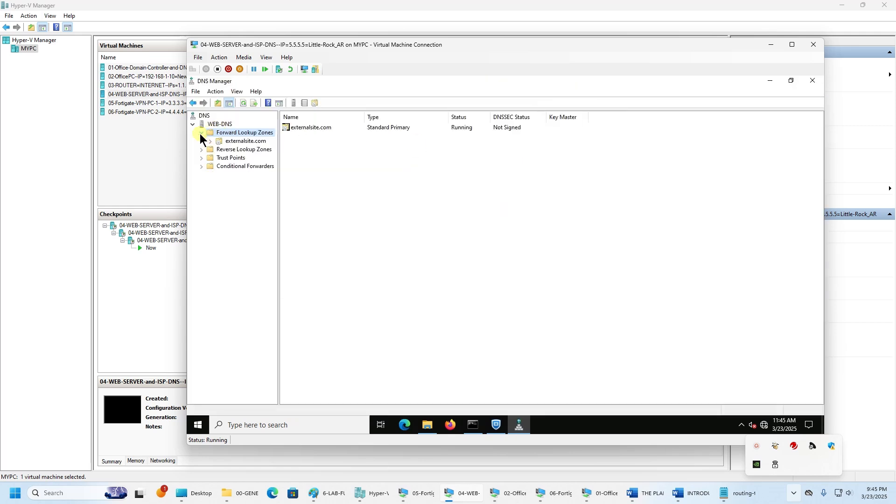
{"action": "left_click", "coordinate": [239, 141]}
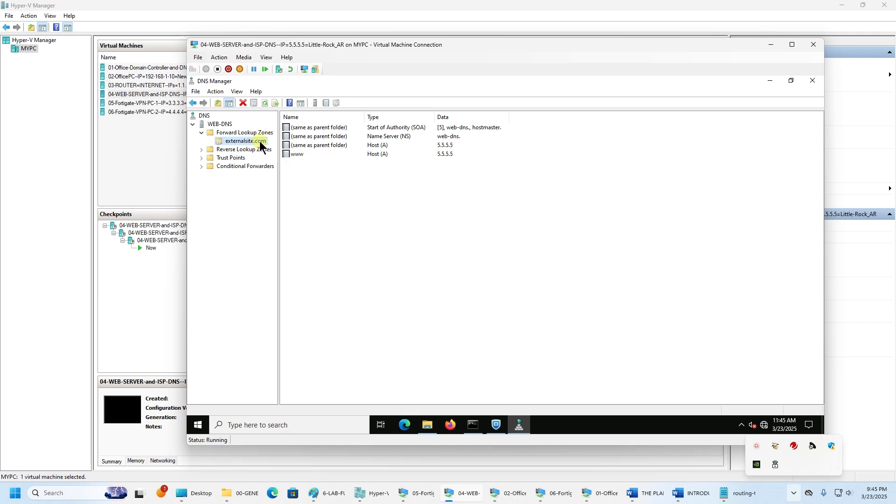
{"action": "left_click", "coordinate": [296, 155]}
{"action": "left_click", "coordinate": [443, 145]}
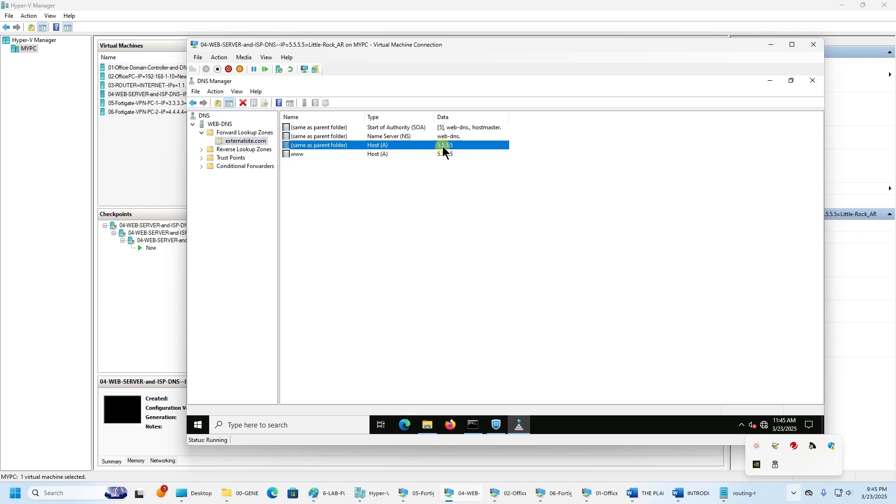
{"action": "left_click", "coordinate": [444, 154]}
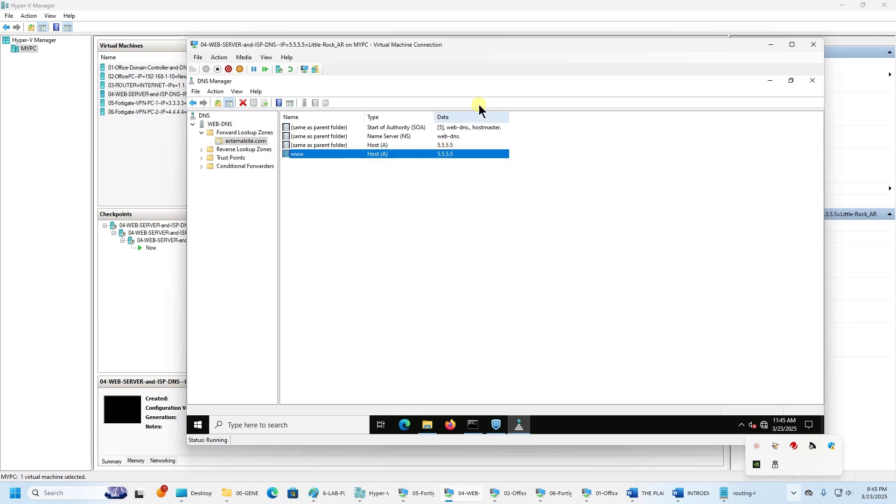
- Hide the web server VM, review the Los Angeles VPN PC and DC VMs, and bring the DC forward
{"action": "left_click", "coordinate": [770, 44]}
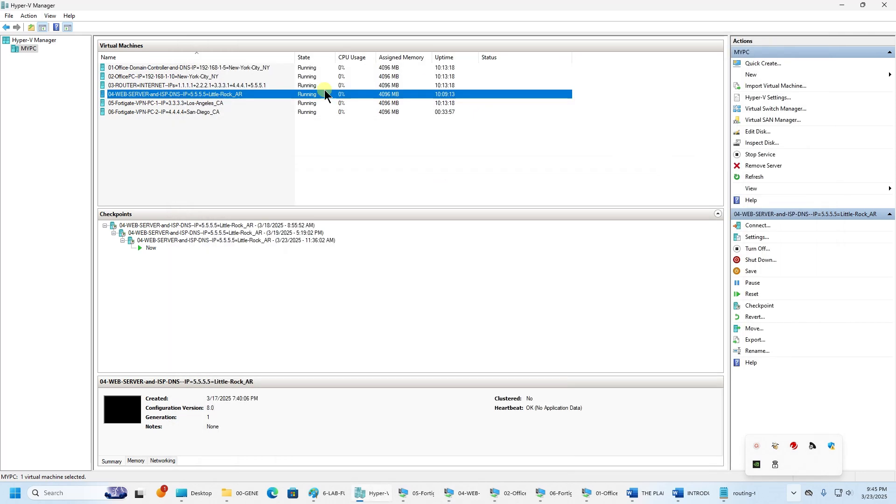
{"action": "left_click", "coordinate": [214, 103]}
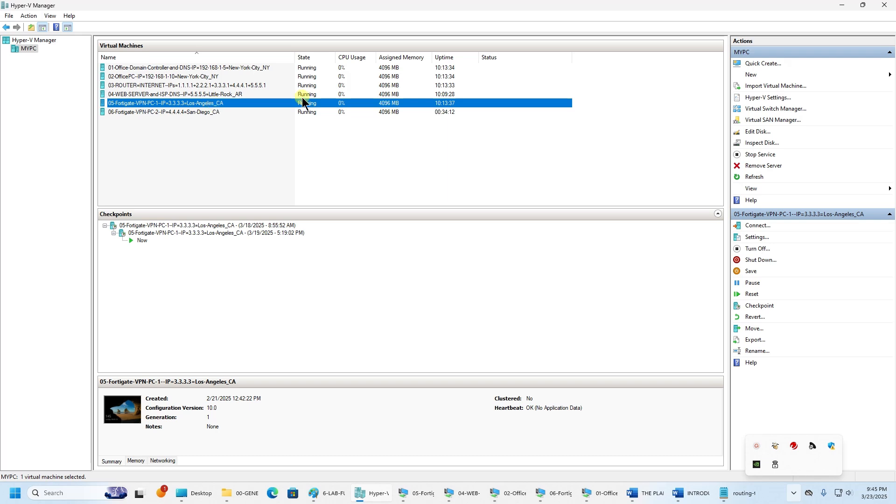
{"action": "left_click", "coordinate": [233, 68]}
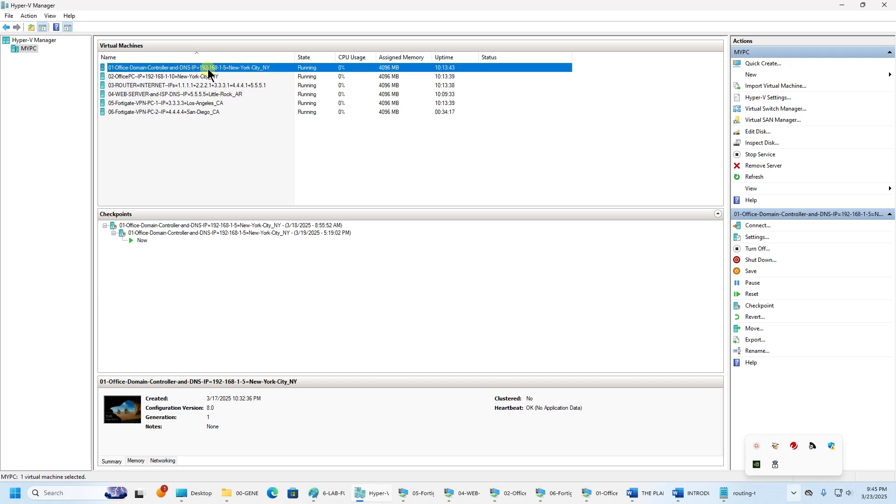
{"action": "left_click", "coordinate": [600, 494]}
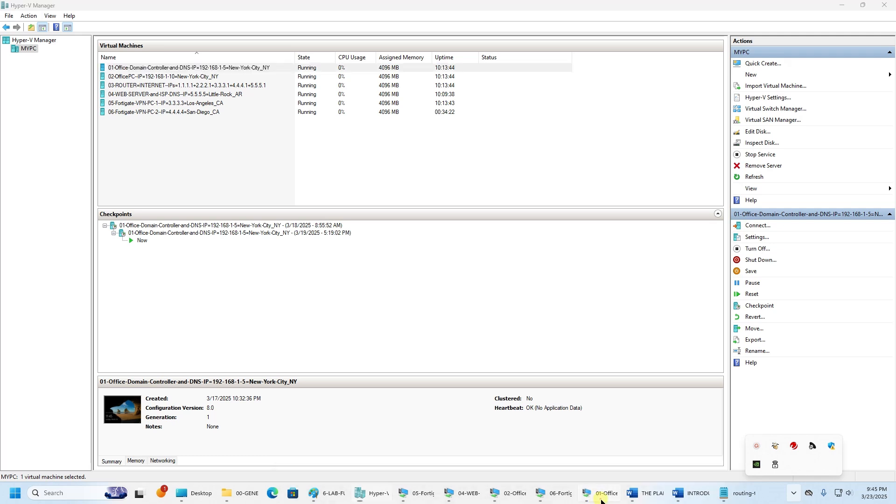
- Close the externalsite.com properties and clear the windows down to the DC VM desktop
{"action": "left_click", "coordinate": [408, 465]}
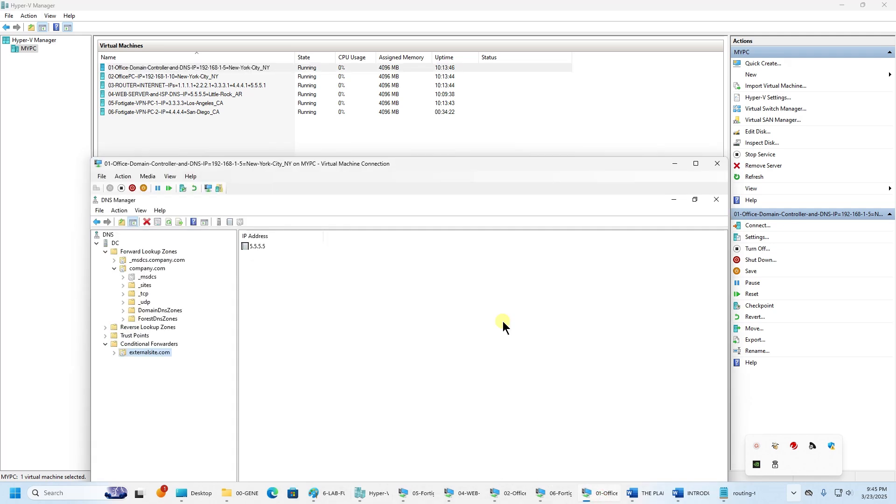
{"action": "left_click", "coordinate": [561, 157]}
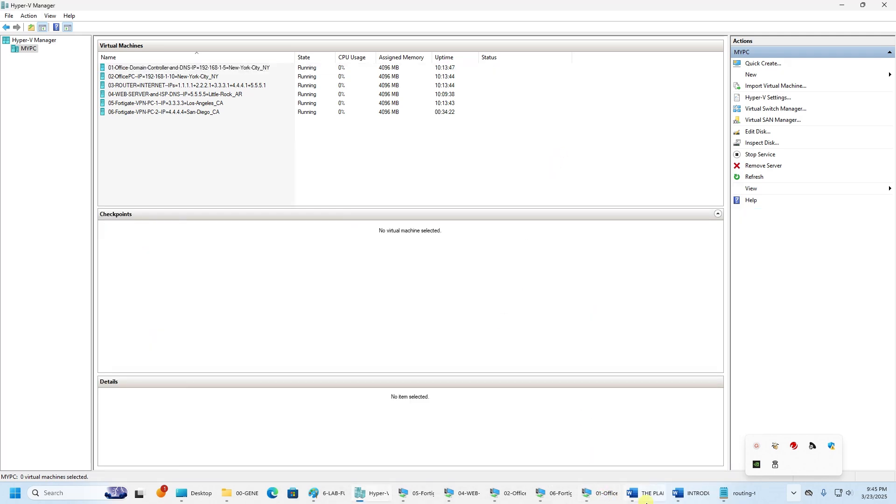
{"action": "left_click", "coordinate": [605, 494]}
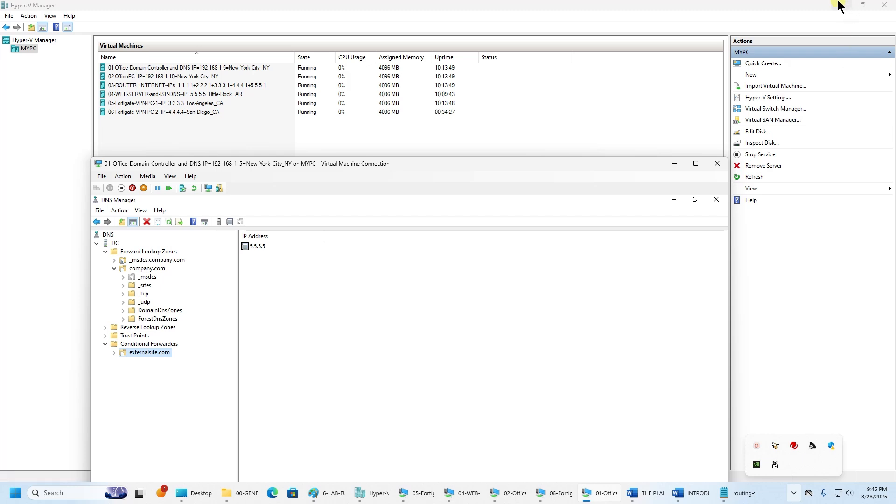
{"action": "left_click", "coordinate": [843, 5]}
{"action": "left_click_drag", "start_coordinate": [497, 158], "coordinate": [487, 22]}
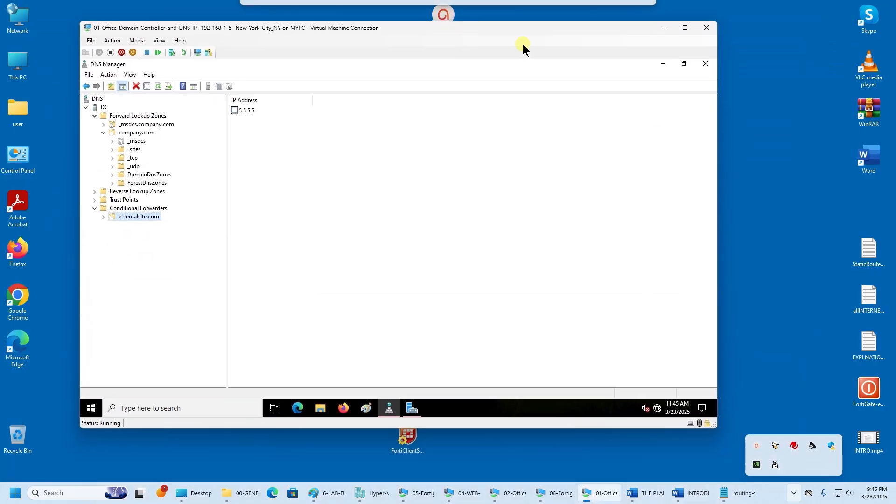
{"action": "left_click", "coordinate": [663, 64]}
{"action": "left_click", "coordinate": [664, 64]}
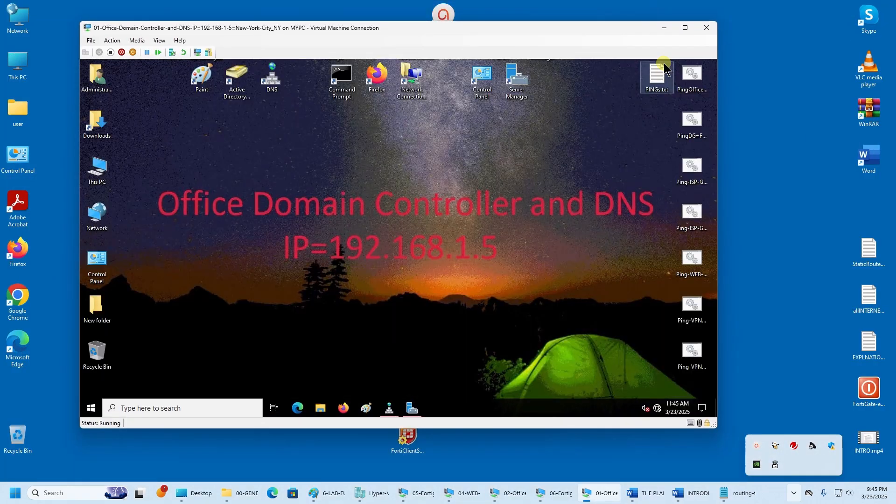
- Show the LAN-NYC adapter's IPv4 settings: 192.168.1.5/24, gateway 192.168.1.1, DNS 127.0.0.1
{"action": "double_click", "coordinate": [411, 79]}
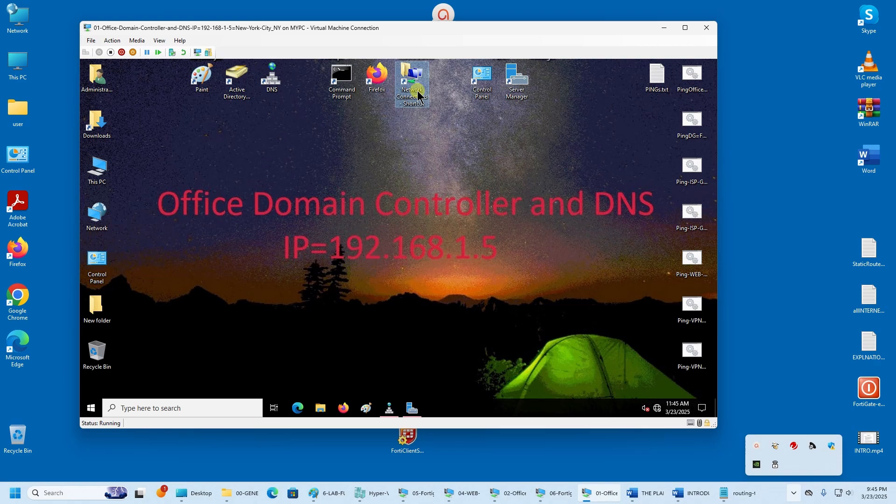
{"action": "left_click", "coordinate": [216, 218]}
{"action": "right_click", "coordinate": [211, 220]}
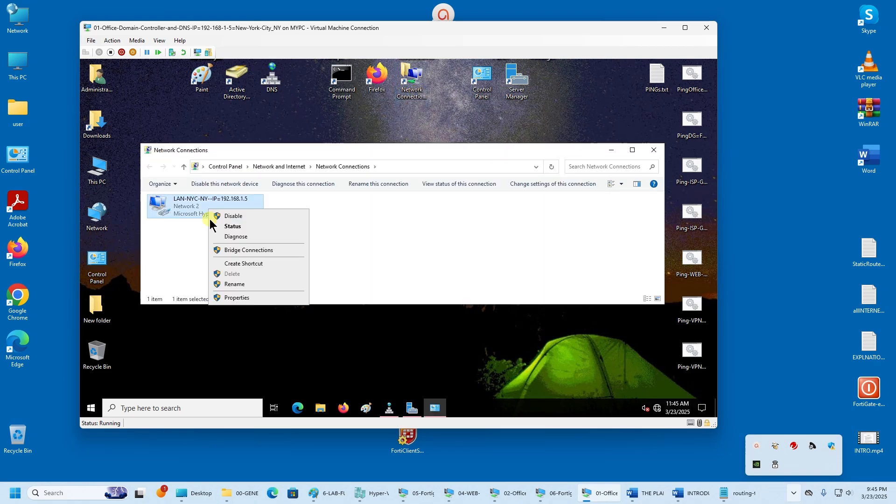
{"action": "left_click", "coordinate": [231, 299]}
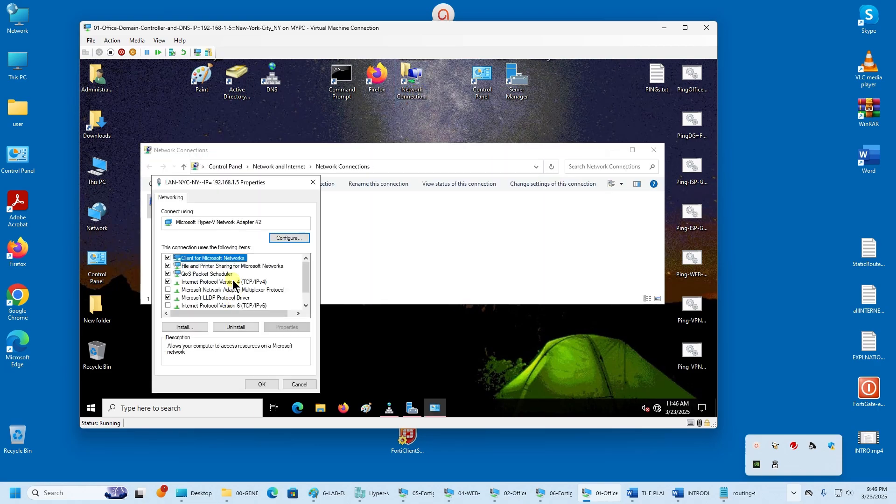
{"action": "left_click", "coordinate": [233, 283]}
{"action": "left_click", "coordinate": [303, 327]}
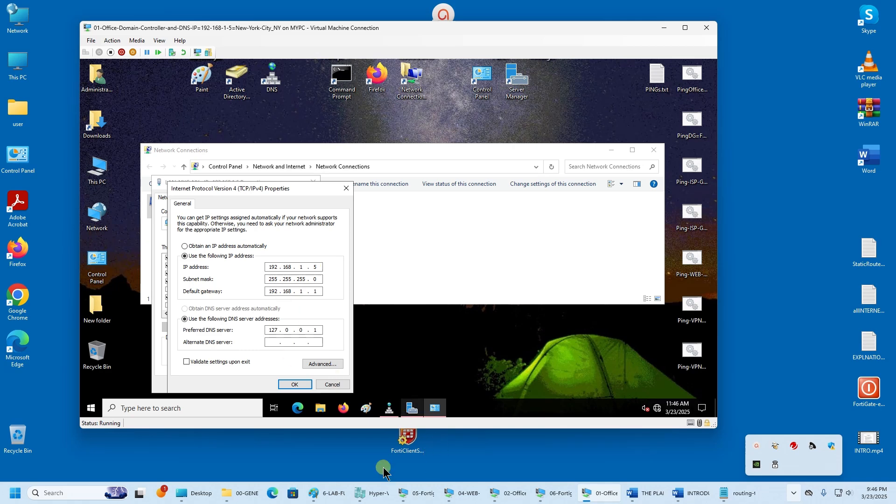
- Open FortiGate's DNS settings and review the primary 192.168.1.5 and secondary server fields
{"action": "left_click", "coordinate": [506, 493]}
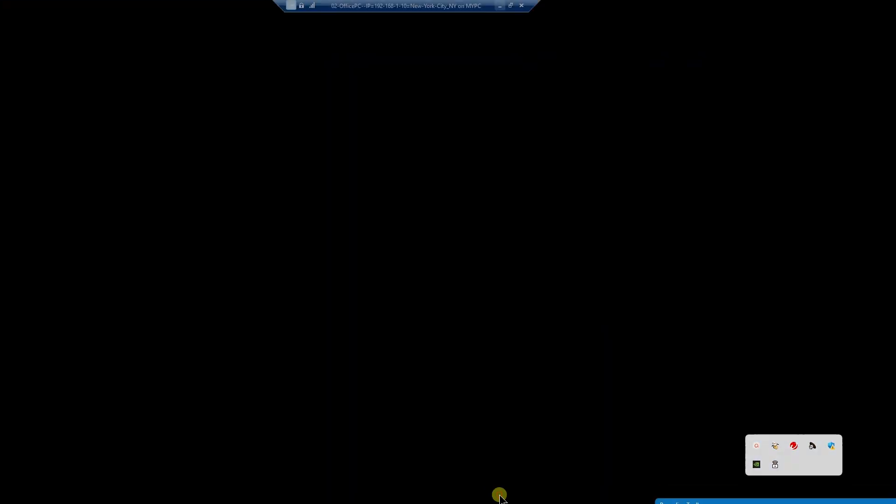
{"action": "left_click", "coordinate": [65, 303]}
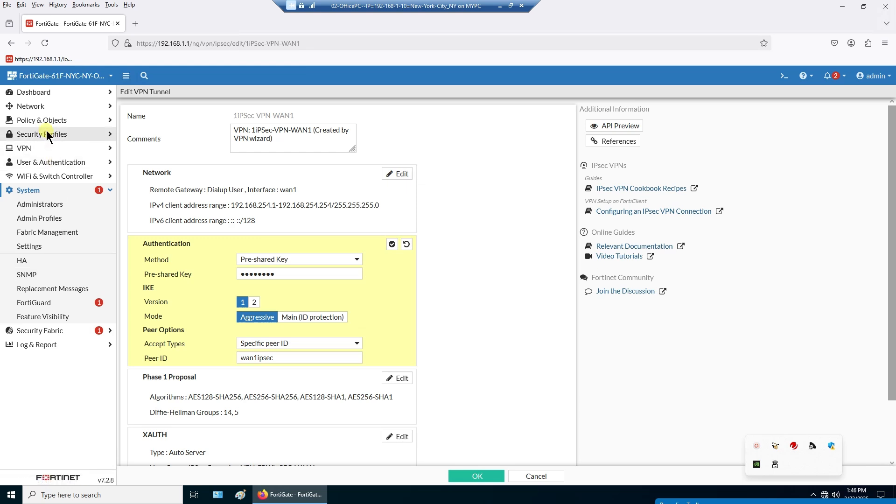
{"action": "left_click", "coordinate": [39, 108]}
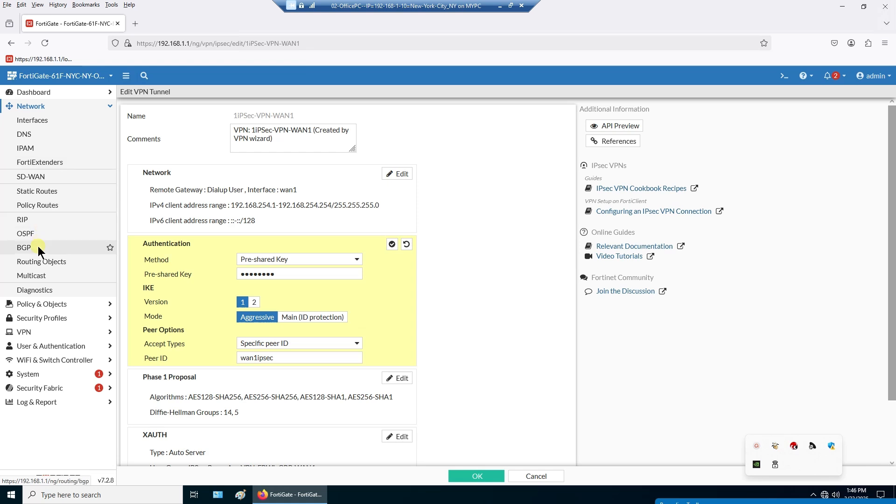
{"action": "left_click", "coordinate": [40, 135]}
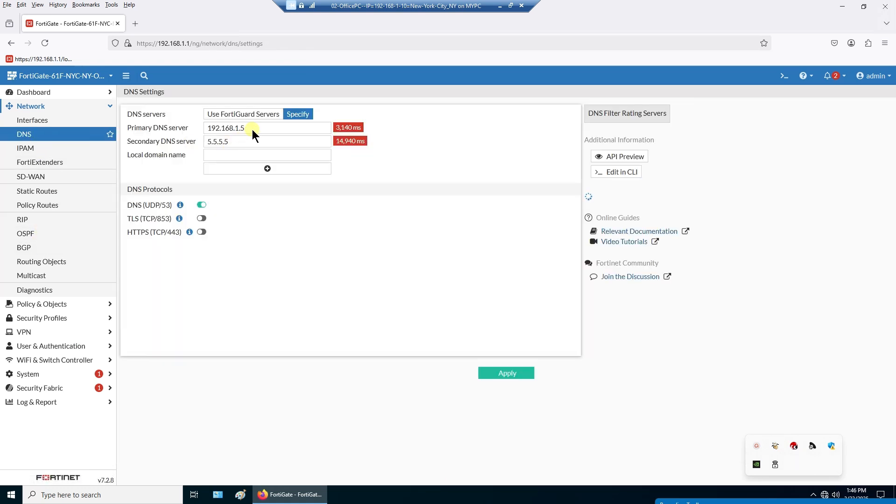
{"action": "left_click_drag", "start_coordinate": [252, 130], "coordinate": [206, 130]}
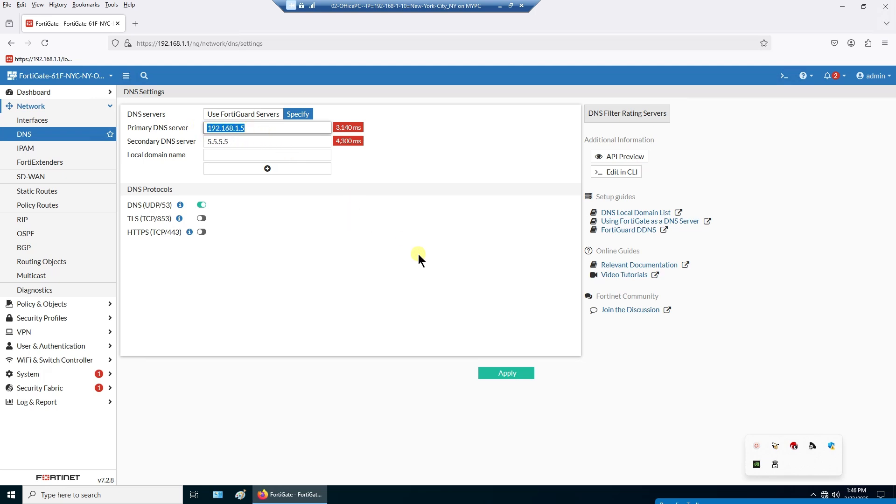
{"action": "left_click", "coordinate": [231, 141]}
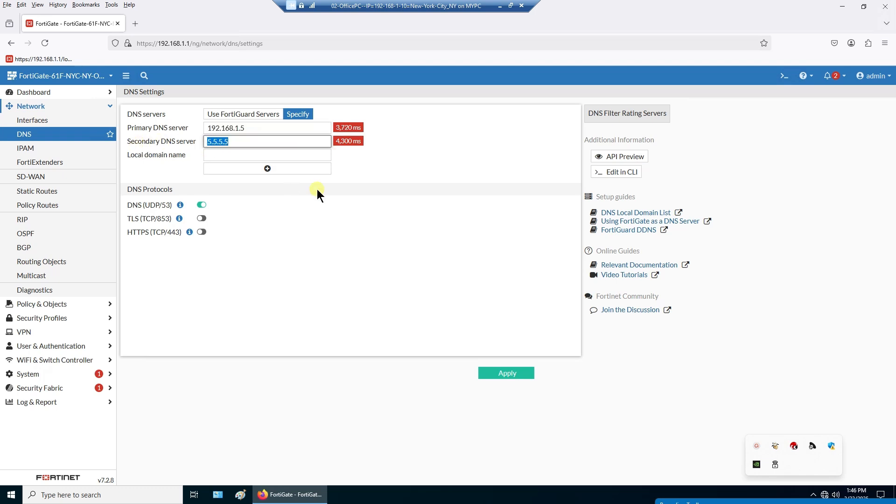
{"action": "left_click_drag", "start_coordinate": [256, 127], "coordinate": [202, 130]}
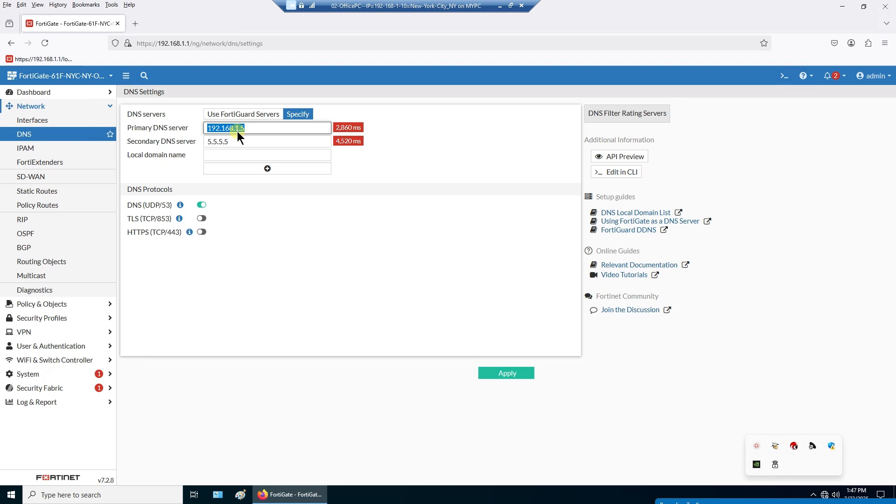
- Cut and re-paste 5.5.5.5 as the secondary DNS server, then minimize the office PC session
{"action": "left_click_drag", "start_coordinate": [234, 141], "coordinate": [199, 142]}
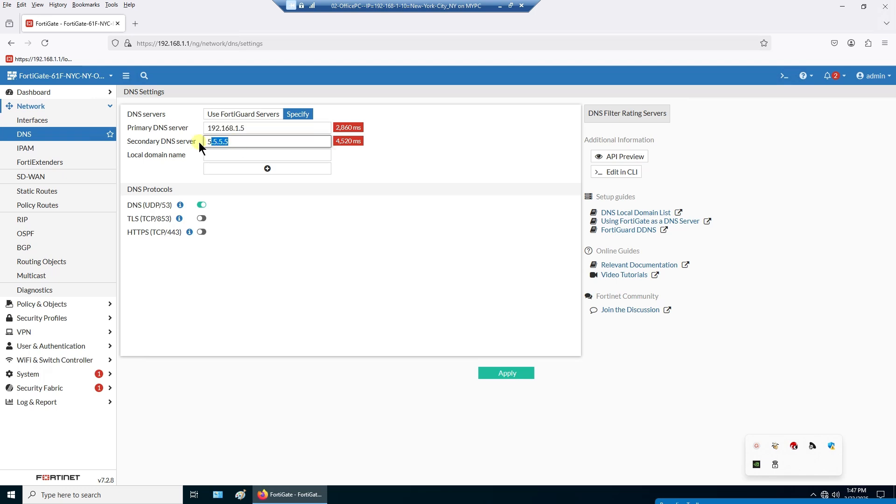
{"action": "right_click", "coordinate": [222, 144]}
{"action": "left_click", "coordinate": [248, 186]}
{"action": "left_click", "coordinate": [411, 218]}
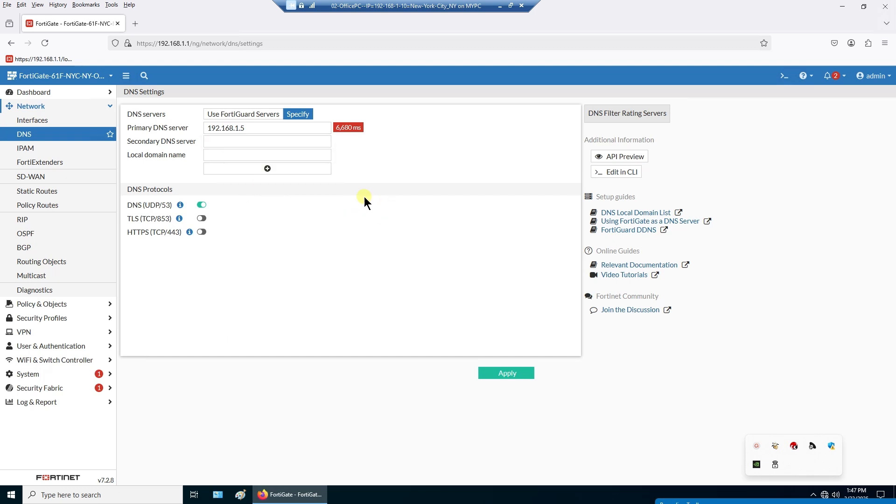
{"action": "left_click", "coordinate": [282, 143]}
{"action": "right_click", "coordinate": [282, 143]}
{"action": "left_click", "coordinate": [309, 214]}
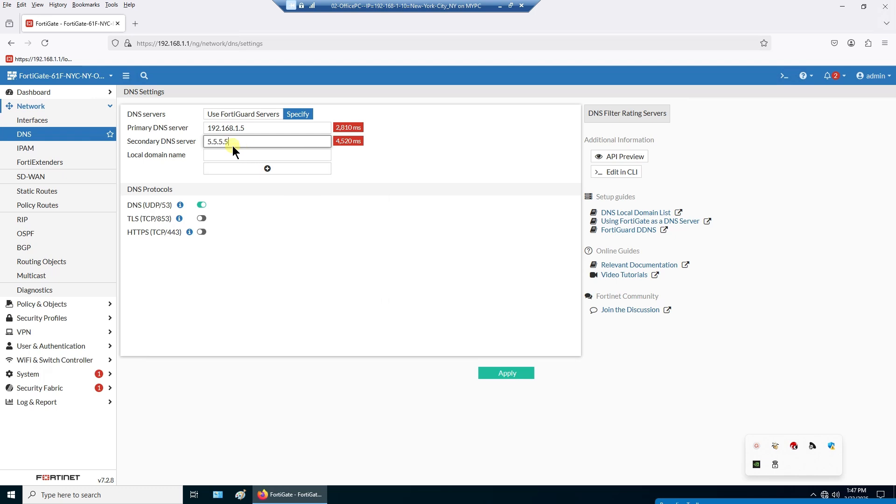
{"action": "left_click", "coordinate": [365, 255]}
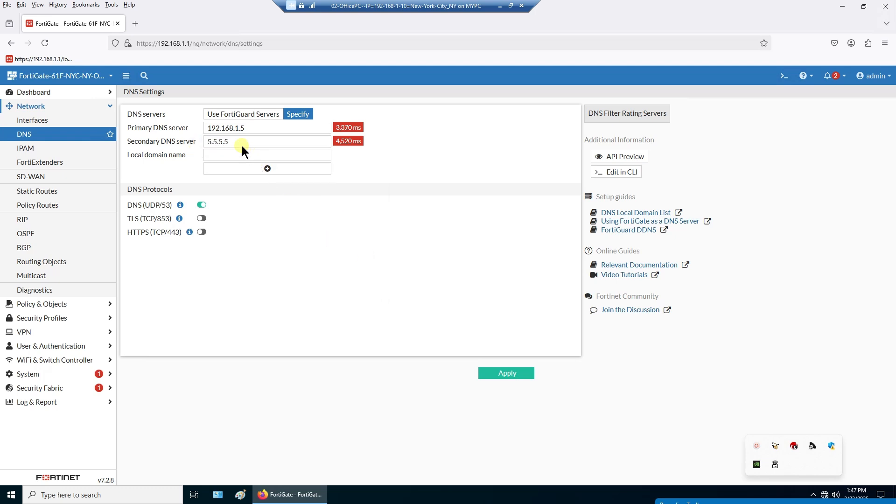
{"action": "left_click_drag", "start_coordinate": [242, 146], "coordinate": [201, 146]}
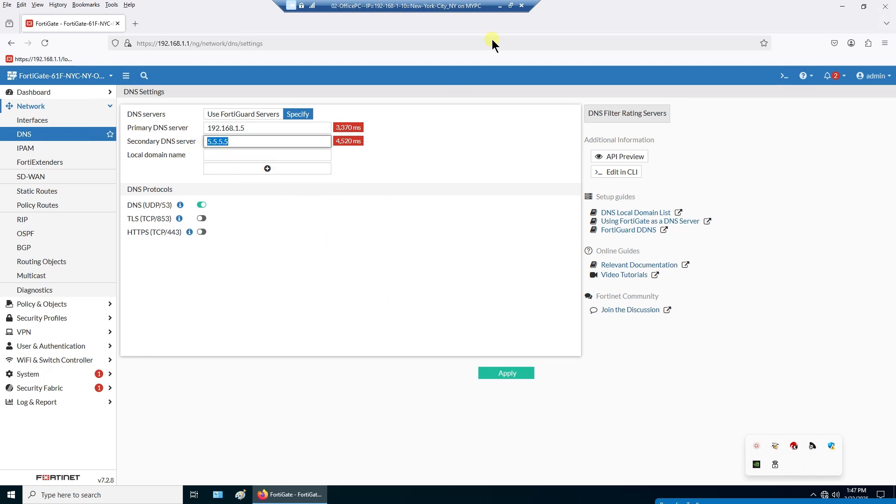
{"action": "left_click", "coordinate": [500, 5]}
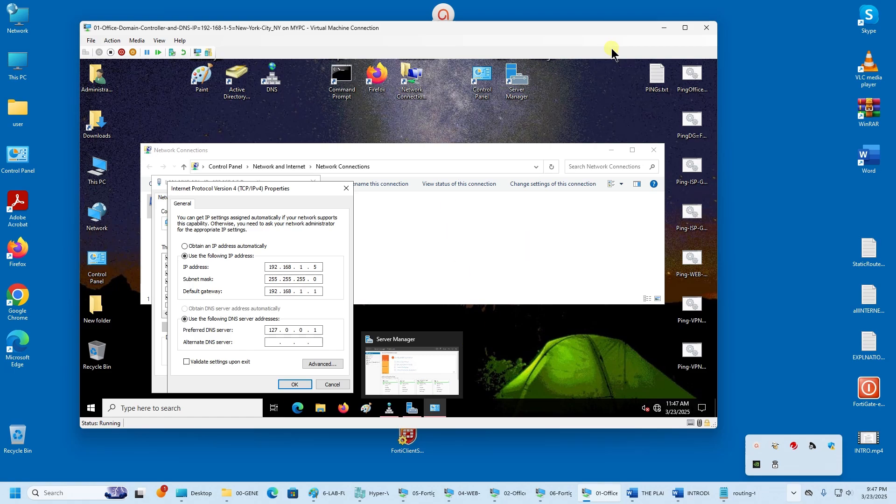
- Minimize the DC VM and scroll the plan document to section 5, Firewall Groups and Users
{"action": "left_click", "coordinate": [665, 27]}
{"action": "mouse_move", "coordinate": [494, 496]}
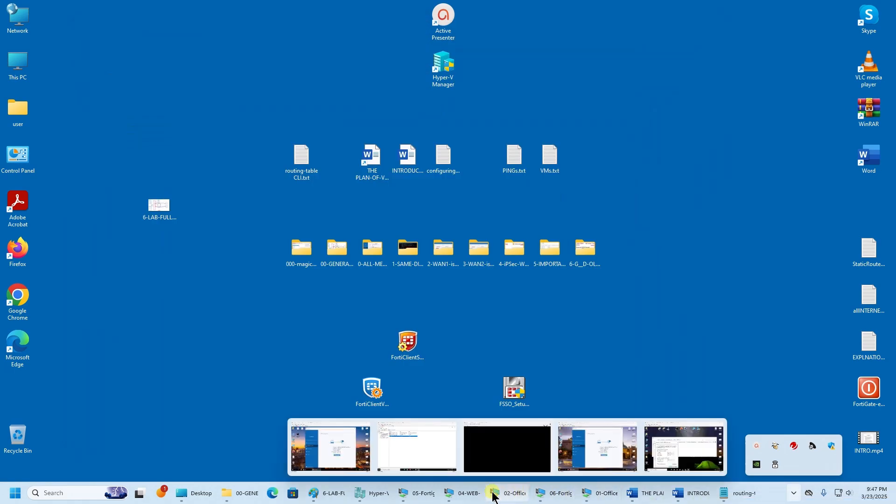
{"action": "left_click", "coordinate": [652, 496]}
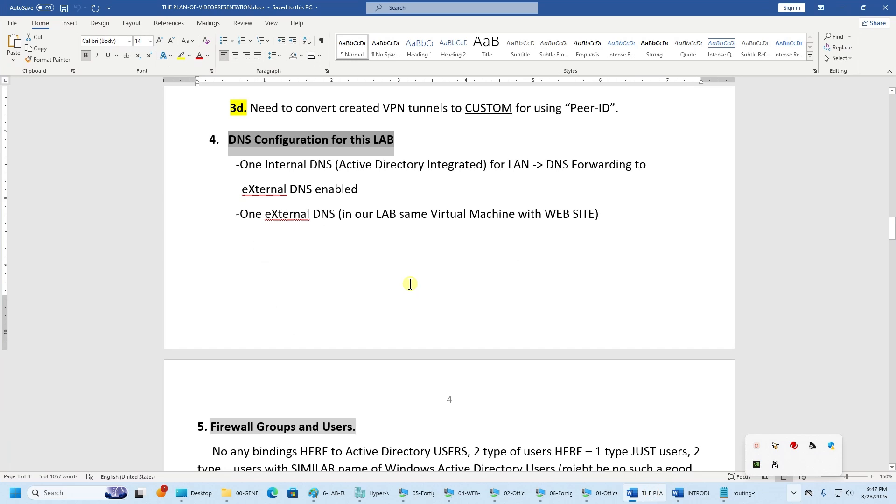
{"action": "scroll", "coordinate": [410, 284], "scroll_direction": "down", "scroll_amount": 3}
{"action": "scroll", "coordinate": [410, 284], "scroll_direction": "up", "scroll_amount": 3}
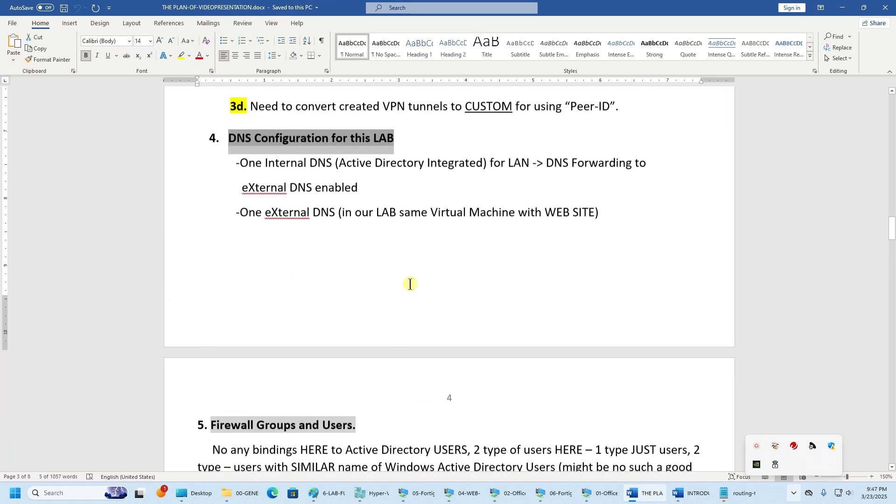
{"action": "scroll", "coordinate": [410, 284], "scroll_direction": "down", "scroll_amount": 5}
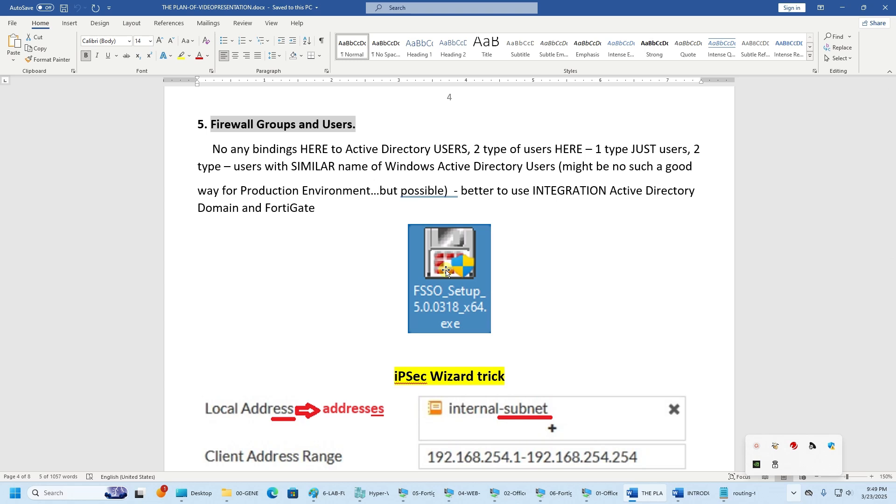
{"action": "left_click", "coordinate": [516, 312]}
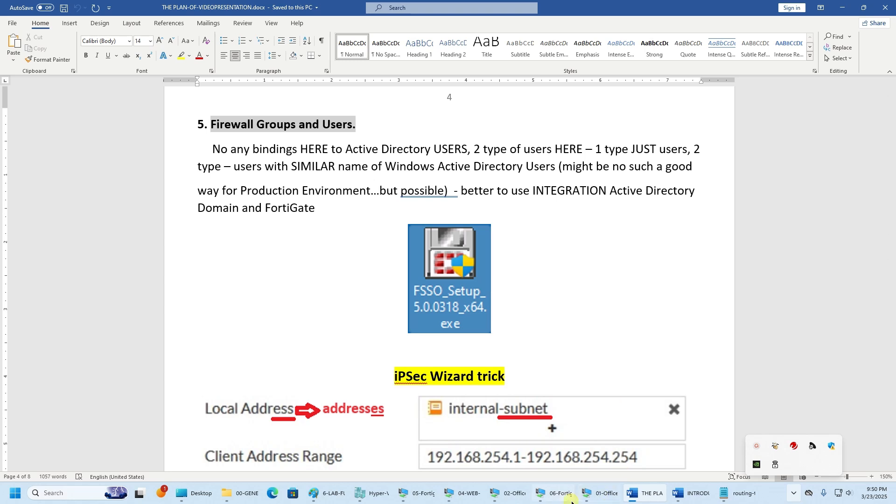
- On the 02-OfficePC VM, go to the User Groups list under User & Authentication
{"action": "left_click", "coordinate": [517, 494]}
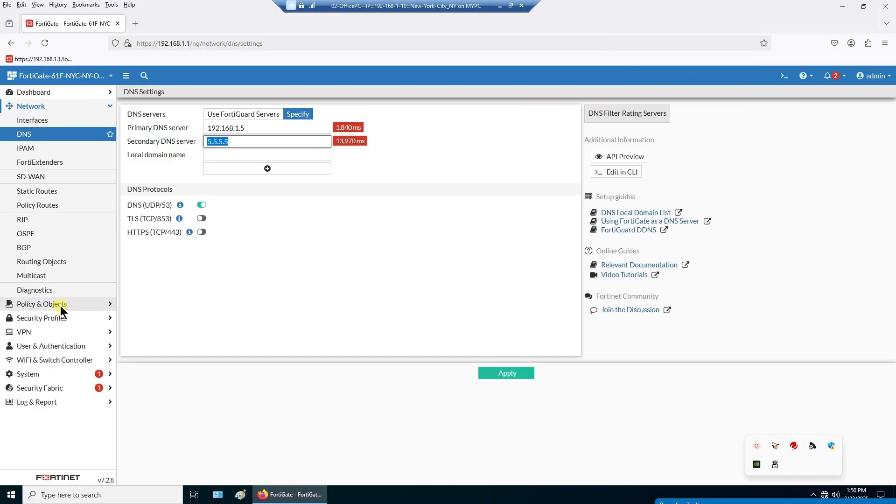
{"action": "left_click", "coordinate": [57, 318]}
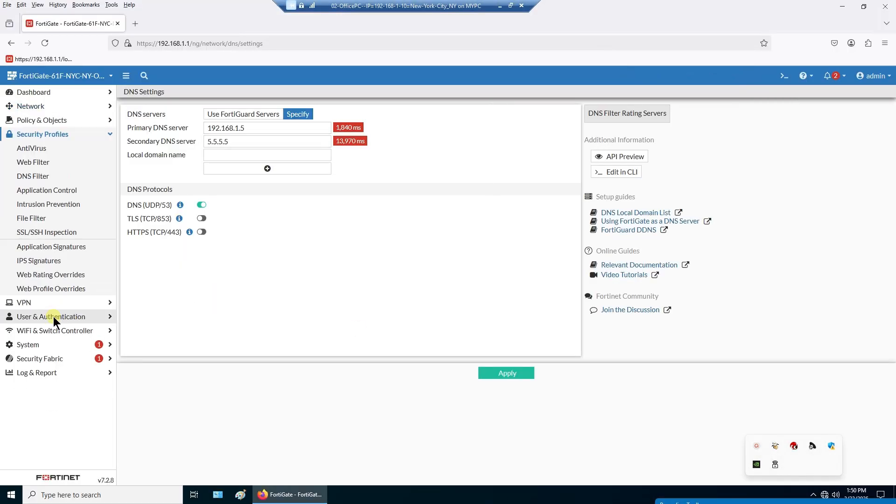
{"action": "left_click", "coordinate": [46, 318]}
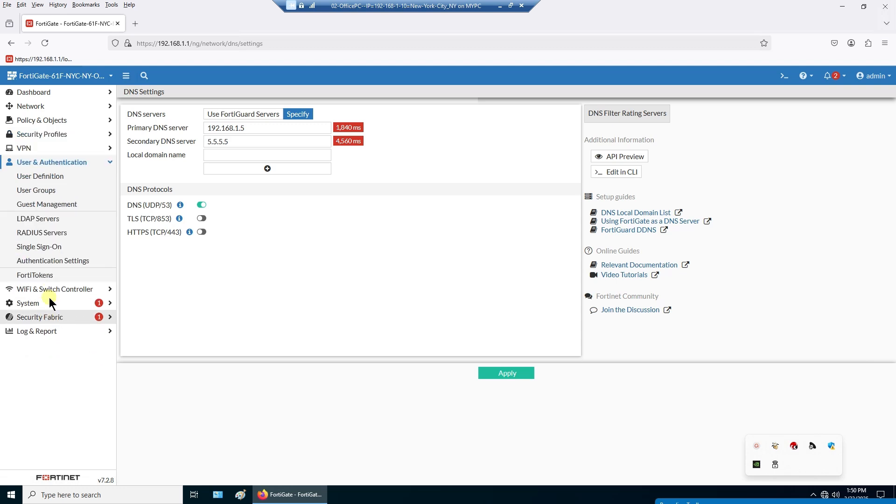
{"action": "left_click", "coordinate": [45, 178]}
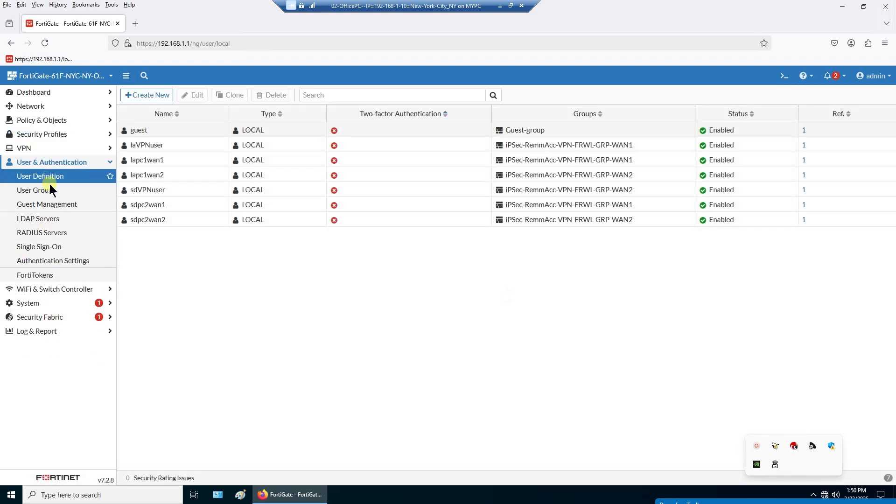
{"action": "left_click", "coordinate": [49, 190]}
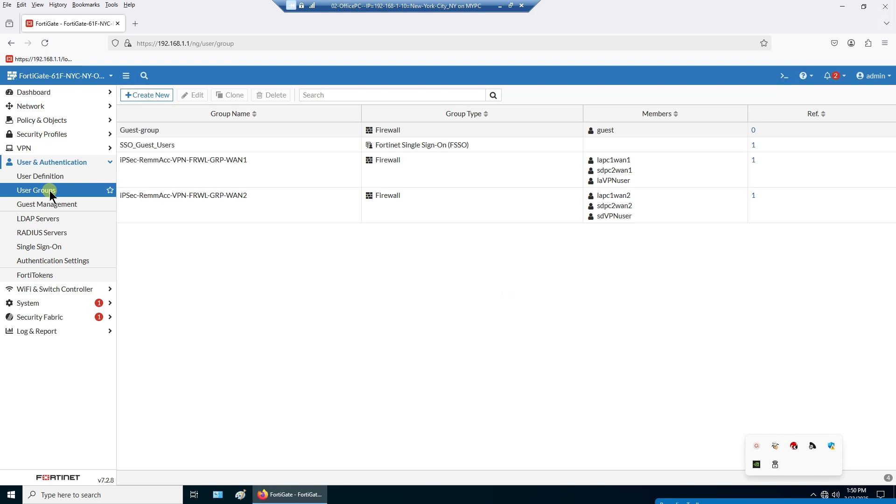
- Review groups IPSec-RemmAcc-VPN-FRWL-GRP-WAN1 and GRP-WAN2, confirming each holds three users
{"action": "left_click", "coordinate": [279, 174]}
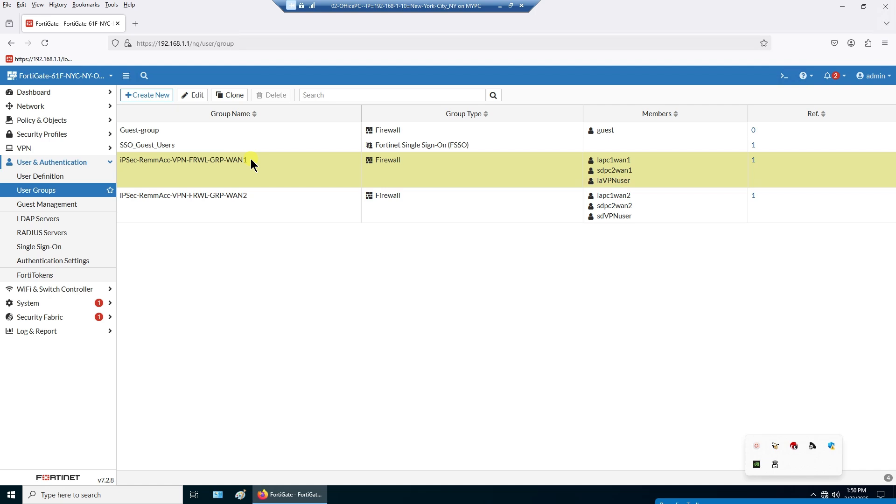
{"action": "left_click", "coordinate": [263, 204]}
{"action": "left_click", "coordinate": [415, 164]}
{"action": "left_click", "coordinate": [416, 201]}
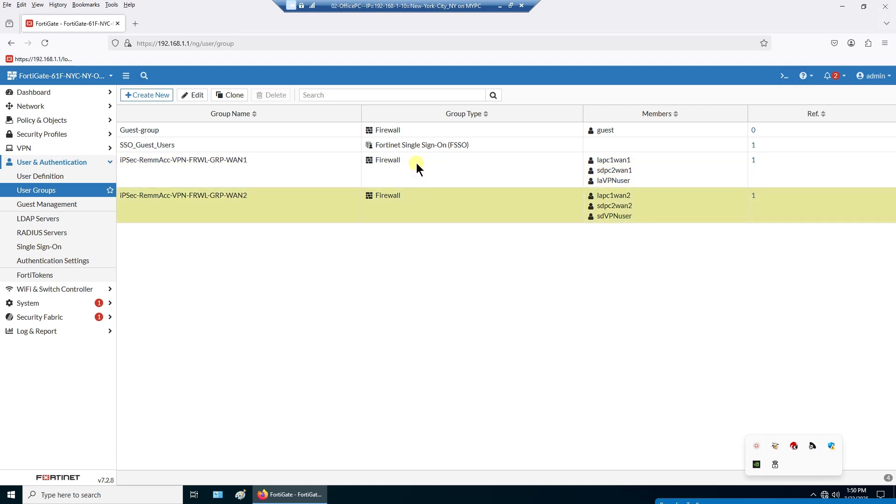
{"action": "left_click", "coordinate": [416, 164]}
{"action": "left_click", "coordinate": [403, 169]}
{"action": "left_click", "coordinate": [399, 198]}
{"action": "left_click", "coordinate": [399, 171]}
{"action": "left_click", "coordinate": [405, 200]}
{"action": "left_click", "coordinate": [414, 174]}
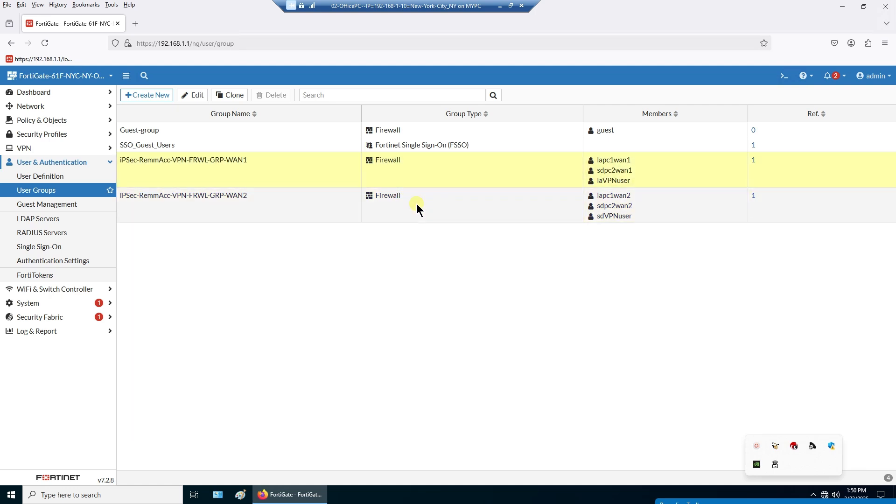
{"action": "left_click", "coordinate": [416, 206]}
{"action": "left_click", "coordinate": [645, 168]}
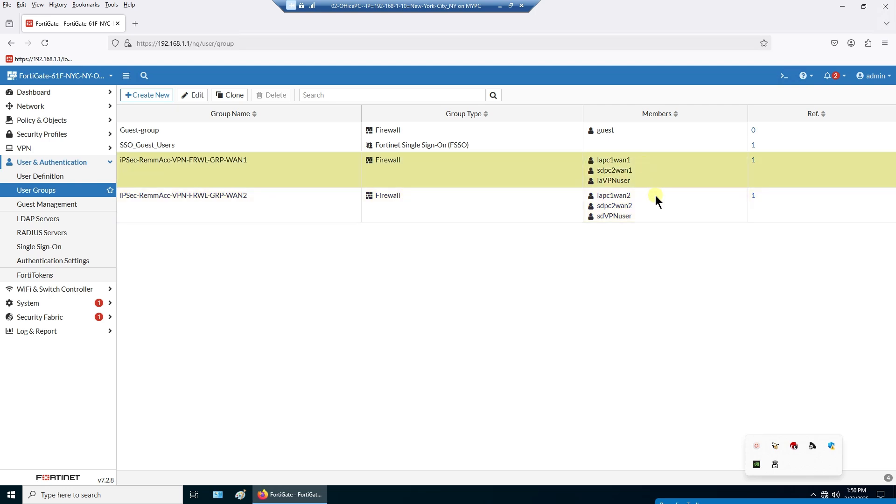
{"action": "left_click", "coordinate": [654, 206]}
{"action": "left_click", "coordinate": [652, 174]}
{"action": "mouse_move", "coordinate": [607, 161]}
{"action": "mouse_move", "coordinate": [608, 179]}
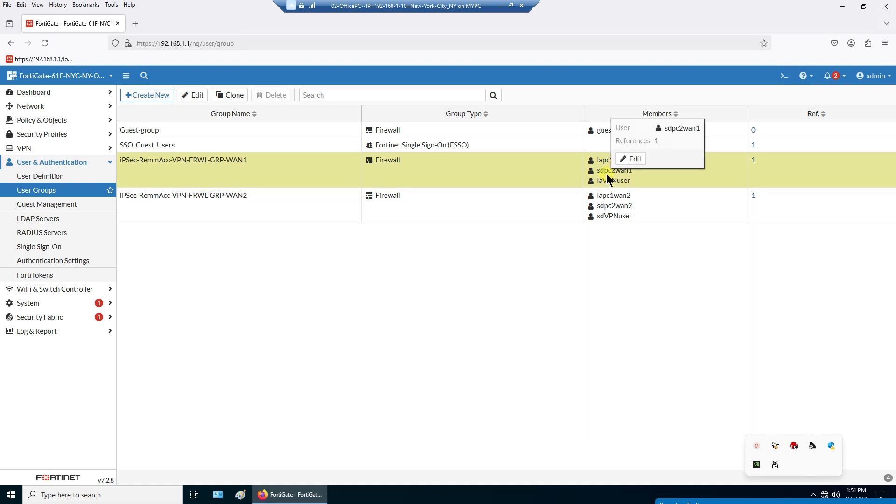
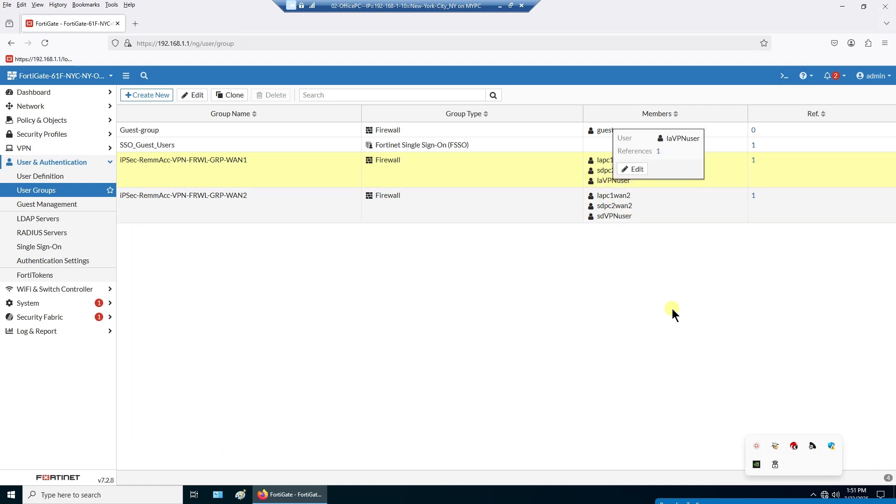
- Open local user sdpc2wan1 from the User Definition list and close it without changes
{"action": "left_click", "coordinate": [640, 209]}
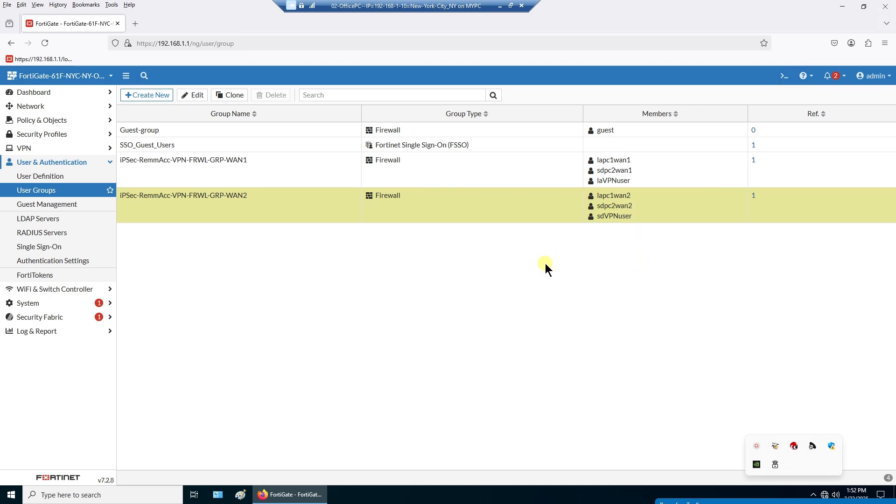
{"action": "left_click", "coordinate": [74, 177]}
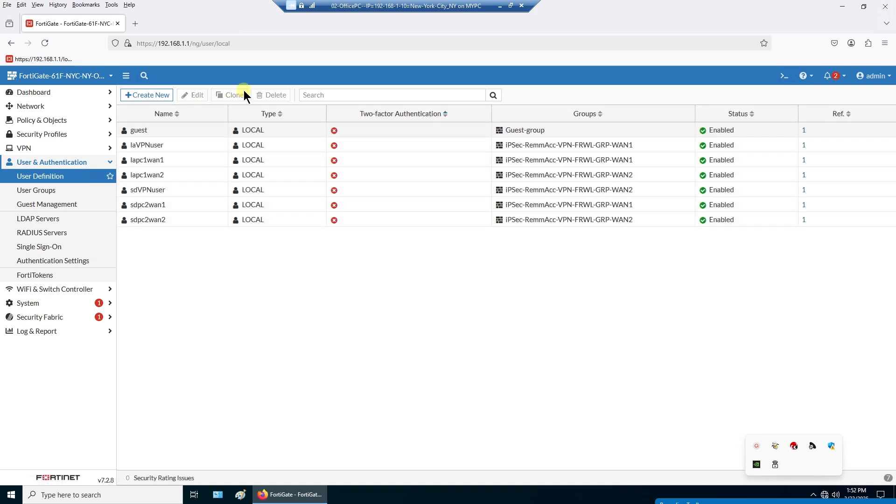
{"action": "double_click", "coordinate": [169, 209]}
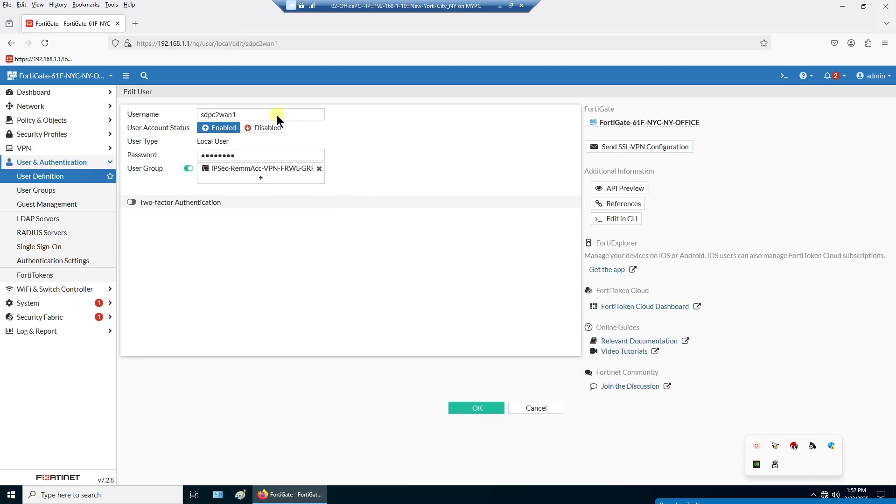
{"action": "left_click_drag", "start_coordinate": [276, 115], "coordinate": [119, 118]}
{"action": "left_click", "coordinate": [437, 167]}
{"action": "left_click", "coordinate": [536, 409]}
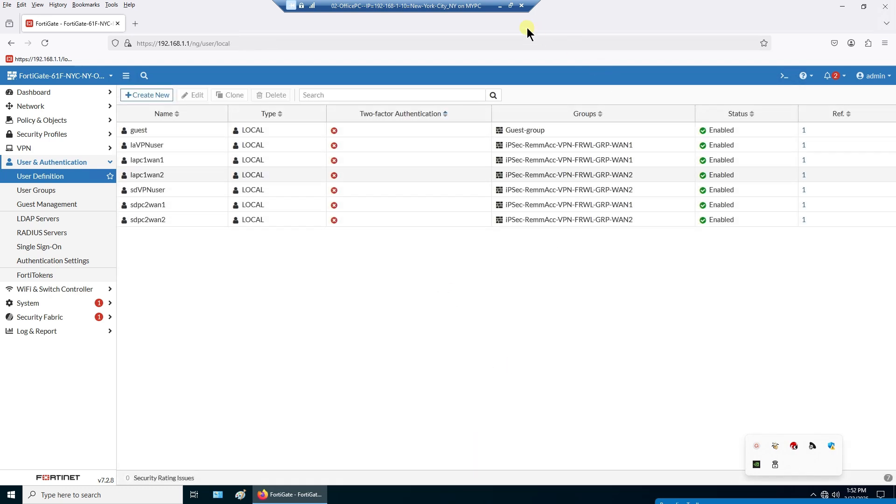
- Switch to the plan document and scroll to the iPSec Wizard trick notes on 192.168.254.x/253.x ranges
{"action": "left_click", "coordinate": [501, 7]}
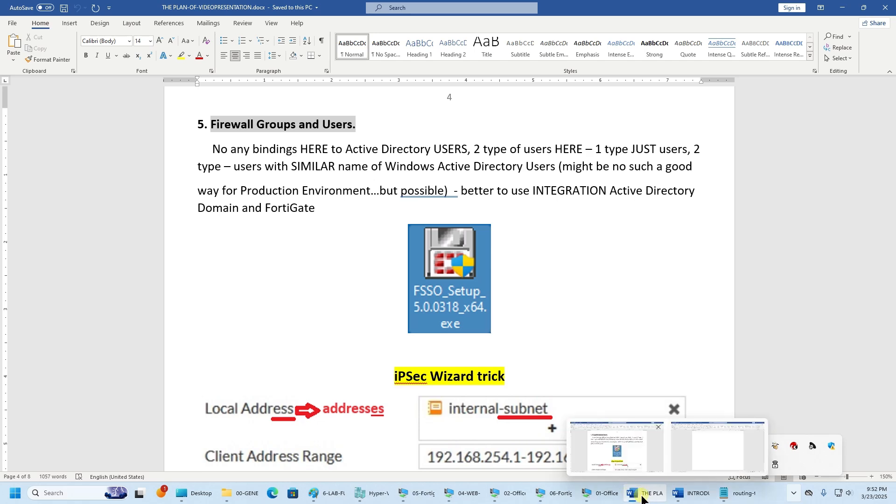
{"action": "left_click", "coordinate": [684, 499]}
{"action": "left_click", "coordinate": [685, 498]}
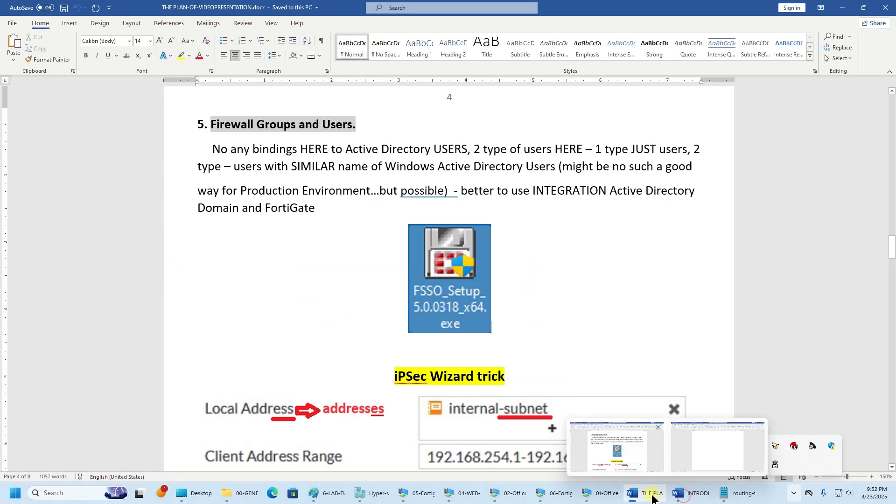
{"action": "scroll", "coordinate": [581, 396], "scroll_direction": "down", "scroll_amount": 6}
{"action": "scroll", "coordinate": [580, 397], "scroll_direction": "up", "scroll_amount": 4}
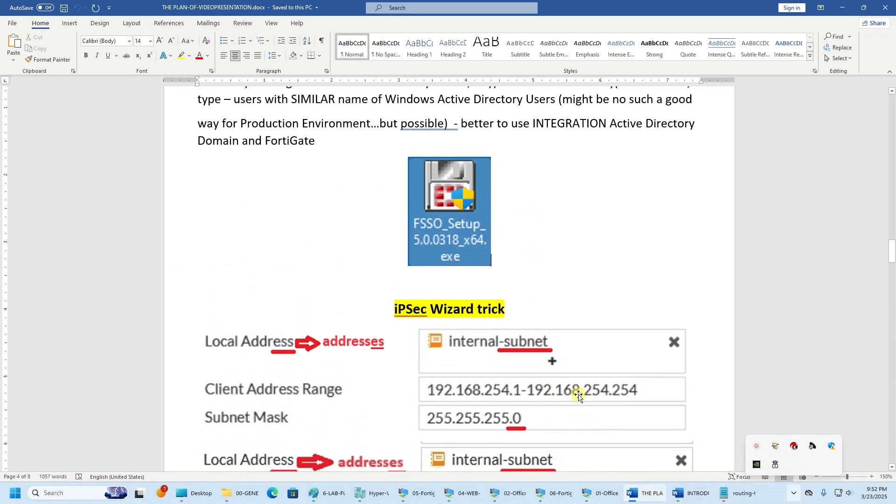
{"action": "scroll", "coordinate": [580, 397], "scroll_direction": "down", "scroll_amount": 4}
{"action": "scroll", "coordinate": [580, 397], "scroll_direction": "down", "scroll_amount": 1}
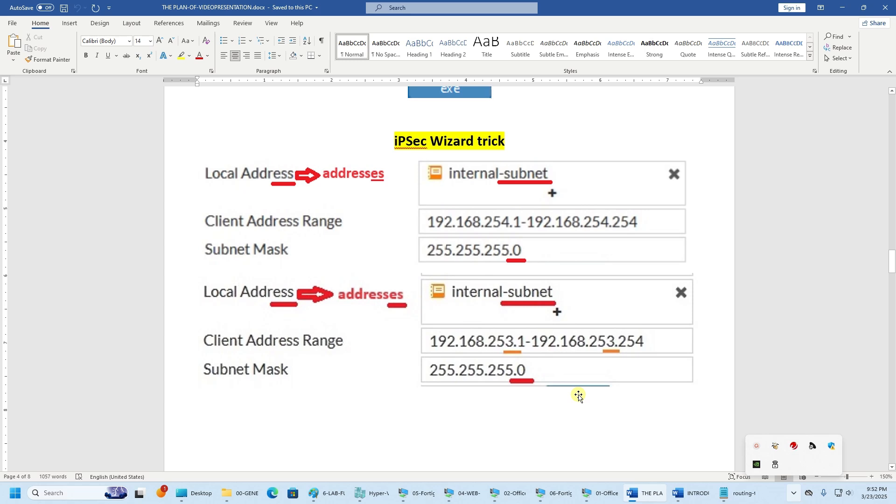
- Return to the FortiGate session and launch the IPsec Wizard from VPN > IPsec Tunnels
{"action": "mouse_move", "coordinate": [554, 499]}
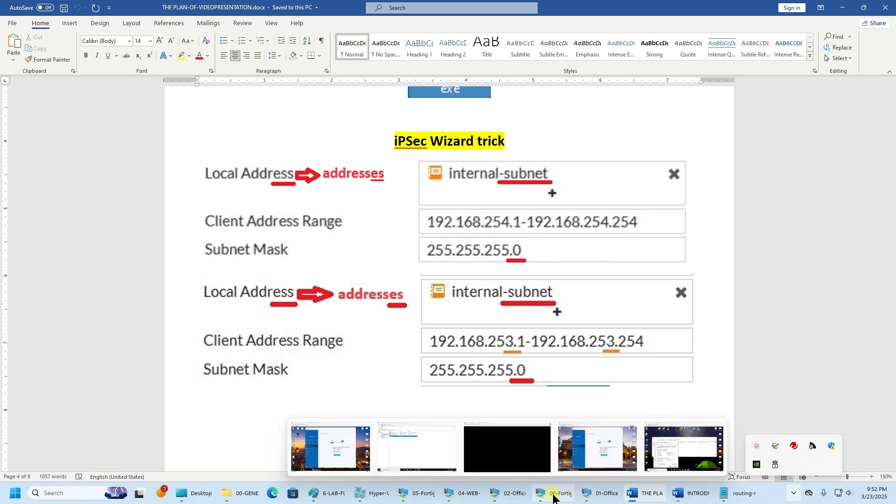
{"action": "left_click", "coordinate": [511, 494]}
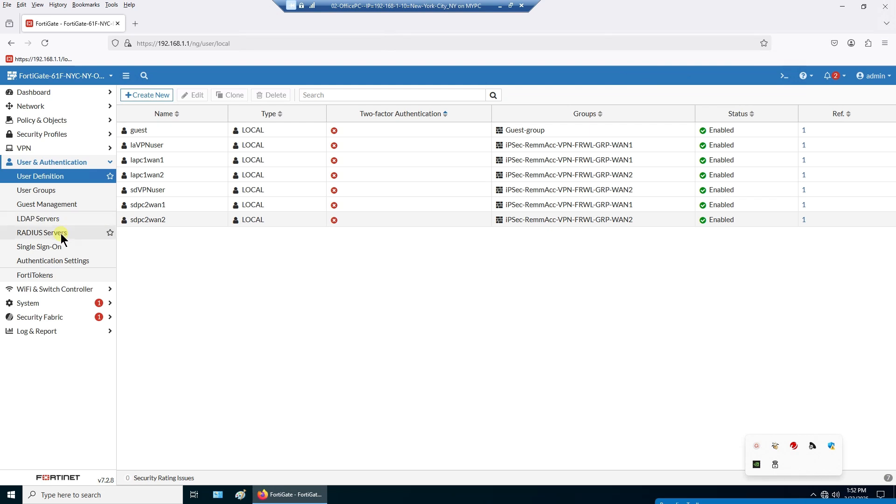
{"action": "left_click", "coordinate": [45, 149]}
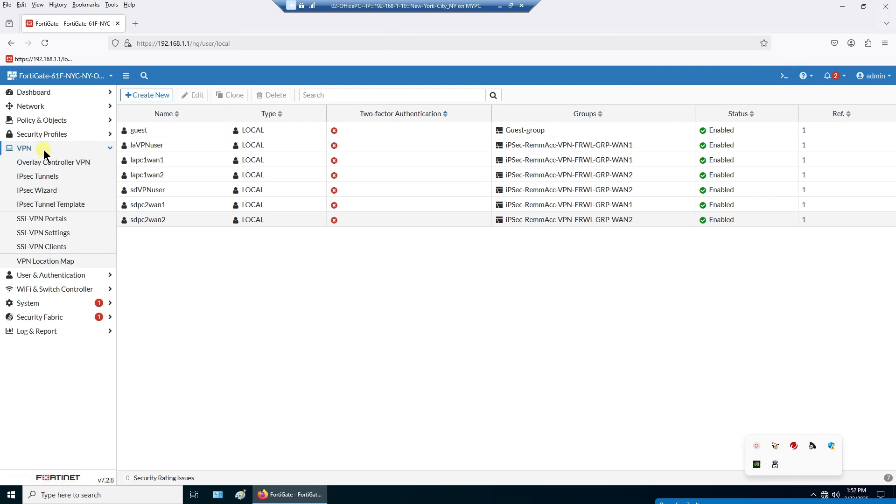
{"action": "left_click", "coordinate": [40, 176]}
{"action": "left_click", "coordinate": [45, 193]}
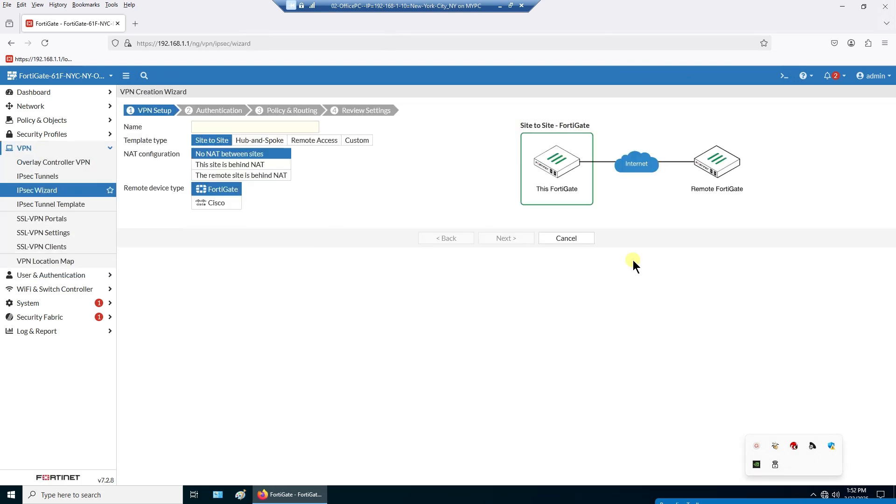
- Name the tunnel name-tunnel-1 with the Remote Access FortiClient template and continue
{"action": "left_click", "coordinate": [292, 128]}
{"action": "type", "text": "a"}
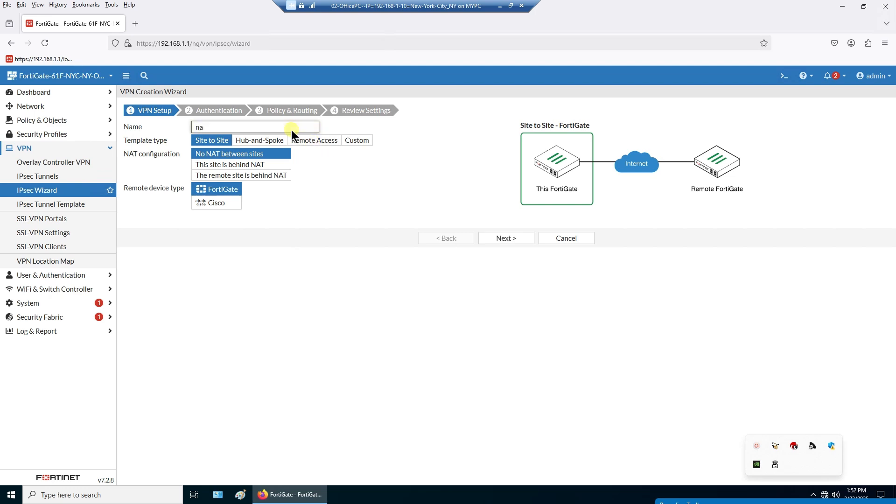
{"action": "type", "text": "me-tunnel-wan1"}
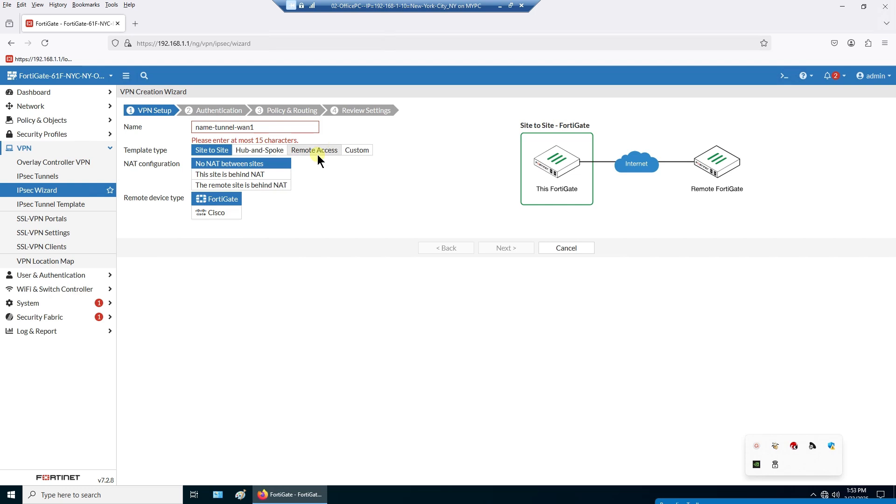
{"action": "left_click", "coordinate": [317, 154]}
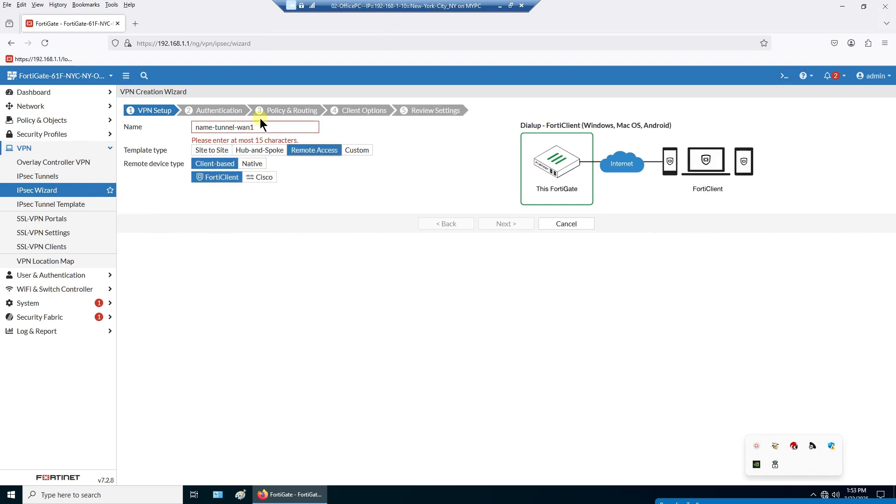
{"action": "left_click", "coordinate": [250, 127]}
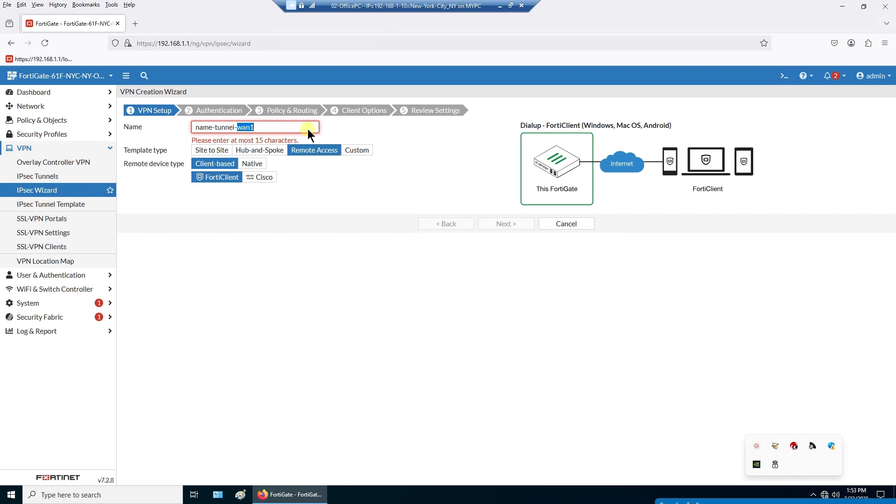
{"action": "key", "text": "BackSpace"}
{"action": "key", "text": "BackSpace"}
{"action": "key", "text": "BackSpace"}
{"action": "key", "text": "BackSpace"}
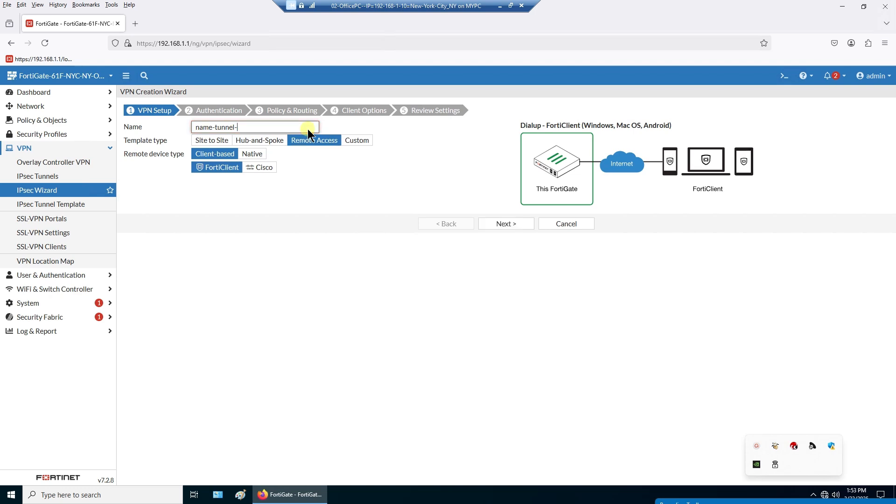
{"action": "type", "text": "1"}
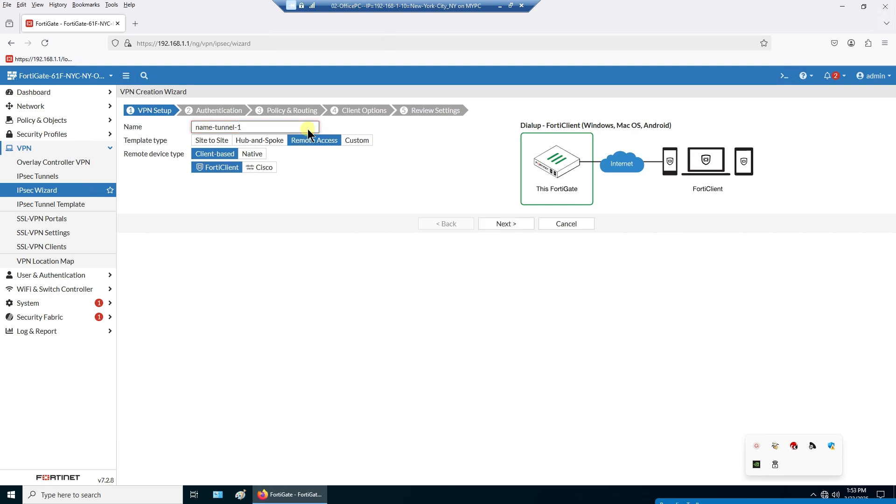
{"action": "left_click", "coordinate": [503, 226]}
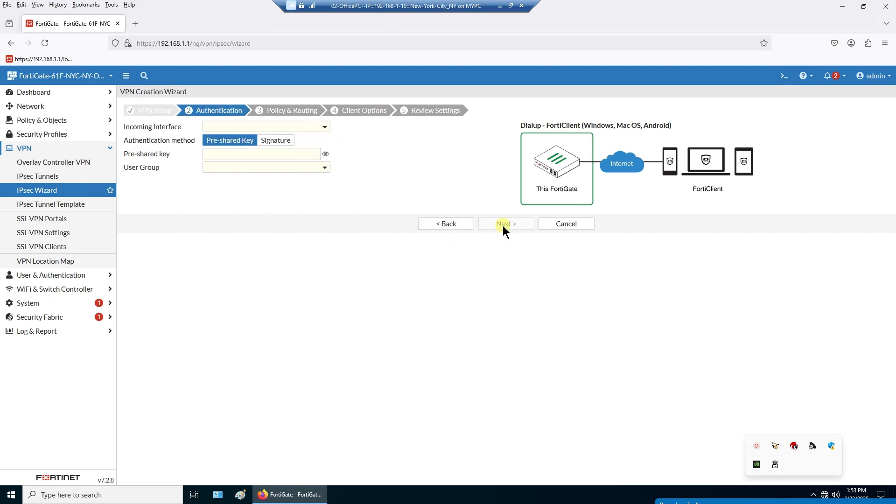
- Use incoming interface 1iPSec-VPN-WAN1, enter the pre-shared key, and choose the iPSec-RemmAcc user group
{"action": "left_click", "coordinate": [272, 126]}
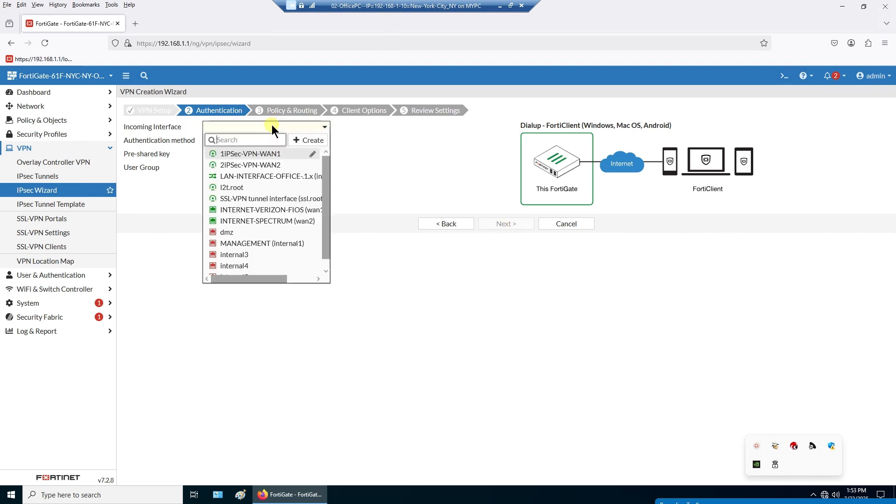
{"action": "left_click", "coordinate": [270, 153]}
{"action": "left_click", "coordinate": [251, 153]}
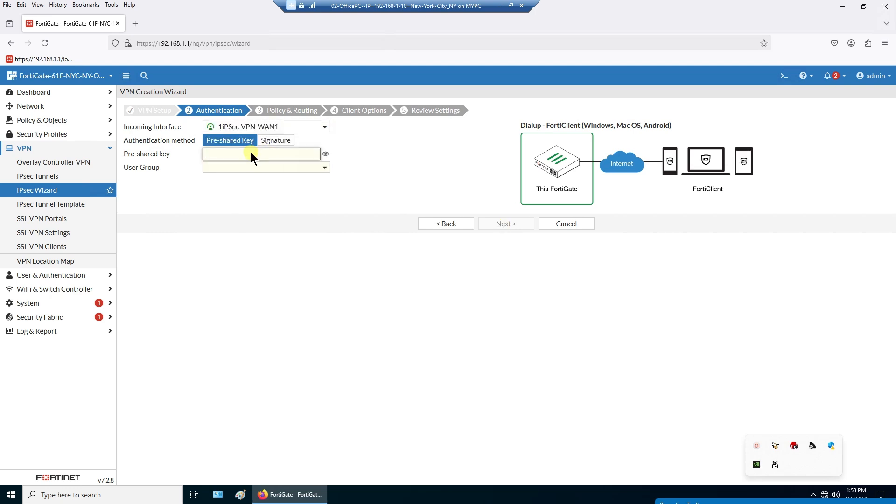
{"action": "type", "text": "••••••••"}
{"action": "left_click", "coordinate": [256, 168]}
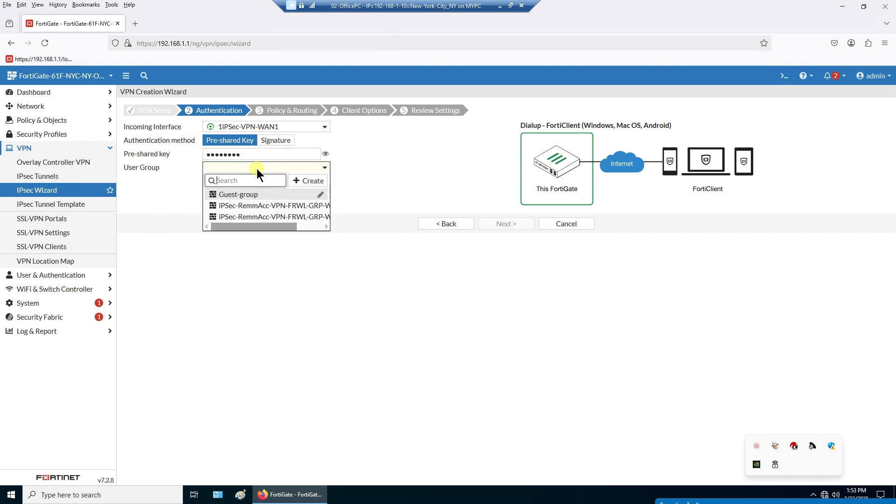
{"action": "left_click", "coordinate": [271, 208]}
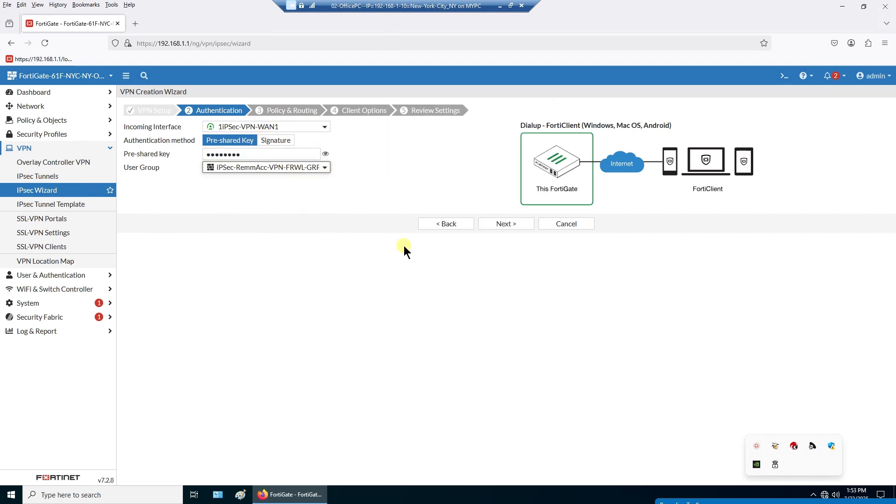
{"action": "left_click", "coordinate": [454, 227]}
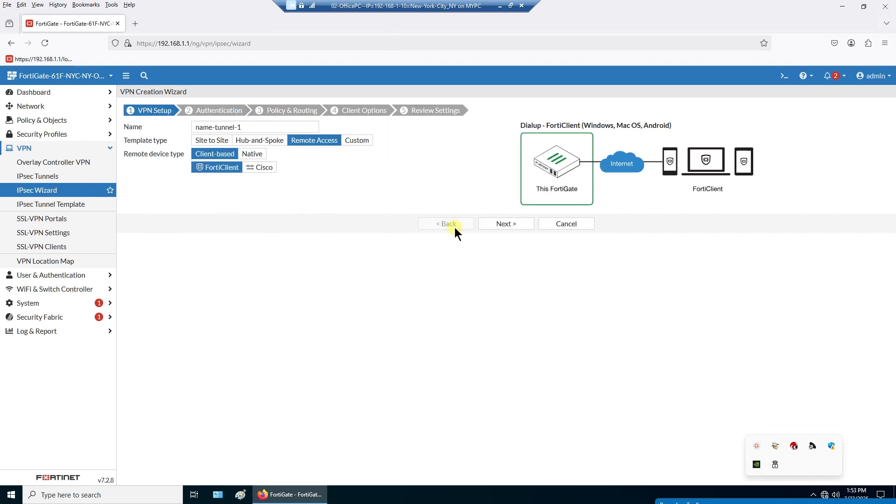
{"action": "left_click", "coordinate": [497, 228]}
{"action": "left_click", "coordinate": [496, 227]}
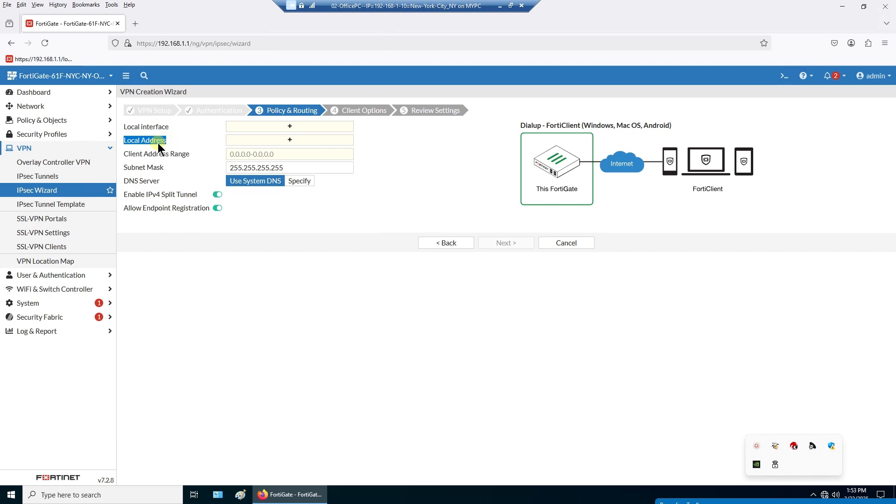
- Add internal-subnet as local address and LAN-INTERFACE-OFFICE-.1x as local interface
{"action": "left_click", "coordinate": [290, 140]}
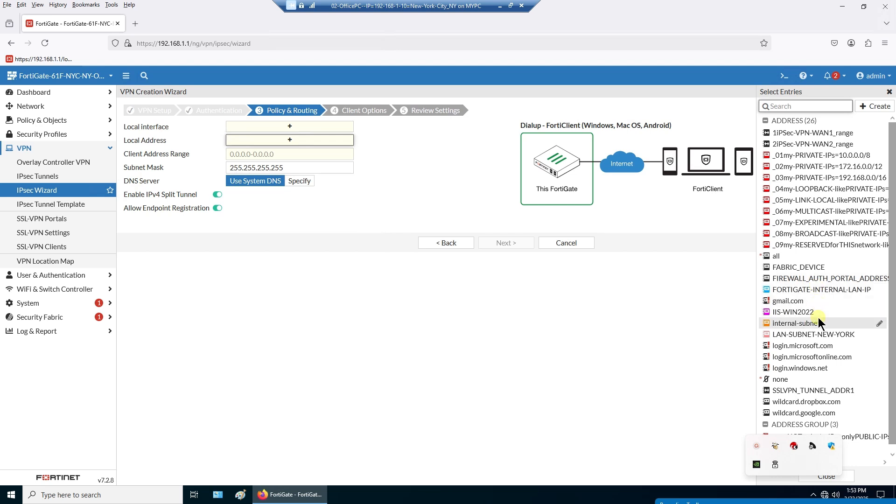
{"action": "mouse_move", "coordinate": [815, 326]}
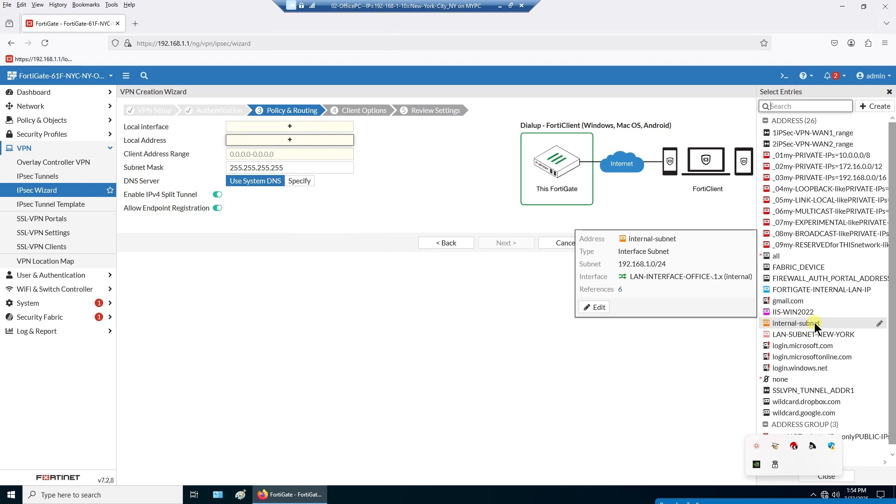
{"action": "left_click", "coordinate": [815, 323]}
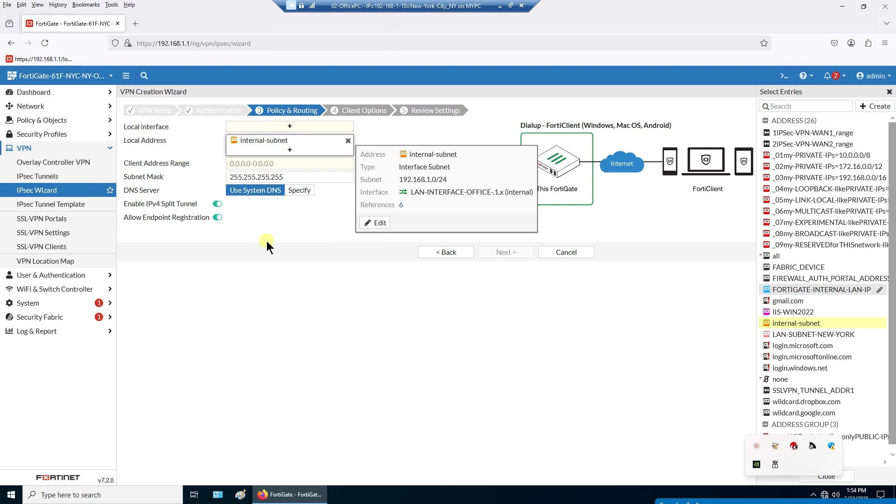
{"action": "left_click", "coordinate": [294, 127]}
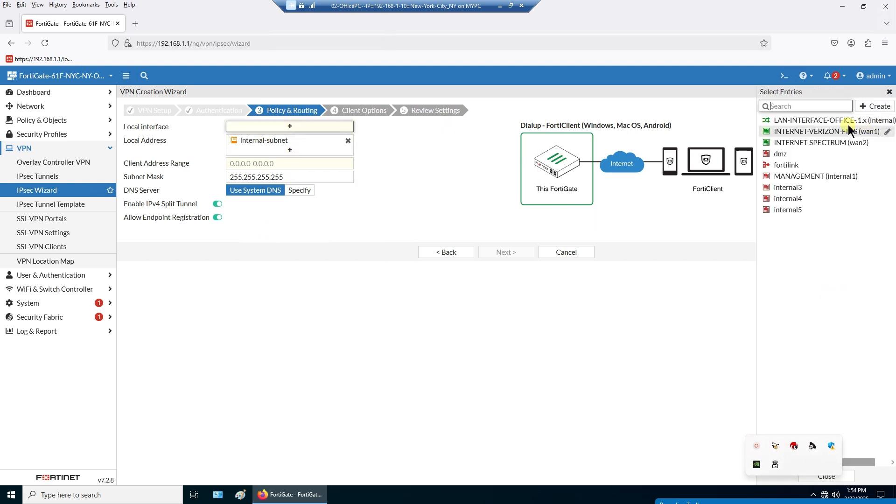
{"action": "left_click", "coordinate": [840, 121]}
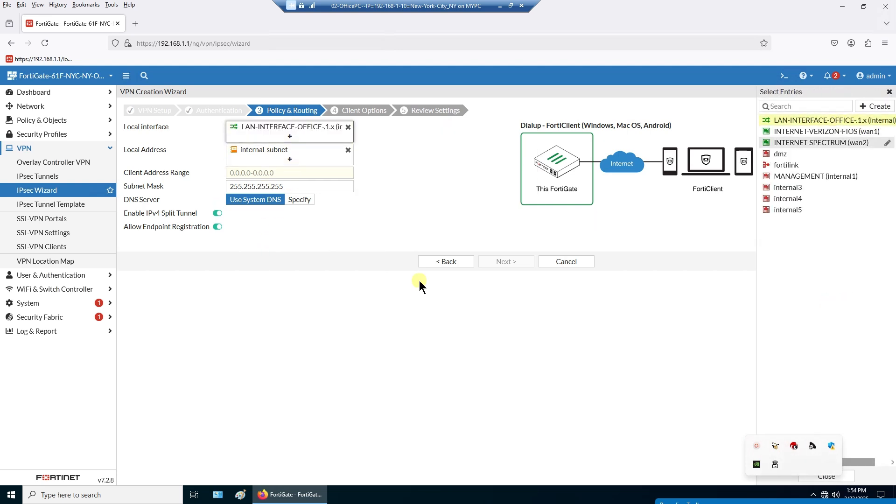
- Set subnet mask 255.255.255.0 and client address range 192.168.254.1-192.168.254.253
{"action": "left_click", "coordinate": [324, 171]}
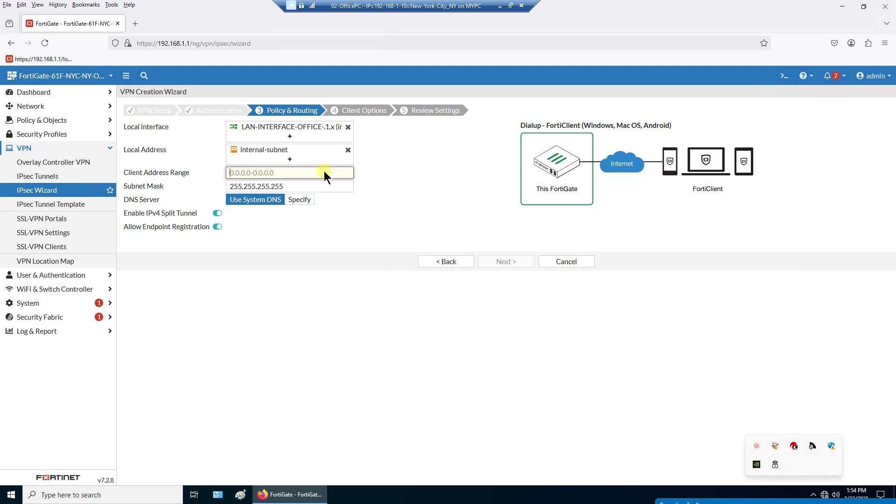
{"action": "left_click", "coordinate": [315, 181]}
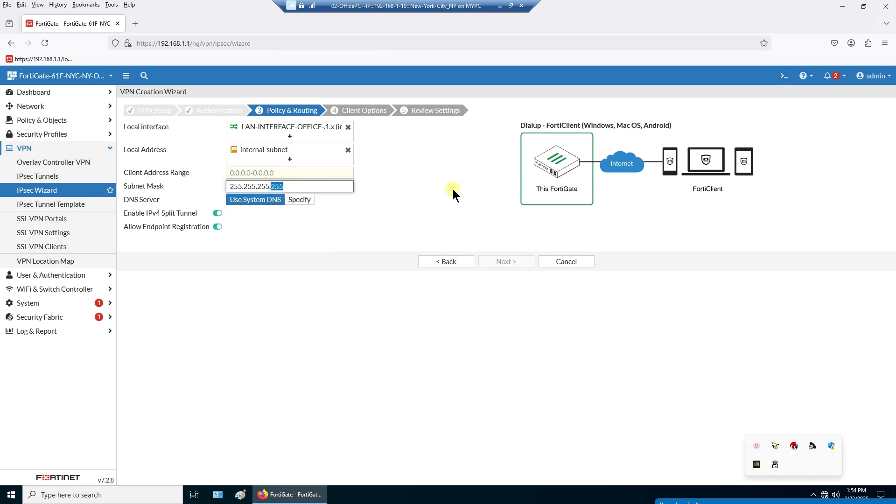
{"action": "type", "text": "0"}
{"action": "left_click", "coordinate": [287, 172]}
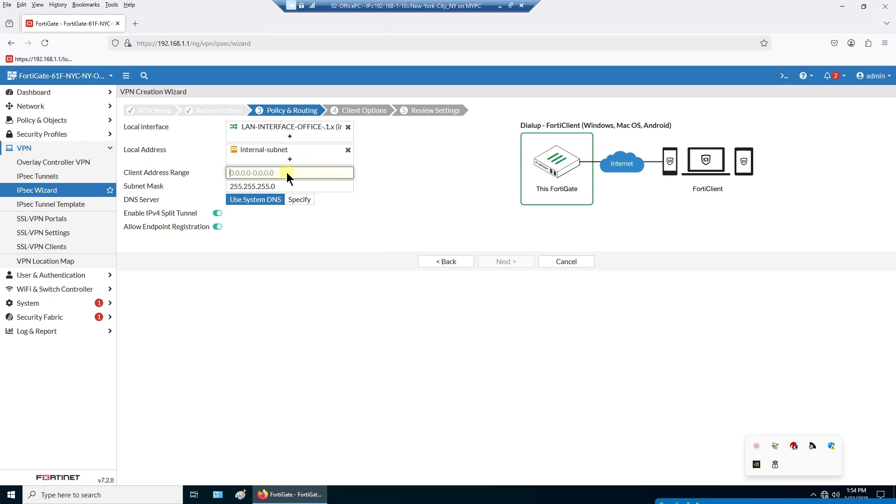
{"action": "type", "text": "192.168"}
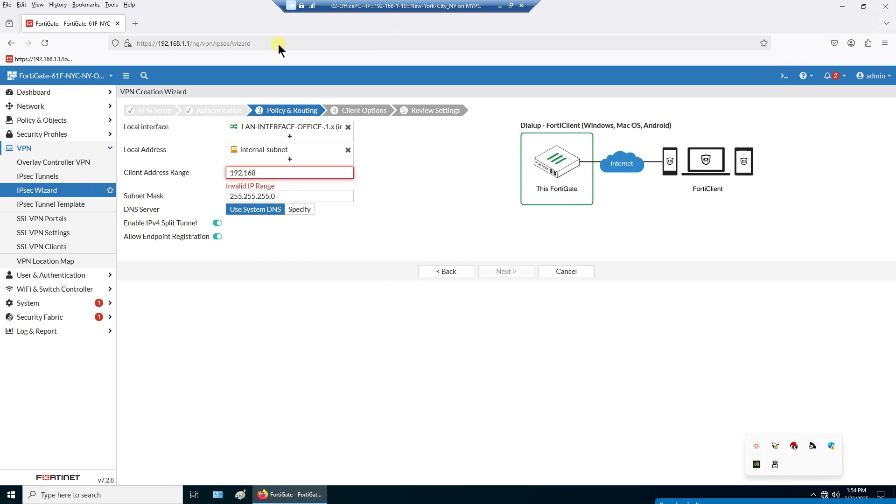
{"action": "type", "text": ".254.1-192.168.254.25"}
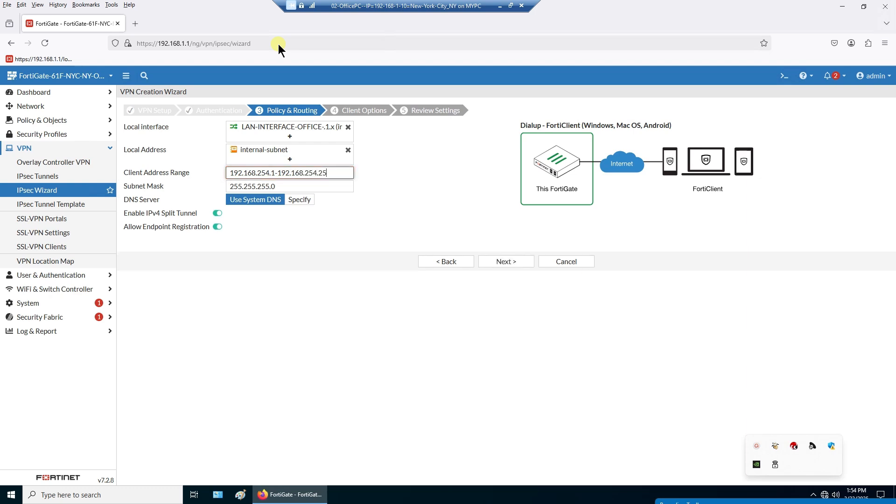
{"action": "type", "text": "3"}
{"action": "left_click", "coordinate": [328, 266]}
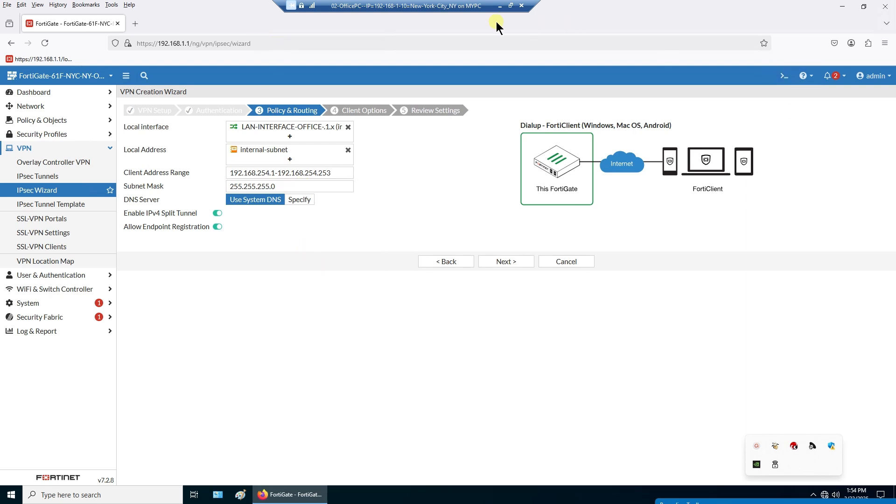
{"action": "left_click", "coordinate": [500, 6]}
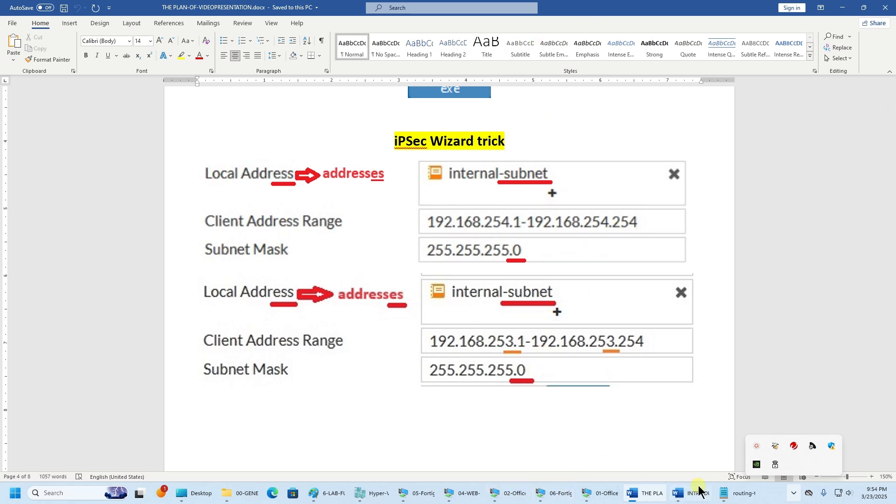
- Back in the VPN wizard, change the client range end to 192.168.254.254
{"action": "mouse_move", "coordinate": [702, 498]}
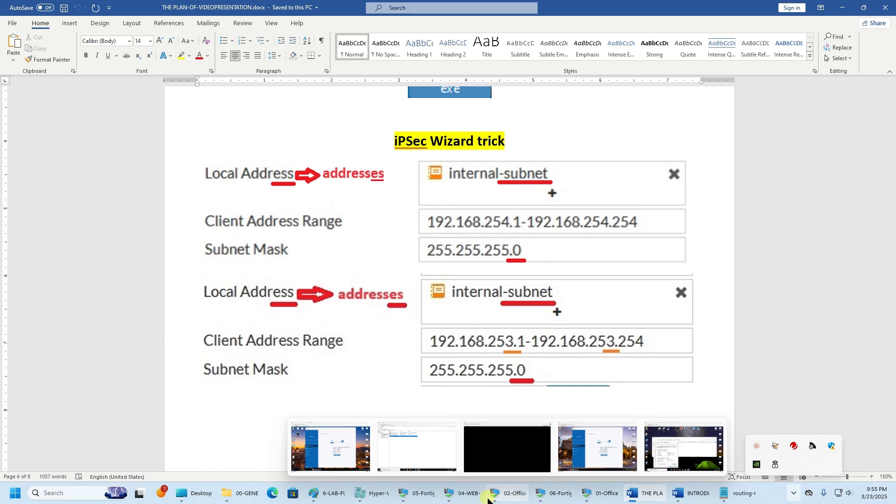
{"action": "left_click", "coordinate": [514, 494]}
{"action": "left_click", "coordinate": [338, 173]}
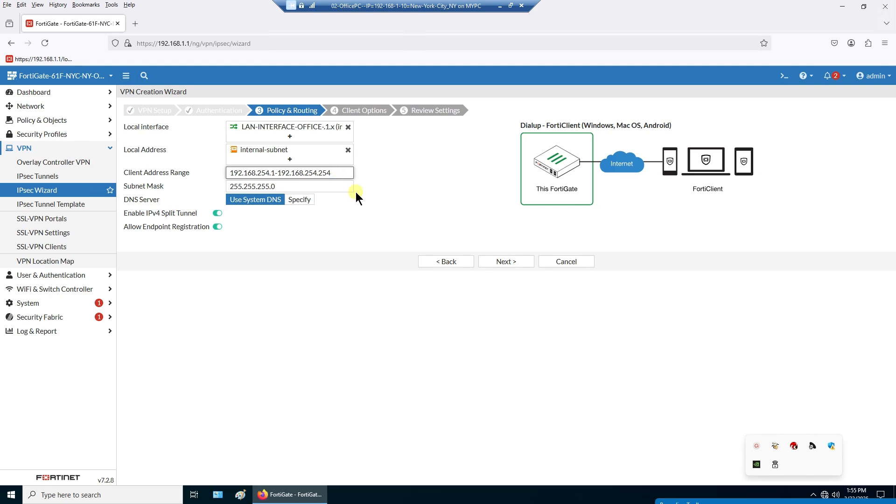
- Step through to Client Options, turn on Always Up (Keep Alive), and view the Review Settings summary
{"action": "left_click", "coordinate": [502, 264]}
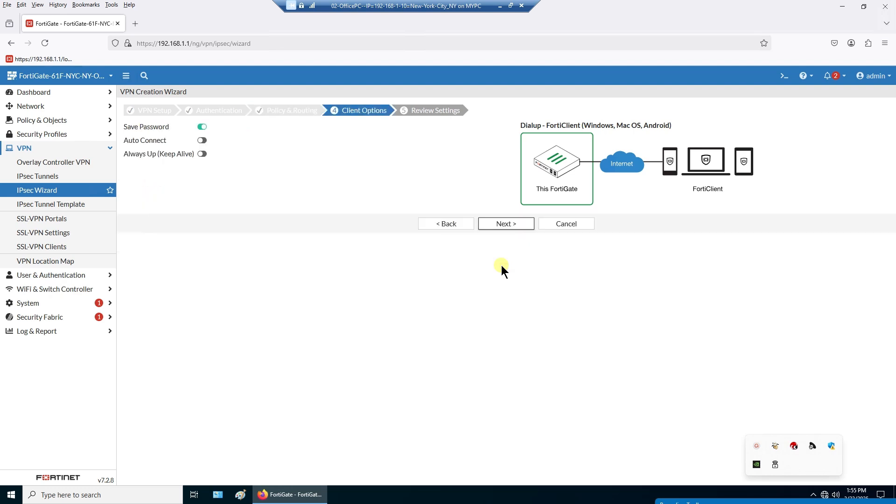
{"action": "left_click", "coordinate": [437, 223]}
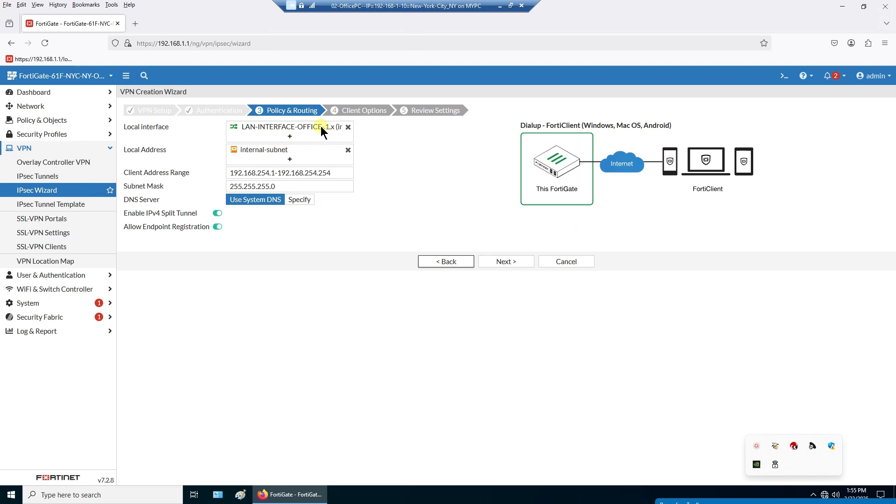
{"action": "mouse_move", "coordinate": [321, 125]}
{"action": "left_click", "coordinate": [433, 262]}
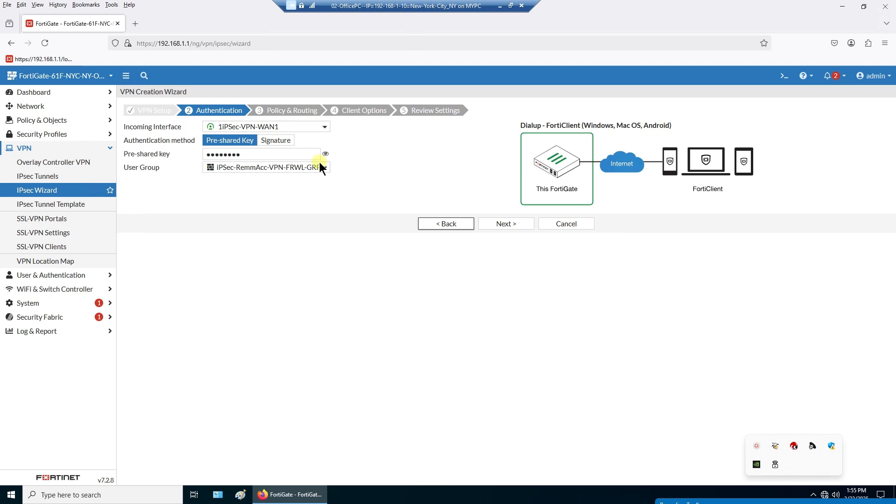
{"action": "mouse_move", "coordinate": [287, 130]}
{"action": "left_click", "coordinate": [504, 225]}
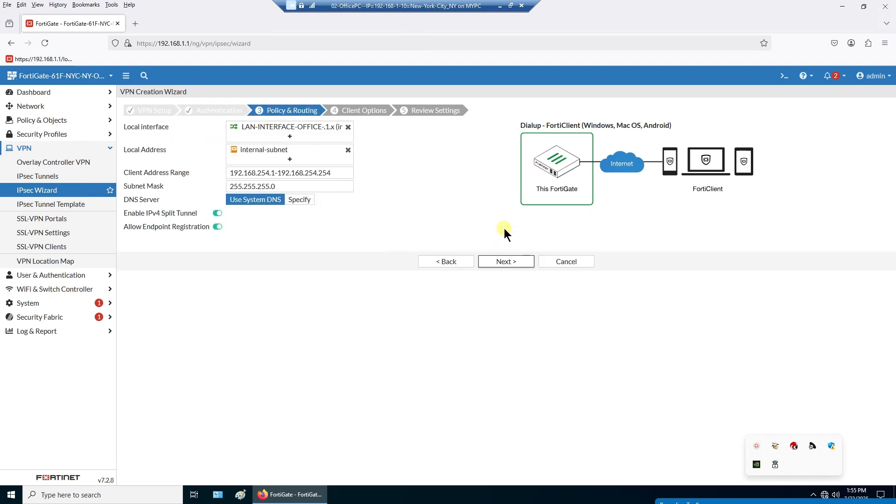
{"action": "left_click", "coordinate": [507, 262]}
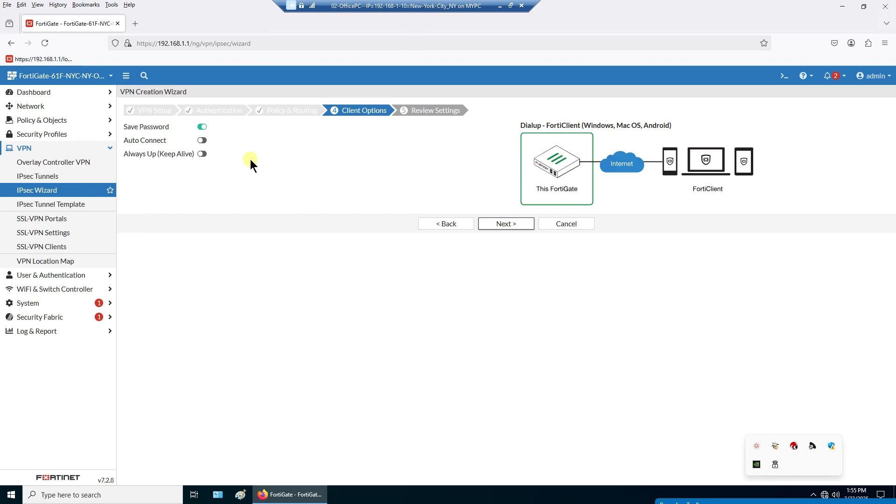
{"action": "left_click", "coordinate": [206, 141]}
{"action": "left_click", "coordinate": [201, 155]}
{"action": "left_click", "coordinate": [495, 225]}
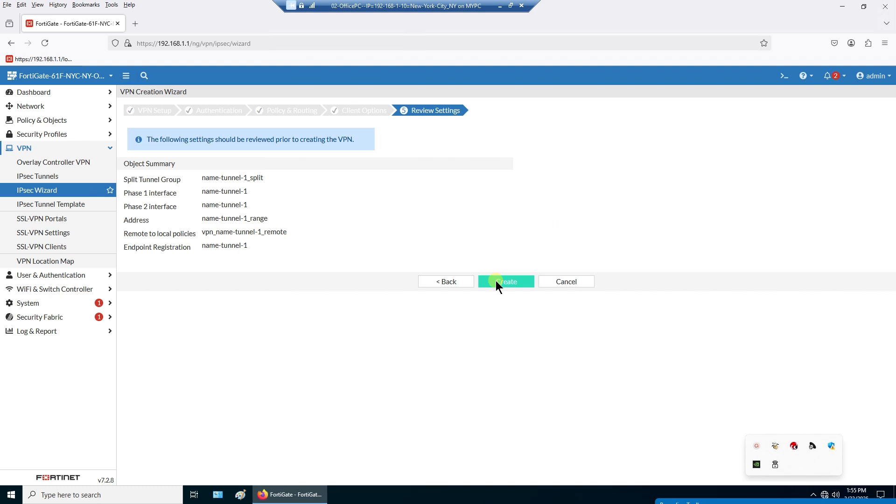
- Go back through the wizard to VPN Setup and edit the tunnel name to name-tunnel-2
{"action": "left_click", "coordinate": [447, 281]}
{"action": "left_click", "coordinate": [436, 226]}
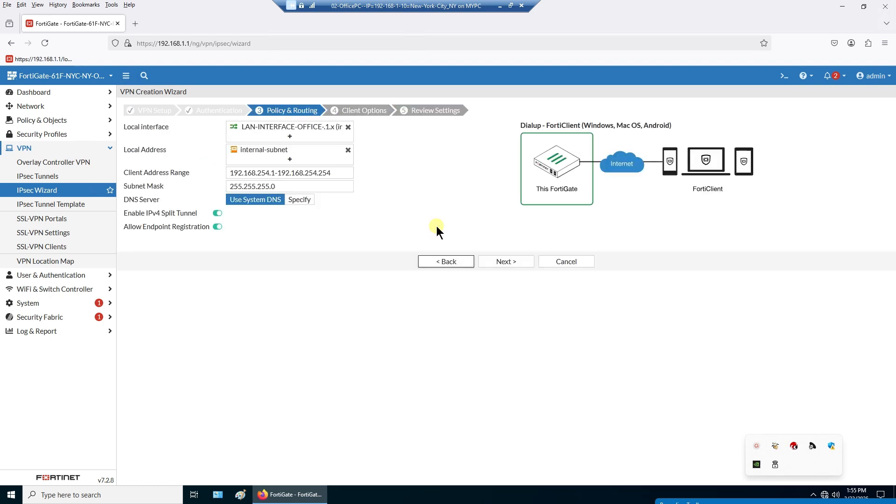
{"action": "left_click", "coordinate": [440, 262]}
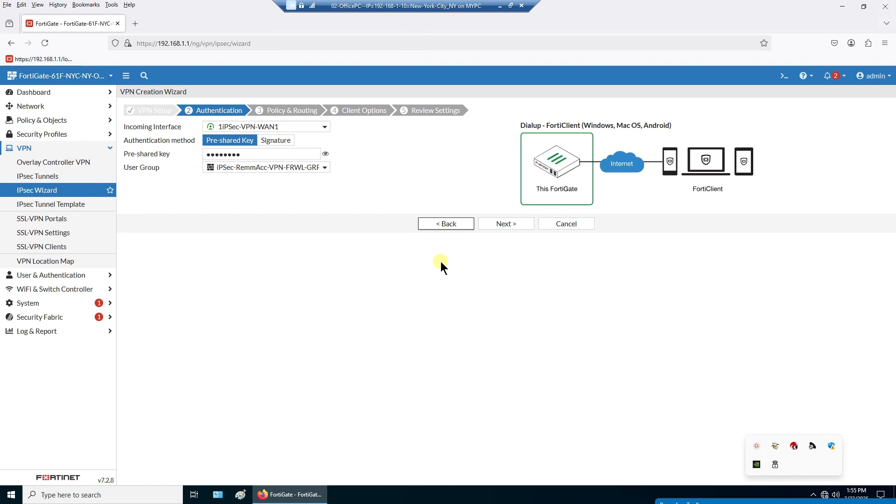
{"action": "left_click", "coordinate": [436, 227]}
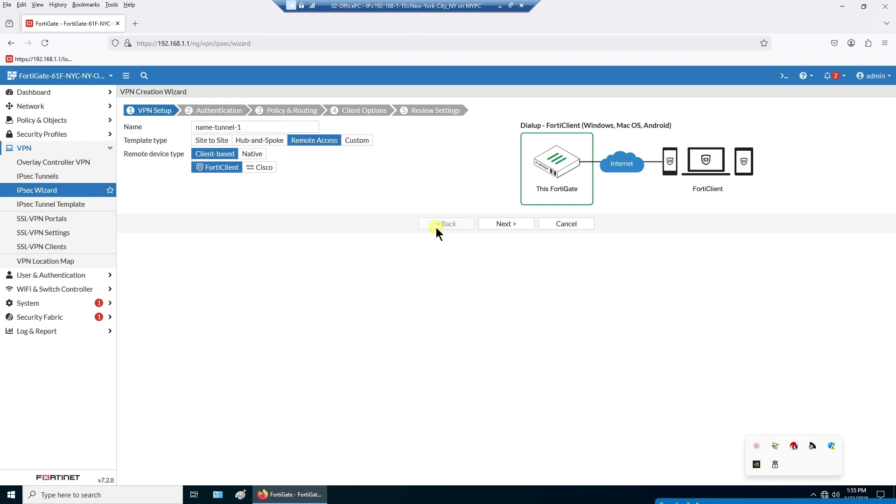
{"action": "left_click", "coordinate": [262, 129]}
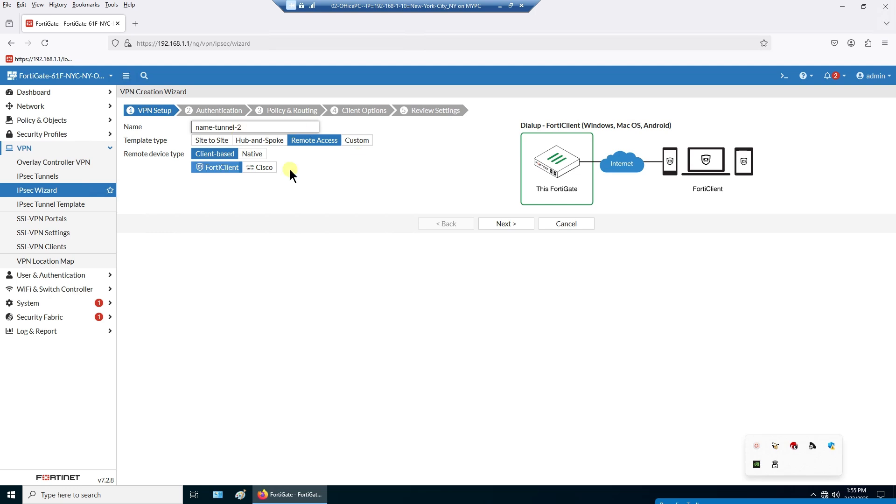
- Use incoming interface 2iPSec-VPN-WAN2 with user group iPSec-RemmAcc-VPN-FRWL-GRP-WAN2
{"action": "left_click", "coordinate": [499, 226]}
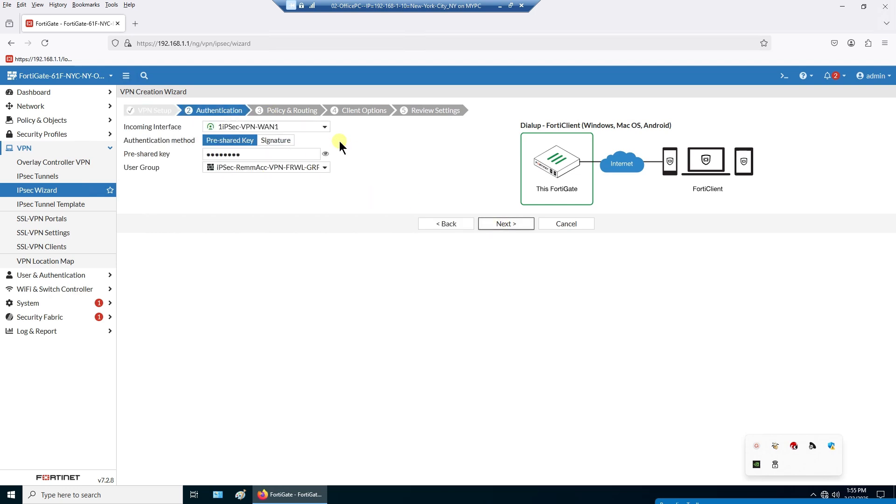
{"action": "left_click", "coordinate": [299, 126]}
{"action": "left_click", "coordinate": [282, 165]}
{"action": "left_click", "coordinate": [246, 171]}
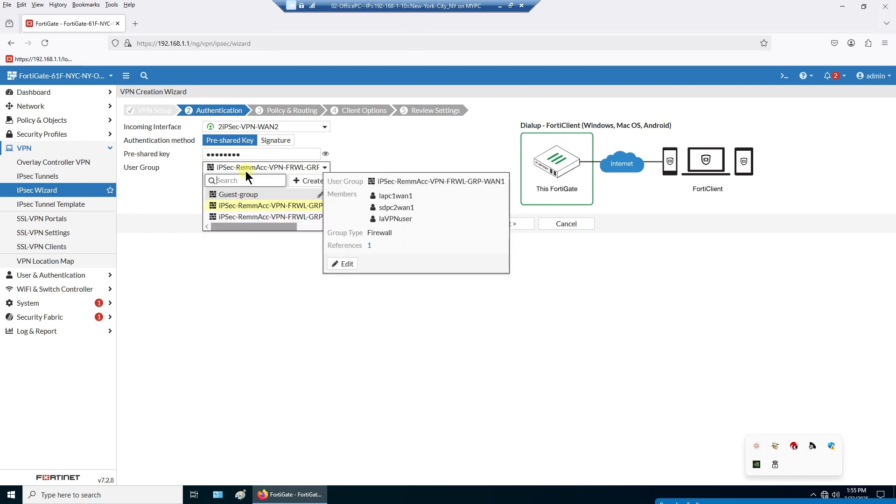
{"action": "mouse_move", "coordinate": [307, 217]}
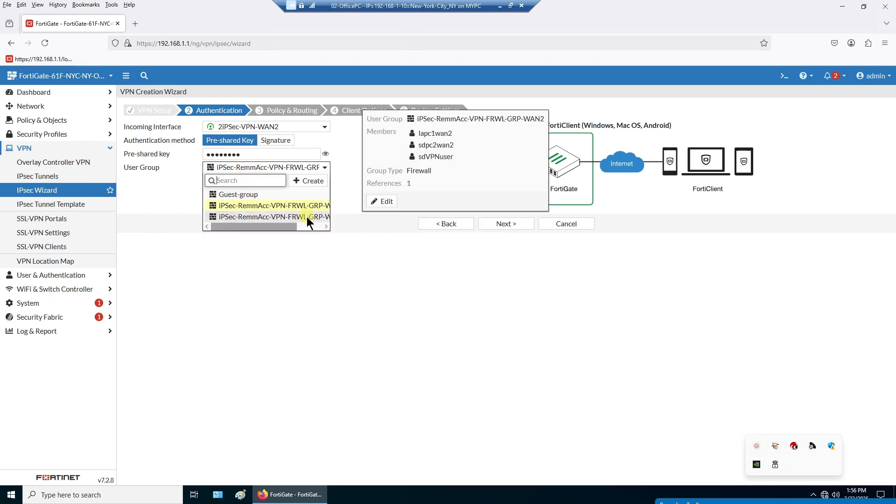
{"action": "left_click", "coordinate": [307, 216]}
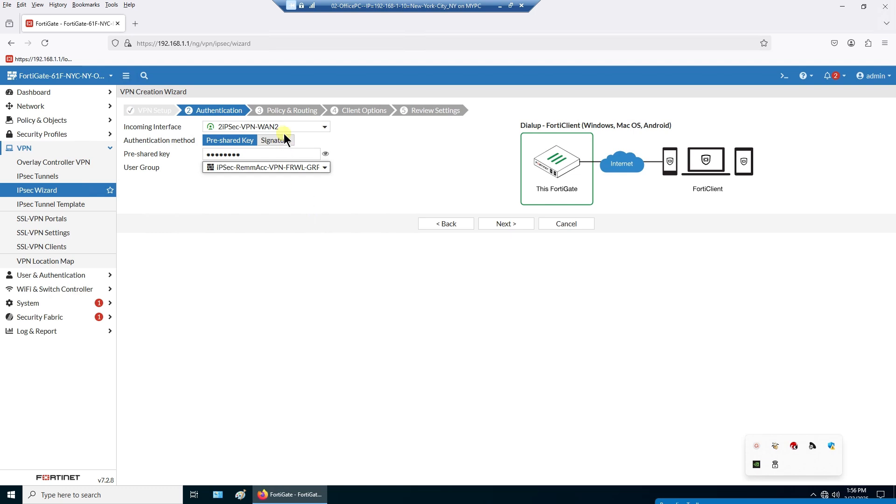
{"action": "left_click", "coordinate": [499, 225]}
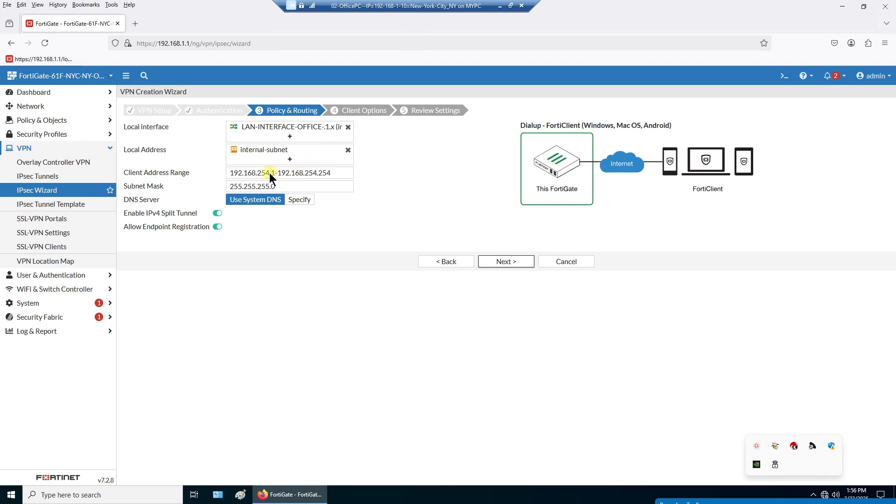
- Change the client range to 192.168.253.1-192.168.253.254 and disable IPv4 split tunnel
{"action": "left_click_drag", "start_coordinate": [270, 172], "coordinate": [267, 172]}
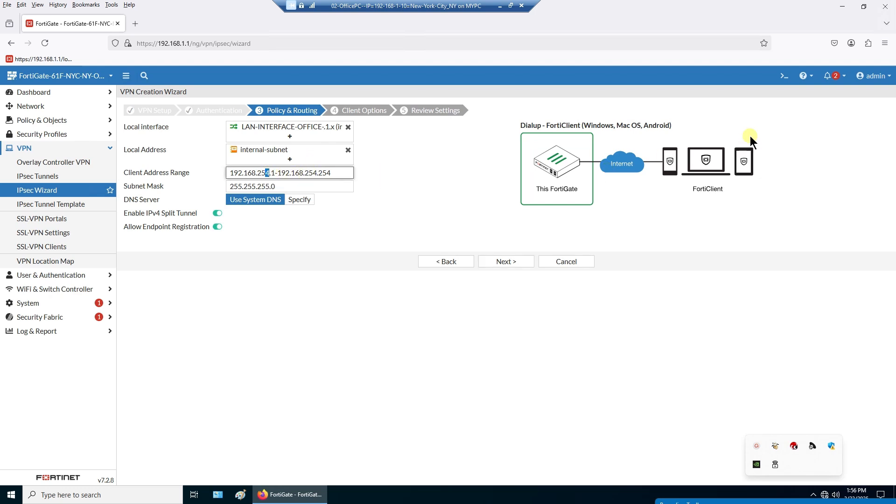
{"action": "type", "text": "3"}
{"action": "type", "text": "3"}
{"action": "left_click_drag", "start_coordinate": [292, 188], "coordinate": [225, 186]}
{"action": "left_click", "coordinate": [279, 187]}
{"action": "left_click_drag", "start_coordinate": [279, 188], "coordinate": [273, 187]}
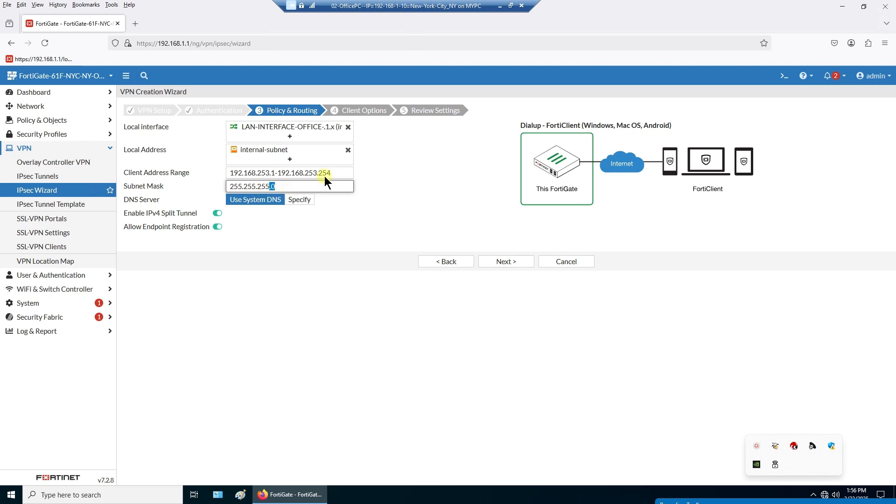
{"action": "left_click", "coordinate": [339, 173]}
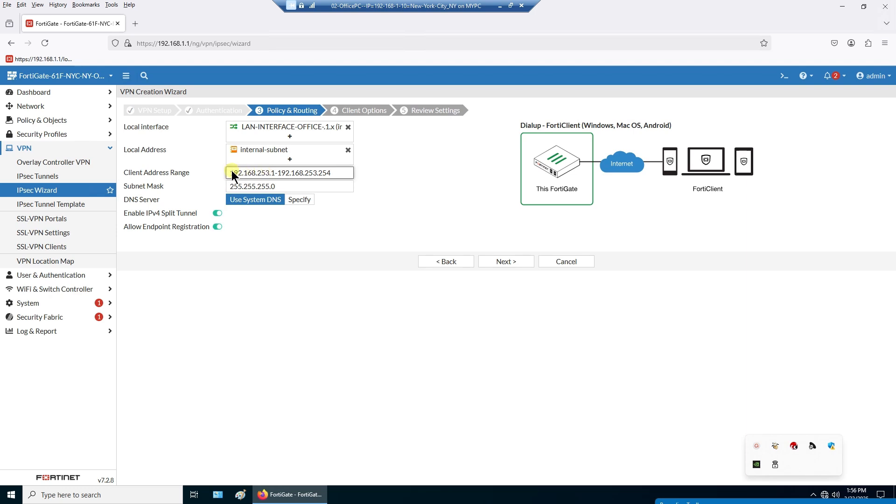
{"action": "left_click_drag", "start_coordinate": [231, 173], "coordinate": [340, 175]}
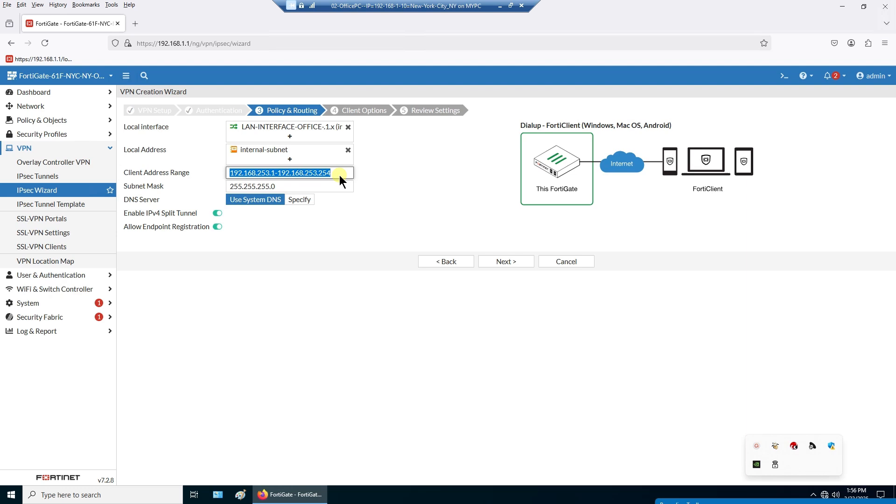
{"action": "left_click", "coordinate": [394, 193]}
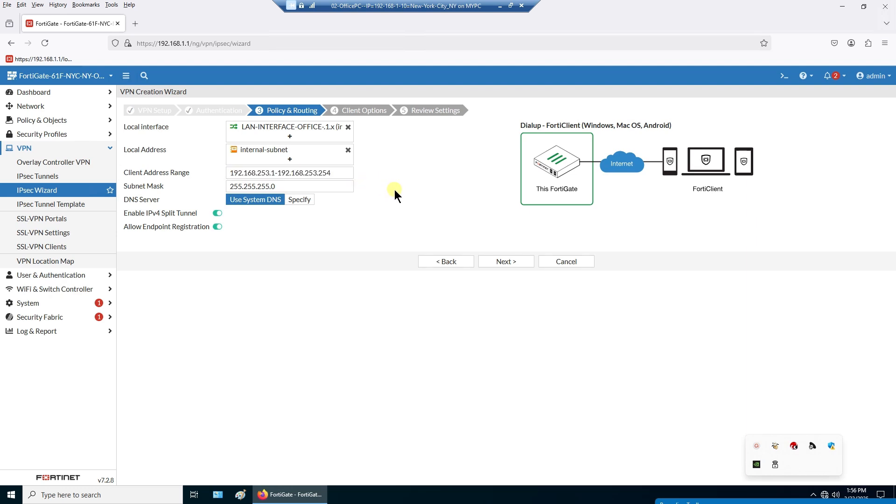
{"action": "left_click", "coordinate": [216, 214]}
{"action": "left_click", "coordinate": [451, 262]}
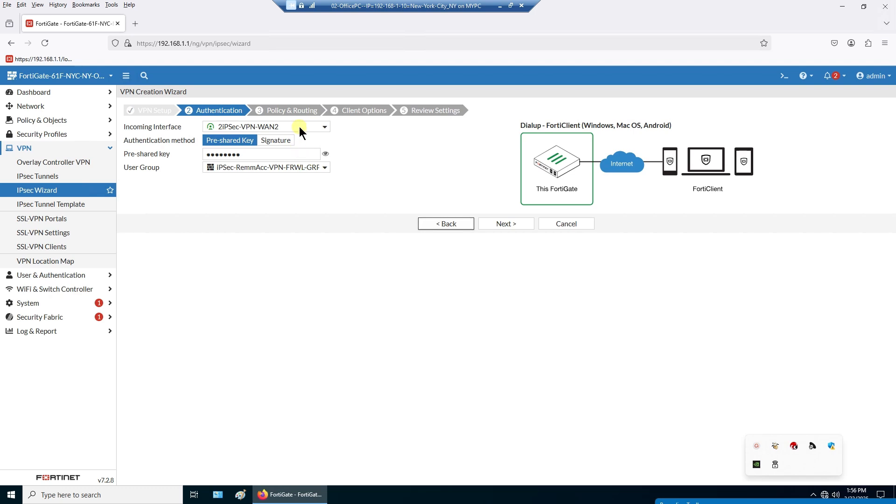
{"action": "mouse_move", "coordinate": [299, 127]}
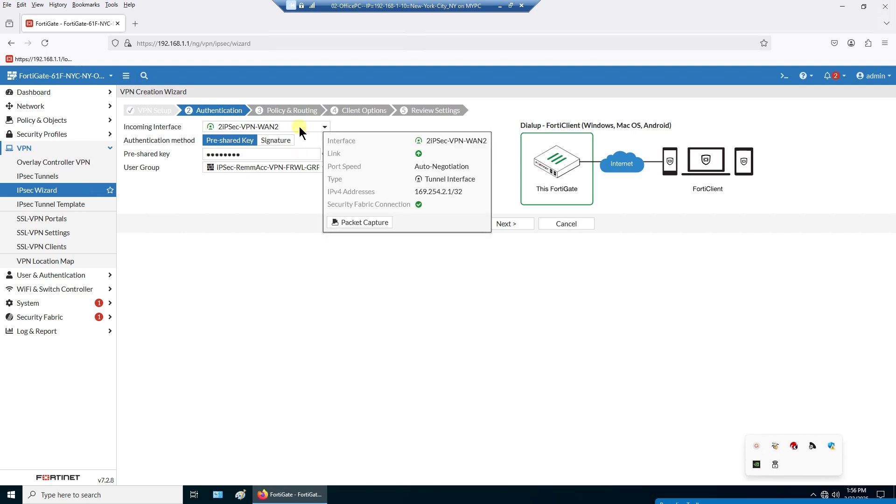
{"action": "left_click", "coordinate": [502, 224]}
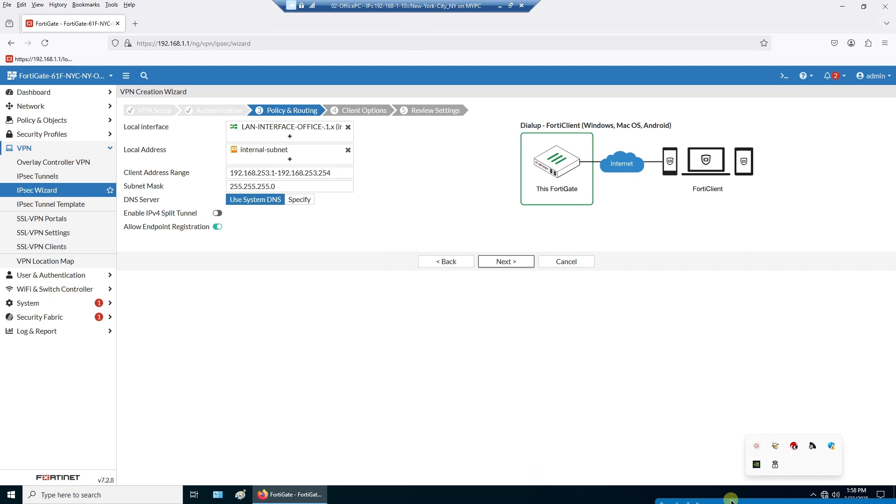
{"action": "left_click_drag", "start_coordinate": [732, 502], "coordinate": [706, 358]}
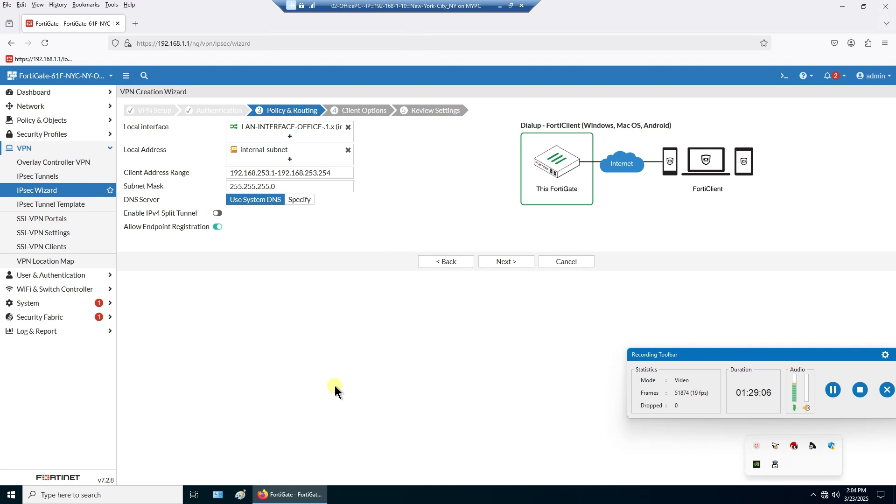
{"action": "left_click_drag", "start_coordinate": [713, 345], "coordinate": [764, 483]}
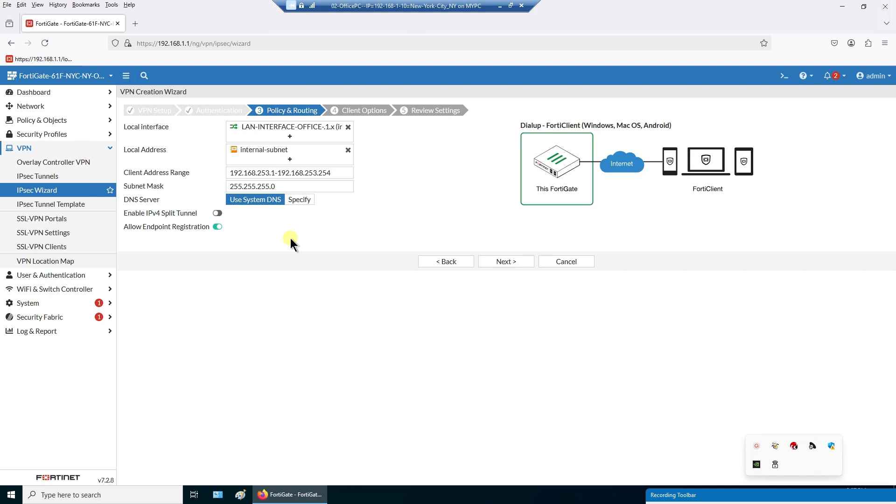
- Page through Client Options and Review Settings, then cancel the wizard without creating the VPN
{"action": "left_click", "coordinate": [498, 264]}
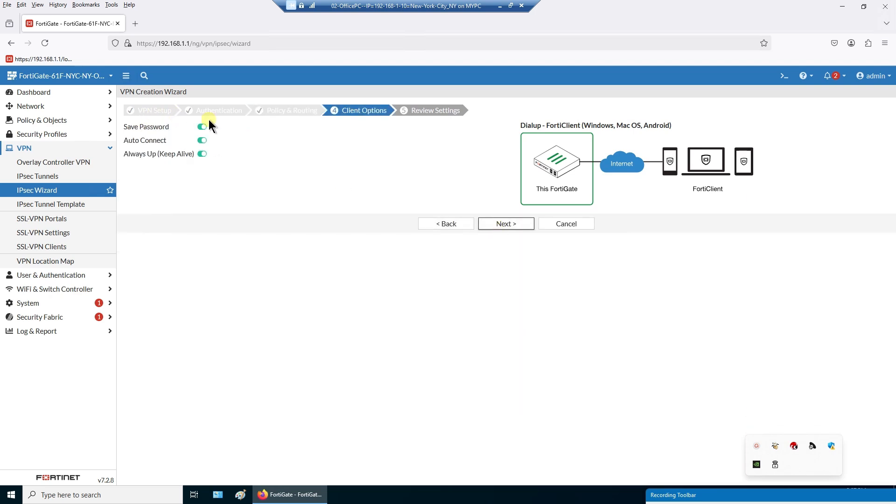
{"action": "left_click", "coordinate": [485, 226]}
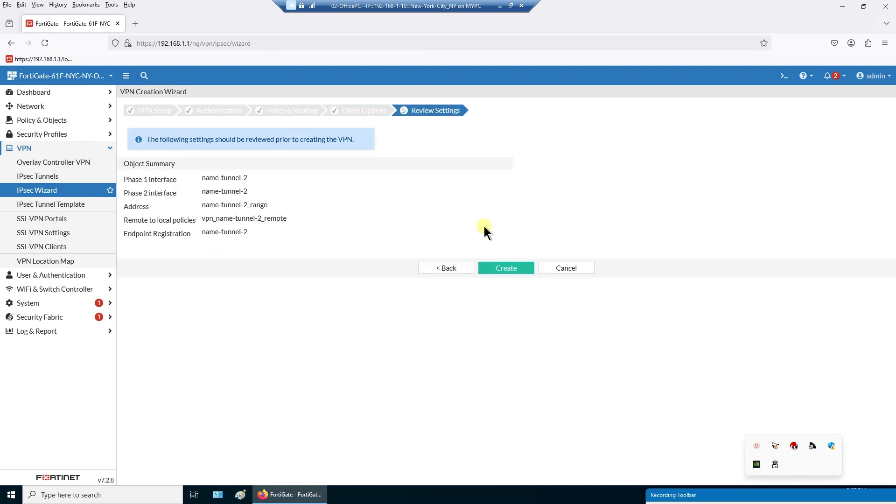
{"action": "left_click", "coordinate": [565, 268]}
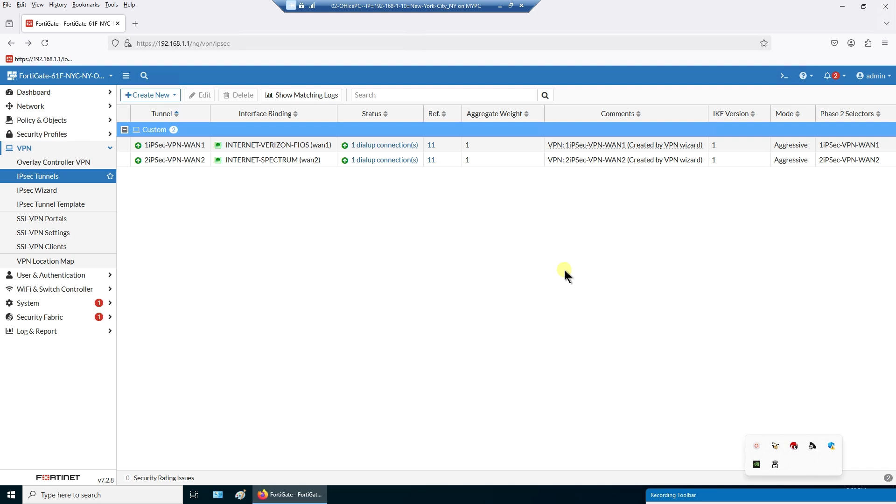
- Refresh the IPsec tunnel list and open 2IPSec-VPN-WAN2 in the tunnel editor
{"action": "left_click", "coordinate": [74, 179]}
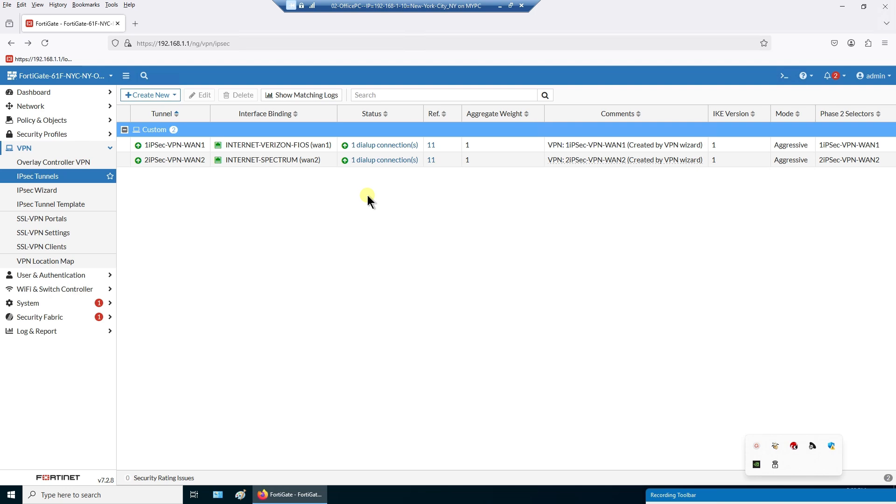
{"action": "mouse_move", "coordinate": [299, 162]}
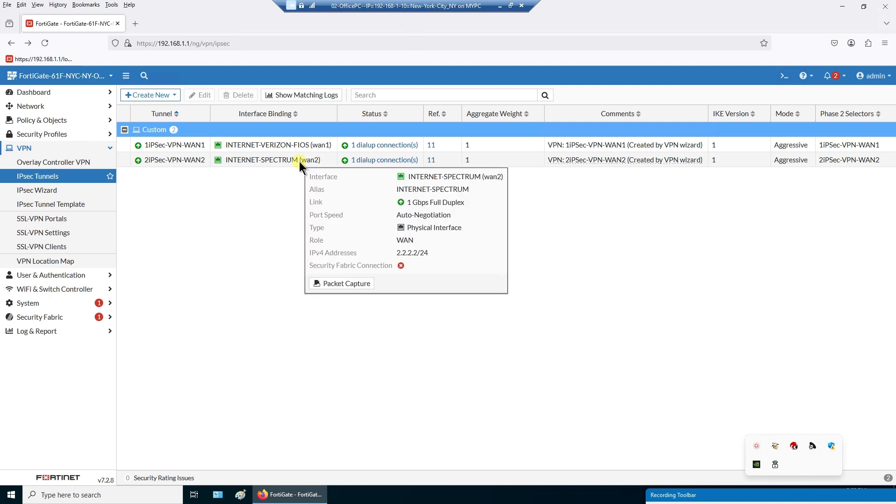
{"action": "left_click", "coordinate": [298, 162]}
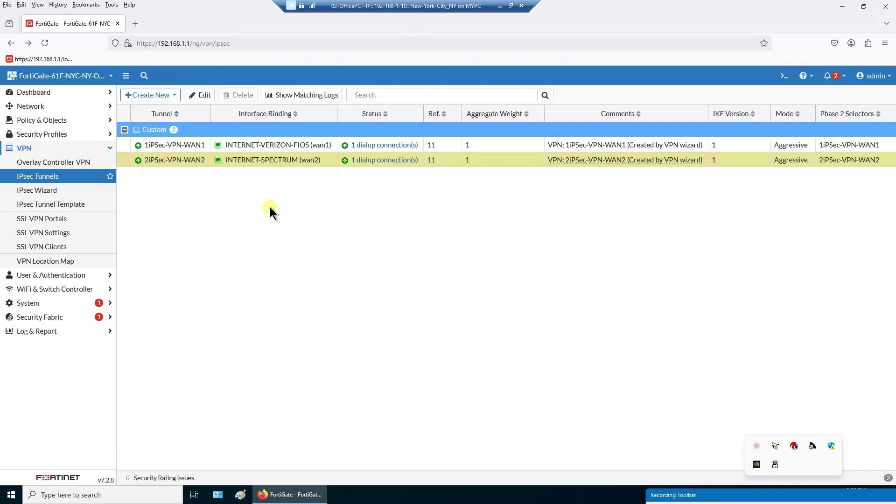
{"action": "double_click", "coordinate": [286, 160]}
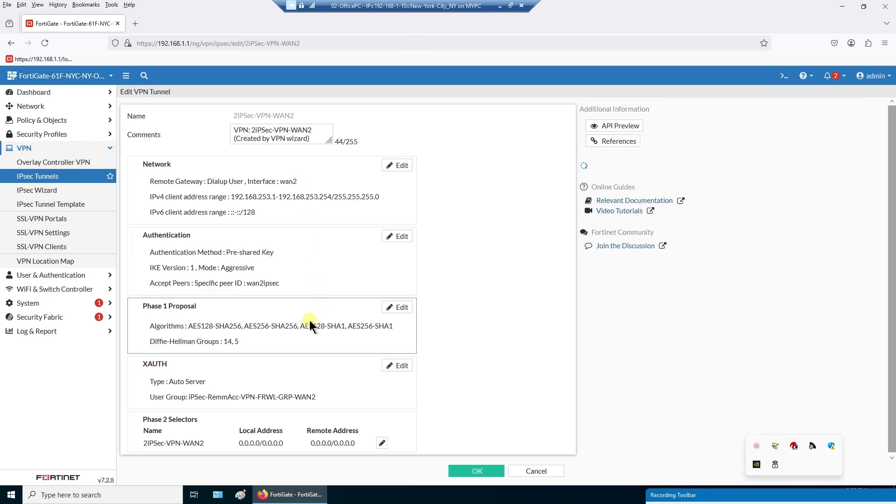
- Check the WAN2 tunnel's peer ID wan2ipsec and its comment, then return to IPsec Tunnels
{"action": "left_click_drag", "start_coordinate": [280, 283], "coordinate": [246, 287]}
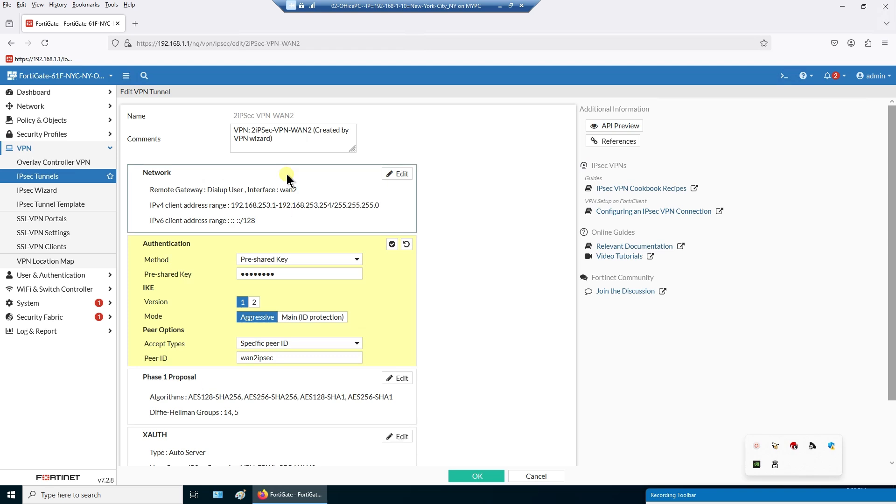
{"action": "left_click_drag", "start_coordinate": [329, 141], "coordinate": [350, 148]}
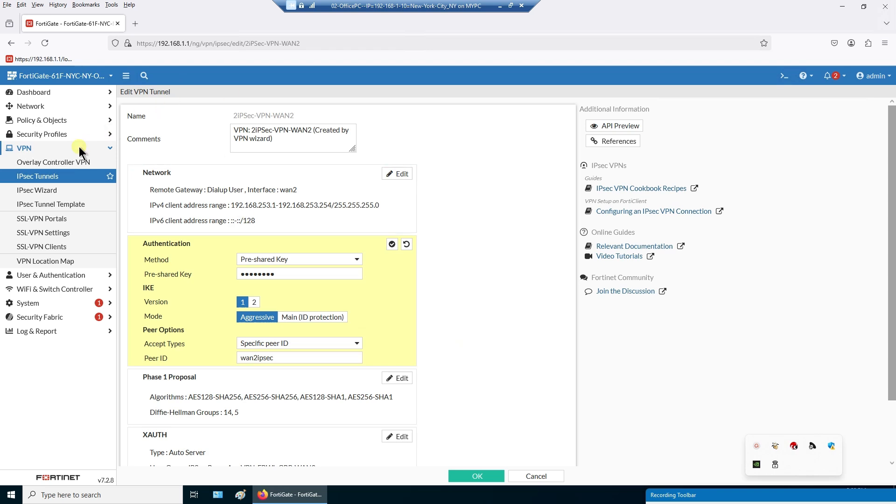
{"action": "left_click", "coordinate": [56, 176]}
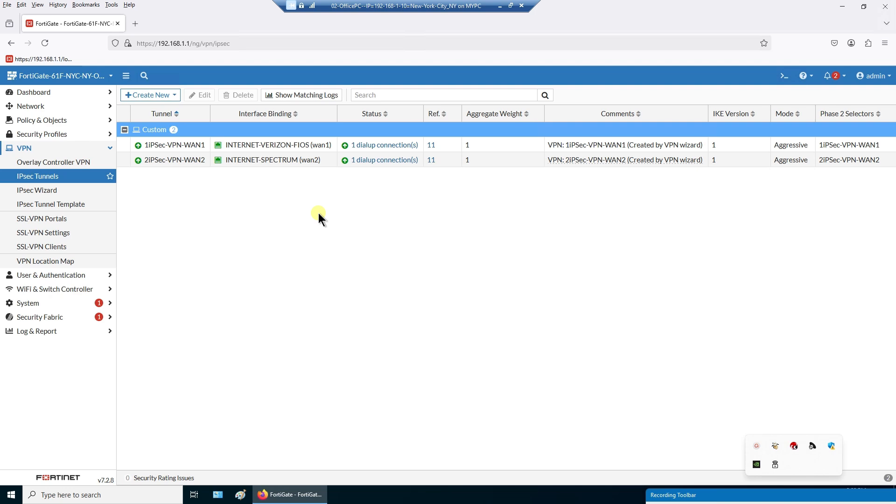
{"action": "mouse_move", "coordinate": [321, 146]}
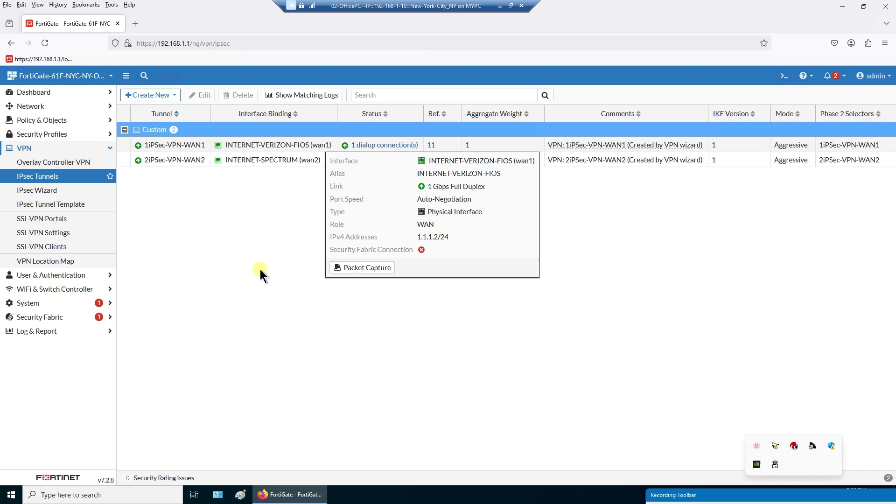
{"action": "left_click", "coordinate": [260, 270]}
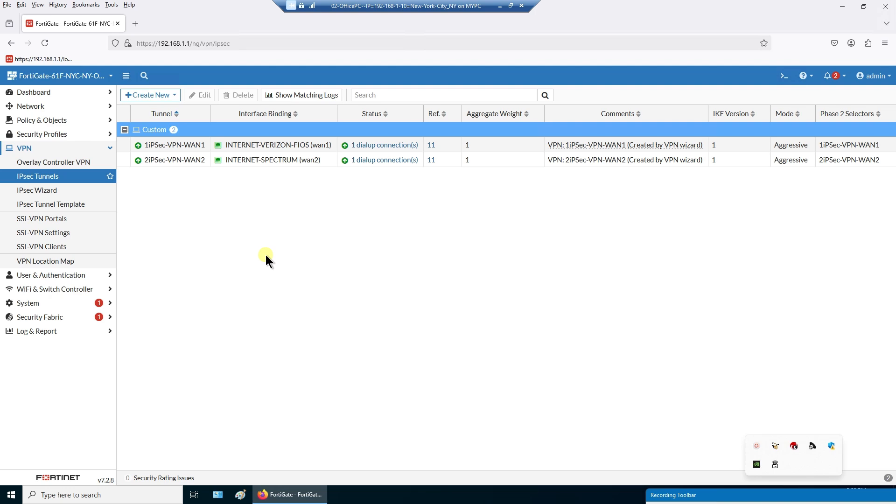
{"action": "mouse_move", "coordinate": [288, 148]}
{"action": "double_click", "coordinate": [283, 147]}
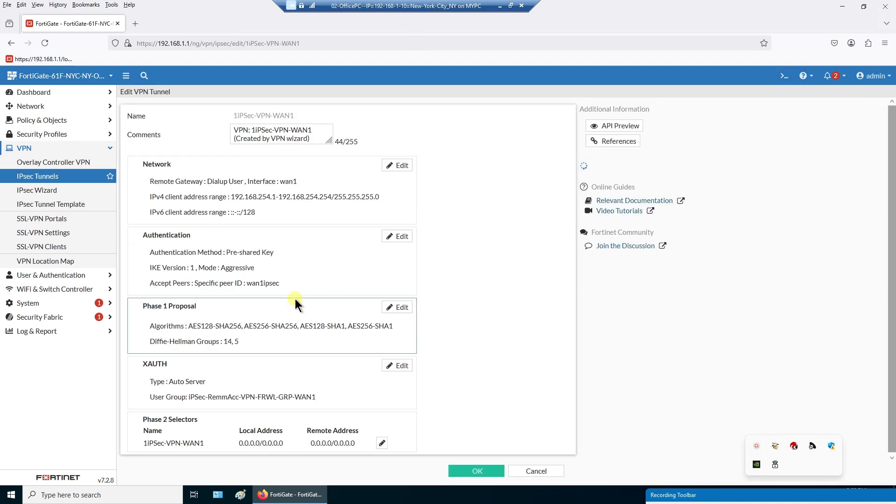
{"action": "left_click", "coordinate": [248, 287]}
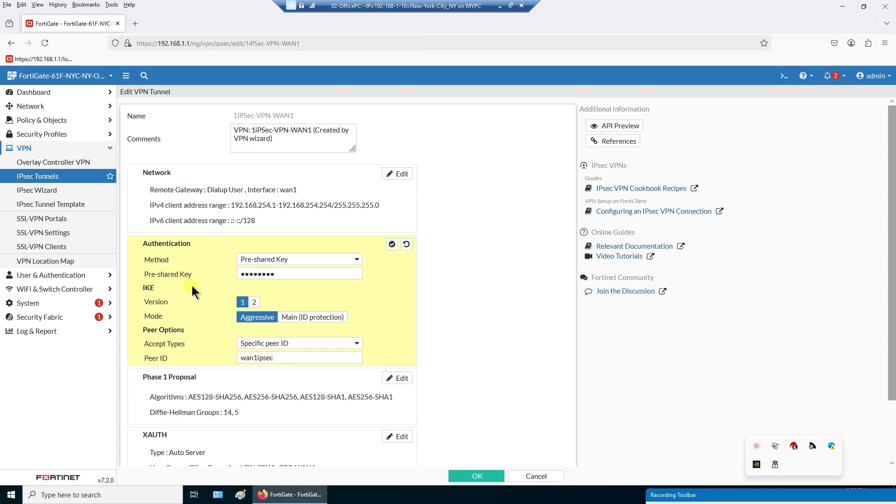
{"action": "left_click", "coordinate": [536, 477]}
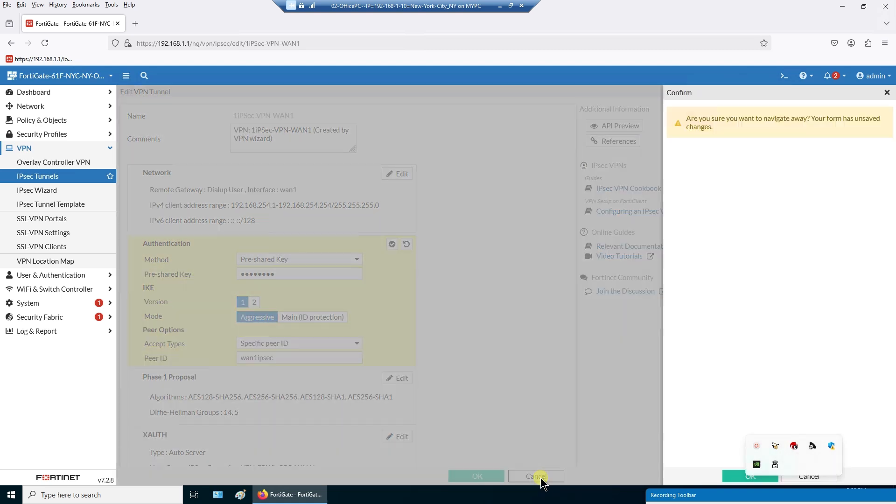
{"action": "left_click", "coordinate": [740, 477]}
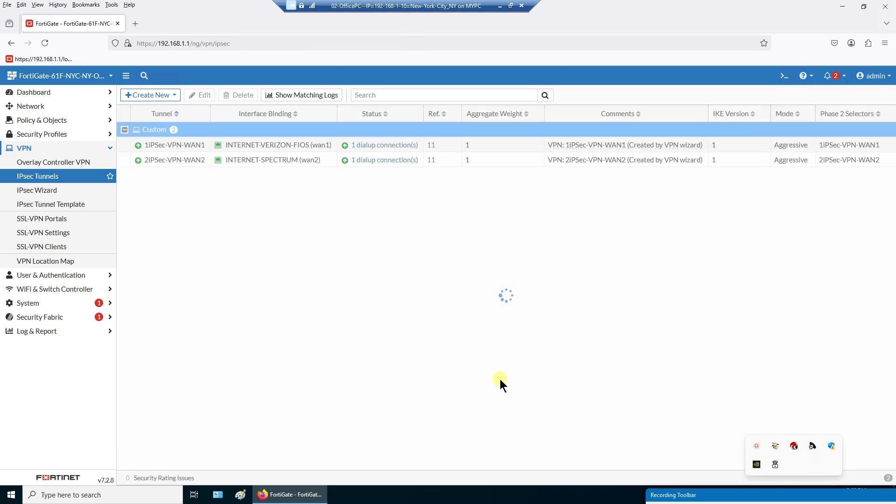
{"action": "left_click", "coordinate": [500, 6]}
- Scroll through the presentation plan, minimize Word, and switch to Hyper-V Manager
{"action": "scroll", "coordinate": [521, 396], "scroll_direction": "down", "scroll_amount": 10}
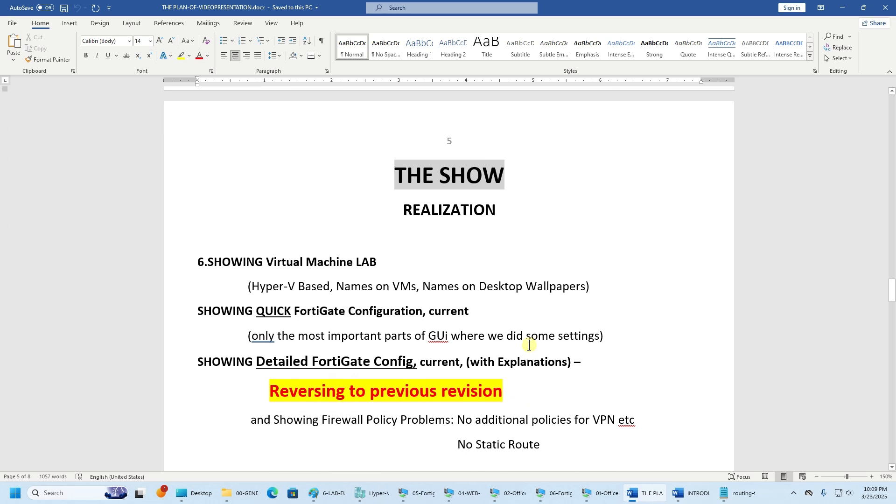
{"action": "scroll", "coordinate": [529, 345], "scroll_direction": "down", "scroll_amount": 3}
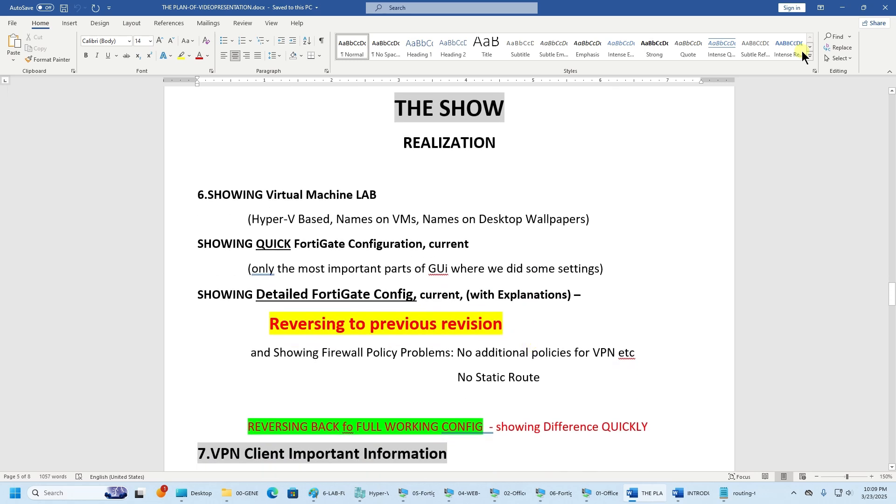
{"action": "left_click", "coordinate": [839, 8]}
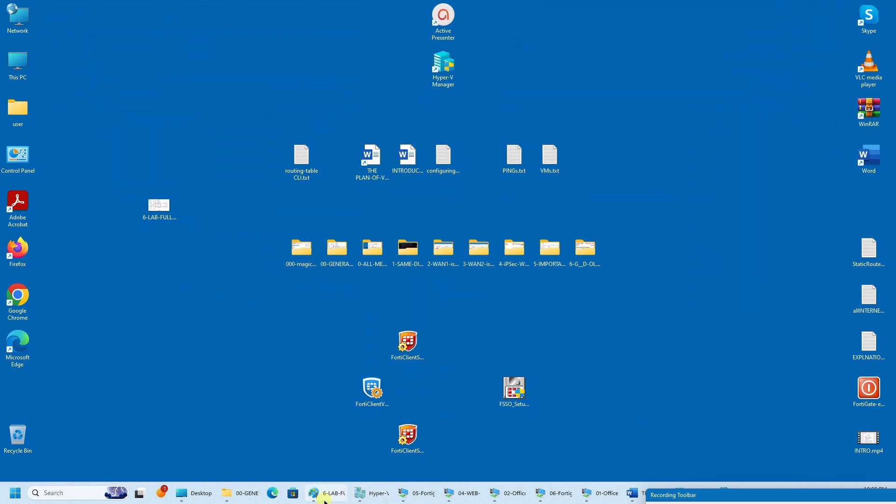
{"action": "left_click", "coordinate": [373, 493]}
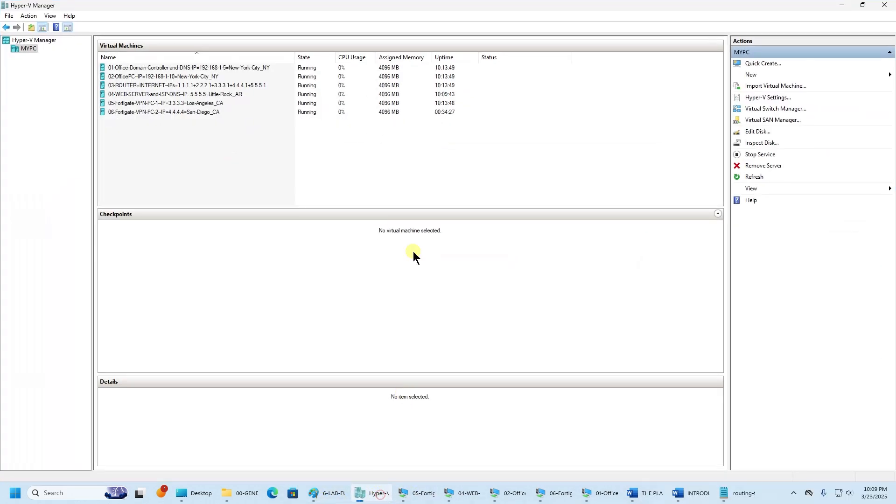
{"action": "left_click", "coordinate": [177, 66]}
{"action": "left_click", "coordinate": [169, 76]}
{"action": "left_click", "coordinate": [168, 85]}
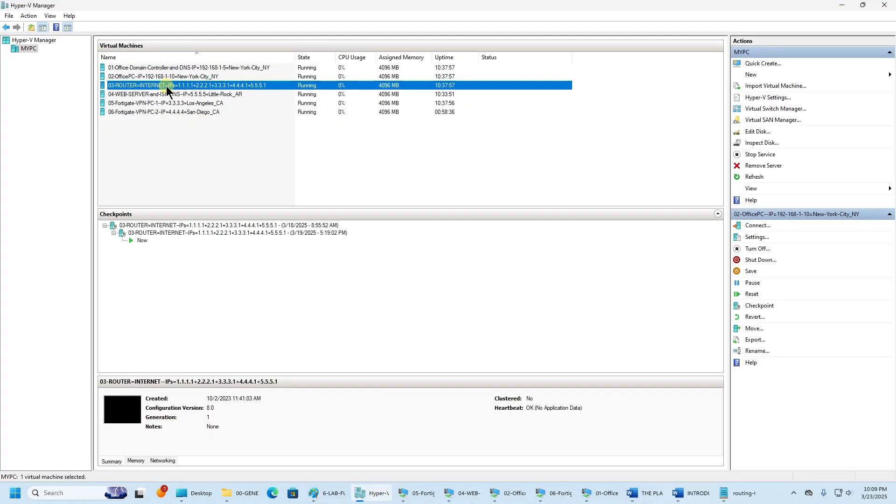
{"action": "left_click", "coordinate": [169, 95]}
{"action": "left_click", "coordinate": [169, 103]}
{"action": "left_click", "coordinate": [168, 112]}
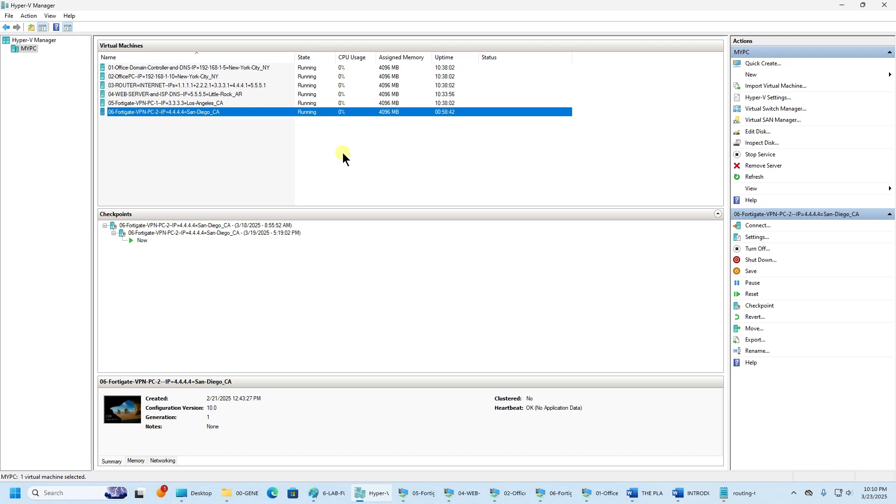
{"action": "left_click", "coordinate": [223, 68]}
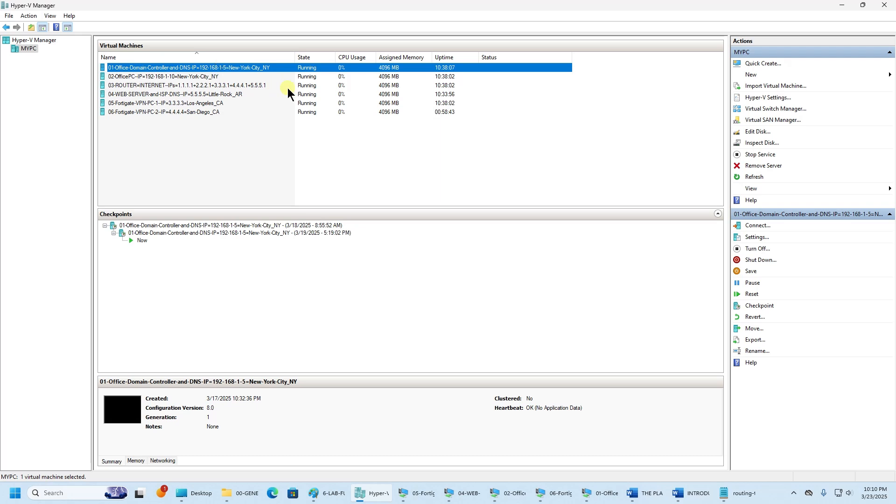
{"action": "left_click", "coordinate": [221, 77]}
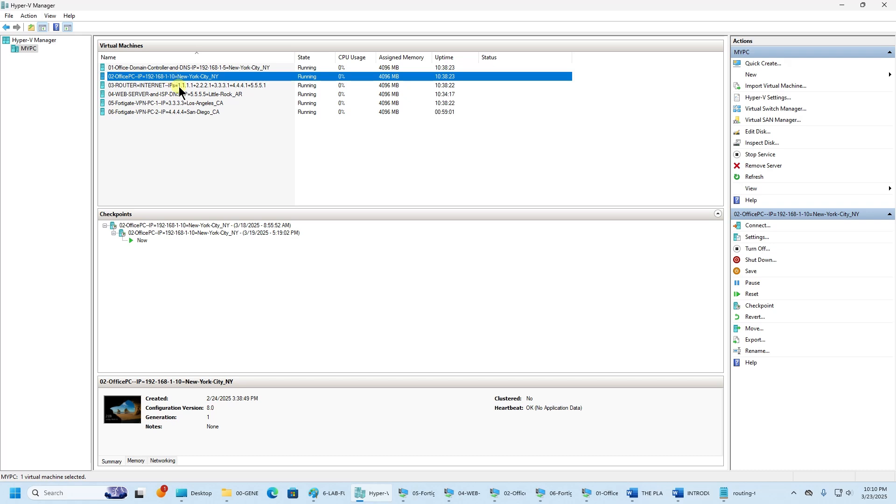
{"action": "left_click", "coordinate": [182, 87]}
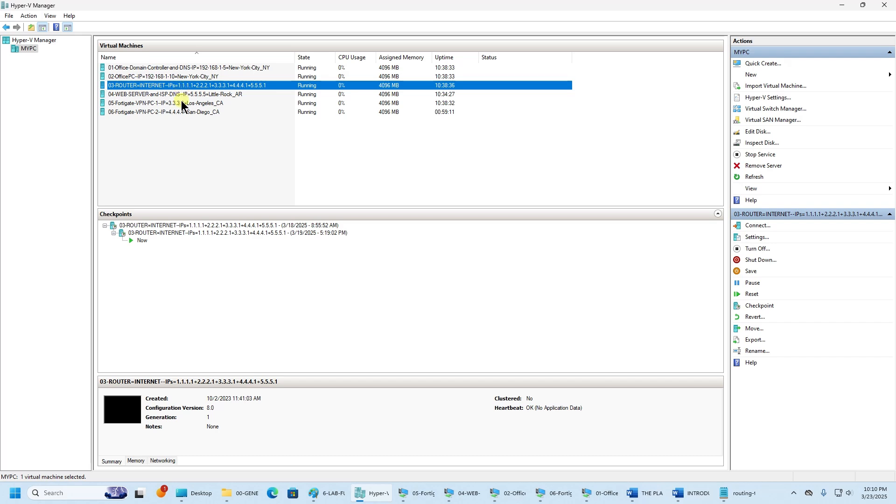
{"action": "left_click", "coordinate": [182, 95]}
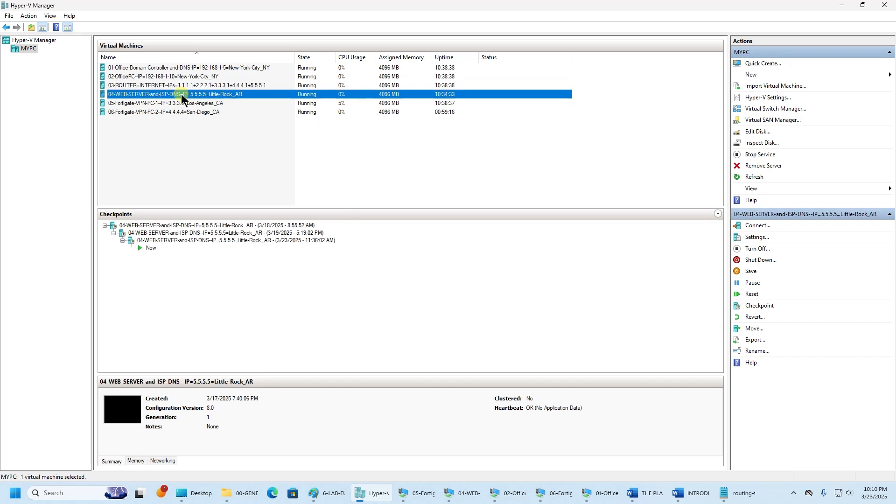
{"action": "left_click", "coordinate": [222, 103]}
{"action": "left_click", "coordinate": [226, 111]}
{"action": "left_click", "coordinate": [228, 105]}
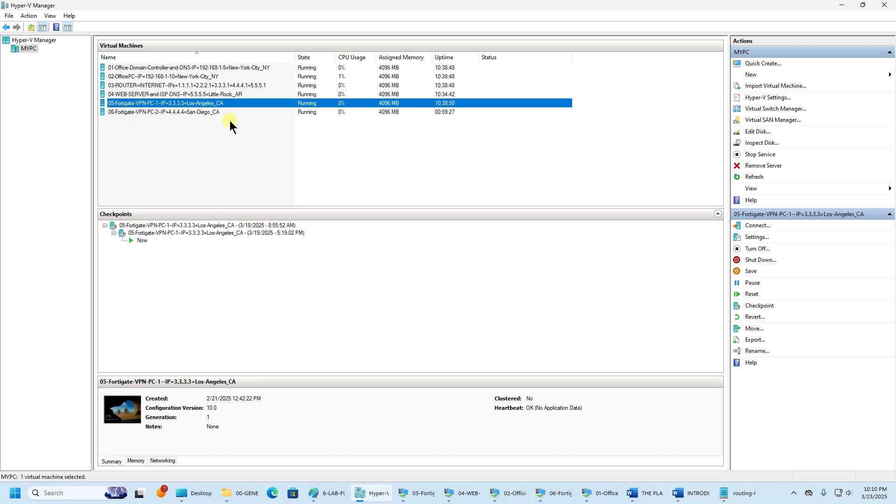
{"action": "left_click", "coordinate": [233, 112]}
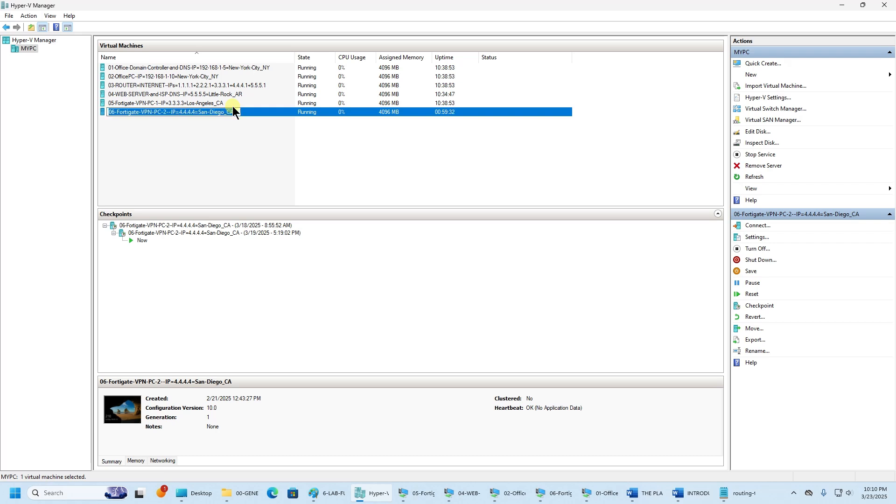
{"action": "left_click", "coordinate": [233, 103]}
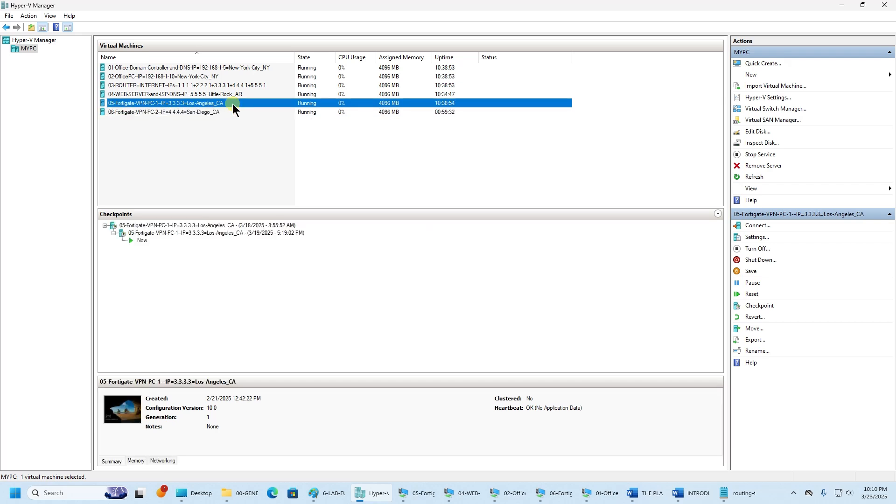
{"action": "left_click", "coordinate": [236, 112]}
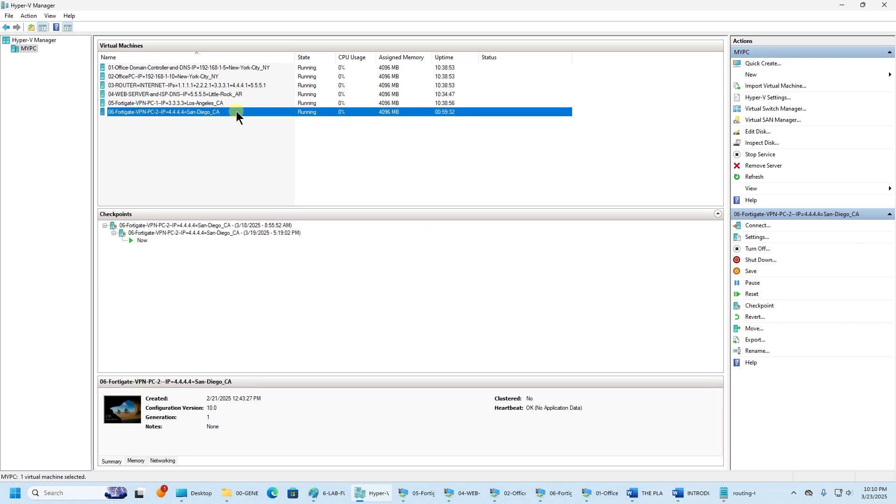
{"action": "left_click", "coordinate": [231, 104]}
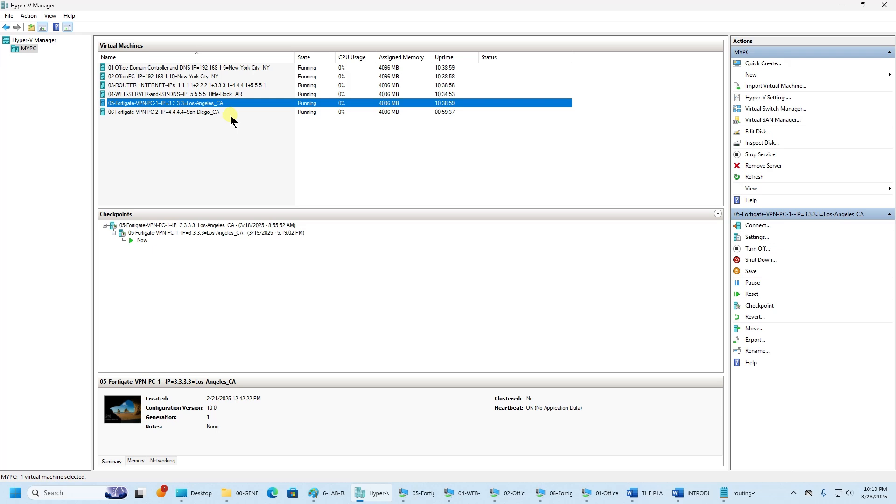
{"action": "left_click", "coordinate": [230, 115]}
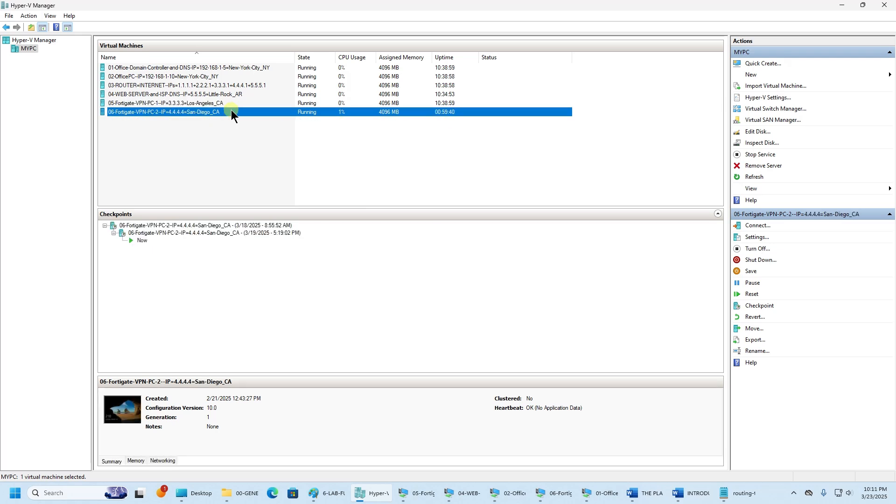
{"action": "left_click", "coordinate": [233, 104]}
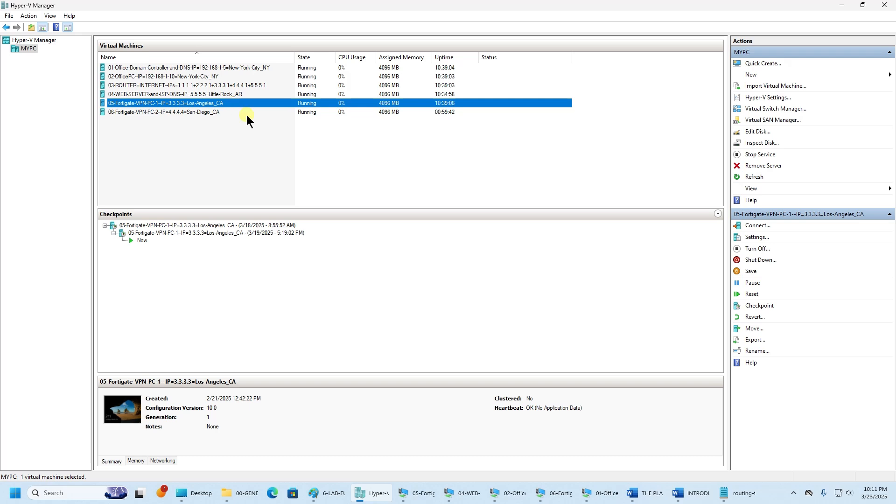
{"action": "left_click", "coordinate": [302, 141]}
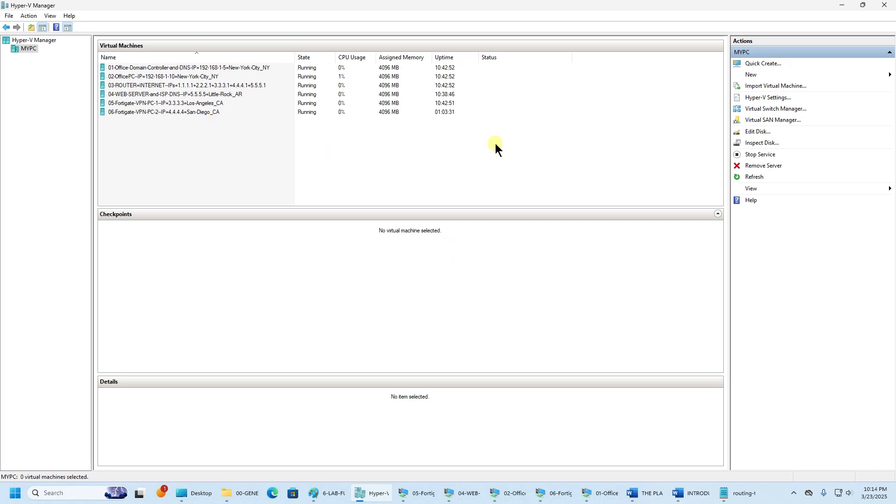
{"action": "left_click", "coordinate": [644, 494]}
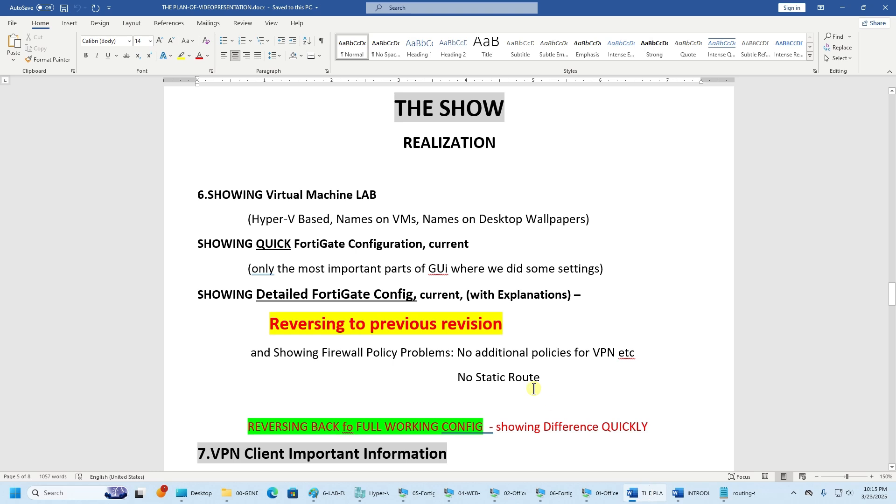
{"action": "scroll", "coordinate": [534, 388], "scroll_direction": "down", "scroll_amount": 1}
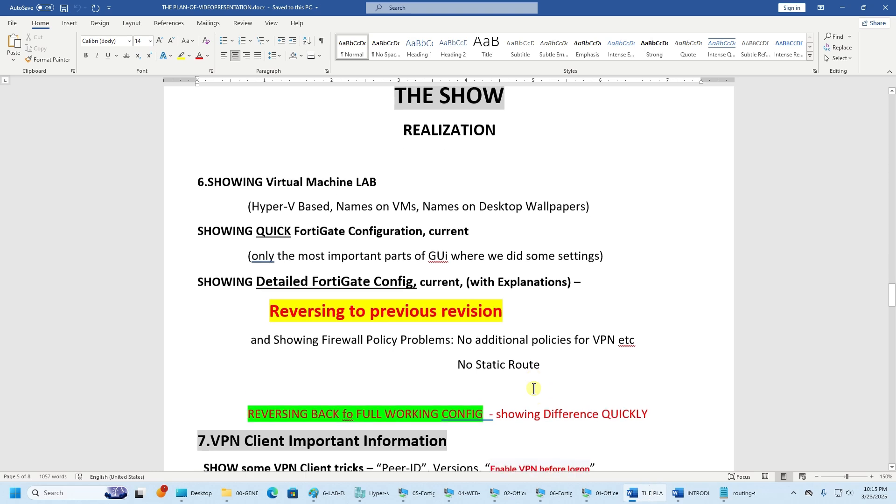
{"action": "left_click_drag", "start_coordinate": [492, 211], "coordinate": [240, 206]}
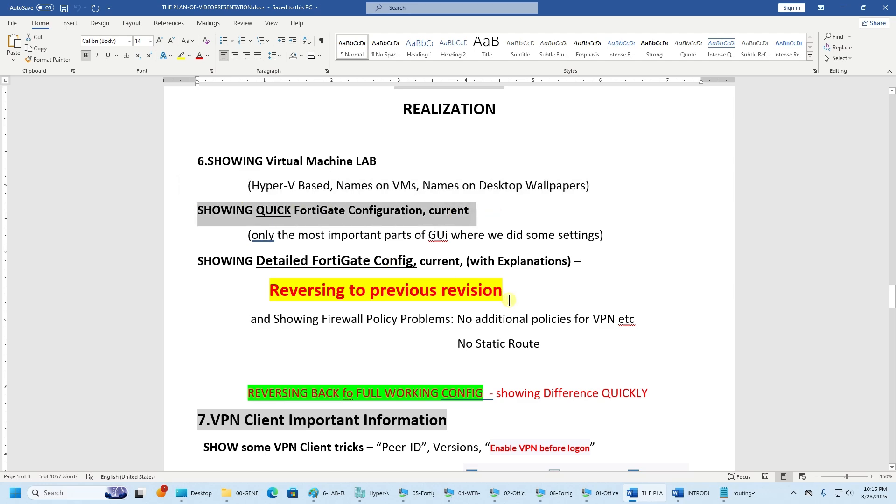
{"action": "left_click", "coordinate": [844, 8]}
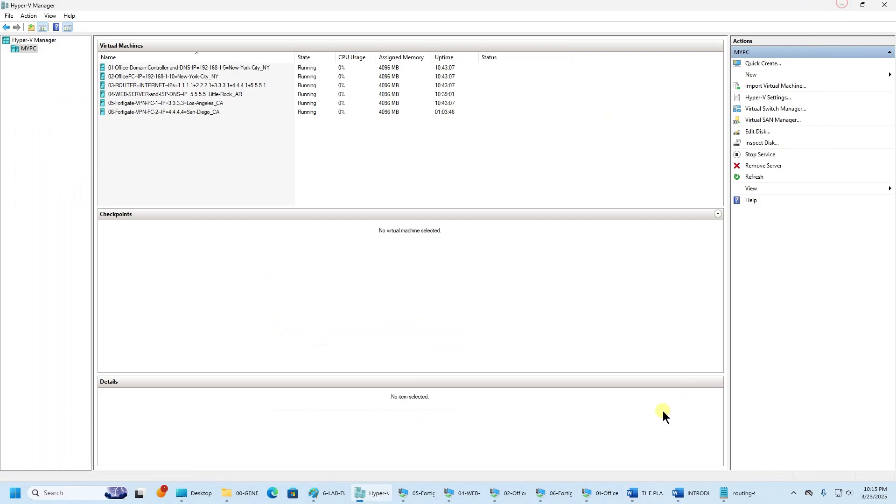
- Switch to the 02-OfficePC virtual machine window from the taskbar
{"action": "left_click", "coordinate": [514, 494]}
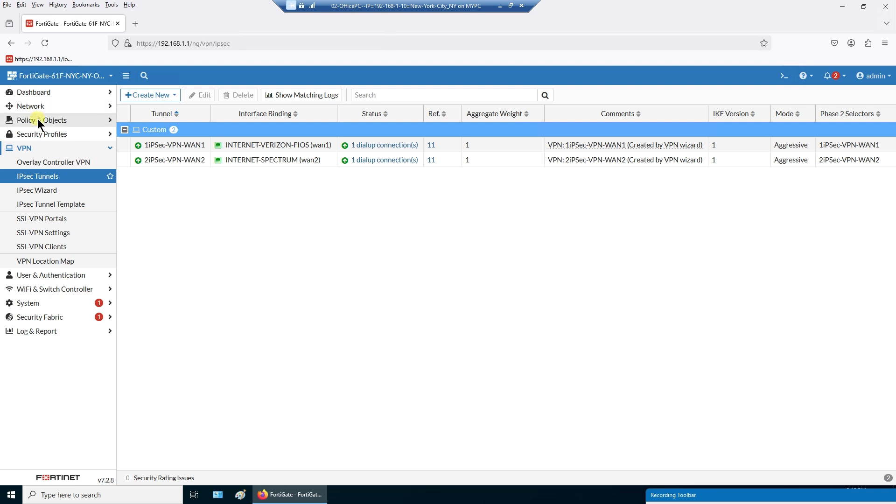
{"action": "left_click", "coordinate": [37, 120]}
{"action": "left_click", "coordinate": [33, 108]}
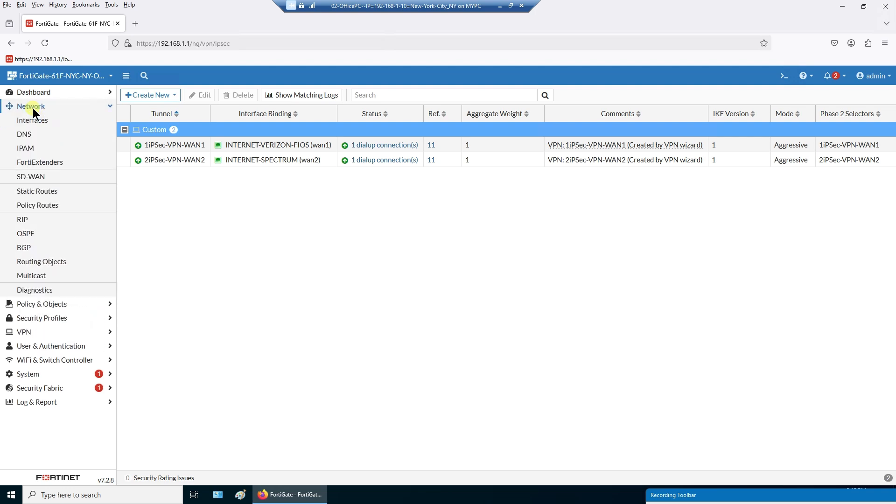
{"action": "left_click", "coordinate": [32, 120]}
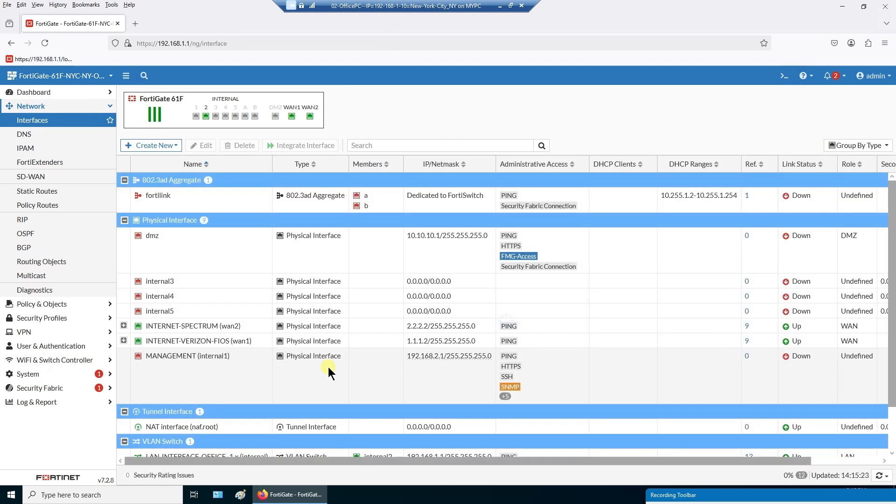
{"action": "left_click", "coordinate": [124, 326]}
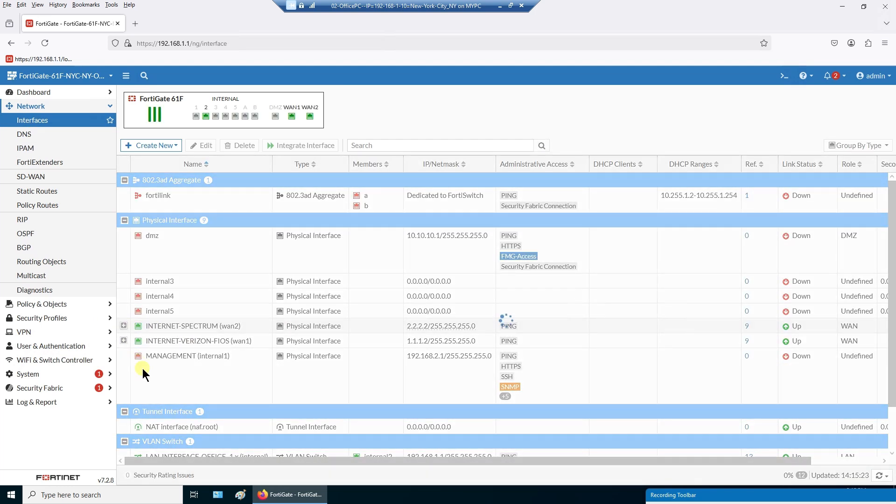
{"action": "left_click", "coordinate": [123, 367]}
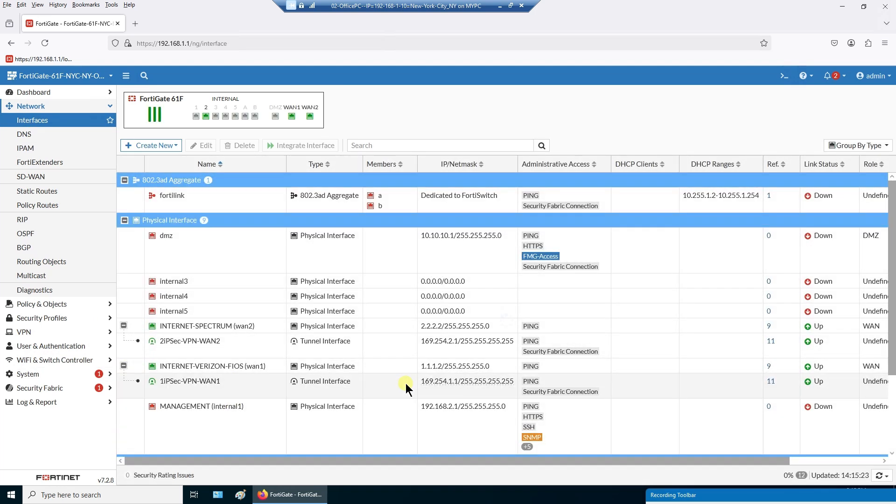
{"action": "scroll", "coordinate": [408, 388], "scroll_direction": "down", "scroll_amount": 3}
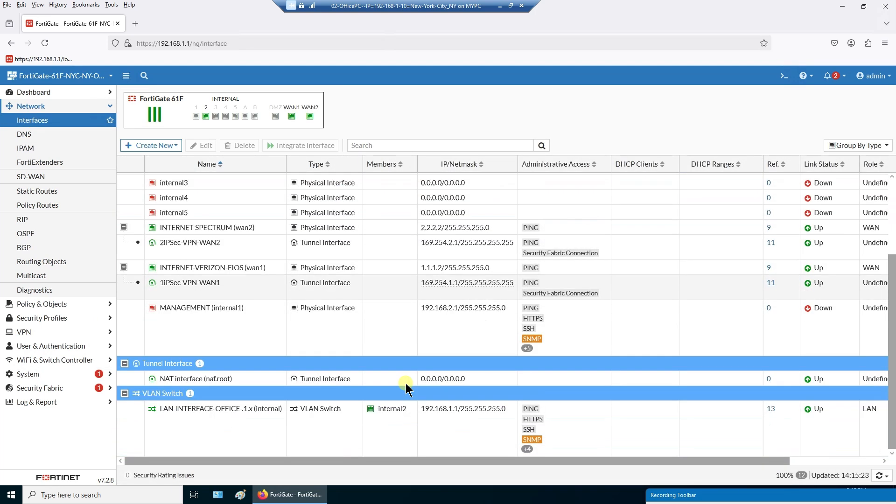
{"action": "left_click", "coordinate": [223, 230]}
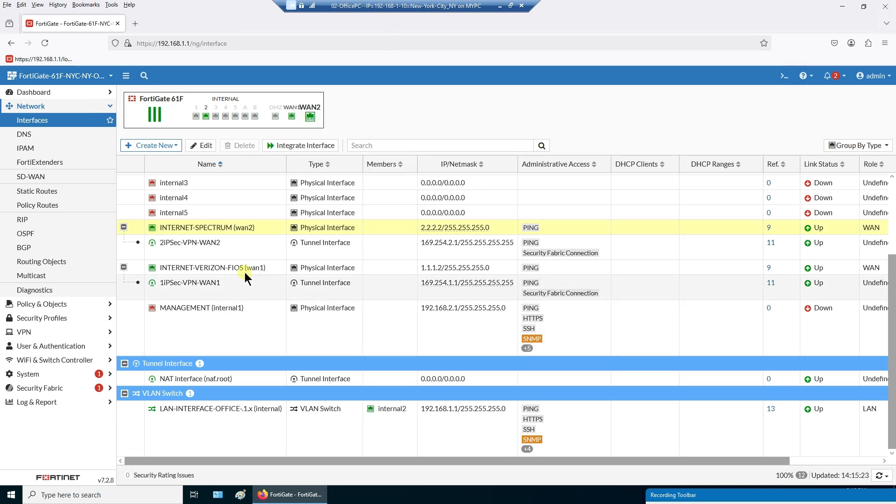
{"action": "left_click", "coordinate": [258, 264]}
{"action": "left_click", "coordinate": [264, 228]}
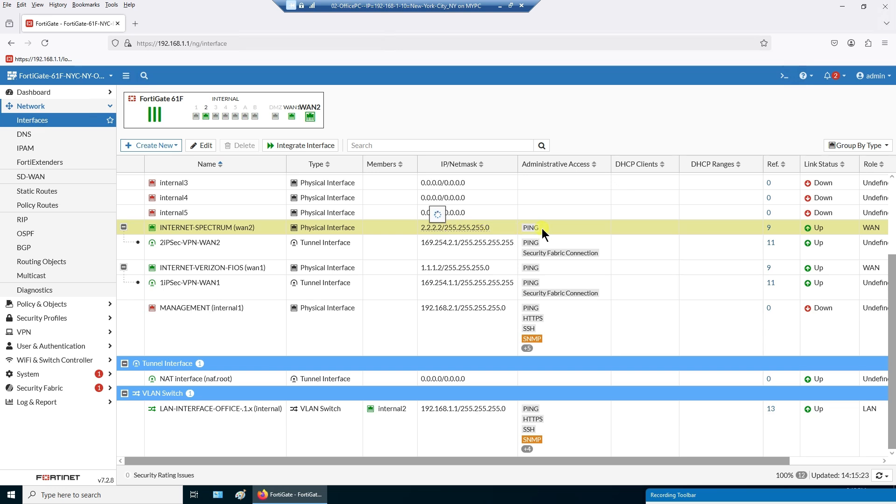
{"action": "left_click", "coordinate": [240, 270]}
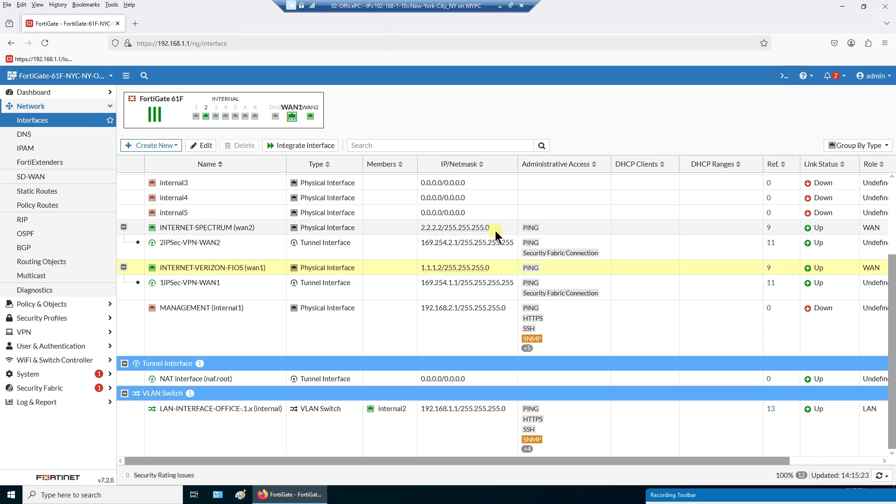
{"action": "mouse_move", "coordinate": [245, 271]}
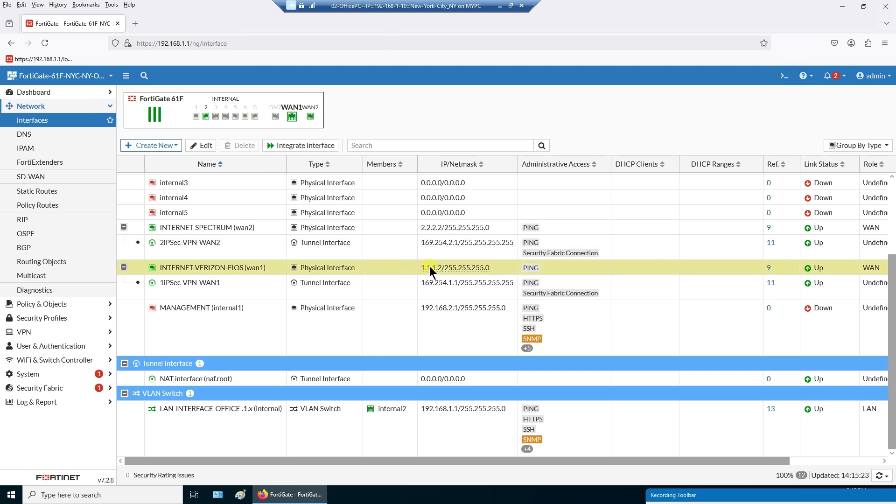
{"action": "left_click", "coordinate": [250, 229]}
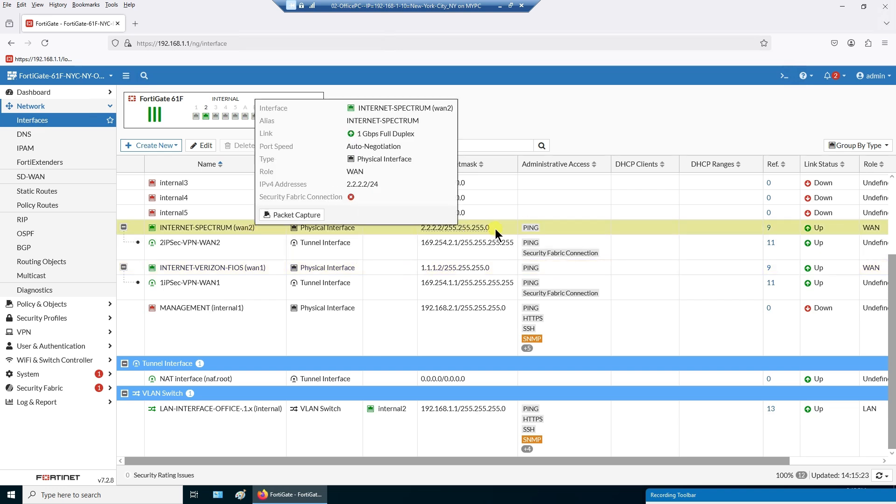
{"action": "left_click", "coordinate": [246, 252]}
{"action": "left_click", "coordinate": [236, 282]}
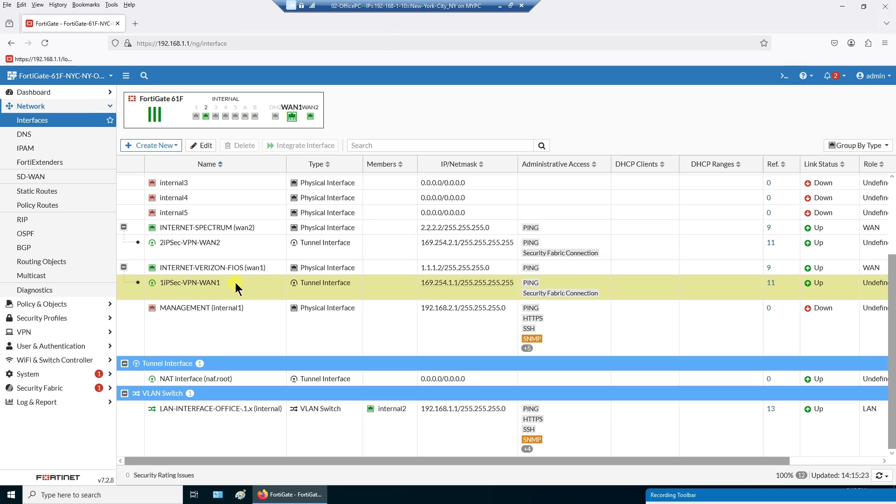
{"action": "left_click", "coordinate": [244, 247]}
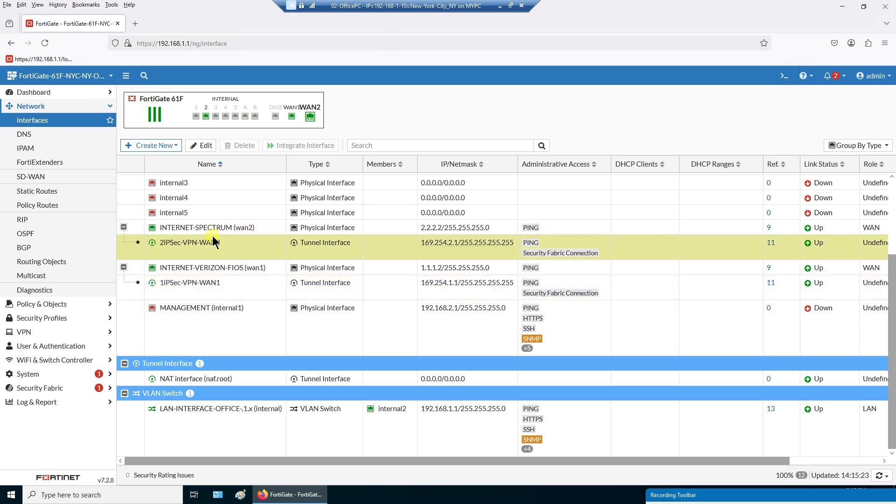
{"action": "left_click", "coordinate": [239, 282]}
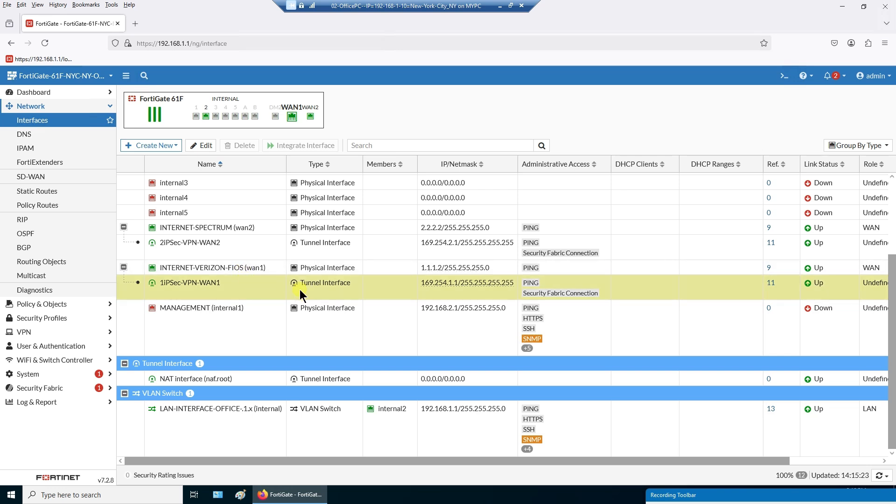
{"action": "mouse_move", "coordinate": [463, 285]}
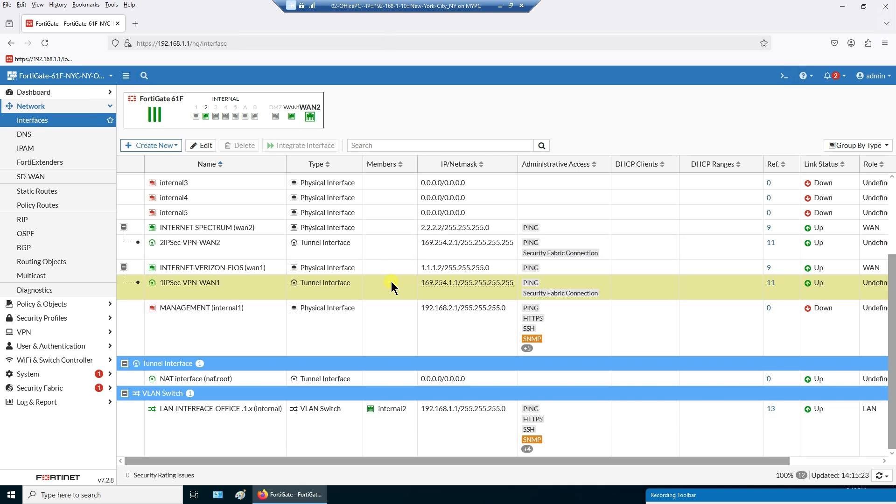
{"action": "scroll", "coordinate": [391, 285], "scroll_direction": "up", "scroll_amount": 1}
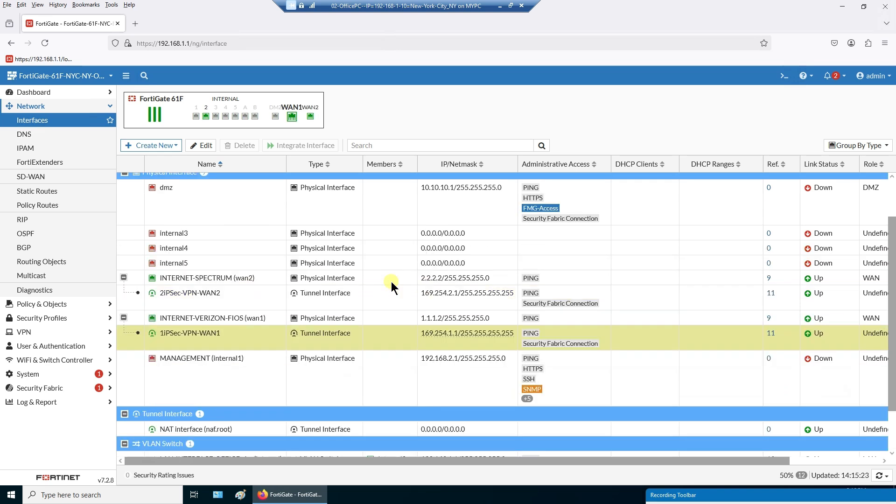
{"action": "scroll", "coordinate": [391, 282], "scroll_direction": "down", "scroll_amount": 1}
{"action": "scroll", "coordinate": [391, 281], "scroll_direction": "up", "scroll_amount": 2}
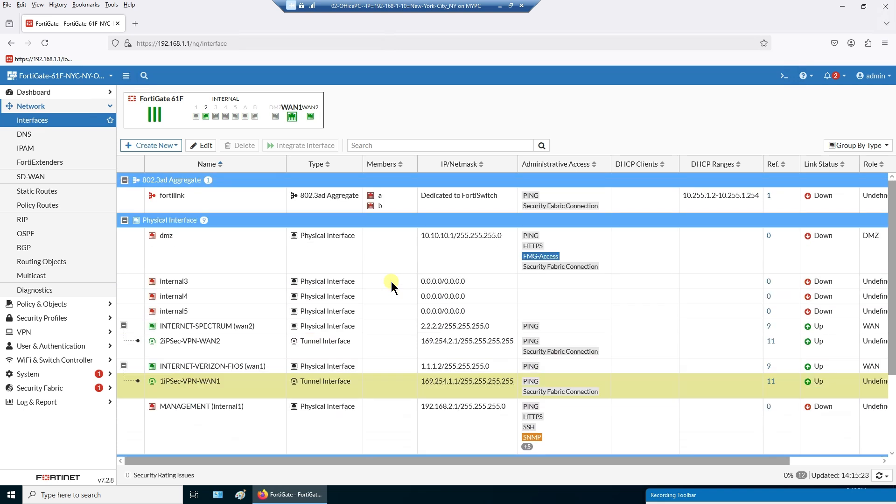
- In DNS settings, cut the secondary server 5.5.5.5 and paste it back into the Secondary DNS field
{"action": "left_click", "coordinate": [33, 136]}
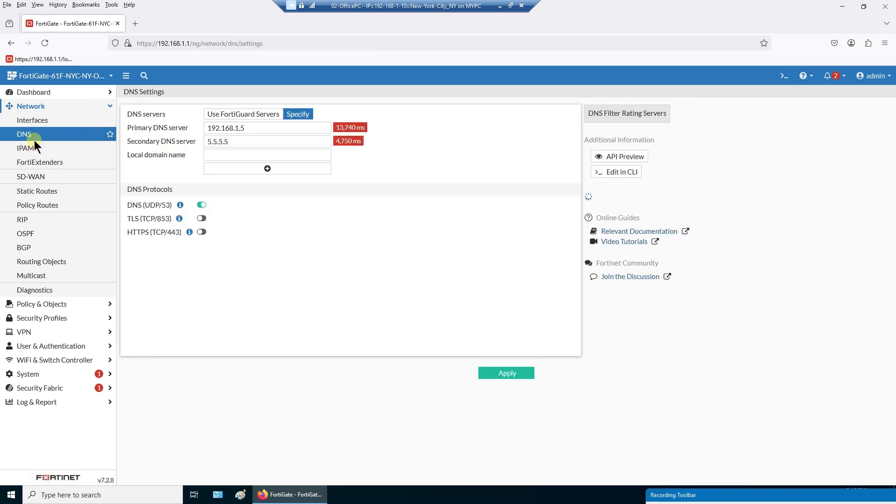
{"action": "left_click_drag", "start_coordinate": [226, 142], "coordinate": [158, 141]}
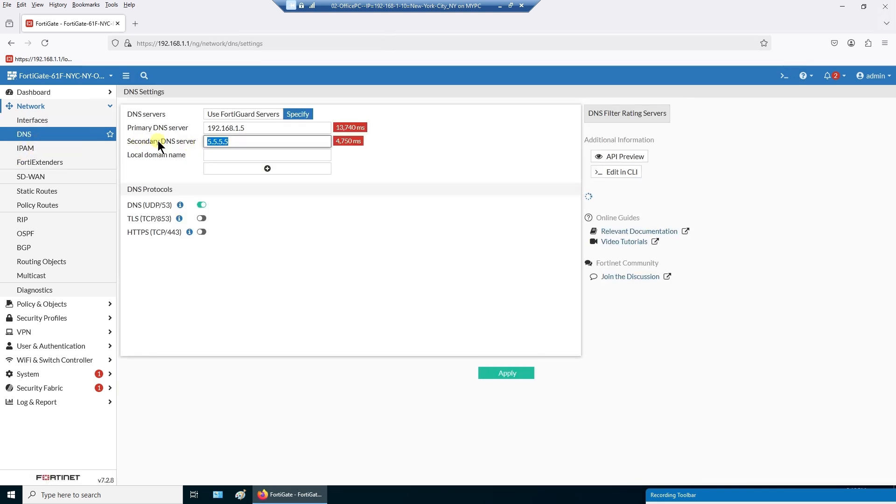
{"action": "right_click", "coordinate": [218, 139]}
{"action": "left_click", "coordinate": [240, 182]}
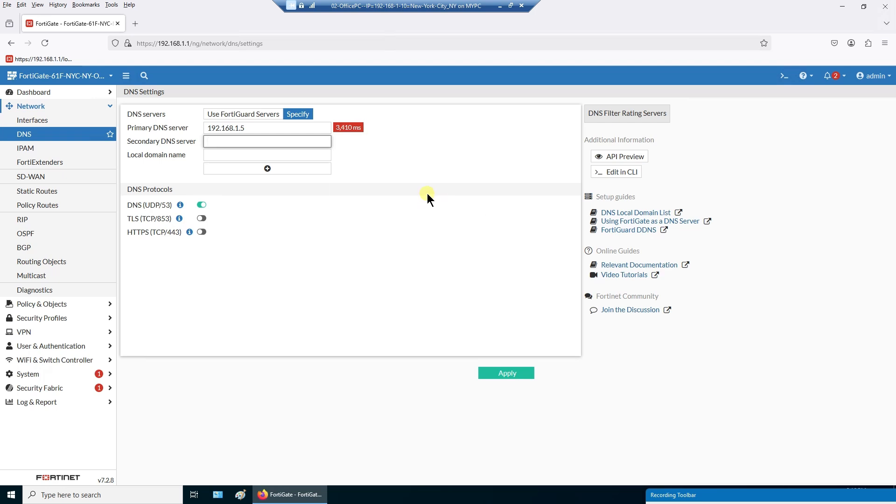
{"action": "left_click_drag", "start_coordinate": [286, 131], "coordinate": [206, 129]}
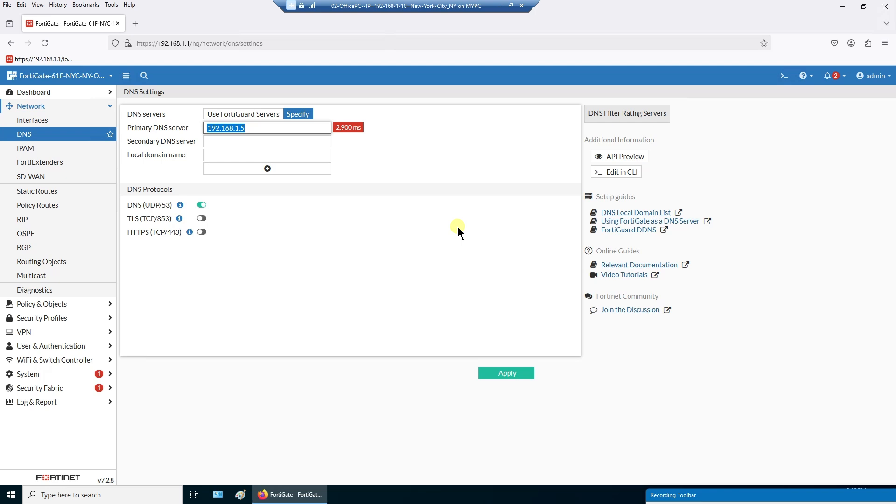
{"action": "left_click", "coordinate": [304, 142]}
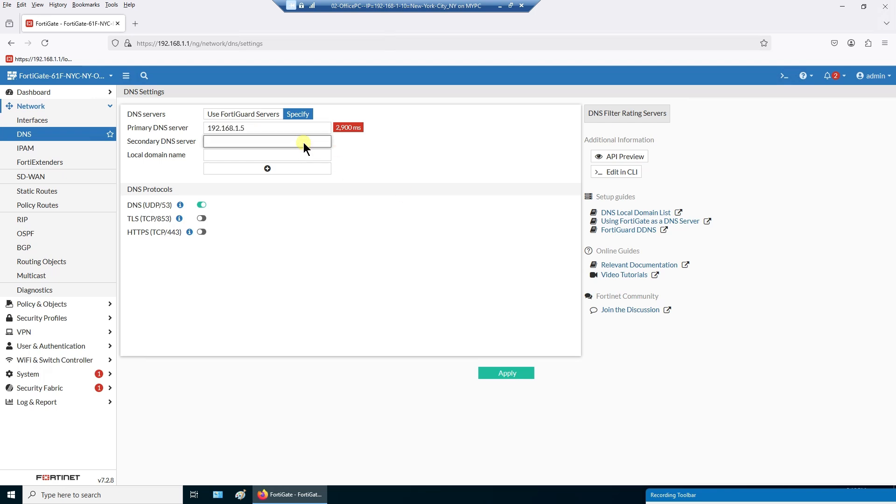
{"action": "right_click", "coordinate": [304, 142]}
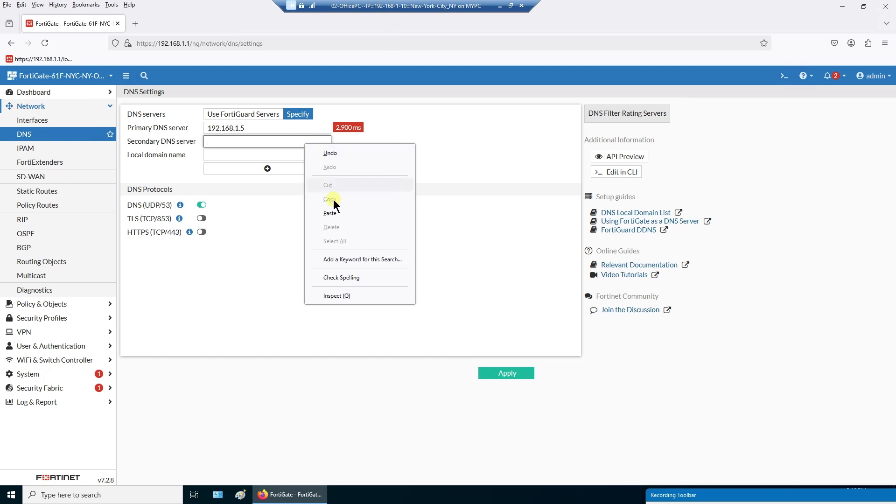
{"action": "left_click", "coordinate": [330, 213]}
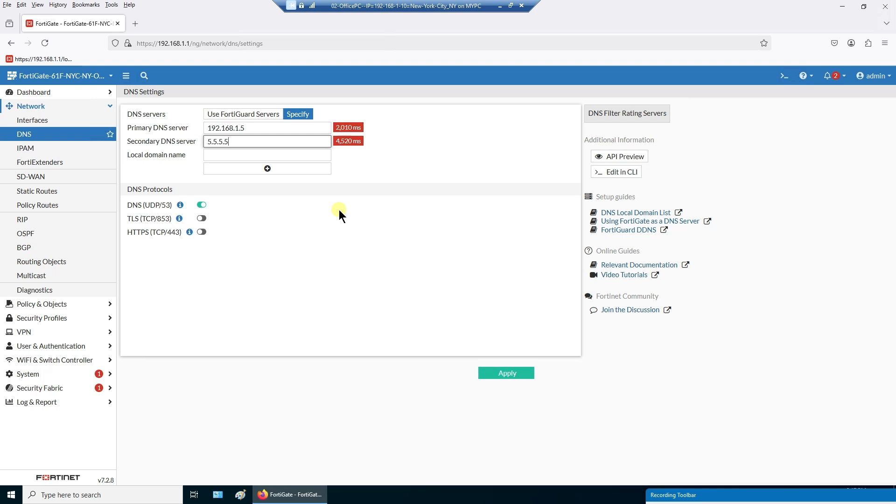
- Try 192.168.1.6 as secondary DNS, erase it, and apply the DNS settings
{"action": "left_click_drag", "start_coordinate": [279, 128], "coordinate": [203, 128]}
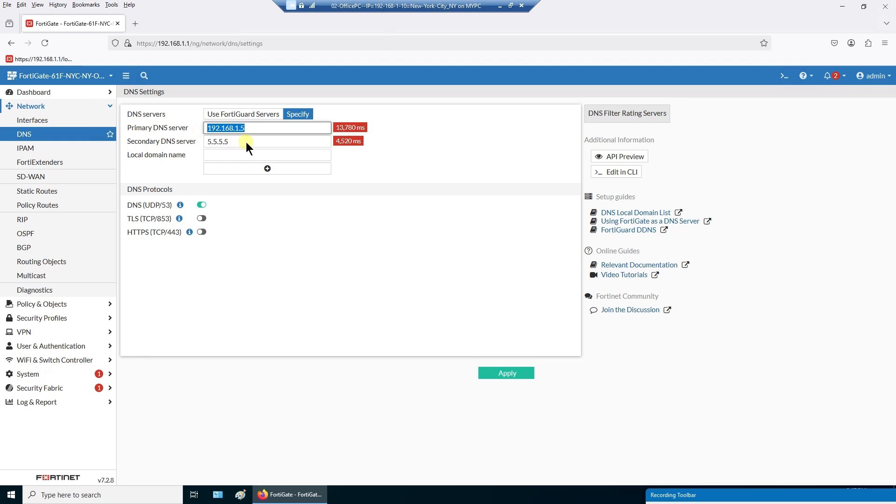
{"action": "left_click_drag", "start_coordinate": [245, 142], "coordinate": [181, 142]}
{"action": "right_click", "coordinate": [215, 143]}
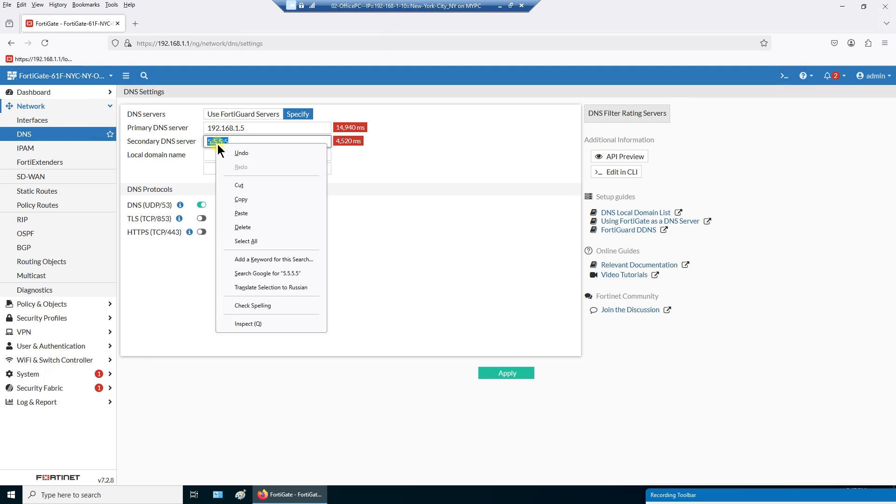
{"action": "left_click", "coordinate": [242, 186]}
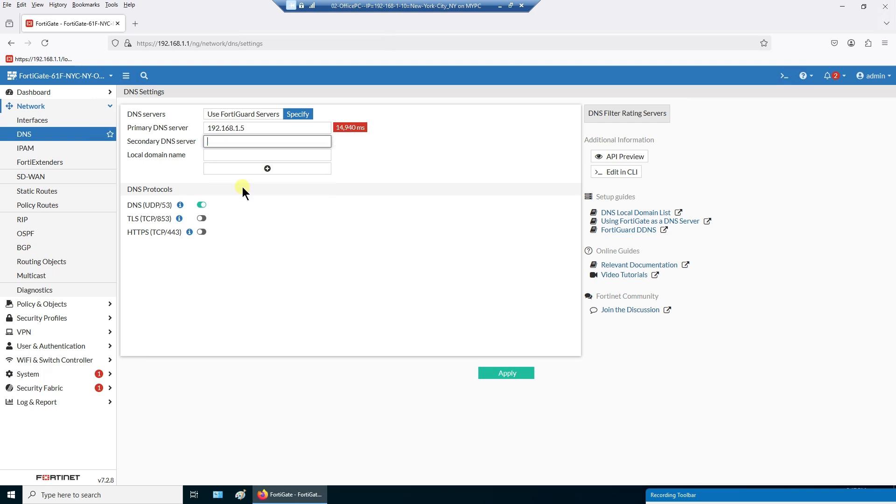
{"action": "left_click", "coordinate": [254, 143]}
{"action": "type", "text": "192.16"}
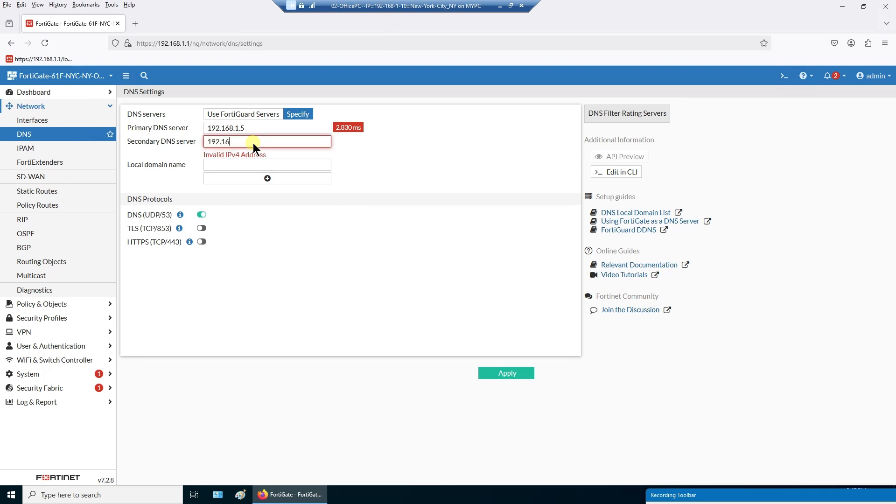
{"action": "type", "text": "8.1.6"}
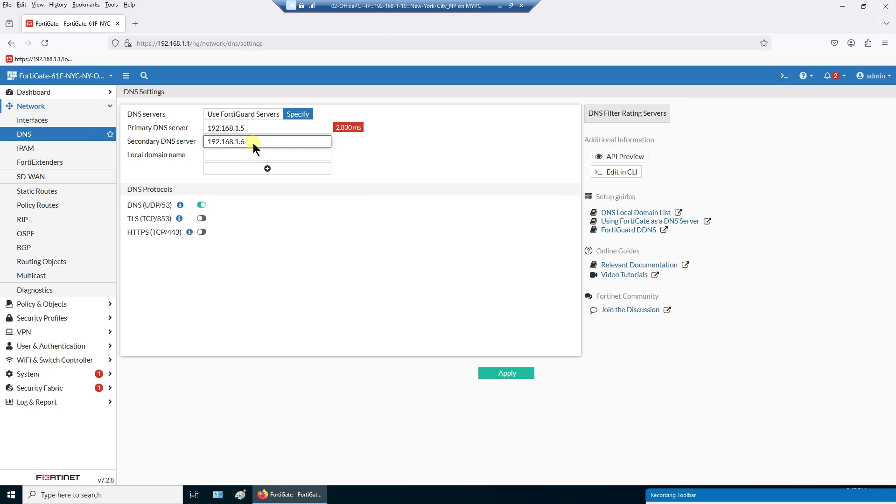
{"action": "left_click_drag", "start_coordinate": [262, 140], "coordinate": [180, 144]}
{"action": "key", "text": "BackSpace"}
{"action": "left_click_drag", "start_coordinate": [124, 206], "coordinate": [161, 206]}
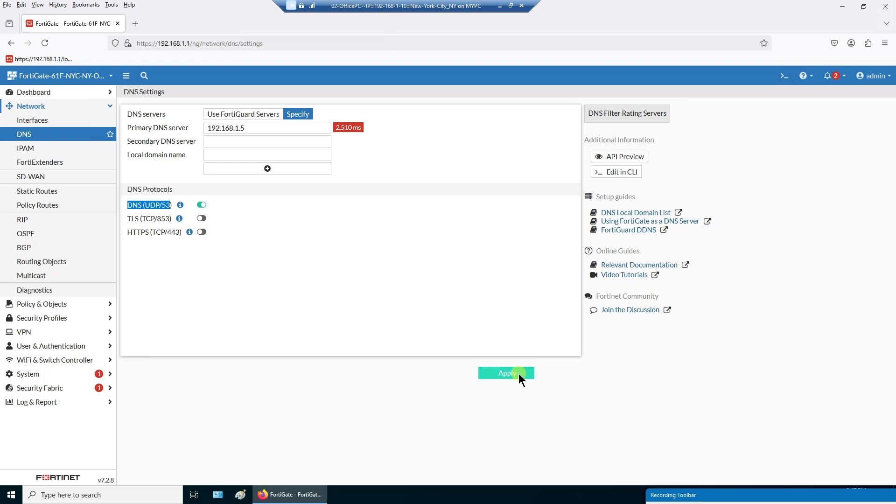
{"action": "left_click", "coordinate": [51, 137]}
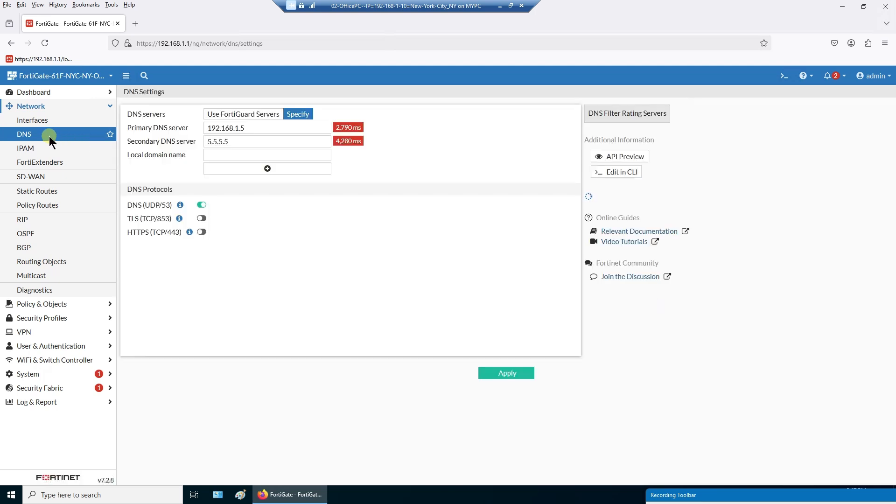
- Go to Network > Static Routes and select the default routes via 2.2.2.1 and 1.1.1.1
{"action": "left_click", "coordinate": [41, 149]}
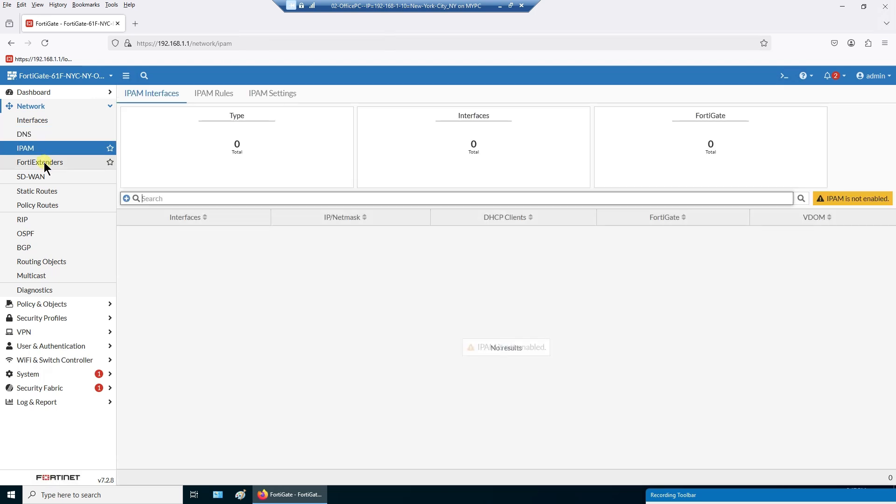
{"action": "left_click", "coordinate": [49, 192]}
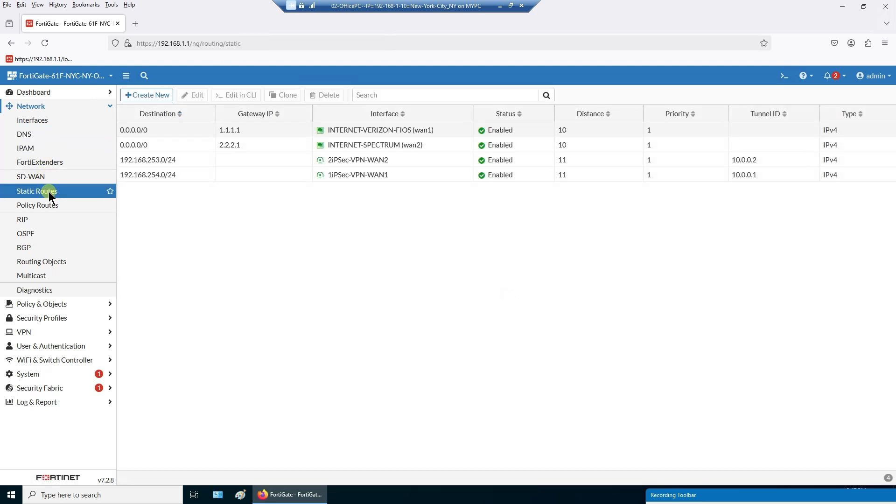
{"action": "left_click", "coordinate": [172, 145]}
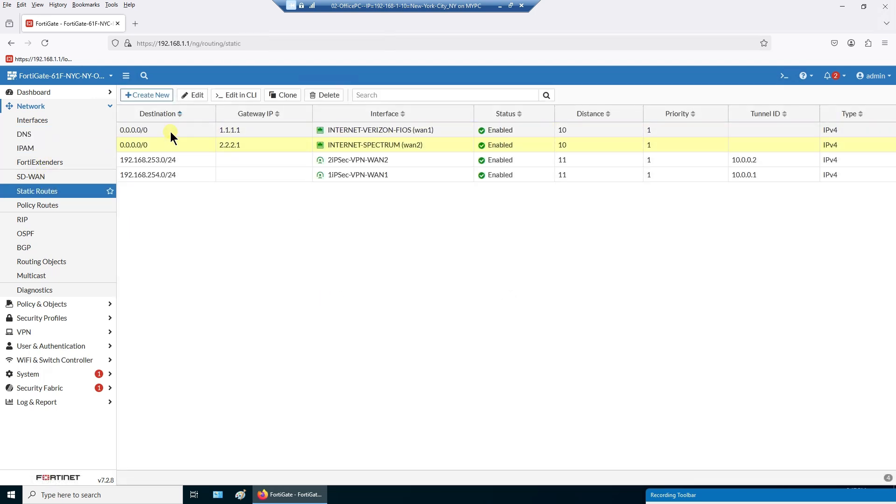
{"action": "left_click", "coordinate": [171, 133]}
{"action": "left_click", "coordinate": [174, 141]}
{"action": "left_click", "coordinate": [177, 134]}
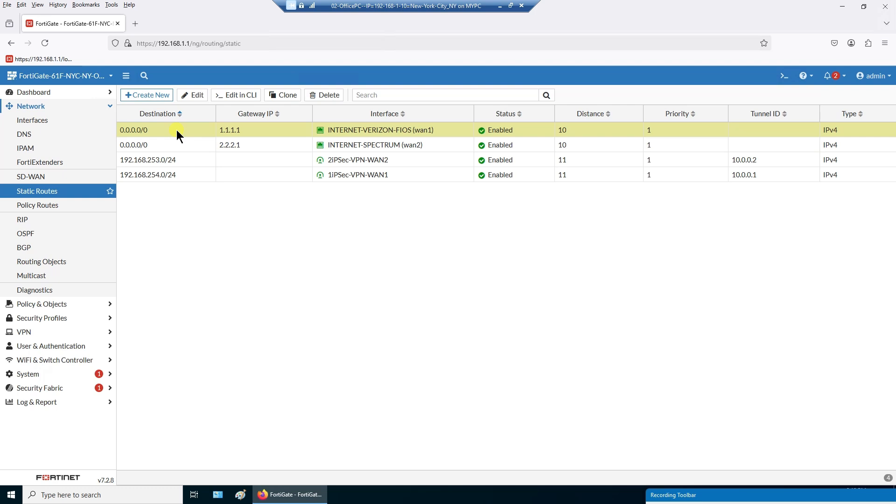
- Open the 1.1.1.1 default route and review destination 0.0.0.0/0, distance 10 and priority
{"action": "double_click", "coordinate": [177, 130]}
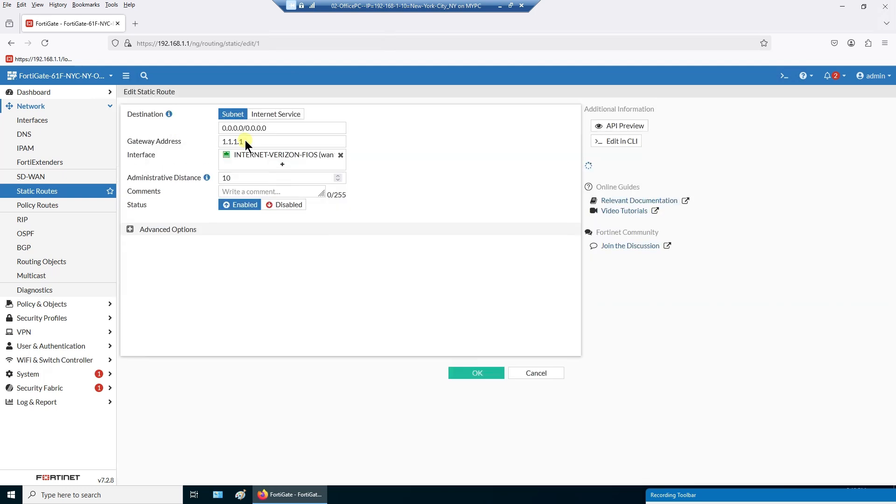
{"action": "left_click_drag", "start_coordinate": [223, 128], "coordinate": [444, 153]}
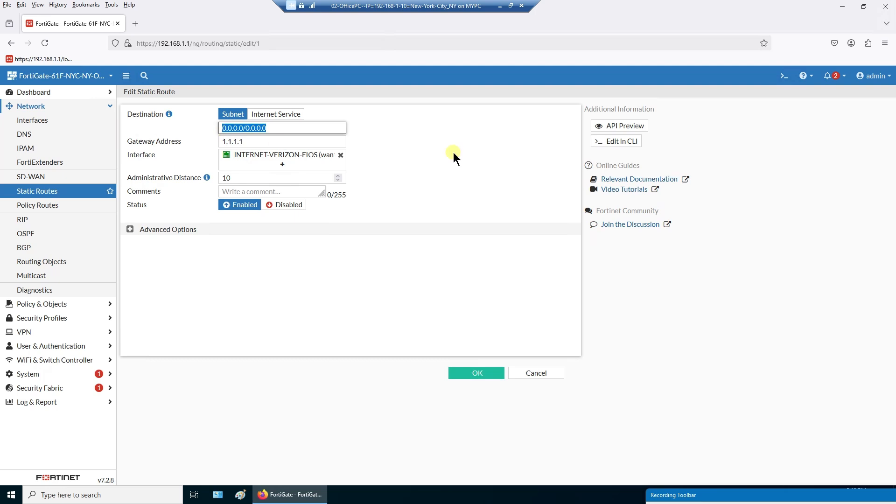
{"action": "left_click_drag", "start_coordinate": [325, 144], "coordinate": [215, 144]}
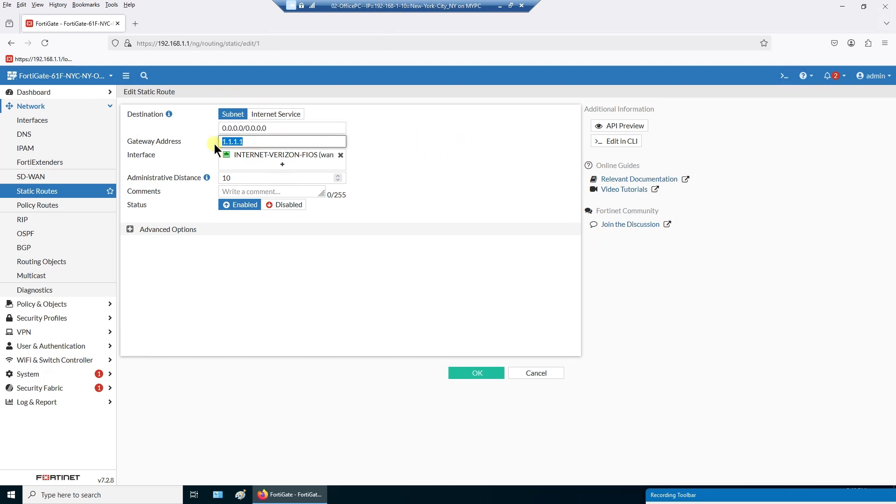
{"action": "left_click", "coordinate": [420, 136]}
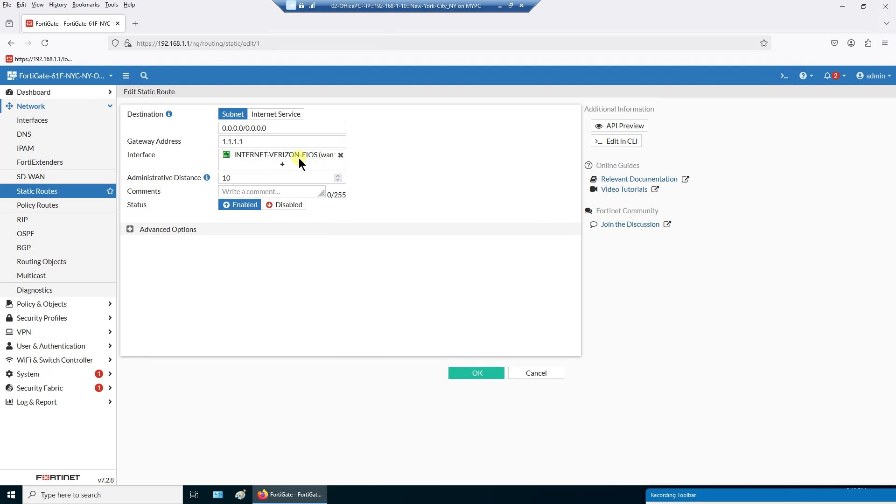
{"action": "mouse_move", "coordinate": [299, 158]}
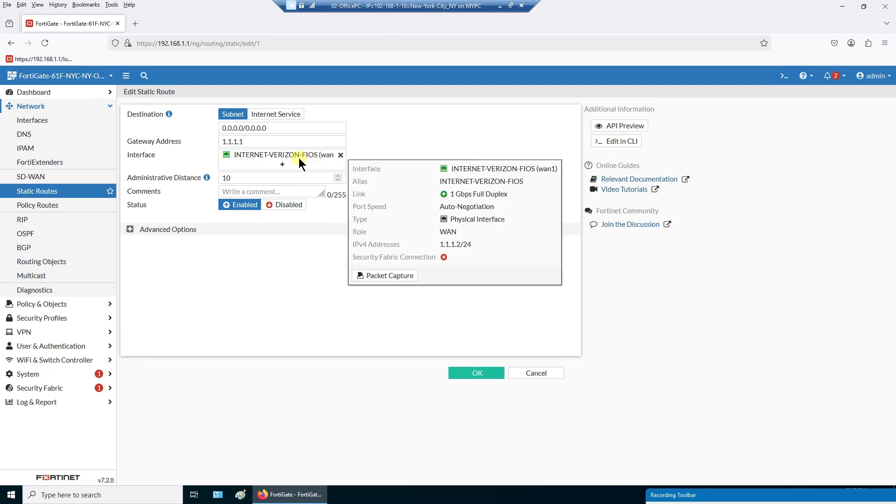
{"action": "left_click", "coordinate": [229, 178]}
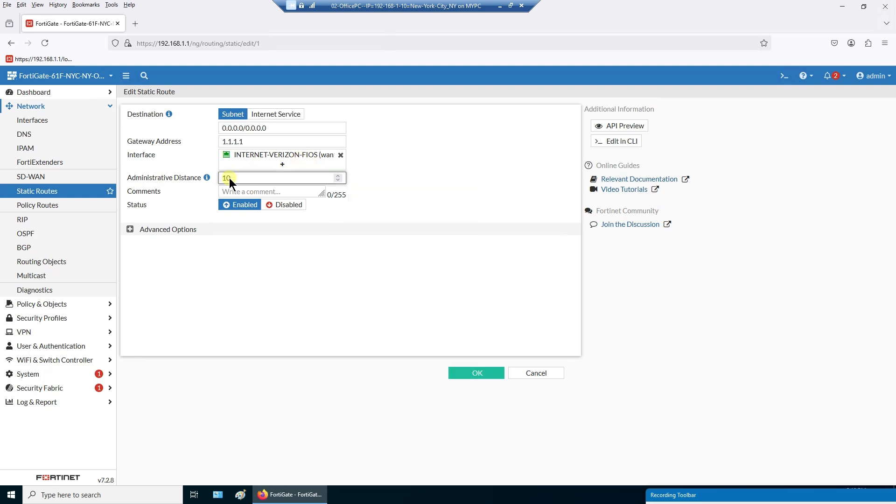
{"action": "left_click", "coordinate": [129, 230]}
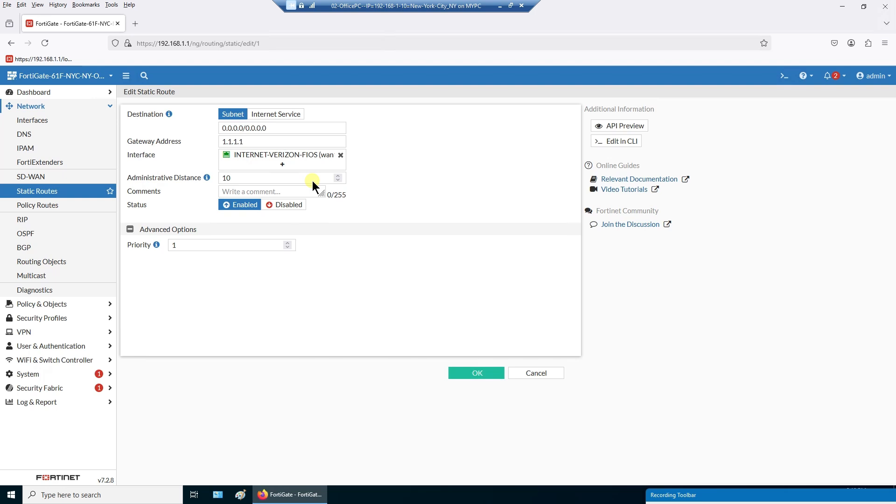
{"action": "left_click_drag", "start_coordinate": [264, 181], "coordinate": [196, 180]}
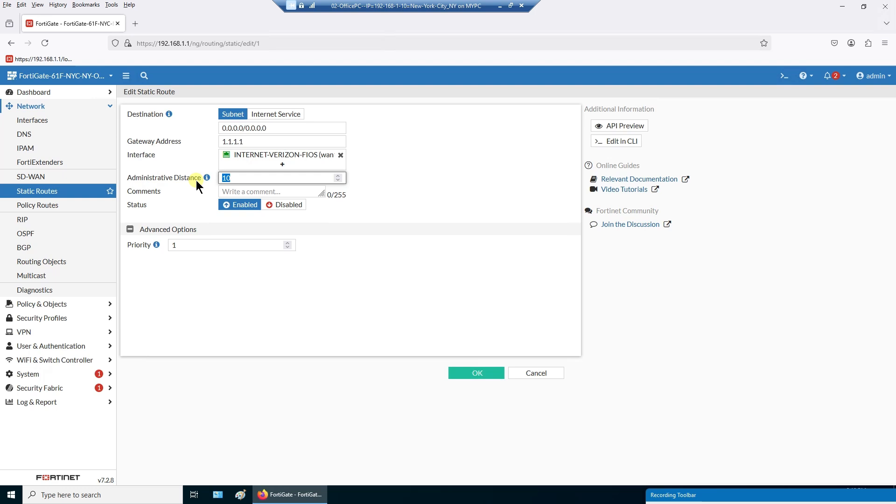
{"action": "left_click", "coordinate": [182, 204]}
{"action": "left_click_drag", "start_coordinate": [184, 248], "coordinate": [168, 267]}
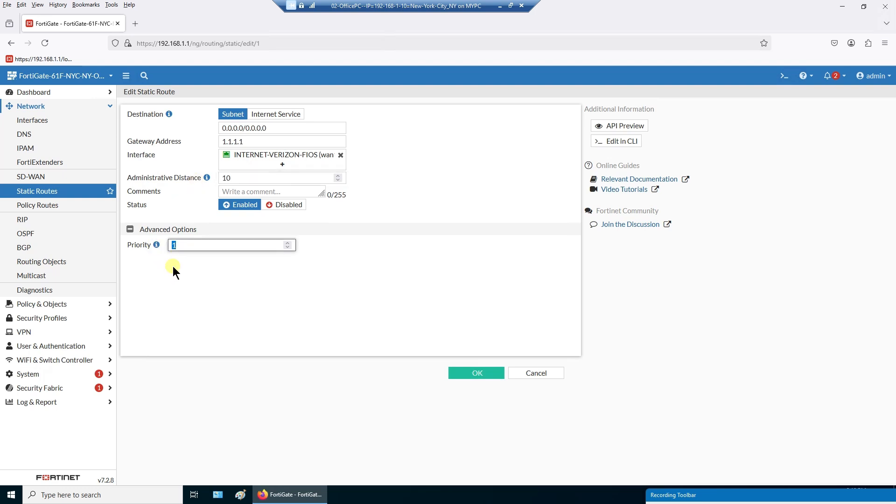
{"action": "left_click", "coordinate": [173, 267]}
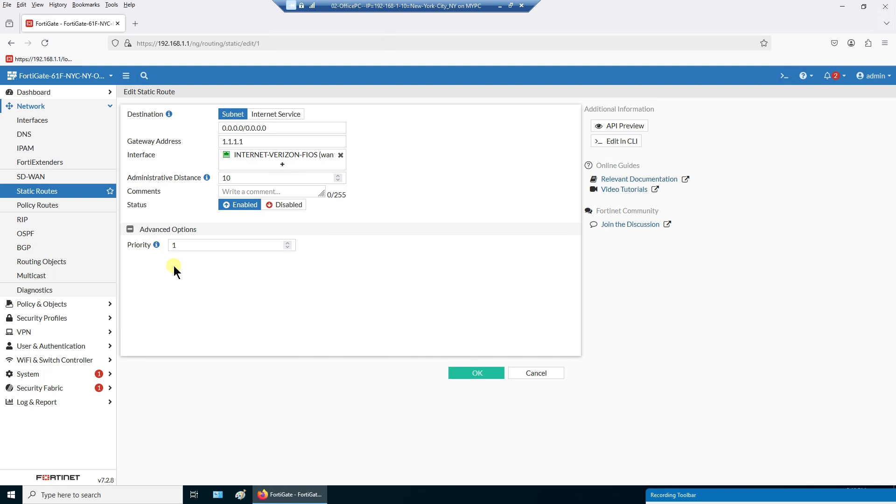
- Change the route priority from 2 back to 1, keep distance 10, and cancel without saving
{"action": "left_click", "coordinate": [176, 245]}
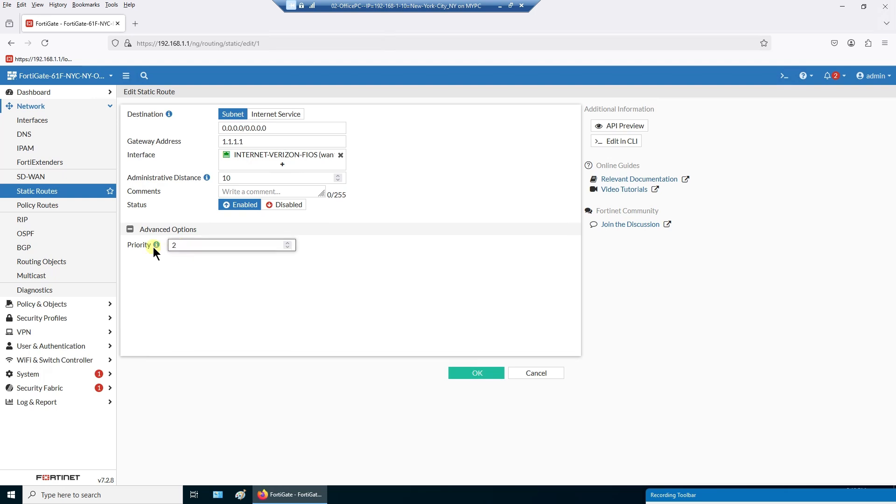
{"action": "key", "text": "BackSpace"}
{"action": "type", "text": "1"}
{"action": "left_click", "coordinate": [158, 262]}
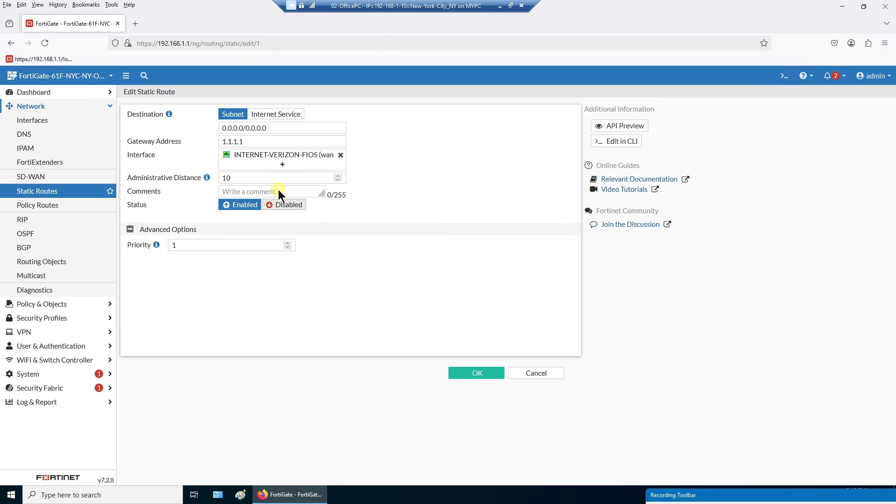
{"action": "left_click", "coordinate": [268, 181]}
{"action": "left_click", "coordinate": [427, 184]}
{"action": "left_click", "coordinate": [544, 376]}
- Return to Static Routes and inspect the 192.168.253.0/24 and 192.168.254.0/24 VPN routes
{"action": "left_click", "coordinate": [53, 207]}
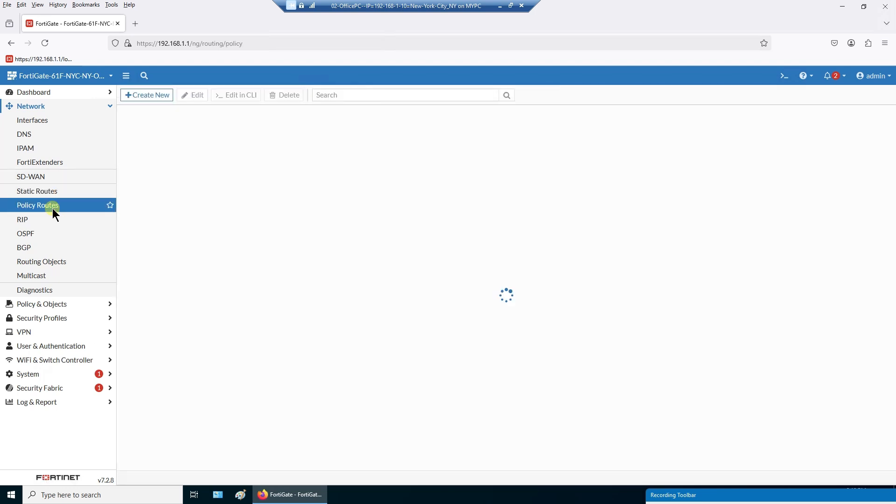
{"action": "left_click", "coordinate": [47, 191]}
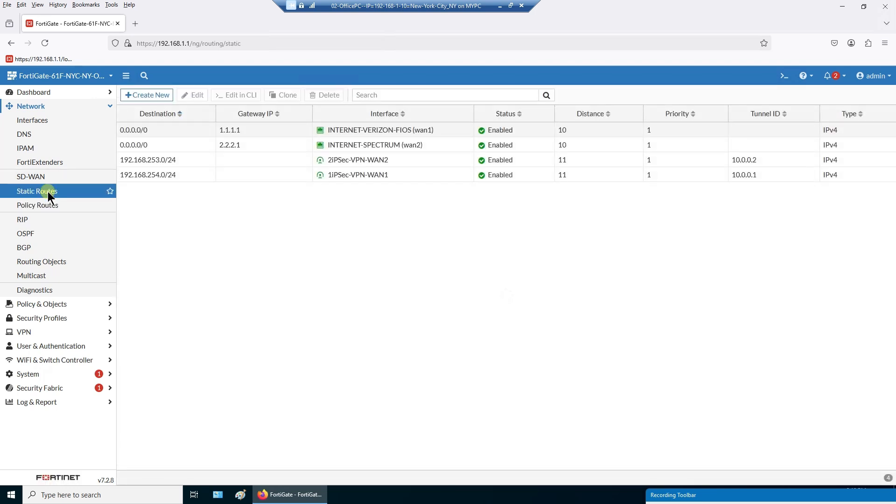
{"action": "left_click", "coordinate": [199, 164]}
{"action": "left_click", "coordinate": [195, 177]}
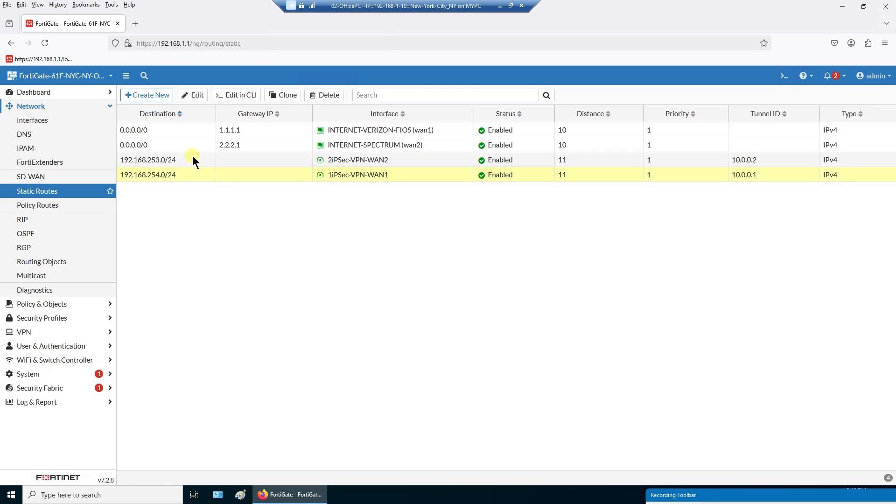
{"action": "left_click", "coordinate": [192, 159]}
{"action": "left_click", "coordinate": [192, 174]}
{"action": "left_click", "coordinate": [191, 162]}
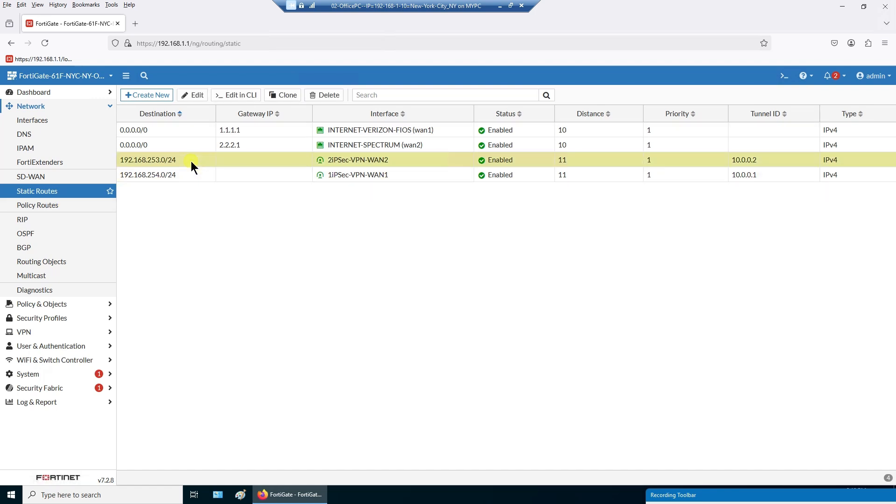
{"action": "left_click", "coordinate": [411, 170]}
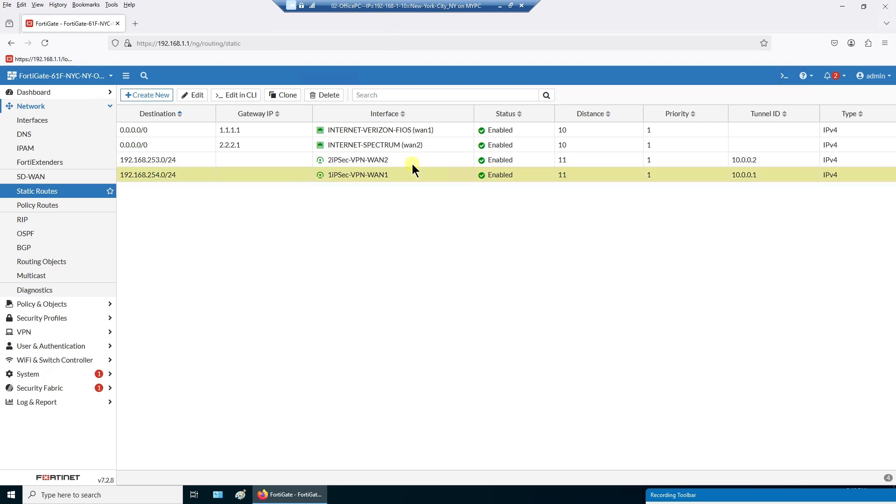
{"action": "left_click", "coordinate": [415, 163]}
{"action": "left_click", "coordinate": [416, 175]}
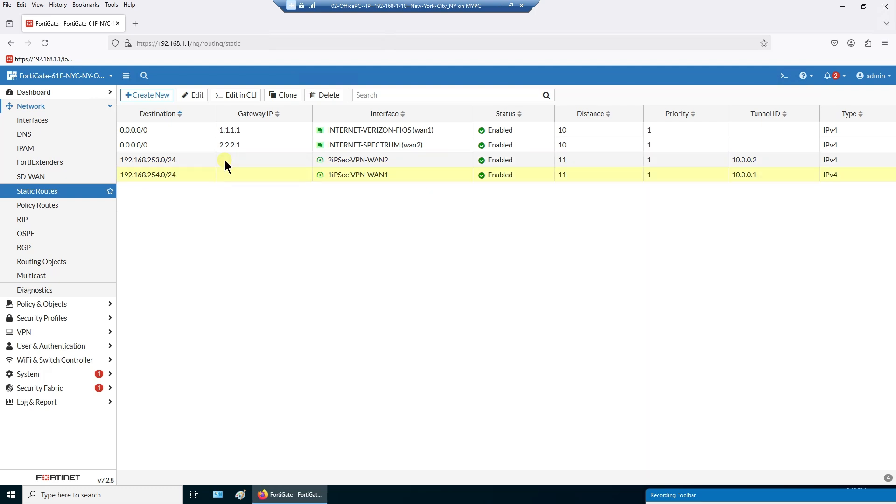
{"action": "right_click", "coordinate": [198, 161]}
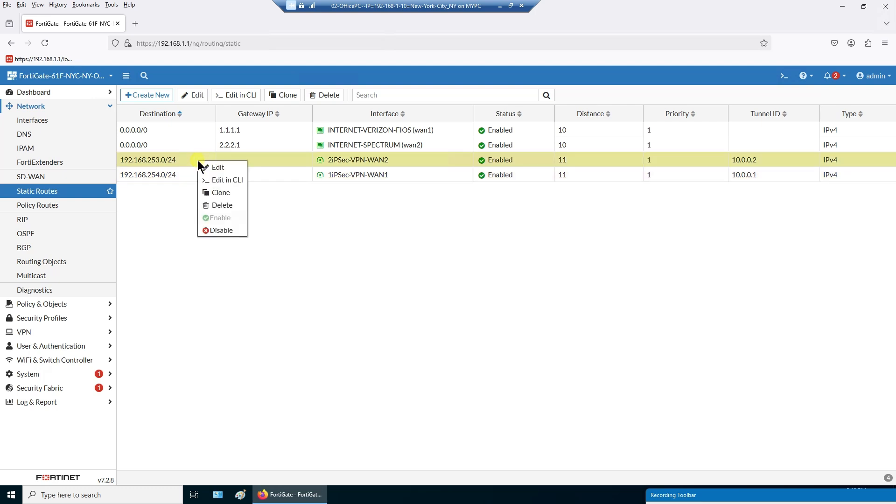
{"action": "left_click", "coordinate": [348, 212]}
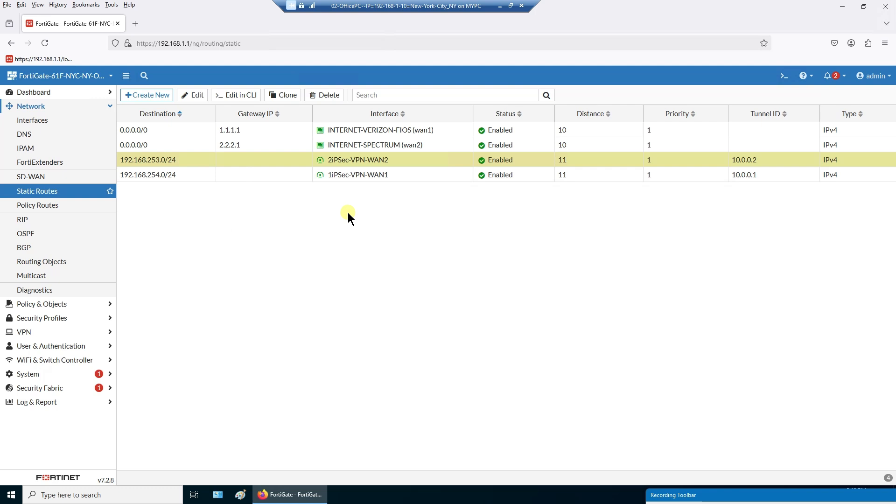
- Reopen the 192.168.253.0/24 route's action menu and close it without disabling the route
{"action": "left_click", "coordinate": [201, 176]}
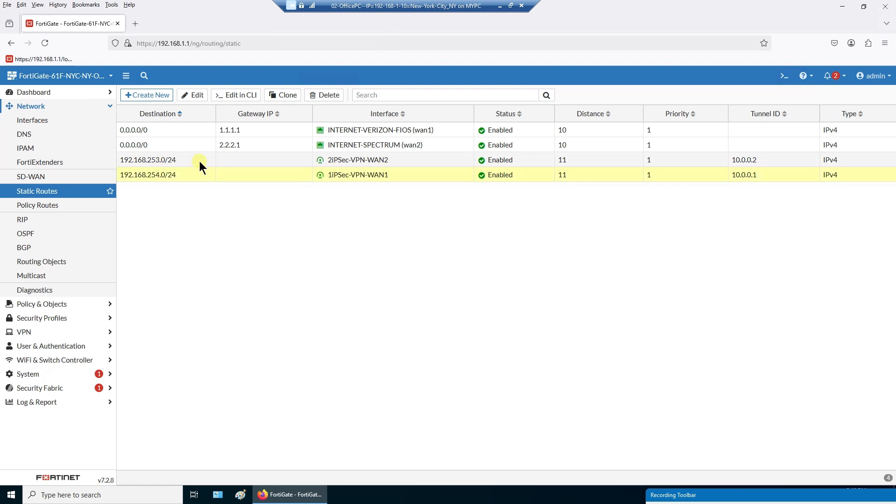
{"action": "left_click", "coordinate": [199, 161]}
{"action": "left_click", "coordinate": [200, 172]}
{"action": "left_click", "coordinate": [200, 161]}
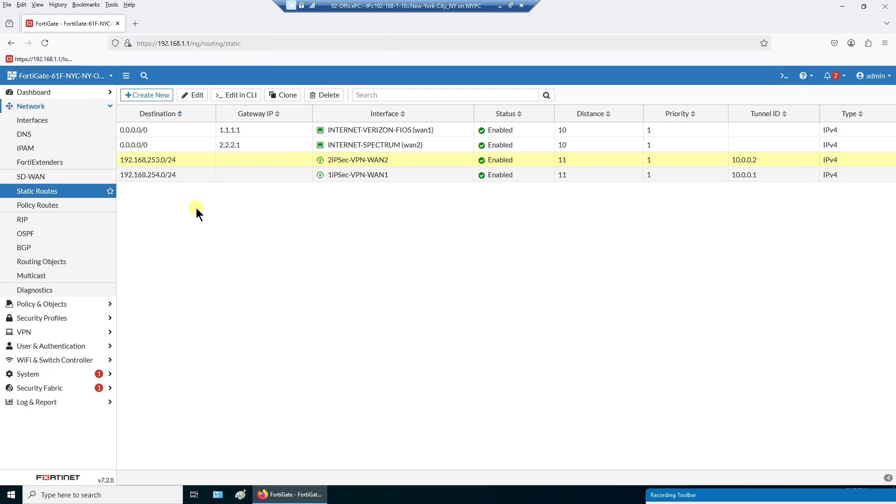
{"action": "right_click", "coordinate": [191, 160]}
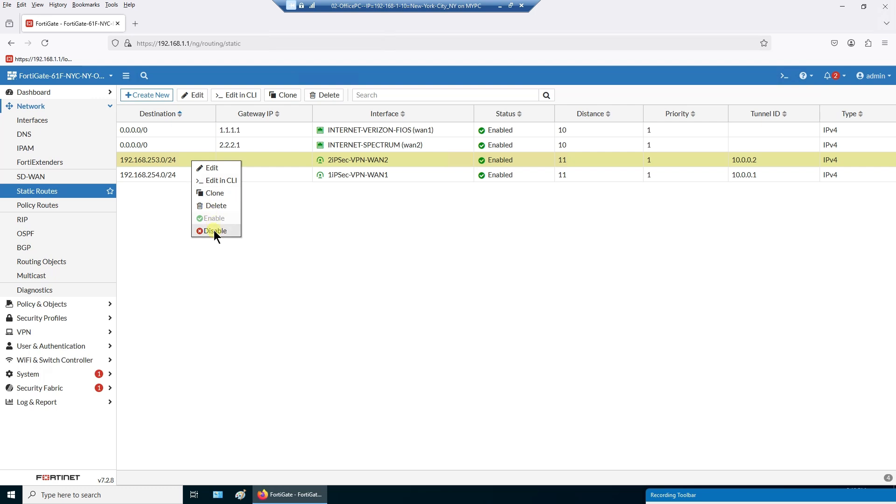
{"action": "left_click", "coordinate": [388, 301]}
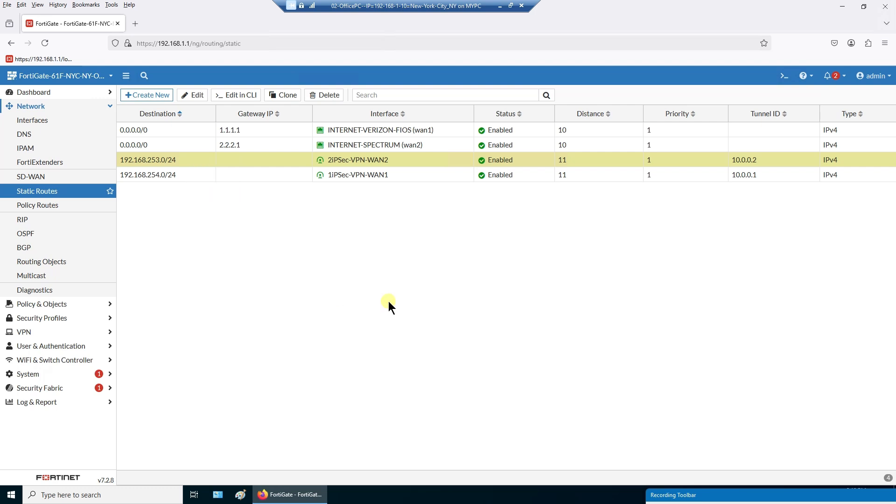
- Compare the two VPN subnet routes, then switch to Network > Policy Routes
{"action": "left_click", "coordinate": [207, 175]}
{"action": "left_click", "coordinate": [202, 162]}
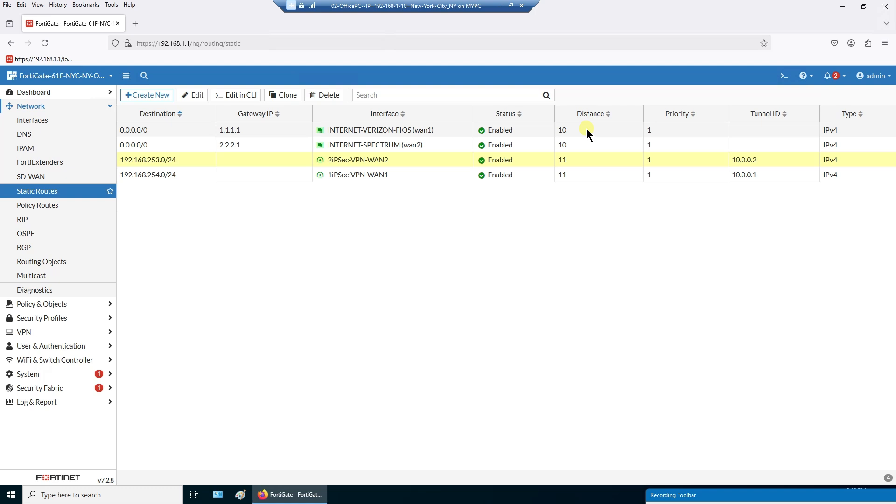
{"action": "left_click", "coordinate": [576, 172]}
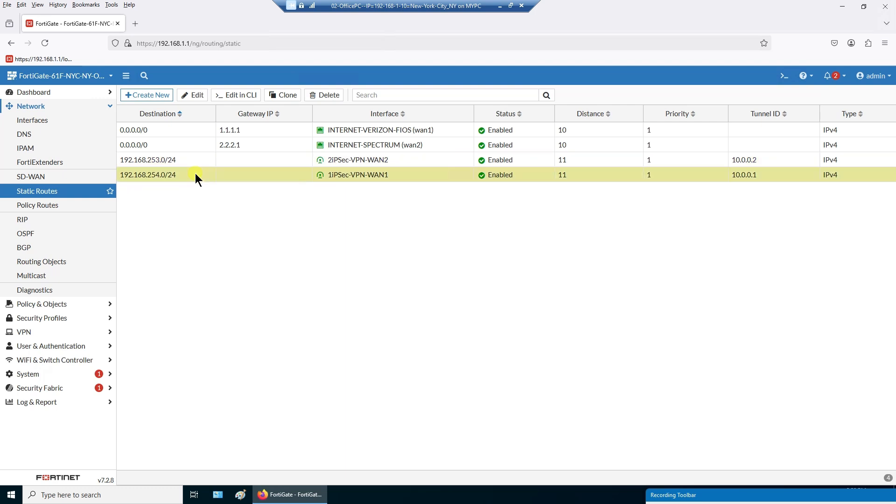
{"action": "left_click", "coordinate": [620, 160]}
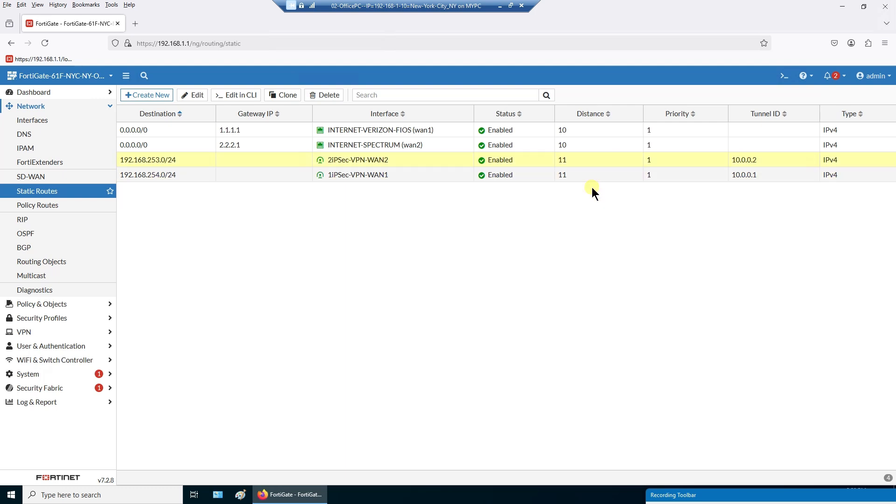
{"action": "left_click", "coordinate": [592, 178]}
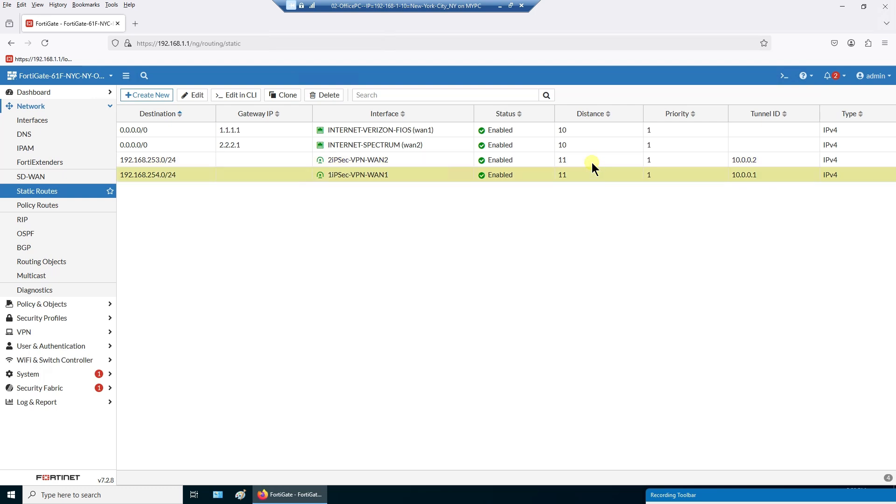
{"action": "left_click", "coordinate": [590, 161]}
{"action": "left_click", "coordinate": [589, 177]}
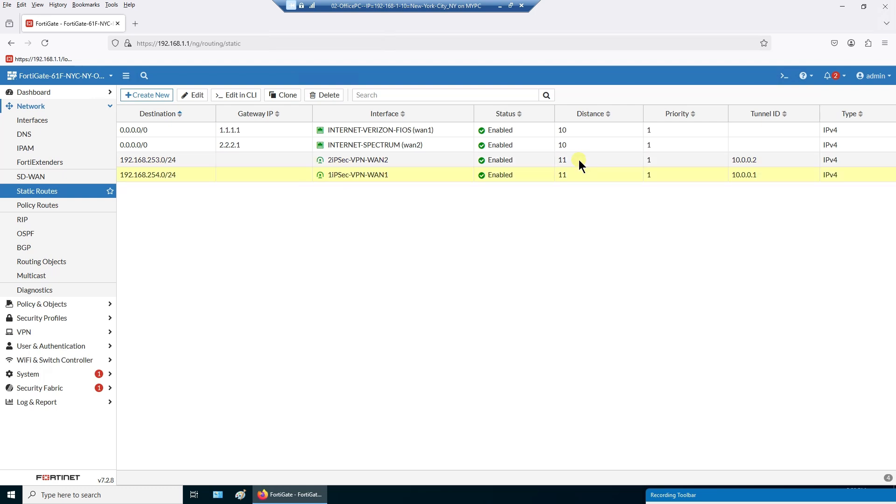
{"action": "left_click", "coordinate": [579, 159]}
{"action": "left_click", "coordinate": [581, 160]}
{"action": "left_click", "coordinate": [581, 176]}
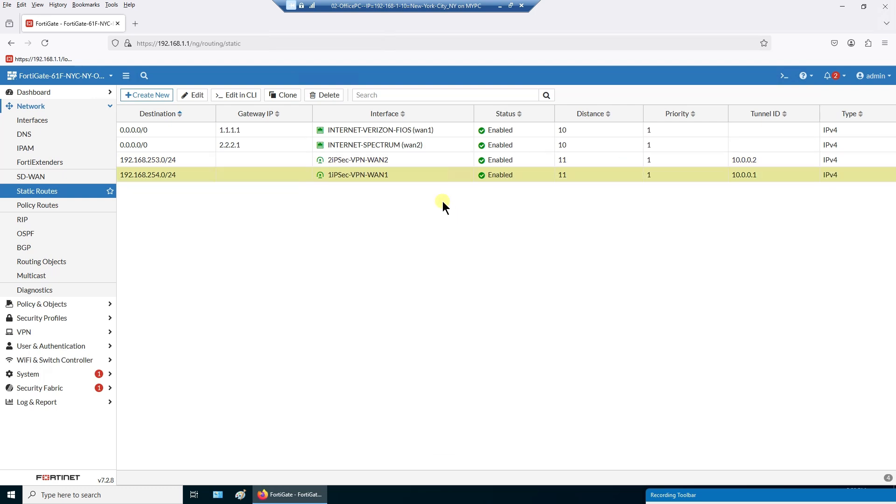
{"action": "left_click", "coordinate": [34, 207]}
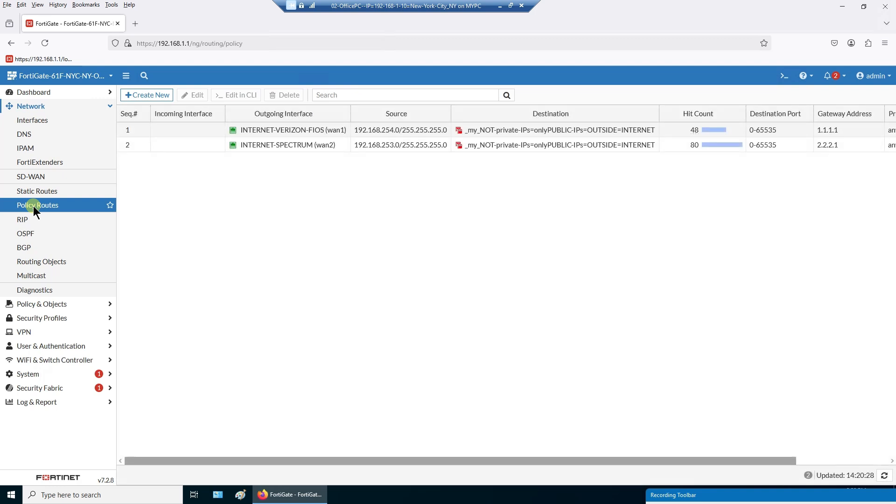
{"action": "left_click", "coordinate": [169, 133]}
{"action": "left_click", "coordinate": [171, 147]}
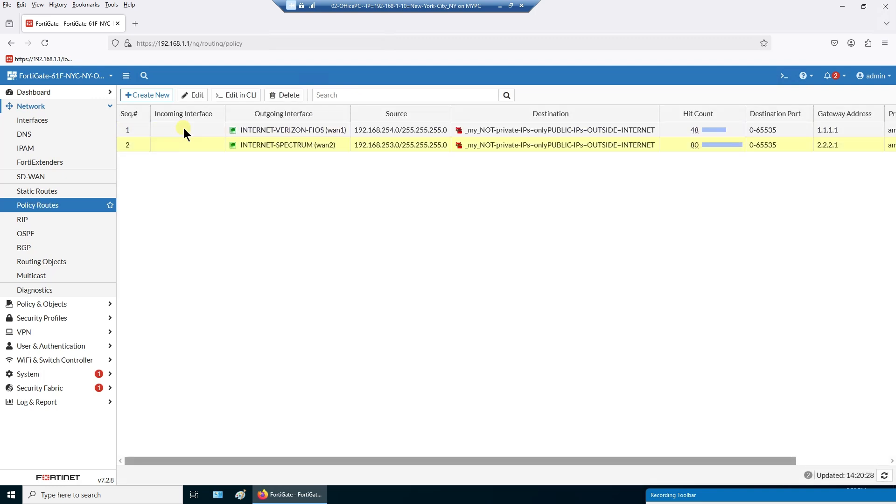
{"action": "left_click", "coordinate": [183, 129]}
{"action": "left_click", "coordinate": [184, 145]}
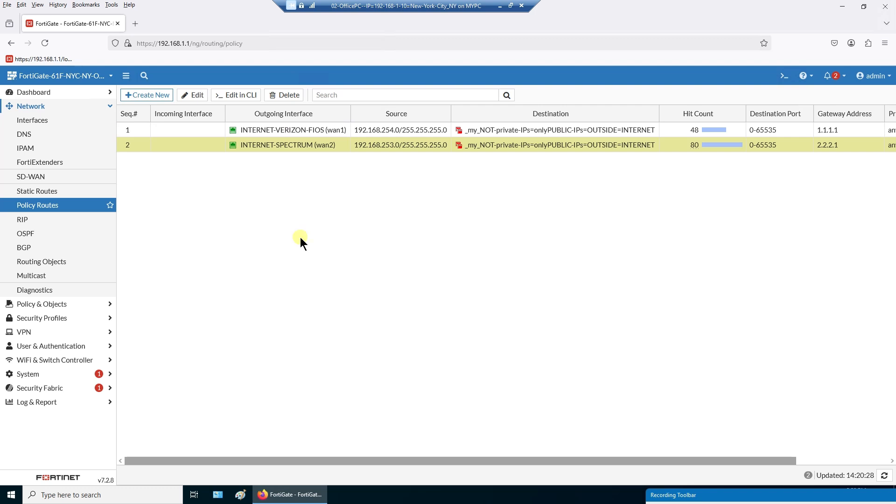
{"action": "left_click_drag", "start_coordinate": [225, 111], "coordinate": [234, 115]}
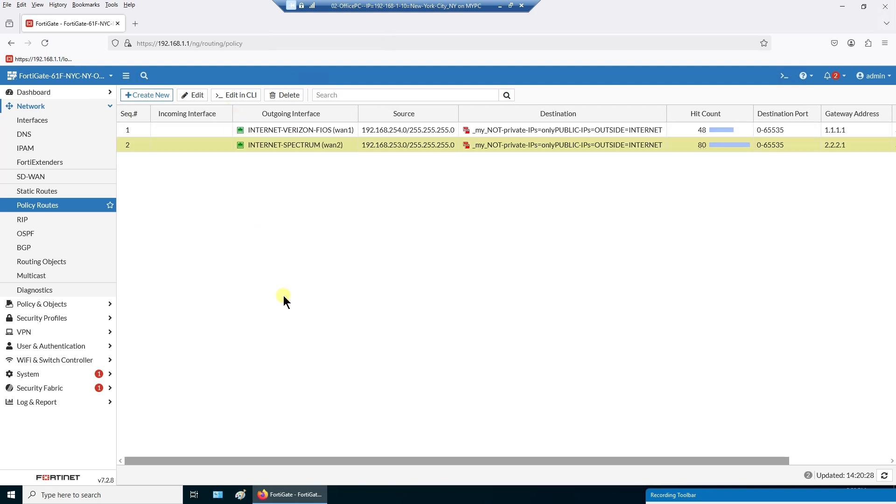
{"action": "left_click", "coordinate": [56, 192]}
{"action": "left_click", "coordinate": [579, 140]}
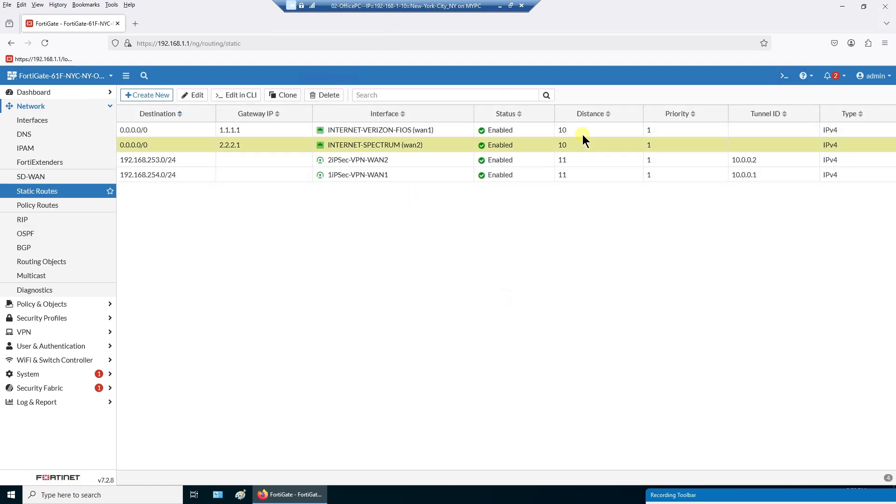
{"action": "left_click", "coordinate": [582, 134]}
{"action": "left_click", "coordinate": [579, 139]}
{"action": "left_click", "coordinate": [578, 145]}
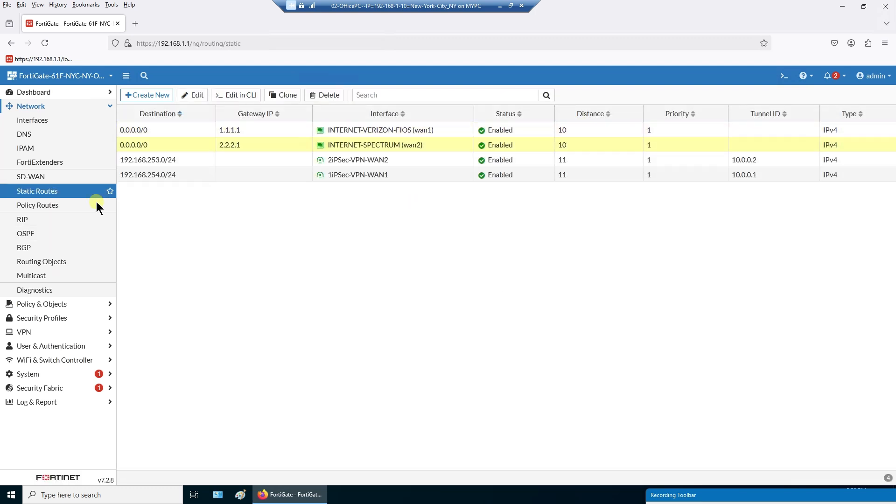
{"action": "left_click", "coordinate": [47, 206]}
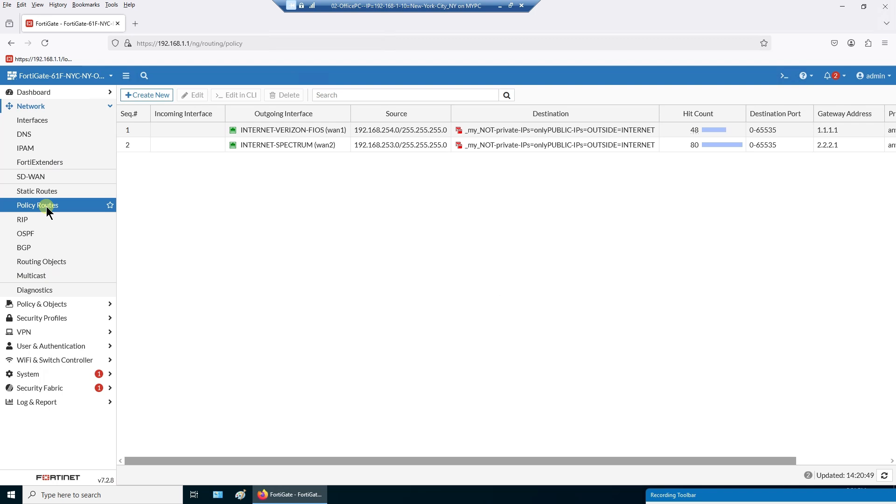
- Compare the wan1 and wan2 policy routes by selecting each row in turn
{"action": "left_click", "coordinate": [196, 133]}
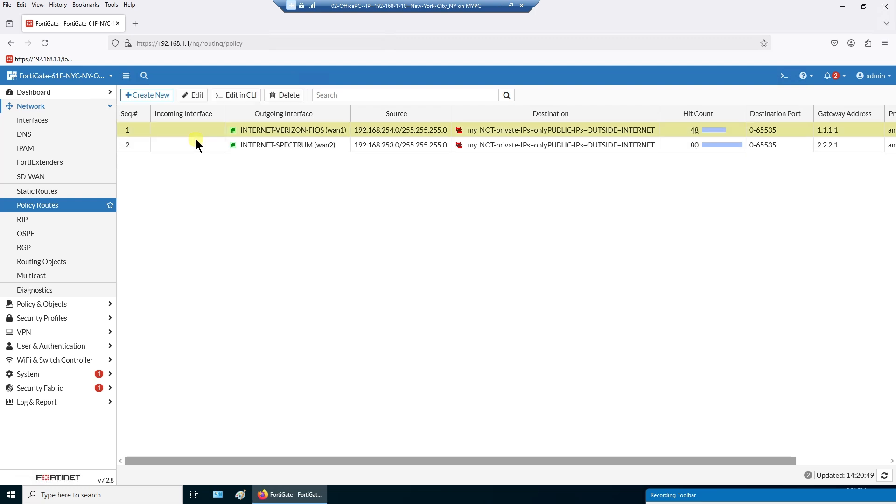
{"action": "left_click", "coordinate": [194, 140]}
{"action": "left_click", "coordinate": [192, 128]}
{"action": "left_click", "coordinate": [194, 142]}
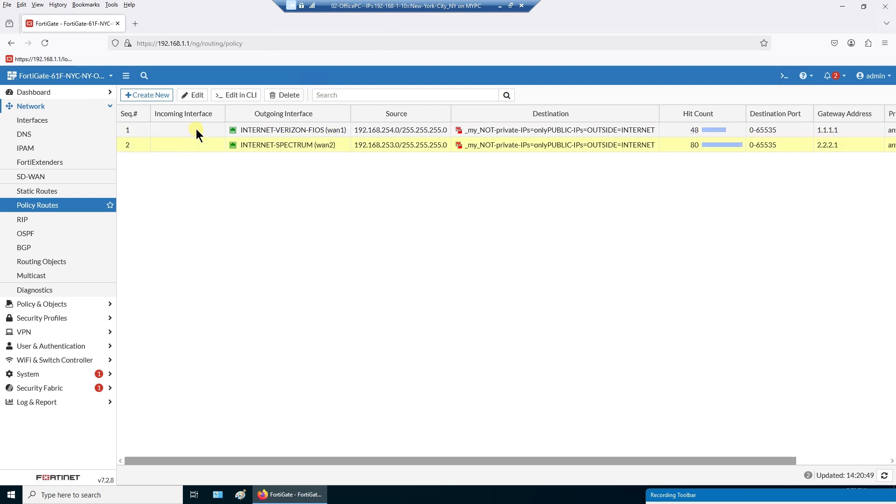
{"action": "left_click", "coordinate": [196, 129]}
{"action": "left_click", "coordinate": [200, 142]}
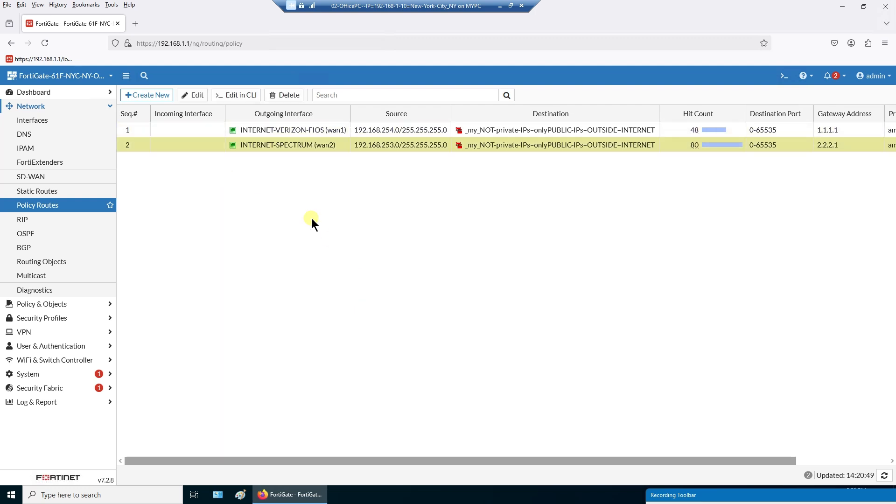
{"action": "left_click", "coordinate": [281, 134]}
{"action": "left_click", "coordinate": [281, 146]}
{"action": "left_click", "coordinate": [564, 129]}
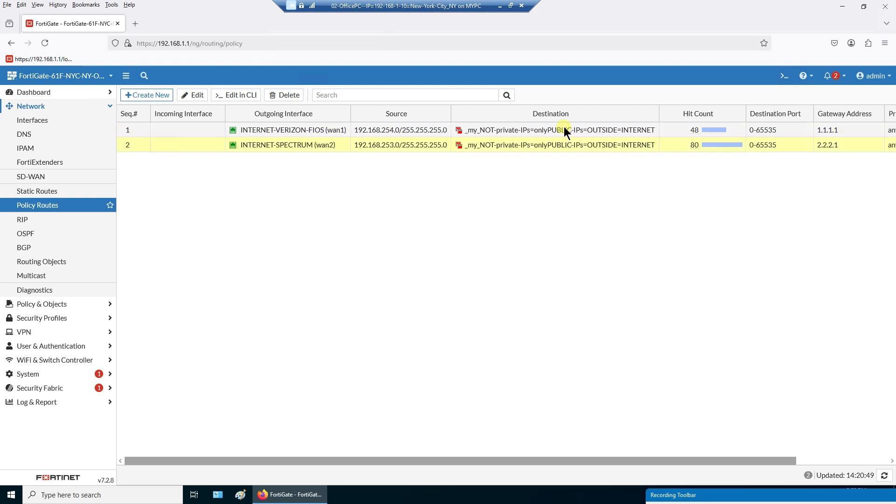
{"action": "left_click", "coordinate": [554, 147]}
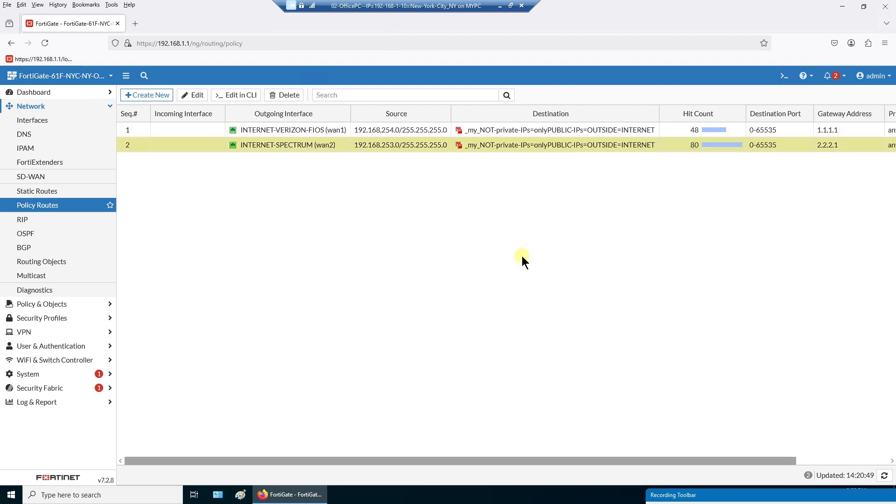
- Review the wan1 policy route's source subnet 192.168.254.0/255.255.255.0 and destination addresses, leaving it unchanged
{"action": "double_click", "coordinate": [179, 130]}
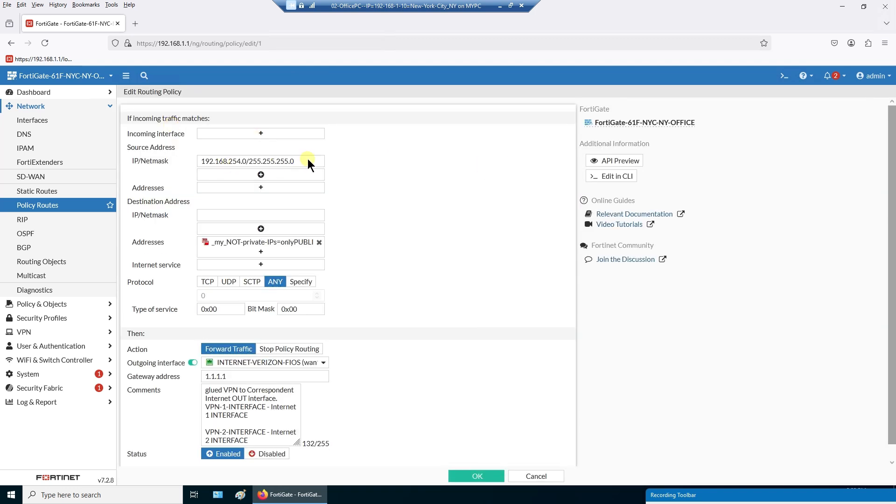
{"action": "left_click_drag", "start_coordinate": [131, 148], "coordinate": [169, 148]}
{"action": "left_click_drag", "start_coordinate": [306, 161], "coordinate": [180, 166]}
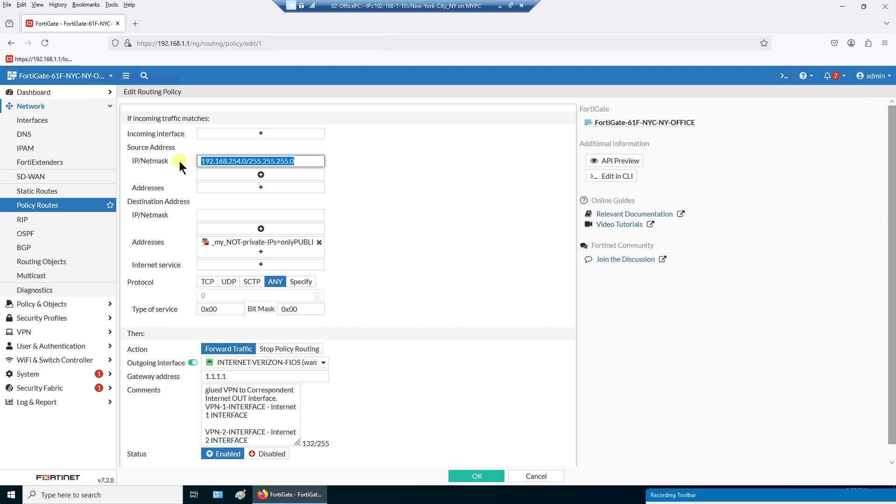
{"action": "left_click", "coordinate": [497, 232]}
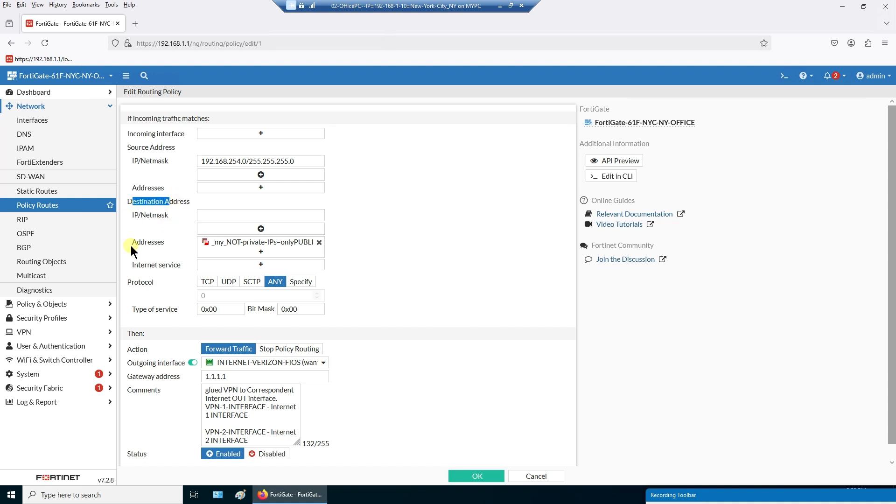
{"action": "left_click_drag", "start_coordinate": [130, 246], "coordinate": [164, 242]}
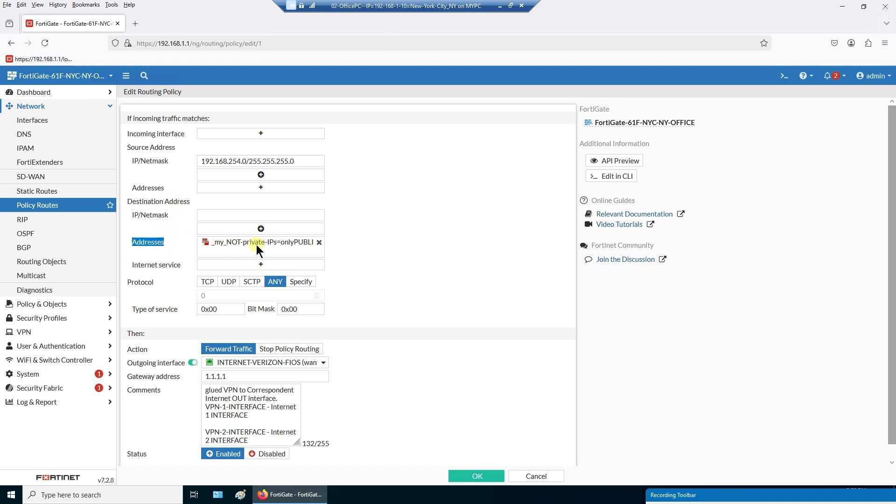
{"action": "left_click", "coordinate": [407, 406]}
{"action": "scroll", "coordinate": [408, 405], "scroll_direction": "down", "scroll_amount": 1}
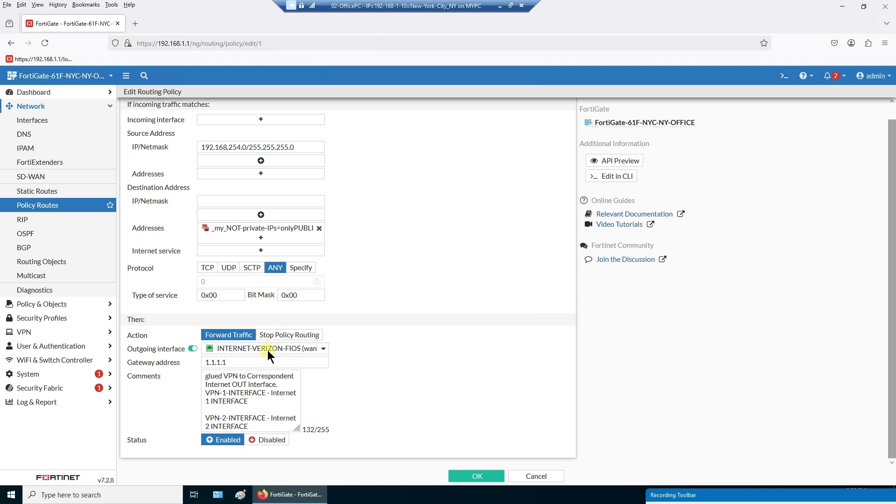
{"action": "mouse_move", "coordinate": [267, 350]}
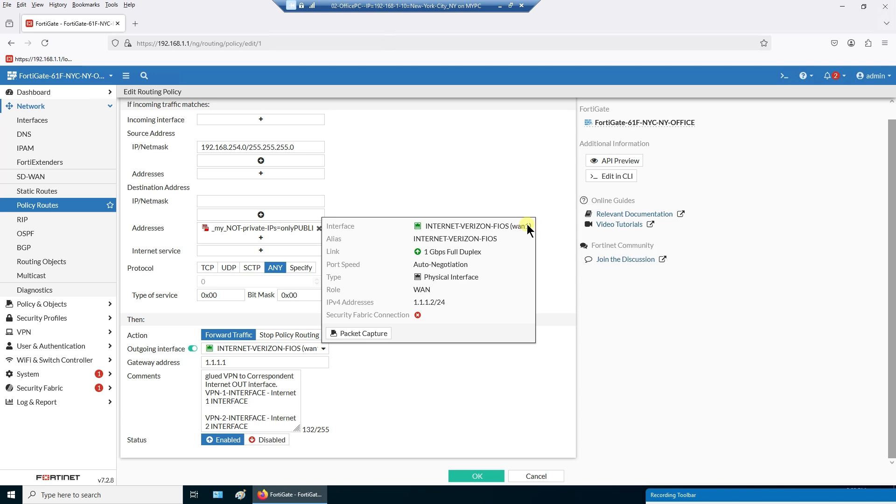
{"action": "left_click", "coordinate": [532, 476]}
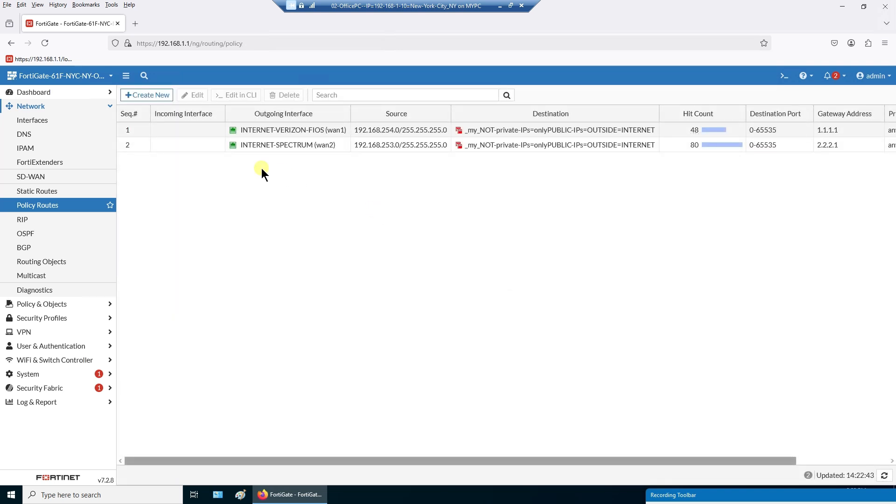
- Review the wan2 policy route's source subnet 192.168.253.0/255.255.255.0 and leave it unchanged
{"action": "left_click", "coordinate": [208, 147]}
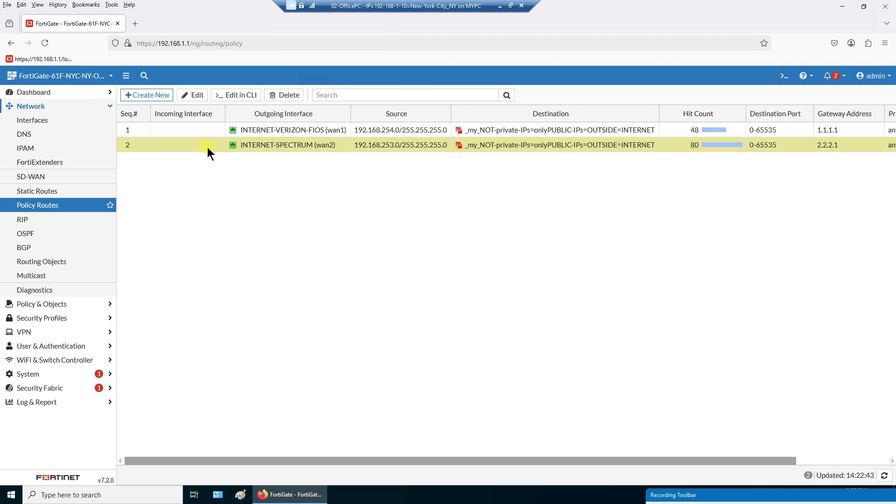
{"action": "double_click", "coordinate": [208, 147]}
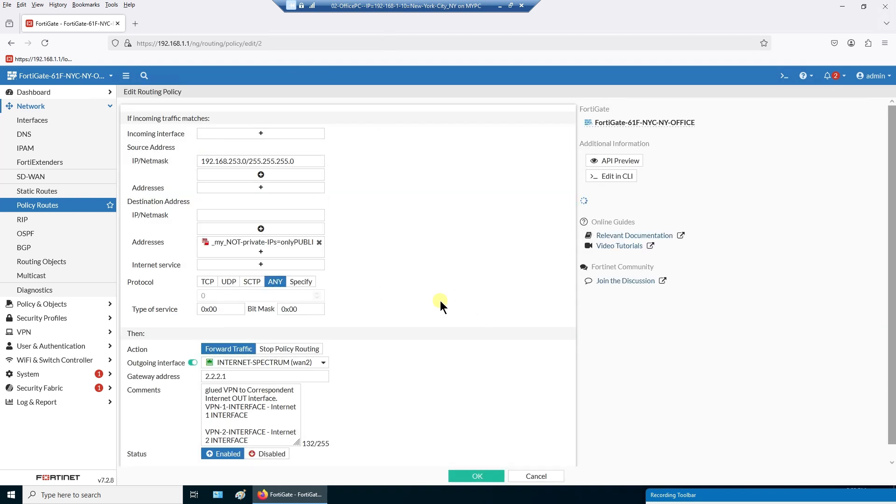
{"action": "scroll", "coordinate": [441, 301], "scroll_direction": "down", "scroll_amount": 2}
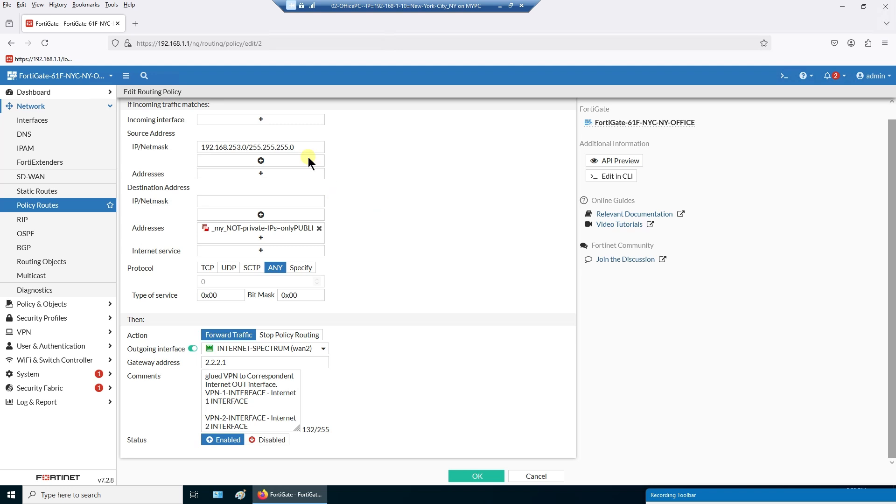
{"action": "left_click_drag", "start_coordinate": [304, 148], "coordinate": [177, 146]}
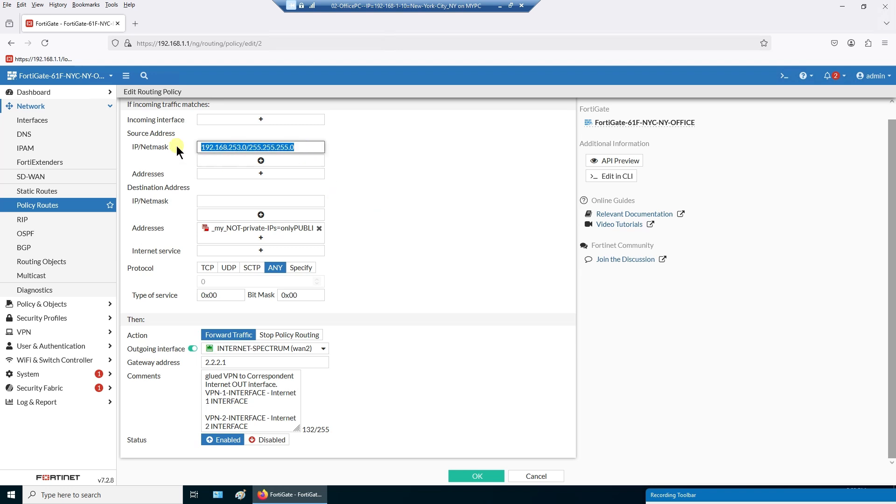
{"action": "left_click", "coordinate": [417, 176]}
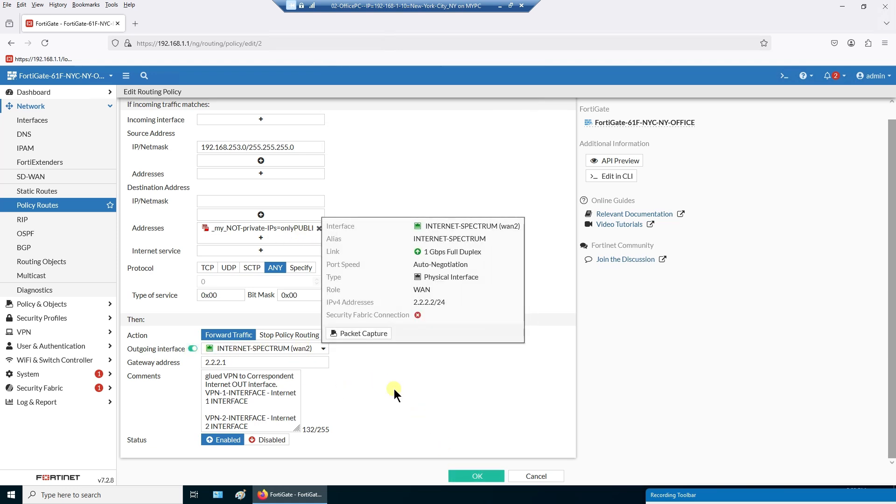
{"action": "left_click", "coordinate": [537, 475]}
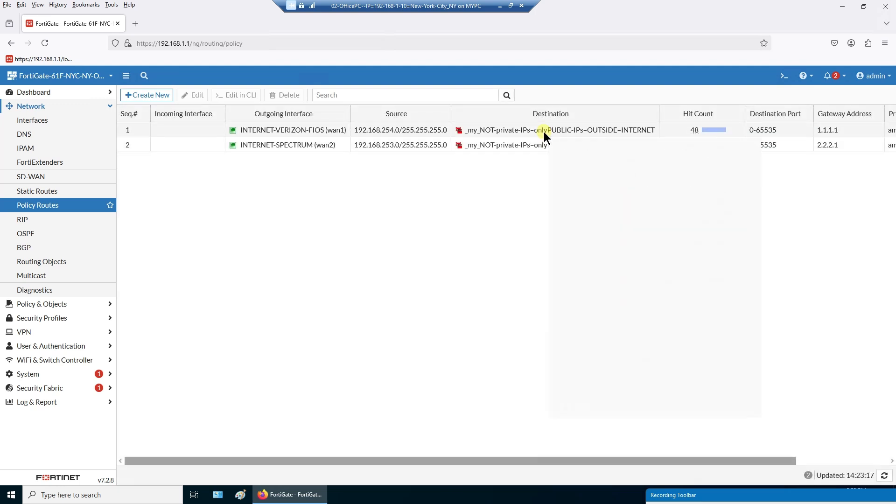
- Bring up the destination group popover and point out member all and the excluded private ranges like 10.0.0.0/8
{"action": "mouse_move", "coordinate": [544, 131]}
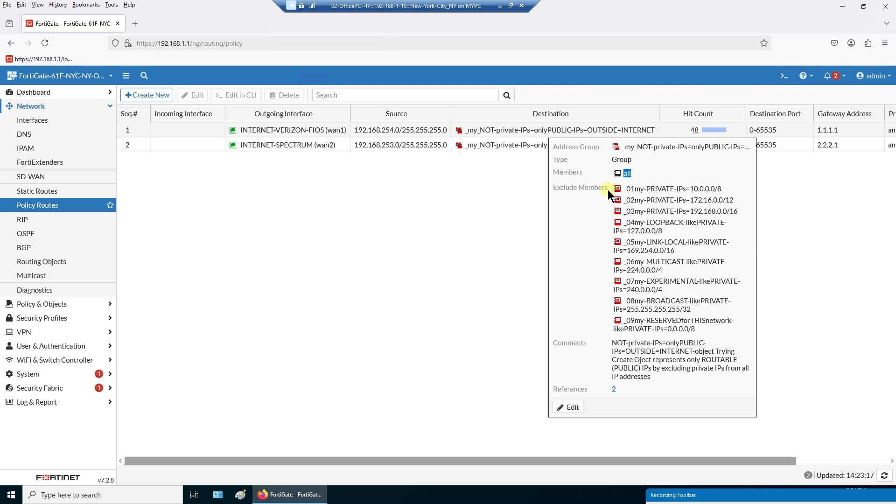
{"action": "left_click_drag", "start_coordinate": [608, 190], "coordinate": [556, 191]}
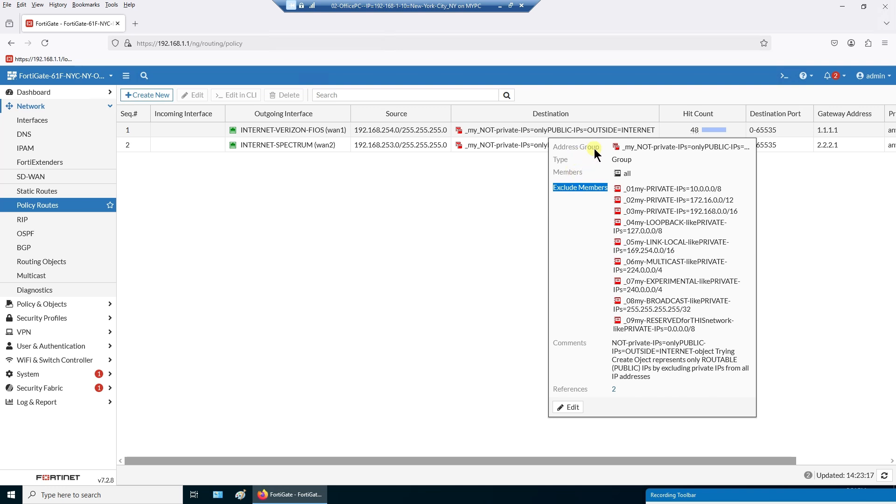
{"action": "left_click_drag", "start_coordinate": [595, 149], "coordinate": [554, 146]}
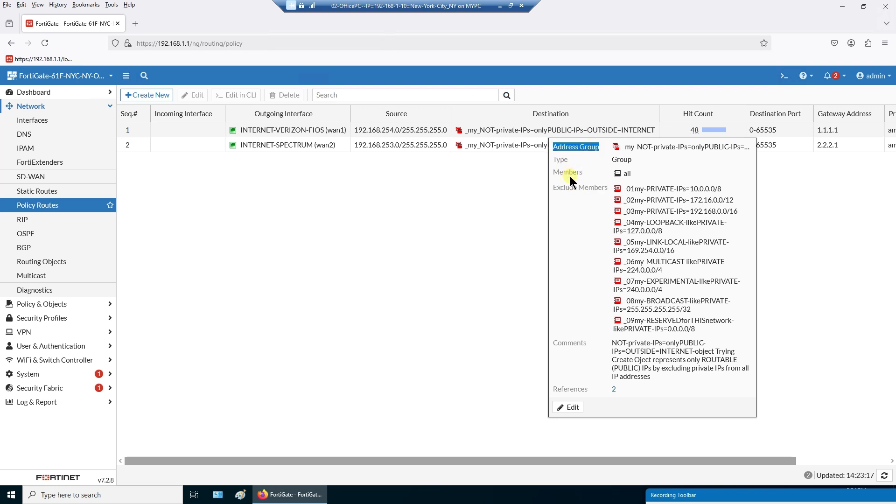
{"action": "left_click_drag", "start_coordinate": [596, 171], "coordinate": [587, 187]}
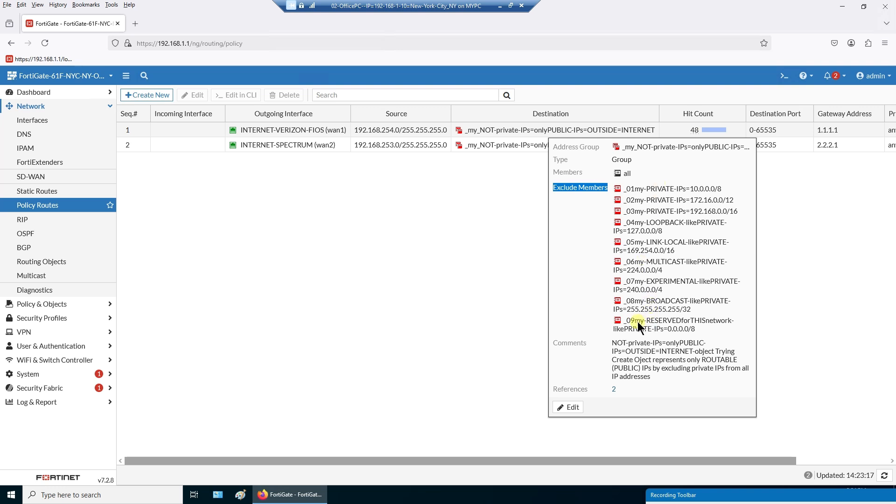
{"action": "left_click_drag", "start_coordinate": [701, 330], "coordinate": [615, 195]}
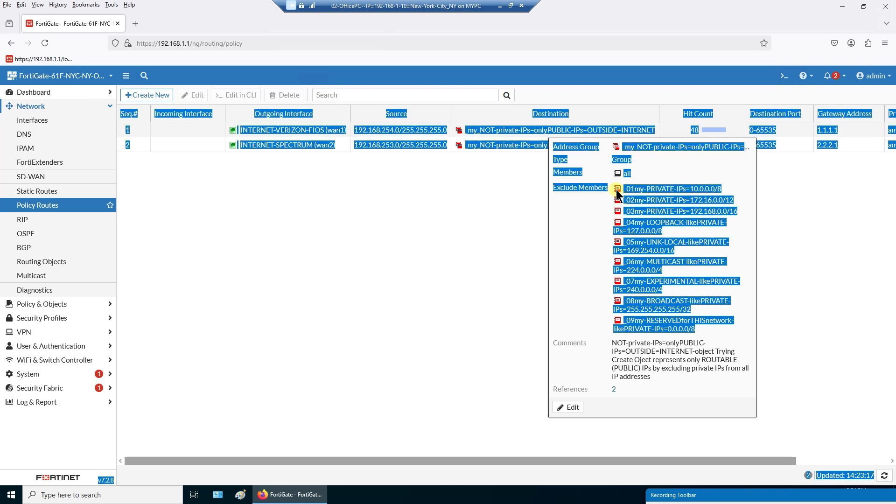
{"action": "left_click", "coordinate": [598, 206]}
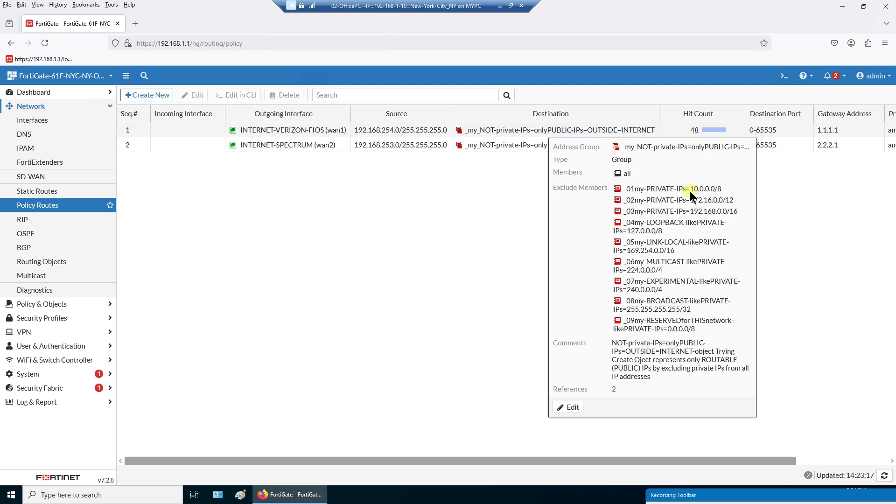
{"action": "left_click_drag", "start_coordinate": [728, 189], "coordinate": [728, 190]}
{"action": "left_click", "coordinate": [642, 234]}
{"action": "left_click_drag", "start_coordinate": [627, 251], "coordinate": [673, 251]}
{"action": "left_click", "coordinate": [630, 271]}
{"action": "left_click_drag", "start_coordinate": [629, 312], "coordinate": [694, 310]}
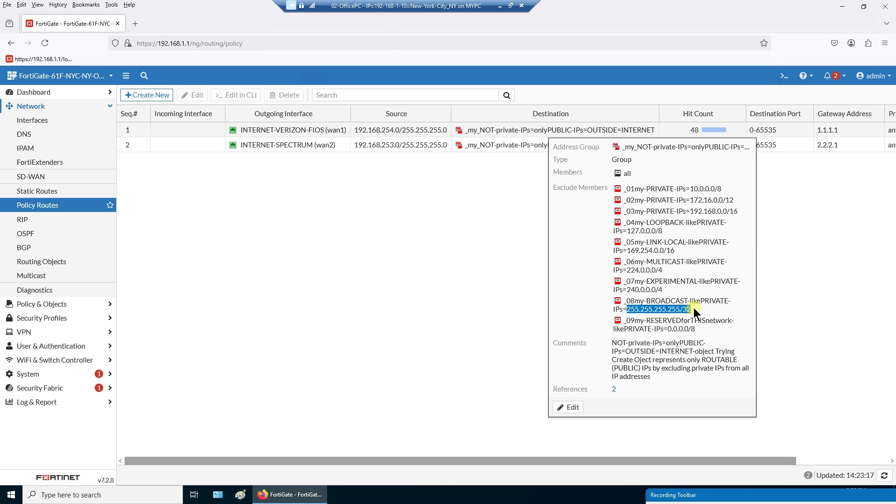
{"action": "left_click", "coordinate": [668, 329]}
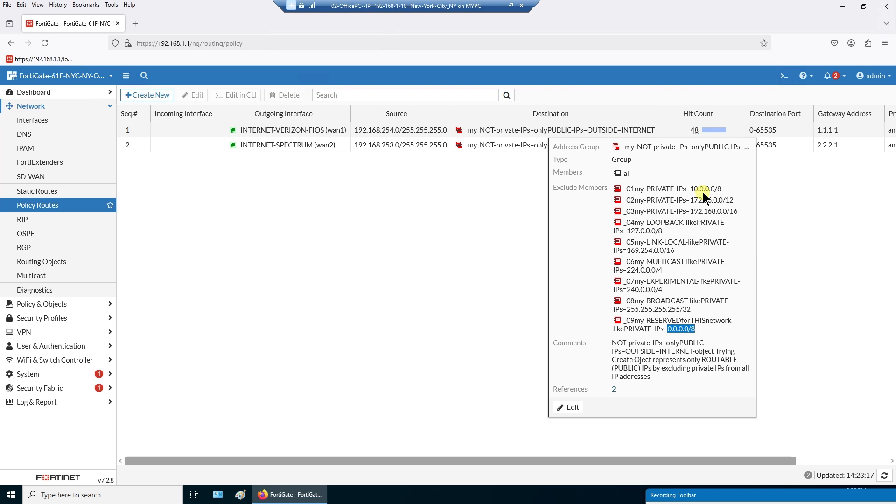
{"action": "left_click_drag", "start_coordinate": [691, 189], "coordinate": [761, 201]}
{"action": "left_click", "coordinate": [685, 189]}
{"action": "left_click_drag", "start_coordinate": [694, 212], "coordinate": [734, 212]}
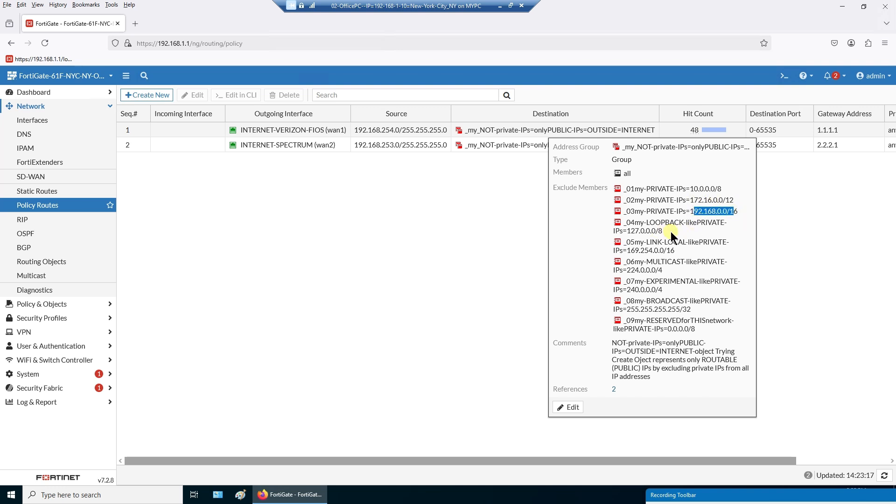
{"action": "left_click_drag", "start_coordinate": [630, 231], "coordinate": [657, 231]}
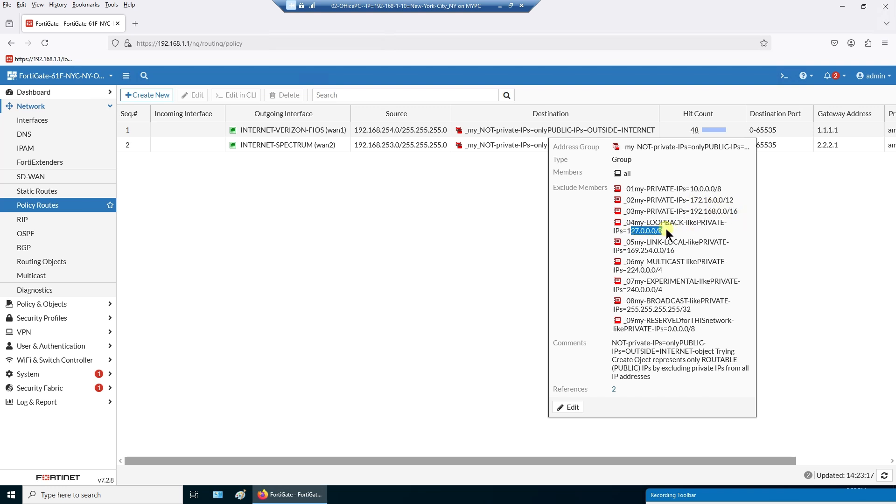
{"action": "left_click", "coordinate": [626, 250]}
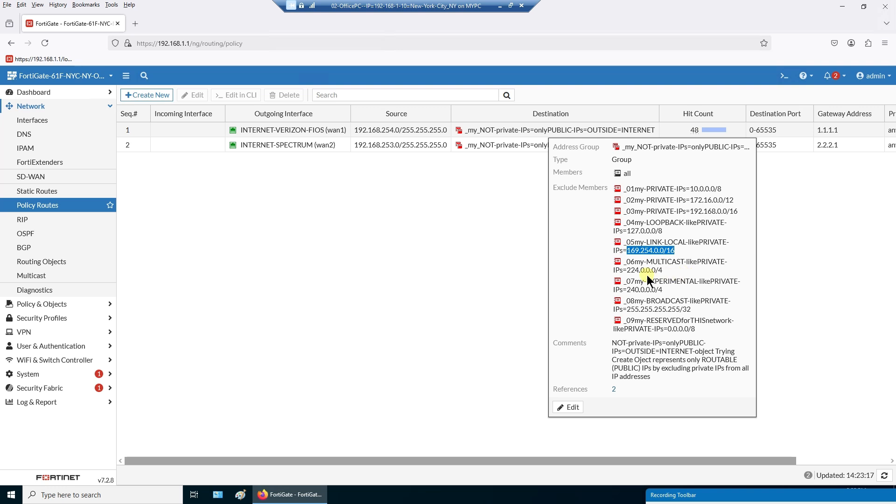
{"action": "left_click_drag", "start_coordinate": [628, 270], "coordinate": [662, 270]}
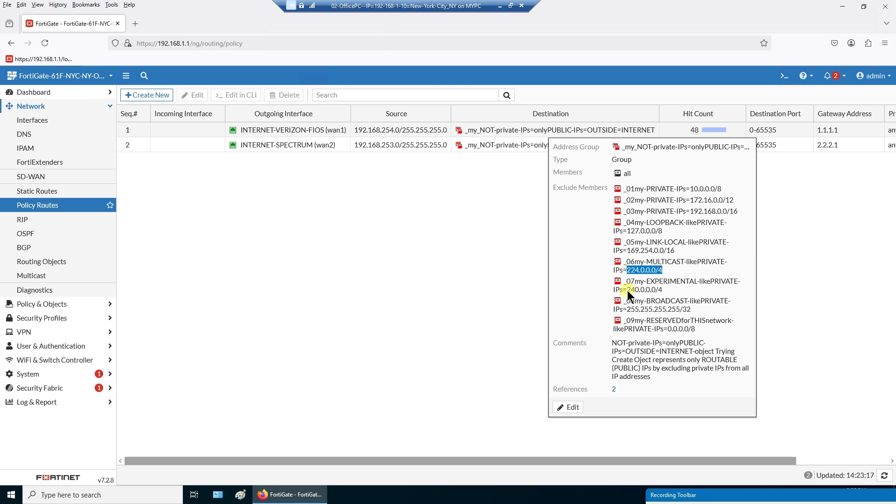
{"action": "left_click_drag", "start_coordinate": [627, 291], "coordinate": [653, 290]}
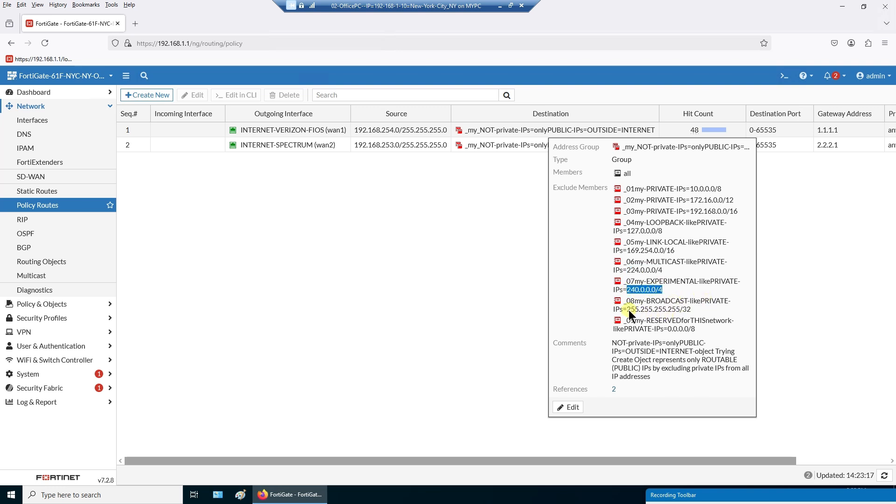
{"action": "left_click_drag", "start_coordinate": [628, 310], "coordinate": [691, 312]}
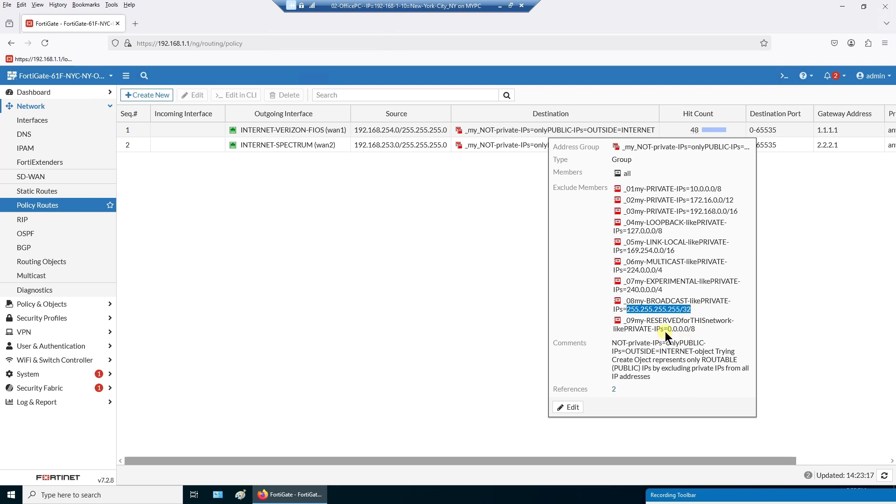
{"action": "left_click_drag", "start_coordinate": [664, 330], "coordinate": [699, 329]}
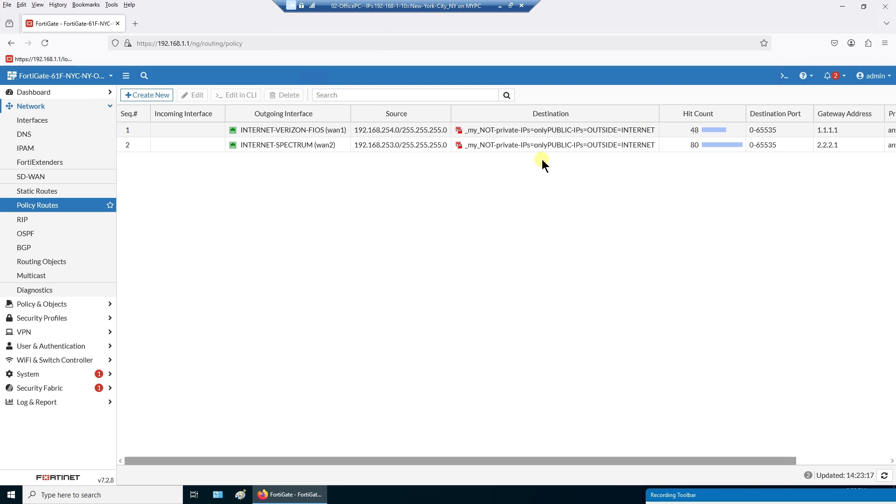
{"action": "mouse_move", "coordinate": [569, 144]}
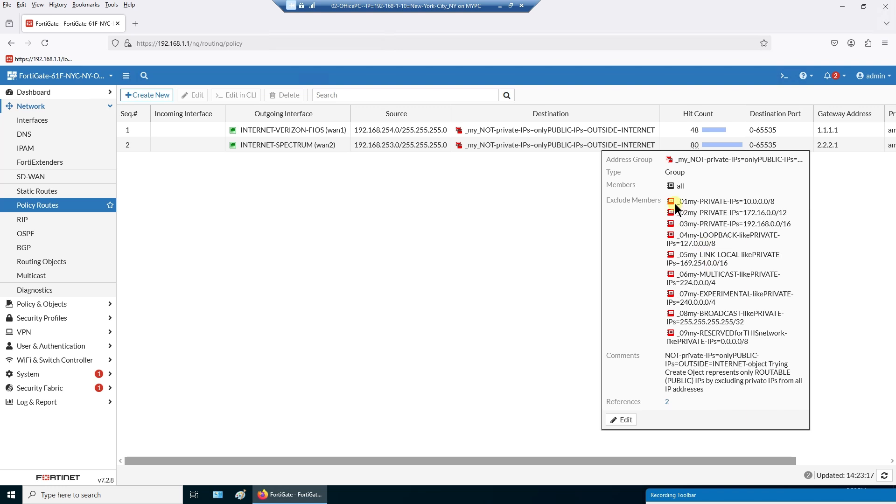
{"action": "left_click_drag", "start_coordinate": [678, 200], "coordinate": [765, 338]}
{"action": "left_click", "coordinate": [764, 342]}
{"action": "left_click_drag", "start_coordinate": [743, 402], "coordinate": [682, 194]}
{"action": "left_click", "coordinate": [682, 194]}
- Reopen routing policies 1 and 2 and close each without saving
{"action": "double_click", "coordinate": [495, 131]}
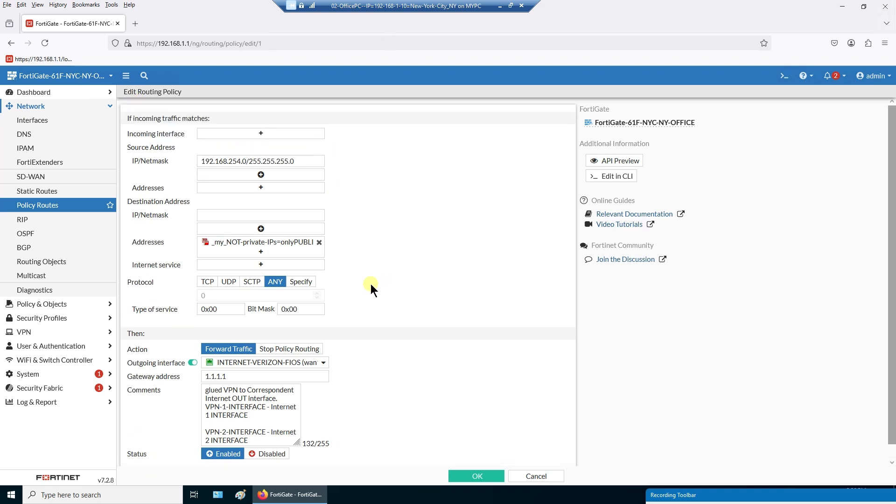
{"action": "left_click", "coordinate": [541, 477]}
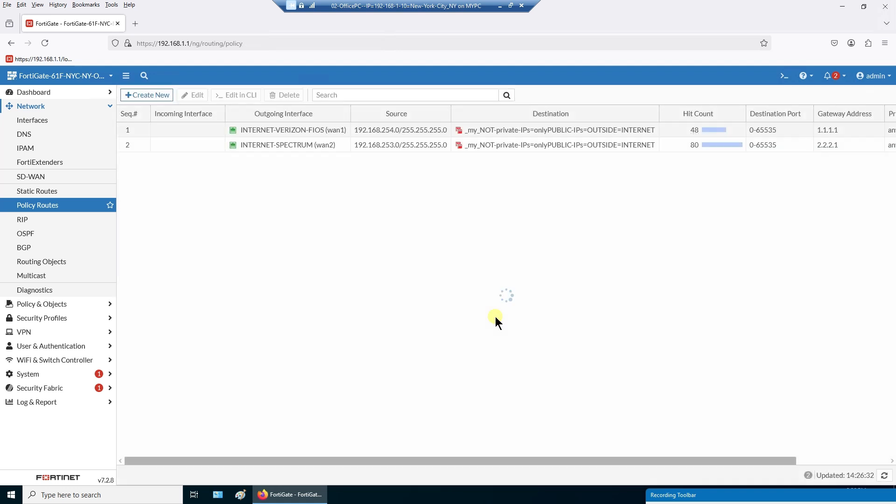
{"action": "left_click", "coordinate": [331, 148]}
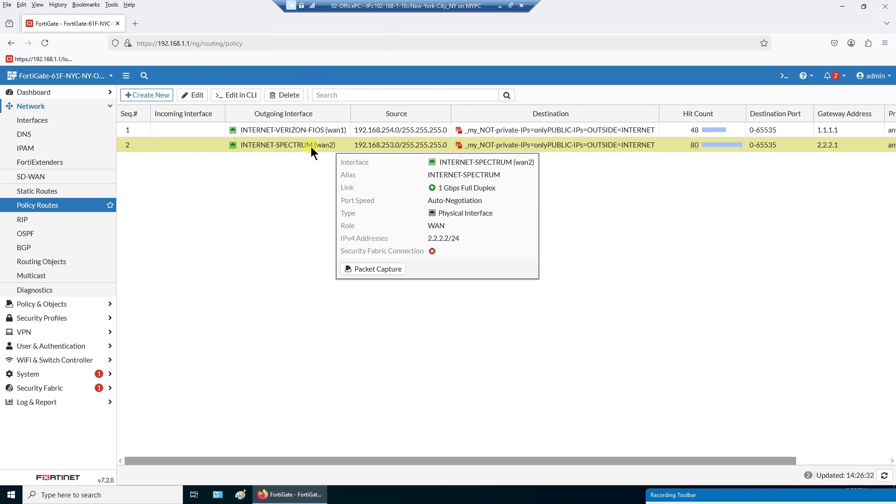
{"action": "double_click", "coordinate": [310, 146]}
{"action": "scroll", "coordinate": [389, 253], "scroll_direction": "up", "scroll_amount": 1}
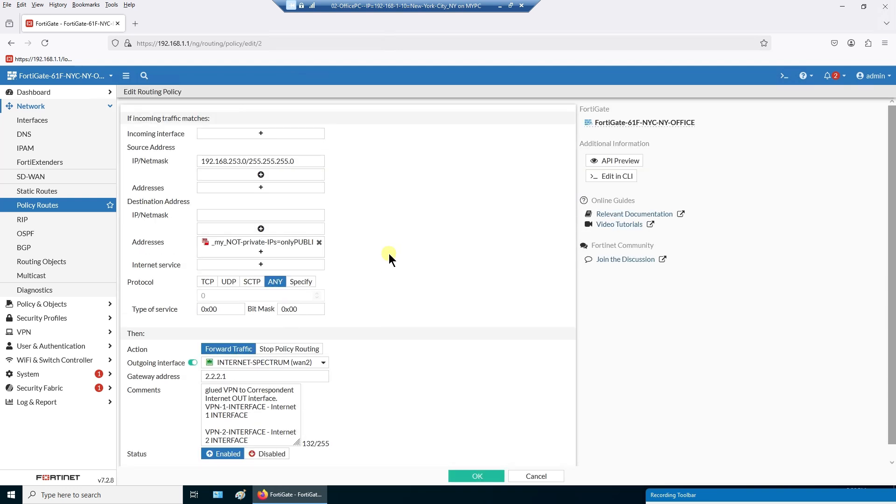
{"action": "mouse_move", "coordinate": [282, 245]}
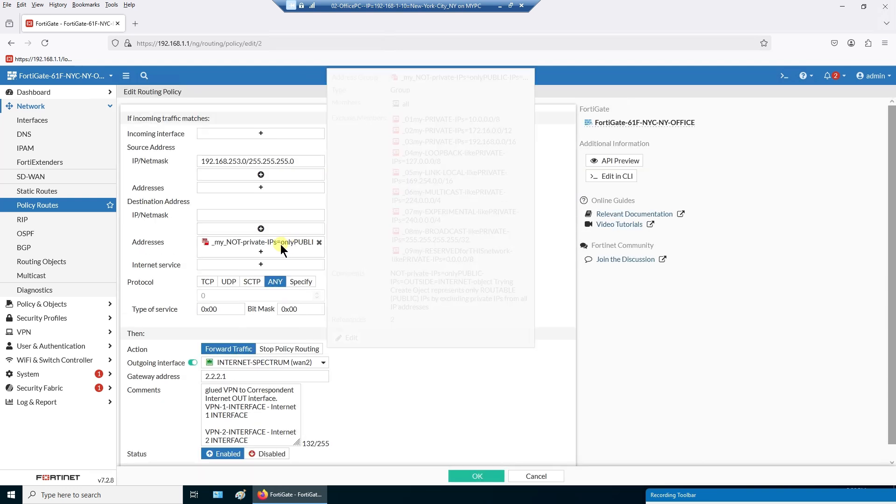
{"action": "left_click", "coordinate": [534, 476]}
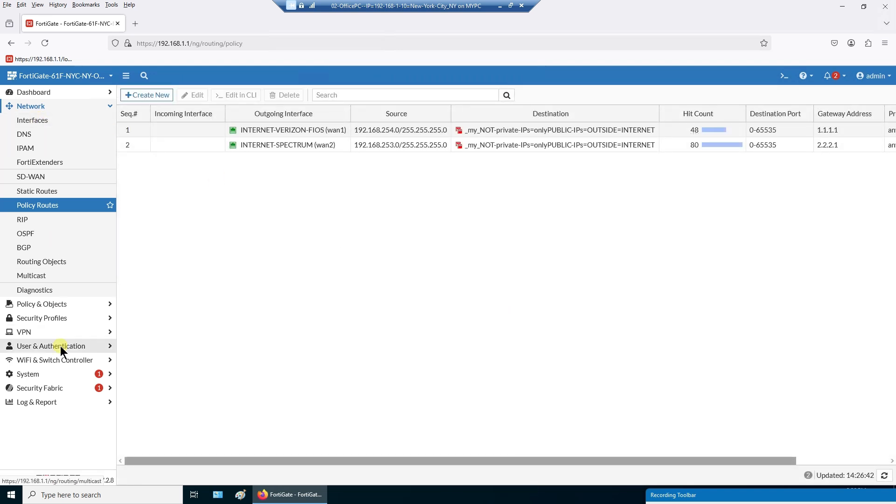
- Go to Policy & Objects > Addresses and sort the list by name
{"action": "left_click", "coordinate": [54, 305]}
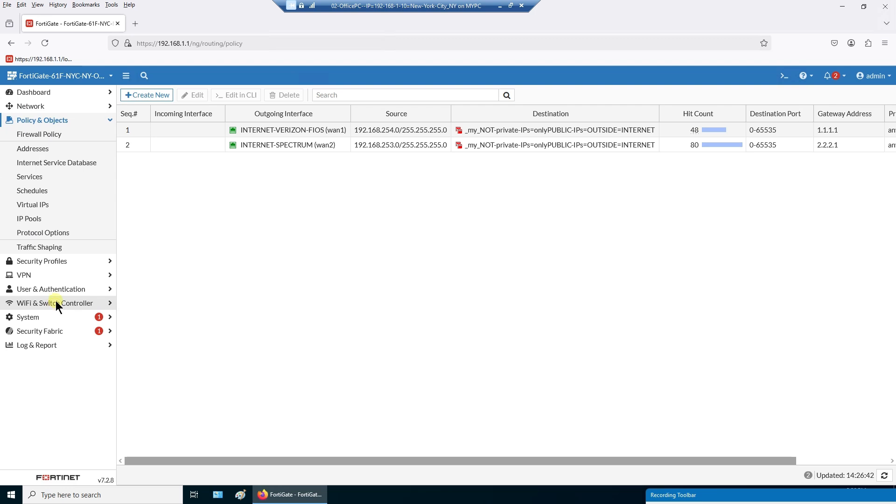
{"action": "left_click", "coordinate": [33, 150]}
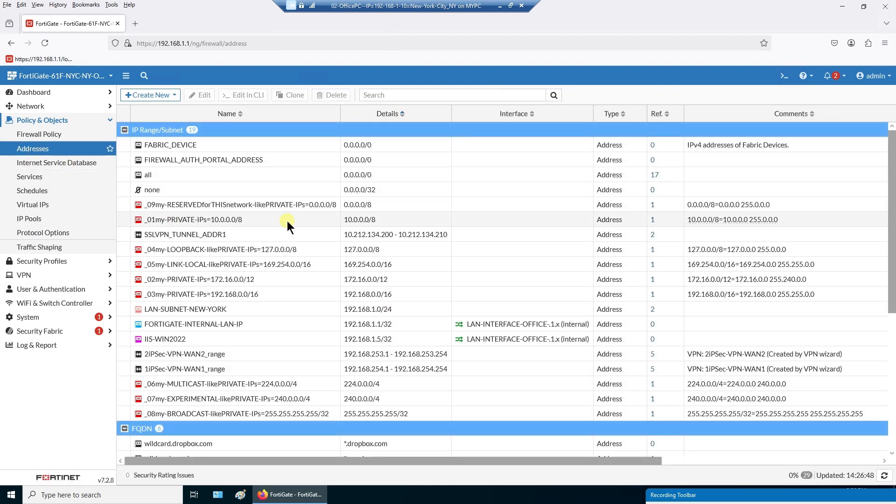
{"action": "left_click", "coordinate": [223, 117]}
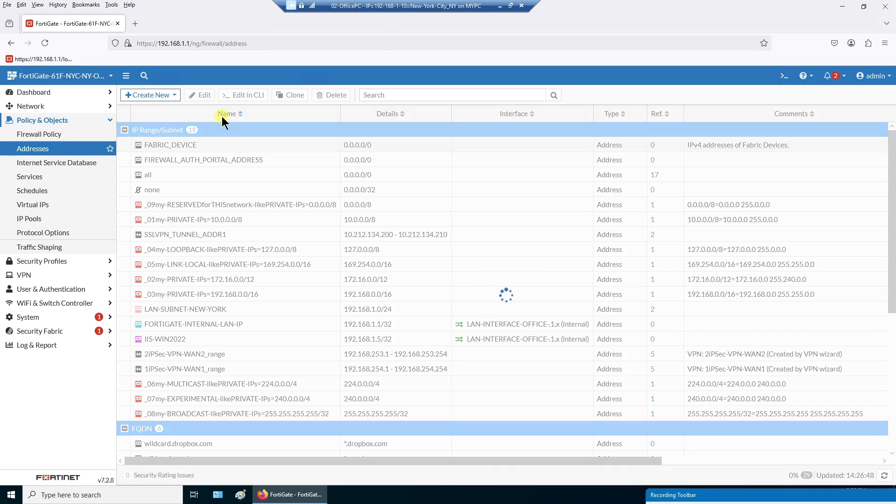
{"action": "left_click", "coordinate": [222, 117]}
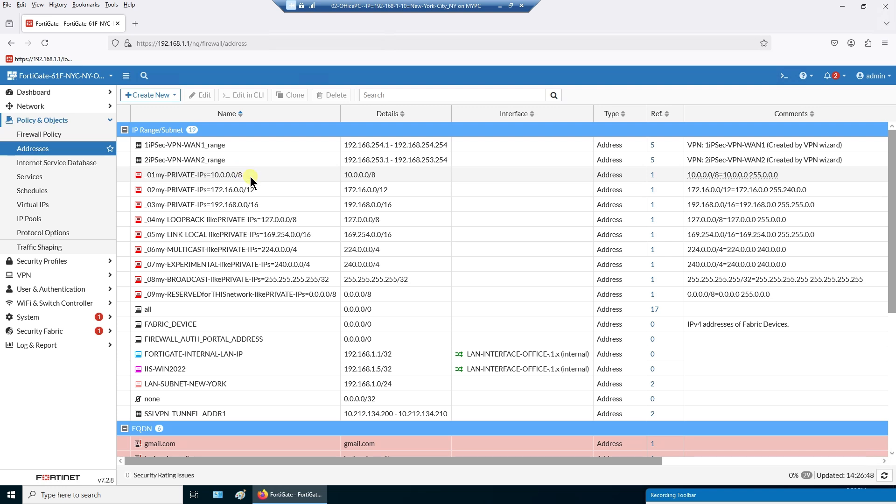
- Select the nine _01–_09 range objects: 10.0.0.0/8, 172.16.0.0/12, 192.168.0.0/16, 127.0.0.0/8, 169.254.0.0/16, 224.0.0.0/4, 240.0.0.0/4, 255.255.255.255/32, 0.0.0.0/8
{"action": "left_click", "coordinate": [266, 174]}
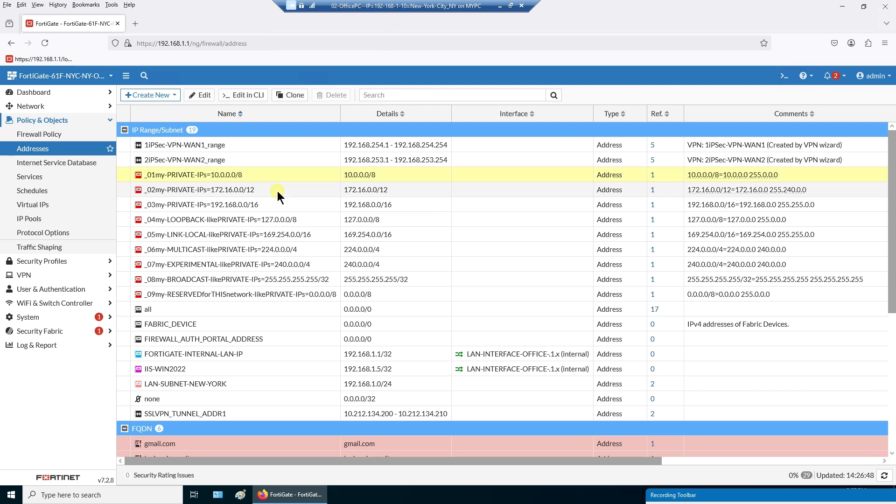
{"action": "left_click", "coordinate": [277, 191], "text": "ctrl"}
{"action": "left_click", "coordinate": [277, 205], "text": "ctrl"}
{"action": "left_click", "coordinate": [304, 222], "text": "ctrl"}
{"action": "left_click", "coordinate": [310, 233], "text": "ctrl"}
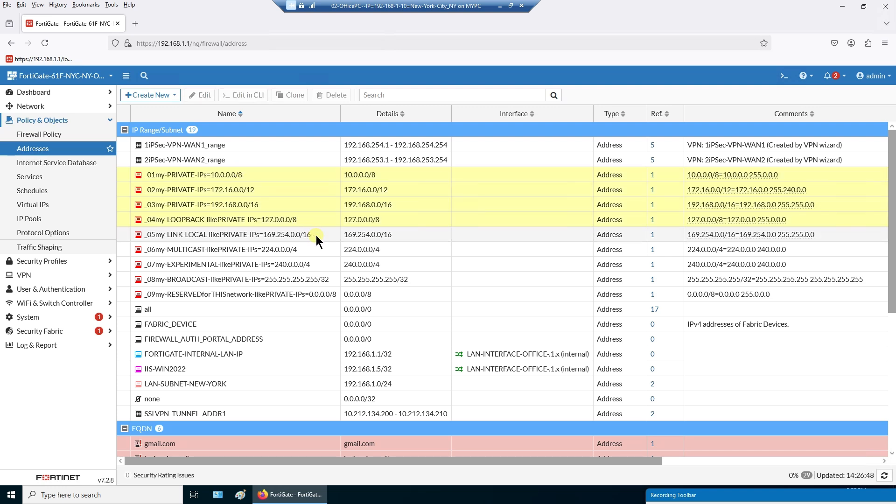
{"action": "left_click", "coordinate": [319, 252], "text": "ctrl"}
{"action": "left_click", "coordinate": [325, 268], "text": "ctrl"}
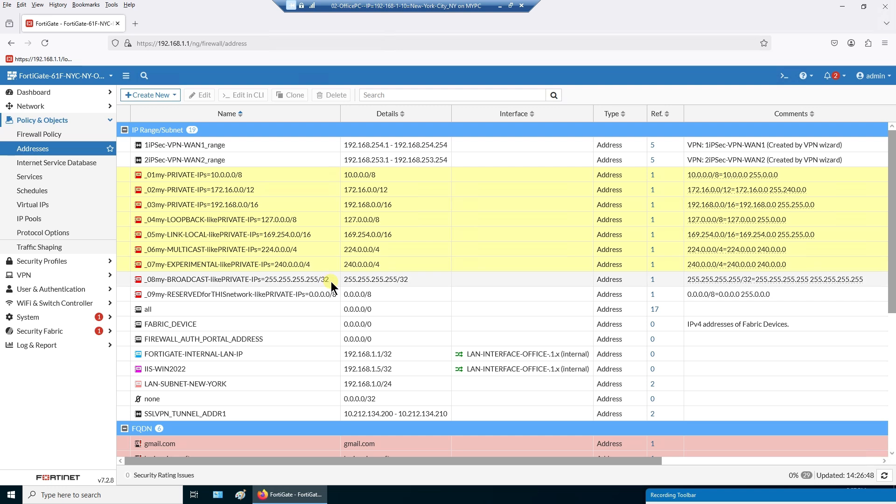
{"action": "left_click", "coordinate": [331, 281], "text": "ctrl"}
{"action": "left_click", "coordinate": [289, 297], "text": "ctrl"}
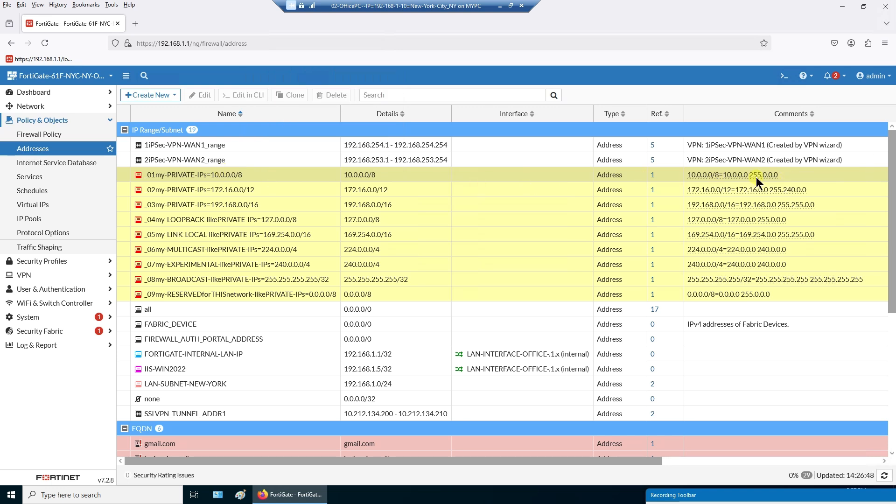
{"action": "double_click", "coordinate": [272, 176]}
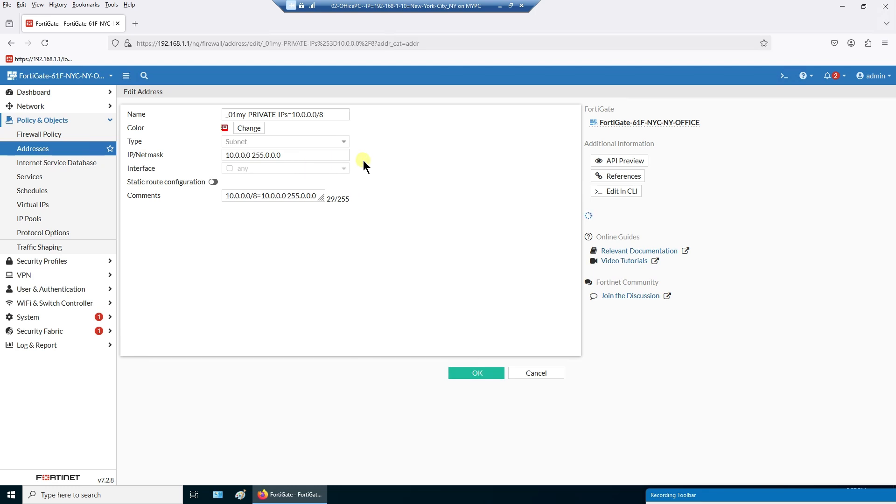
{"action": "left_click_drag", "start_coordinate": [337, 119], "coordinate": [201, 116]}
{"action": "left_click", "coordinate": [190, 133]}
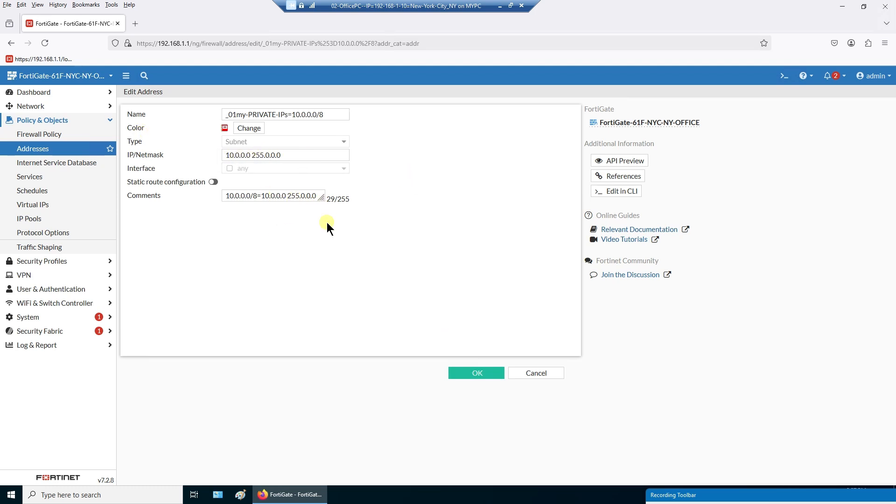
{"action": "left_click", "coordinate": [536, 373]}
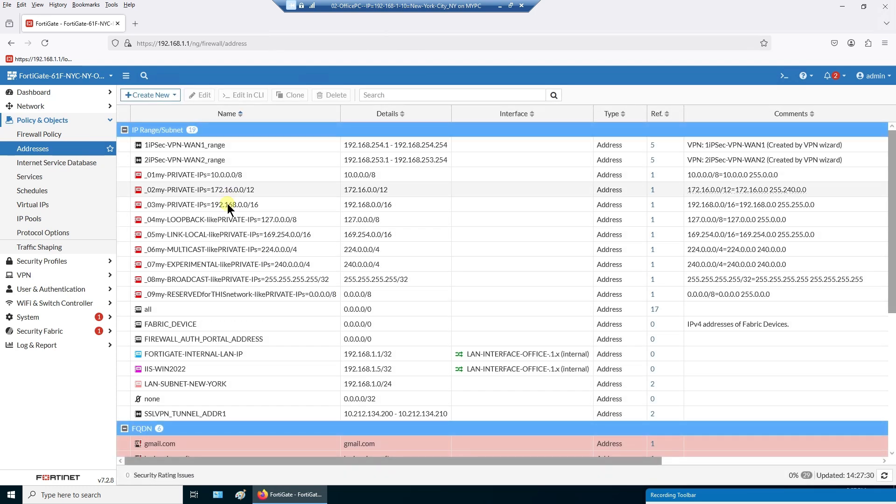
{"action": "left_click", "coordinate": [220, 174]}
{"action": "left_click", "coordinate": [225, 193]}
{"action": "left_click", "coordinate": [230, 208]}
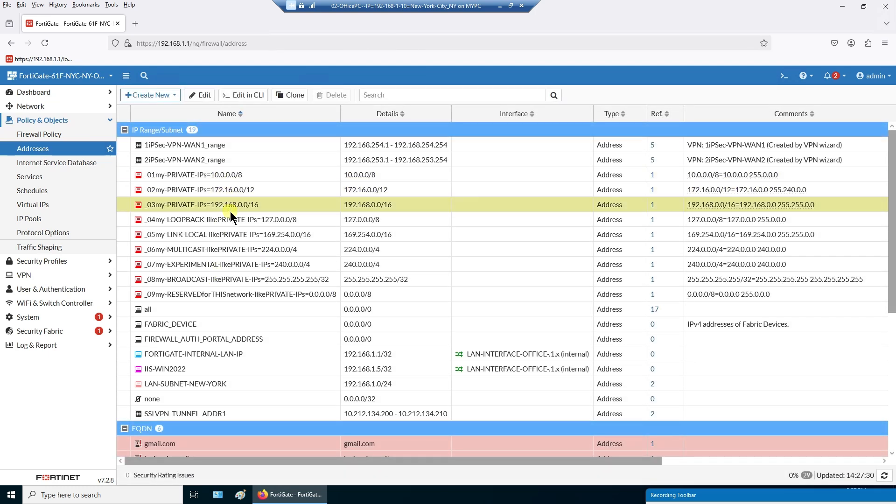
{"action": "left_click", "coordinate": [229, 222]}
{"action": "left_click", "coordinate": [228, 235]}
{"action": "left_click", "coordinate": [225, 250]}
{"action": "left_click", "coordinate": [226, 264]}
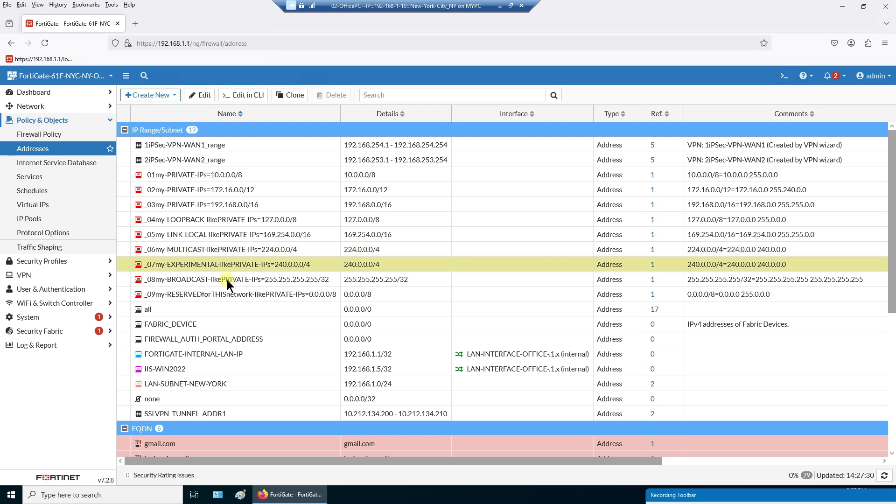
{"action": "left_click", "coordinate": [227, 279]}
{"action": "left_click", "coordinate": [228, 293]}
{"action": "scroll", "coordinate": [229, 293], "scroll_direction": "down", "scroll_amount": 5}
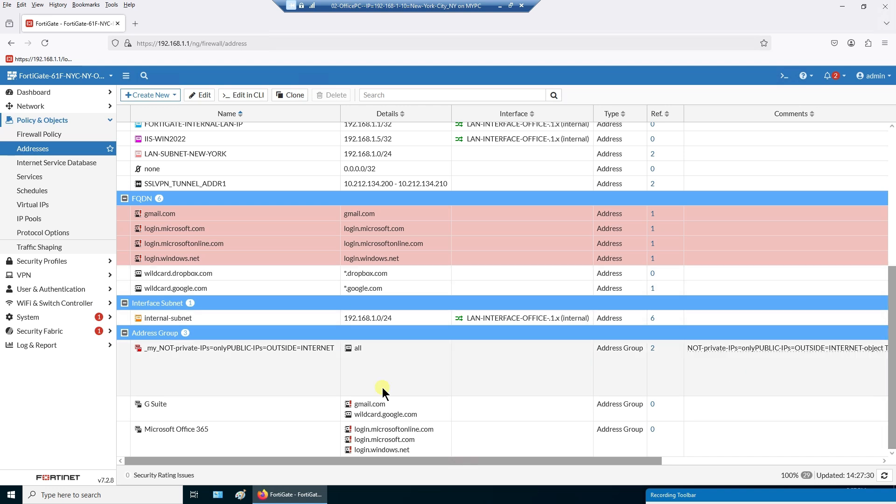
{"action": "left_click", "coordinate": [254, 356]}
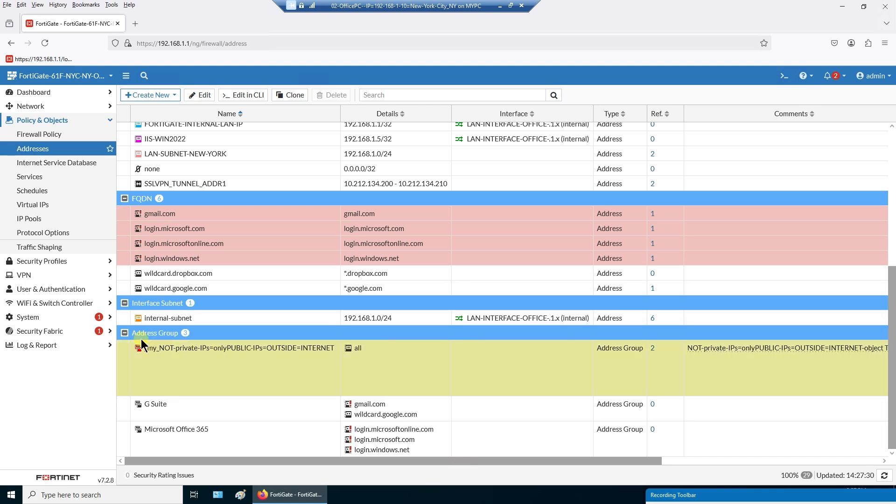
{"action": "double_click", "coordinate": [207, 364]}
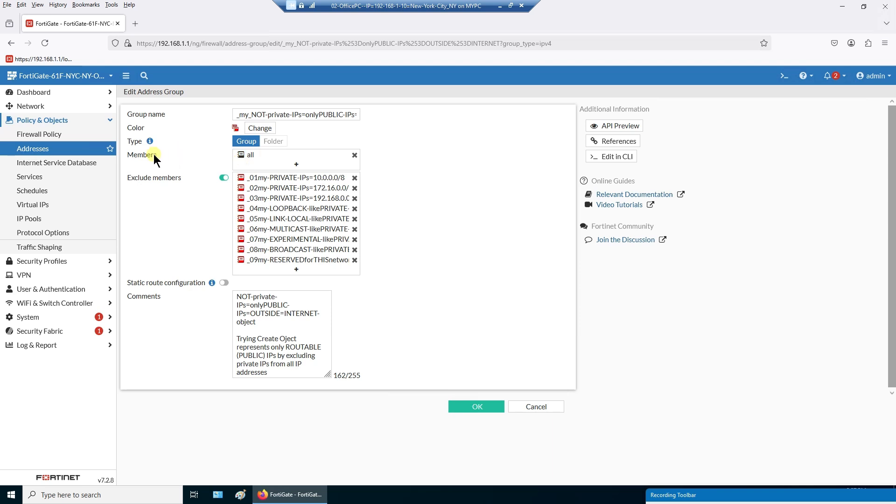
{"action": "mouse_move", "coordinate": [255, 157]}
{"action": "mouse_move", "coordinate": [313, 251]}
{"action": "left_click_drag", "start_coordinate": [330, 112], "coordinate": [442, 125]}
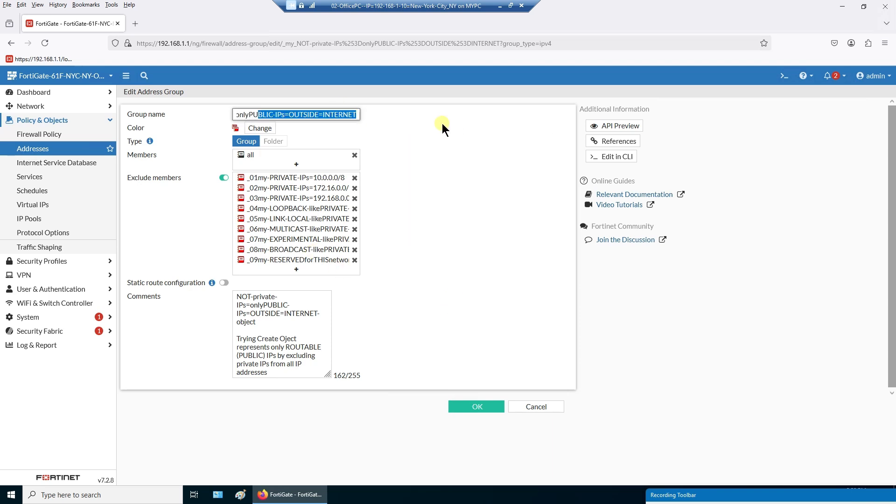
{"action": "left_click", "coordinate": [333, 114]}
{"action": "left_click_drag", "start_coordinate": [324, 114], "coordinate": [374, 113]}
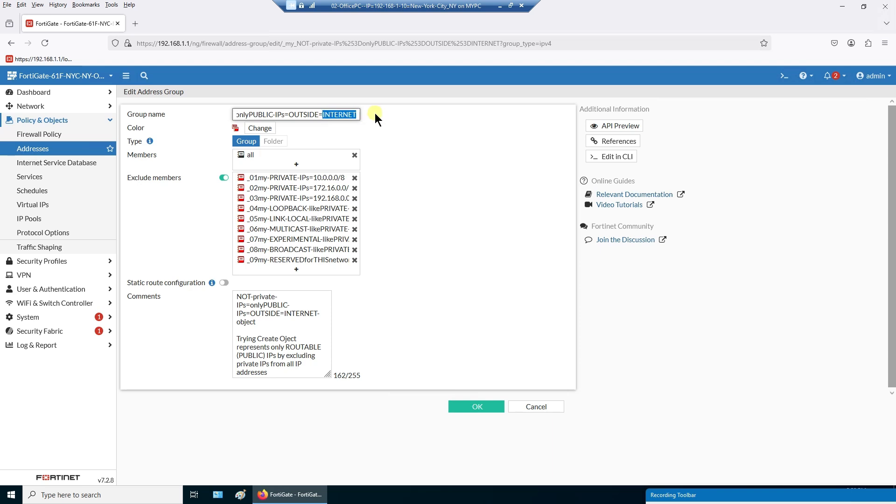
{"action": "left_click", "coordinate": [293, 114]}
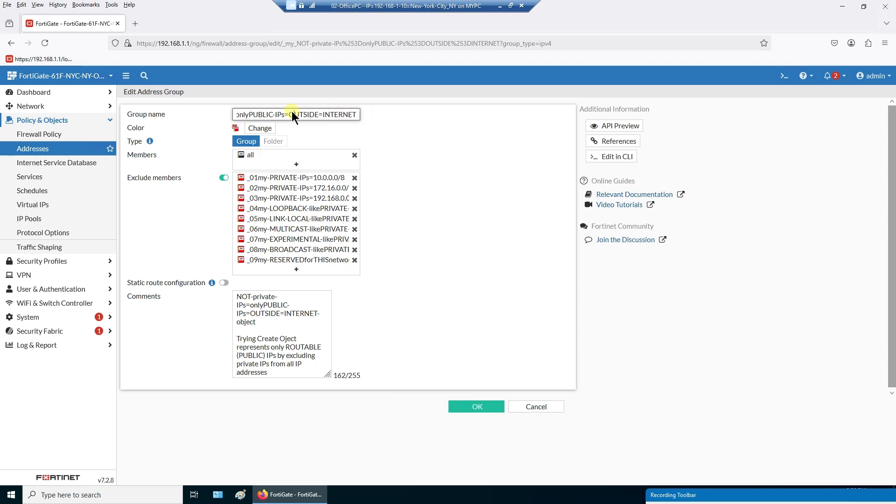
{"action": "left_click", "coordinate": [539, 402]}
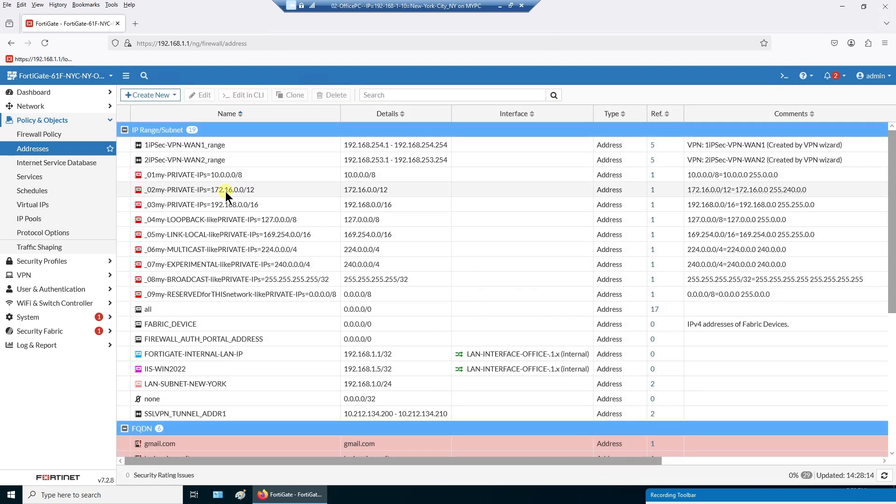
- Revisit Policy Routes, then turn Advanced Routing off in Feature Visibility and apply
{"action": "left_click", "coordinate": [51, 107]}
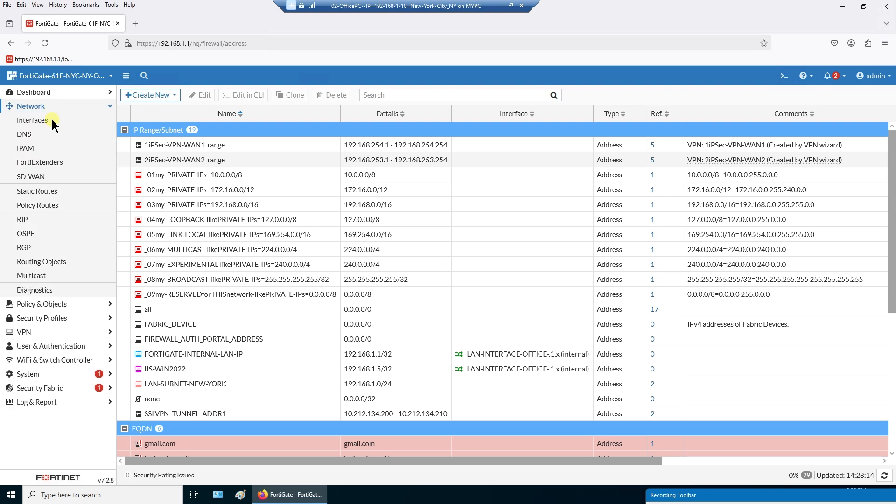
{"action": "left_click", "coordinate": [59, 206]}
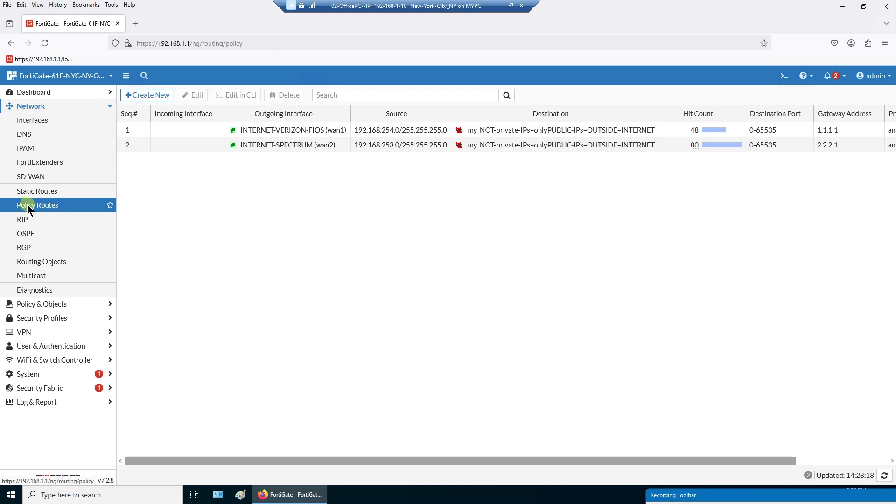
{"action": "left_click", "coordinate": [57, 375]}
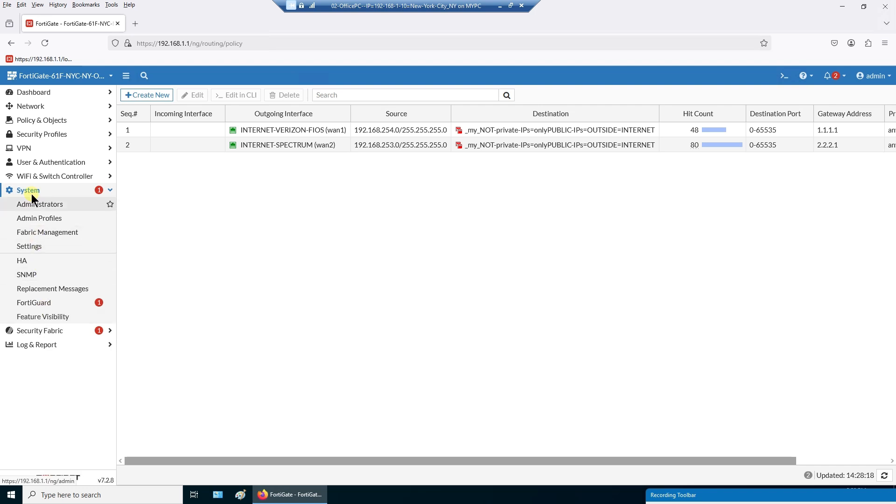
{"action": "left_click", "coordinate": [46, 316]}
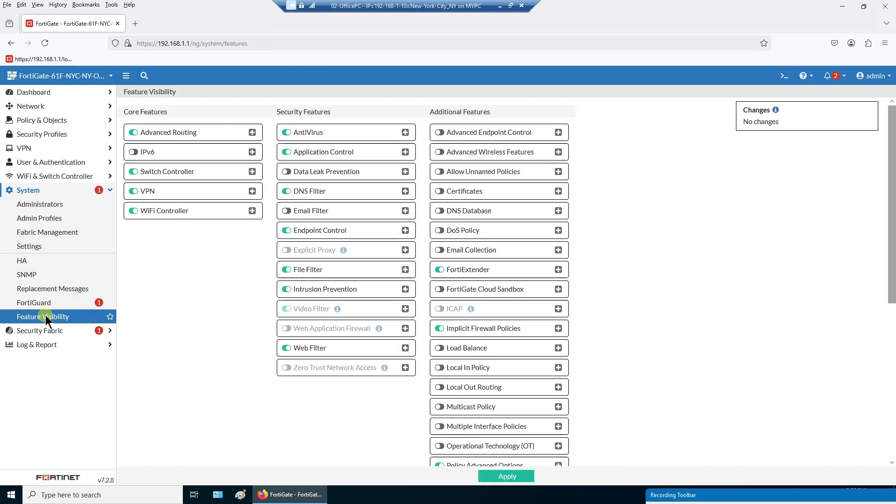
{"action": "left_click", "coordinate": [132, 132]}
{"action": "left_click", "coordinate": [136, 132]}
{"action": "left_click", "coordinate": [131, 131]}
{"action": "left_click", "coordinate": [505, 475]}
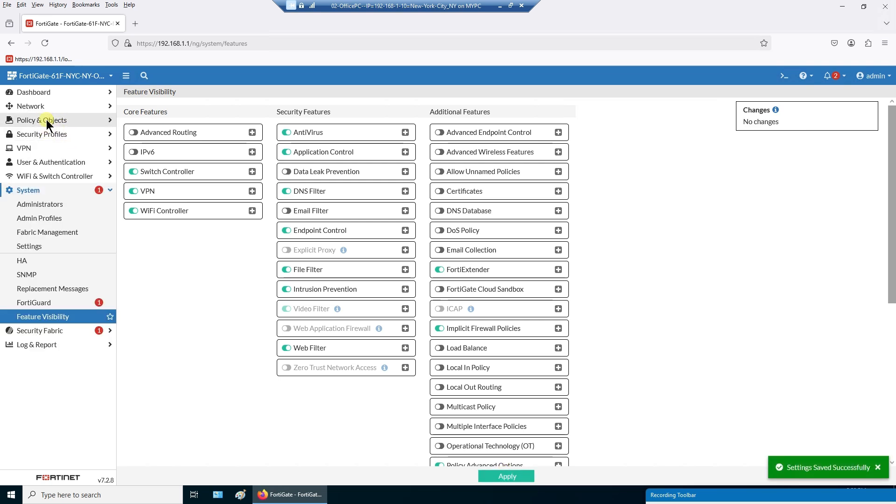
{"action": "left_click", "coordinate": [38, 106]}
- Check Static Routes, then re-enable Advanced Routing in Feature Visibility and apply
{"action": "left_click", "coordinate": [57, 191]}
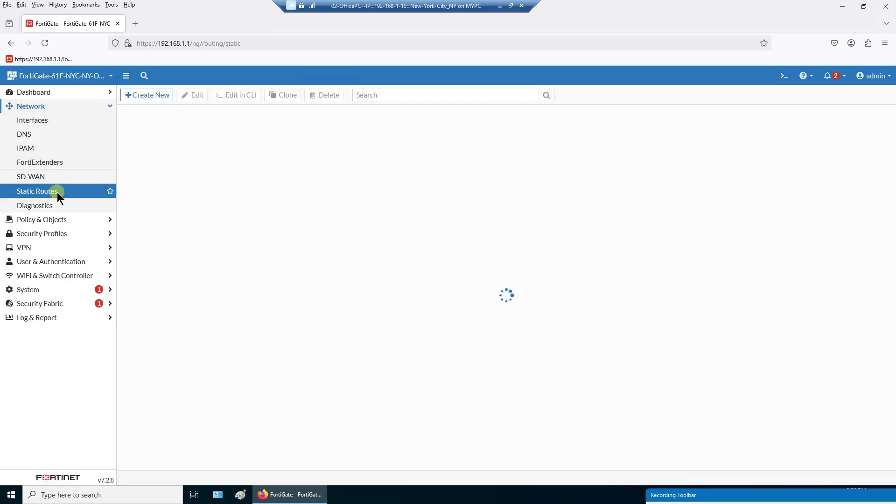
{"action": "left_click", "coordinate": [37, 289]}
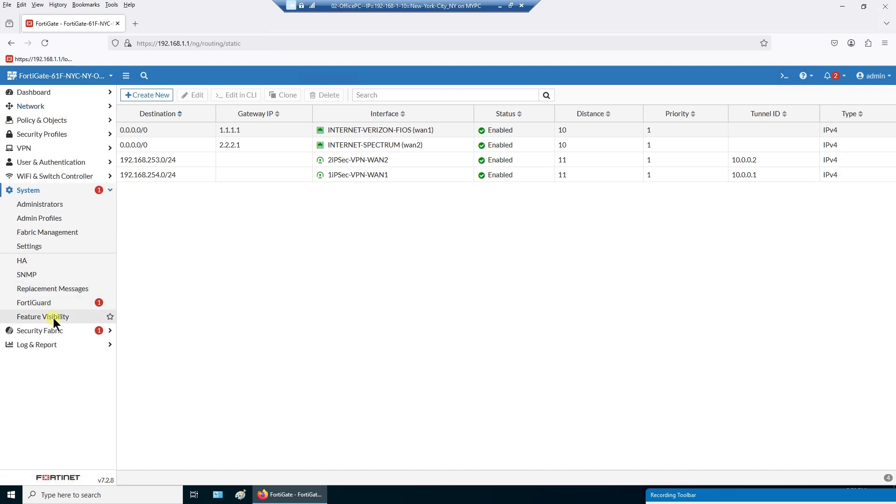
{"action": "left_click", "coordinate": [53, 318]}
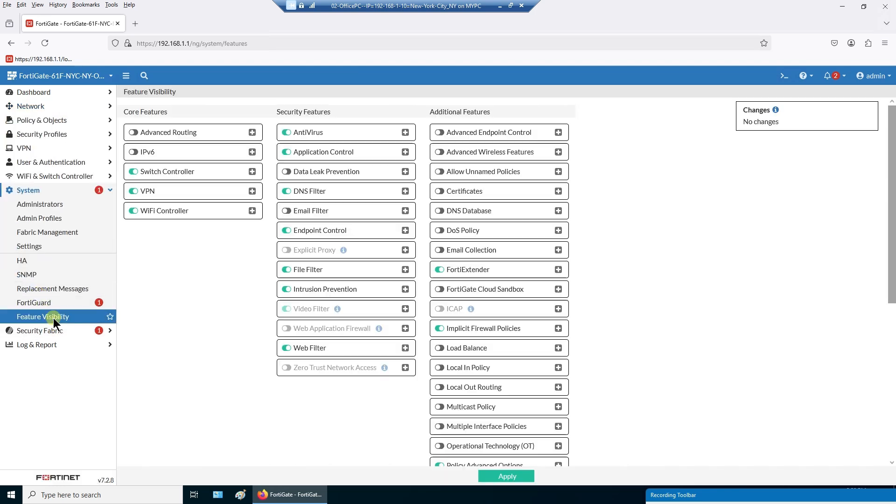
{"action": "left_click", "coordinate": [134, 132]}
{"action": "left_click", "coordinate": [516, 478]}
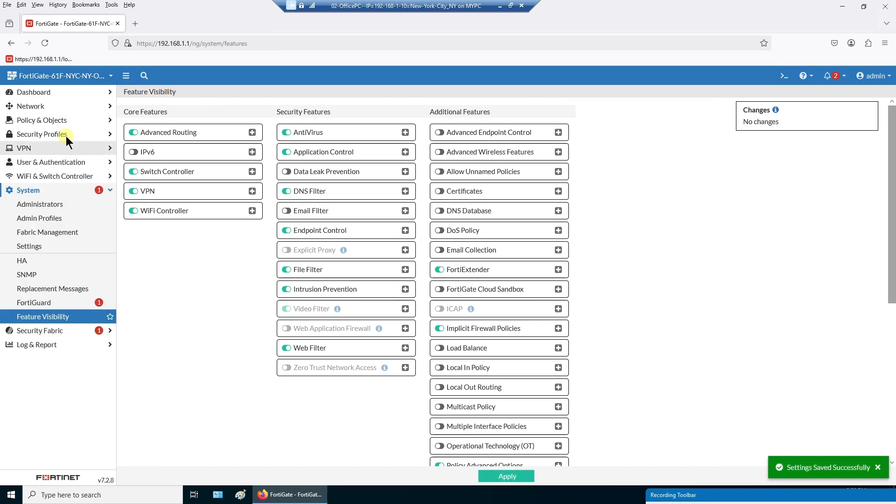
- Open the restored Network > Policy Routes and RIP pages
{"action": "left_click", "coordinate": [49, 107]}
{"action": "left_click", "coordinate": [38, 206]}
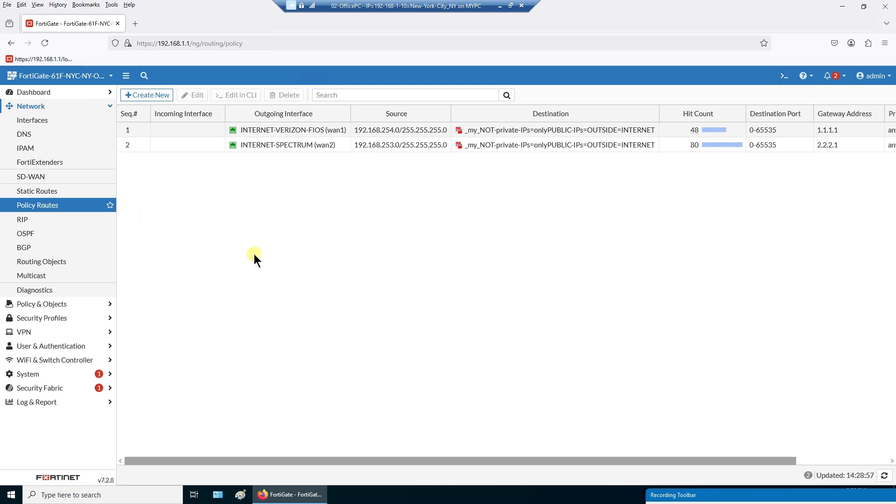
{"action": "left_click", "coordinate": [68, 220]}
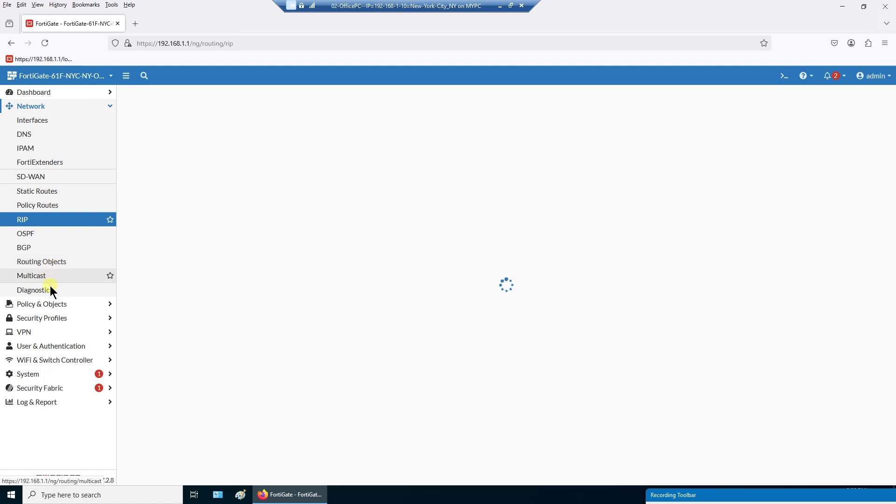
{"action": "left_click", "coordinate": [51, 304]}
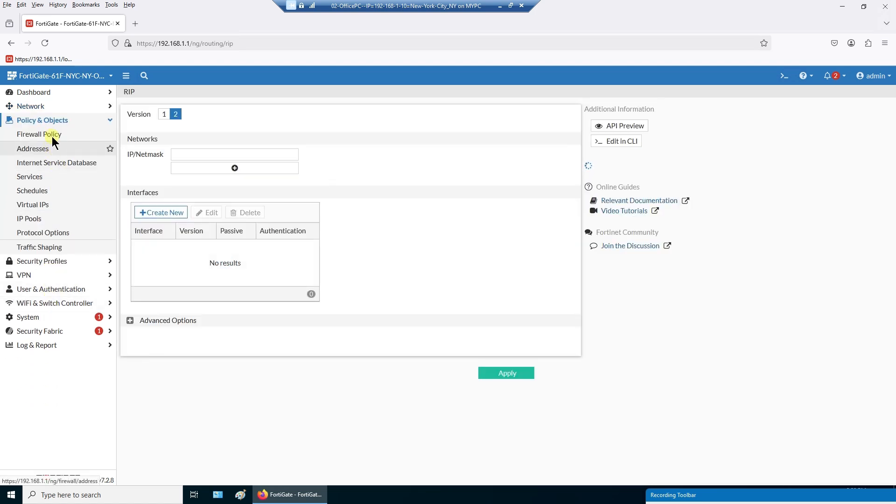
- Open the Firewall Policy list and toggle the navigation sidebar collapsed and expanded several times
{"action": "left_click", "coordinate": [52, 135]}
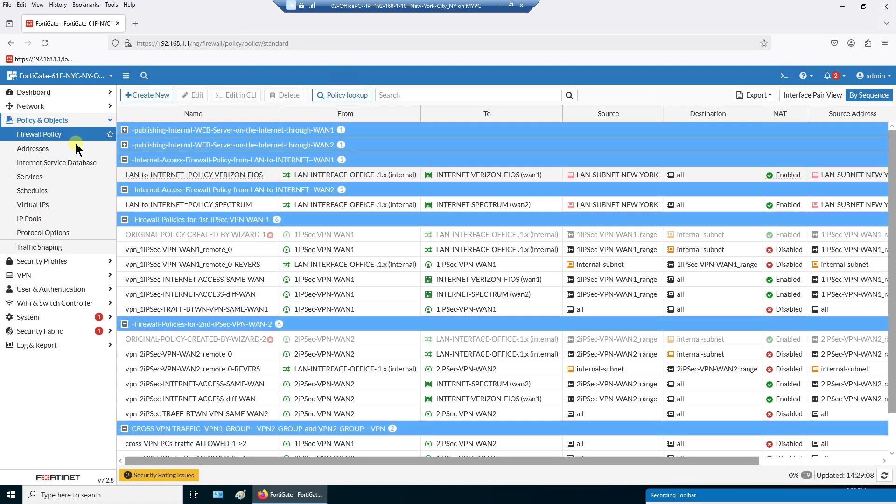
{"action": "left_click", "coordinate": [126, 77]}
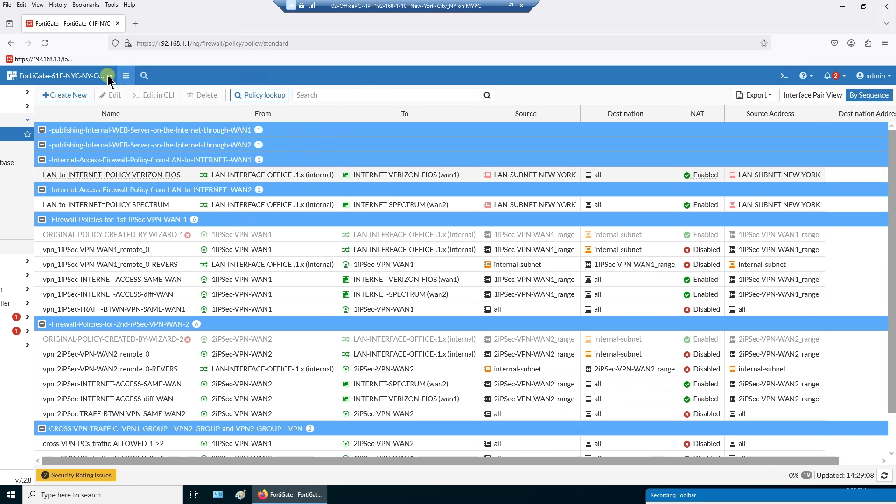
{"action": "left_click", "coordinate": [127, 76]}
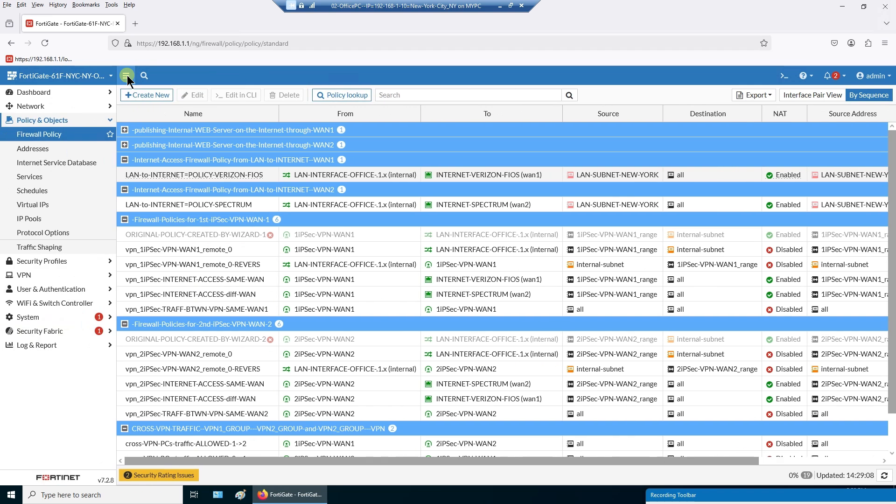
{"action": "left_click", "coordinate": [126, 75]}
{"action": "left_click", "coordinate": [127, 75]}
{"action": "left_click", "coordinate": [127, 75]}
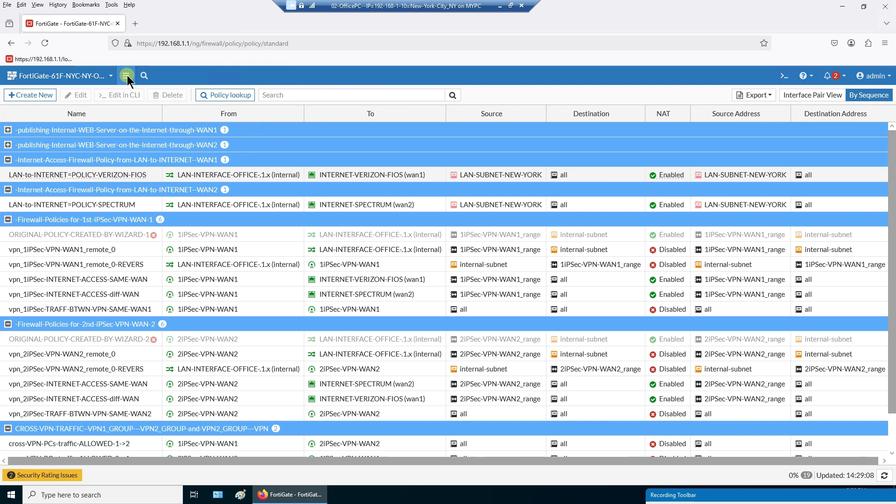
{"action": "left_click", "coordinate": [127, 75]}
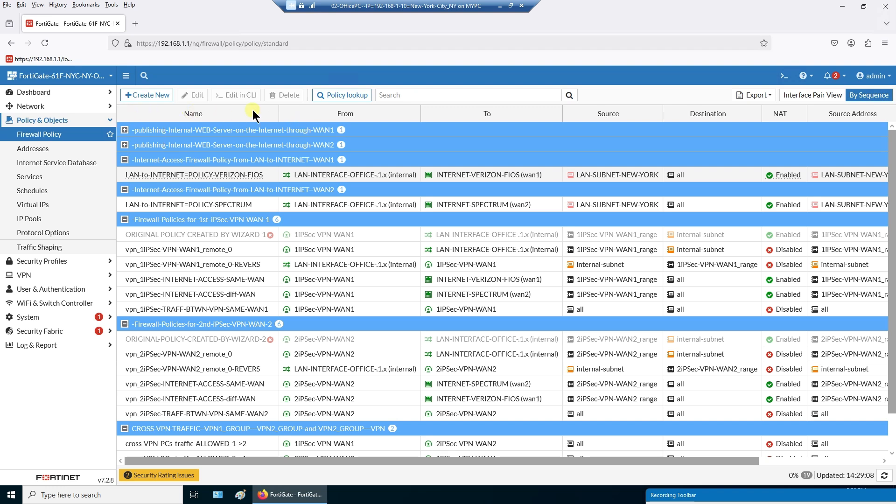
- Browse the policy table's column chooser twice, closing it without changes
{"action": "left_click", "coordinate": [123, 115]}
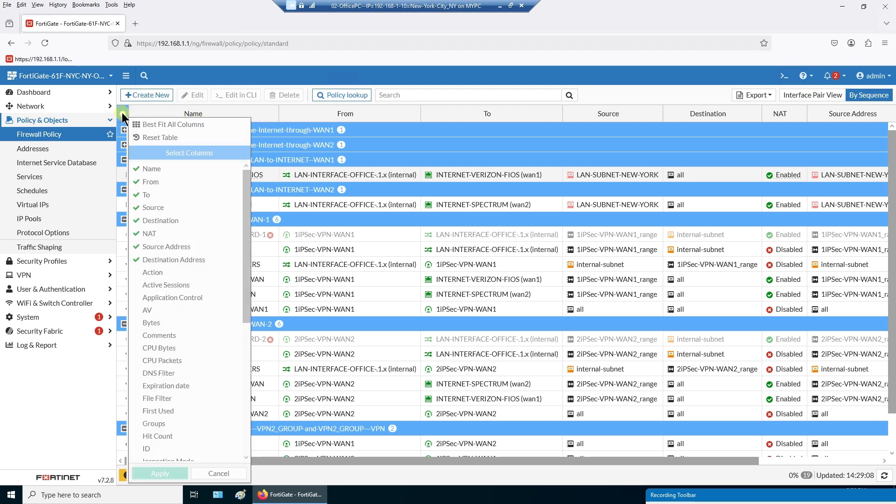
{"action": "scroll", "coordinate": [141, 285], "scroll_direction": "down", "scroll_amount": 5}
{"action": "scroll", "coordinate": [141, 284], "scroll_direction": "down", "scroll_amount": 2}
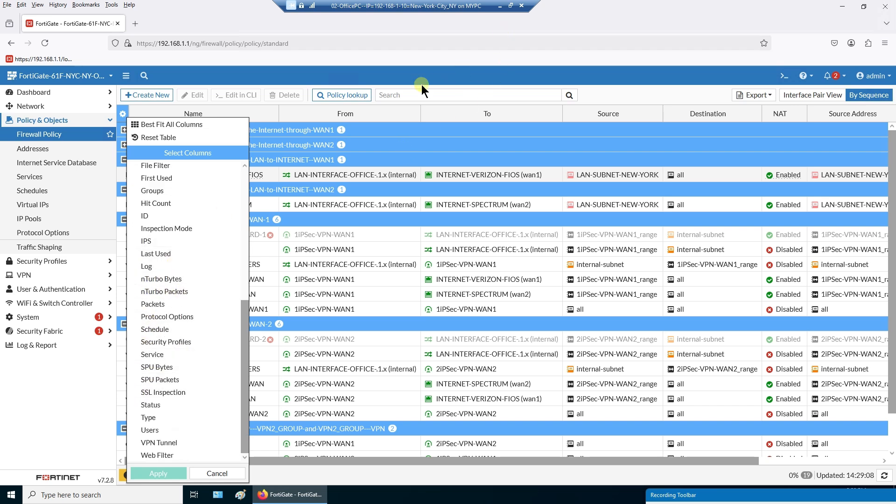
{"action": "left_click", "coordinate": [217, 474]}
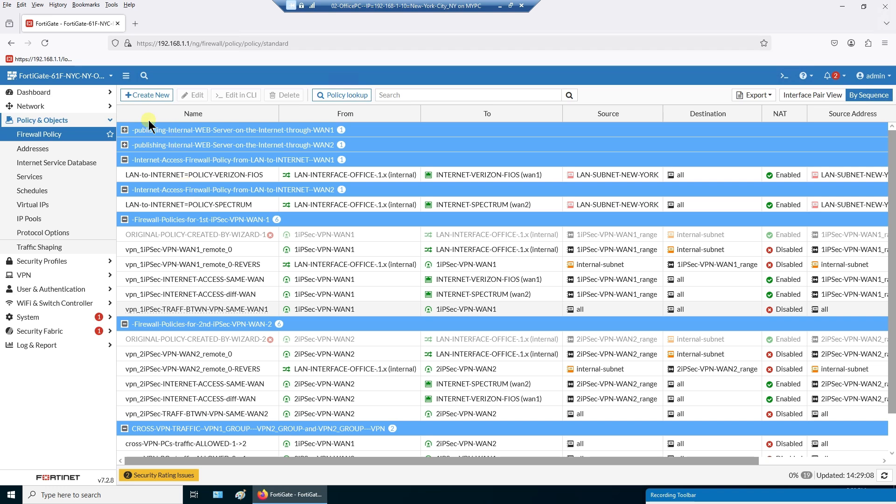
{"action": "left_click", "coordinate": [121, 114]}
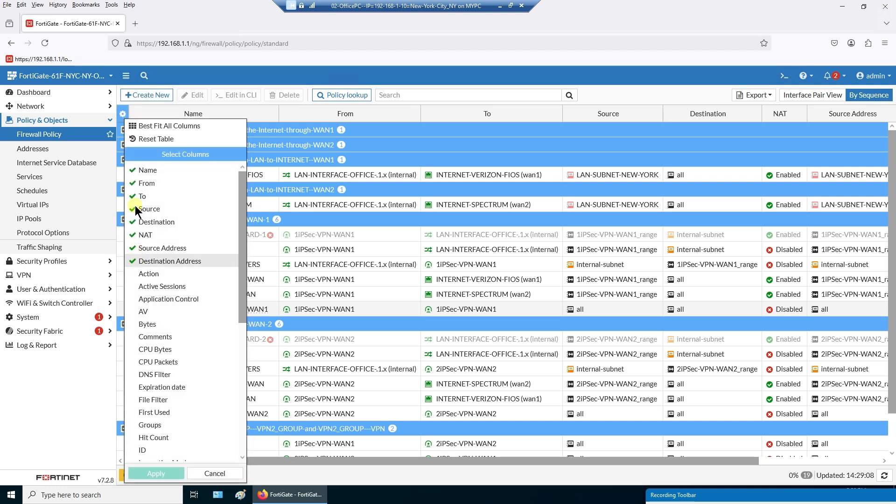
{"action": "left_click", "coordinate": [217, 472]}
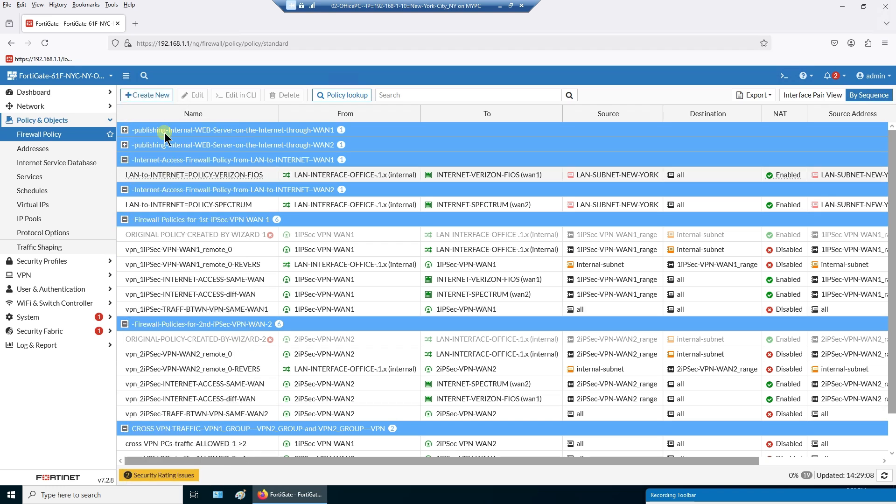
- Collapse the sidebar and select the LAN-to-INTERNET=POLICY-VERIZON-FIOS and LAN-to-INTERNET=POLICY-SPECTRUM policies
{"action": "left_click", "coordinate": [125, 77]}
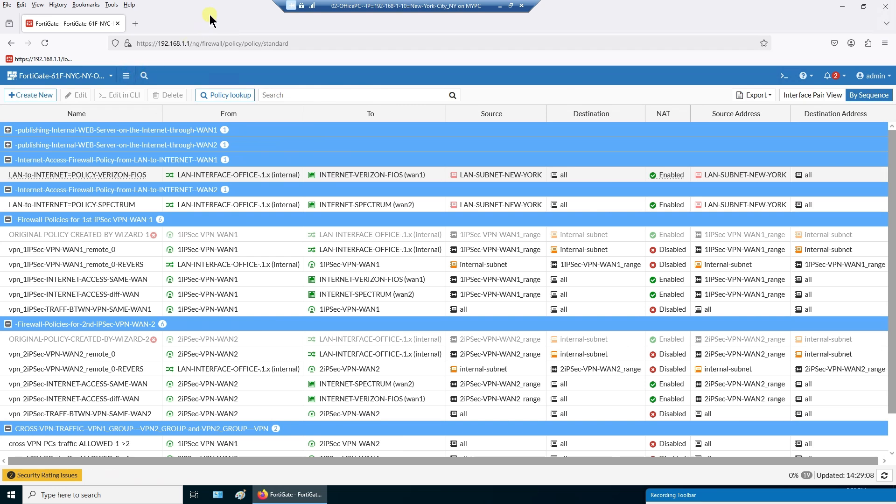
{"action": "left_click", "coordinate": [148, 175]}
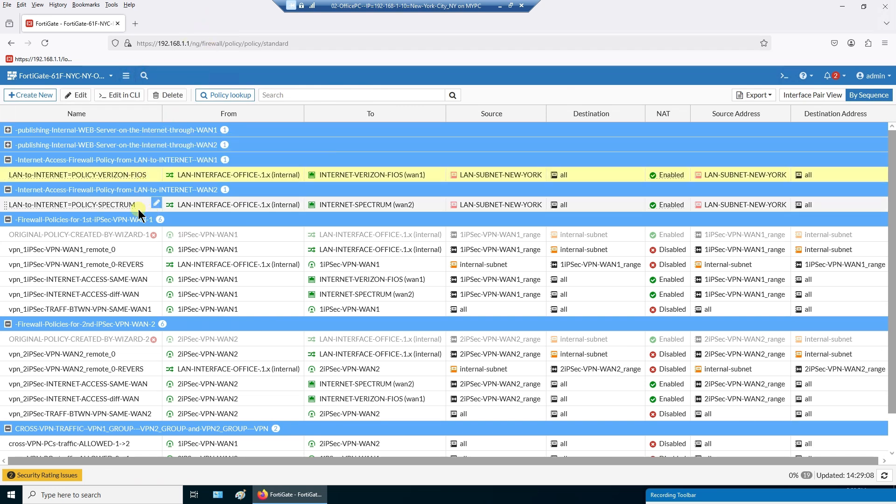
{"action": "left_click", "coordinate": [137, 210], "text": "ctrl"}
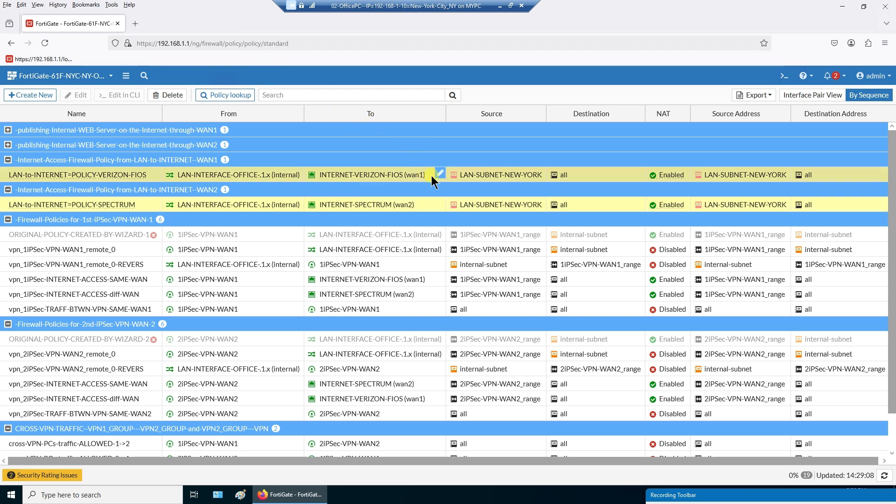
{"action": "left_click", "coordinate": [420, 204]}
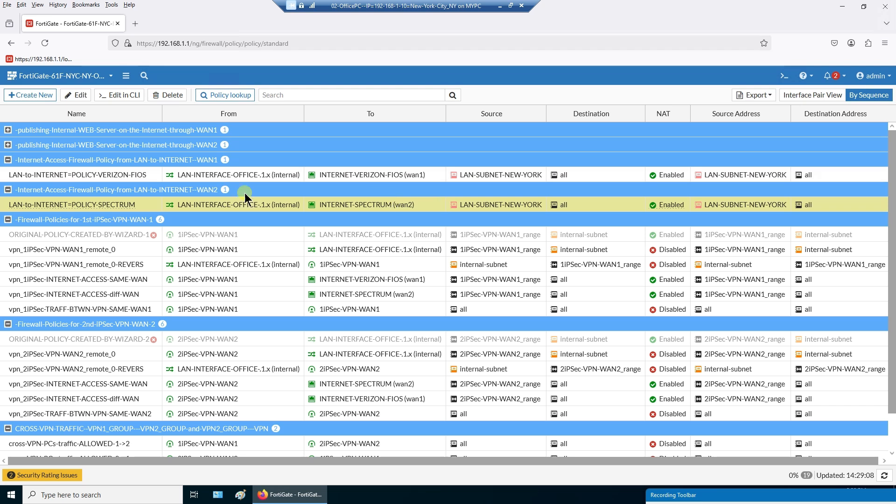
{"action": "left_click", "coordinate": [46, 246]}
{"action": "left_click", "coordinate": [78, 309], "text": "shift"}
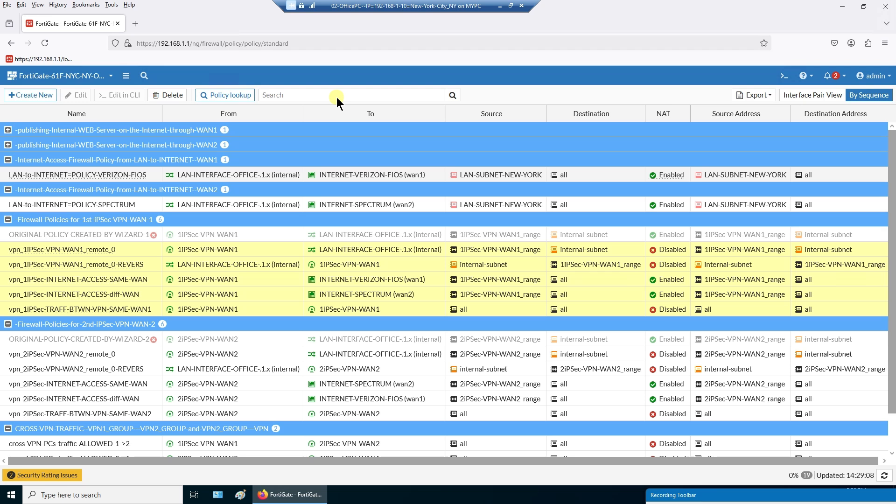
{"action": "left_click", "coordinate": [239, 250]}
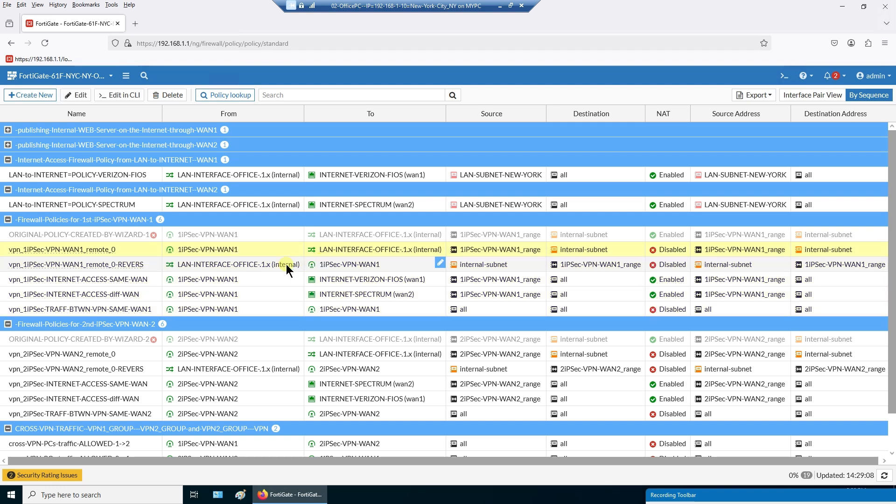
{"action": "left_click", "coordinate": [267, 265]}
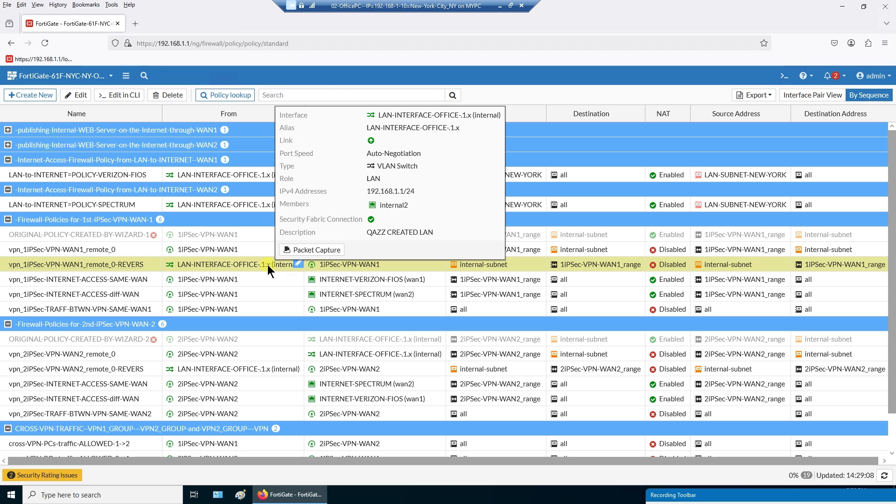
{"action": "left_click", "coordinate": [265, 283]}
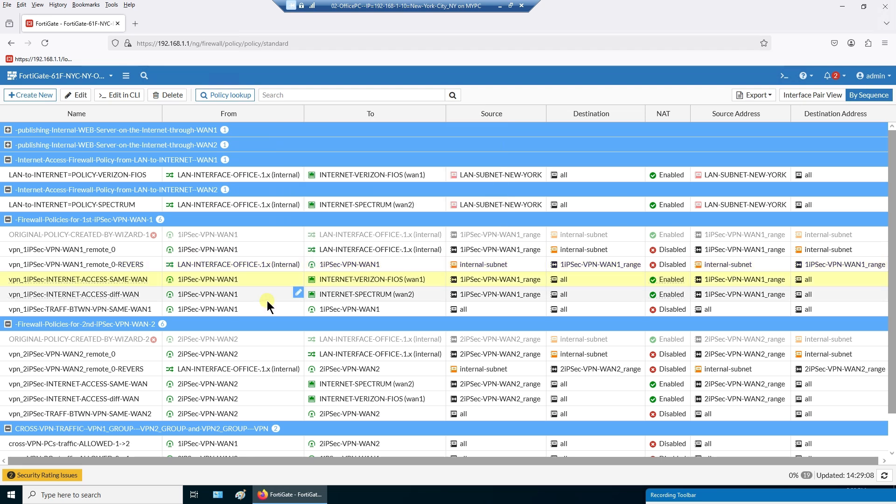
{"action": "left_click", "coordinate": [265, 293]}
{"action": "left_click", "coordinate": [265, 284]}
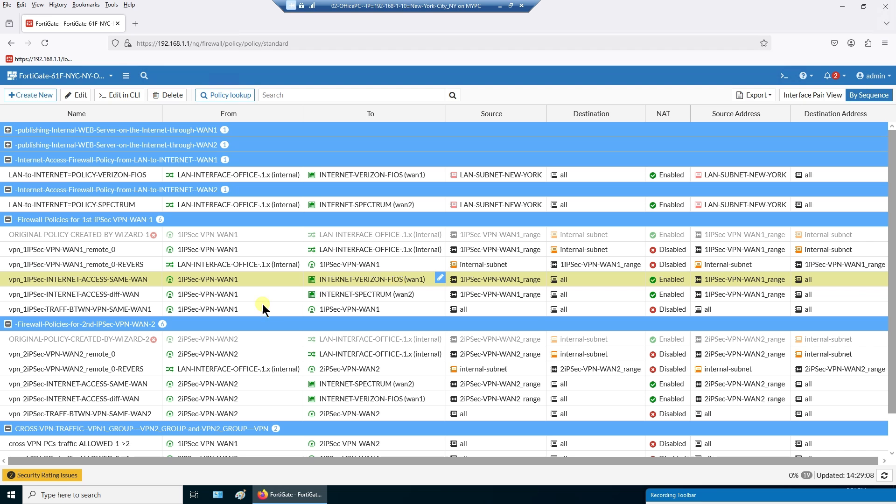
{"action": "left_click", "coordinate": [248, 287]}
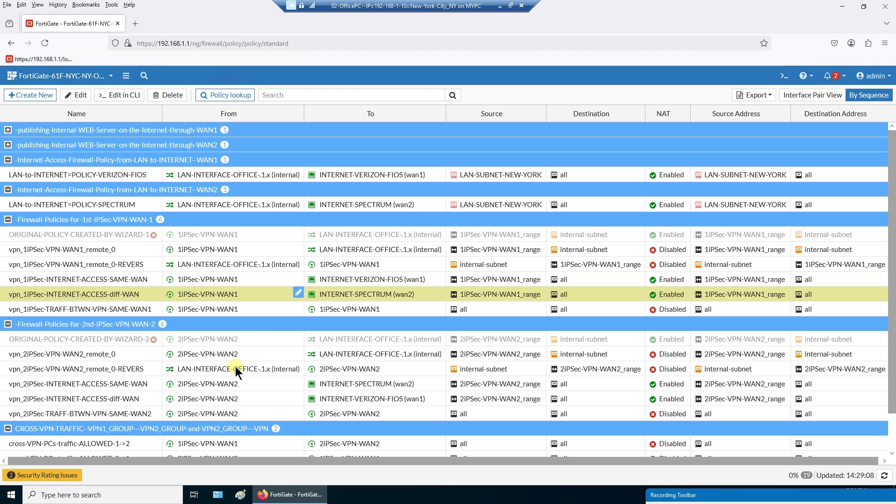
{"action": "left_click", "coordinate": [247, 310]}
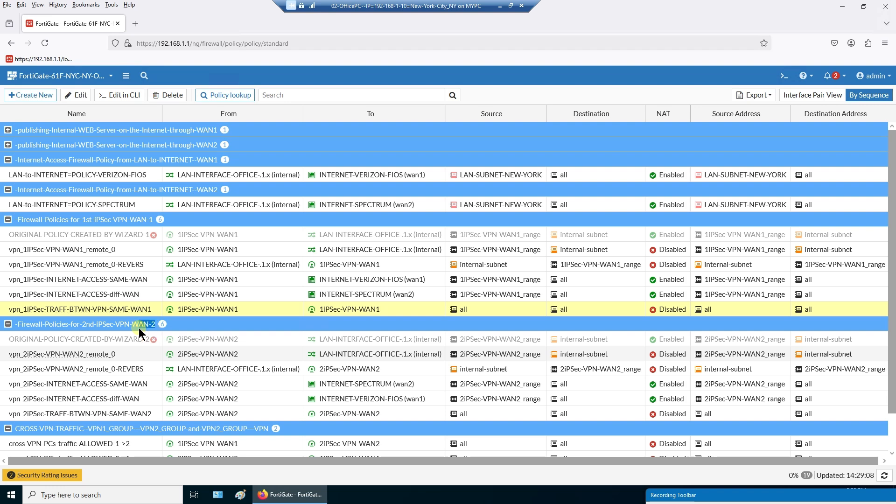
{"action": "left_click", "coordinate": [260, 353]}
{"action": "scroll", "coordinate": [282, 388], "scroll_direction": "down", "scroll_amount": 2}
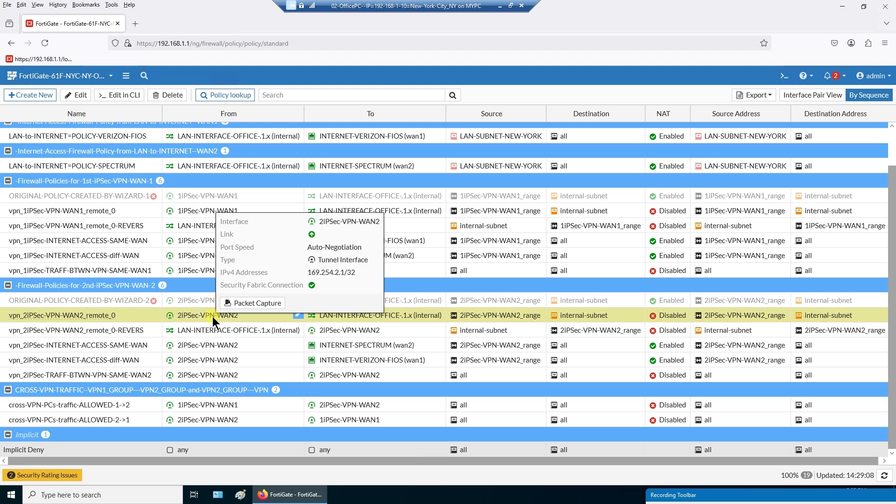
{"action": "left_click", "coordinate": [184, 210]}
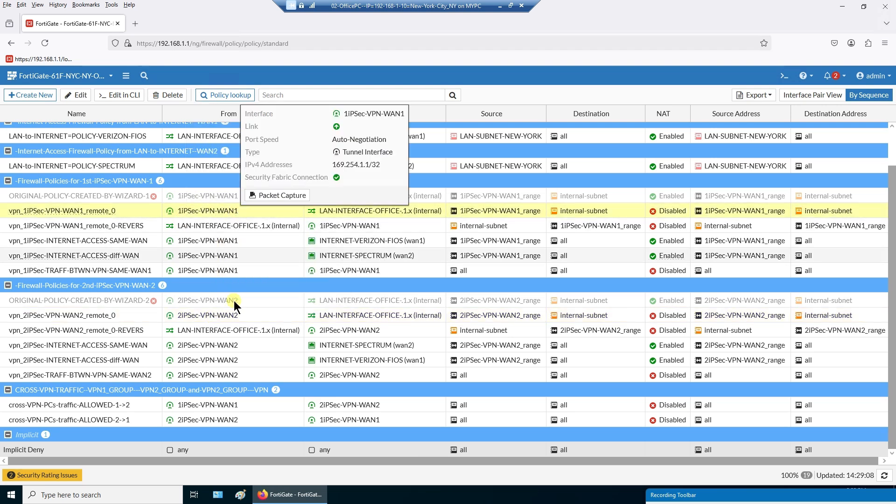
{"action": "left_click", "coordinate": [233, 316]}
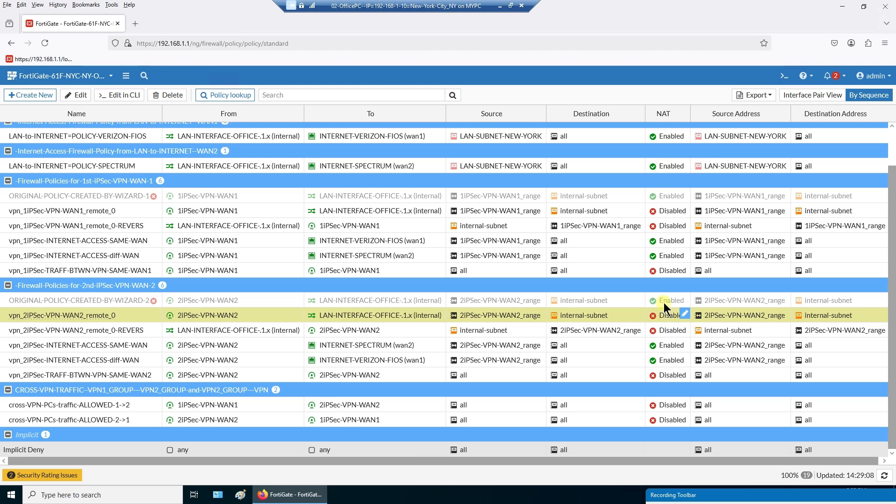
{"action": "mouse_move", "coordinate": [669, 298]}
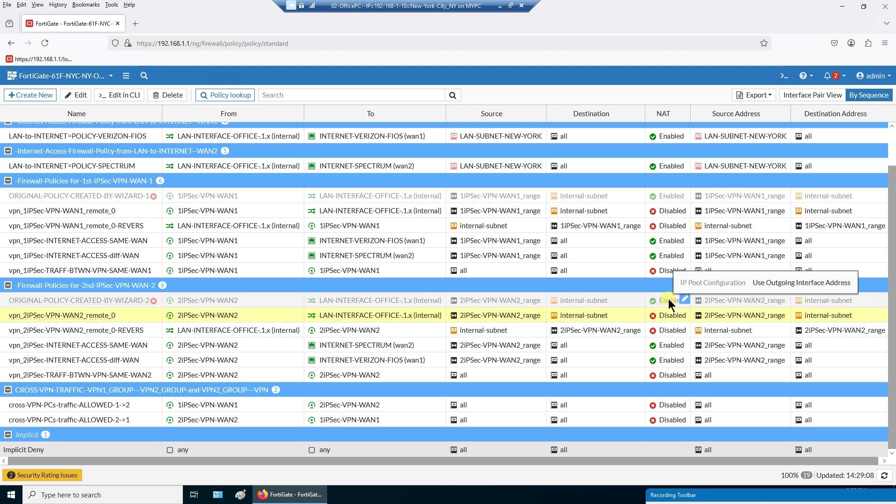
{"action": "mouse_move", "coordinate": [665, 347]}
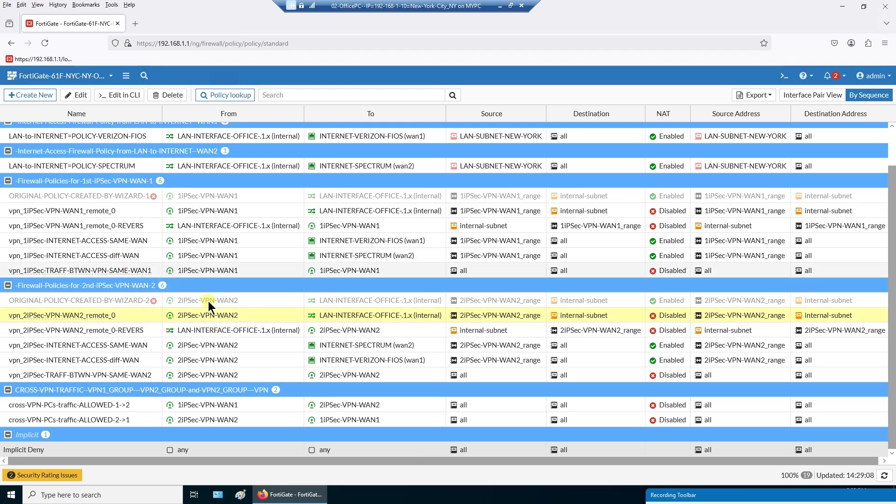
{"action": "left_click_drag", "start_coordinate": [230, 317], "coordinate": [224, 317]}
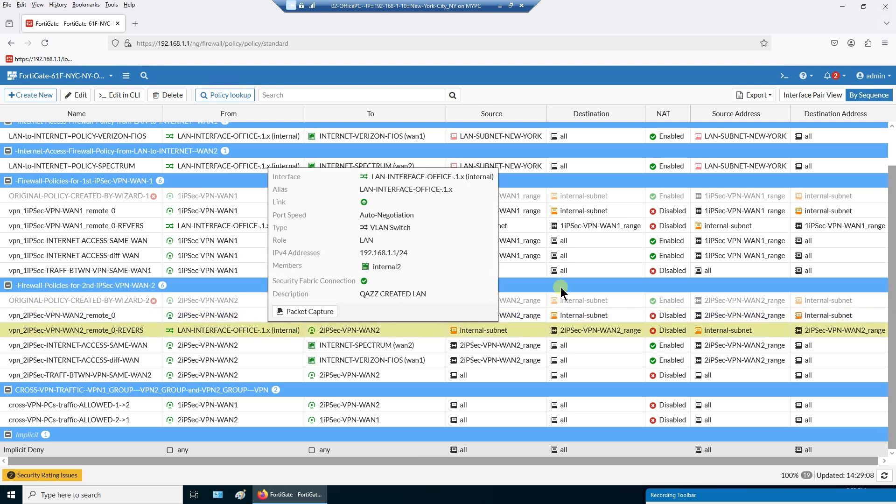
{"action": "left_click", "coordinate": [262, 332]}
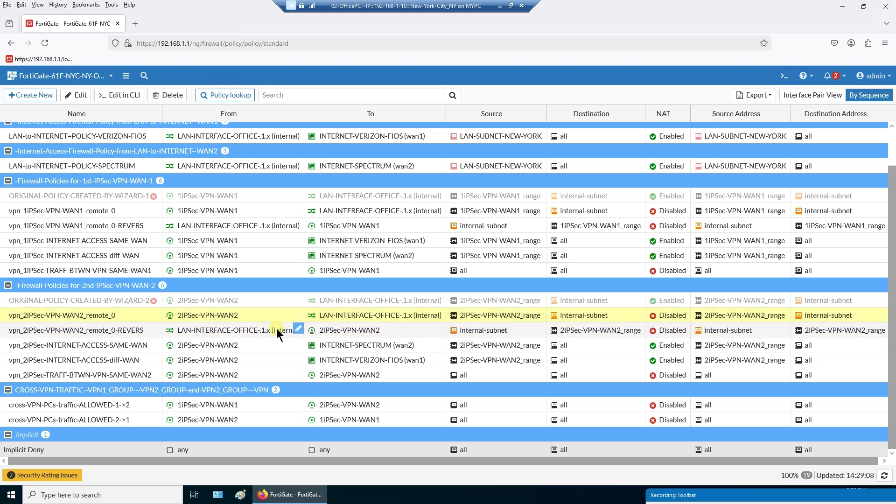
{"action": "left_click", "coordinate": [262, 316]}
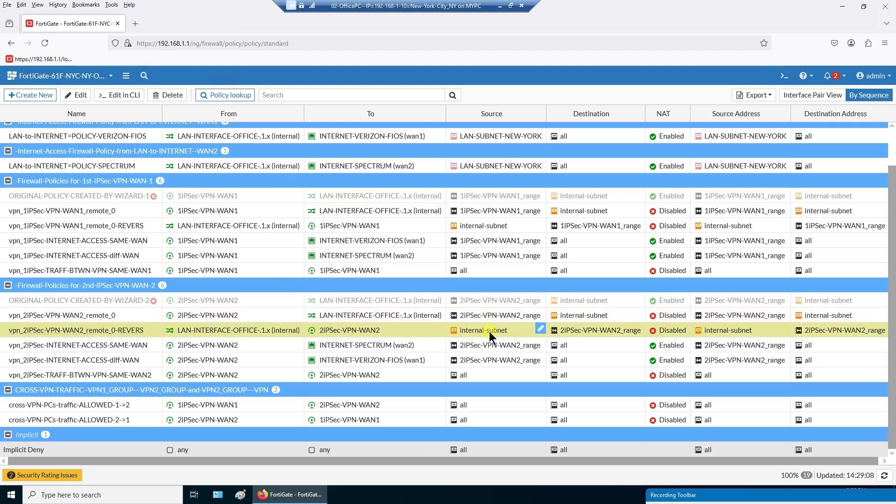
{"action": "left_click", "coordinate": [579, 326]}
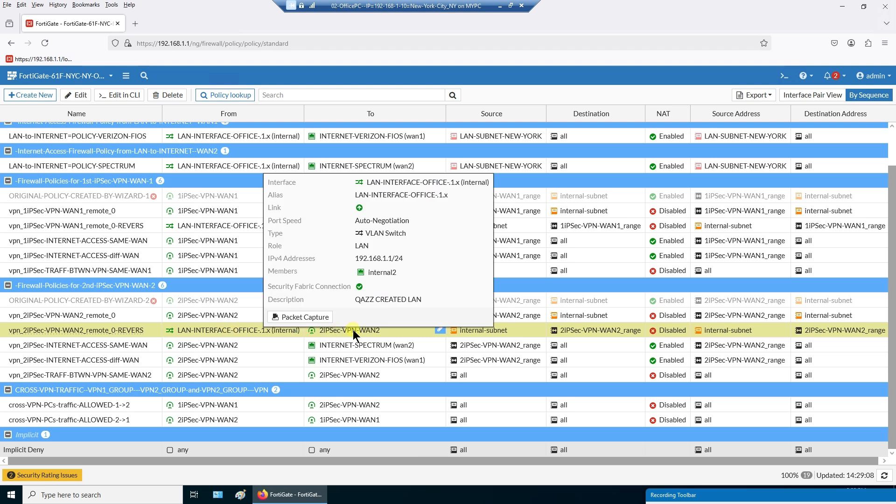
{"action": "left_click", "coordinate": [251, 346]}
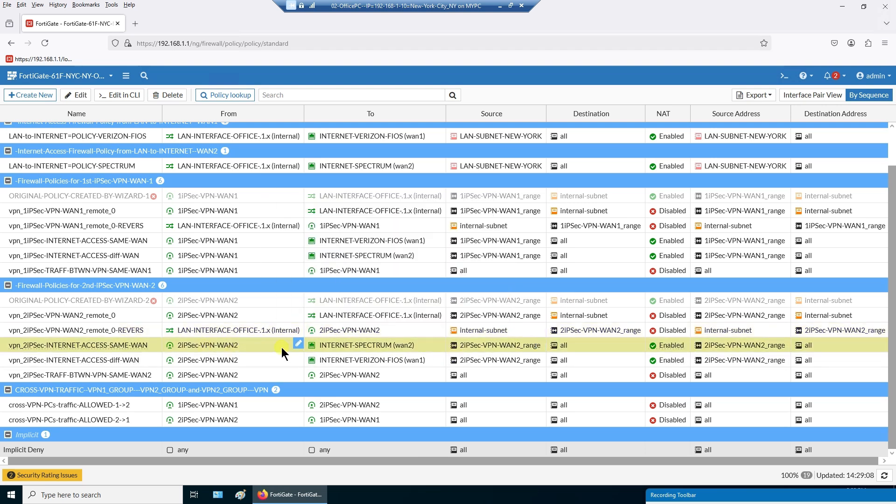
{"action": "left_click", "coordinate": [250, 362]}
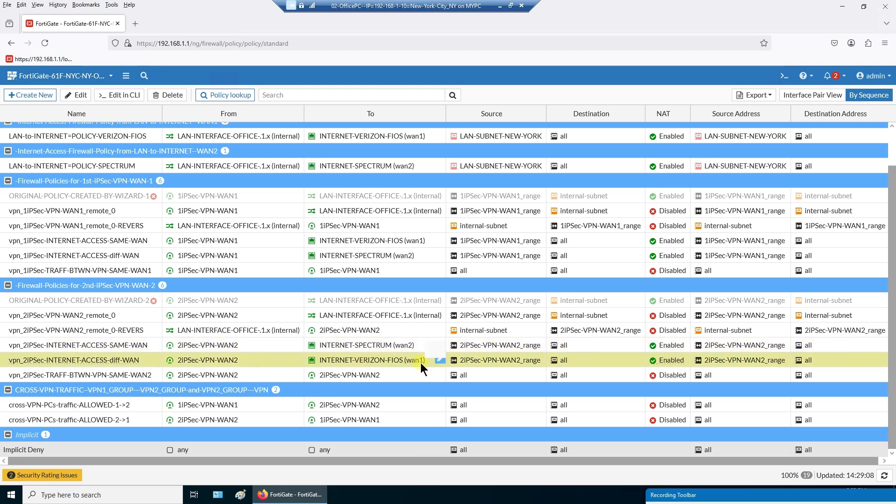
{"action": "mouse_move", "coordinate": [421, 363]}
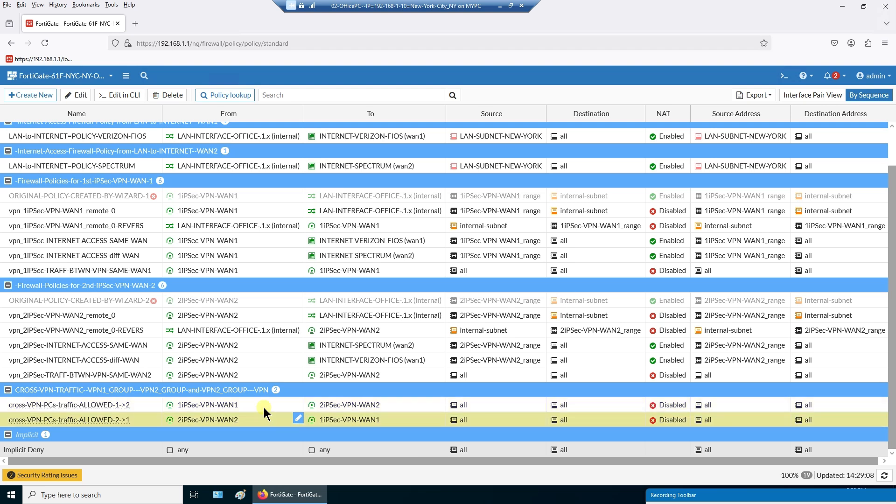
{"action": "left_click", "coordinate": [265, 419]}
{"action": "scroll", "coordinate": [265, 419], "scroll_direction": "up", "scroll_amount": 1}
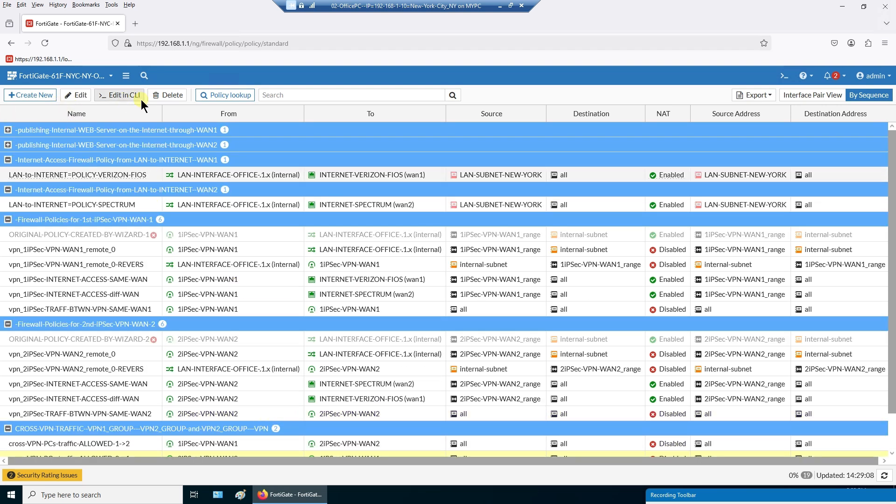
- Open the Addresses list and select the _01my-PRIVATE and _09my-RESERVED objects
{"action": "left_click", "coordinate": [126, 76]}
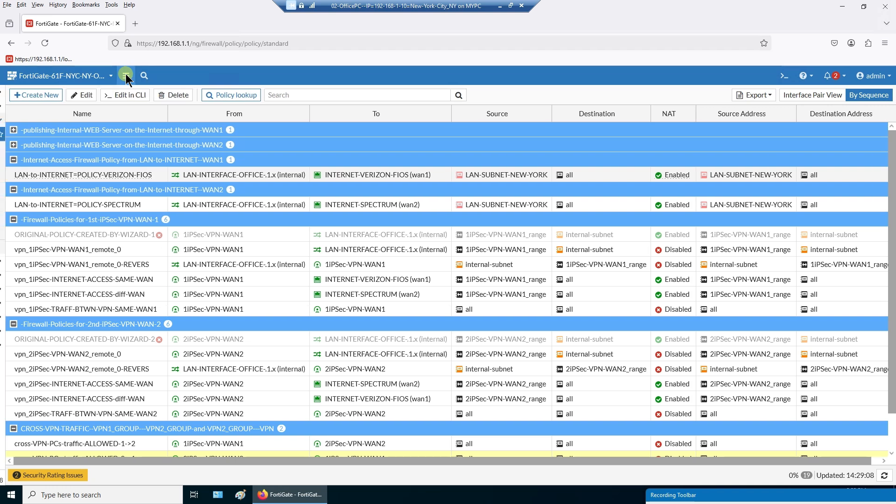
{"action": "left_click", "coordinate": [46, 153]}
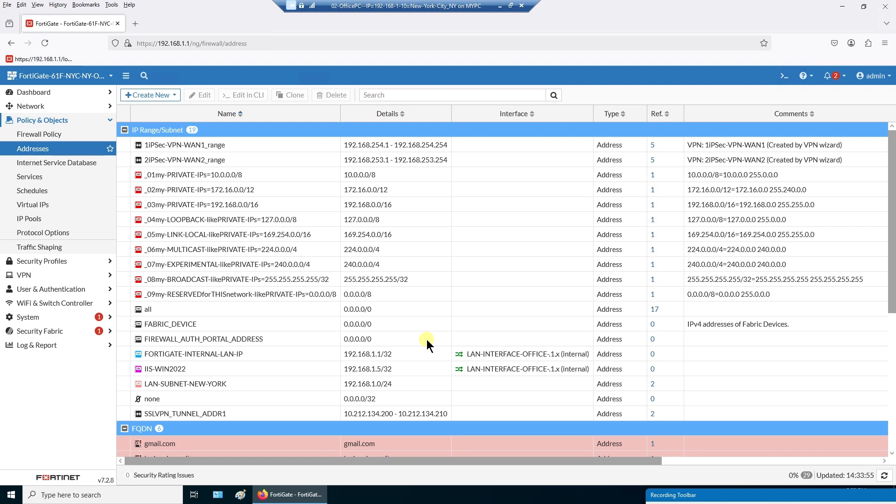
{"action": "left_click", "coordinate": [265, 176]}
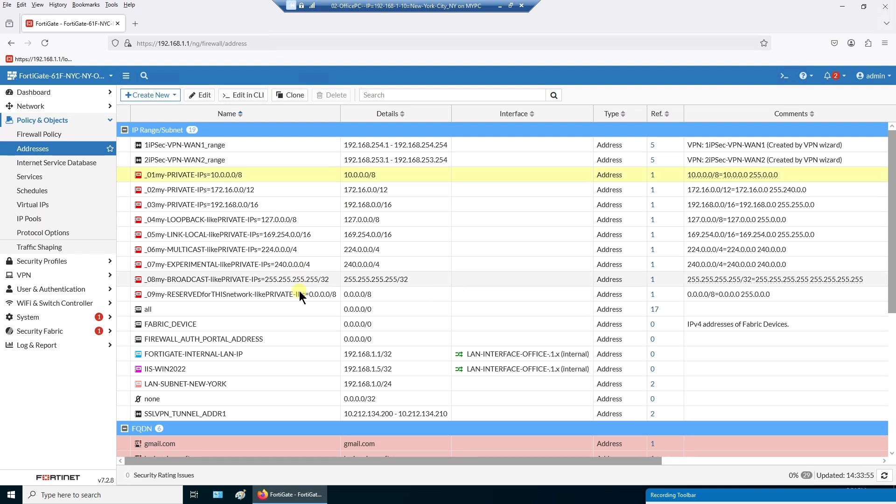
{"action": "left_click", "coordinate": [299, 291]}
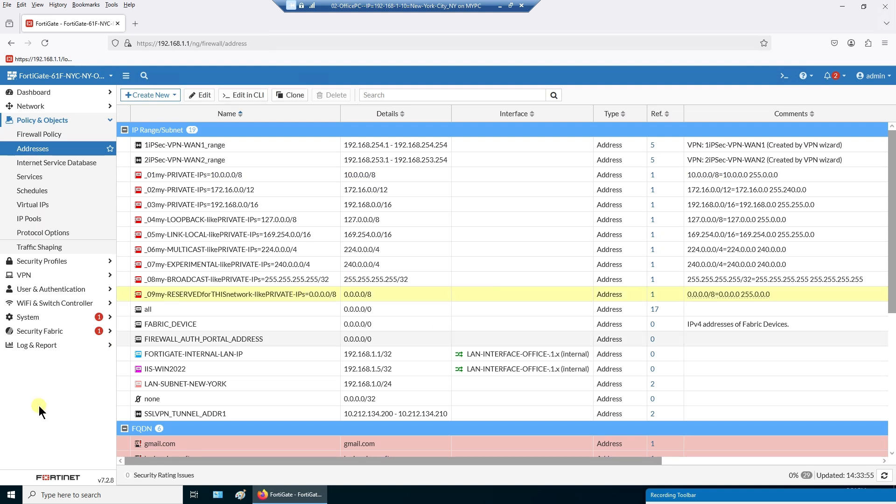
{"action": "left_click", "coordinate": [47, 106]}
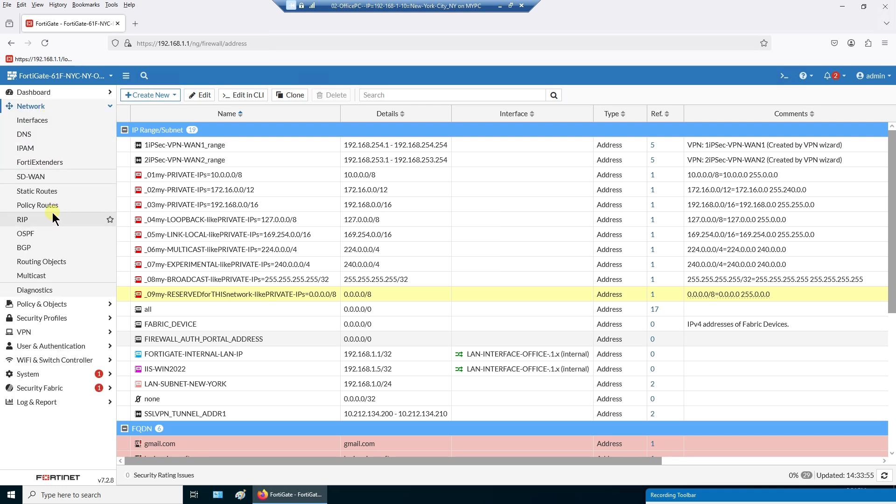
{"action": "left_click", "coordinate": [53, 304]}
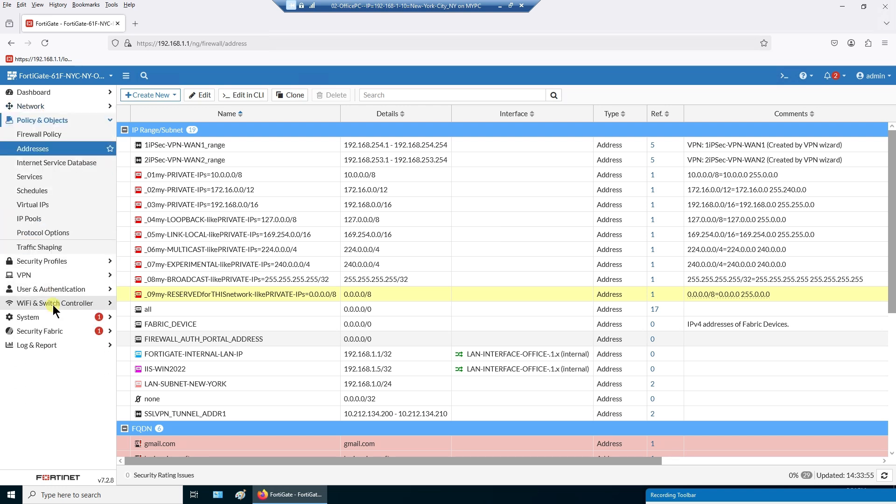
{"action": "left_click", "coordinate": [55, 149]}
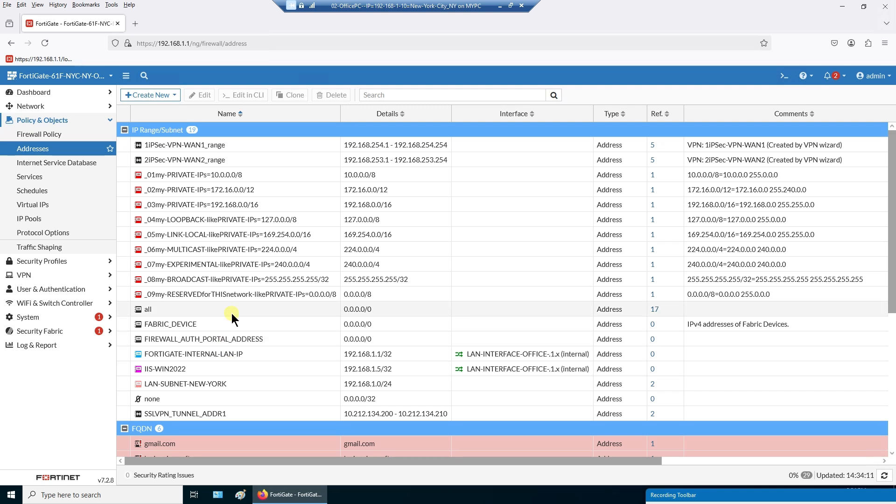
- Browse FORTIGATE-INTERNAL-LAN-IP, LAN-SUBNET-NEW-YORK, internal-subnet, then the 1iPSec-VPN-WAN1_range and 2iPSec-VPN-WAN2_range addresses
{"action": "left_click", "coordinate": [318, 351]}
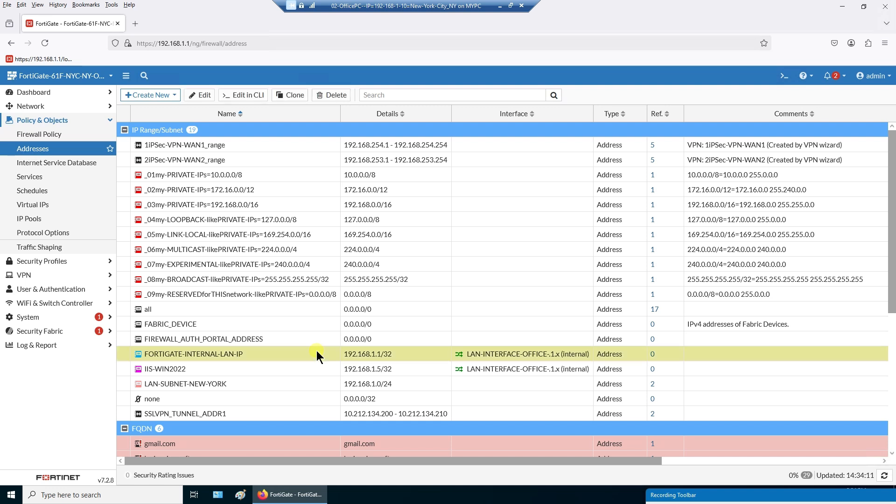
{"action": "scroll", "coordinate": [316, 351], "scroll_direction": "down", "scroll_amount": 3}
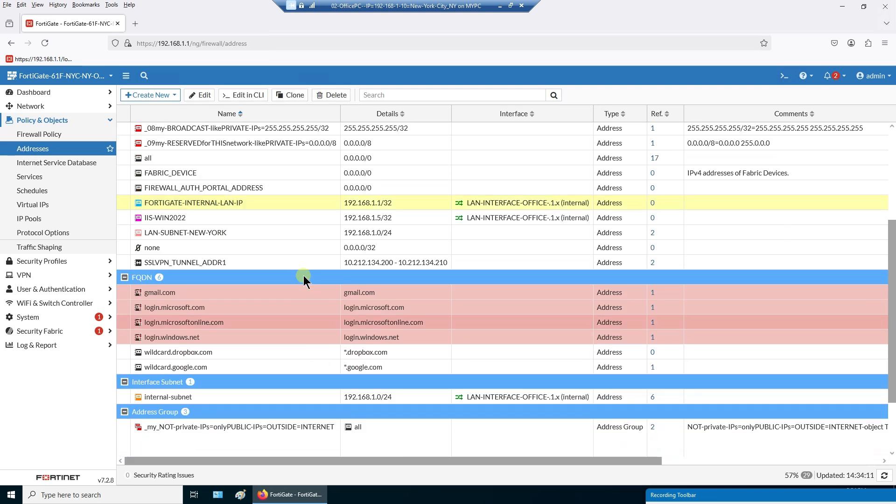
{"action": "left_click", "coordinate": [299, 234]}
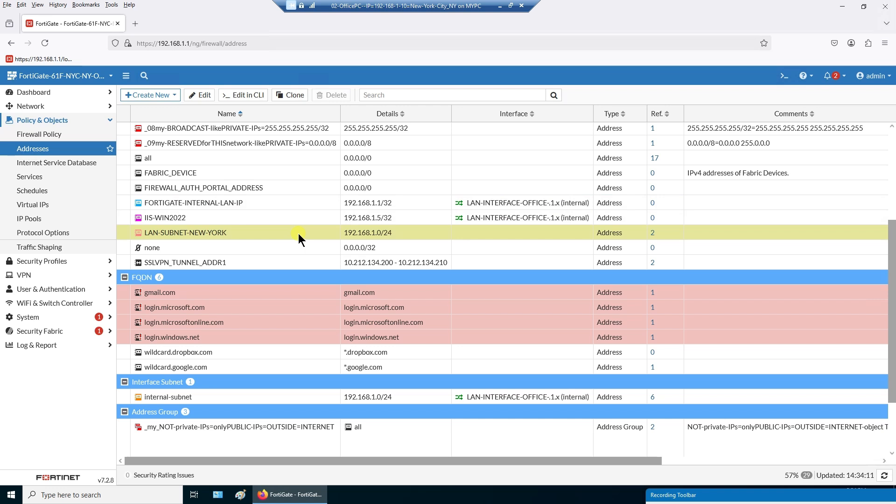
{"action": "scroll", "coordinate": [295, 301], "scroll_direction": "down", "scroll_amount": 3}
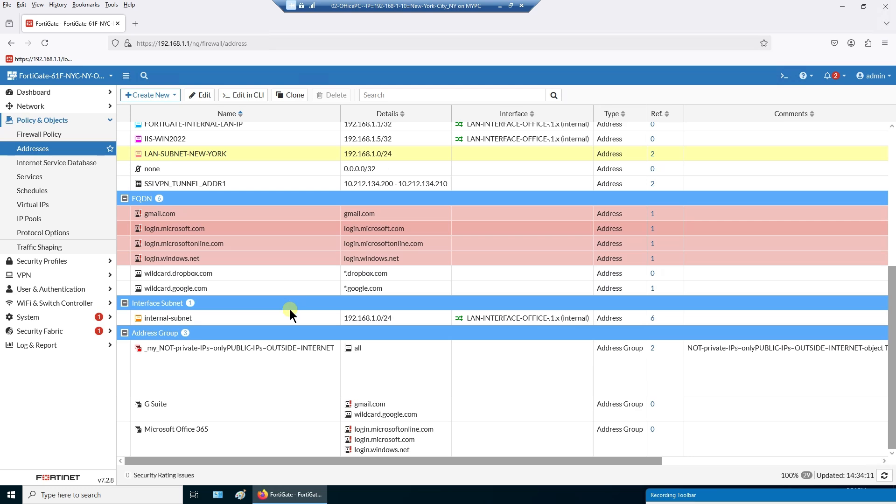
{"action": "left_click", "coordinate": [284, 317]}
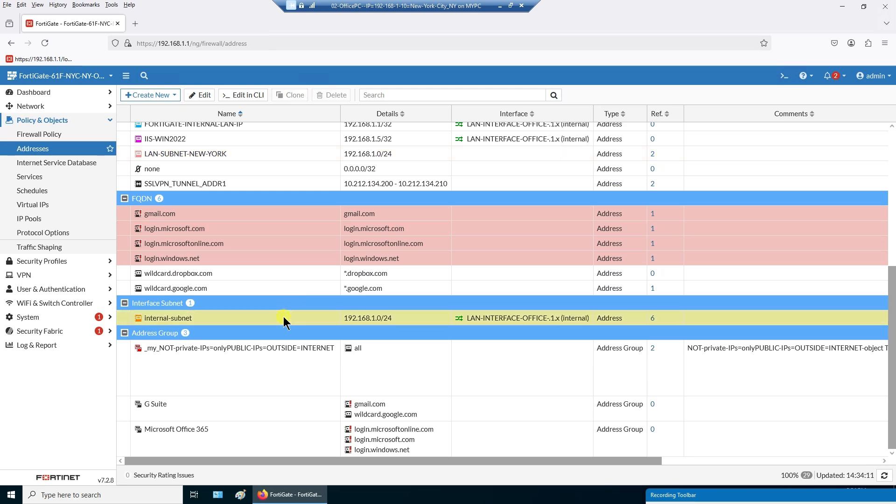
{"action": "scroll", "coordinate": [284, 317], "scroll_direction": "up", "scroll_amount": 5}
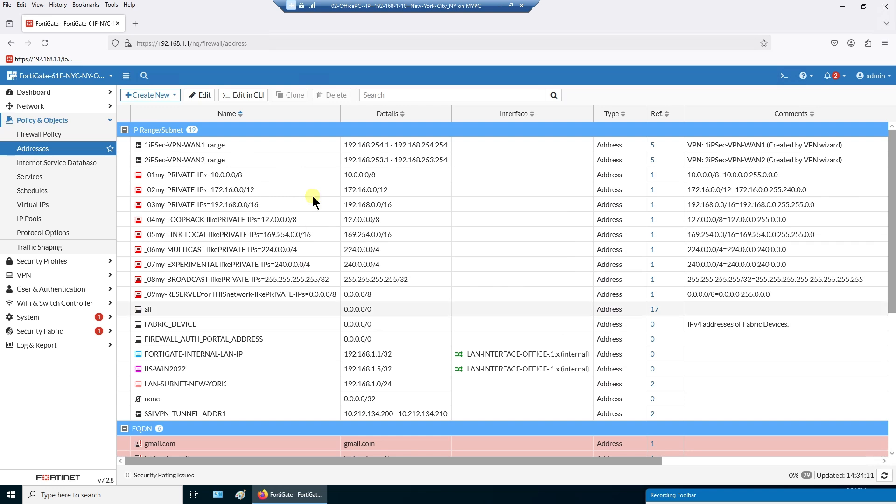
{"action": "left_click", "coordinate": [292, 145]}
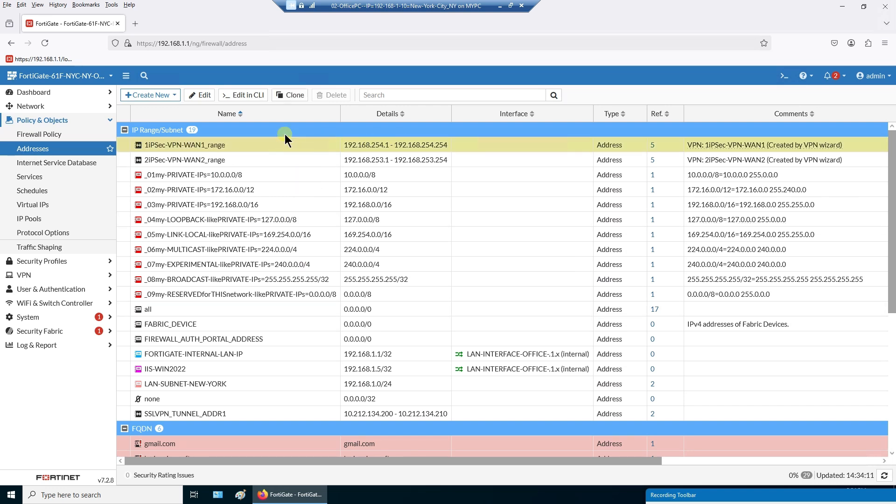
{"action": "left_click", "coordinate": [390, 161]}
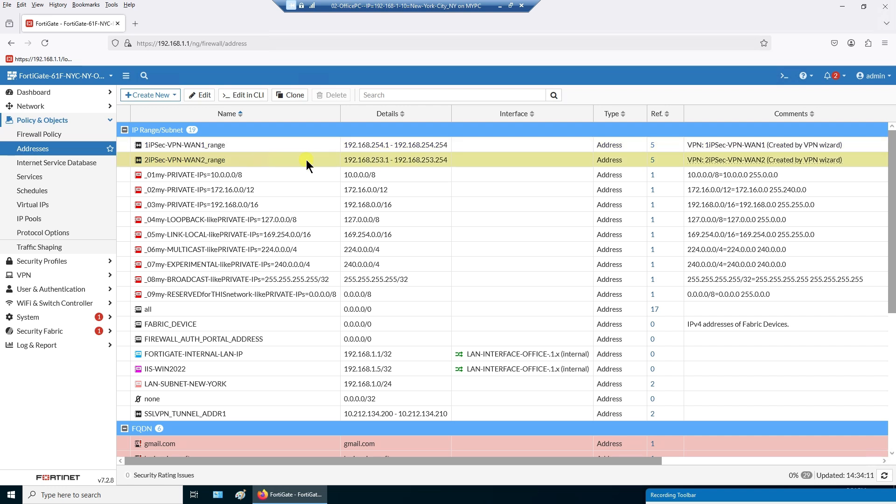
{"action": "mouse_move", "coordinate": [199, 161]}
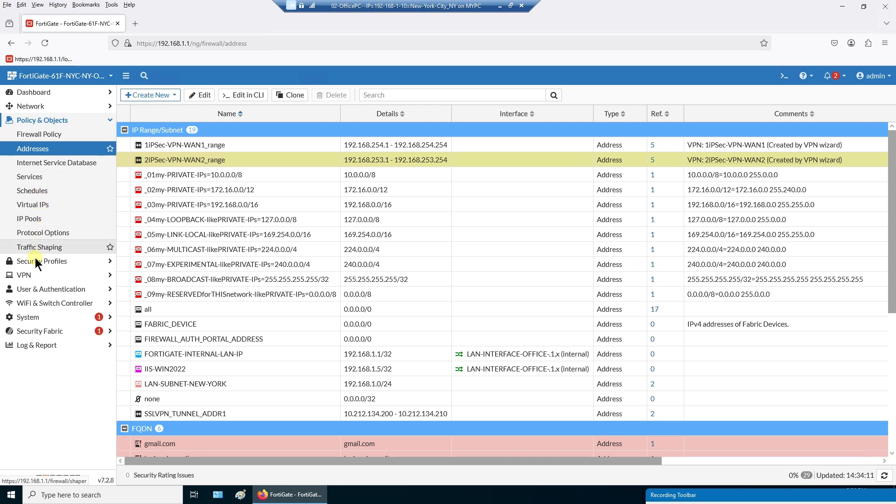
- Open VPN > IPsec Tunnels to list 1IPSec-VPN-WAN1 on wan1 and 2IPSec-VPN-WAN2 on wan2
{"action": "left_click", "coordinate": [39, 276]}
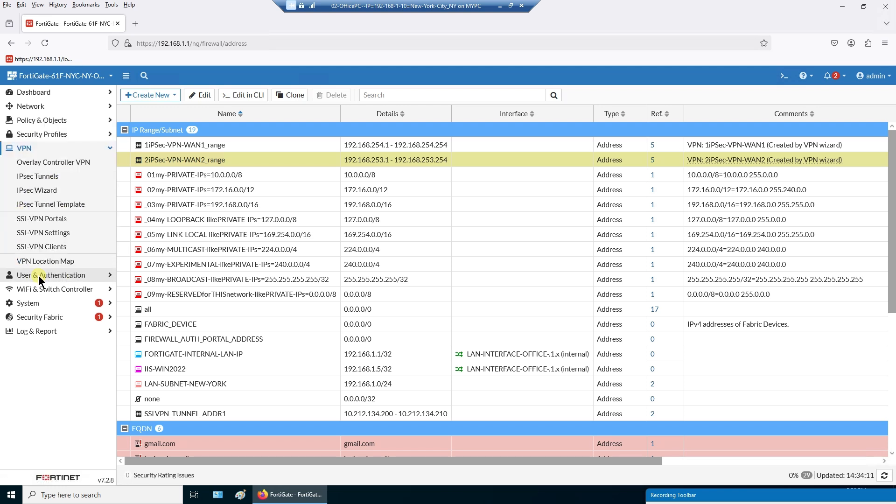
{"action": "left_click", "coordinate": [43, 165]}
{"action": "left_click", "coordinate": [38, 176]}
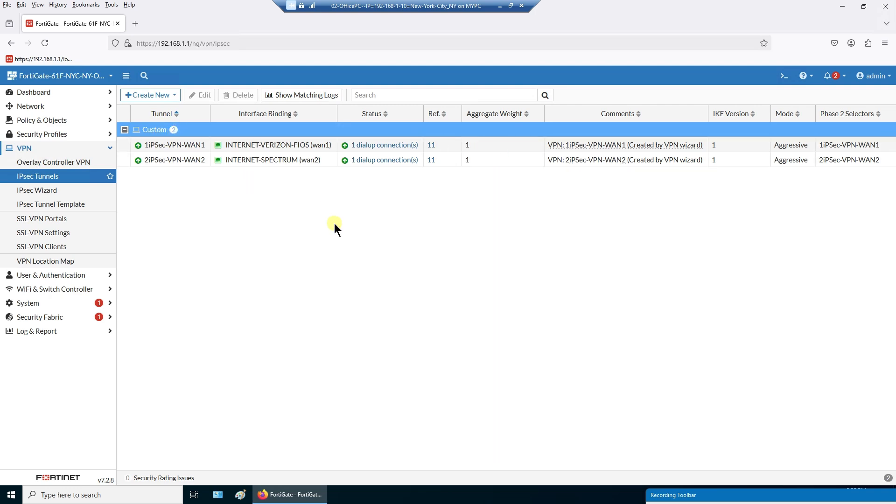
- Open 1iPSec-VPN-WAN1's network settings and review client address range, subnet mask, DNS server and advanced options
{"action": "left_click", "coordinate": [291, 146]}
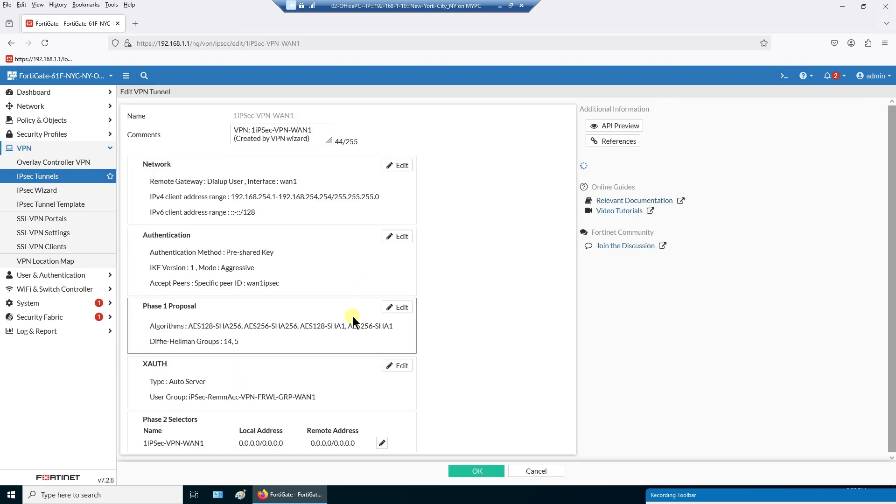
{"action": "left_click", "coordinate": [403, 166]}
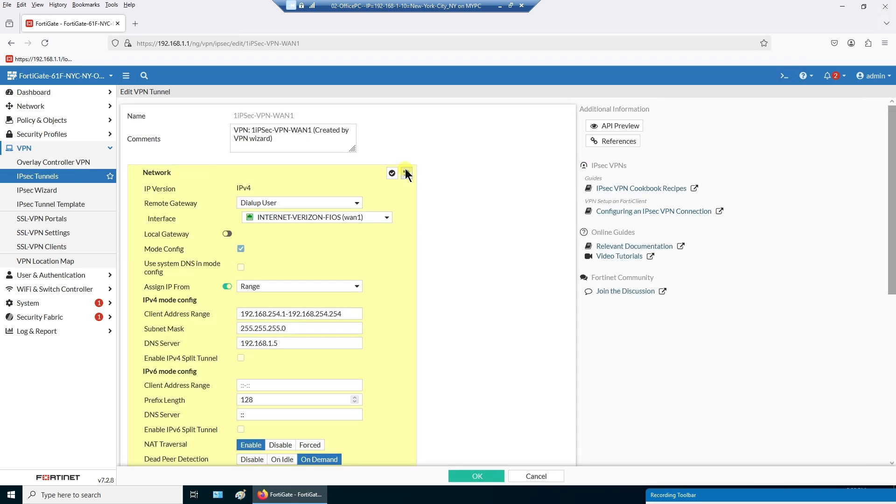
{"action": "scroll", "coordinate": [400, 274], "scroll_direction": "down", "scroll_amount": 5}
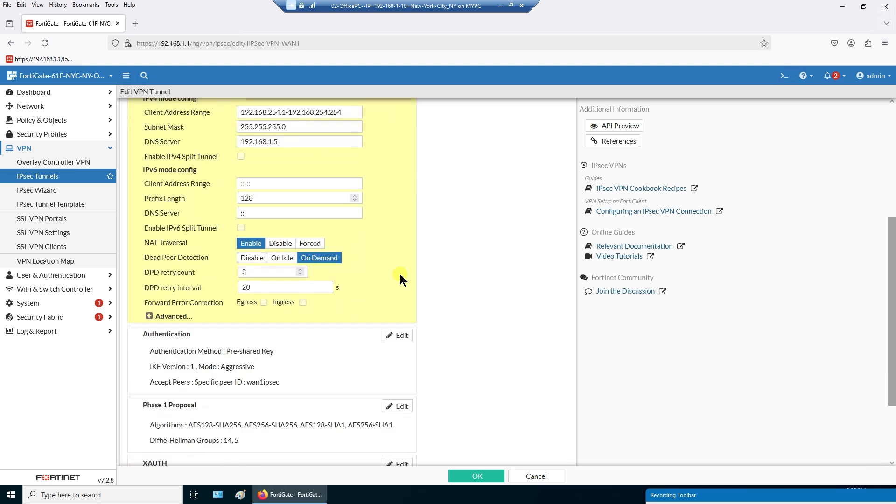
{"action": "scroll", "coordinate": [399, 274], "scroll_direction": "up", "scroll_amount": 3}
{"action": "left_click_drag", "start_coordinate": [348, 216], "coordinate": [198, 217]}
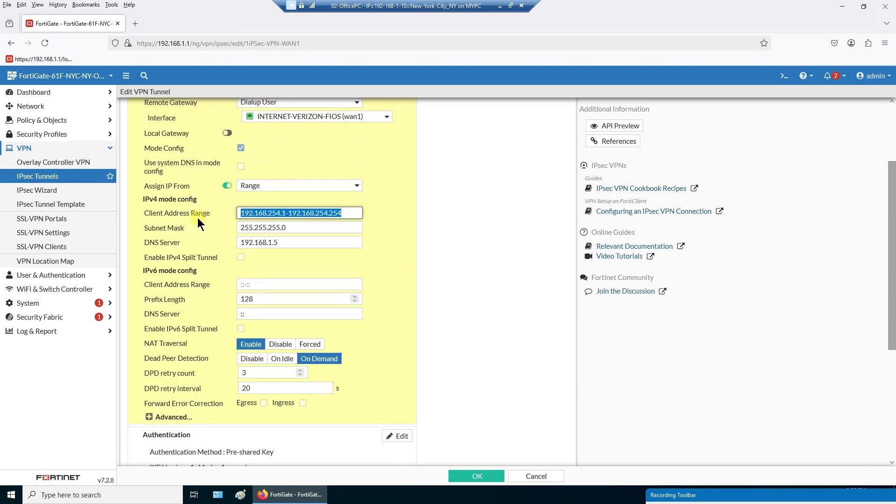
{"action": "left_click", "coordinate": [422, 228]}
{"action": "left_click_drag", "start_coordinate": [310, 224], "coordinate": [176, 229]}
{"action": "left_click", "coordinate": [396, 254]}
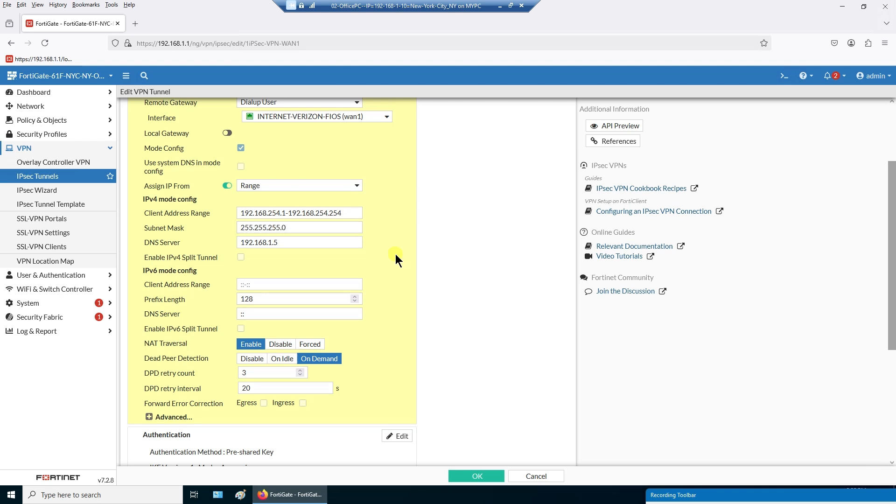
{"action": "left_click_drag", "start_coordinate": [298, 243], "coordinate": [214, 243]}
{"action": "left_click", "coordinate": [405, 268]}
{"action": "scroll", "coordinate": [418, 309], "scroll_direction": "down", "scroll_amount": 3}
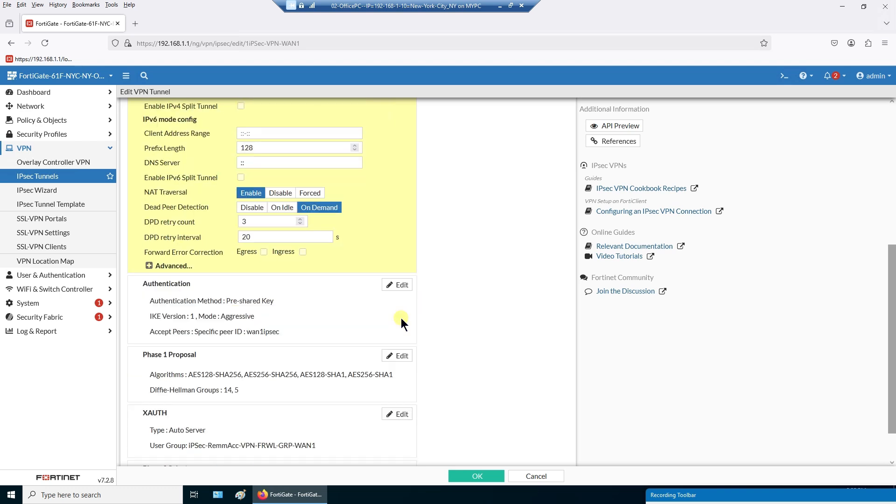
{"action": "left_click", "coordinate": [152, 265]}
{"action": "scroll", "coordinate": [400, 301], "scroll_direction": "down", "scroll_amount": 3}
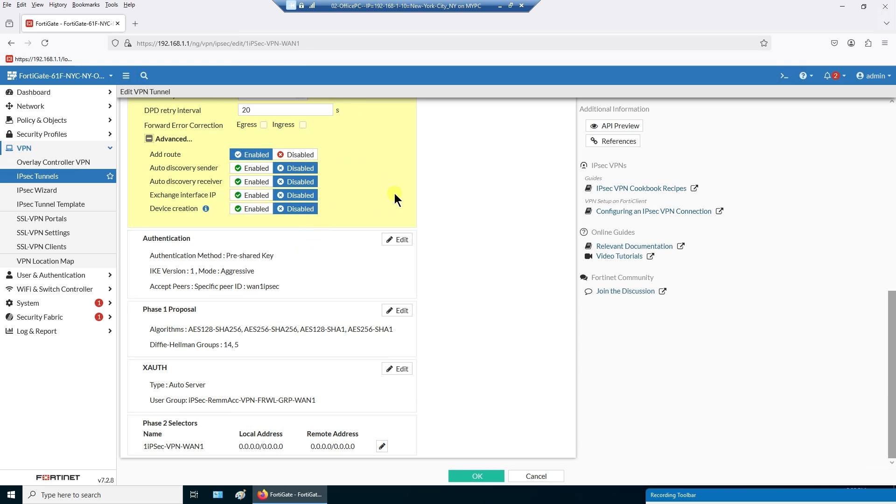
- Review authentication, keeping Pre-shared Key as the method and noting Peer ID wan1ipsec
{"action": "left_click", "coordinate": [399, 240]}
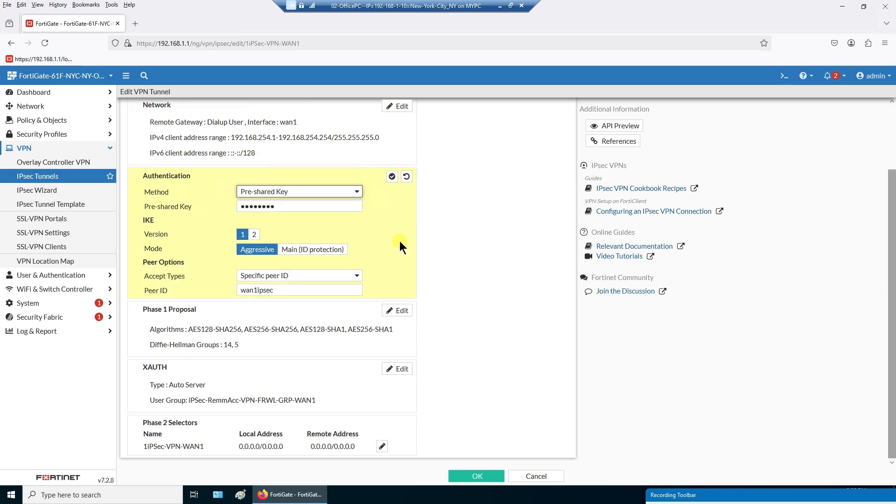
{"action": "left_click", "coordinate": [353, 193]}
{"action": "left_click", "coordinate": [433, 206]}
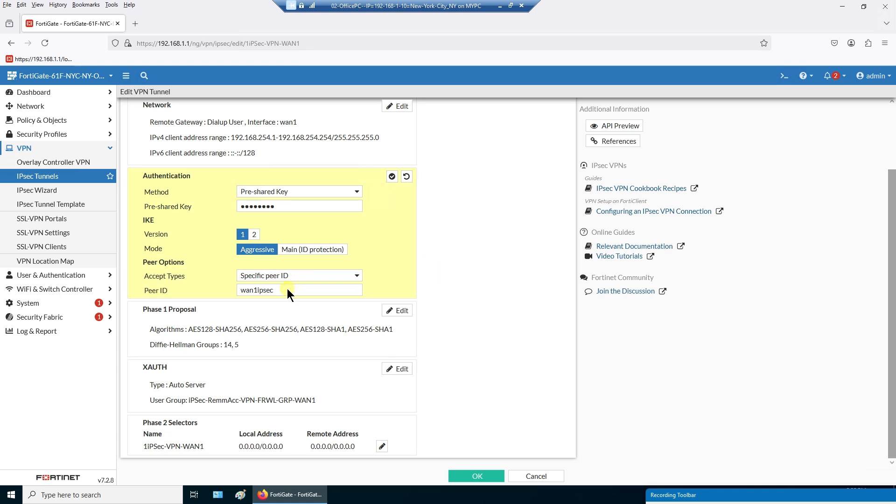
{"action": "left_click_drag", "start_coordinate": [287, 288], "coordinate": [171, 291]}
{"action": "left_click", "coordinate": [326, 293]}
{"action": "left_click_drag", "start_coordinate": [304, 292], "coordinate": [218, 289]}
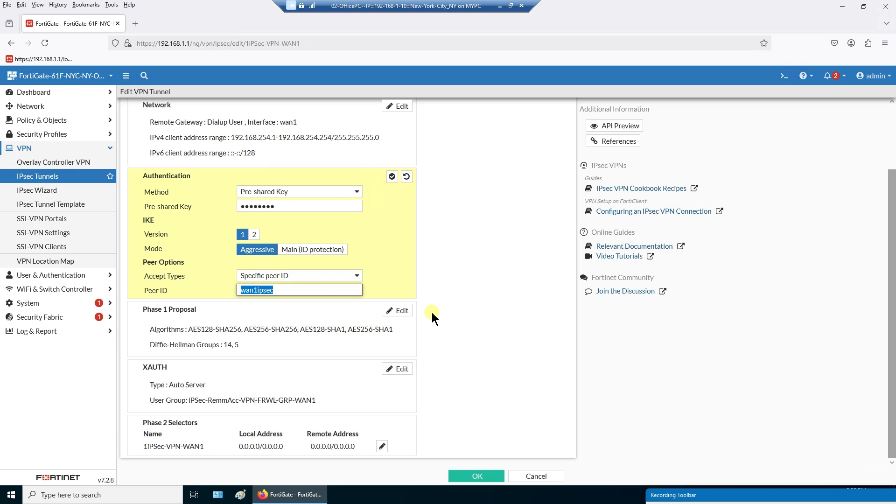
- Inspect Phase 1, XAUTH and Phase 2 settings including advanced proposals, then cancel without saving
{"action": "left_click", "coordinate": [397, 311]}
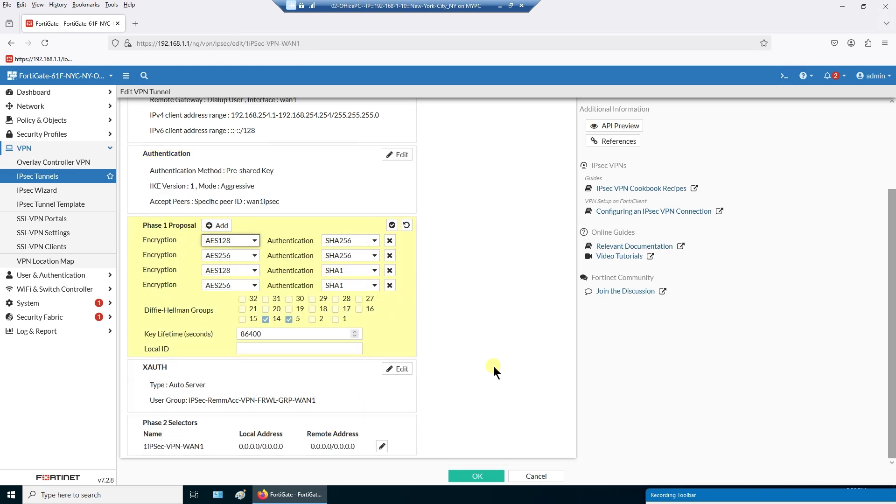
{"action": "left_click", "coordinate": [403, 369]}
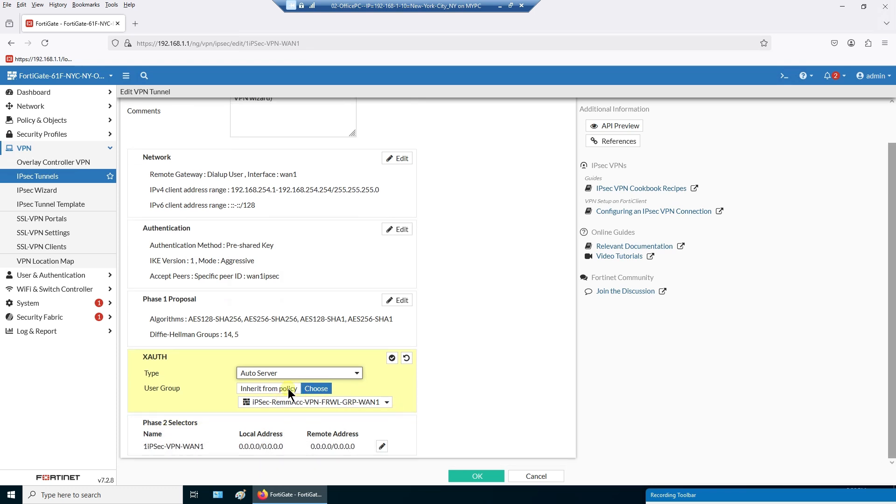
{"action": "left_click", "coordinate": [382, 447]}
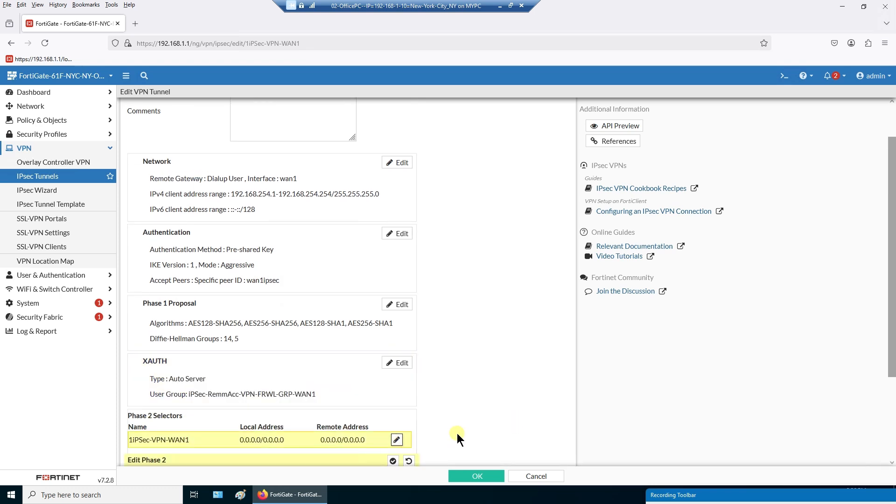
{"action": "left_click_drag", "start_coordinate": [338, 417], "coordinate": [267, 417]}
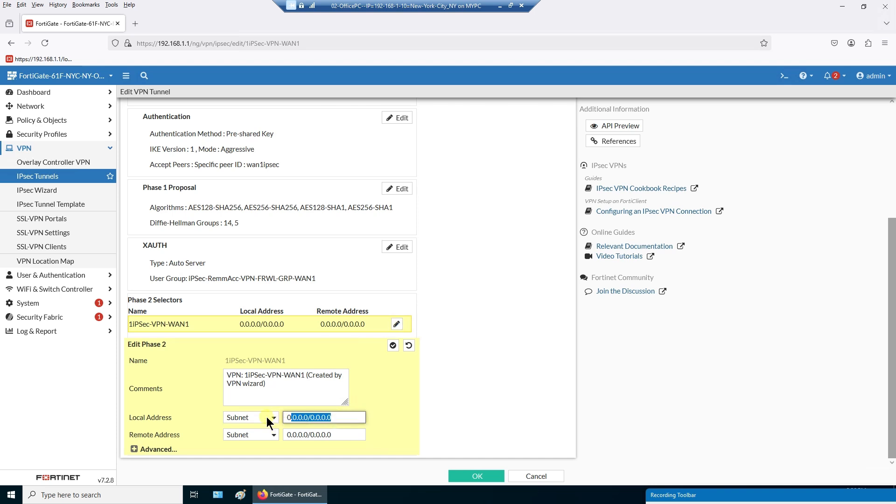
{"action": "left_click", "coordinate": [134, 449]}
{"action": "scroll", "coordinate": [368, 393], "scroll_direction": "down", "scroll_amount": 5}
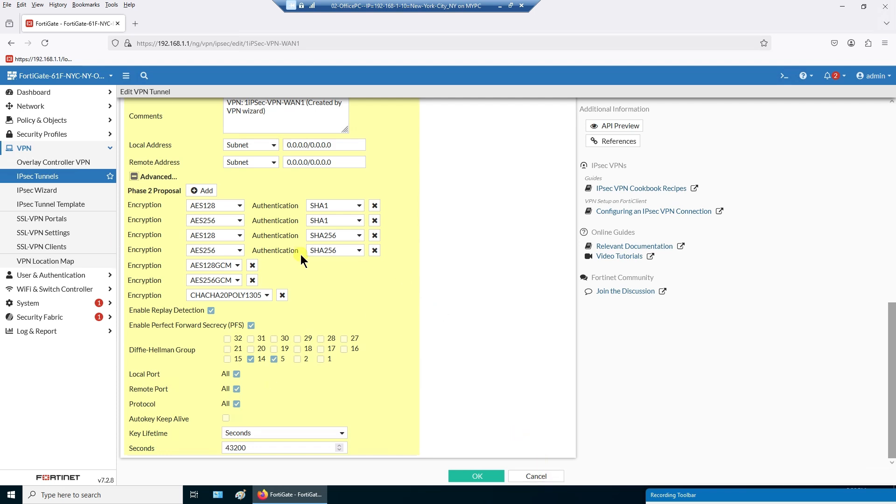
{"action": "left_click", "coordinate": [537, 476]}
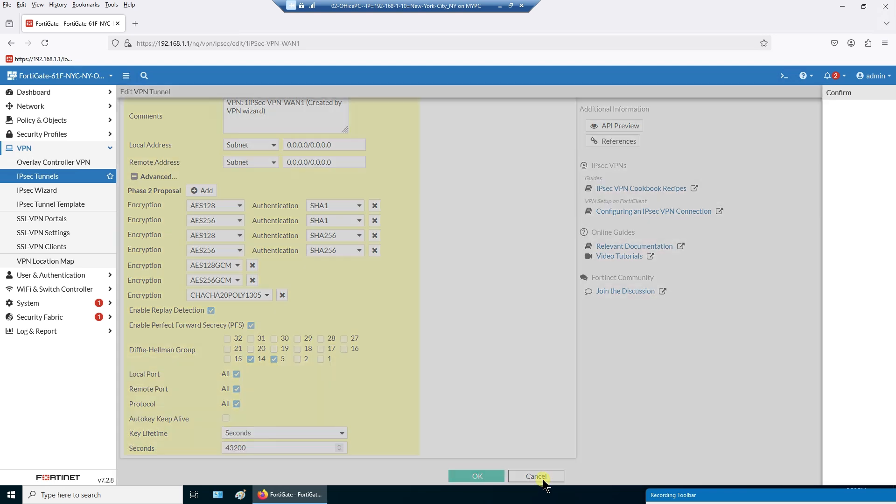
- Discard the pending changes and check the 1iPSec-VPN-WAN1 tunnel's Peer ID, wan1ipsec
{"action": "left_click", "coordinate": [739, 475]}
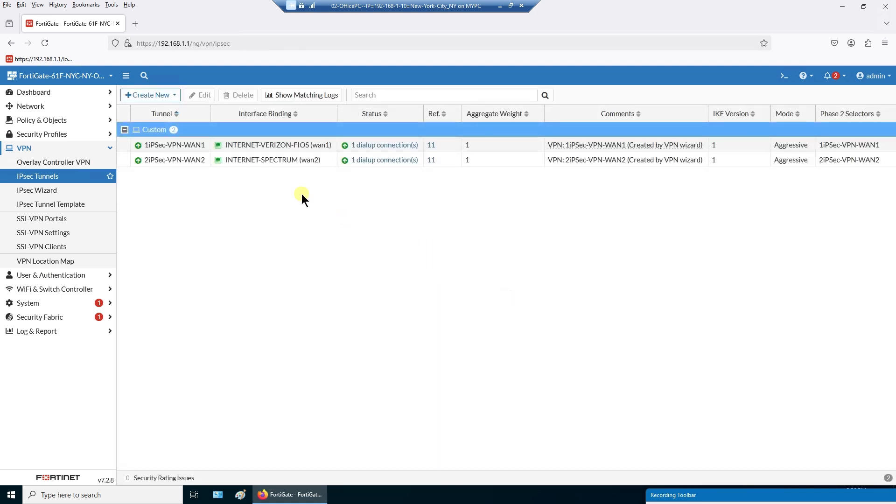
{"action": "left_click", "coordinate": [188, 145]}
{"action": "double_click", "coordinate": [188, 145]}
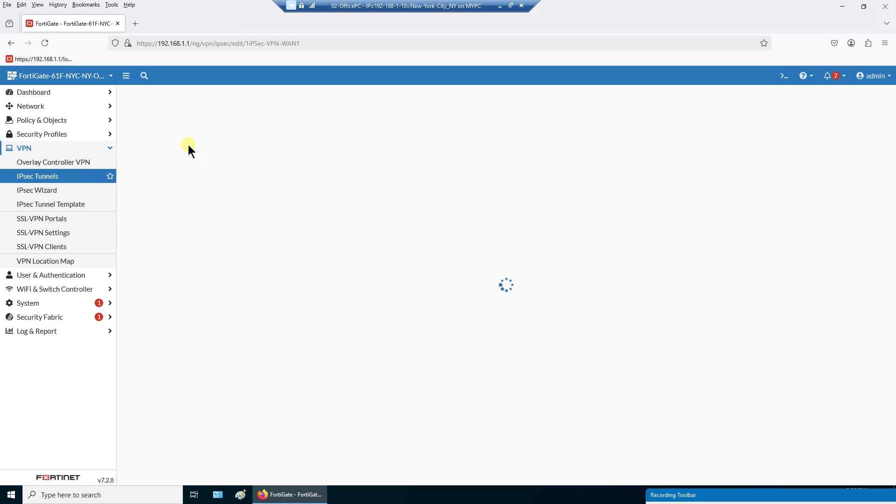
{"action": "left_click_drag", "start_coordinate": [288, 285], "coordinate": [221, 285]}
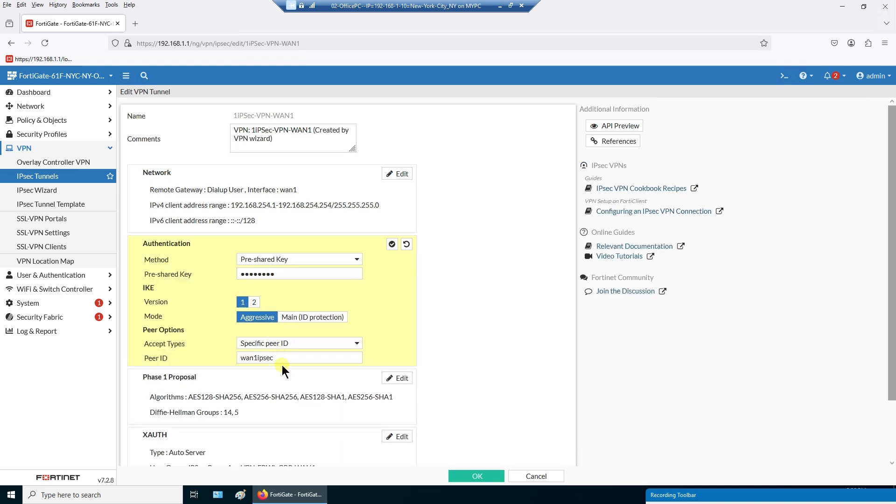
{"action": "left_click_drag", "start_coordinate": [281, 360], "coordinate": [237, 360]}
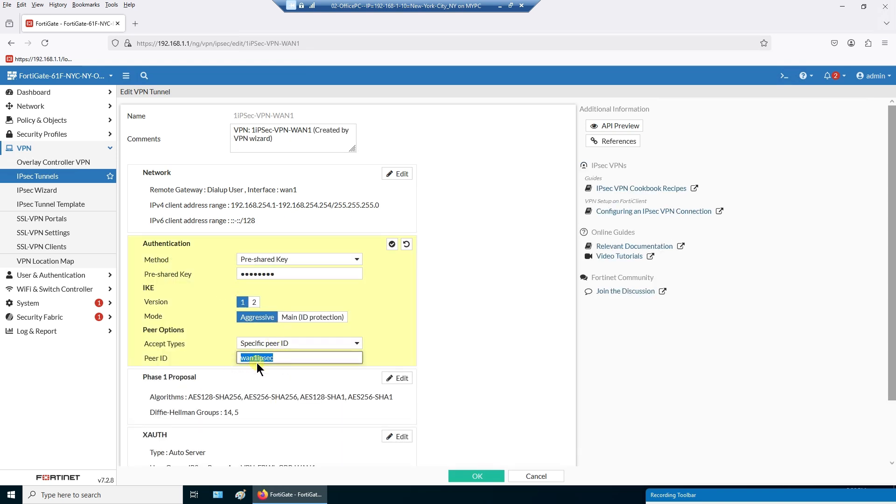
{"action": "left_click", "coordinate": [296, 117]}
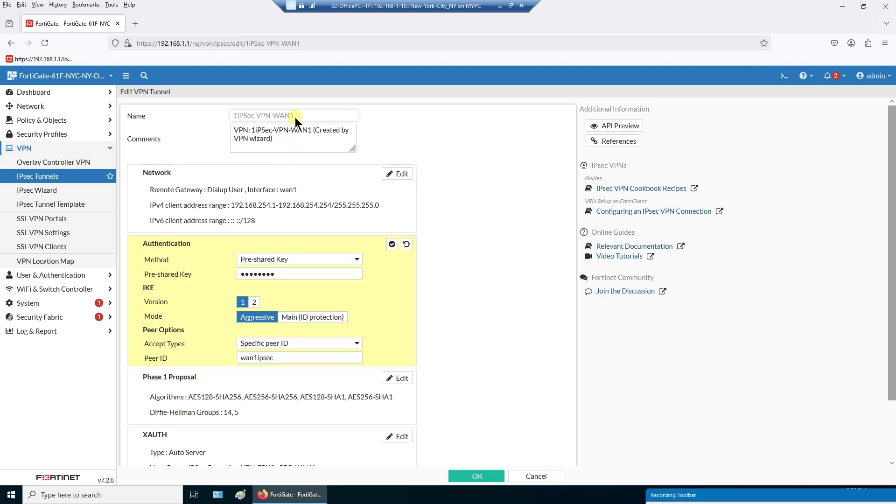
{"action": "left_click", "coordinate": [80, 173]}
- Check the 2iPSec-VPN-WAN2 tunnel's Peer ID, wan2ipsec, and close it without saving
{"action": "double_click", "coordinate": [194, 160]}
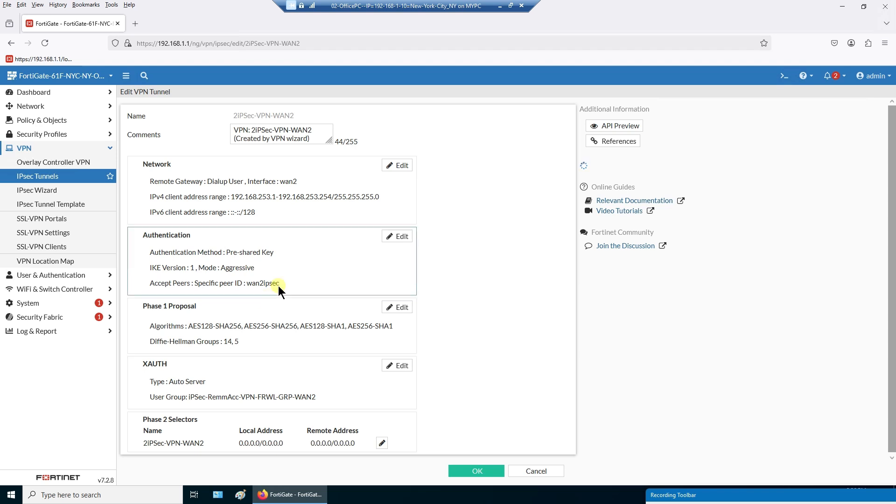
{"action": "left_click_drag", "start_coordinate": [282, 285], "coordinate": [245, 286]}
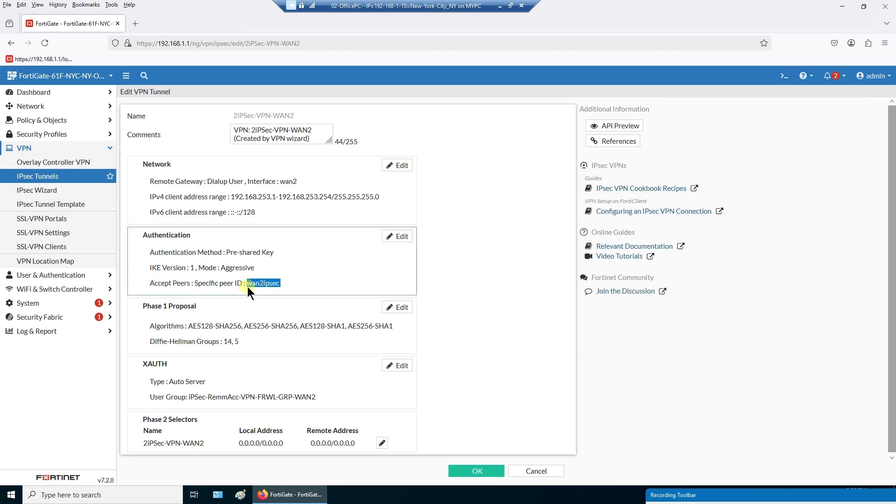
{"action": "left_click", "coordinate": [247, 287]}
{"action": "left_click_drag", "start_coordinate": [300, 116], "coordinate": [256, 116]}
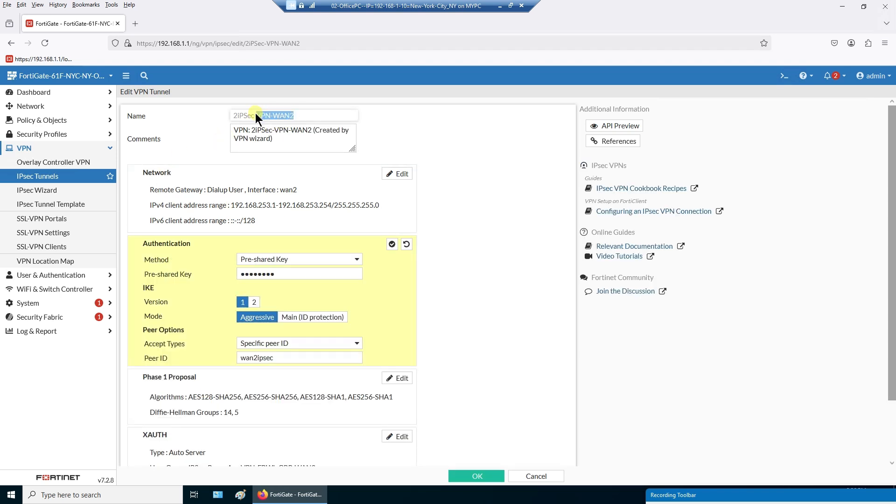
{"action": "scroll", "coordinate": [424, 353], "scroll_direction": "down", "scroll_amount": 3}
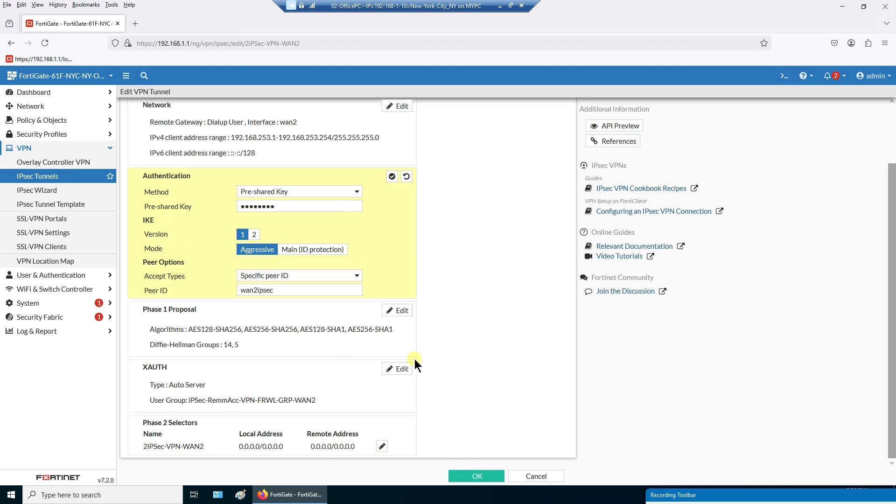
{"action": "left_click", "coordinate": [536, 477]}
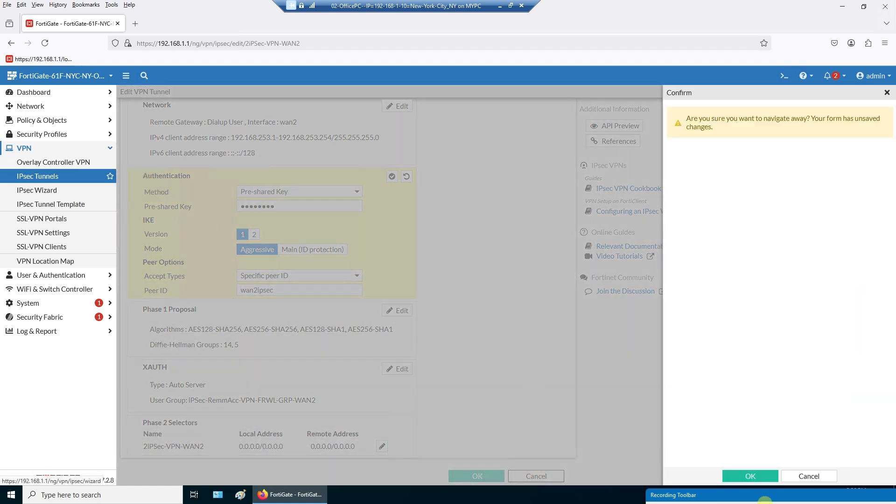
{"action": "left_click", "coordinate": [747, 476]}
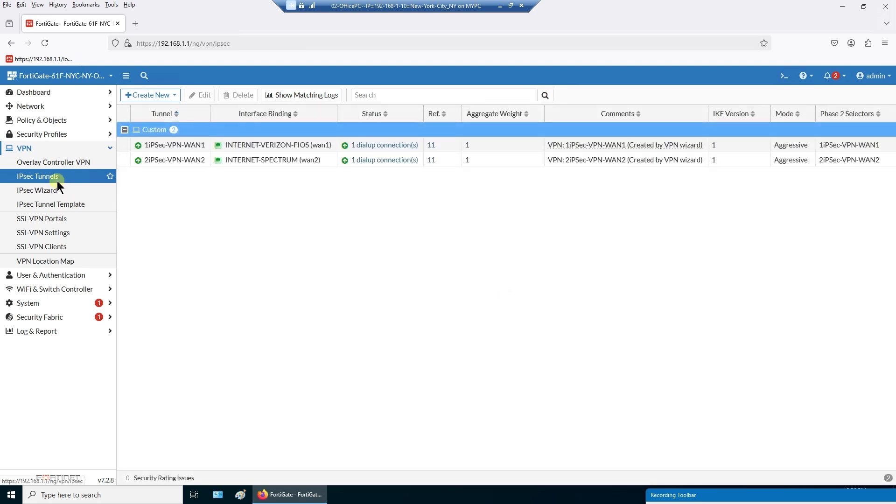
- Open the IPsec VPN Creation Wizard and expand the User & Authentication menu
{"action": "left_click", "coordinate": [55, 189]}
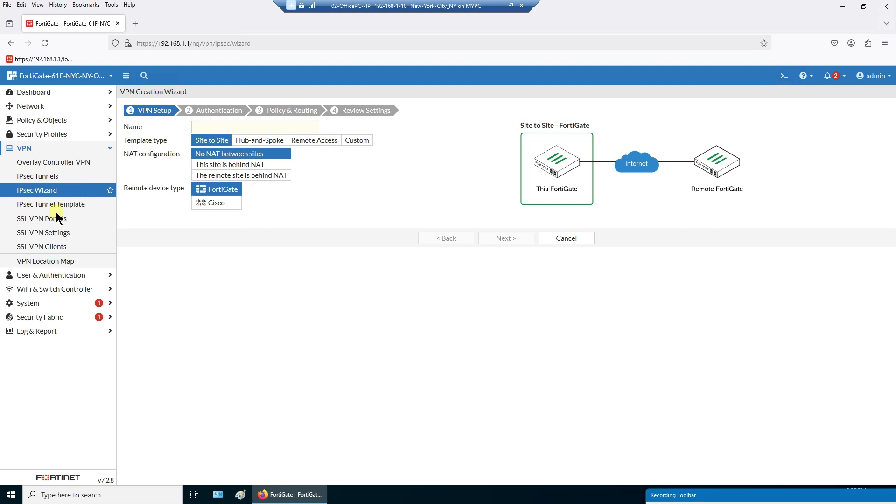
{"action": "left_click", "coordinate": [59, 278]}
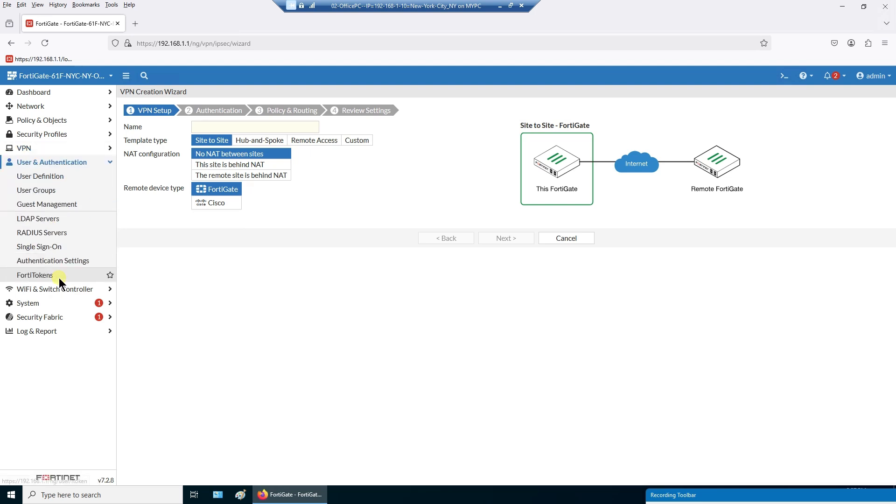
- Review the local users and the WAN1/WAN2 user groups, then open System Settings
{"action": "left_click", "coordinate": [63, 176]}
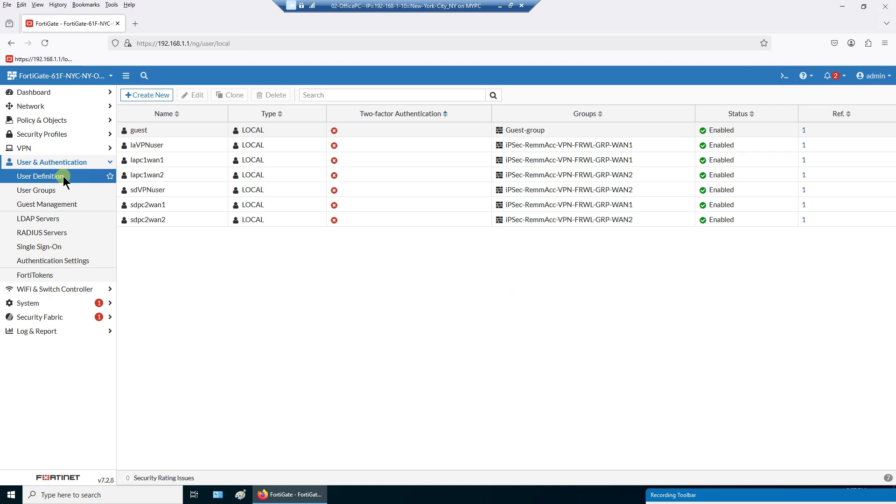
{"action": "left_click", "coordinate": [58, 193]}
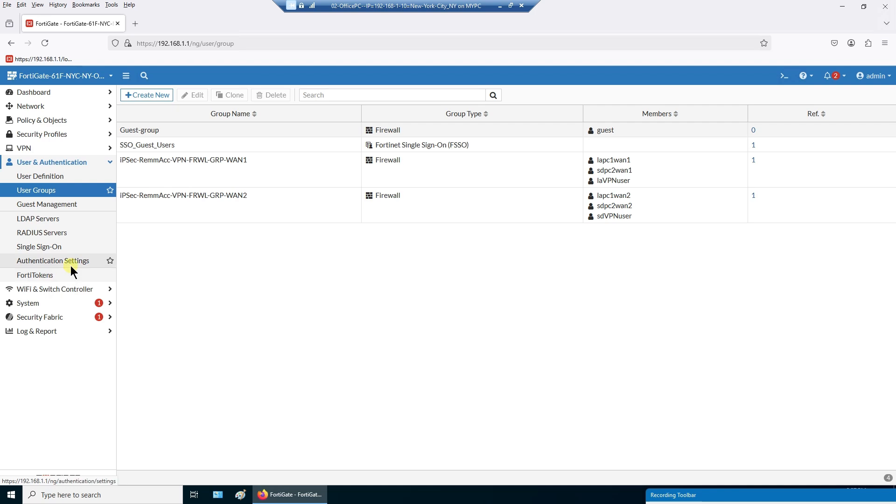
{"action": "left_click", "coordinate": [49, 303]}
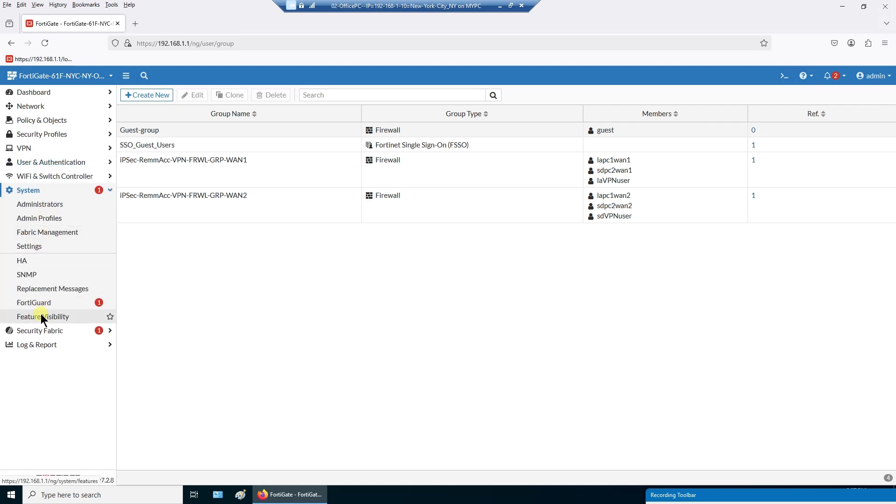
{"action": "left_click", "coordinate": [35, 248]}
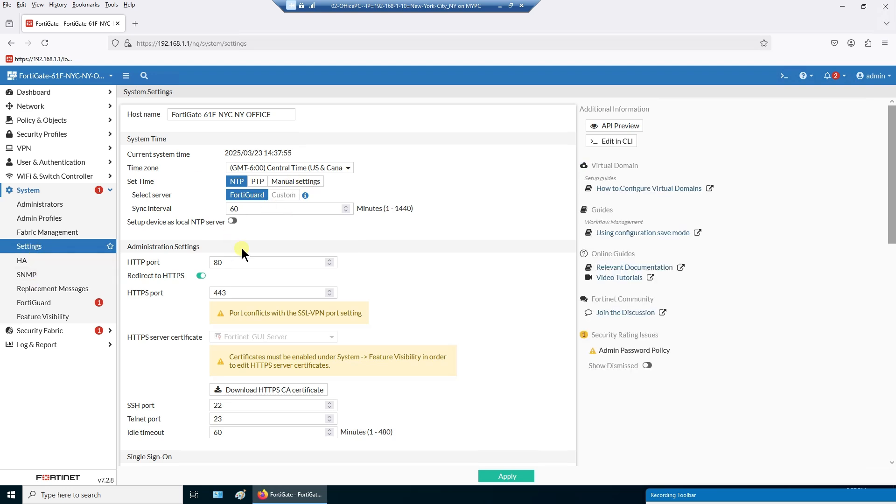
- View the Local Traffic and Forward Traffic logs under Log & Report
{"action": "scroll", "coordinate": [158, 346], "scroll_direction": "down", "scroll_amount": 10}
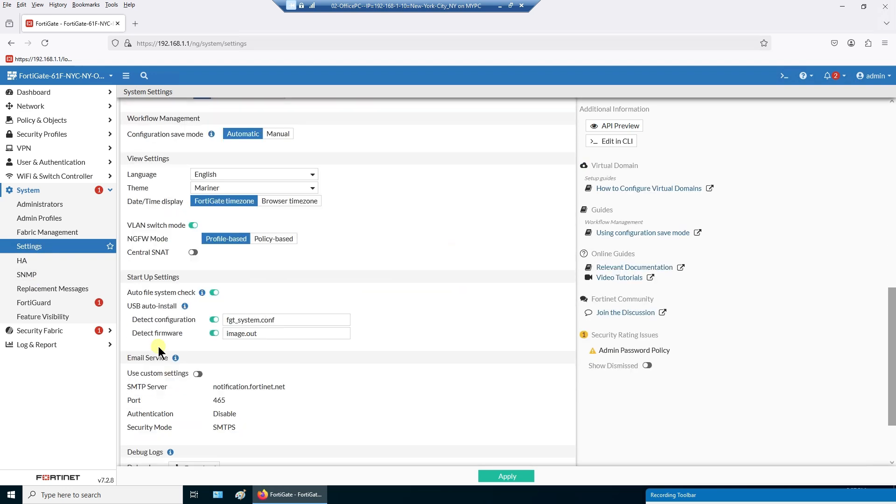
{"action": "scroll", "coordinate": [158, 346], "scroll_direction": "down", "scroll_amount": 3}
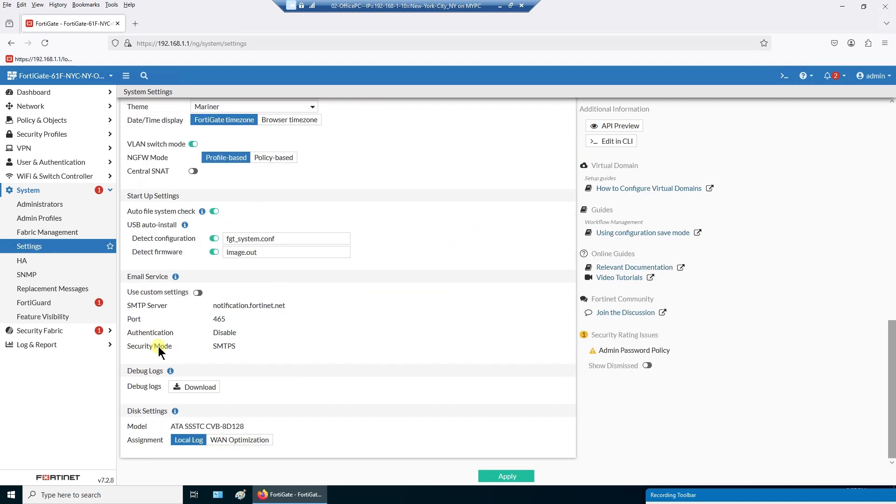
{"action": "left_click", "coordinate": [53, 320]}
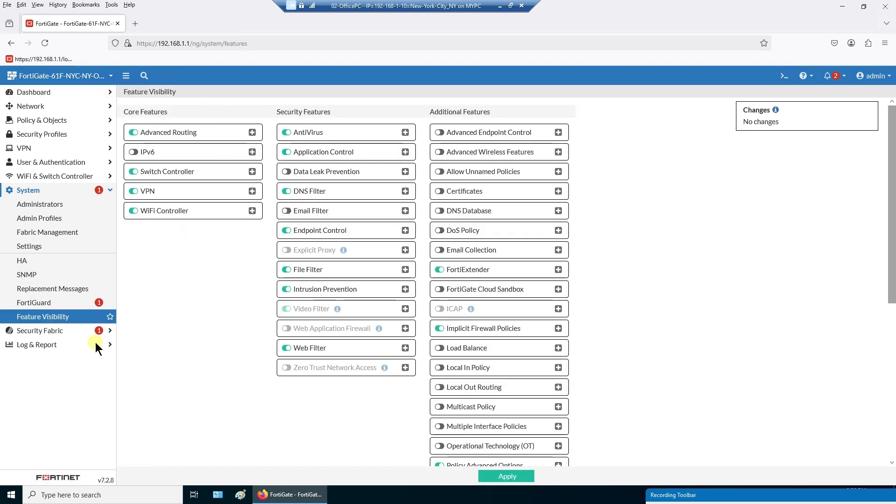
{"action": "left_click", "coordinate": [53, 331]}
{"action": "left_click", "coordinate": [48, 316]}
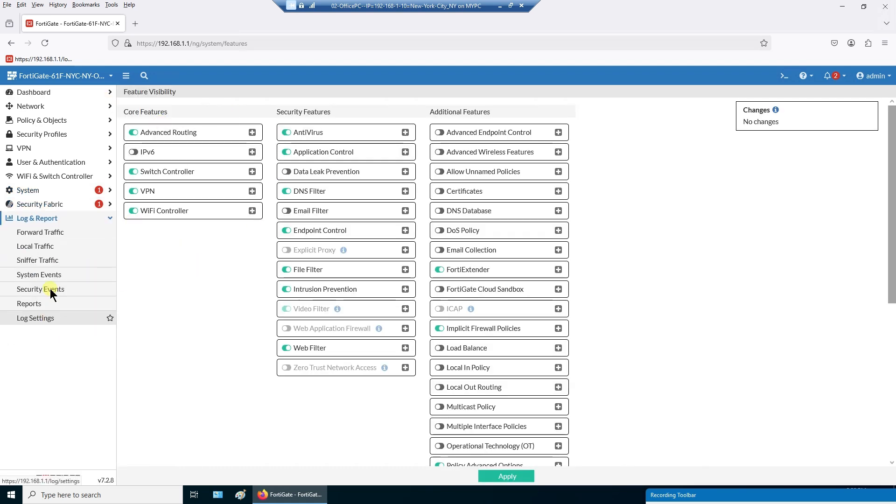
{"action": "left_click", "coordinate": [41, 232]}
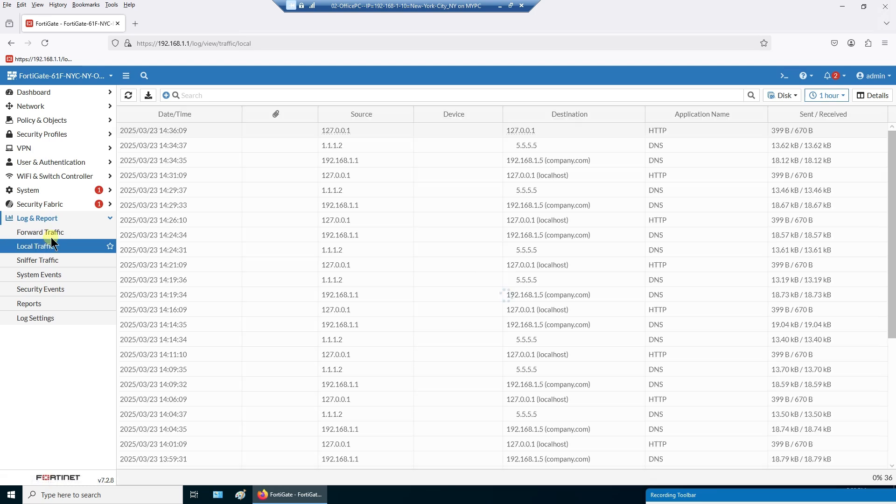
{"action": "left_click", "coordinate": [50, 232]}
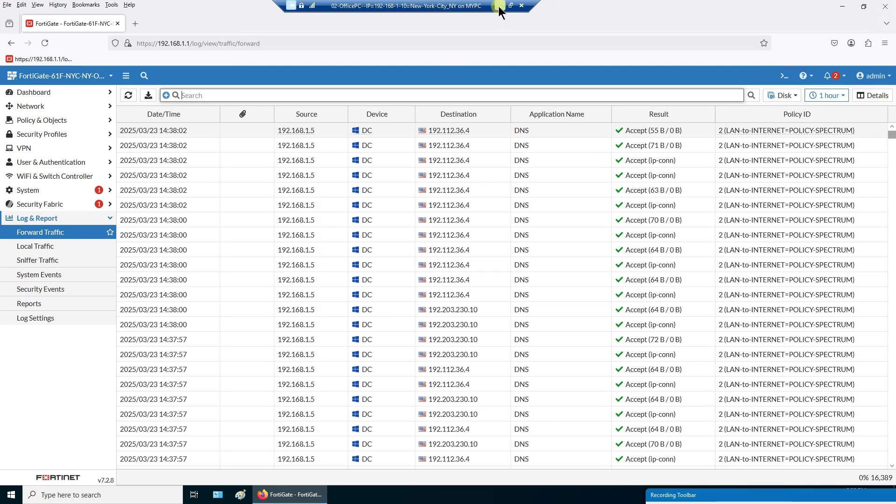
- Minimize Firefox and the office PC VM window to bring up the Word video plan
{"action": "left_click", "coordinate": [843, 7]}
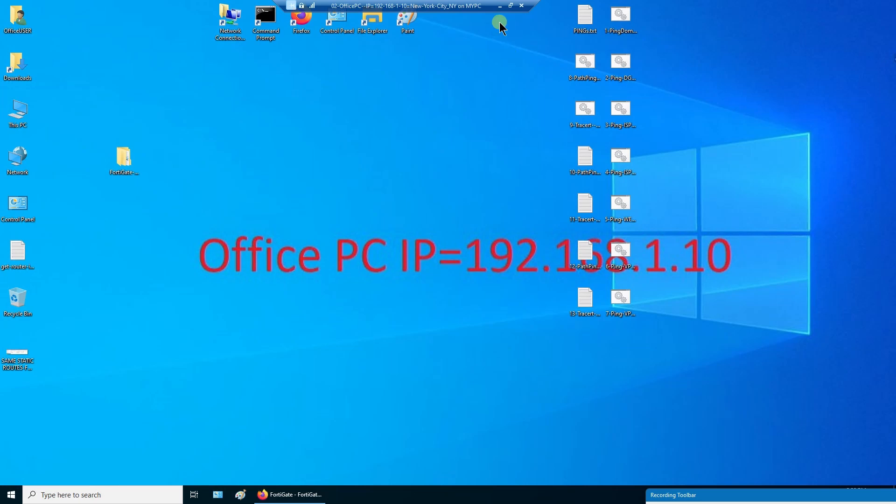
{"action": "left_click", "coordinate": [511, 6]}
{"action": "left_click", "coordinate": [507, 493]}
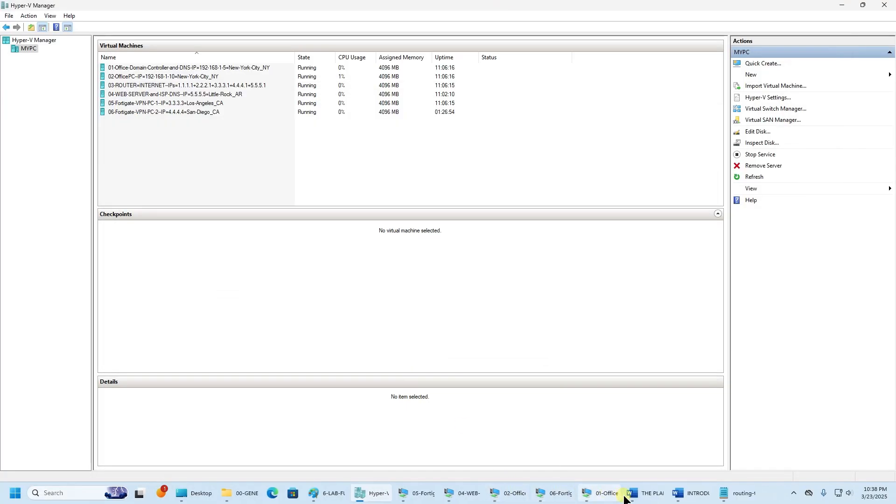
{"action": "left_click", "coordinate": [645, 494]}
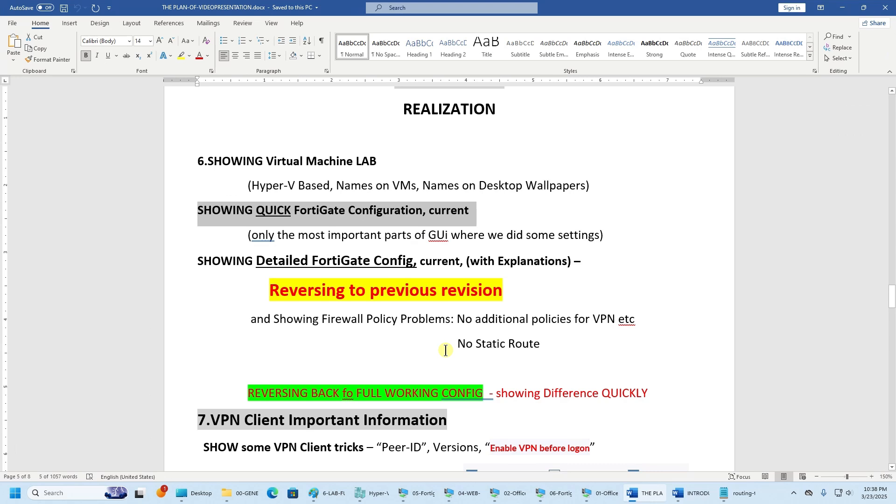
- Highlight the firewall policy lines and the section 7 VPN Client Important Information heading
{"action": "scroll", "coordinate": [446, 352], "scroll_direction": "down", "scroll_amount": 3}
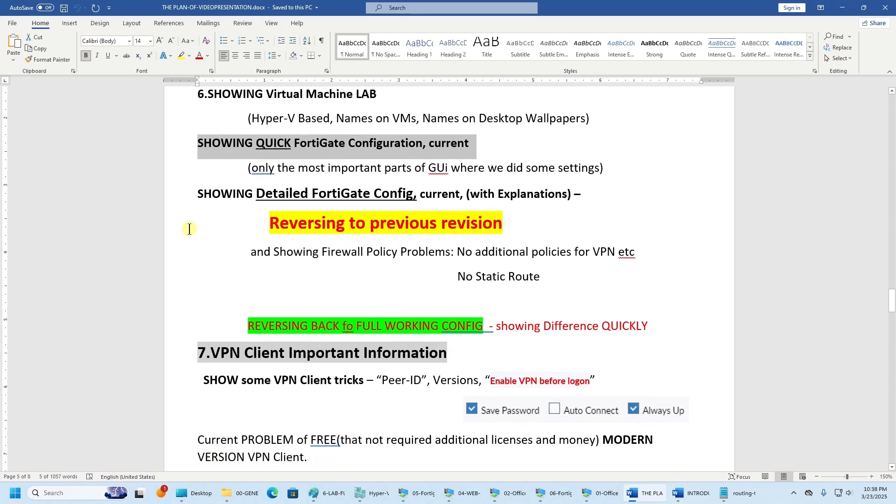
{"action": "left_click", "coordinate": [173, 228]}
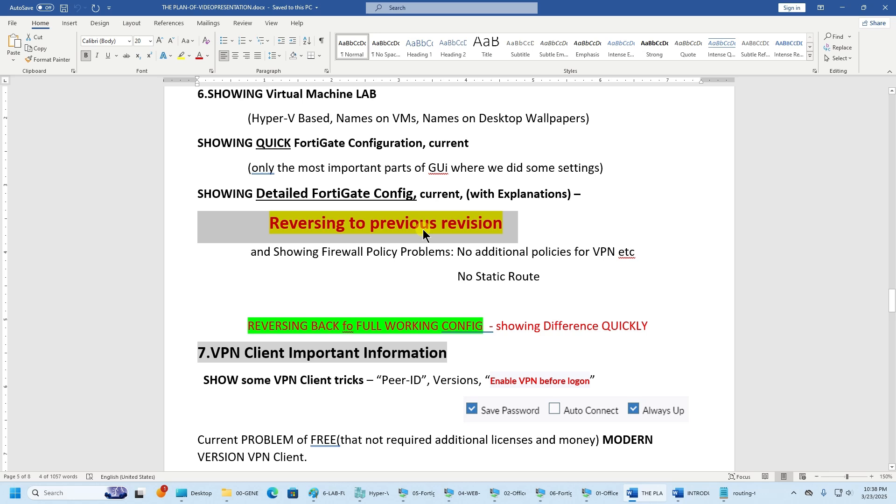
{"action": "left_click_drag", "start_coordinate": [238, 228], "coordinate": [559, 277]}
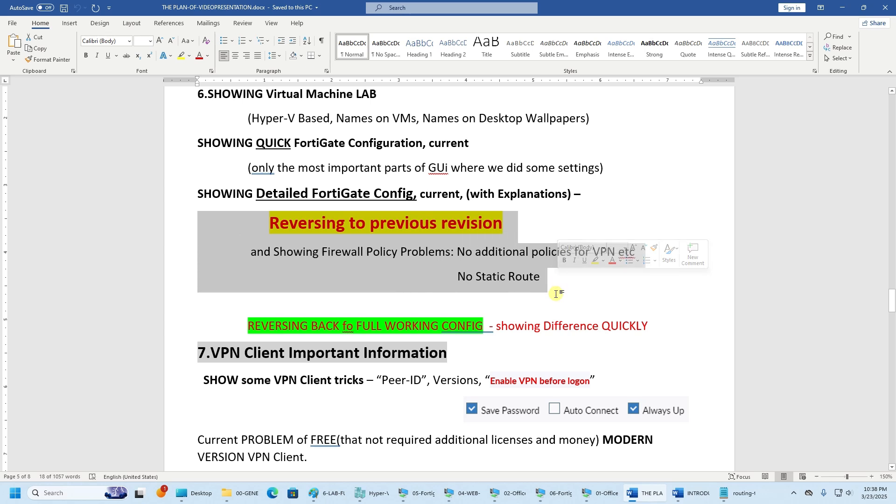
{"action": "scroll", "coordinate": [556, 294], "scroll_direction": "down", "scroll_amount": 5}
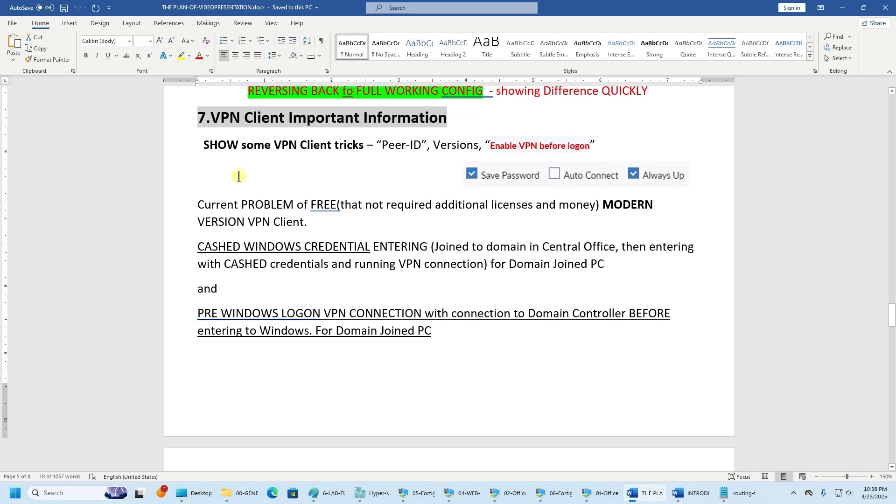
{"action": "left_click", "coordinate": [123, 131]}
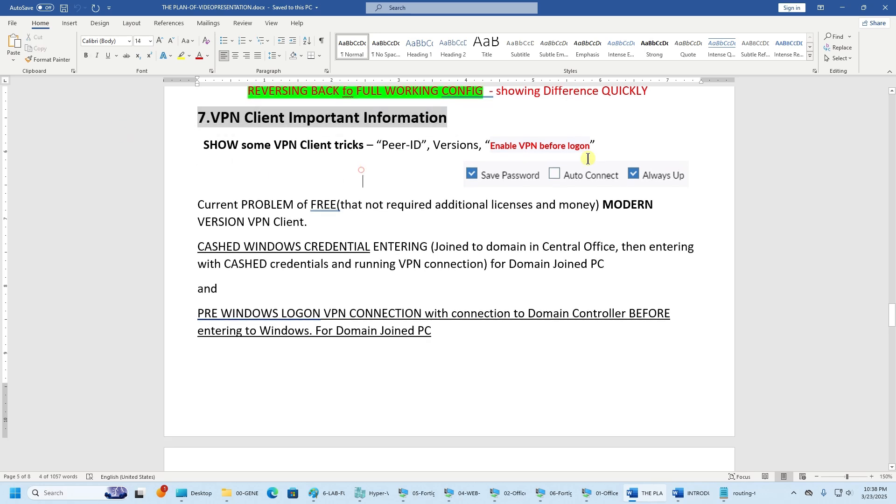
{"action": "left_click_drag", "start_coordinate": [361, 174], "coordinate": [30, 118]}
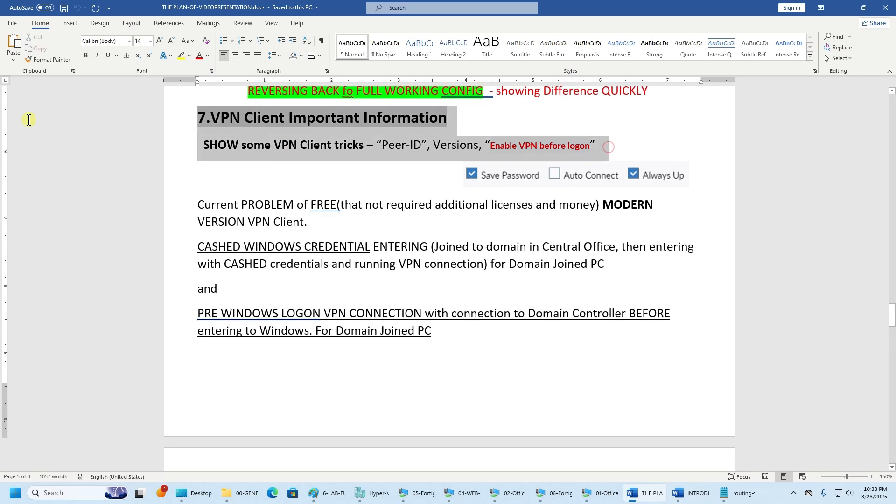
{"action": "left_click", "coordinate": [202, 180]}
{"action": "mouse_move", "coordinate": [560, 499]}
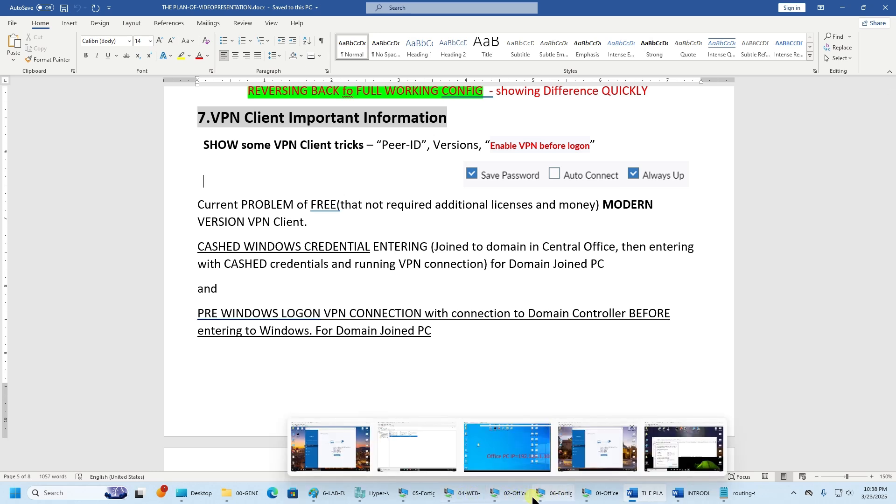
- On the San Diego VPN PC, confirm FortiClient version 6.0.10.0297, then view its Settings
{"action": "left_click", "coordinate": [559, 498]}
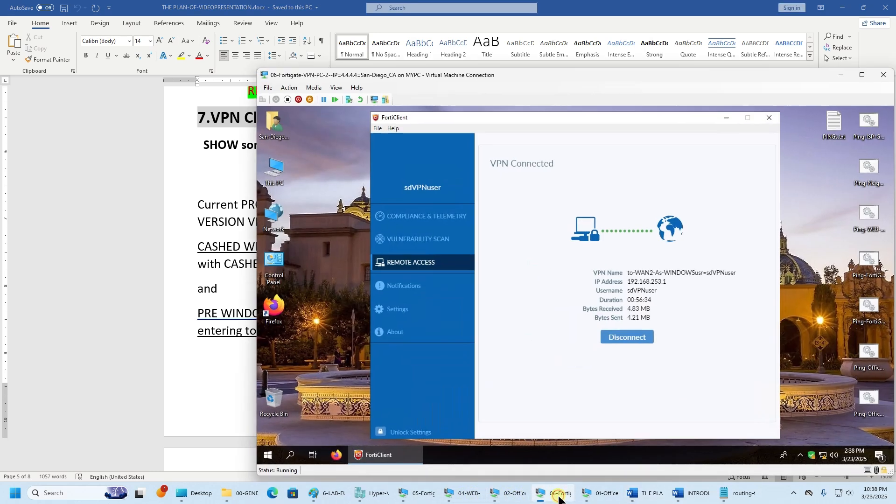
{"action": "left_click", "coordinate": [405, 336]}
{"action": "left_click_drag", "start_coordinate": [554, 166], "coordinate": [509, 168]}
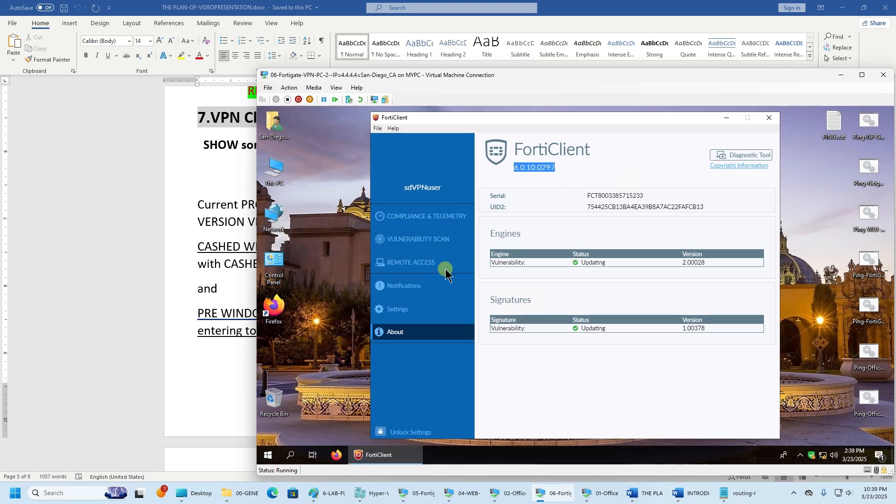
{"action": "left_click", "coordinate": [397, 309]}
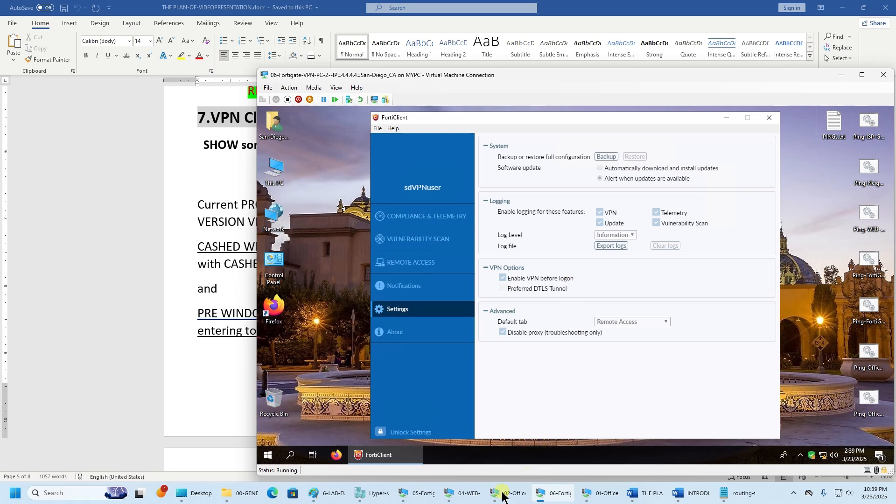
- On the web server VM, minimize DNS Manager and launch FortiClient VPN
{"action": "left_click", "coordinate": [467, 494]}
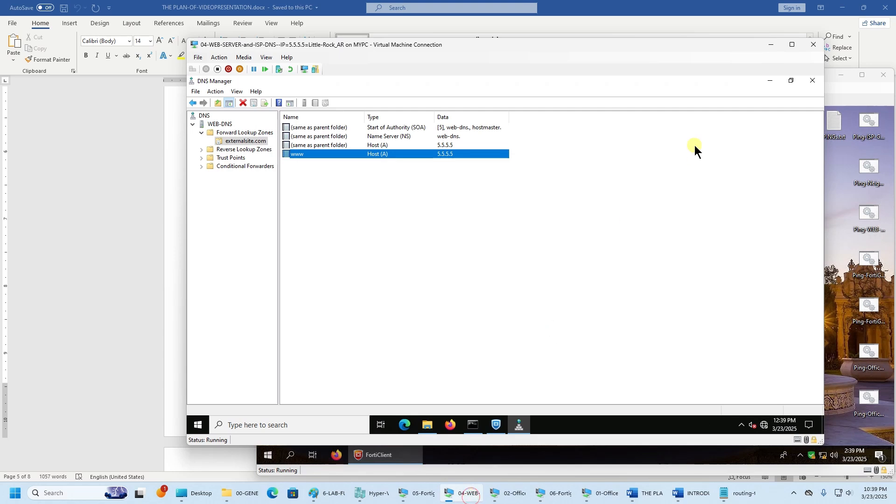
{"action": "left_click", "coordinate": [769, 81]}
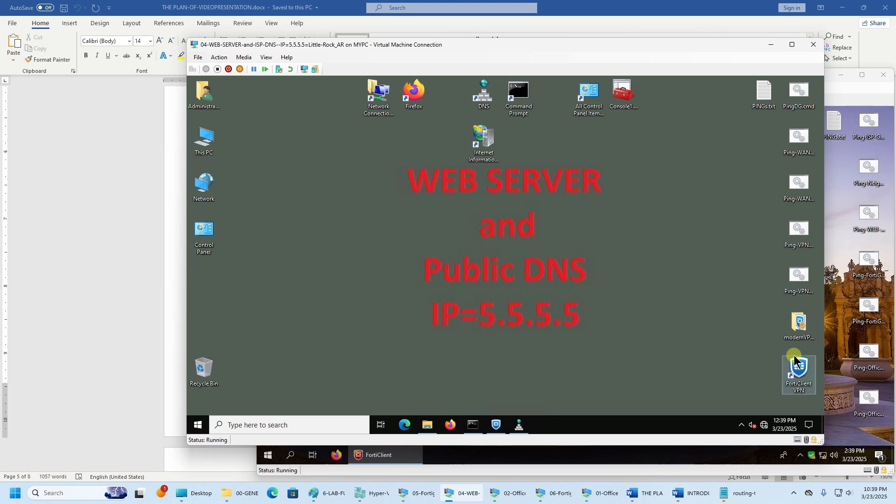
{"action": "left_click", "coordinate": [743, 363]}
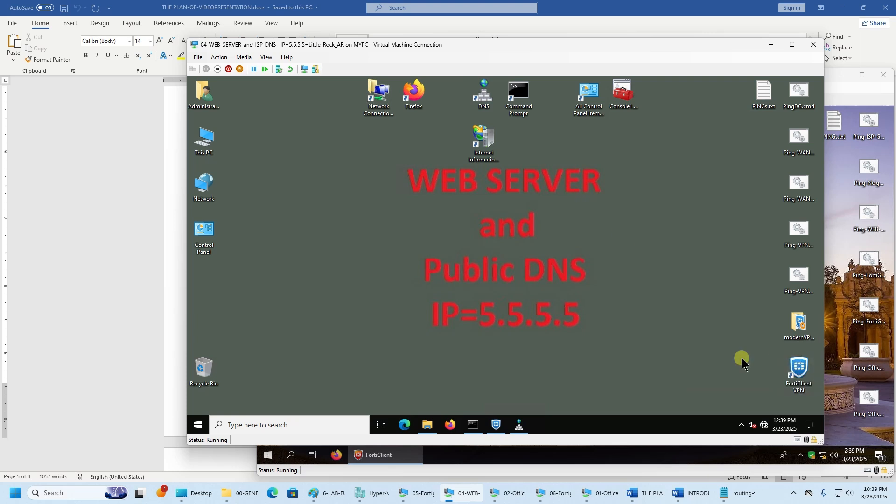
{"action": "double_click", "coordinate": [804, 366]}
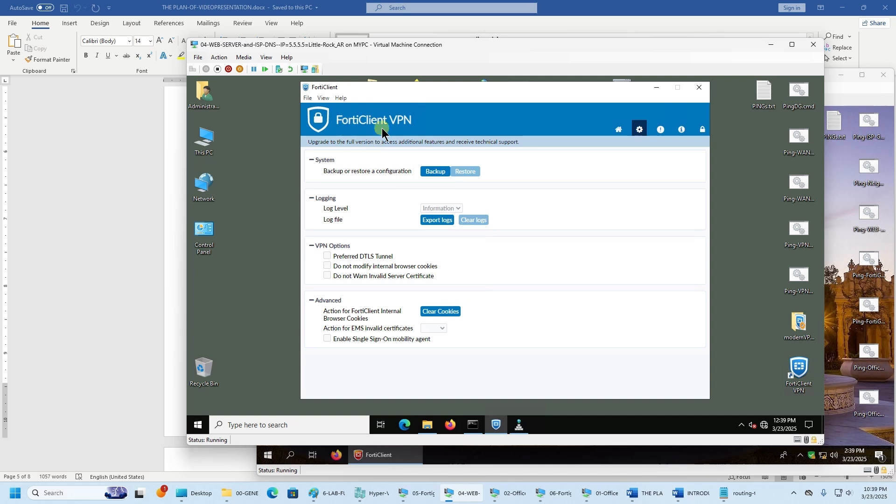
- Check FortiClient VPN's version and settings, then reposition the VM window and minimize Word
{"action": "left_click", "coordinate": [682, 130]}
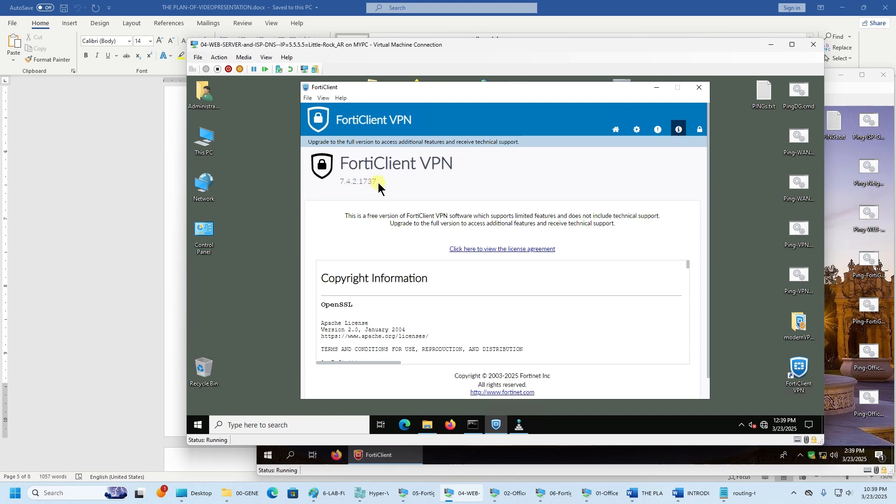
{"action": "left_click", "coordinate": [638, 129]}
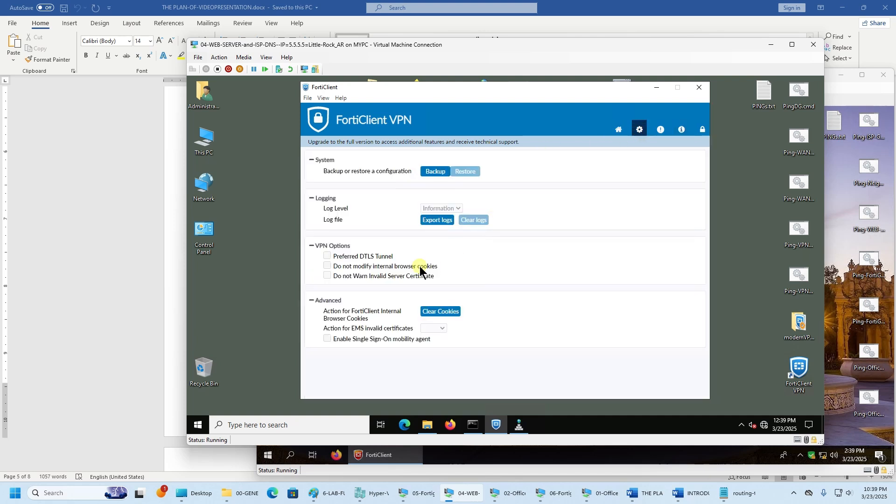
{"action": "left_click_drag", "start_coordinate": [561, 50], "coordinate": [398, 31]}
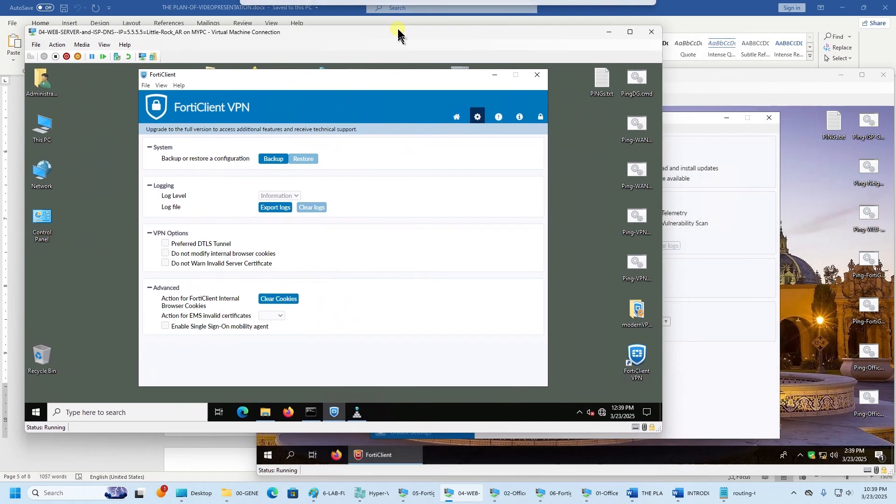
{"action": "left_click", "coordinate": [836, 8]}
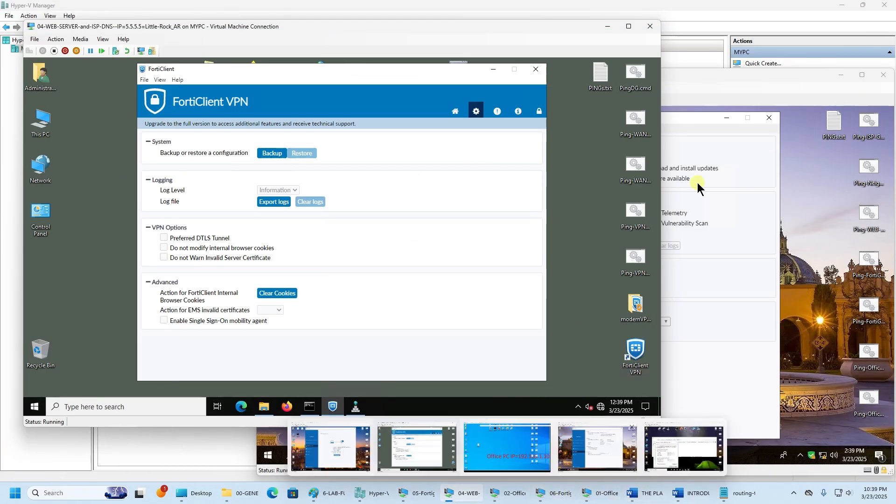
- Arrange the San Diego and web server VM windows side by side, highlighting the upgrade notice
{"action": "left_click", "coordinate": [687, 73]}
{"action": "left_click_drag", "start_coordinate": [509, 79], "coordinate": [596, 54]}
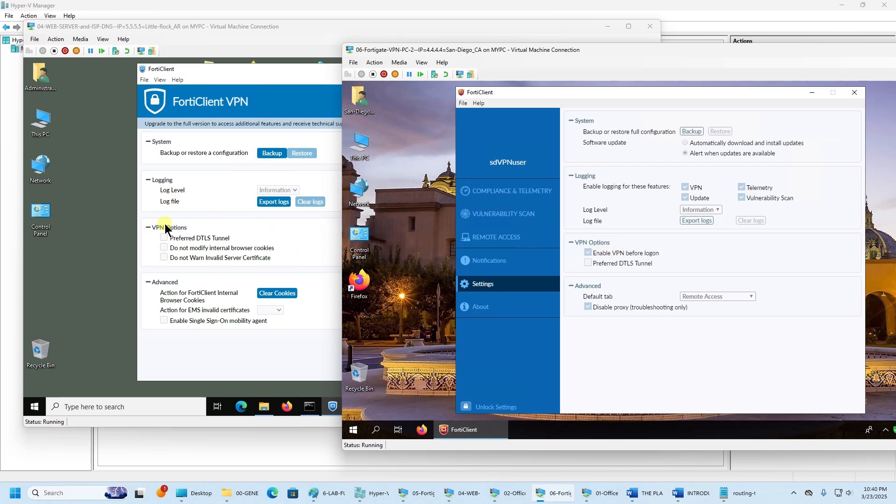
{"action": "left_click", "coordinate": [237, 126]}
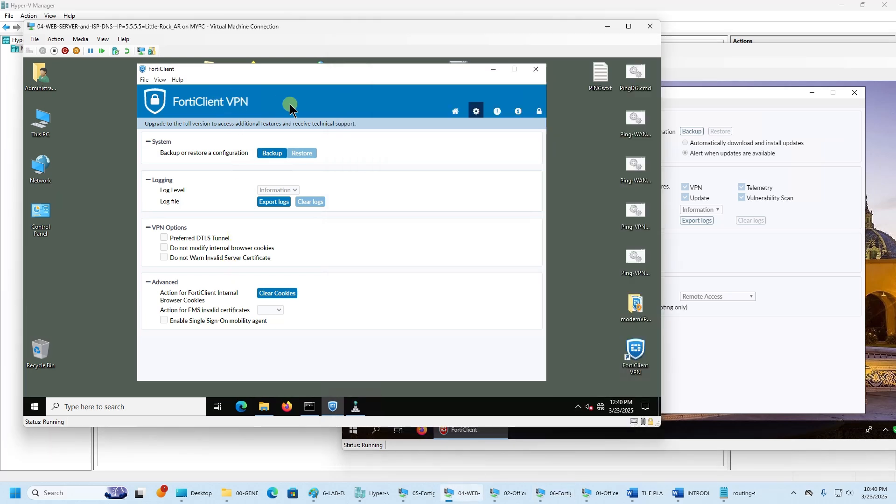
{"action": "left_click_drag", "start_coordinate": [145, 124], "coordinate": [365, 126]}
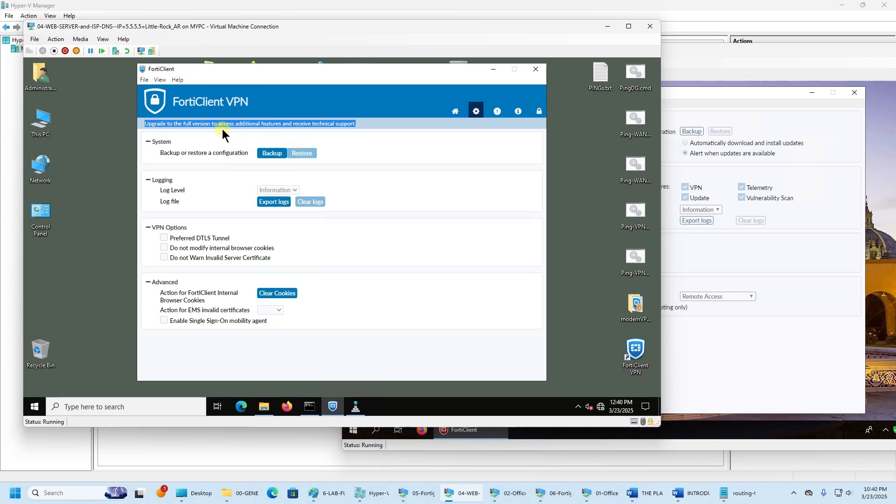
{"action": "left_click", "coordinate": [688, 133]}
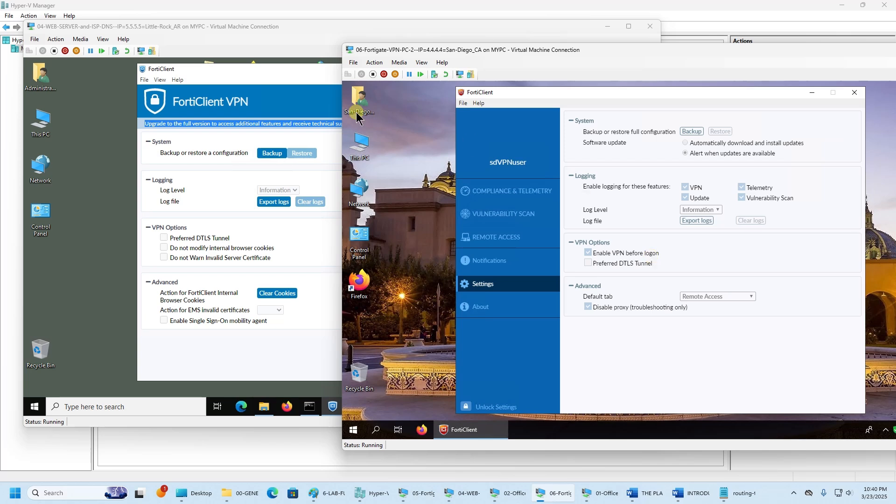
{"action": "left_click", "coordinate": [274, 71]}
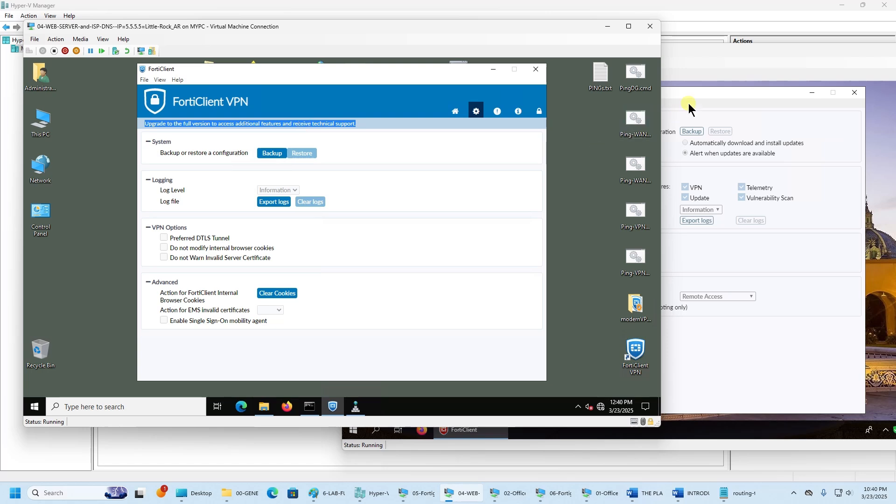
{"action": "left_click", "coordinate": [706, 67]}
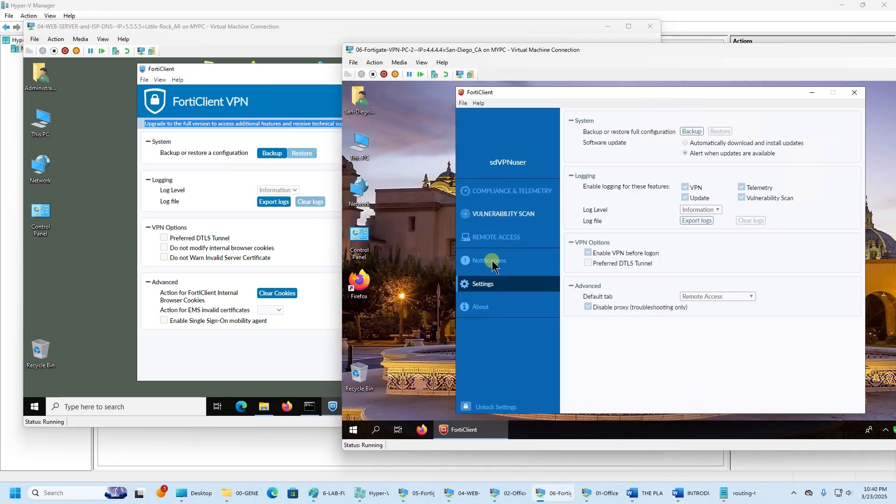
- Show San Diego FortiClient's About page with version 6.0.10.0297 and minimize the Little Rock VM
{"action": "left_click", "coordinate": [481, 307]}
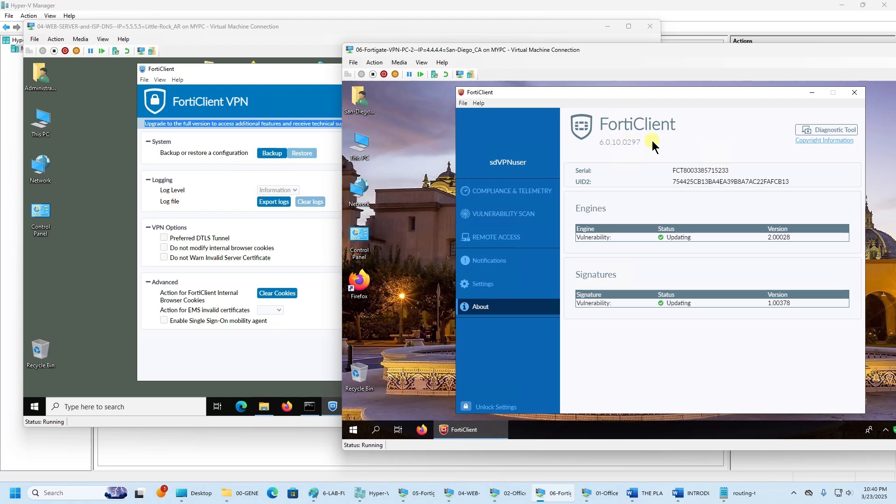
{"action": "left_click_drag", "start_coordinate": [654, 143], "coordinate": [593, 144]}
{"action": "left_click", "coordinate": [289, 74]}
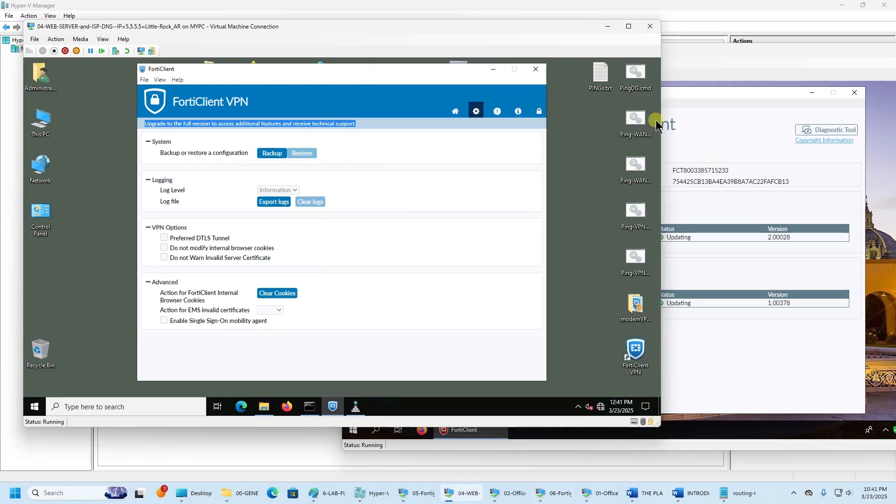
{"action": "left_click", "coordinate": [702, 93]}
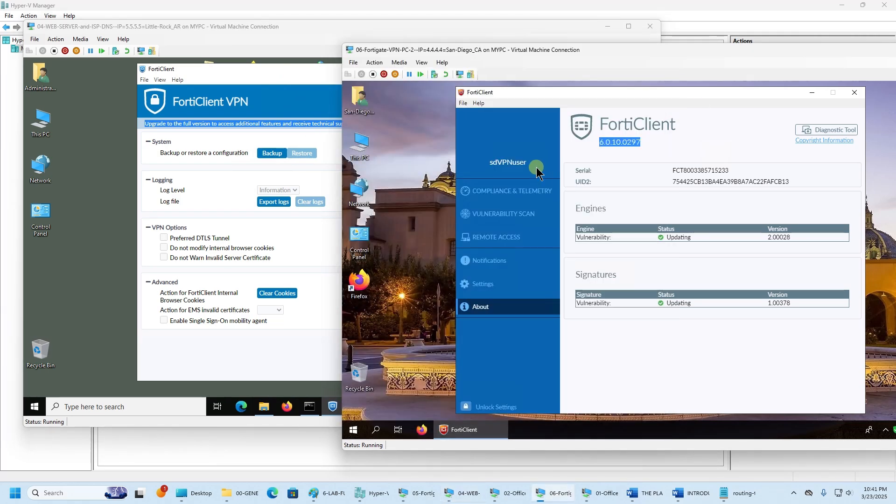
{"action": "left_click", "coordinate": [608, 26]}
{"action": "left_click", "coordinate": [496, 278]}
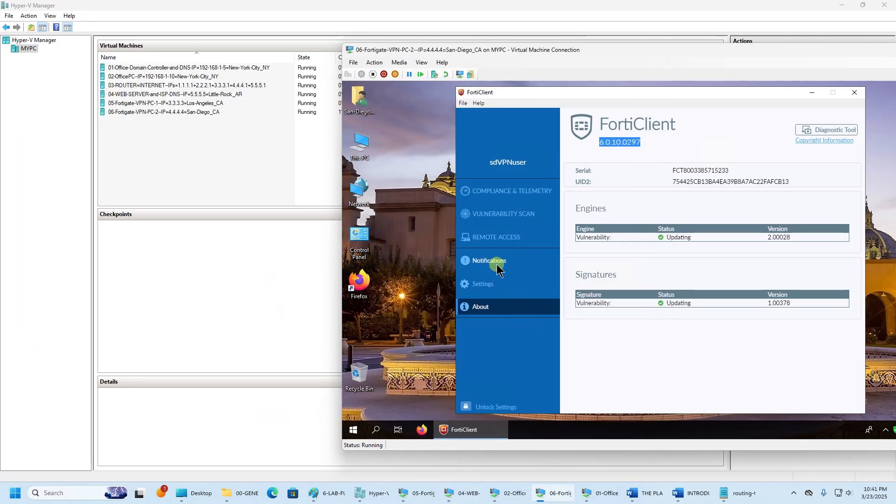
- Disconnect the active WAN2 sdVPNuser tunnel and dismiss the connection-down notification
{"action": "left_click", "coordinate": [503, 238]}
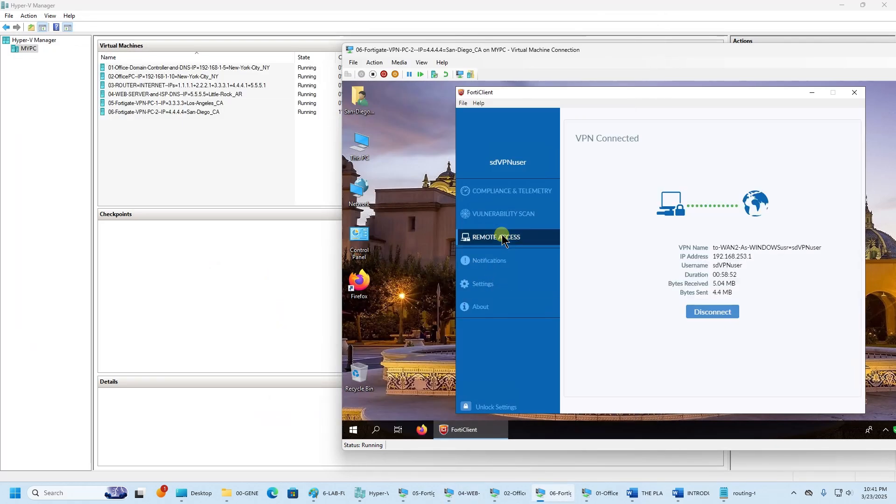
{"action": "left_click", "coordinate": [731, 312]}
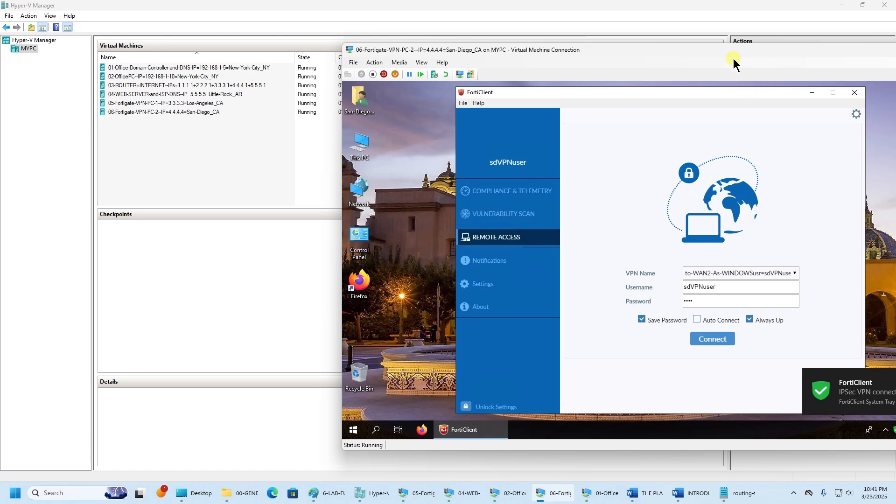
{"action": "left_click_drag", "start_coordinate": [733, 57], "coordinate": [583, 53]}
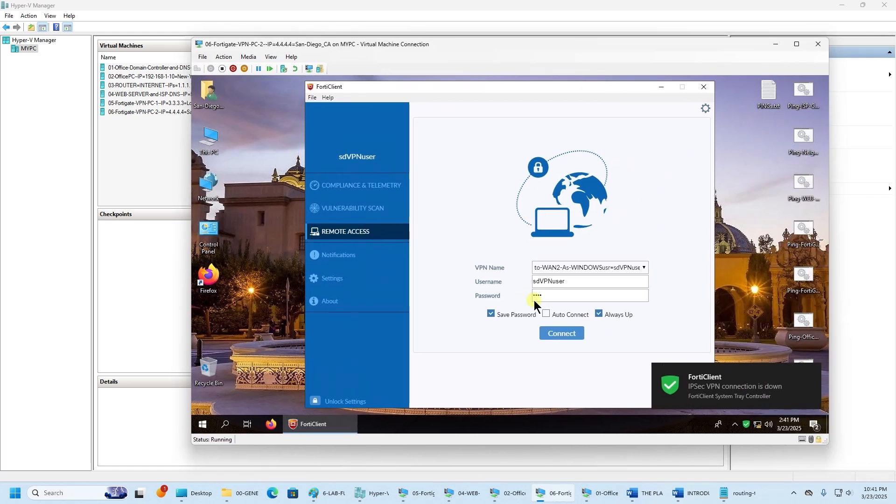
{"action": "left_click", "coordinate": [815, 371]}
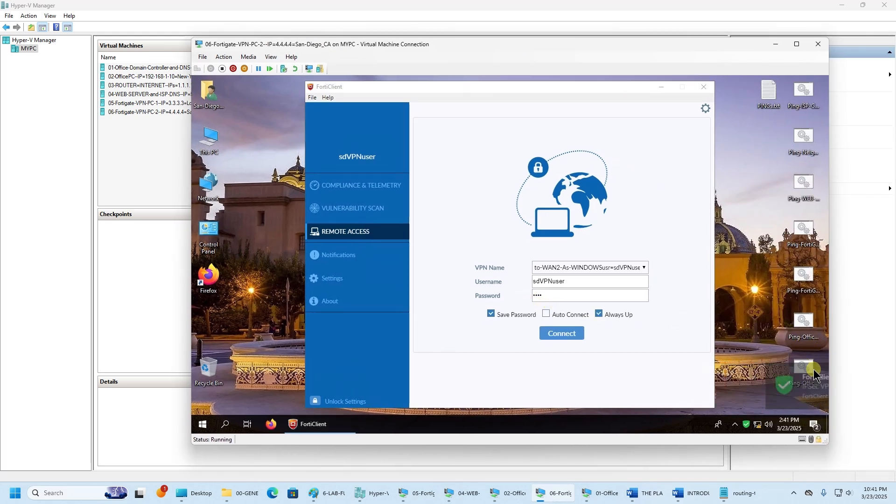
- Select to-WAN2-sdpc2wan2-user-MAIN-SD with Auto Connect on, then switch to the Office PC VM
{"action": "left_click", "coordinate": [624, 268]}
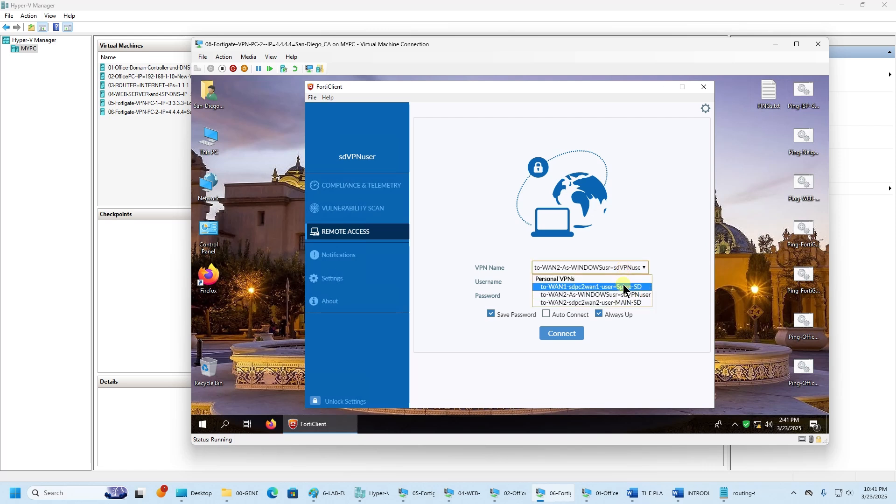
{"action": "left_click", "coordinate": [624, 282]}
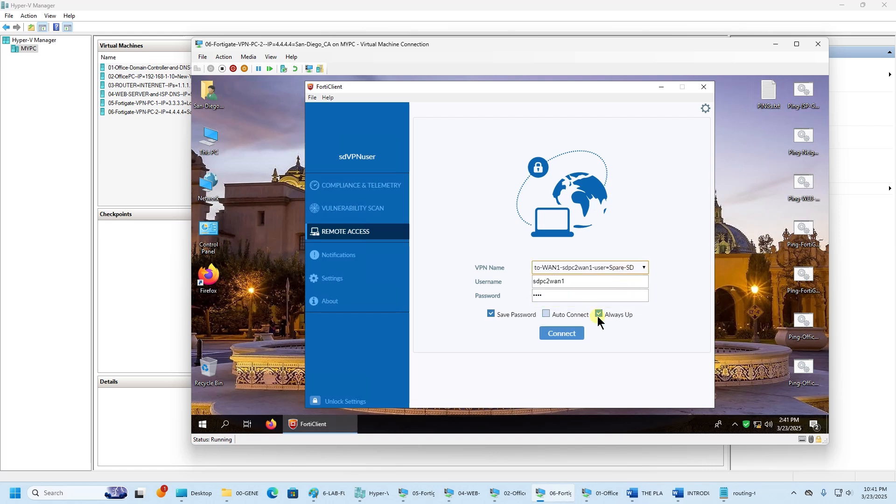
{"action": "left_click", "coordinate": [614, 268]}
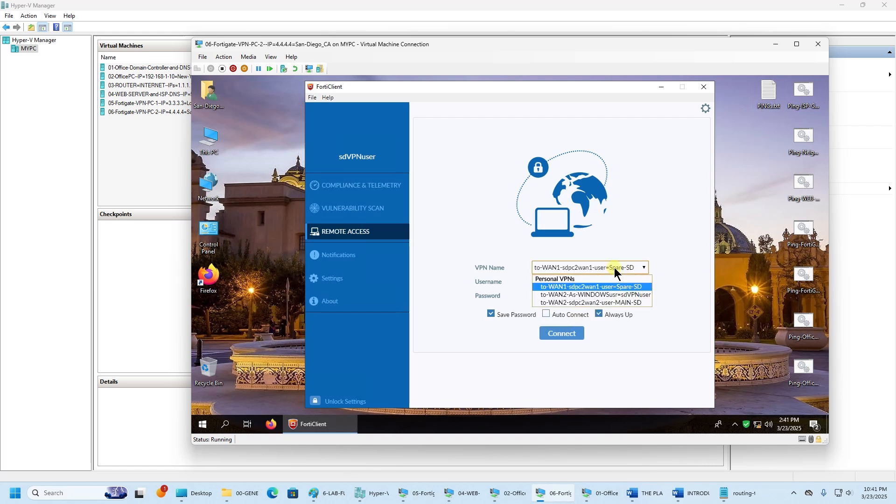
{"action": "left_click", "coordinate": [609, 294]}
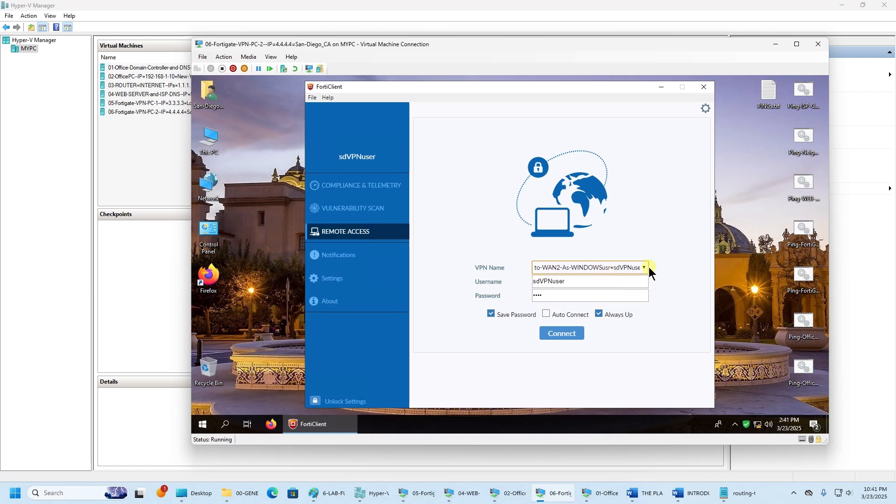
{"action": "left_click", "coordinate": [635, 271]}
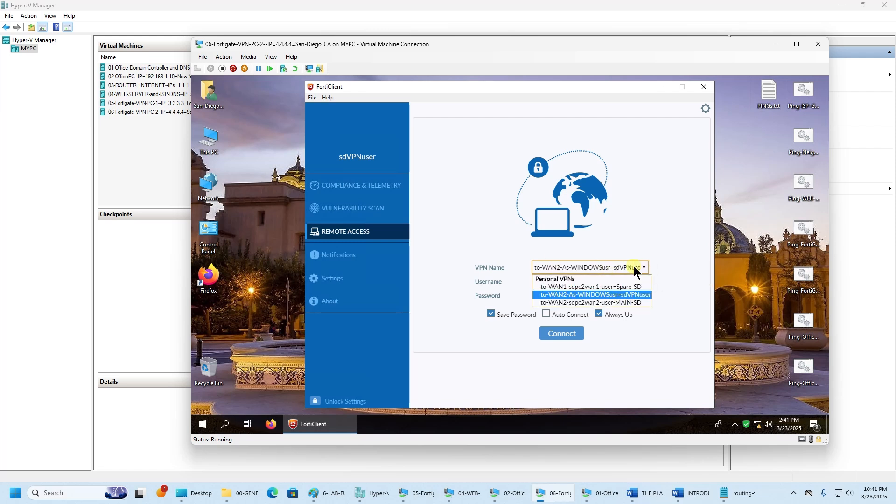
{"action": "left_click", "coordinate": [620, 301]}
{"action": "left_click", "coordinate": [544, 313]}
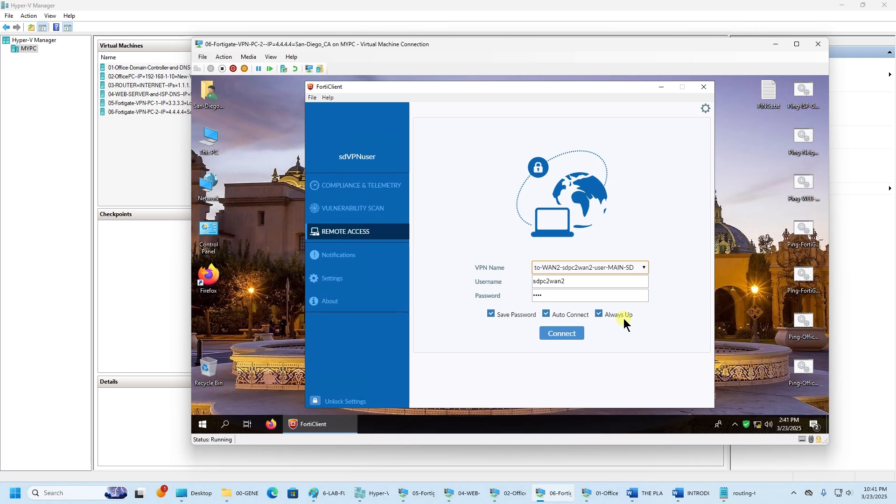
{"action": "mouse_move", "coordinate": [491, 499]}
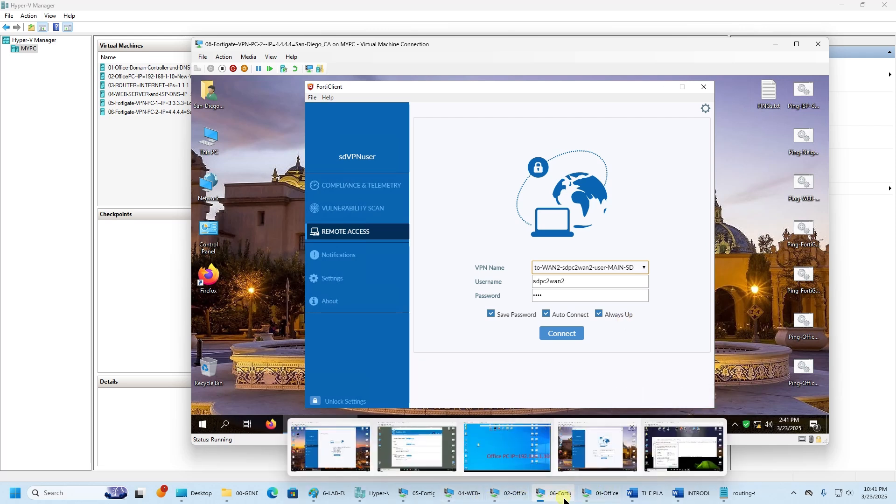
{"action": "left_click", "coordinate": [529, 499]}
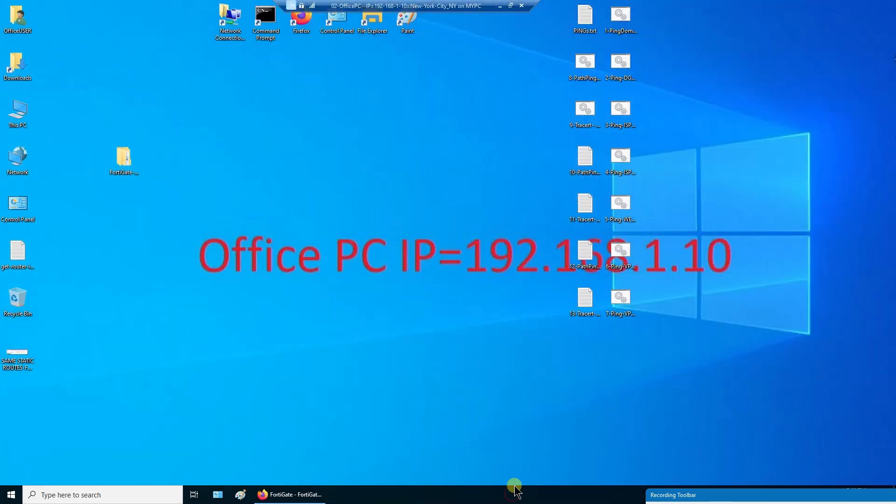
- Start the IPsec wizard for a FortiClient remote-access tunnel named NAME-TUNNEL-1
{"action": "left_click", "coordinate": [294, 493]}
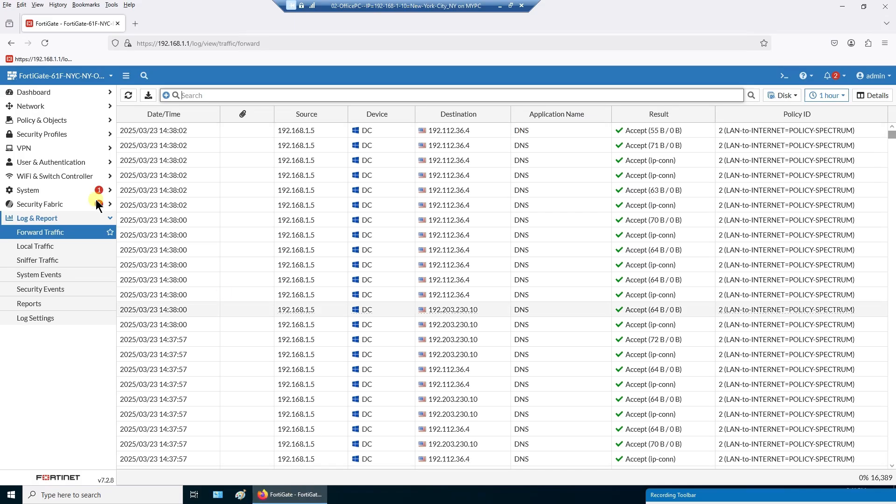
{"action": "left_click", "coordinate": [41, 144]}
{"action": "left_click", "coordinate": [48, 189]}
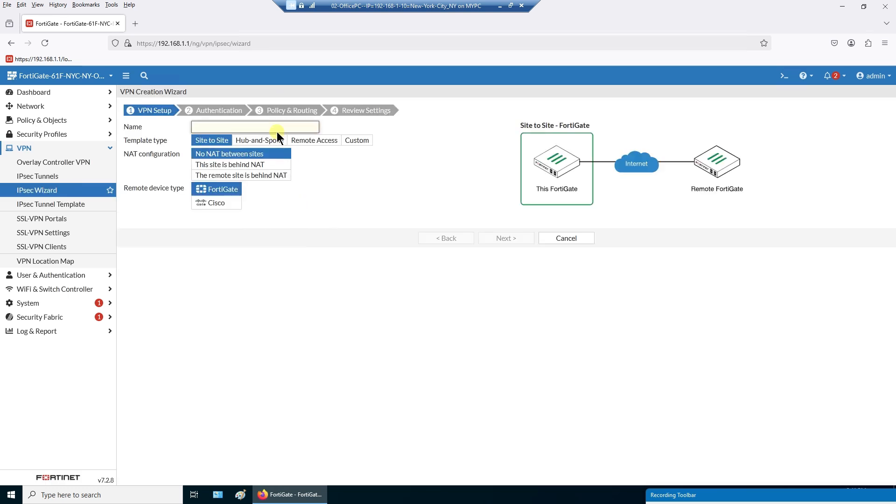
{"action": "type", "text": "NAME-TUNNEL-2"}
{"action": "key", "text": "BackSpace"}
{"action": "type", "text": "1"}
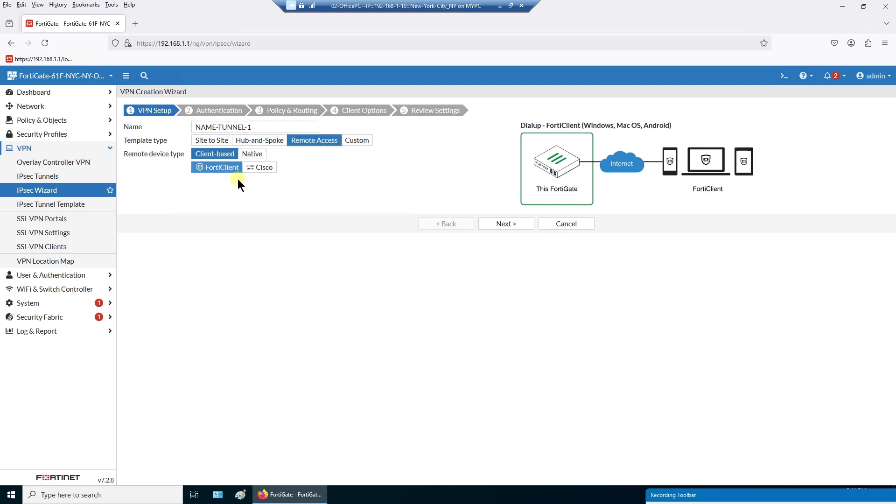
{"action": "left_click", "coordinate": [509, 225]}
- Set incoming interface INTERNET-VERIZON-FIOS (wan1), the pre-shared key and the remote-access user group
{"action": "left_click", "coordinate": [271, 127]}
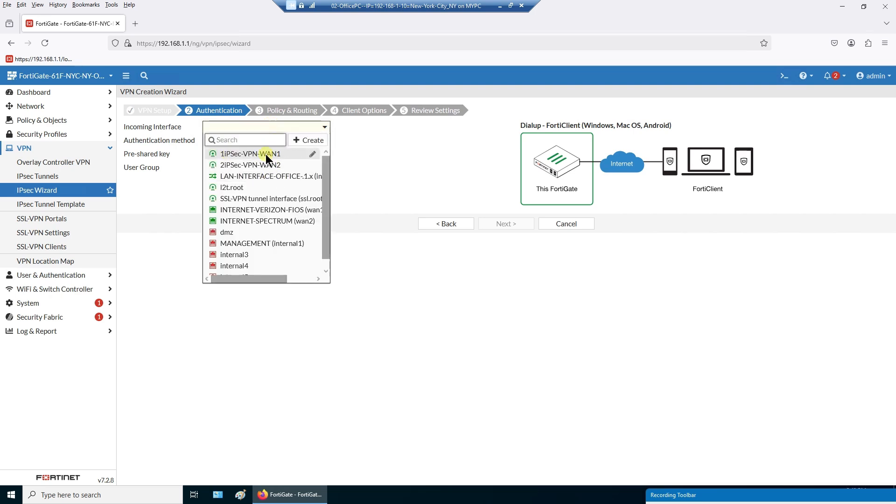
{"action": "mouse_move", "coordinate": [224, 157]}
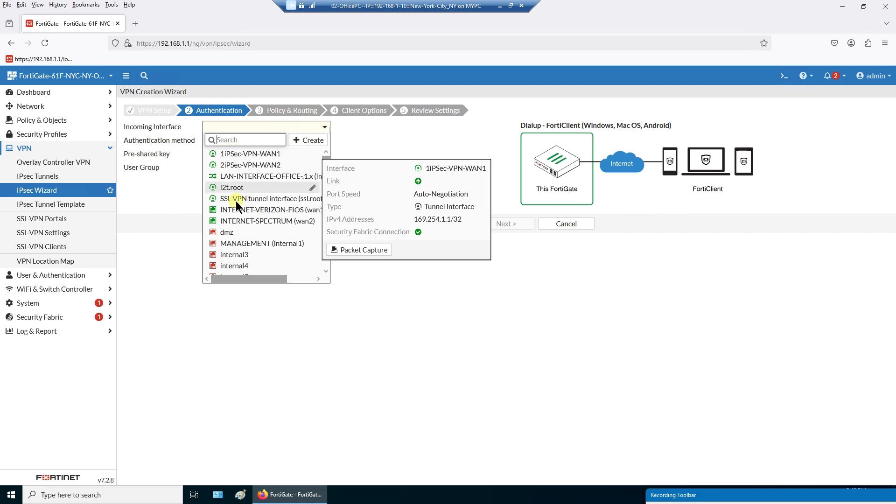
{"action": "mouse_move", "coordinate": [245, 214]}
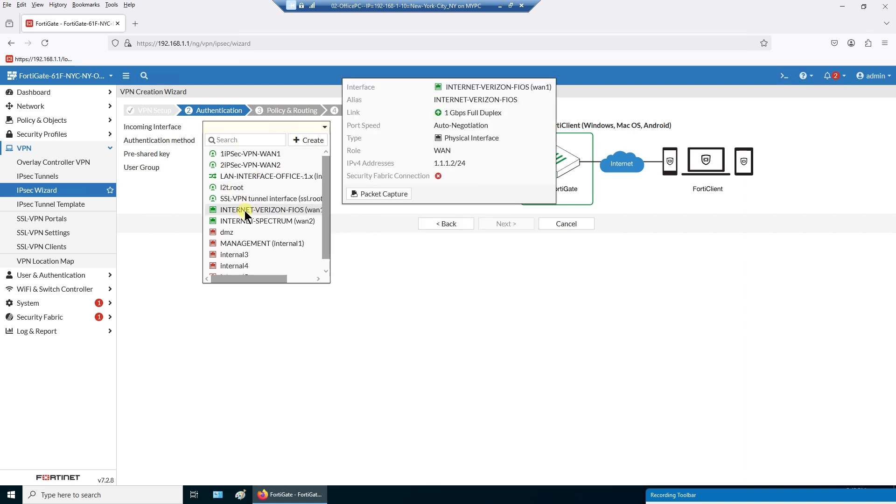
{"action": "left_click", "coordinate": [245, 211]}
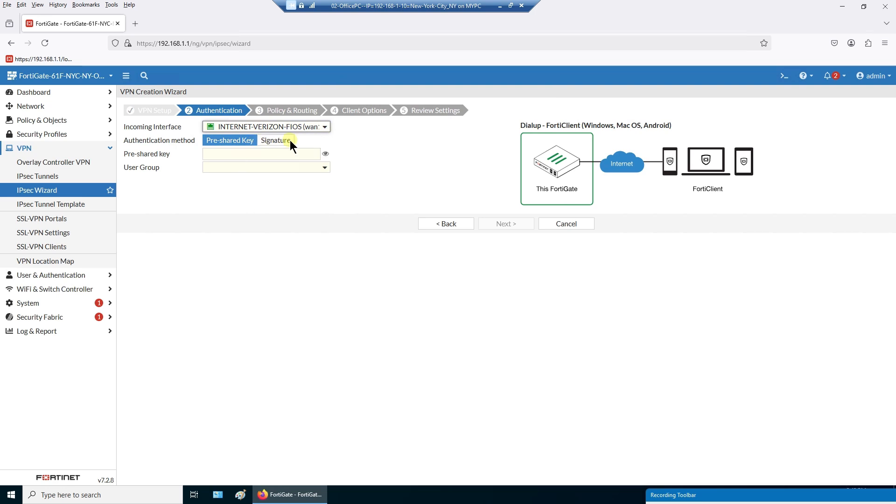
{"action": "left_click", "coordinate": [269, 156]}
{"action": "type", "text": "****"}
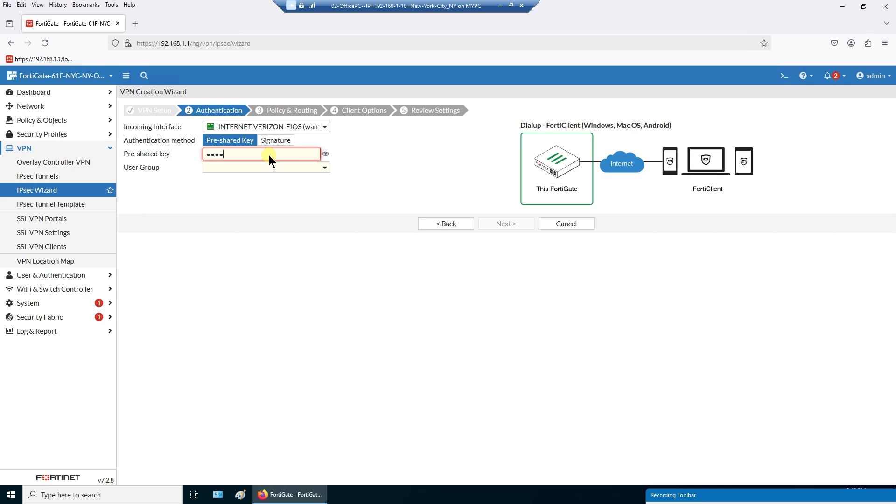
{"action": "type", "text": "inet"}
{"action": "left_click", "coordinate": [279, 167]}
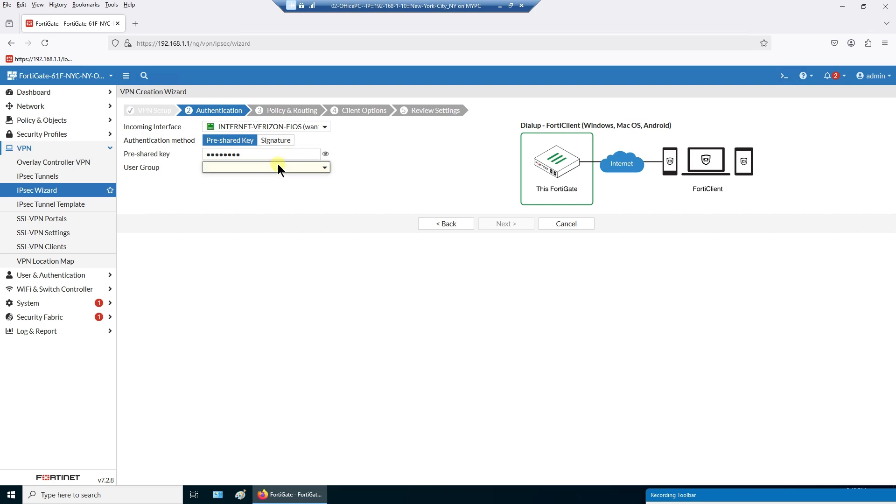
{"action": "left_click", "coordinate": [284, 206]}
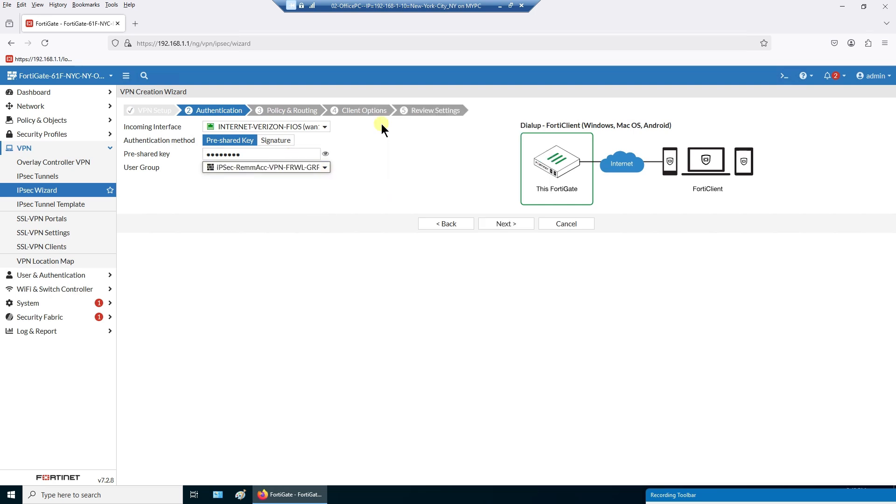
{"action": "left_click", "coordinate": [514, 225]}
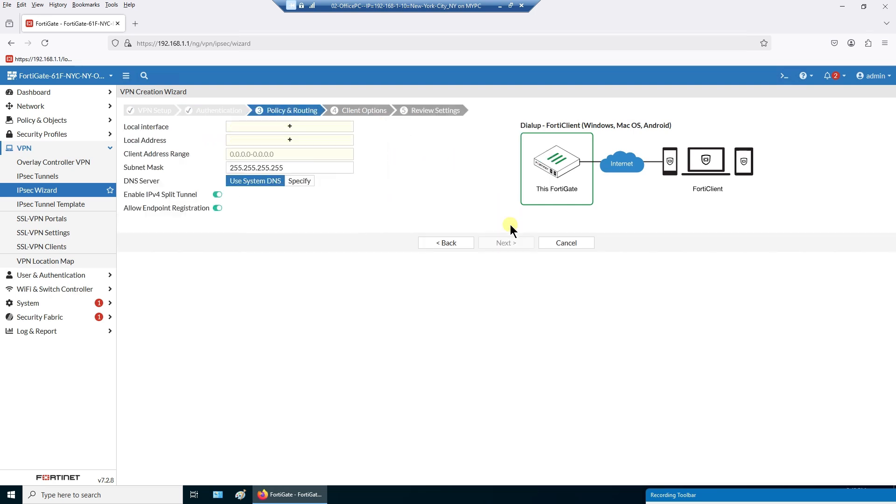
- Set the local interface to INTERNET-VERIZON-FIOS (wan1) and the local address to internal-subnet
{"action": "left_click", "coordinate": [288, 126]}
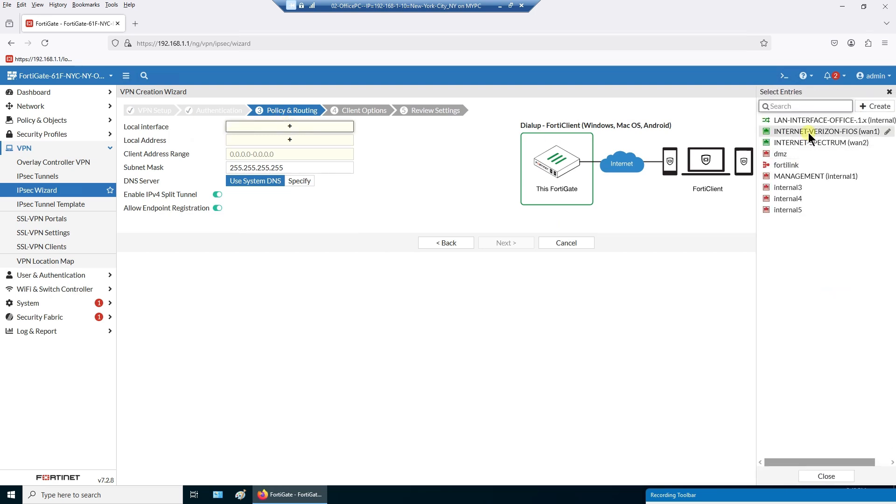
{"action": "left_click", "coordinate": [807, 132]}
{"action": "left_click", "coordinate": [294, 150]}
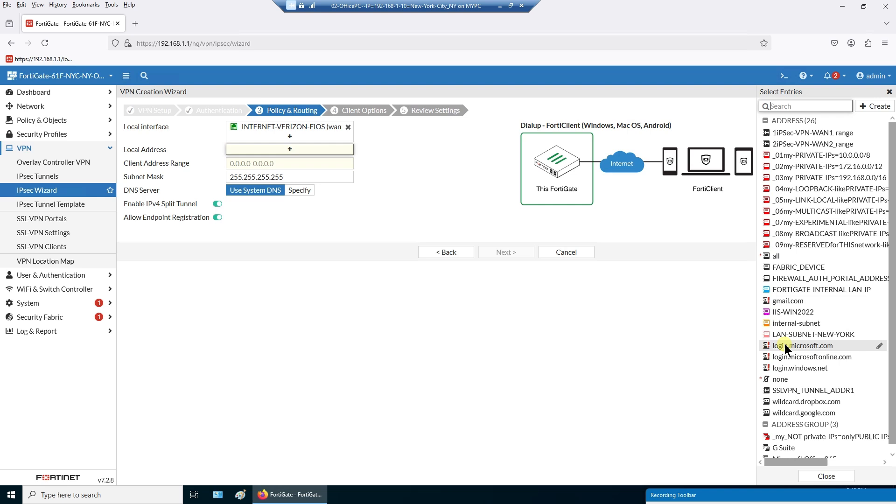
{"action": "left_click", "coordinate": [796, 323]}
- Set client range 192.168.254.1-192.168.254.254 and mask 255.255.255.0, disable IPv4 split tunnel, and continue
{"action": "left_click", "coordinate": [285, 177]}
{"action": "type", "text": "1"}
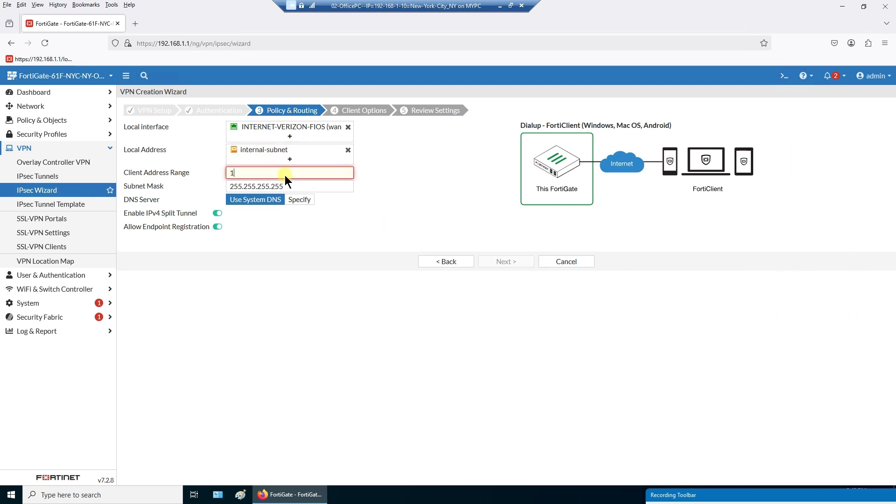
{"action": "type", "text": "92.168.254.1-192.168.254.254"}
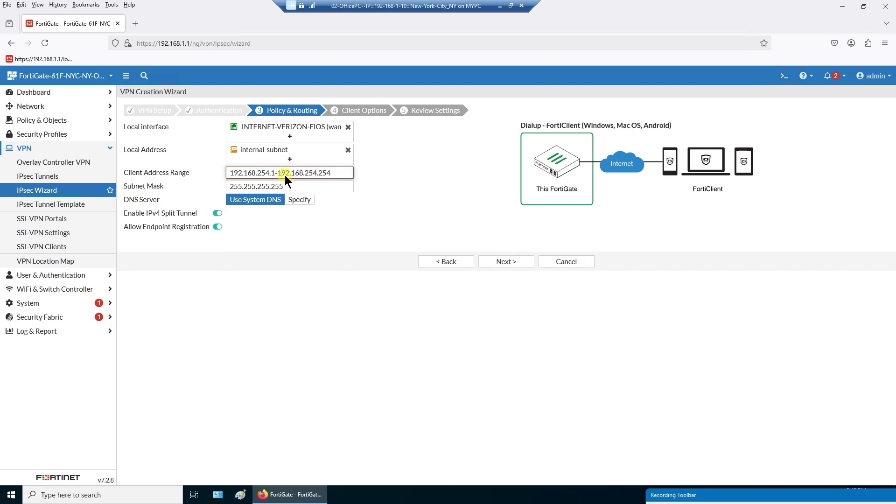
{"action": "left_click", "coordinate": [297, 189]}
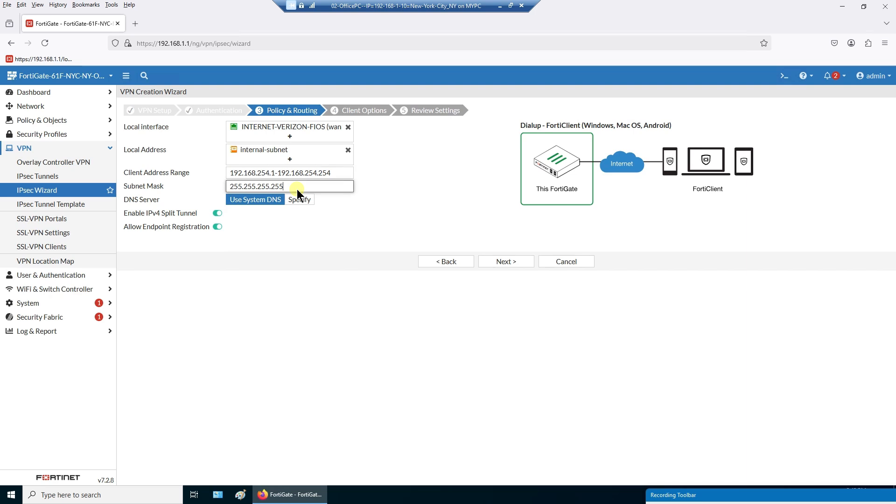
{"action": "key", "text": "BackSpace"}
{"action": "key", "text": "BackSpace"}
{"action": "key", "text": "BackSpace"}
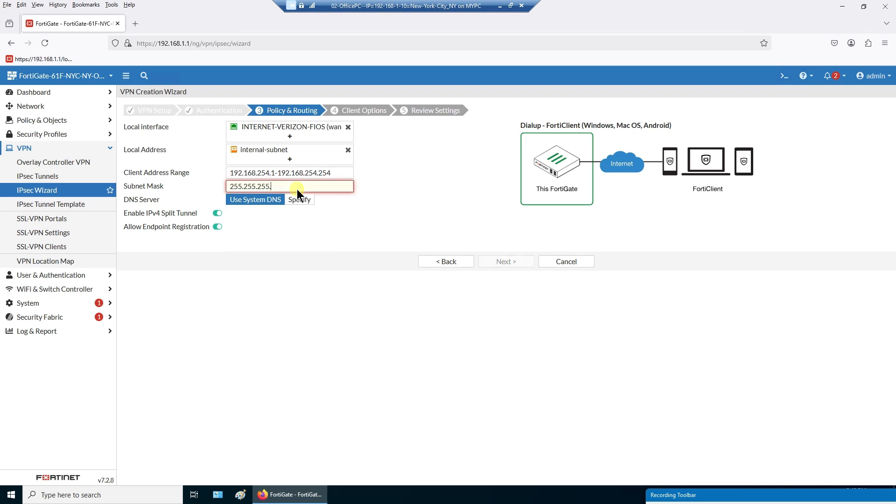
{"action": "type", "text": "0"}
{"action": "left_click", "coordinate": [216, 215]}
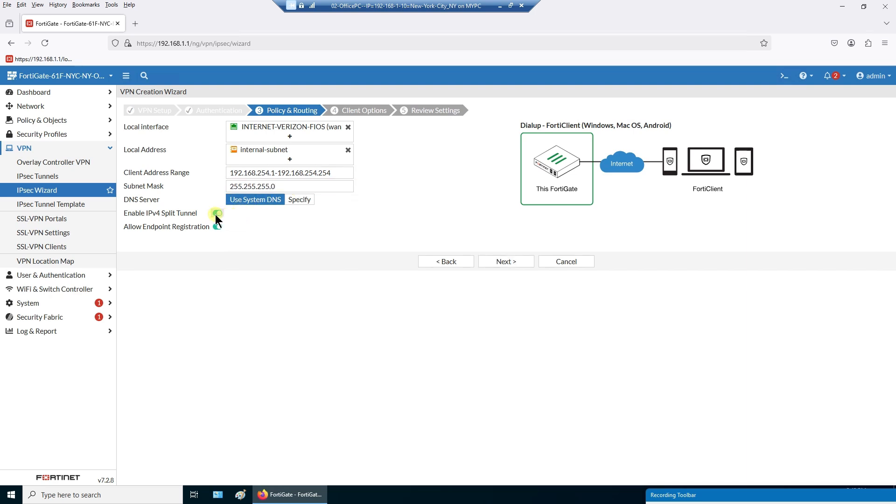
{"action": "left_click", "coordinate": [216, 214]}
{"action": "left_click", "coordinate": [506, 263]}
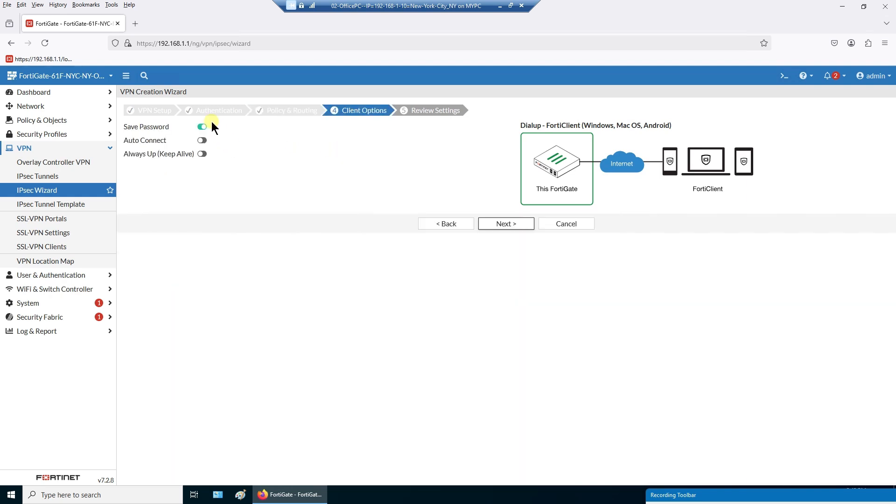
- Arrange the office PC and San Diego VPN PC windows, and toggle FortiClient's Save Password off and on
{"action": "left_click", "coordinate": [511, 6]}
{"action": "left_click_drag", "start_coordinate": [474, 46], "coordinate": [391, 26]}
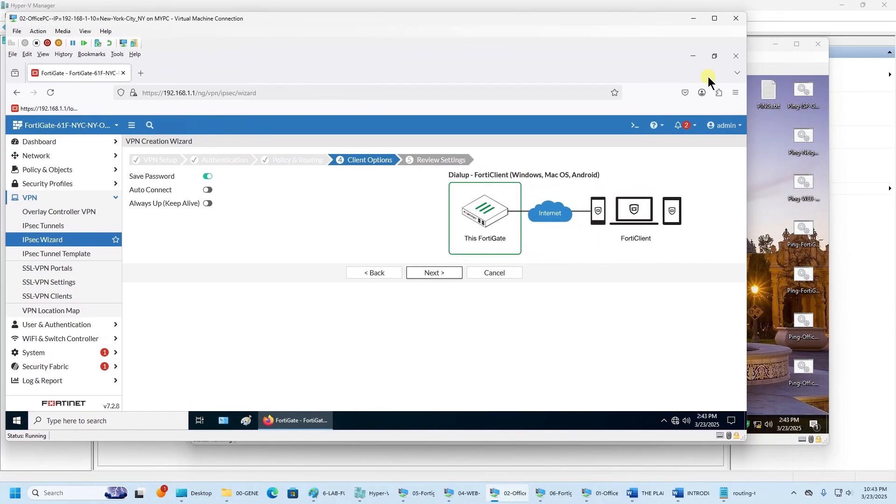
{"action": "left_click", "coordinate": [755, 48]}
{"action": "left_click_drag", "start_coordinate": [566, 46], "coordinate": [727, 96]}
{"action": "left_click", "coordinate": [673, 366]}
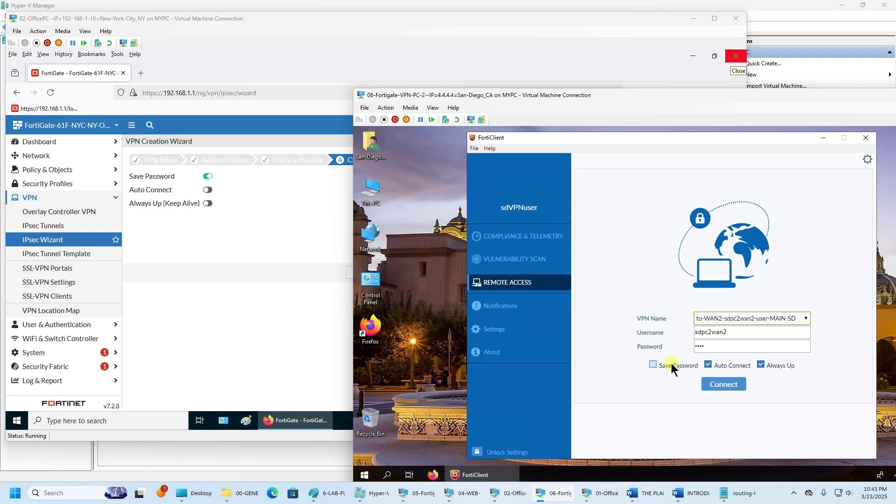
{"action": "left_click", "coordinate": [672, 367]}
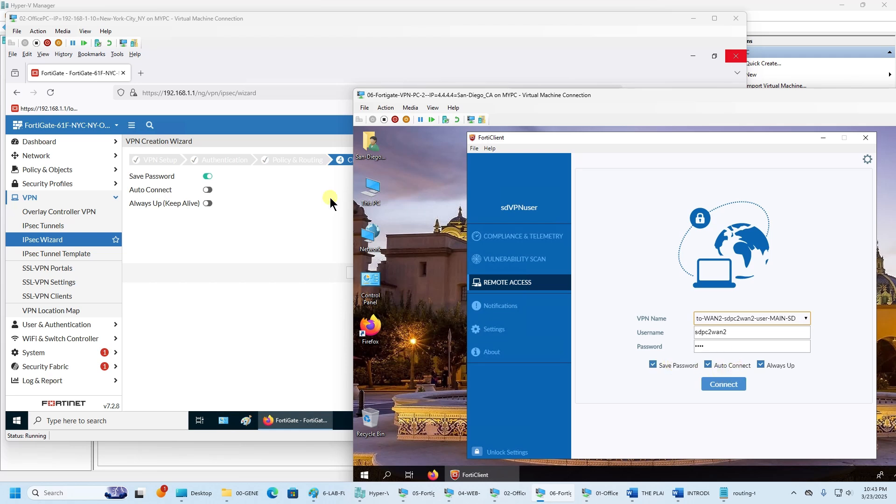
- Enable Auto Connect and Always Up in the wizard, turn off FortiClient's Always Up, then cancel the wizard
{"action": "left_click", "coordinate": [209, 191]}
{"action": "left_click", "coordinate": [210, 191]}
{"action": "left_click", "coordinate": [209, 204]}
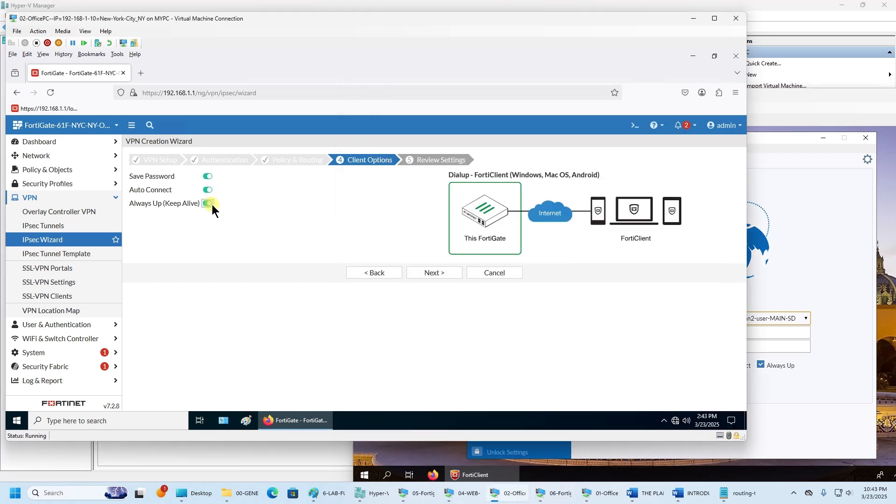
{"action": "left_click", "coordinate": [770, 100]}
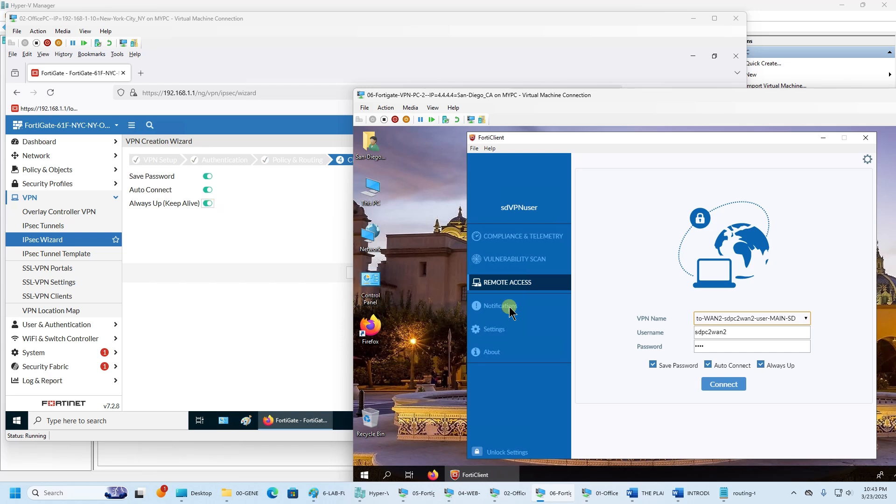
{"action": "left_click", "coordinate": [786, 368]}
{"action": "left_click", "coordinate": [223, 273]}
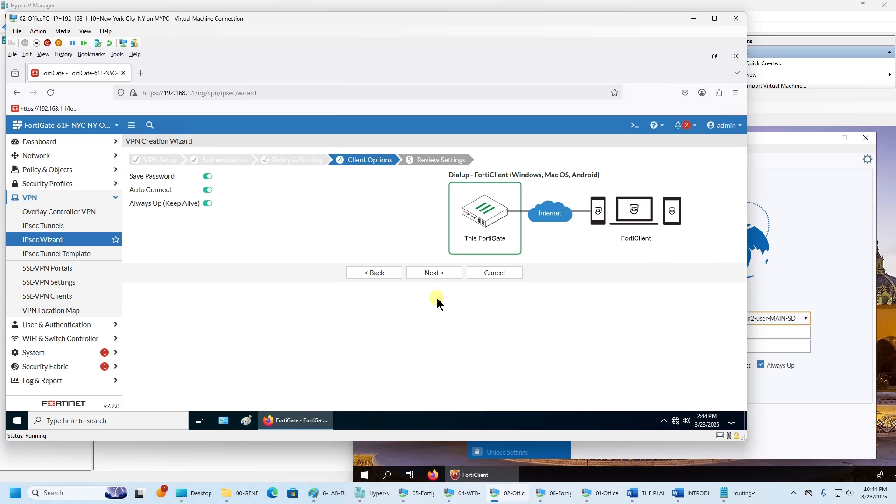
{"action": "left_click", "coordinate": [493, 274]}
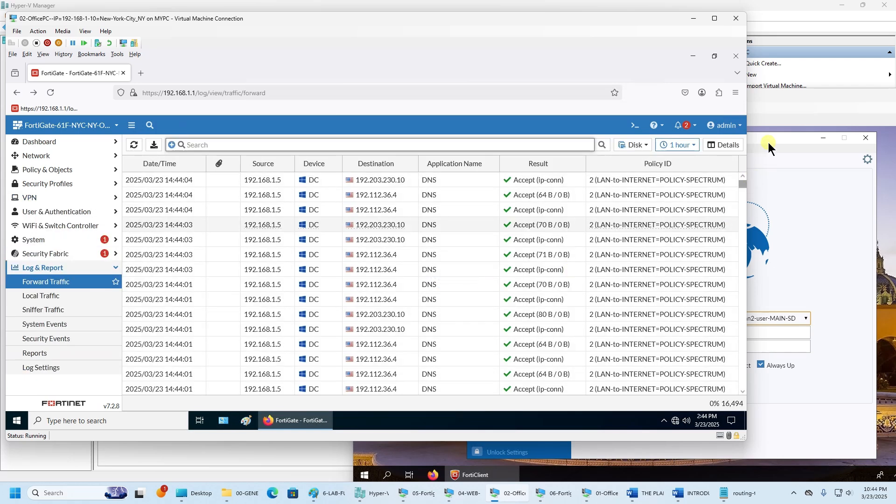
- Compare FortiClient's VPN connections, ending on MAIN-SD WAN2 with Auto Connect turned on
{"action": "left_click", "coordinate": [769, 140]}
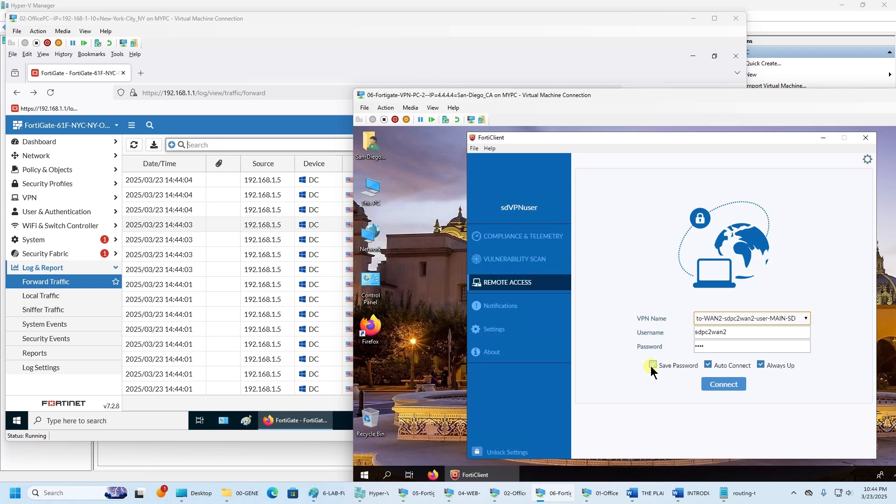
{"action": "left_click", "coordinate": [708, 367]}
{"action": "left_click", "coordinate": [788, 318]}
{"action": "left_click", "coordinate": [784, 337]}
{"action": "left_click", "coordinate": [747, 321]}
{"action": "left_click", "coordinate": [750, 346]}
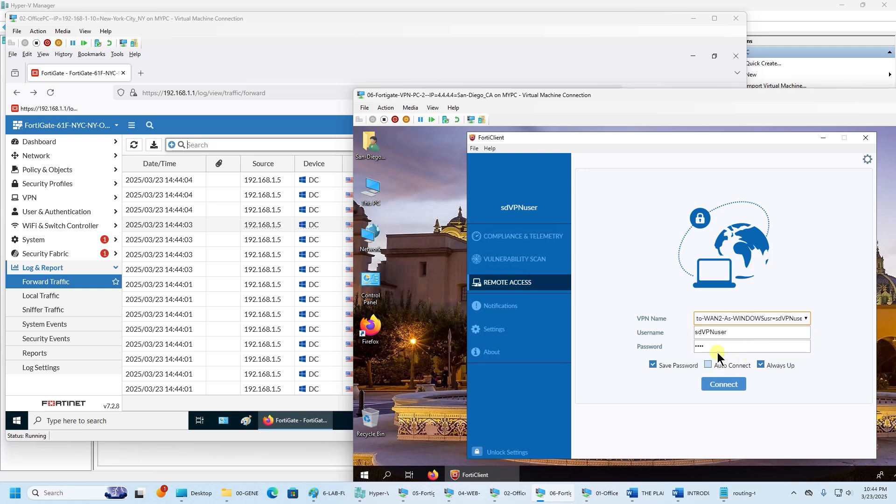
{"action": "left_click", "coordinate": [759, 319]}
{"action": "left_click", "coordinate": [752, 353]}
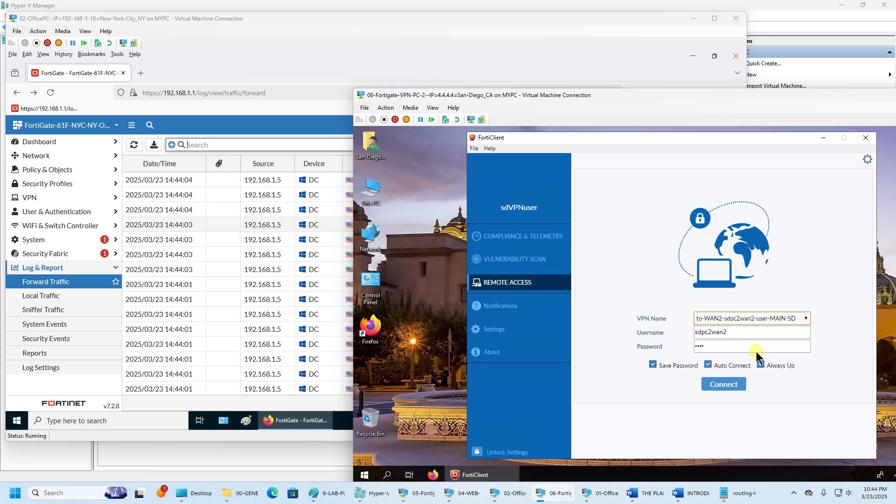
{"action": "left_click", "coordinate": [710, 369]}
- Toggle Save Password off and on, show FortiClient's Settings page, and minimize the office PC and Hyper-V windows
{"action": "left_click", "coordinate": [653, 365]}
{"action": "left_click", "coordinate": [653, 364]}
{"action": "left_click", "coordinate": [514, 330]}
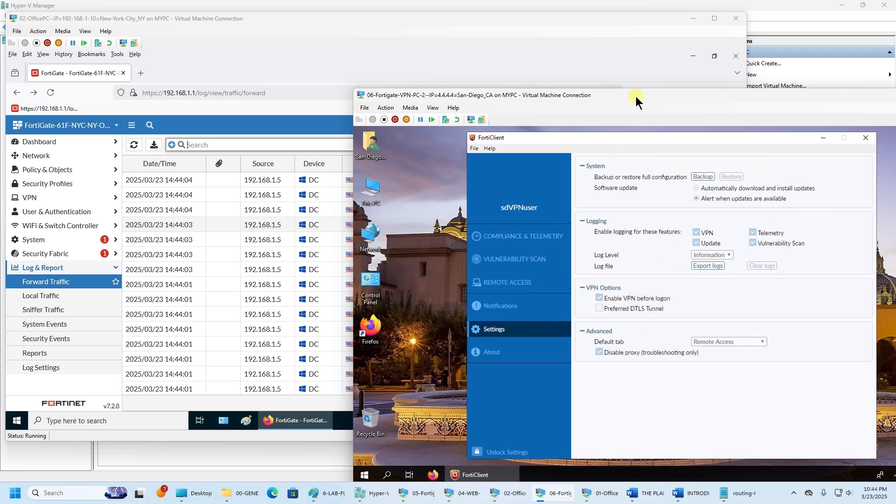
{"action": "left_click_drag", "start_coordinate": [636, 96], "coordinate": [453, 89]}
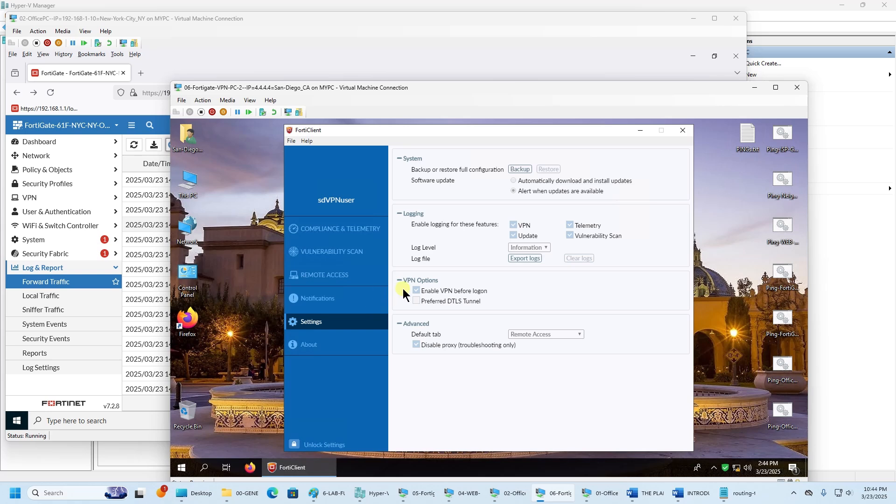
{"action": "left_click", "coordinate": [693, 19]}
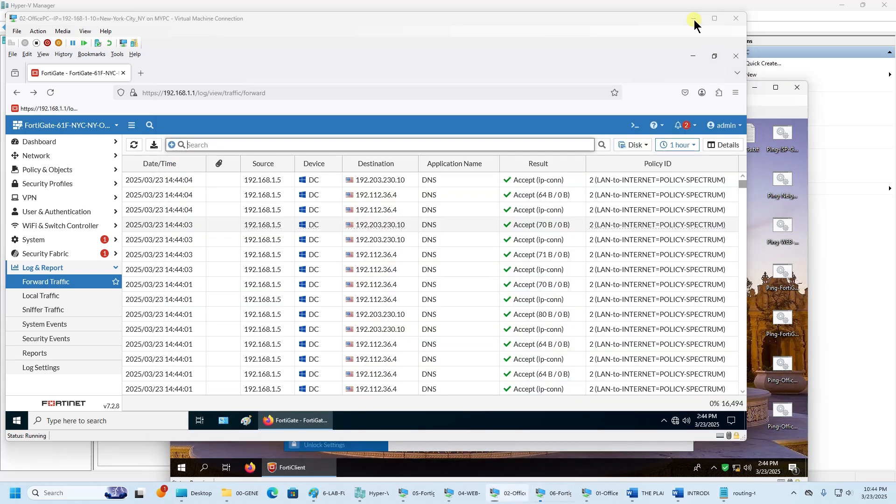
{"action": "left_click", "coordinate": [842, 5]}
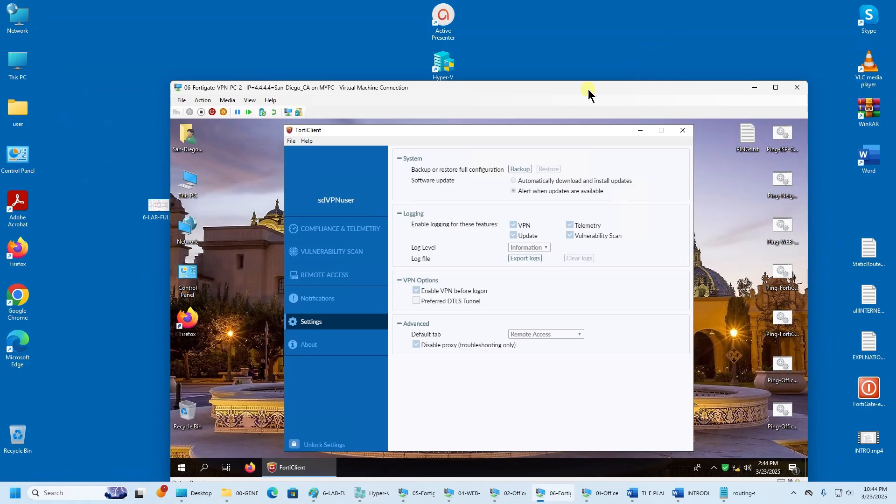
{"action": "left_click_drag", "start_coordinate": [491, 86], "coordinate": [457, 52]}
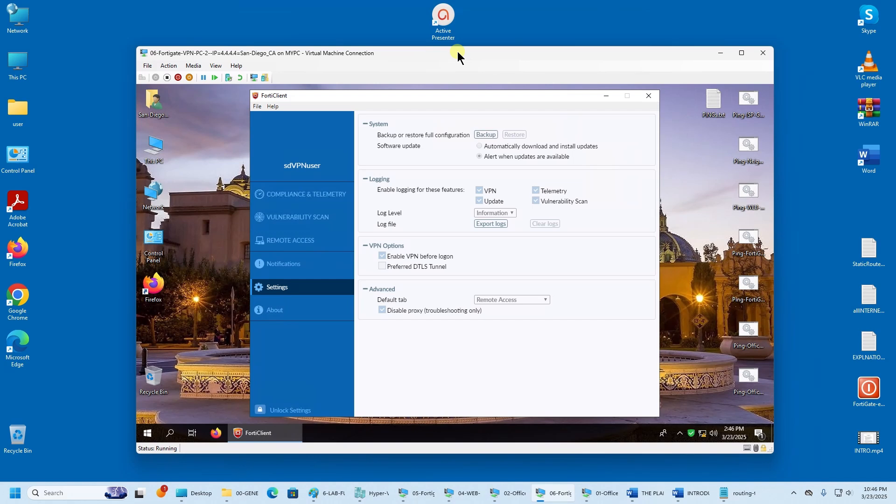
- Return to the remote access form and open the Ethernet network adapter list in Windows settings
{"action": "left_click", "coordinate": [318, 242]}
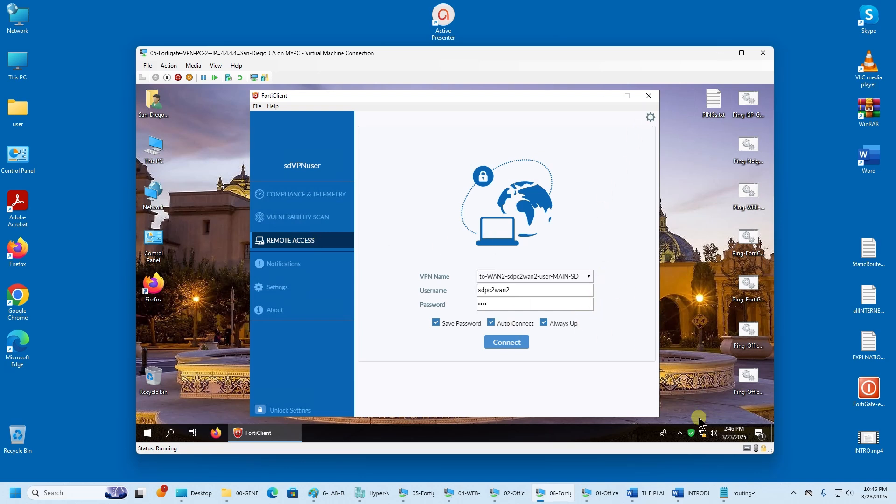
{"action": "right_click", "coordinate": [703, 434]}
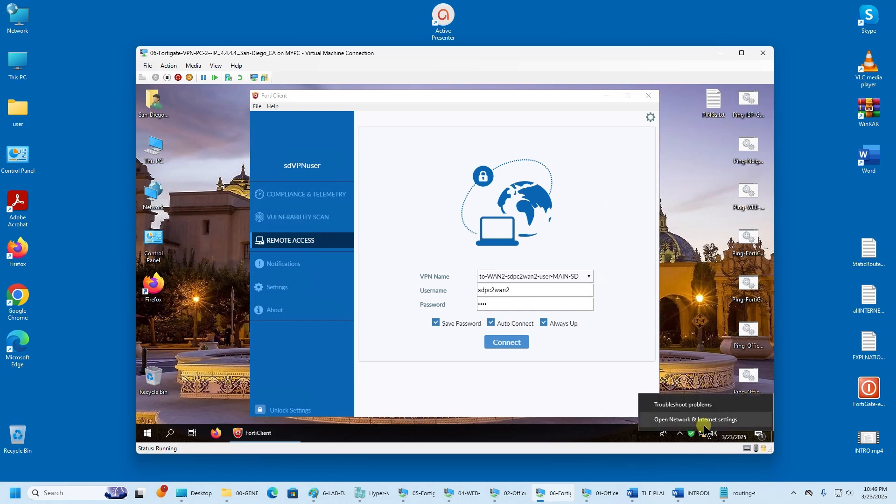
{"action": "left_click", "coordinate": [698, 420]}
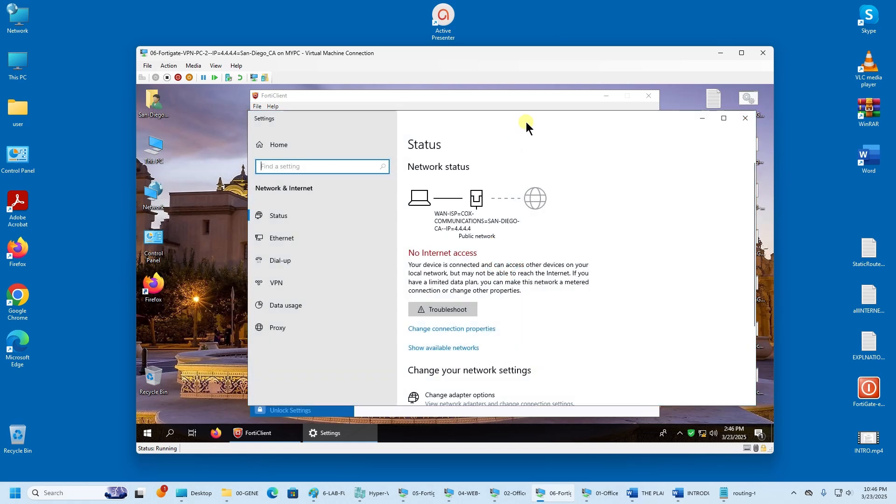
{"action": "left_click_drag", "start_coordinate": [526, 122], "coordinate": [465, 119]}
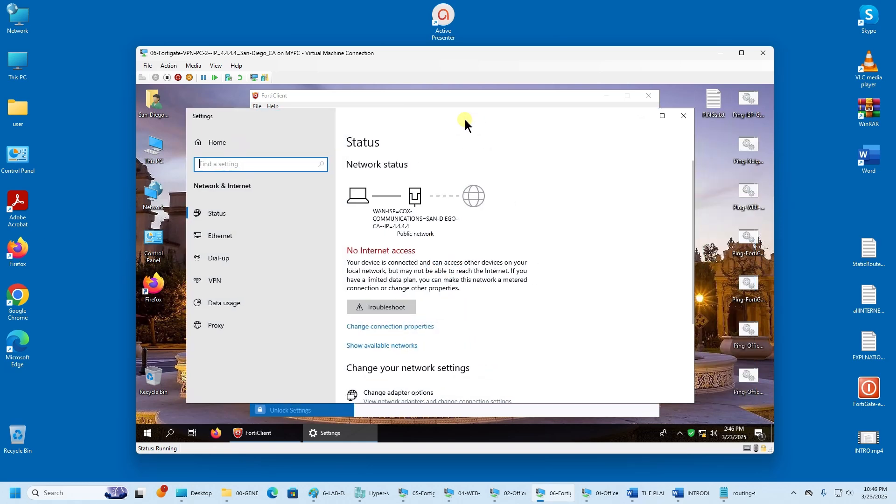
{"action": "left_click", "coordinate": [230, 236]}
{"action": "left_click", "coordinate": [374, 243]}
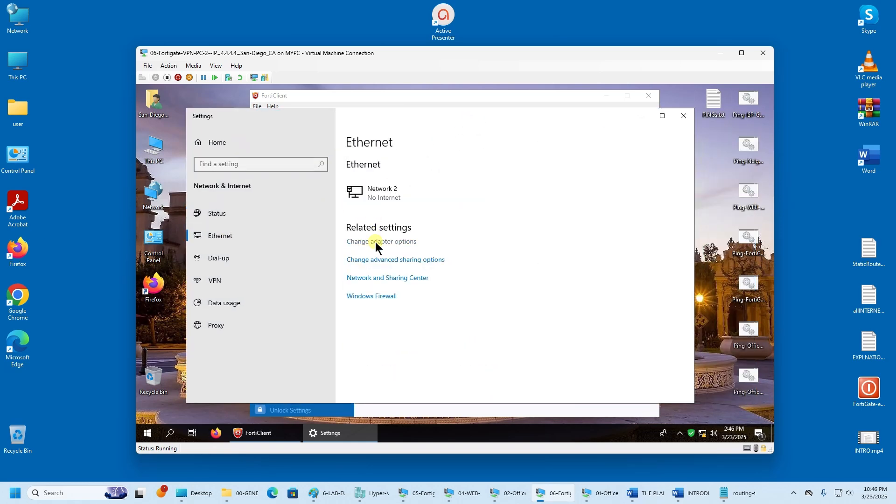
- Inspect the WAN-ISP adapter's static IPv4 settings, trying automatic addressing, then cancel without saving
{"action": "right_click", "coordinate": [544, 180]}
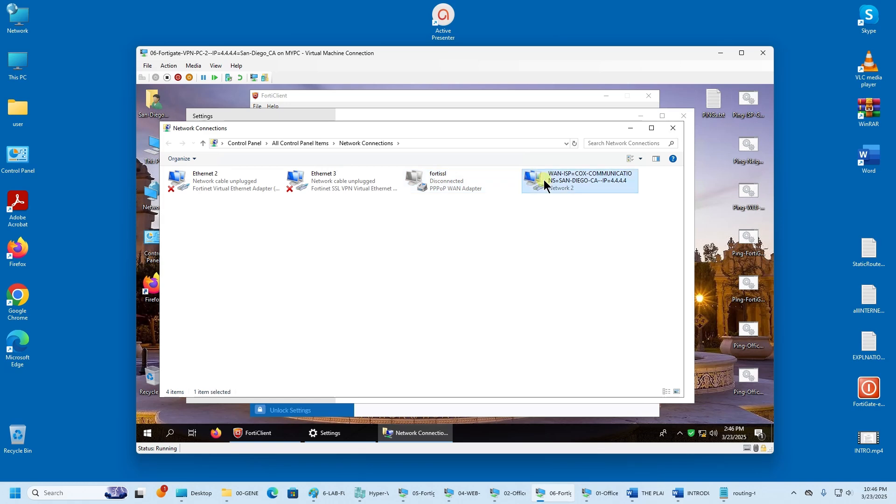
{"action": "left_click", "coordinate": [570, 268]}
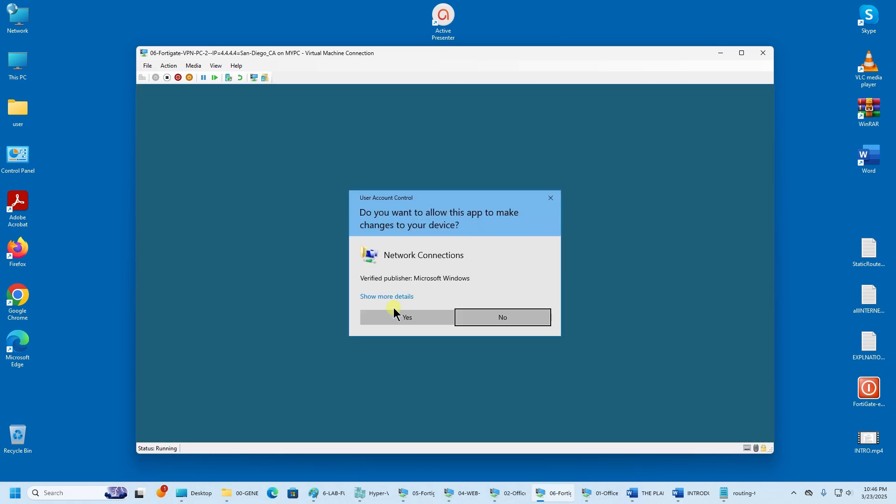
{"action": "left_click", "coordinate": [393, 313]}
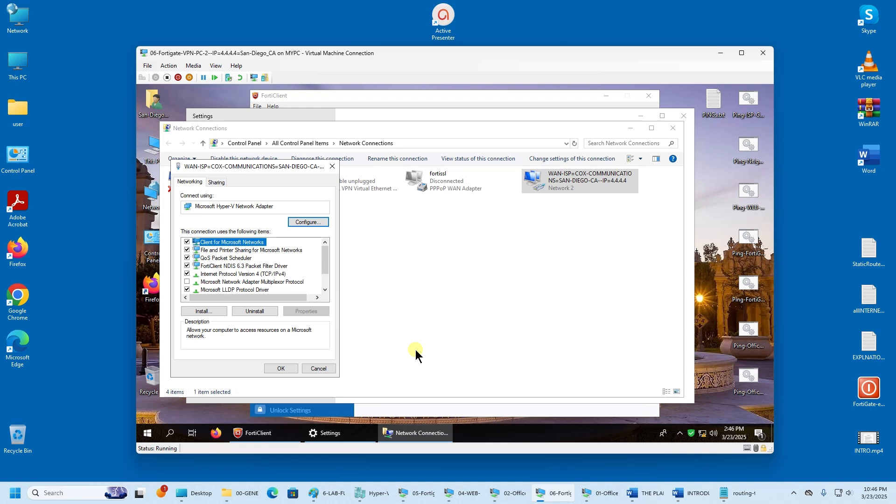
{"action": "left_click", "coordinate": [280, 274]}
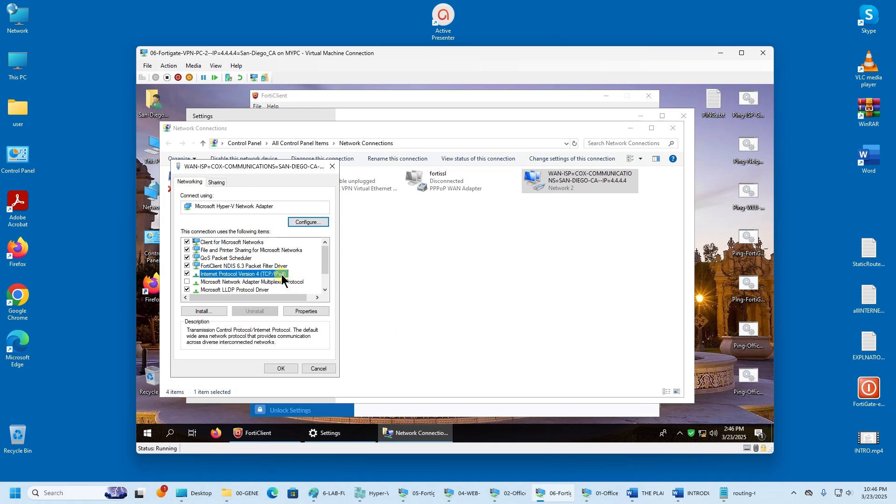
{"action": "left_click", "coordinate": [318, 314]}
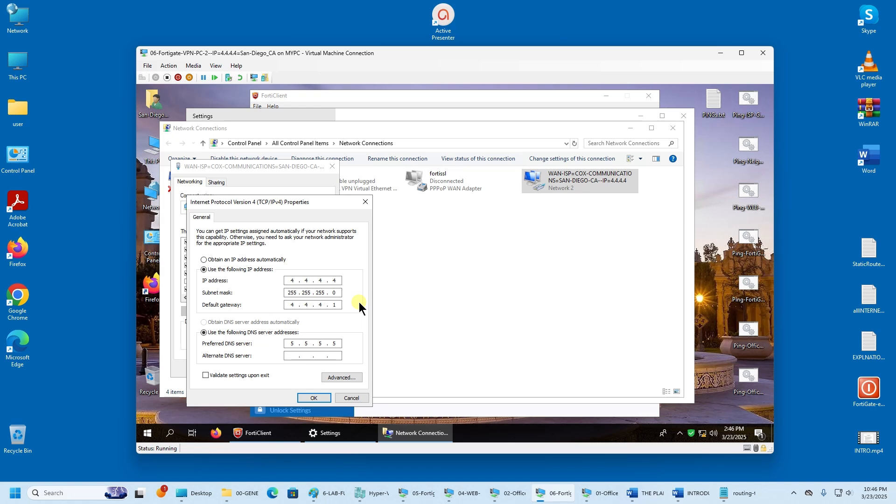
{"action": "left_click", "coordinate": [258, 261]}
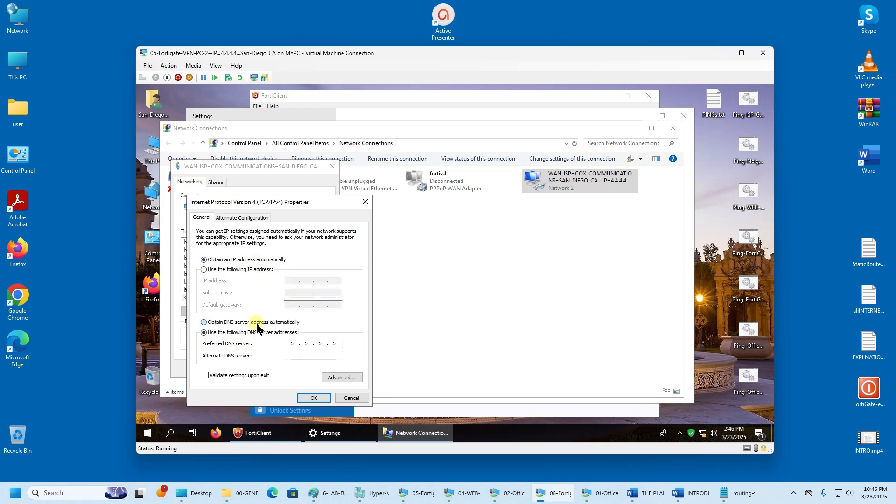
{"action": "left_click", "coordinate": [255, 323]}
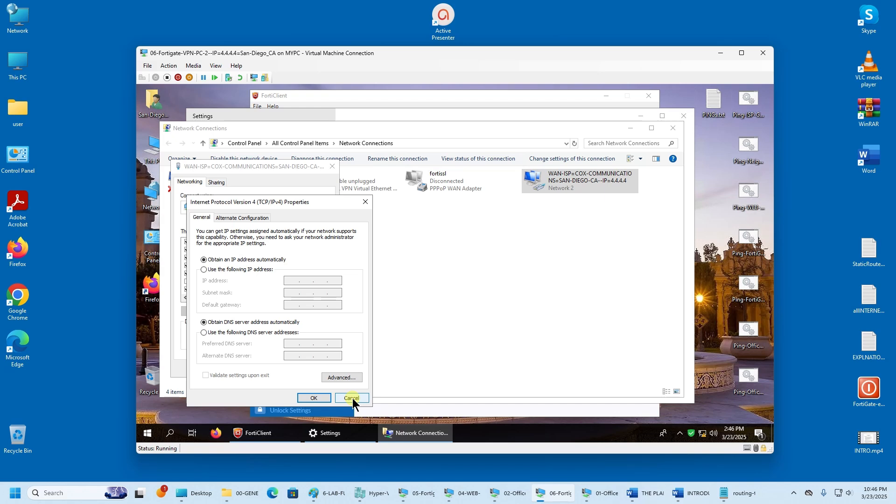
{"action": "left_click", "coordinate": [352, 398]}
{"action": "left_click", "coordinate": [319, 369]}
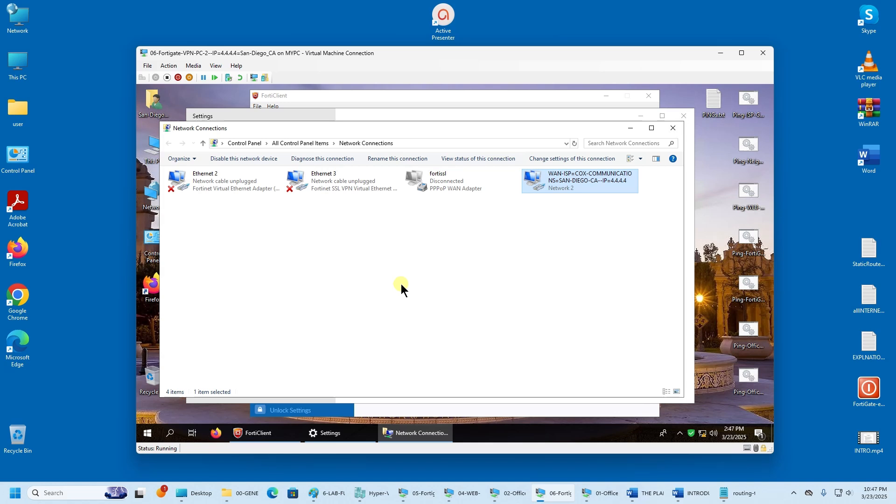
- Minimize Network Connections, close Windows Settings, and return to FortiClient's Settings page
{"action": "left_click", "coordinate": [630, 128]}
{"action": "left_click", "coordinate": [684, 116]}
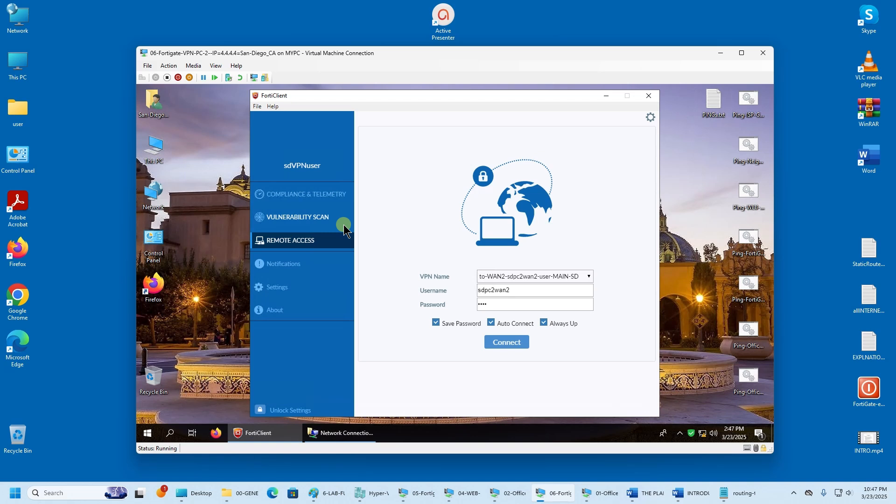
{"action": "left_click", "coordinate": [299, 286]}
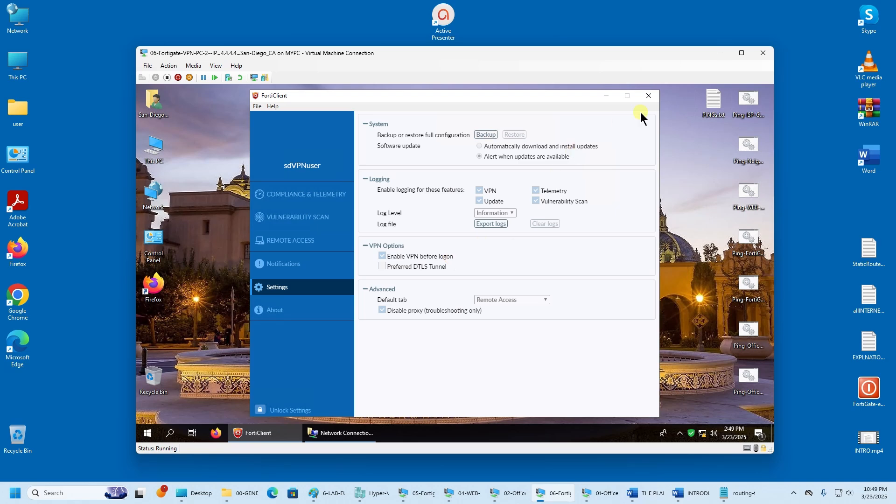
- Close FortiClient and Network Connections, then sign out of the VPN PC's Windows session
{"action": "left_click", "coordinate": [648, 95]}
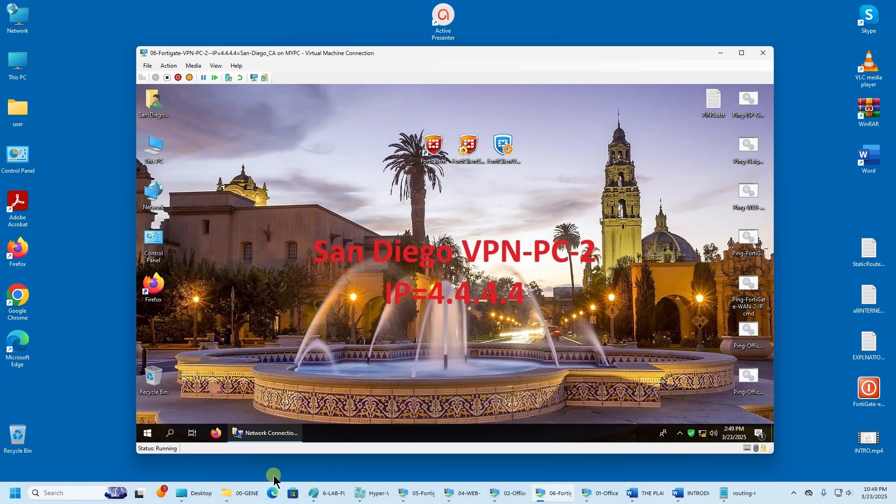
{"action": "left_click", "coordinate": [283, 434]}
{"action": "right_click", "coordinate": [284, 434]}
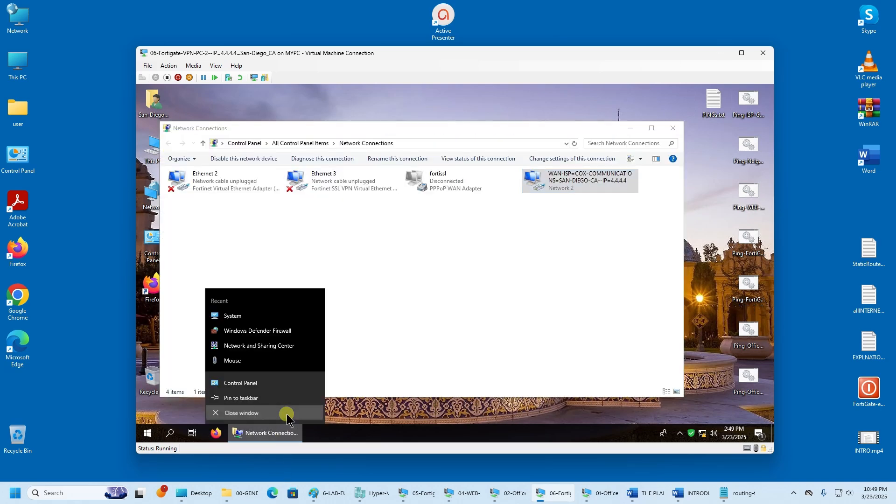
{"action": "left_click", "coordinate": [262, 412]}
{"action": "right_click", "coordinate": [146, 440]}
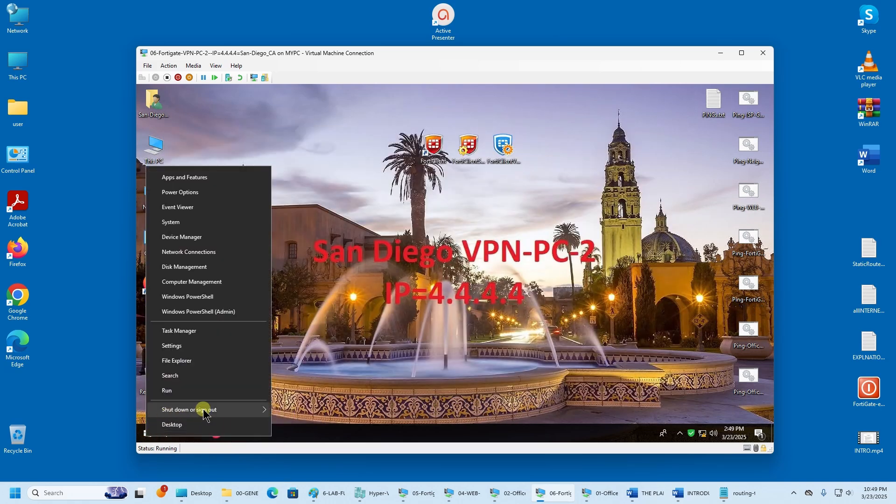
{"action": "mouse_move", "coordinate": [200, 410]}
{"action": "left_click", "coordinate": [311, 376]}
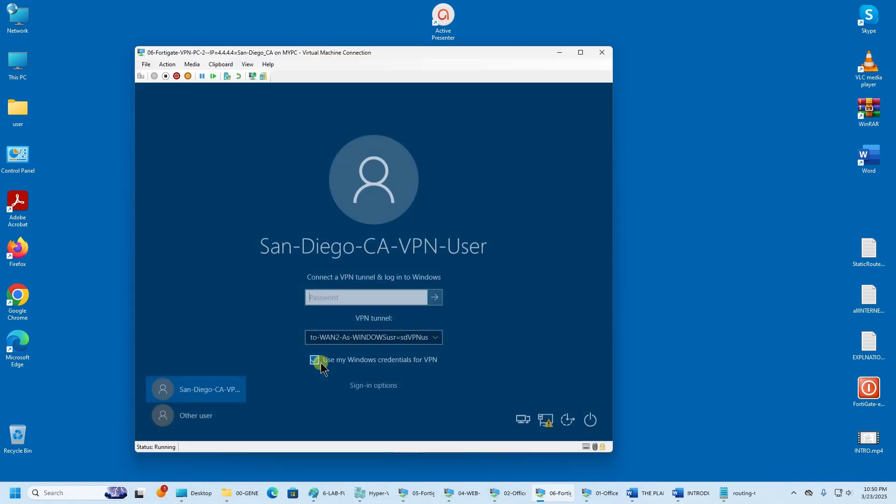
- Sign back in as Other user with the domain VPN account's user name and password
{"action": "left_click", "coordinate": [362, 387]}
{"action": "left_click", "coordinate": [196, 415]}
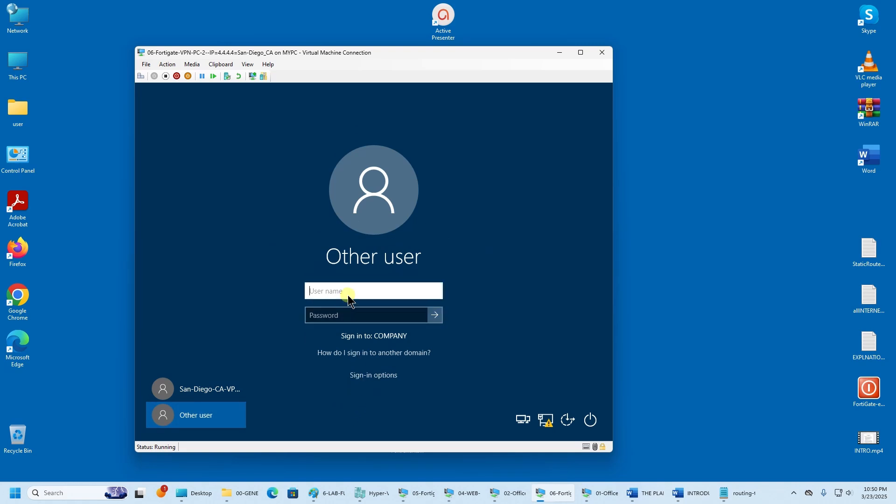
{"action": "type", "text": "sdVPNuser"}
{"action": "key", "text": "Tab"}
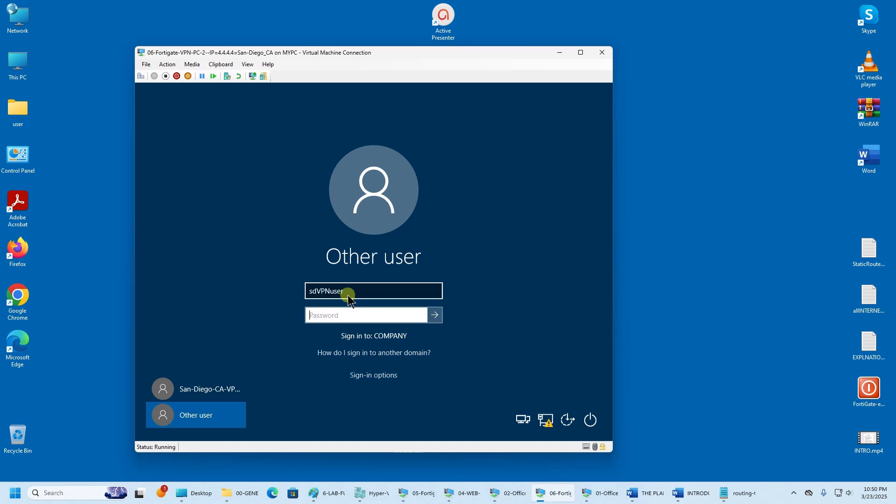
{"action": "type", "text": "••••"}
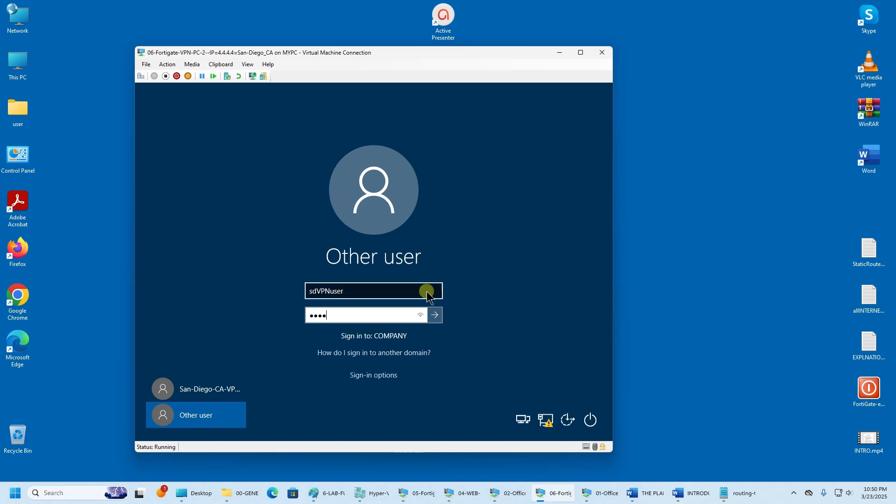
{"action": "left_click", "coordinate": [436, 316]}
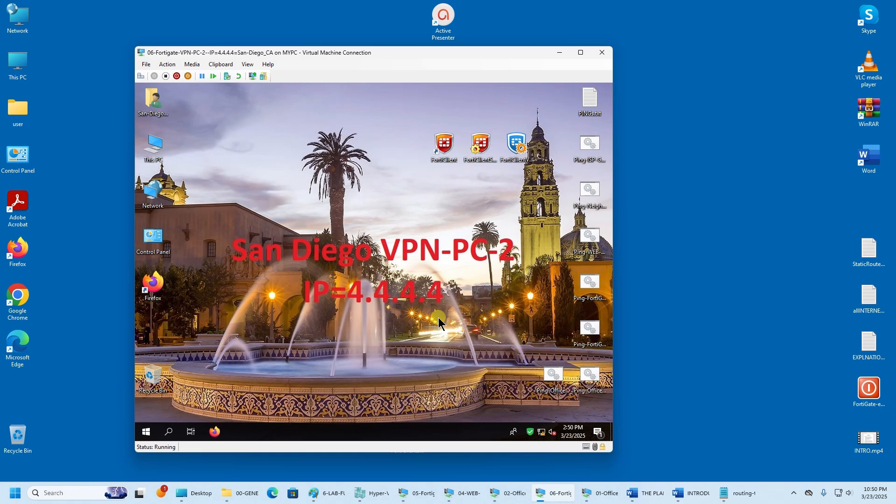
- Connect the to-WAN2-sdpc2wan2-user-MAIN-SD tunnel from the FortiClient console
{"action": "right_click", "coordinate": [531, 432]}
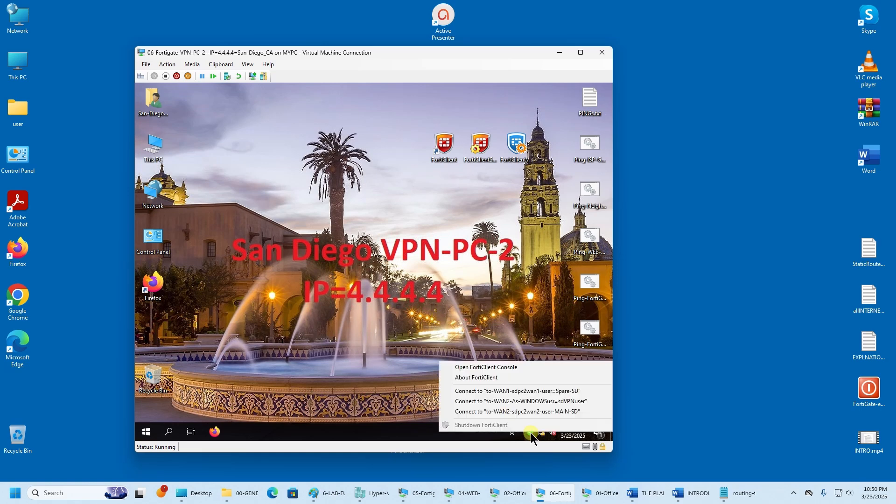
{"action": "left_click", "coordinate": [502, 369]}
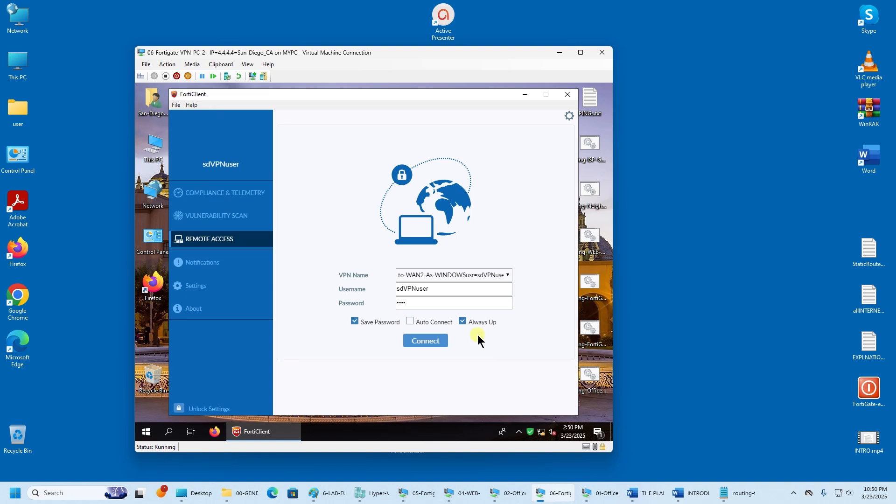
{"action": "left_click", "coordinate": [489, 274]}
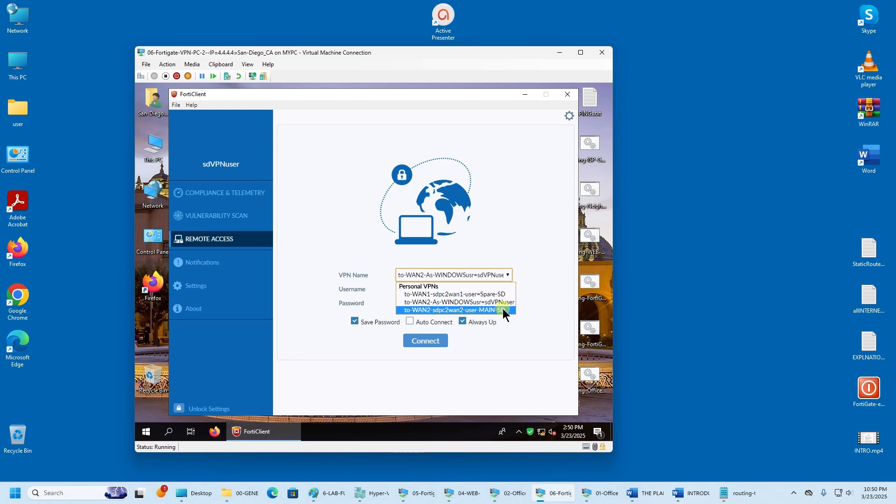
{"action": "left_click", "coordinate": [504, 311]}
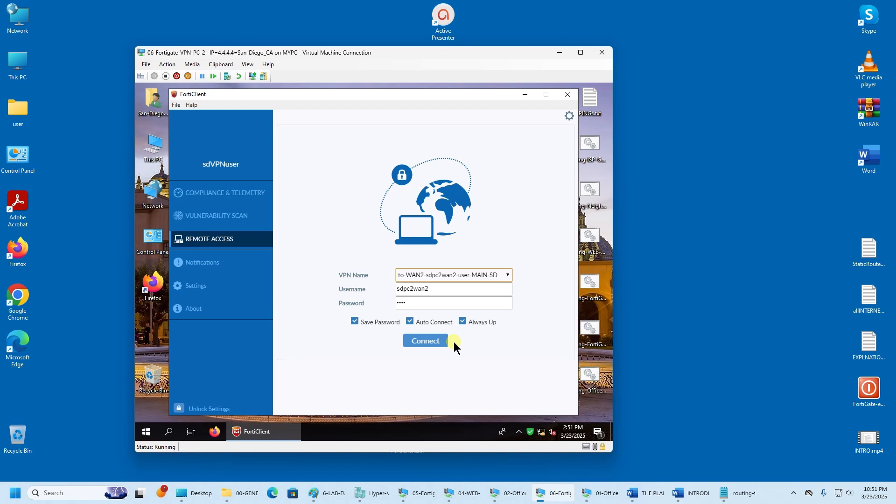
{"action": "left_click", "coordinate": [421, 339]}
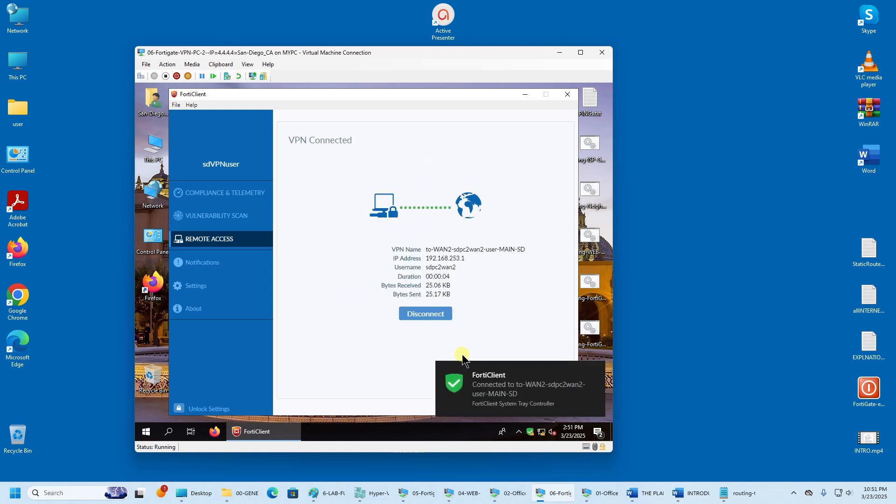
- Disconnect the tunnel and bring up the Win+X menu to sign out
{"action": "left_click", "coordinate": [426, 314]}
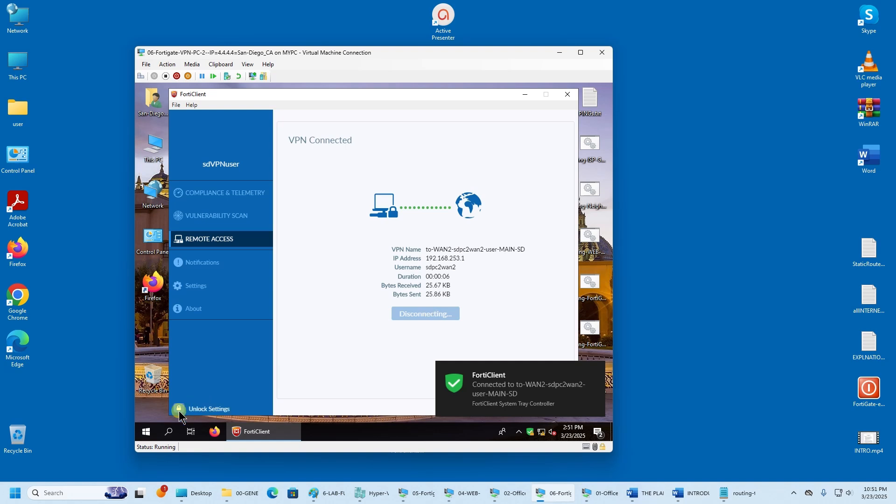
{"action": "right_click", "coordinate": [144, 434]}
{"action": "mouse_move", "coordinate": [167, 410]}
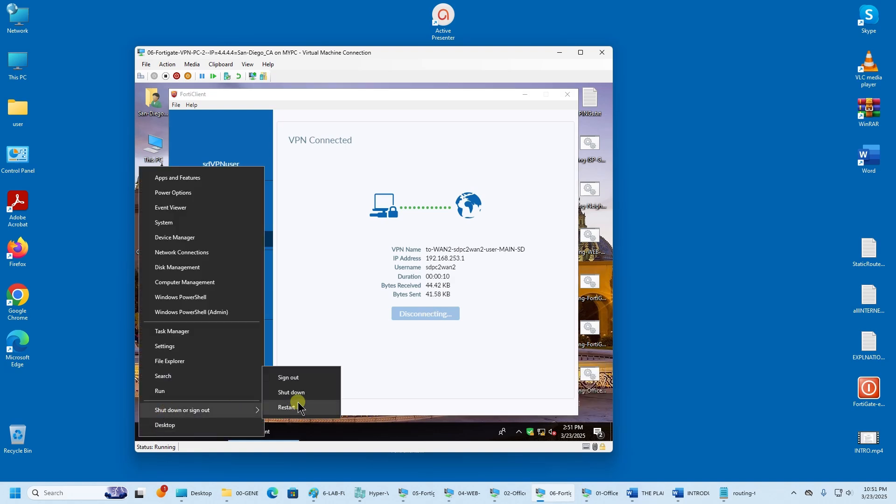
- Sign out, choose Other user, and enter the VPN user name, correcting a typo
{"action": "left_click", "coordinate": [307, 377]}
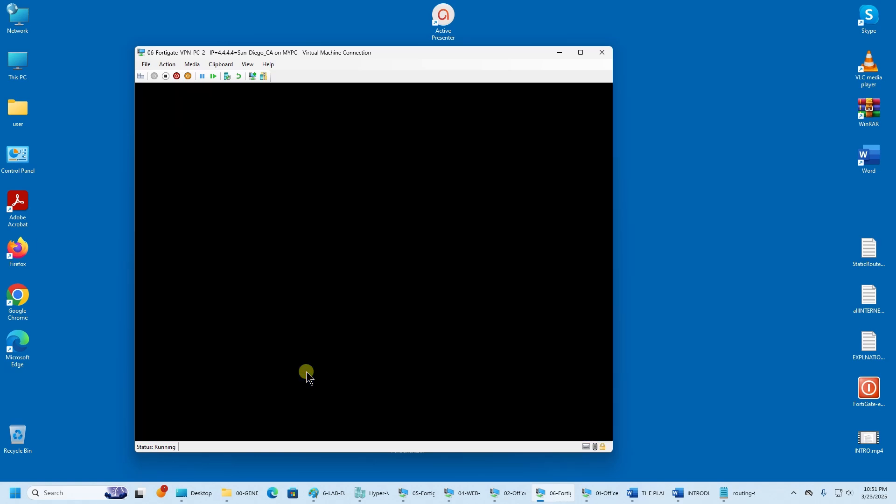
{"action": "left_click", "coordinate": [292, 353]}
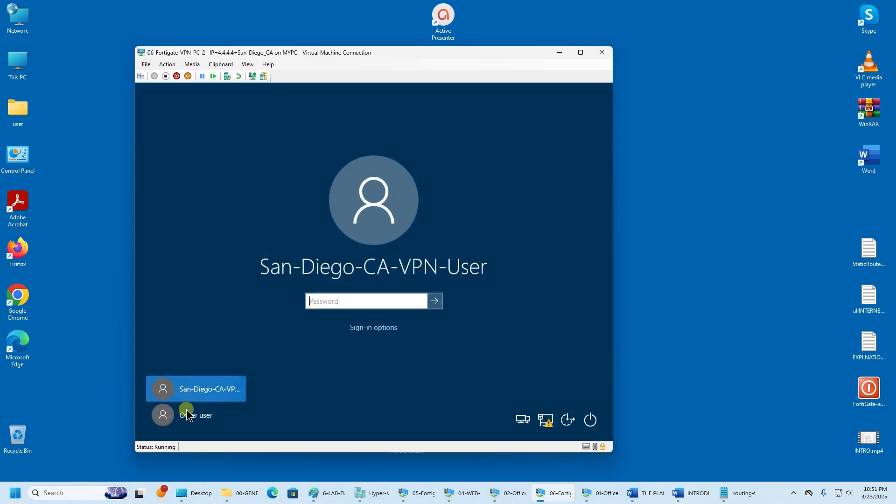
{"action": "left_click", "coordinate": [189, 415]}
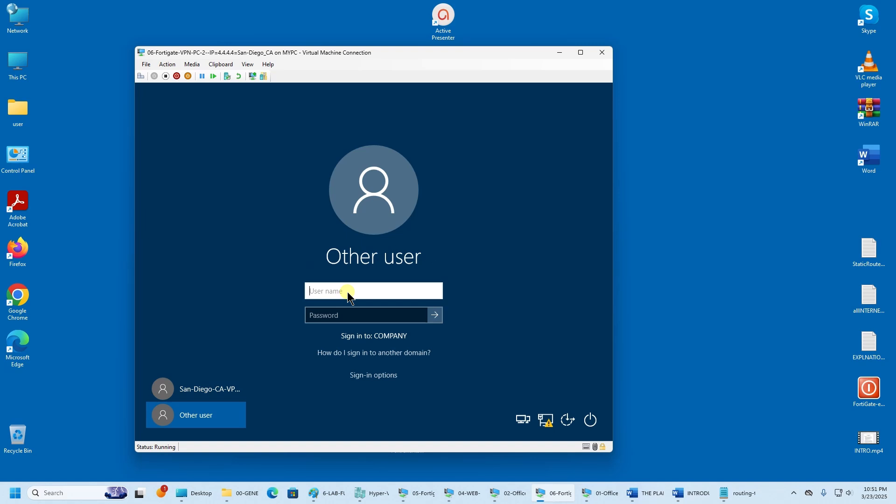
{"action": "type", "text": "sdVPNuser"}
{"action": "key", "text": "Tab"}
{"action": "left_click", "coordinate": [348, 292]}
{"action": "key", "text": "BackSpace"}
{"action": "type", "text": "PNuser"}
{"action": "key", "text": "Tab"}
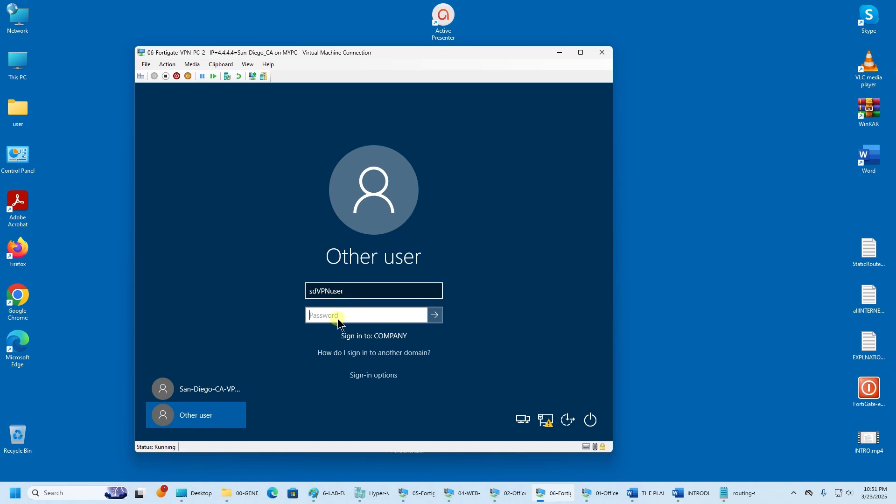
- Switch to FortiClient VPN sign-in and select the to-WAN2-As-WINDOWS tunnel
{"action": "left_click", "coordinate": [373, 376]}
{"action": "left_click", "coordinate": [381, 381]}
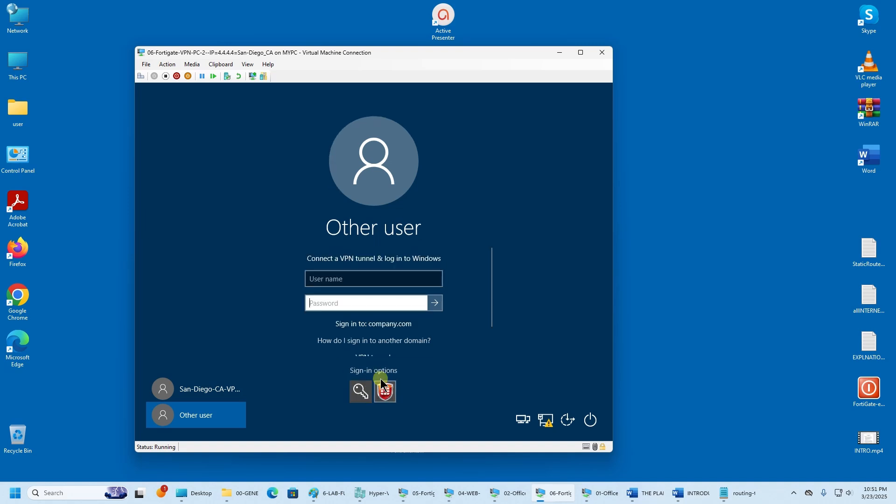
{"action": "scroll", "coordinate": [392, 317], "scroll_direction": "down", "scroll_amount": 1}
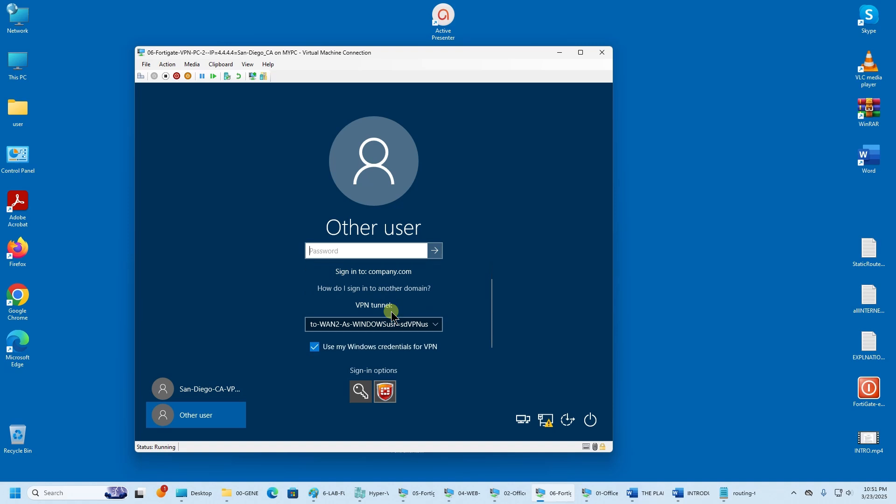
{"action": "left_click", "coordinate": [396, 325]}
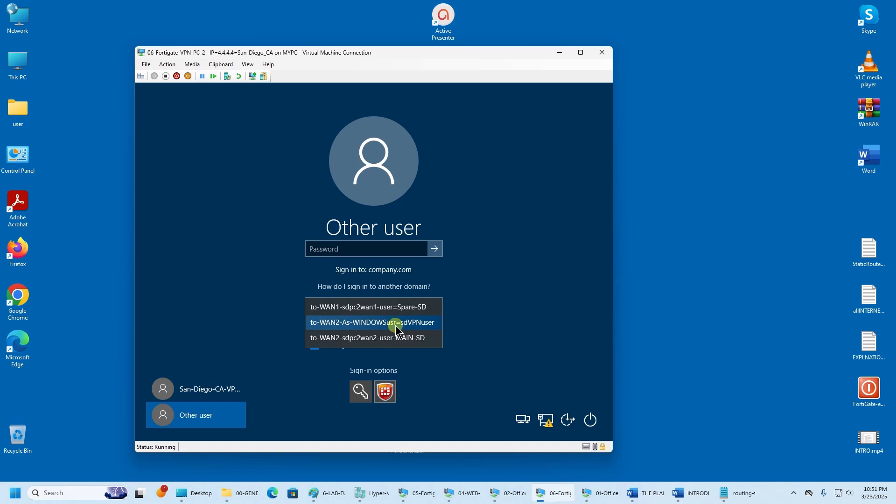
{"action": "left_click", "coordinate": [418, 322]}
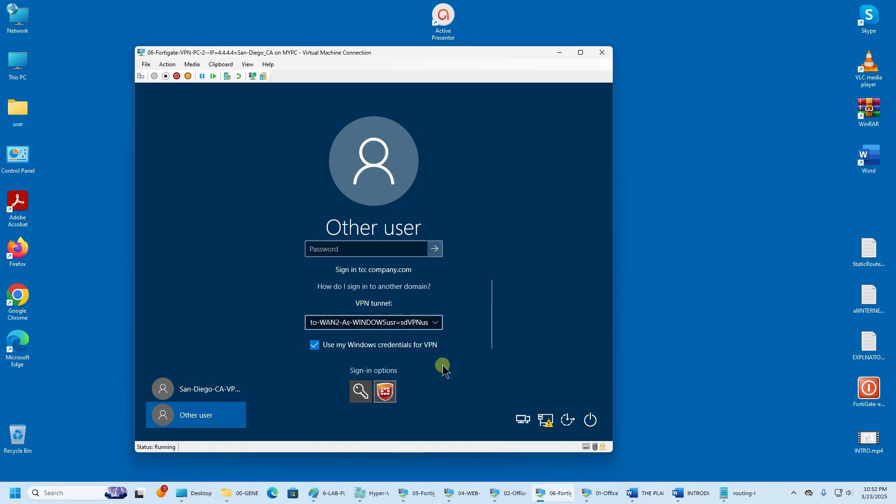
{"action": "mouse_move", "coordinate": [465, 496]}
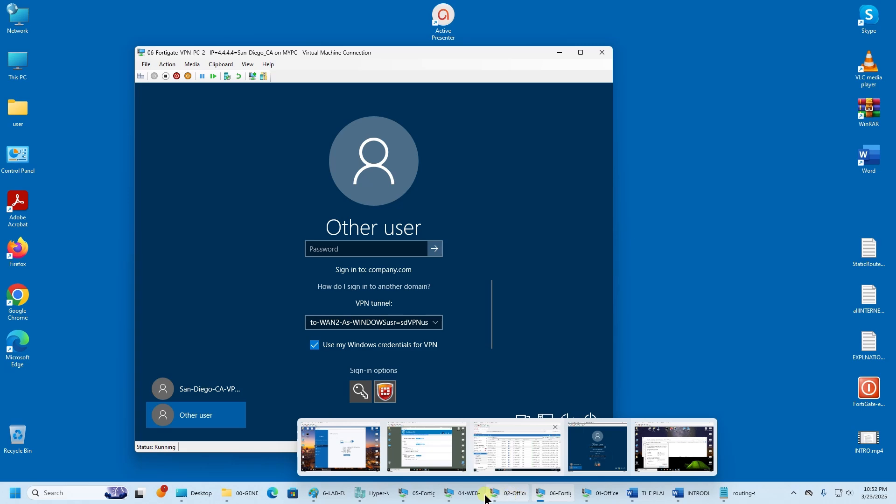
- On the domain controller, close the adapter dialogs and Network Connections, and open Active Directory Users and Computers
{"action": "left_click", "coordinate": [601, 494]}
{"action": "left_click", "coordinate": [346, 188]}
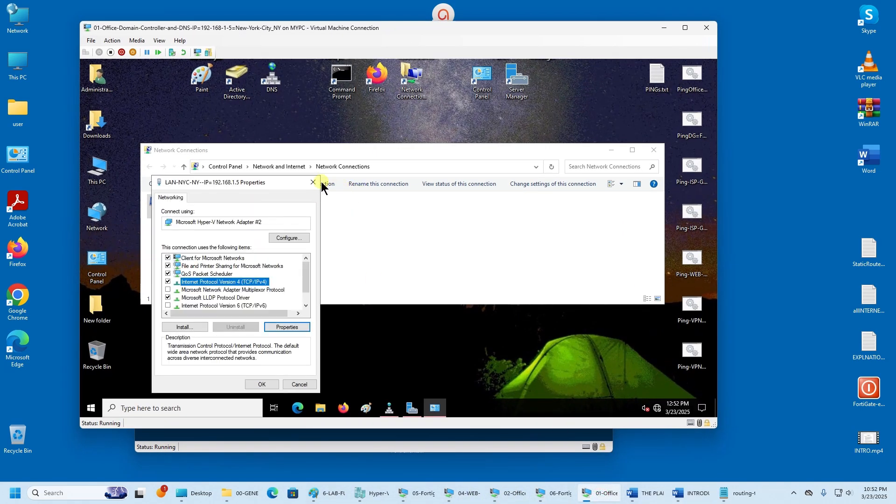
{"action": "left_click", "coordinate": [316, 182]}
{"action": "left_click", "coordinate": [654, 150]}
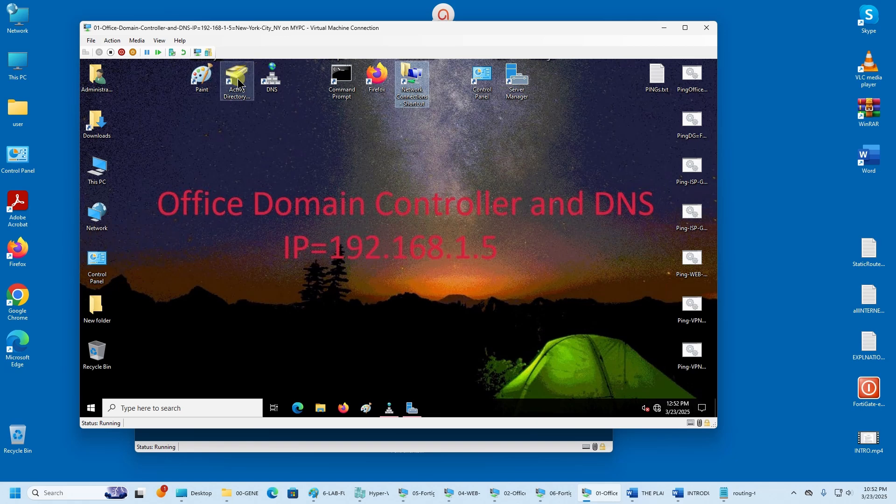
{"action": "left_click", "coordinate": [238, 84]}
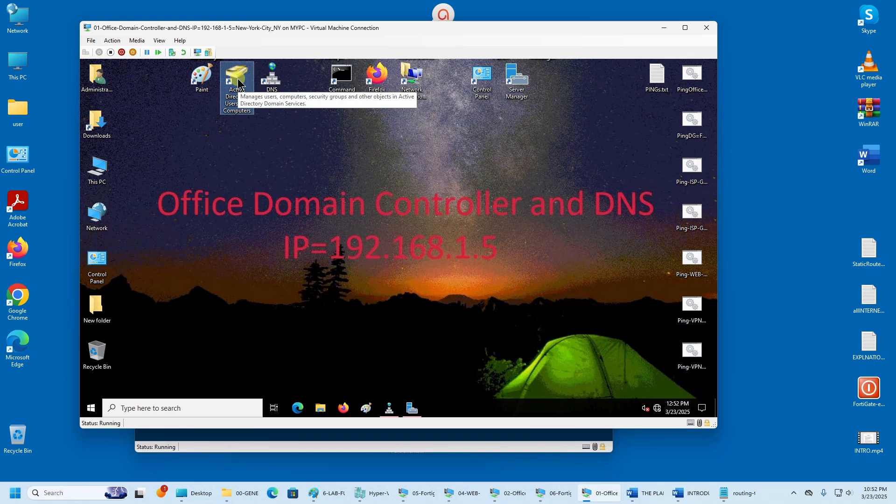
{"action": "double_click", "coordinate": [238, 84]}
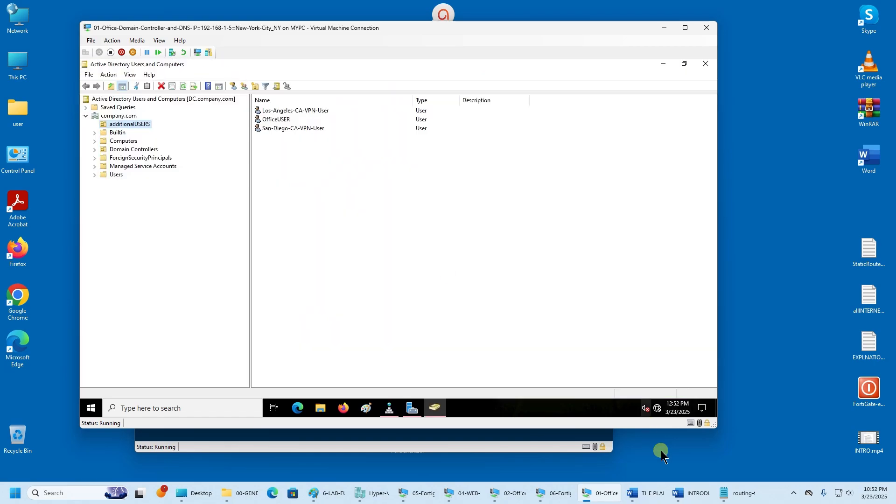
{"action": "left_click", "coordinate": [796, 494]}
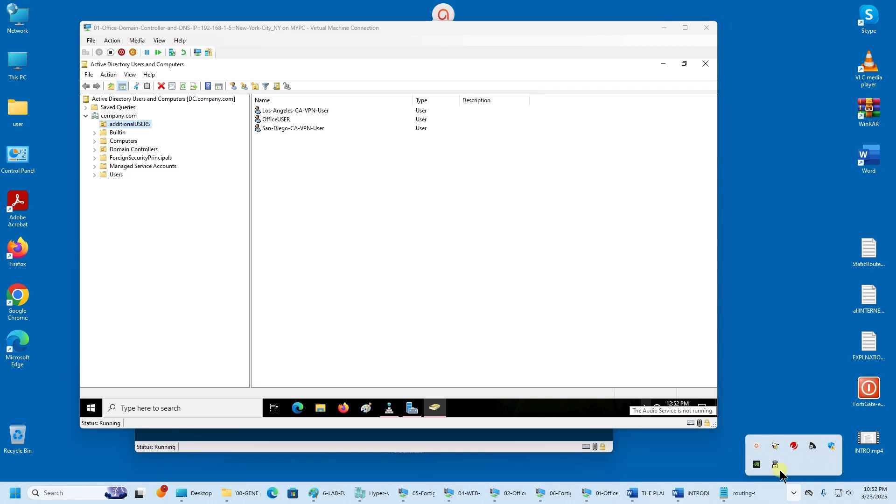
{"action": "left_click", "coordinate": [758, 447]}
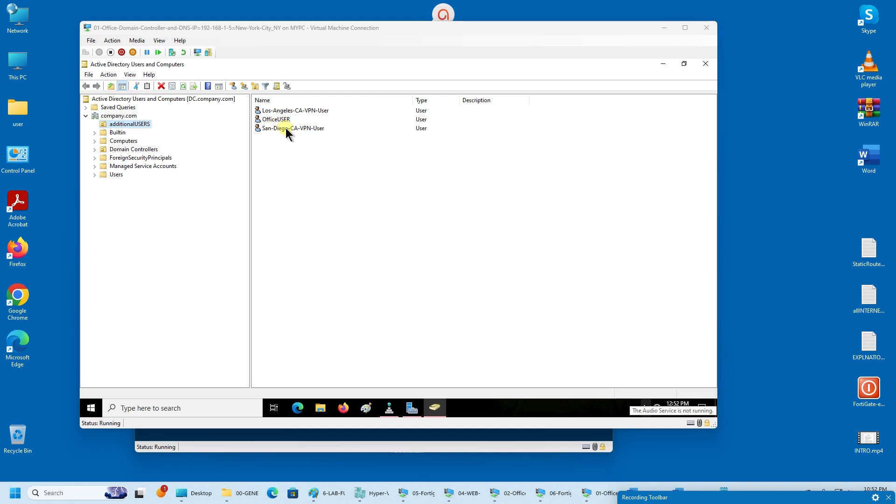
- Read San-Diego-CA-VPN-User's logon name on the Account tab, cancel, and minimize the VM
{"action": "left_click", "coordinate": [288, 113]}
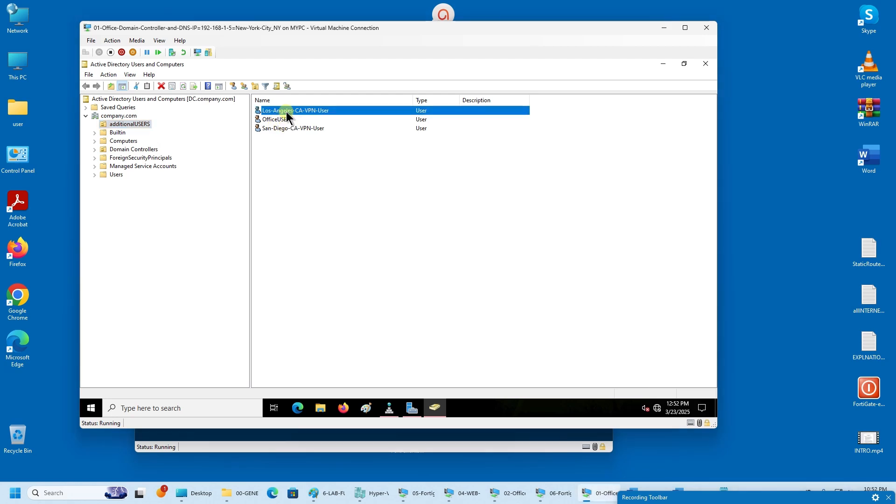
{"action": "left_click", "coordinate": [313, 130]}
{"action": "double_click", "coordinate": [314, 131]}
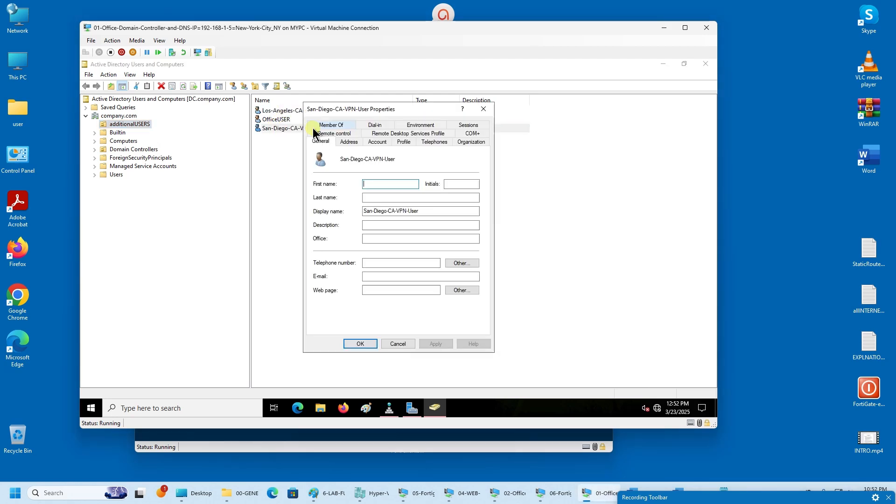
{"action": "left_click", "coordinate": [377, 144]}
{"action": "left_click_drag", "start_coordinate": [351, 164], "coordinate": [241, 170]}
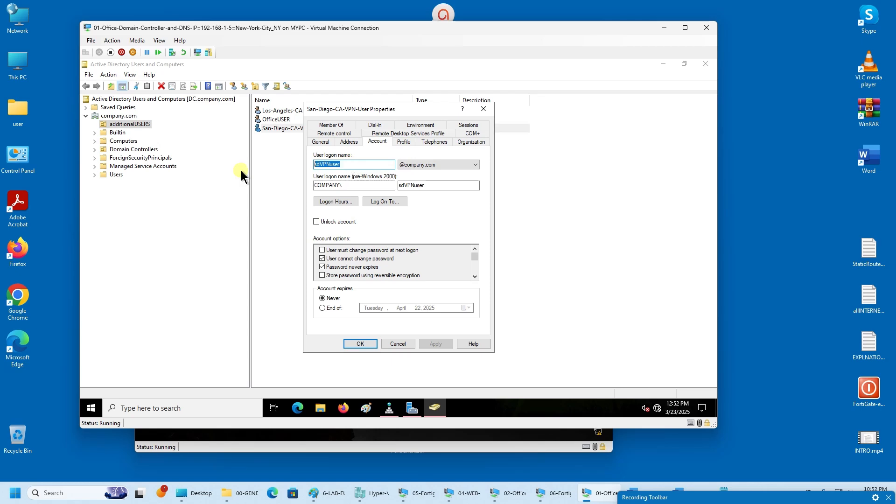
{"action": "left_click", "coordinate": [405, 346]}
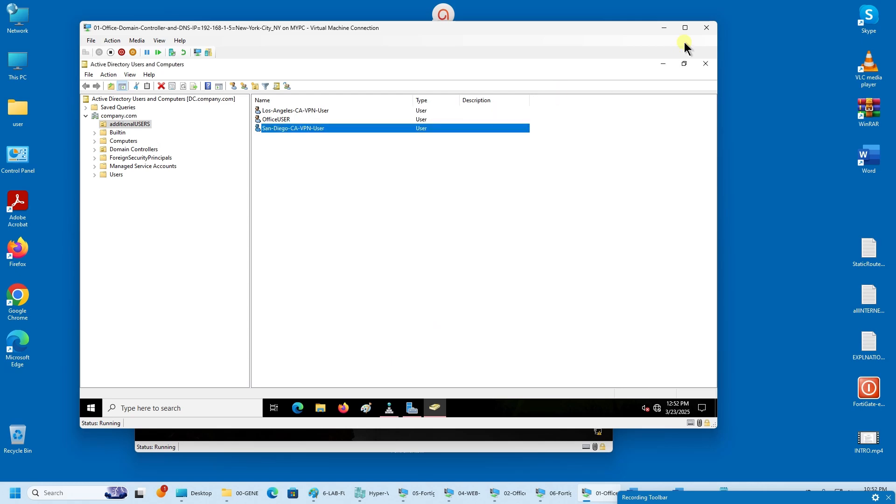
{"action": "left_click", "coordinate": [664, 28]}
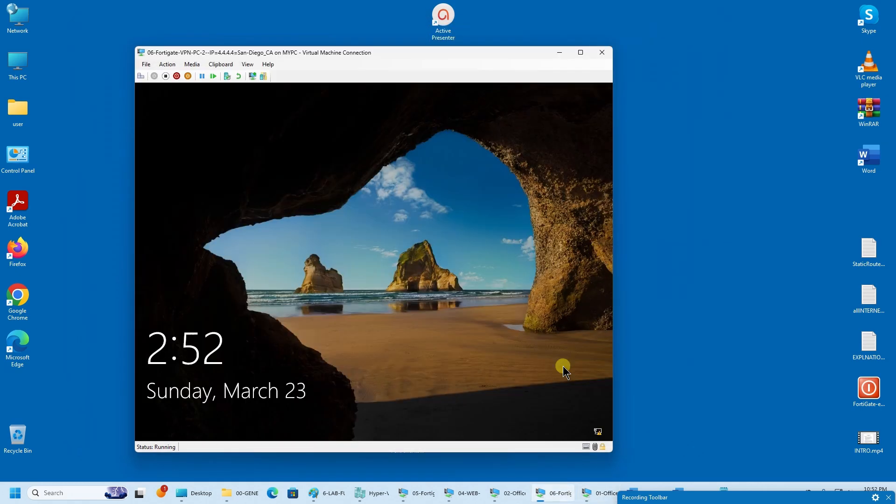
- Check in User Definition that the San Diego VPN user belongs to IPSec-RemmAcc-VPN-FRWL-GRP-WAN2, then minimize the office PC
{"action": "left_click", "coordinate": [510, 493]}
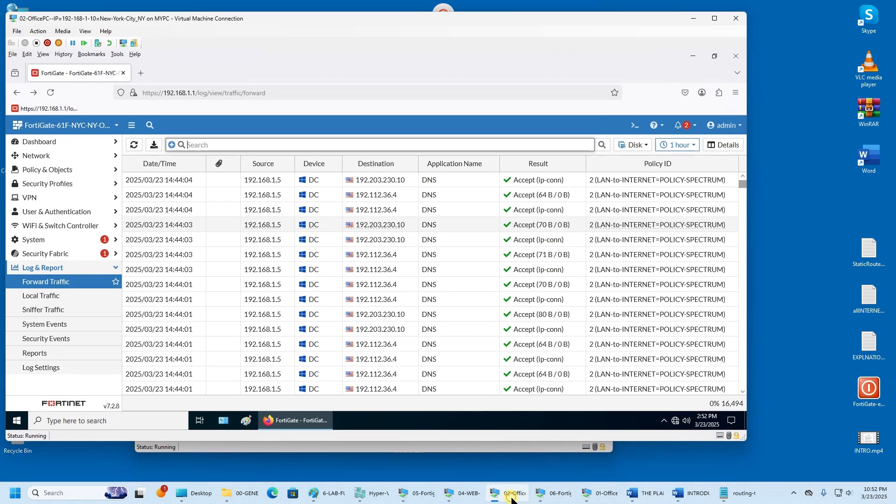
{"action": "left_click", "coordinate": [57, 214]}
{"action": "left_click", "coordinate": [54, 227]}
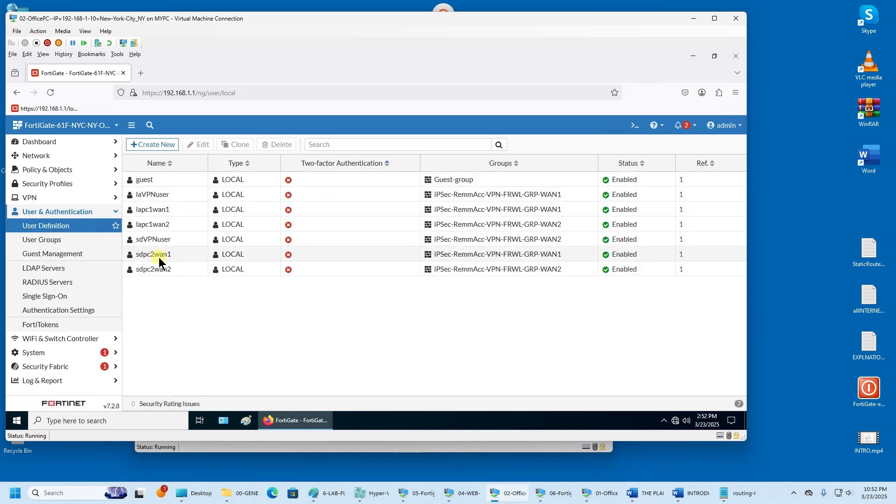
{"action": "left_click", "coordinate": [178, 242]}
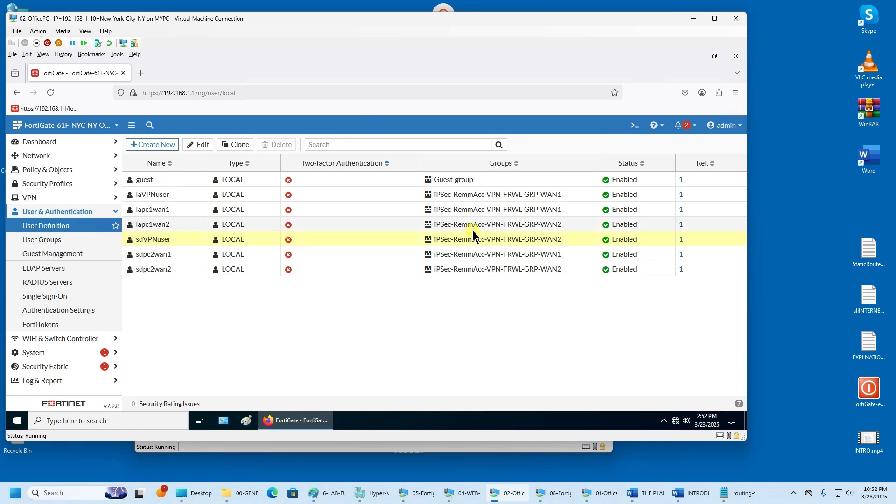
{"action": "left_click", "coordinate": [698, 18]}
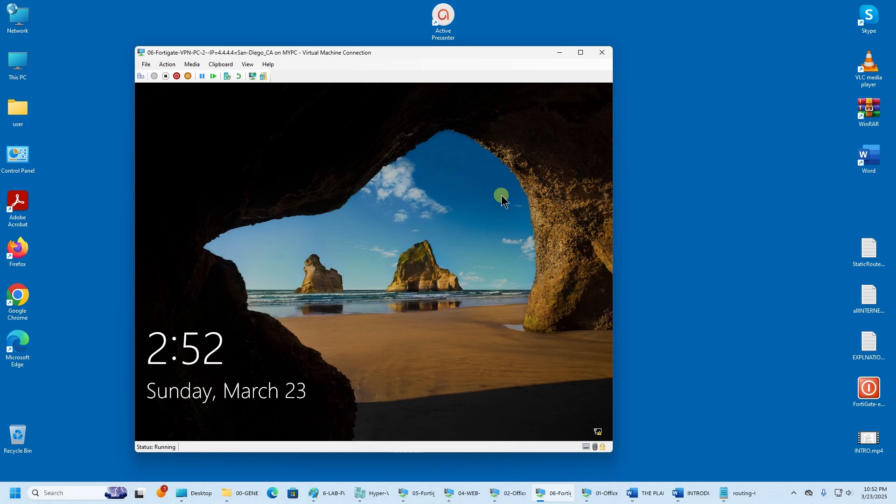
- Dismiss the lock screen, choose Other user, and select the FortiClient VPN sign-in option
{"action": "left_click", "coordinate": [341, 104]}
{"action": "left_click_drag", "start_coordinate": [334, 56], "coordinate": [345, 27]}
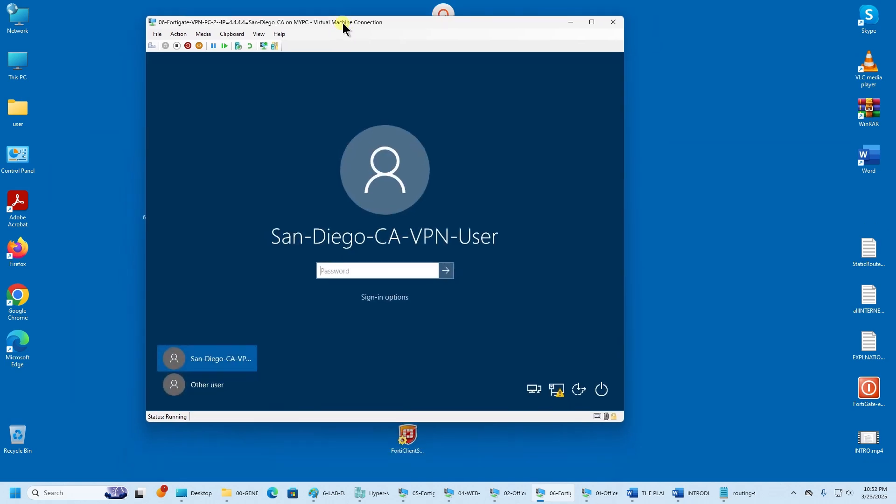
{"action": "left_click", "coordinate": [232, 395]}
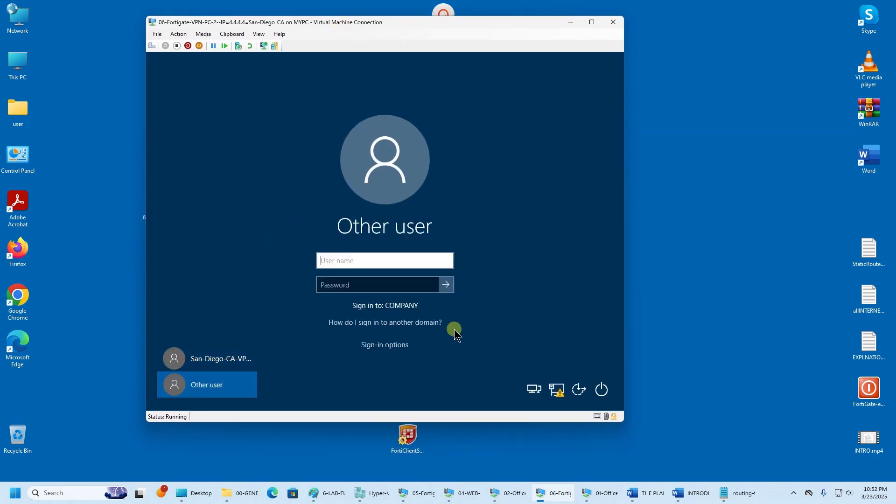
{"action": "left_click", "coordinate": [381, 346]}
{"action": "left_click", "coordinate": [401, 361]}
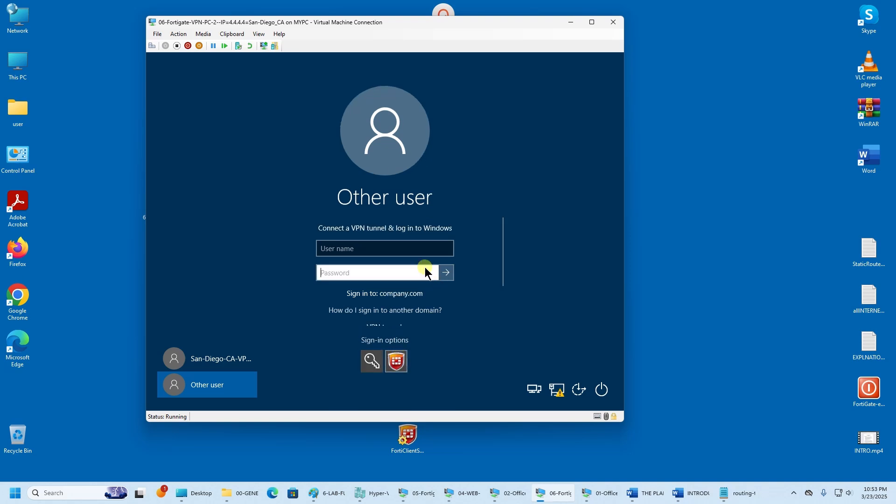
- Enter the VPN user's name and password and turn off reusing Windows credentials
{"action": "left_click", "coordinate": [420, 248]}
{"action": "scroll", "coordinate": [420, 248], "scroll_direction": "down", "scroll_amount": 2}
{"action": "scroll", "coordinate": [420, 248], "scroll_direction": "up", "scroll_amount": 2}
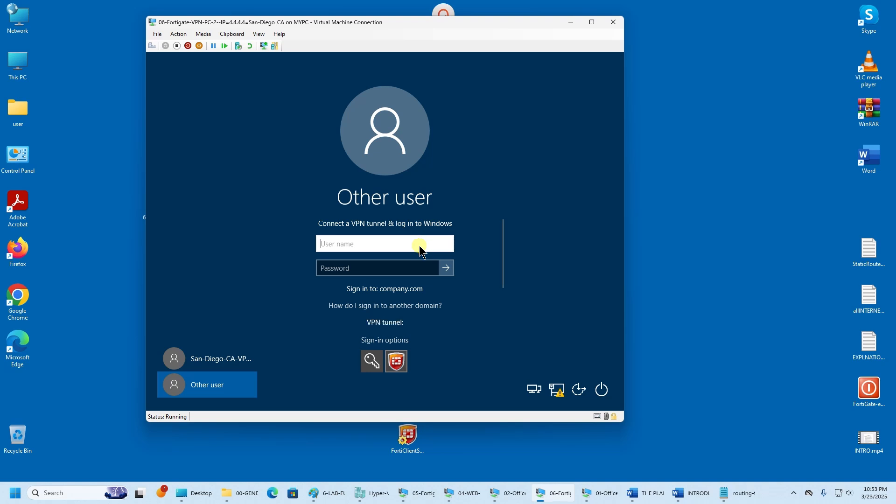
{"action": "scroll", "coordinate": [420, 249], "scroll_direction": "down", "scroll_amount": 2}
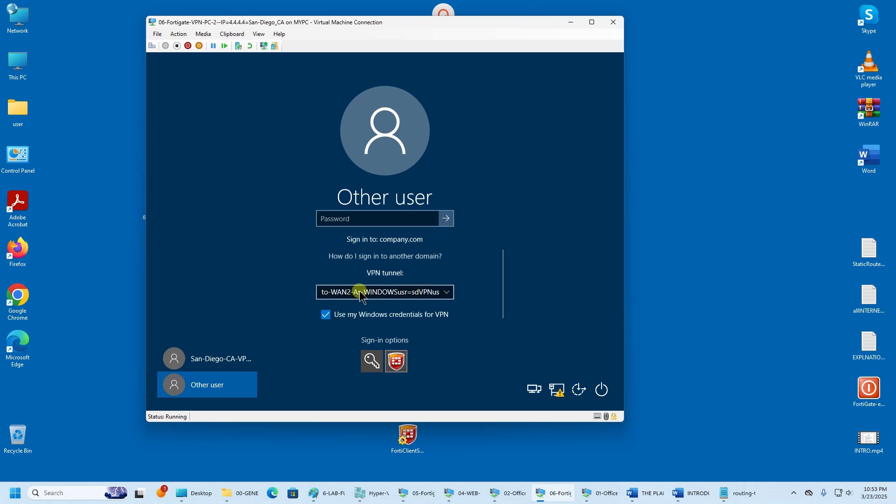
{"action": "scroll", "coordinate": [358, 285], "scroll_direction": "up", "scroll_amount": 2}
{"action": "left_click", "coordinate": [370, 250]}
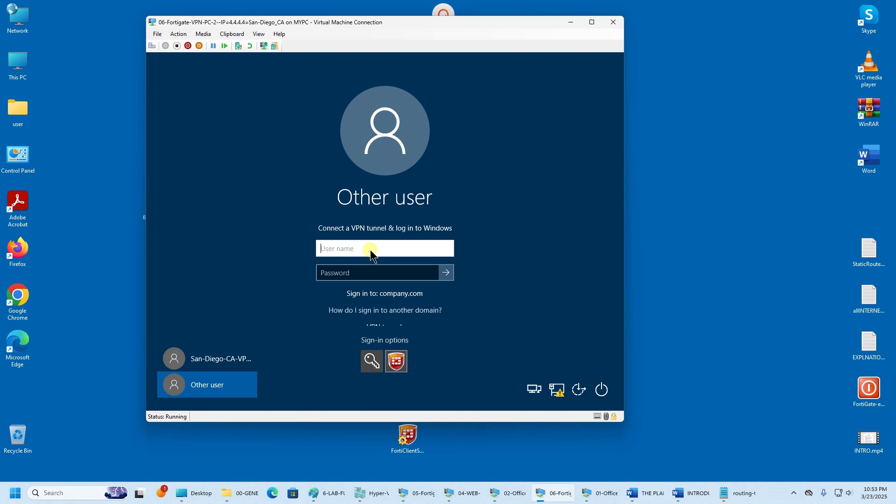
{"action": "type", "text": "sdVPNuser"}
{"action": "key", "text": "Tab"}
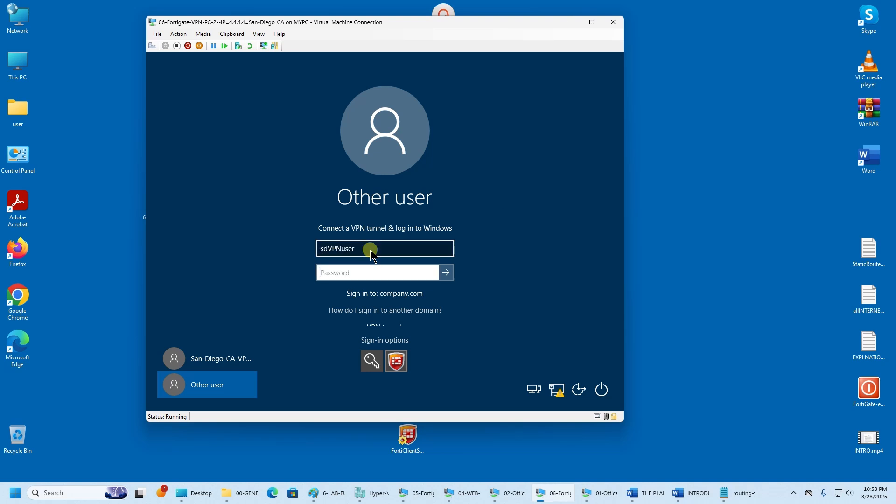
{"action": "type", "text": "****"}
{"action": "scroll", "coordinate": [439, 298], "scroll_direction": "down", "scroll_amount": 2}
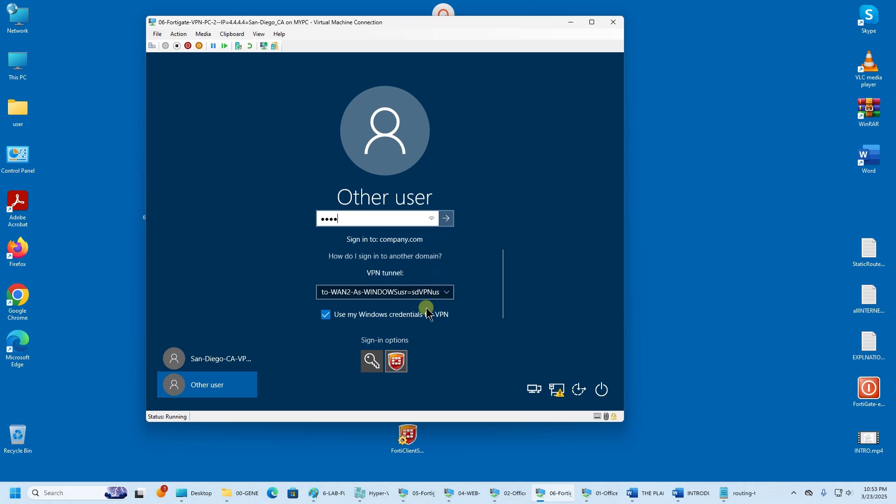
{"action": "left_click", "coordinate": [323, 319]}
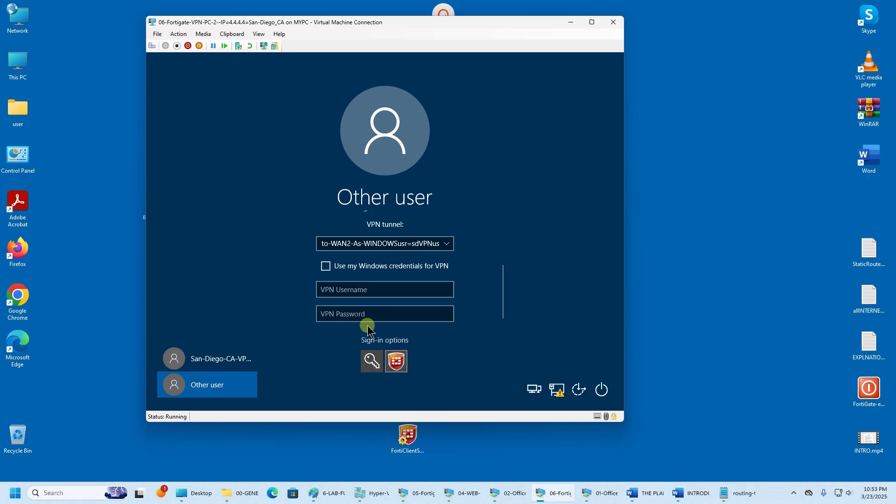
- Prefix the user name with COMPANY\ and submit to connect through the to-WAN2 tunnel
{"action": "scroll", "coordinate": [367, 251], "scroll_direction": "up", "scroll_amount": 2}
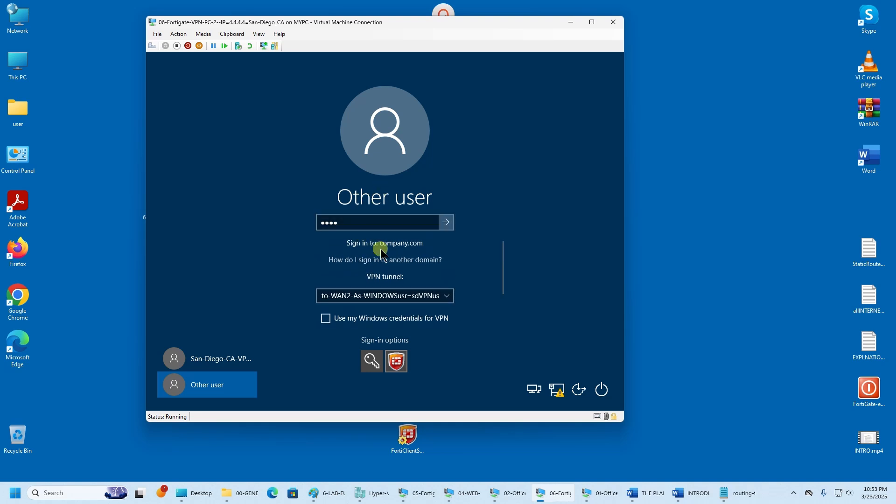
{"action": "scroll", "coordinate": [382, 260], "scroll_direction": "down", "scroll_amount": 1}
{"action": "scroll", "coordinate": [382, 260], "scroll_direction": "down", "scroll_amount": 2}
{"action": "scroll", "coordinate": [389, 276], "scroll_direction": "up", "scroll_amount": 3}
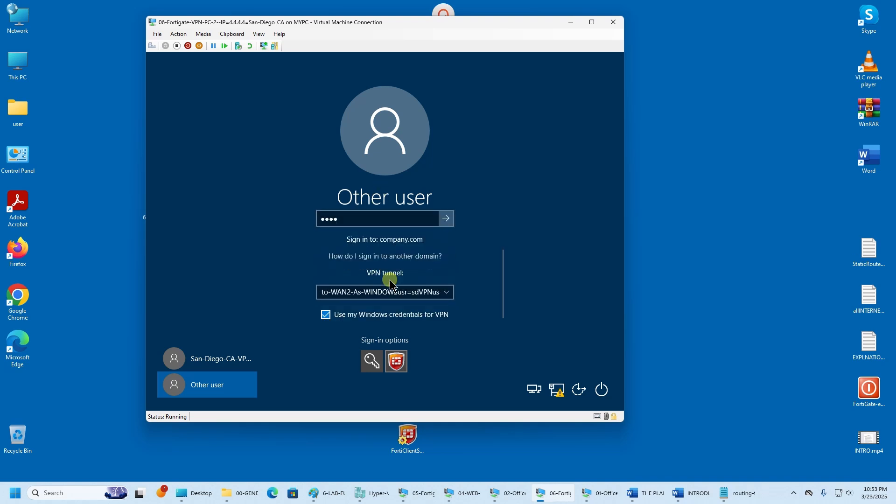
{"action": "scroll", "coordinate": [403, 314], "scroll_direction": "up", "scroll_amount": 1}
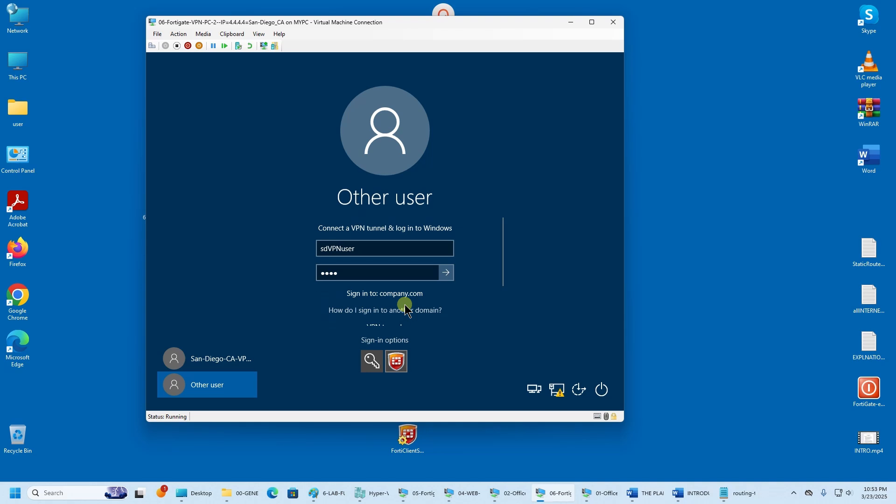
{"action": "left_click", "coordinate": [406, 249]}
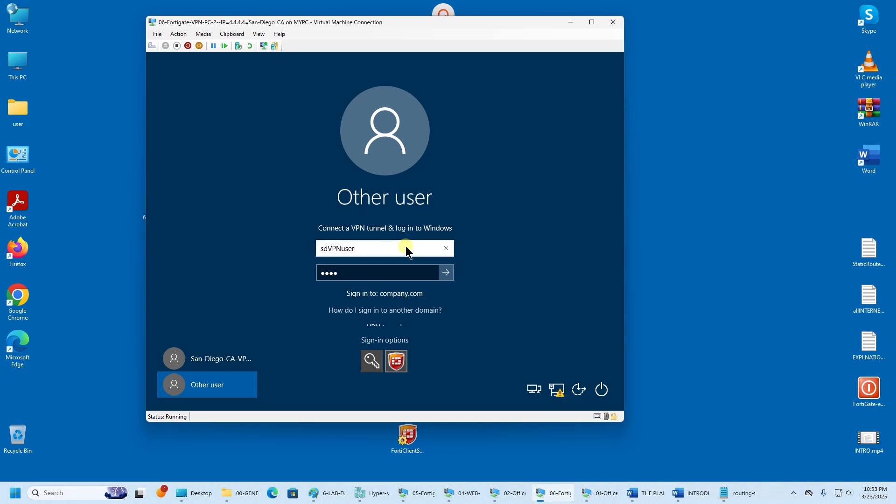
{"action": "key", "text": "Home"}
{"action": "type", "text": "COMPANY\\"}
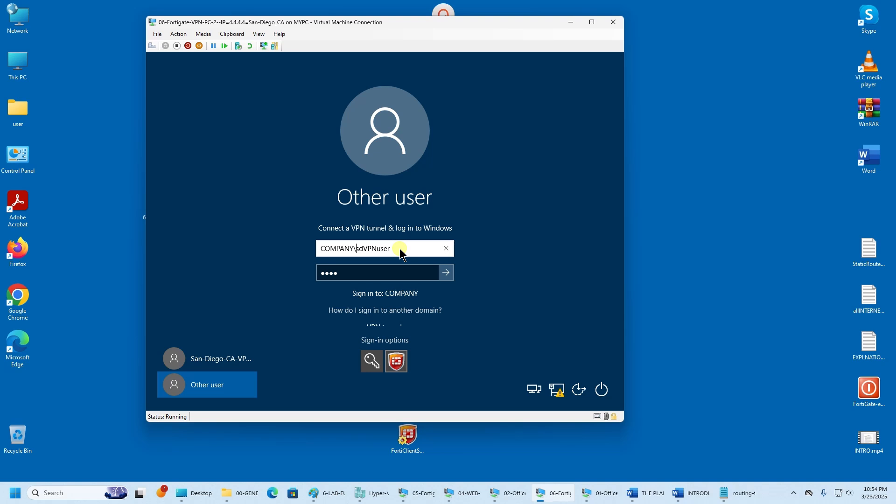
{"action": "left_click_drag", "start_coordinate": [400, 254], "coordinate": [357, 259]}
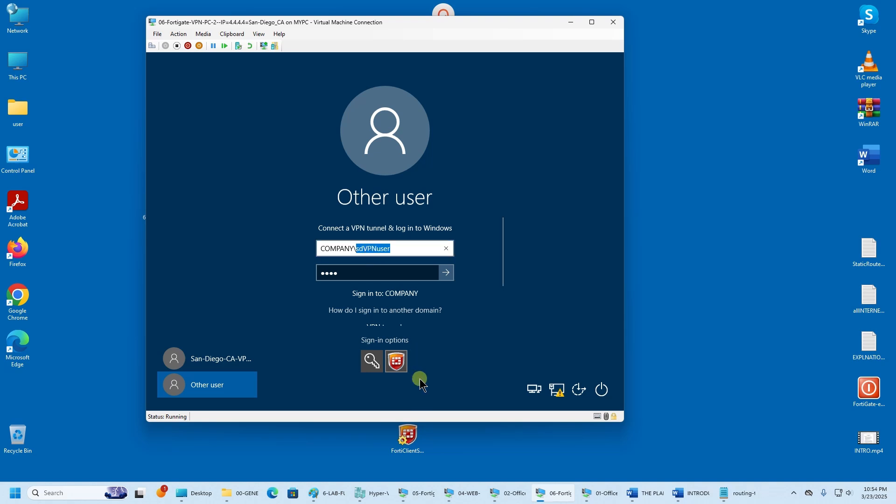
{"action": "left_click_drag", "start_coordinate": [398, 255], "coordinate": [266, 265]}
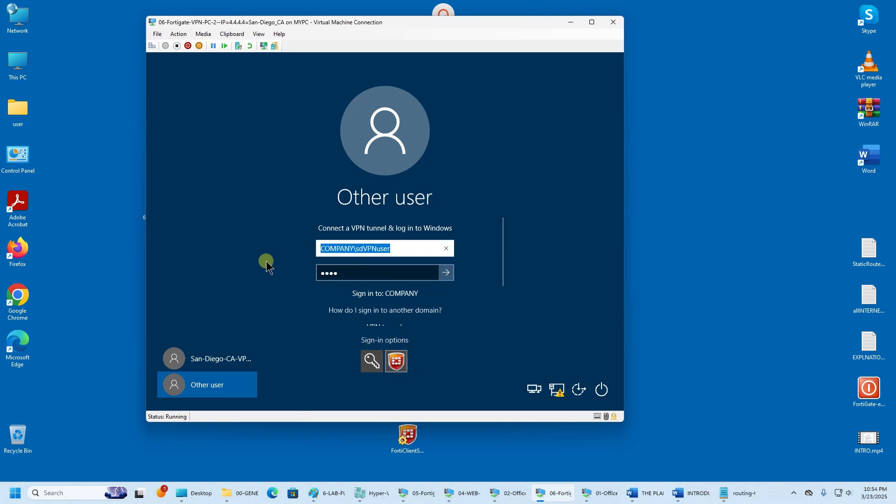
{"action": "scroll", "coordinate": [455, 301], "scroll_direction": "down", "scroll_amount": 2}
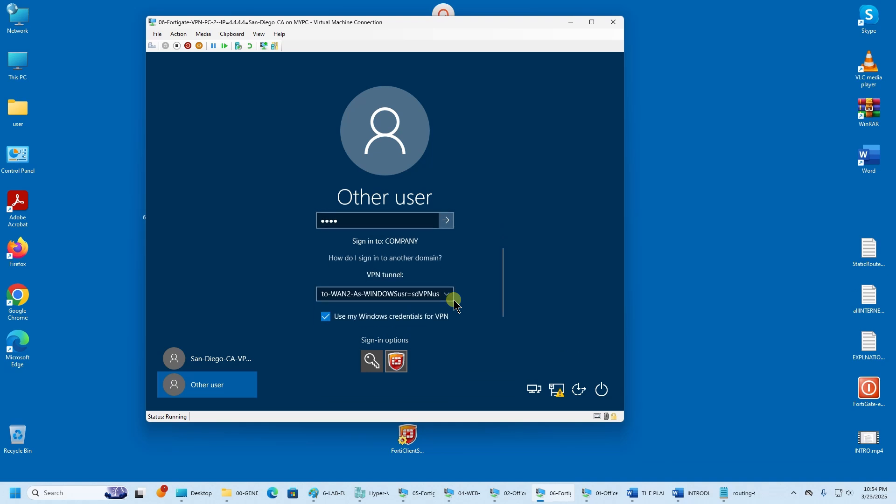
{"action": "scroll", "coordinate": [455, 301], "scroll_direction": "down", "scroll_amount": 1}
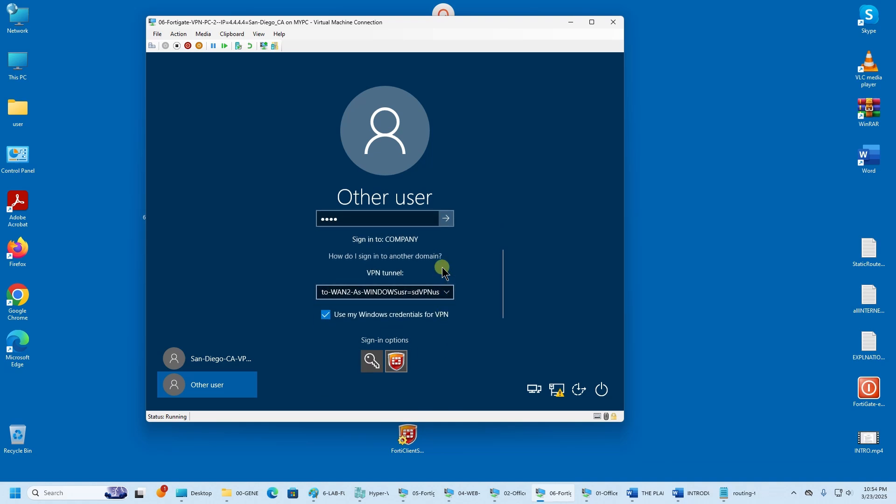
{"action": "left_click", "coordinate": [447, 219]}
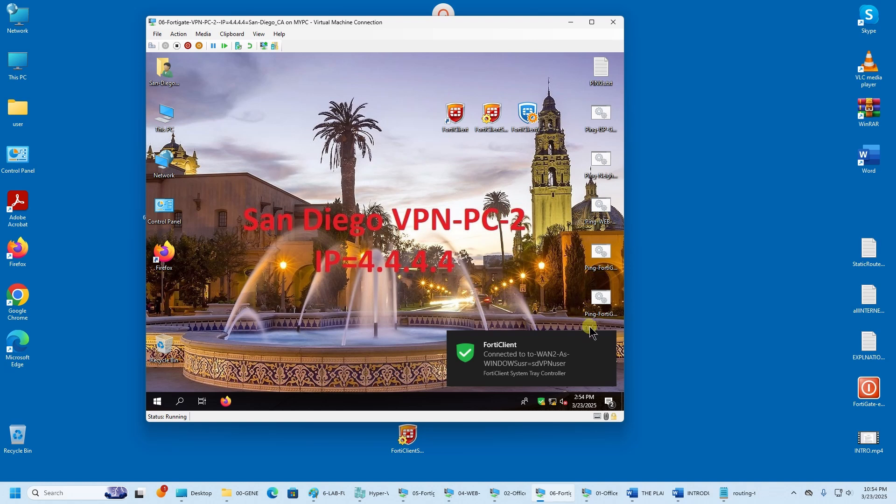
- Dismiss FortiClient's 'Connected' toast on the San Diego VPN-PC-2 desktop
{"action": "left_click", "coordinate": [614, 339]}
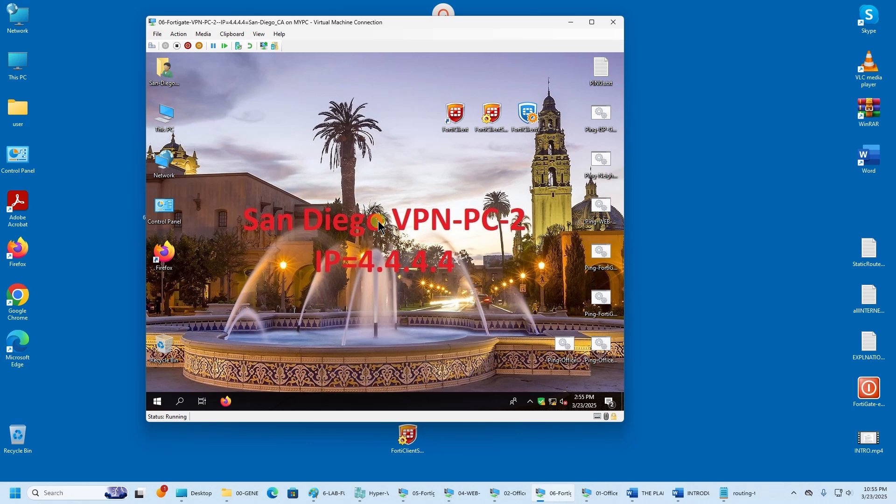
- Open the FortiClient console from the tray, then minimize it
{"action": "left_click", "coordinate": [540, 400]}
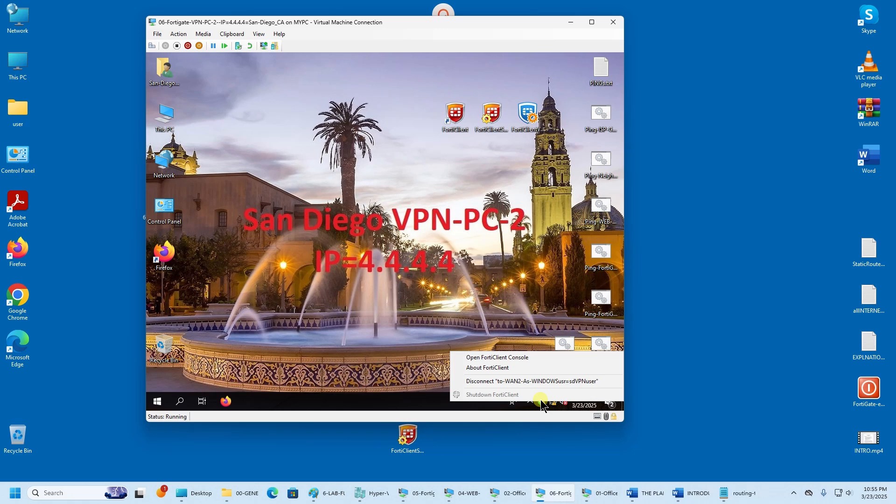
{"action": "left_click", "coordinate": [525, 363]}
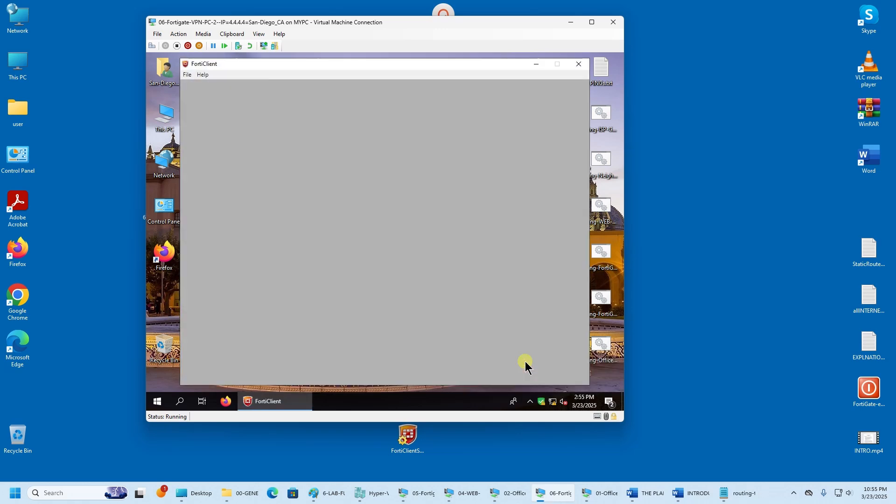
{"action": "left_click", "coordinate": [537, 64]}
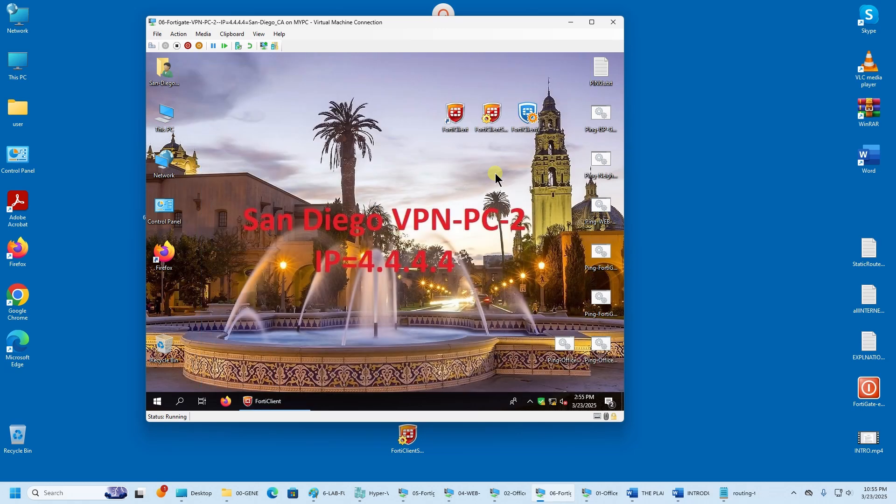
- Ping 192.168.1.5 and 192.168.1.10 from the San Diego PC, then close both ping windows
{"action": "left_click", "coordinate": [601, 116]}
{"action": "left_click", "coordinate": [602, 301]}
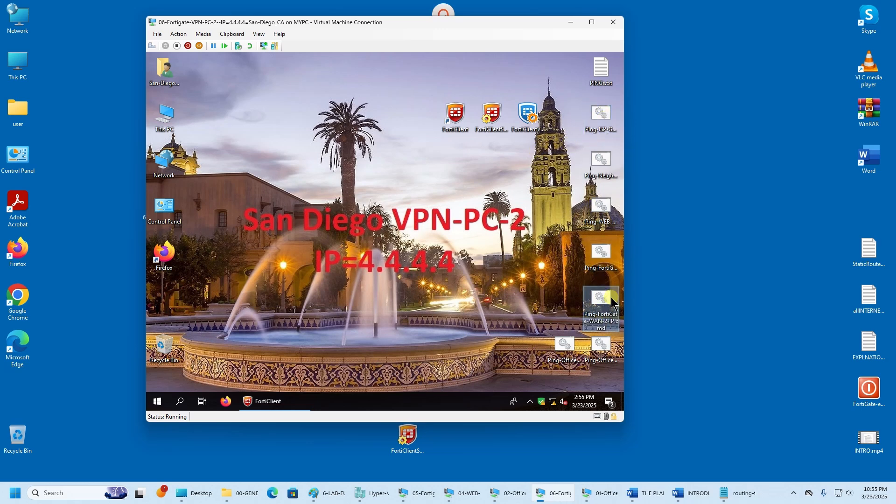
{"action": "left_click", "coordinate": [603, 350]}
{"action": "double_click", "coordinate": [604, 344]}
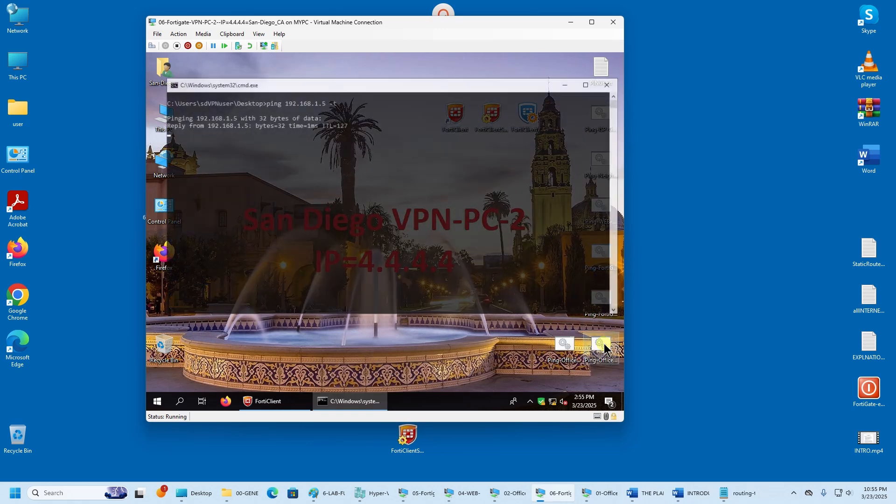
{"action": "left_click_drag", "start_coordinate": [318, 73], "coordinate": [314, 67]}
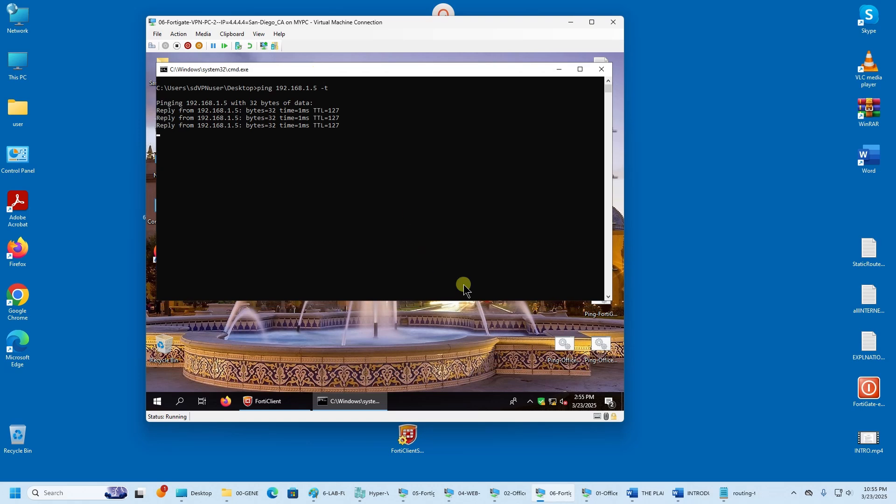
{"action": "double_click", "coordinate": [568, 347]}
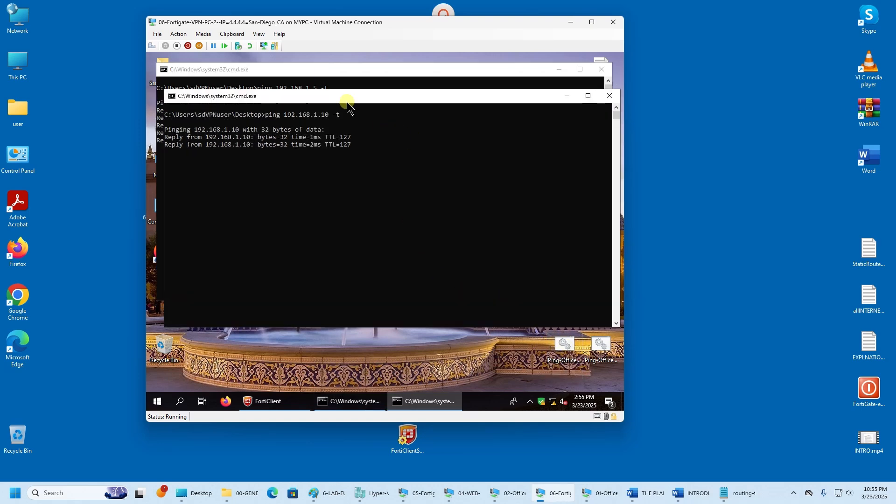
{"action": "left_click_drag", "start_coordinate": [344, 100], "coordinate": [346, 166]}
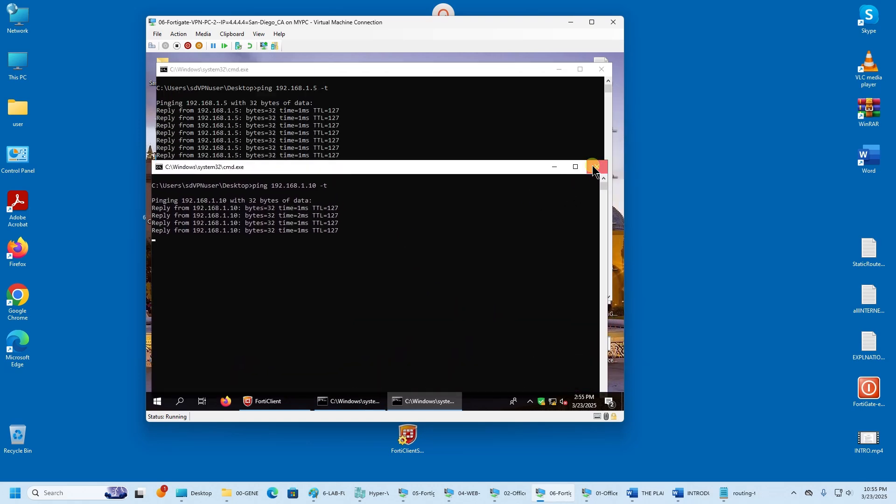
{"action": "left_click", "coordinate": [607, 157]}
{"action": "left_click", "coordinate": [601, 72]}
{"action": "left_click_drag", "start_coordinate": [470, 32], "coordinate": [376, 30]}
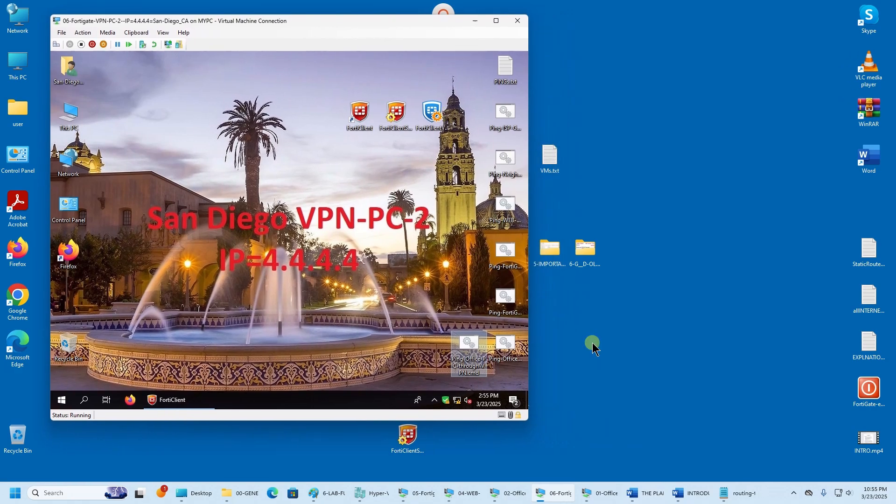
{"action": "left_click", "coordinate": [511, 493]}
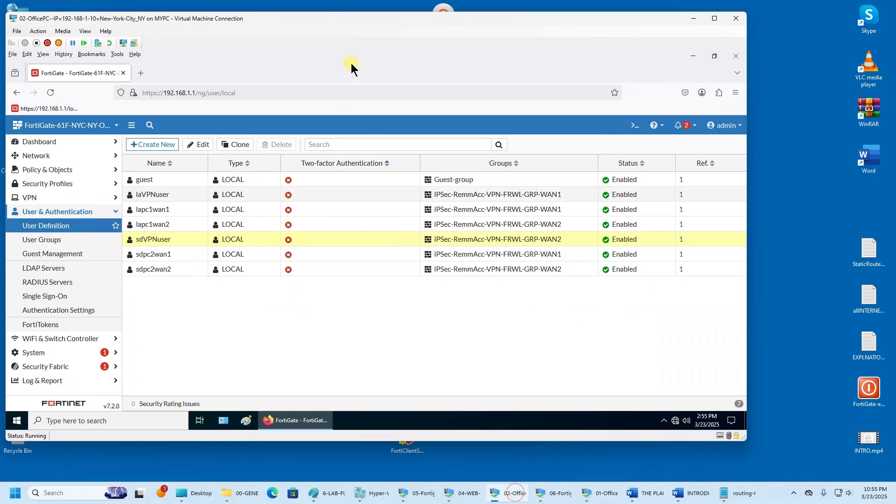
- Place the Los Angeles and San Diego VM windows side by side, minimizing FortiClient
{"action": "left_click", "coordinate": [694, 18]}
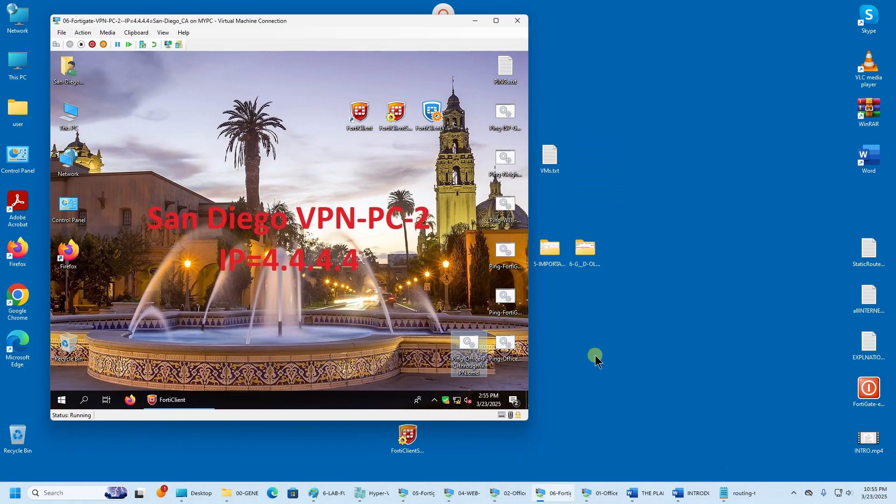
{"action": "left_click", "coordinate": [423, 499]}
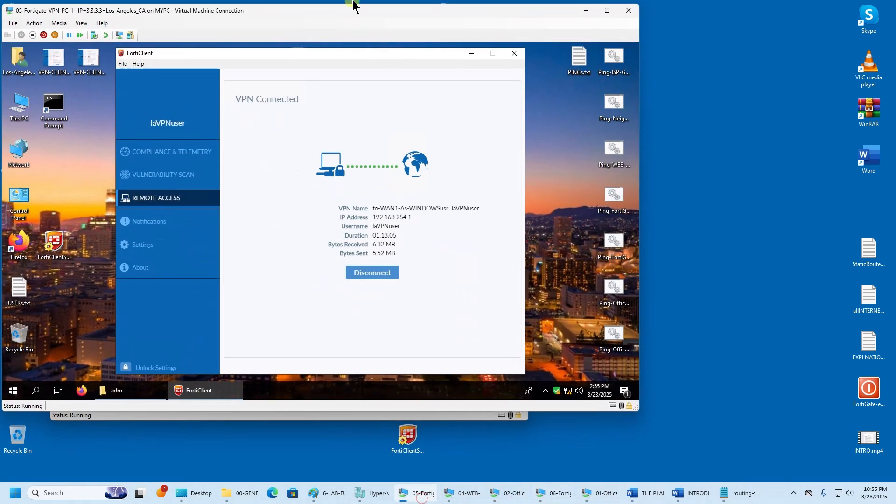
{"action": "left_click", "coordinate": [473, 52]}
{"action": "left_click_drag", "start_coordinate": [400, 7], "coordinate": [411, 85]}
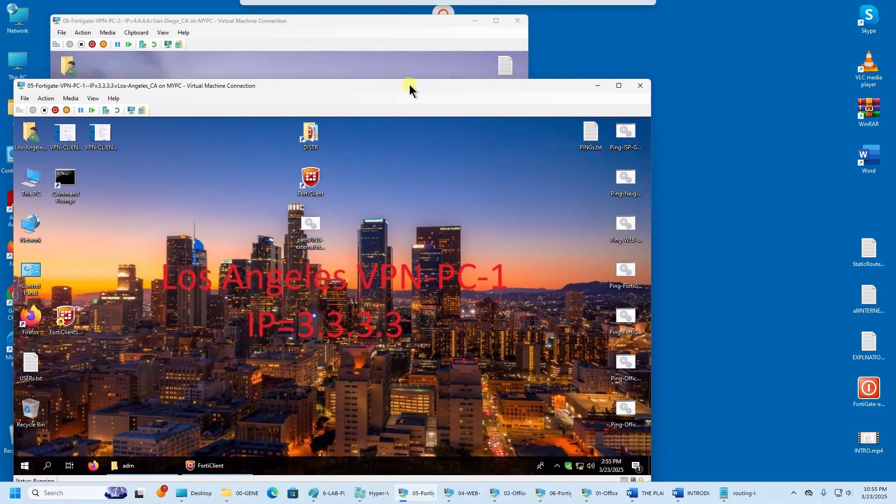
{"action": "left_click_drag", "start_coordinate": [360, 23], "coordinate": [705, 95]}
{"action": "left_click_drag", "start_coordinate": [327, 86], "coordinate": [323, 16]}
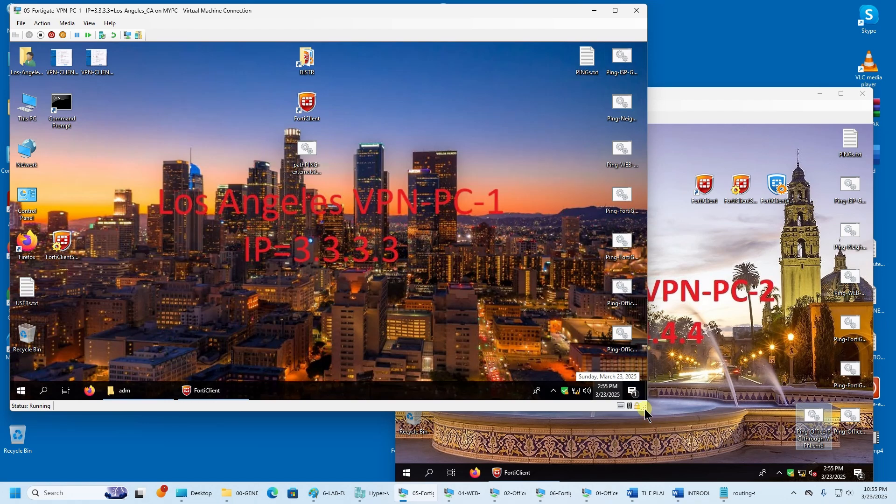
{"action": "left_click_drag", "start_coordinate": [647, 411], "coordinate": [540, 383]}
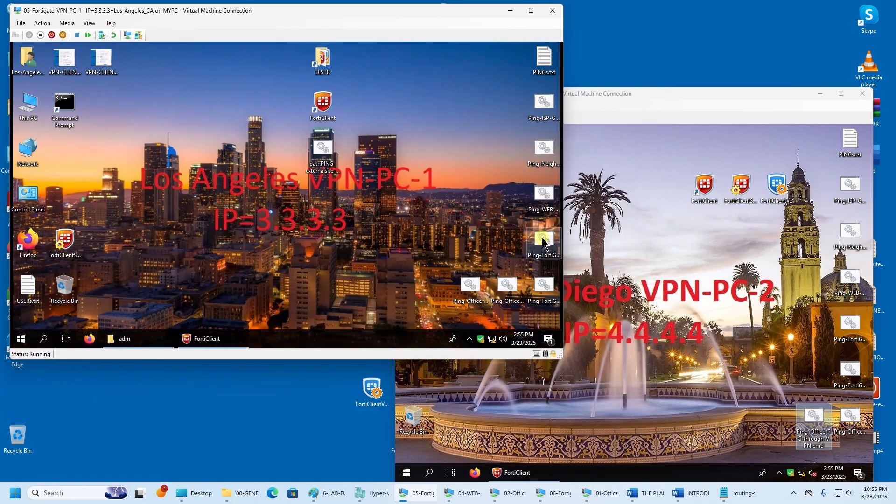
- Ping 2.2.2.2, 192.168.1.5 and 192.168.1.10 from Los Angeles, closing each ping window
{"action": "double_click", "coordinate": [546, 262]}
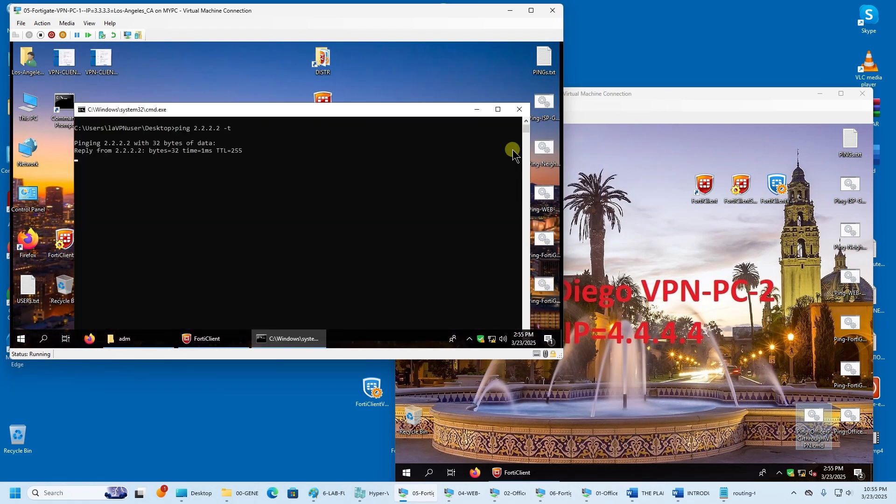
{"action": "left_click", "coordinate": [520, 111]}
{"action": "double_click", "coordinate": [508, 286]}
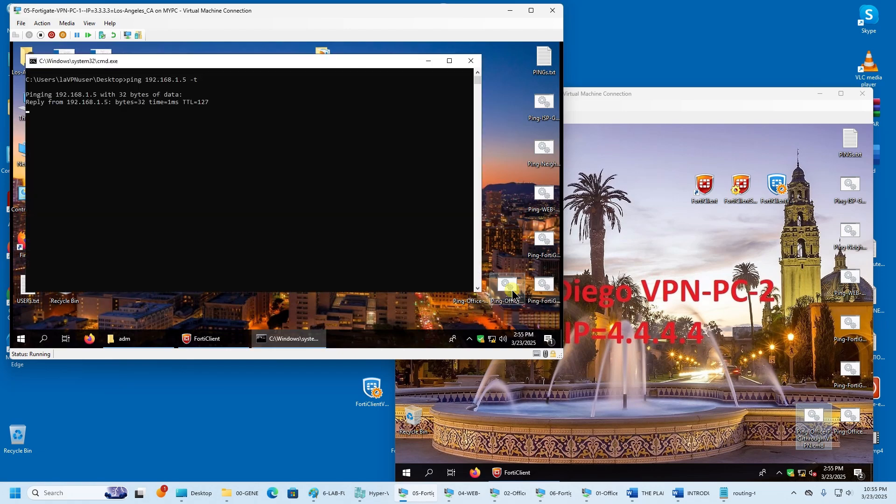
{"action": "left_click", "coordinate": [471, 61]}
{"action": "double_click", "coordinate": [473, 291]}
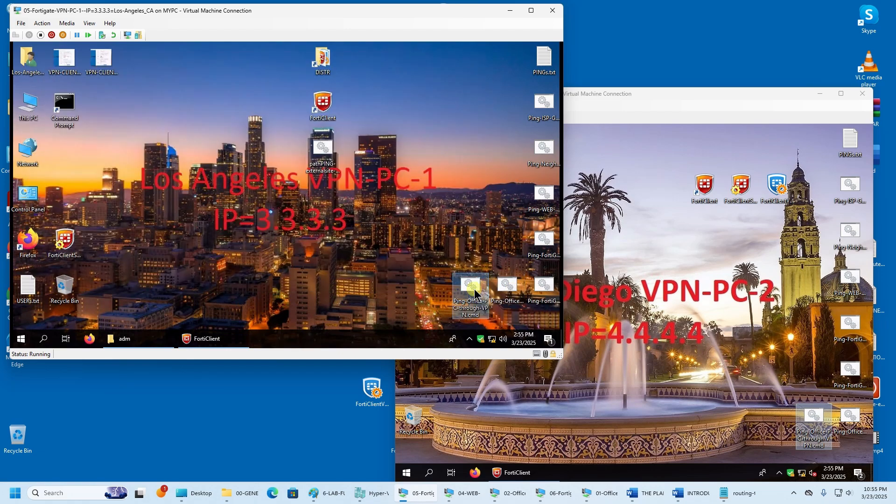
{"action": "left_click", "coordinate": [482, 74]}
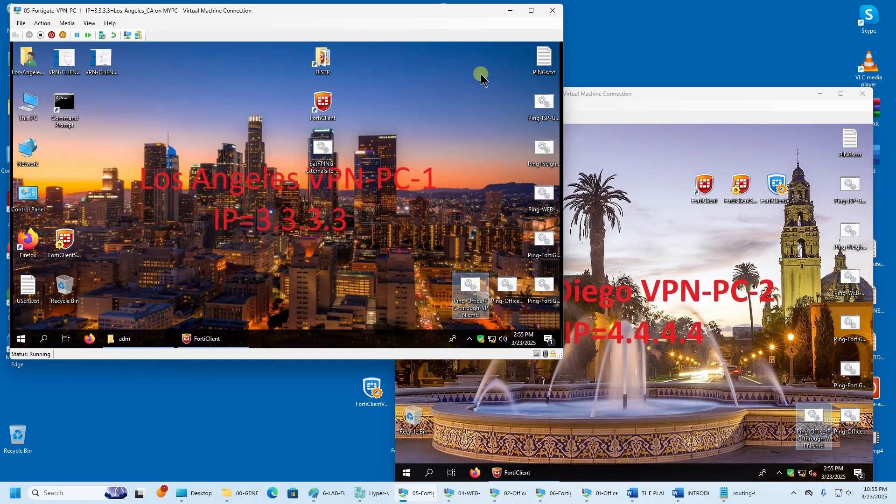
- Open a Command Prompt on both the Los Angeles and San Diego PCs
{"action": "double_click", "coordinate": [62, 117]}
{"action": "left_click_drag", "start_coordinate": [248, 86], "coordinate": [248, 55]}
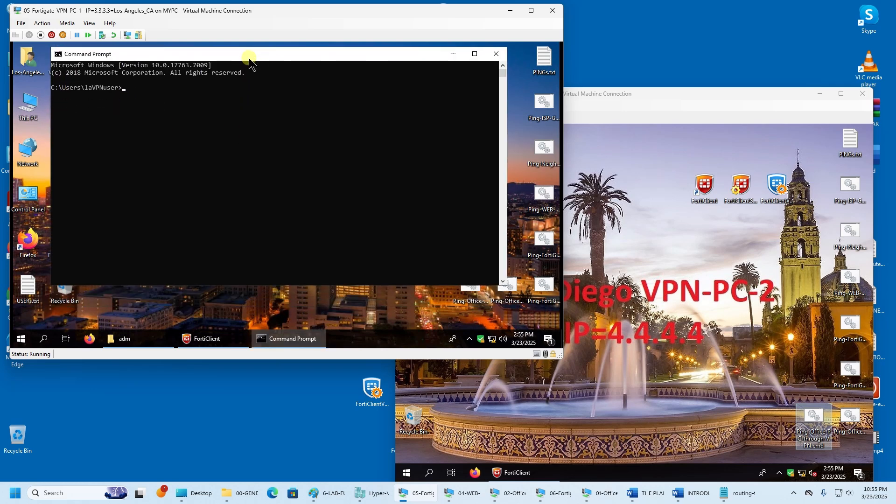
{"action": "left_click", "coordinate": [696, 121]}
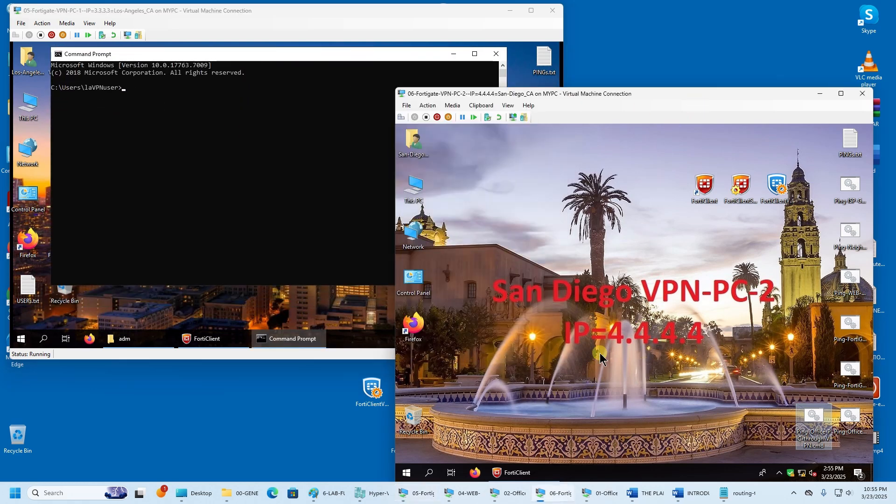
{"action": "left_click", "coordinate": [429, 478]}
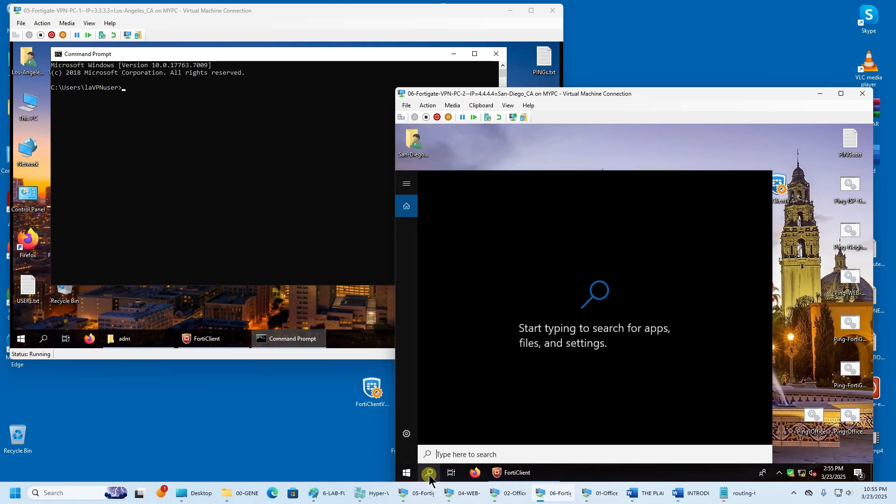
{"action": "type", "text": "cmd"}
{"action": "key", "text": "Return"}
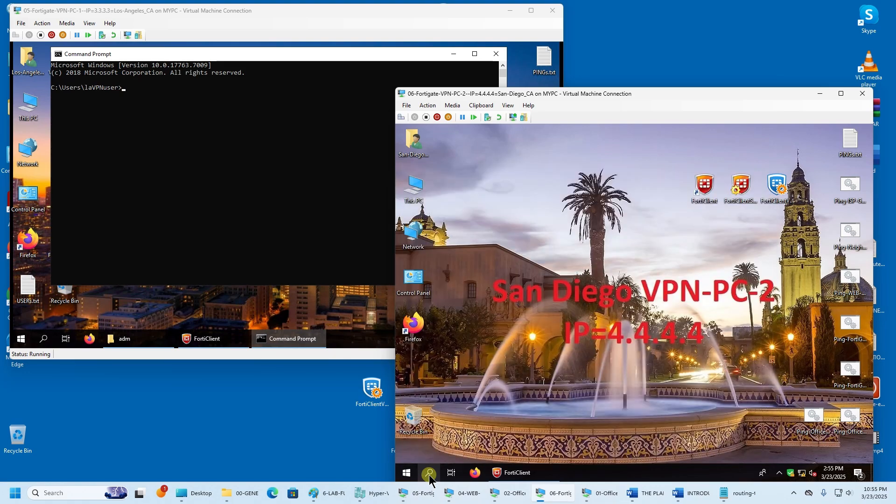
{"action": "left_click", "coordinate": [192, 201]}
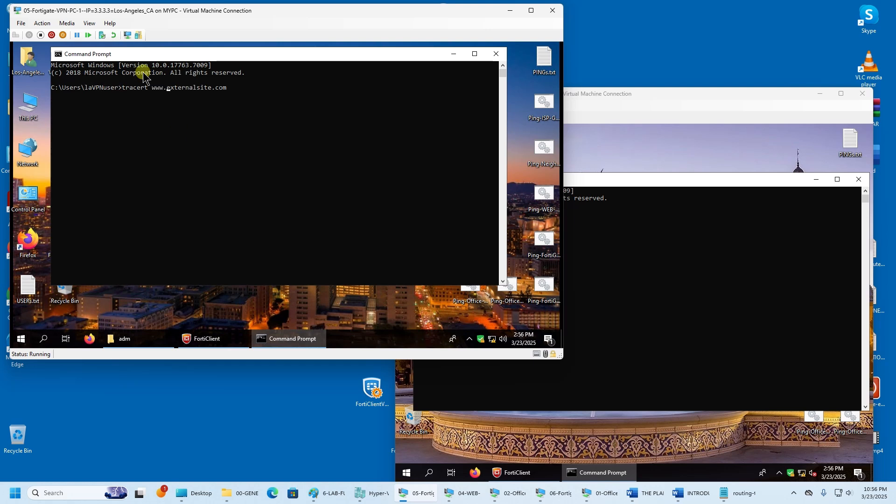
- Copy the tracert command on Los Angeles and start typing tracert in San Diego's prompt
{"action": "left_click_drag", "start_coordinate": [121, 88], "coordinate": [222, 96]}
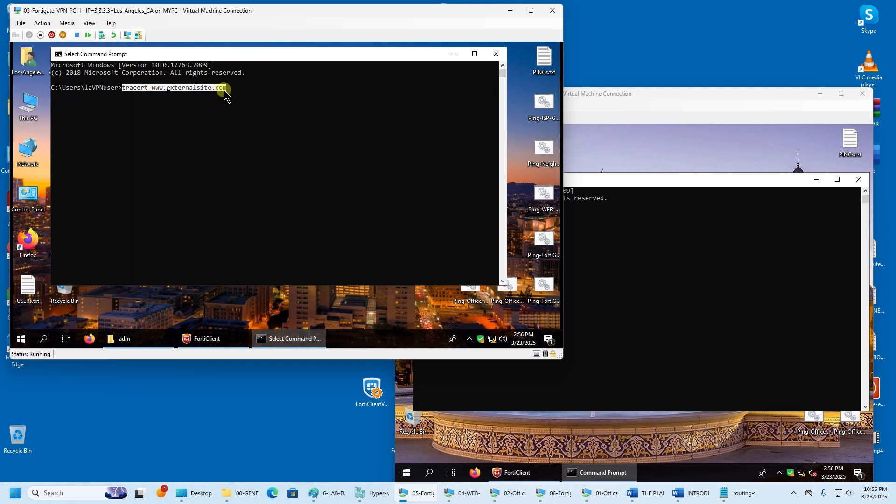
{"action": "right_click", "coordinate": [224, 90]}
{"action": "left_click", "coordinate": [643, 240]}
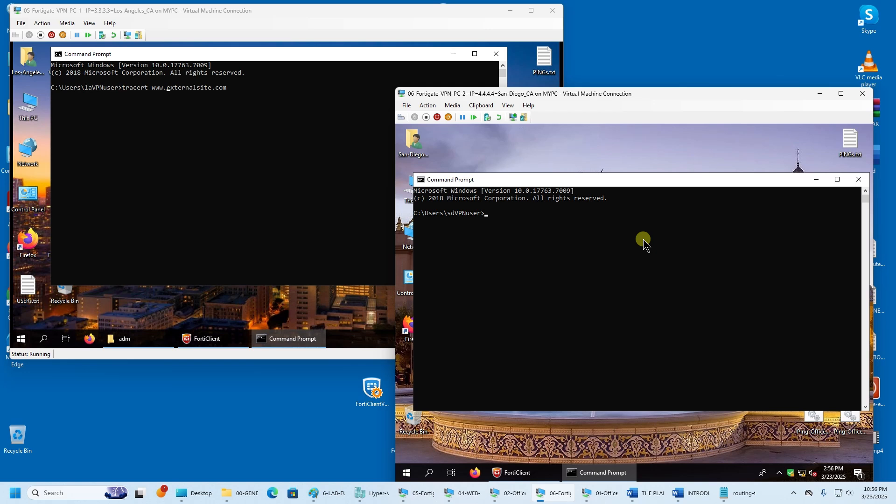
{"action": "left_click", "coordinate": [568, 231]}
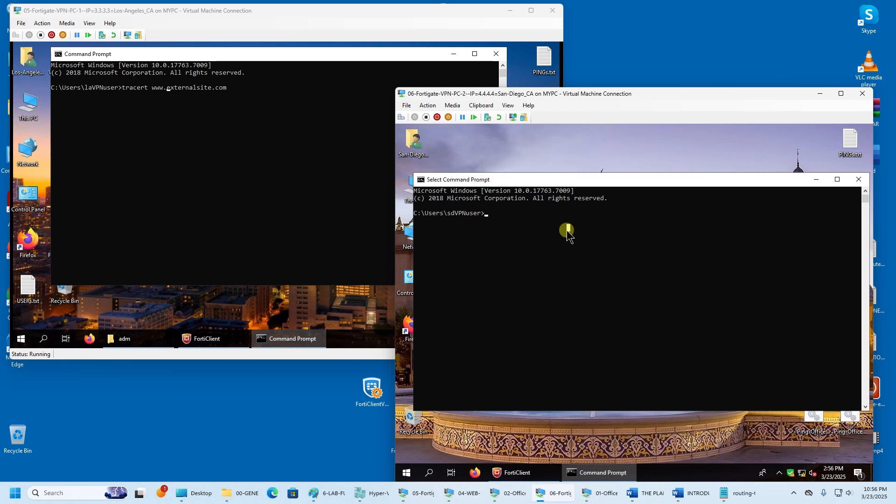
{"action": "type", "text": "tracert externalsite.com"}
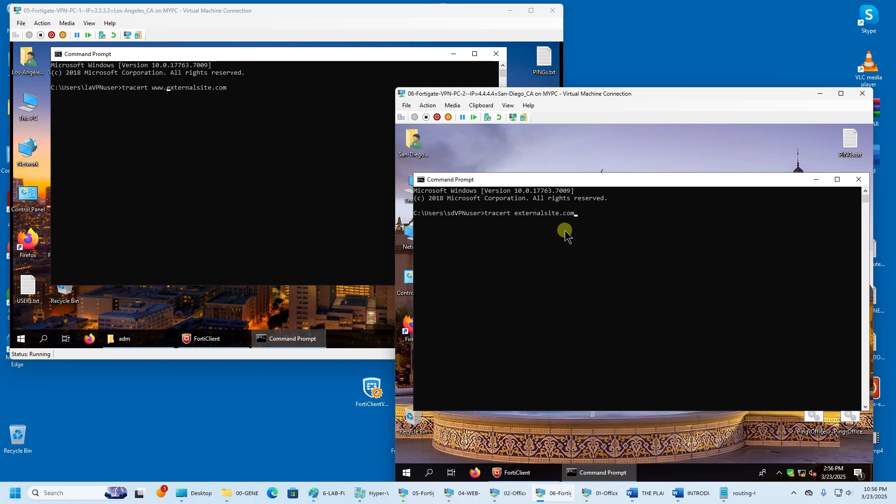
{"action": "left_click", "coordinate": [153, 89]}
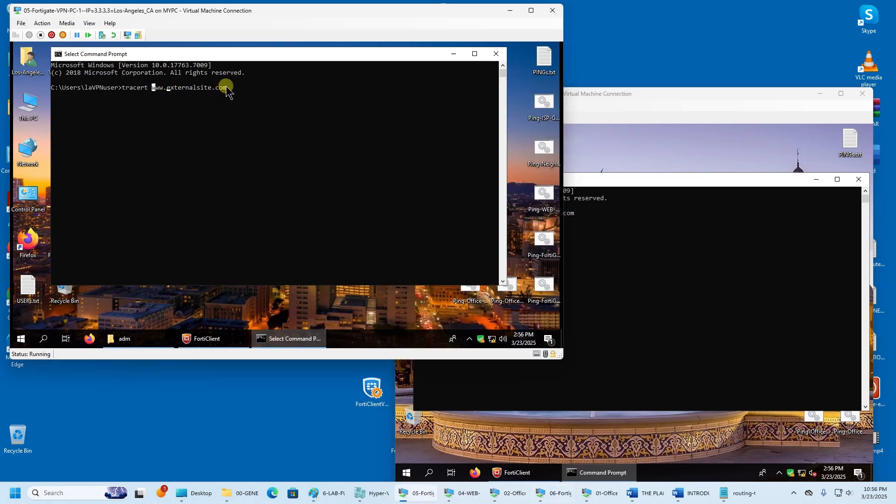
{"action": "left_click_drag", "start_coordinate": [225, 88], "coordinate": [157, 90]}
{"action": "key", "text": "ctrl+c"}
{"action": "right_click", "coordinate": [155, 91]}
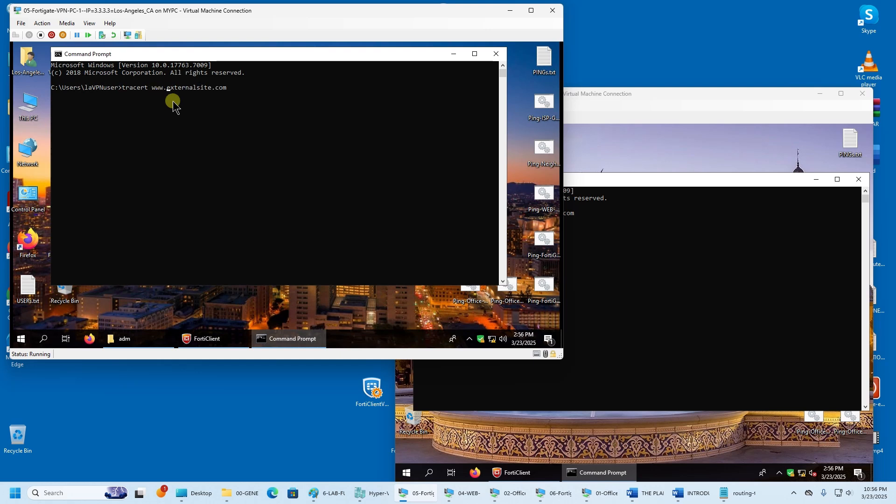
{"action": "left_click_drag", "start_coordinate": [292, 54], "coordinate": [262, 53]}
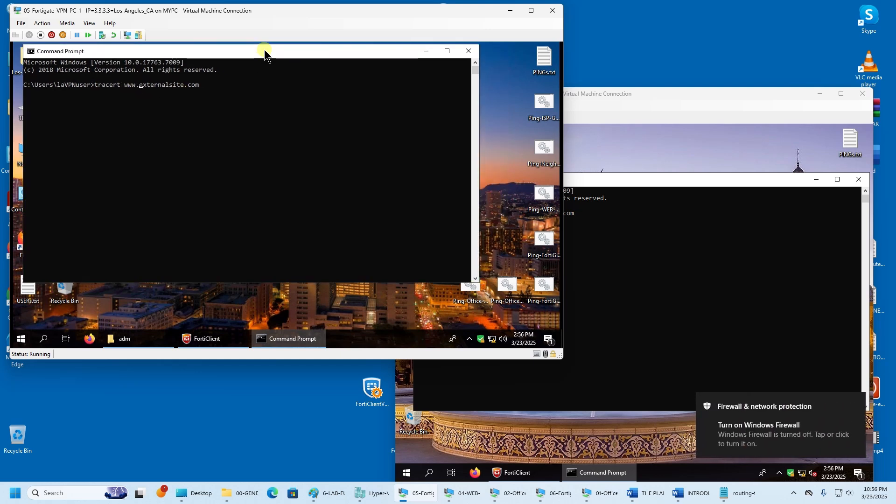
{"action": "right_click", "coordinate": [281, 339]}
{"action": "left_click", "coordinate": [285, 298]}
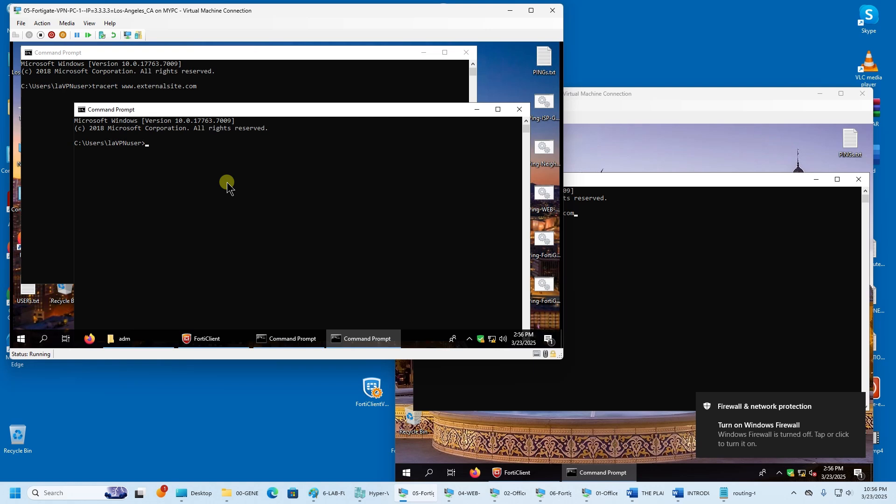
{"action": "type", "text": "path"}
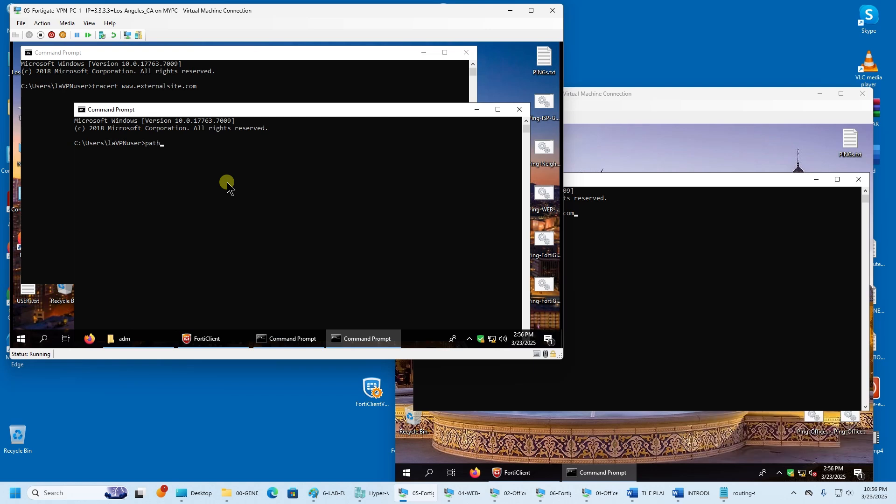
{"action": "type", "text": "ping"}
{"action": "key", "text": "ctrl+v"}
{"action": "key", "text": "Return"}
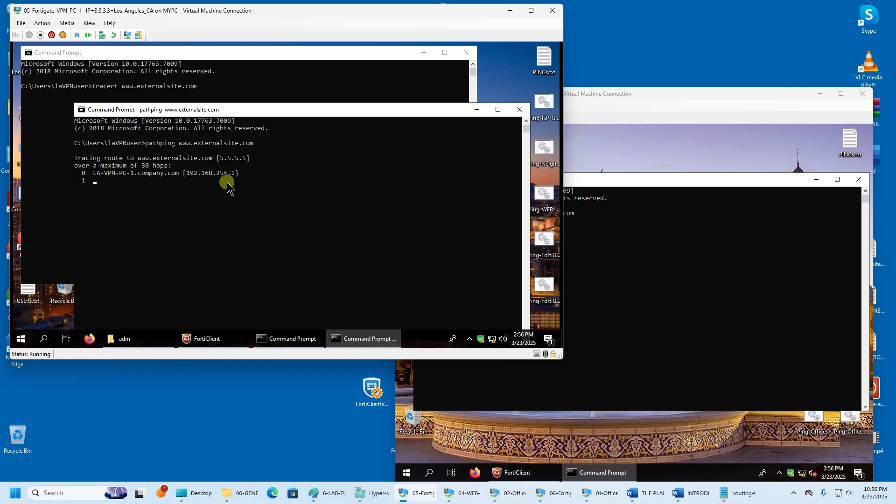
{"action": "left_click", "coordinate": [290, 92]}
{"action": "key", "text": "Return"}
{"action": "left_click", "coordinate": [523, 225]}
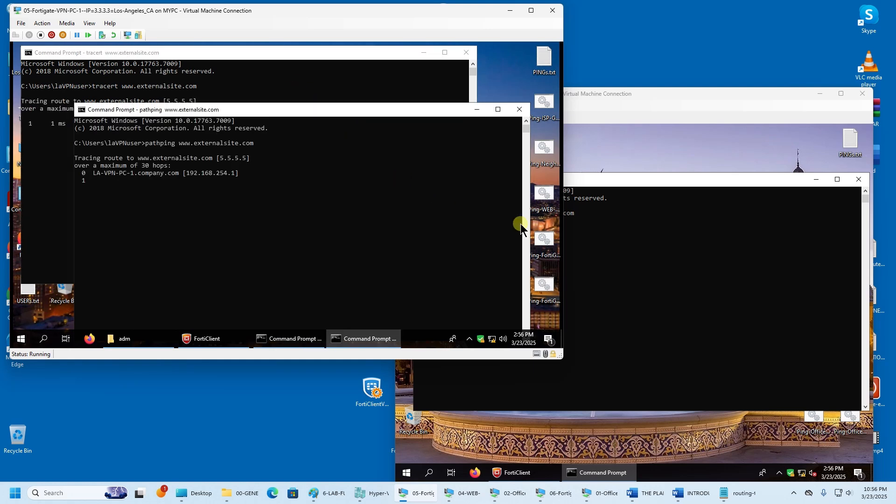
{"action": "left_click", "coordinate": [631, 249]}
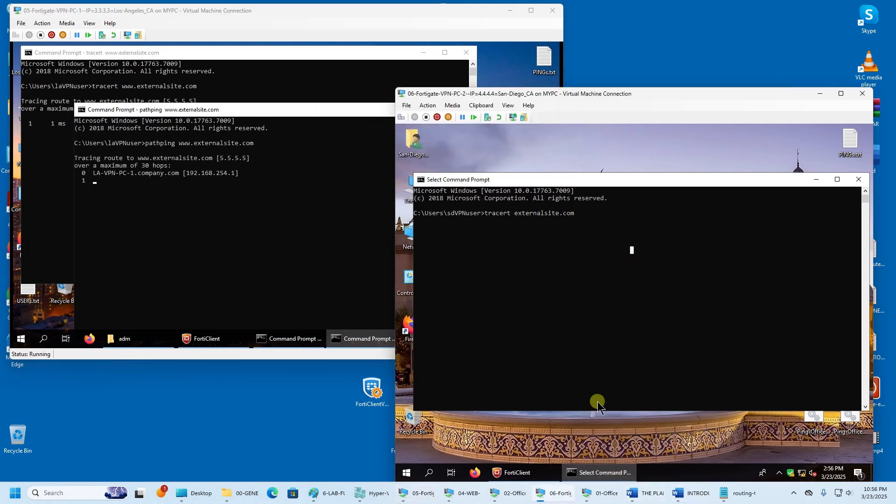
- Copy externalsite.com and run pathping externalsite.com in a new San Diego Command Prompt
{"action": "left_click_drag", "start_coordinate": [515, 215], "coordinate": [568, 217]}
{"action": "right_click", "coordinate": [571, 214]}
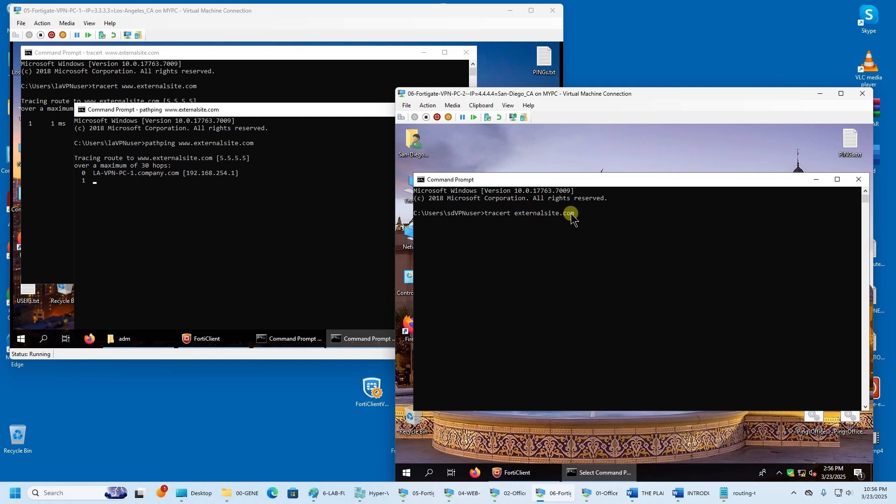
{"action": "right_click", "coordinate": [605, 474]}
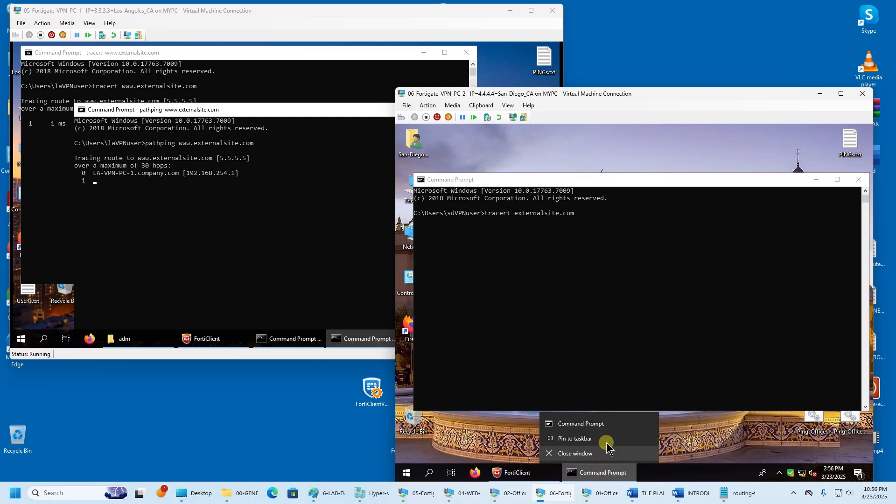
{"action": "left_click", "coordinate": [594, 367]}
{"action": "left_click_drag", "start_coordinate": [581, 205], "coordinate": [626, 252]}
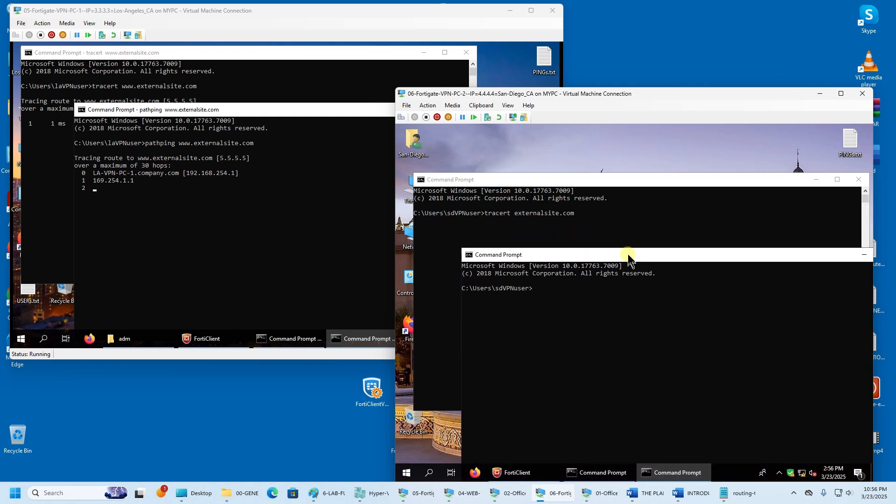
{"action": "left_click_drag", "start_coordinate": [590, 181], "coordinate": [579, 142]}
{"action": "right_click", "coordinate": [620, 397]}
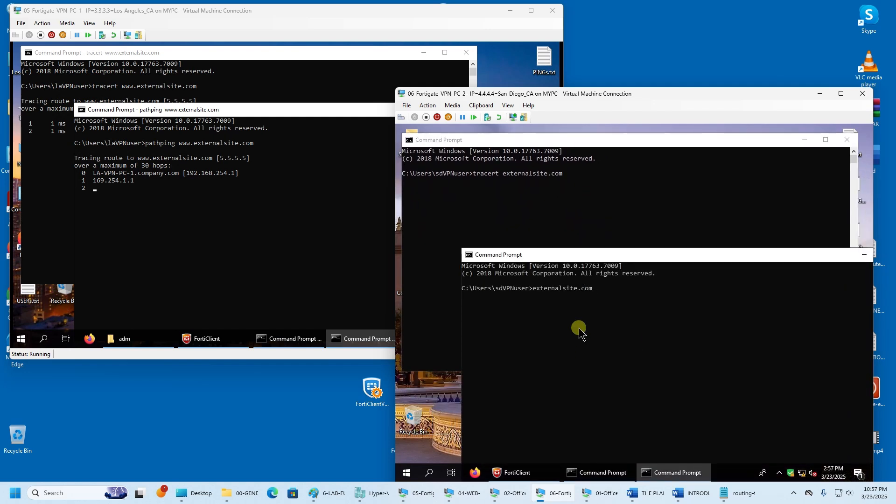
{"action": "type", "text": "pathping"}
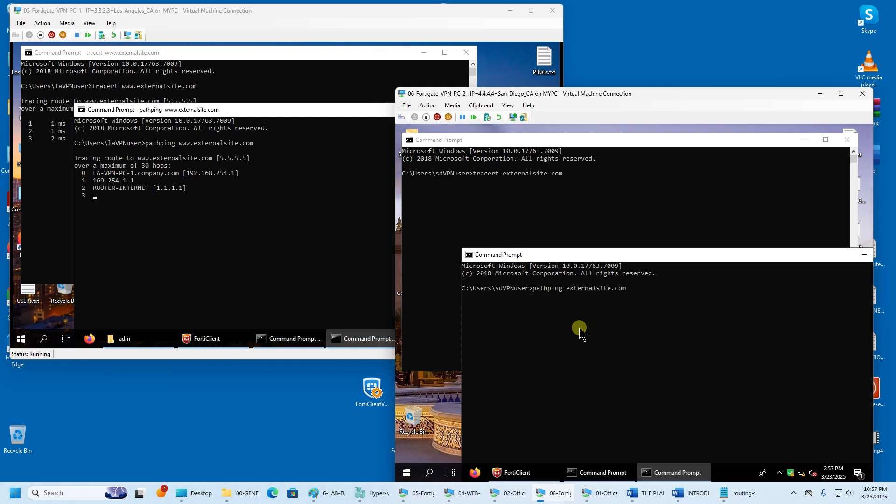
{"action": "key", "text": "Return"}
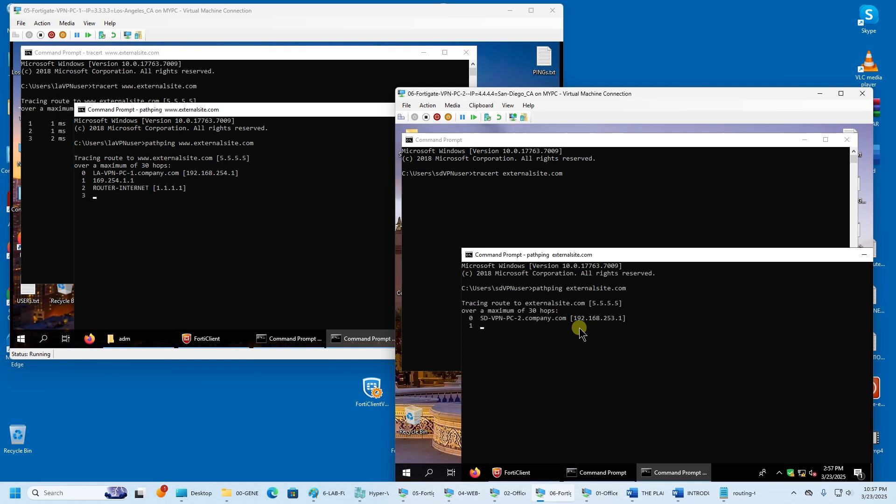
- Highlight the ROUTER-INTERNET 1.1.1.1 hop in the Los Angeles pathping output
{"action": "left_click_drag", "start_coordinate": [575, 257], "coordinate": [552, 235]}
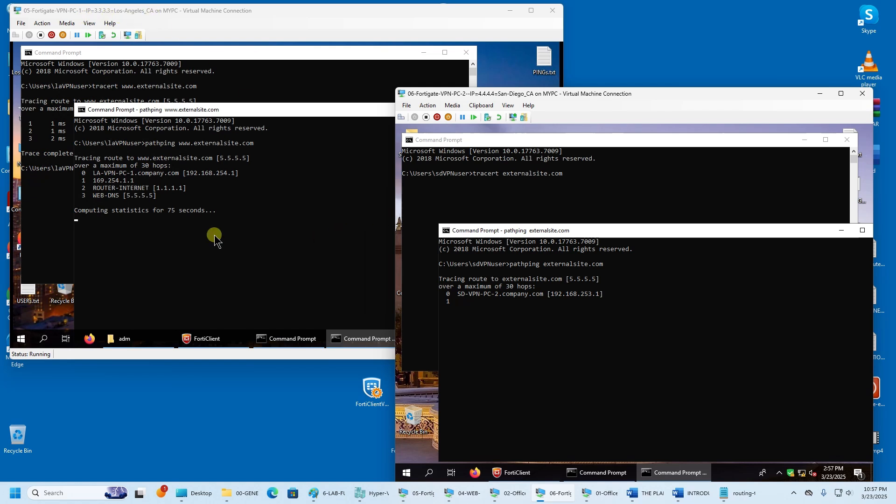
{"action": "left_click", "coordinate": [84, 190]}
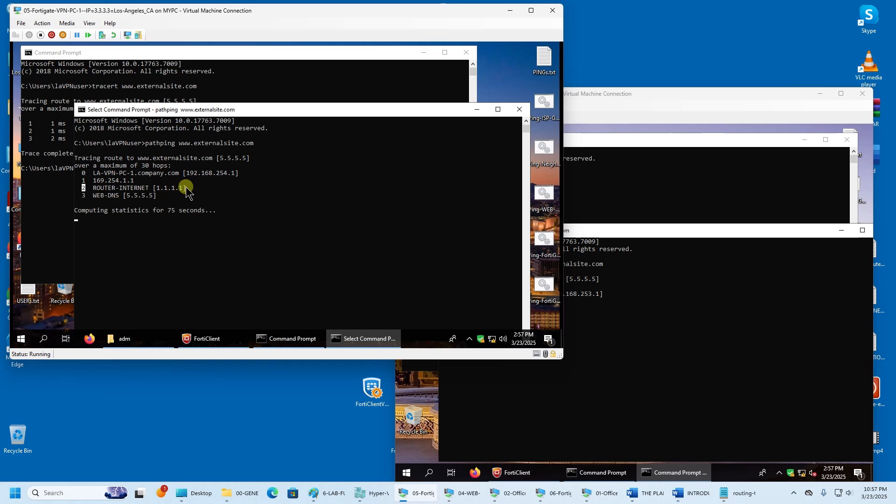
{"action": "left_click_drag", "start_coordinate": [186, 190], "coordinate": [85, 192]}
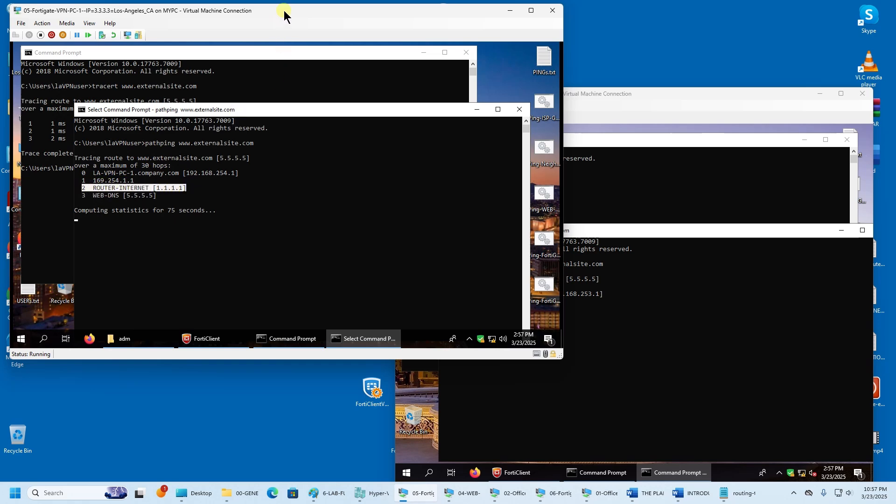
{"action": "left_click_drag", "start_coordinate": [285, 15], "coordinate": [498, 281]}
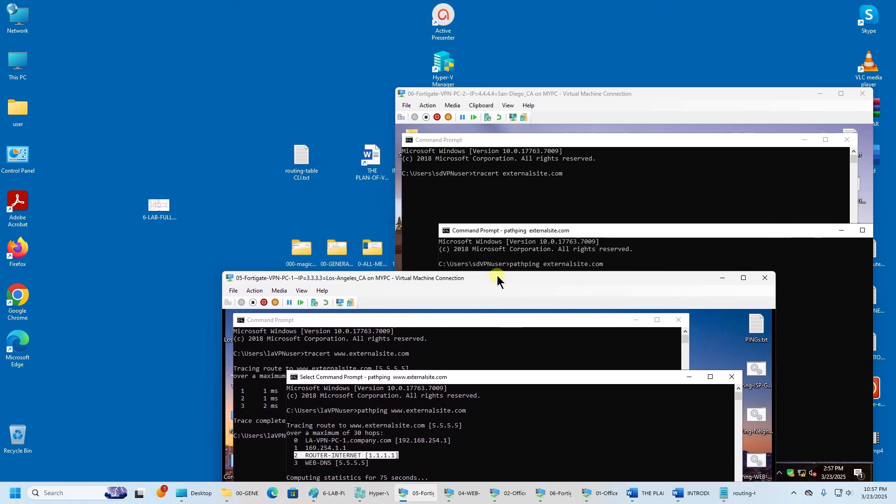
- Open the 1-LAB-INITIAL.bmp diagram from 00-GENERAL-LAB-PICTURES and place it across the top
{"action": "double_click", "coordinate": [329, 243]}
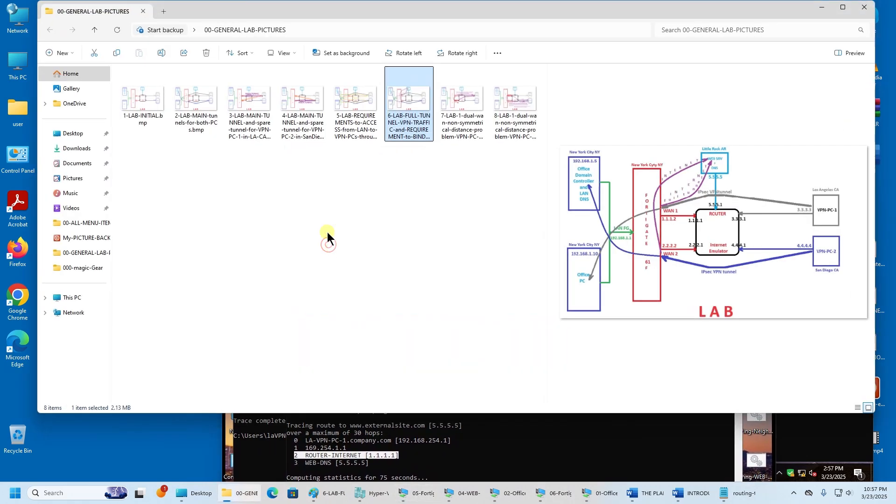
{"action": "double_click", "coordinate": [145, 103]}
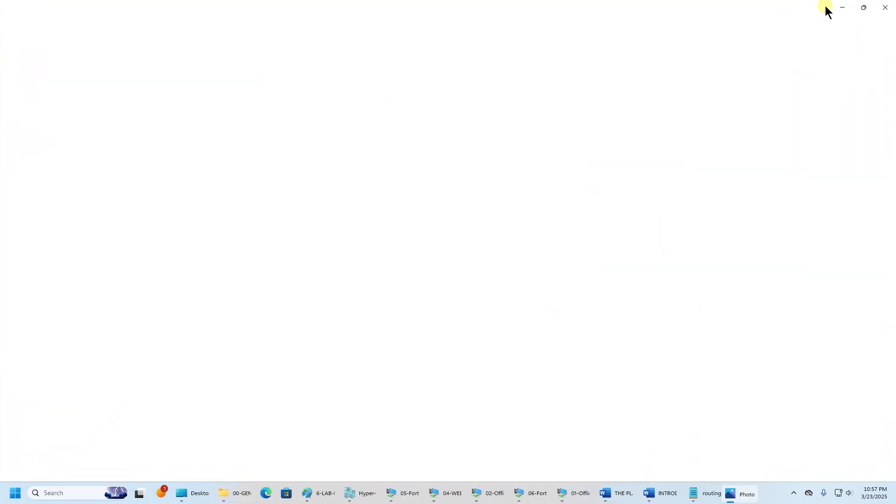
{"action": "double_click", "coordinate": [819, 9]}
{"action": "left_click", "coordinate": [823, 8]}
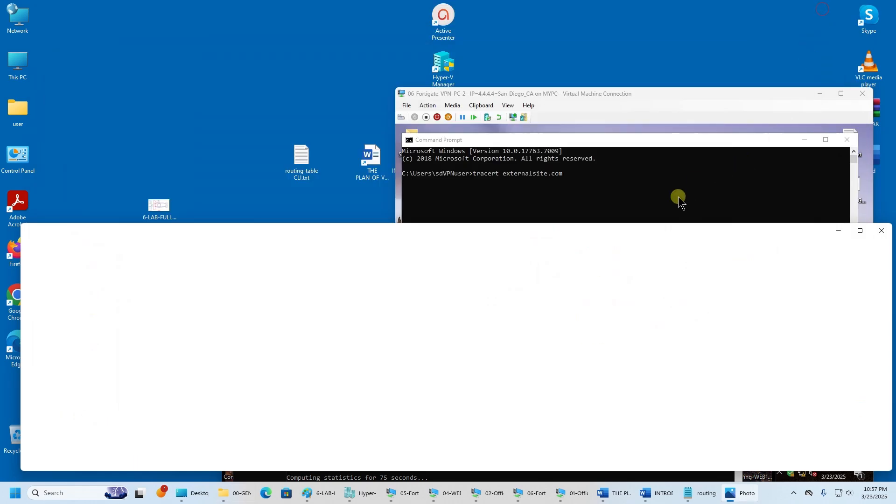
{"action": "left_click_drag", "start_coordinate": [632, 230], "coordinate": [505, 29]}
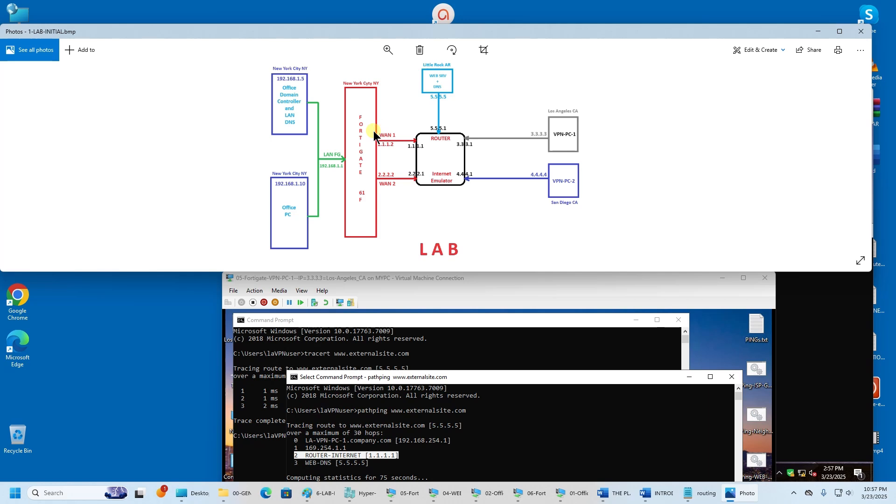
- Rearrange the VM windows and mark the 2.2.2.1 hop in San Diego's trace against the diagram
{"action": "left_click", "coordinate": [457, 376]}
{"action": "left_click_drag", "start_coordinate": [486, 381], "coordinate": [500, 339]}
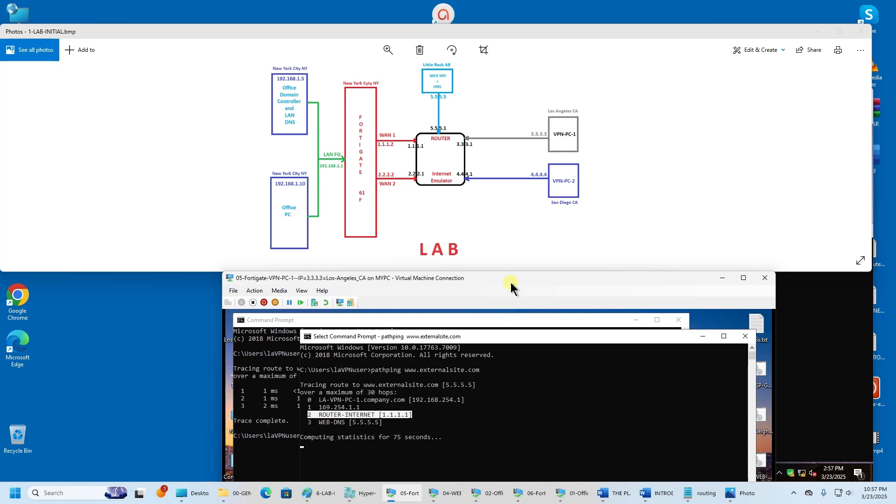
{"action": "left_click_drag", "start_coordinate": [512, 279], "coordinate": [271, 71]}
{"action": "left_click", "coordinate": [643, 351]}
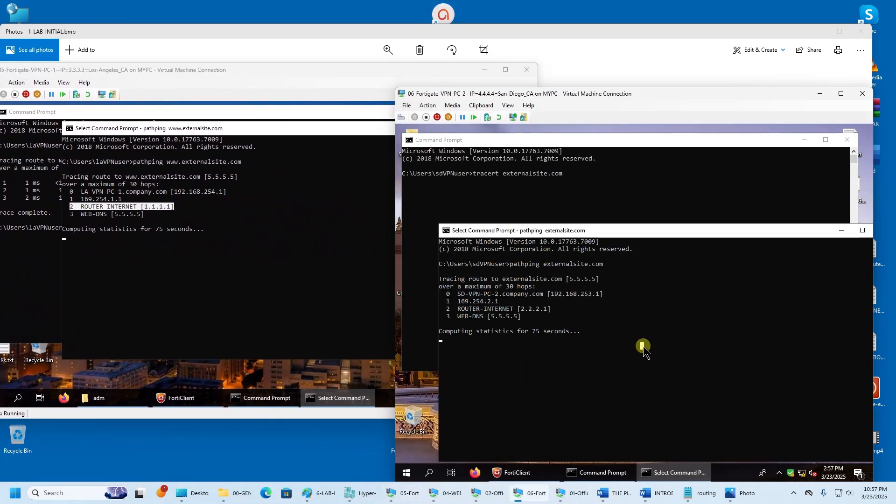
{"action": "left_click", "coordinate": [484, 71]}
{"action": "left_click_drag", "start_coordinate": [558, 100], "coordinate": [677, 122]}
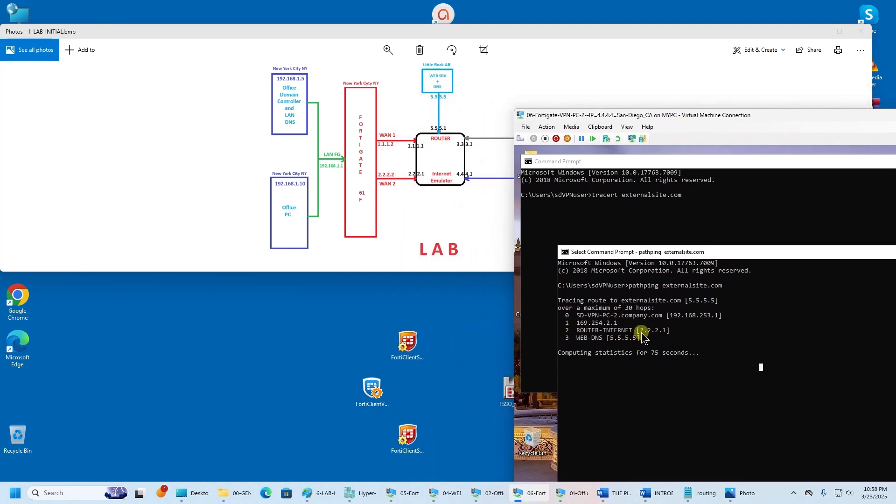
{"action": "left_click_drag", "start_coordinate": [640, 331], "coordinate": [666, 337]}
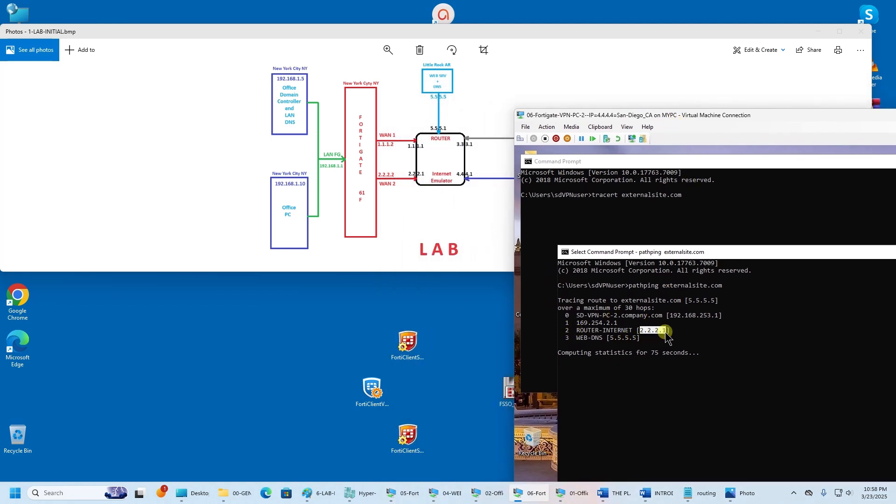
{"action": "double_click", "coordinate": [411, 34]}
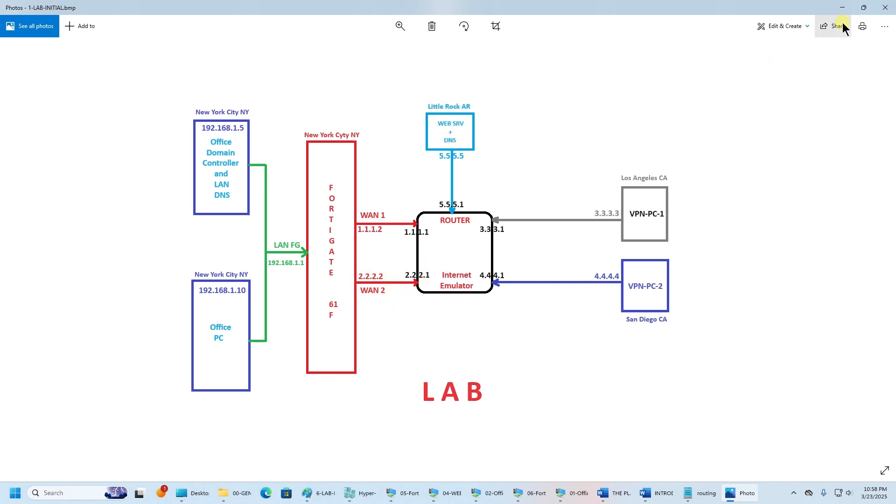
{"action": "left_click", "coordinate": [843, 7]}
- Under Network > Policy Routes, disable the wan1 VERIZON-FIOS policy route
{"action": "mouse_move", "coordinate": [531, 500]}
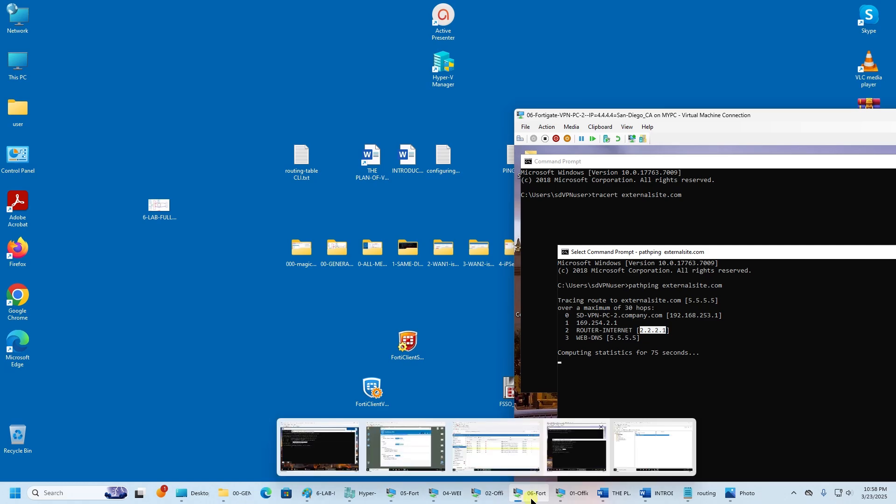
{"action": "left_click", "coordinate": [485, 494]}
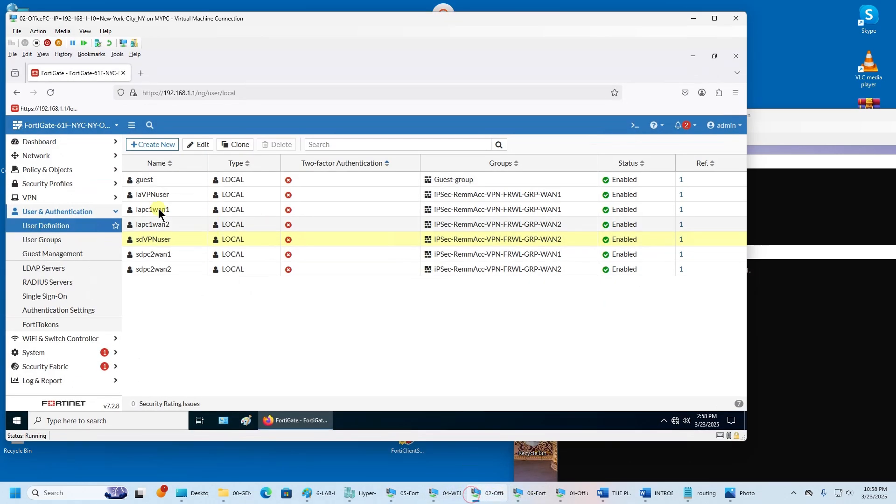
{"action": "left_click", "coordinate": [55, 156]}
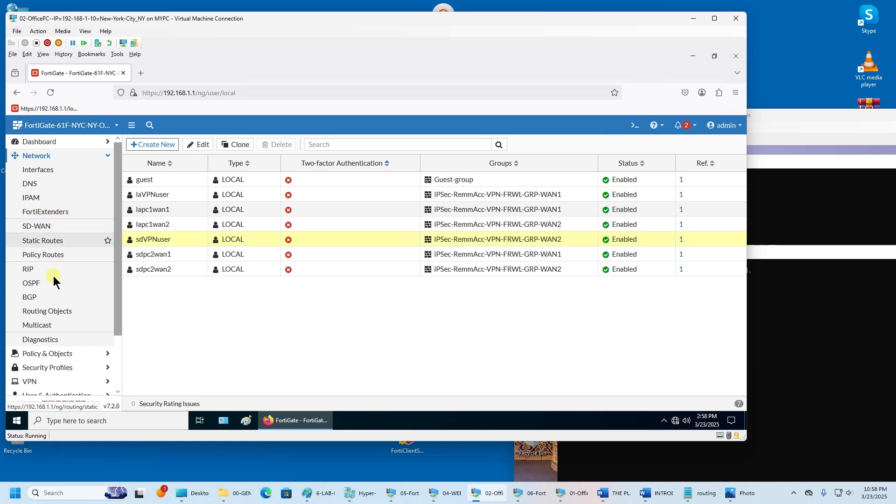
{"action": "left_click", "coordinate": [54, 256]}
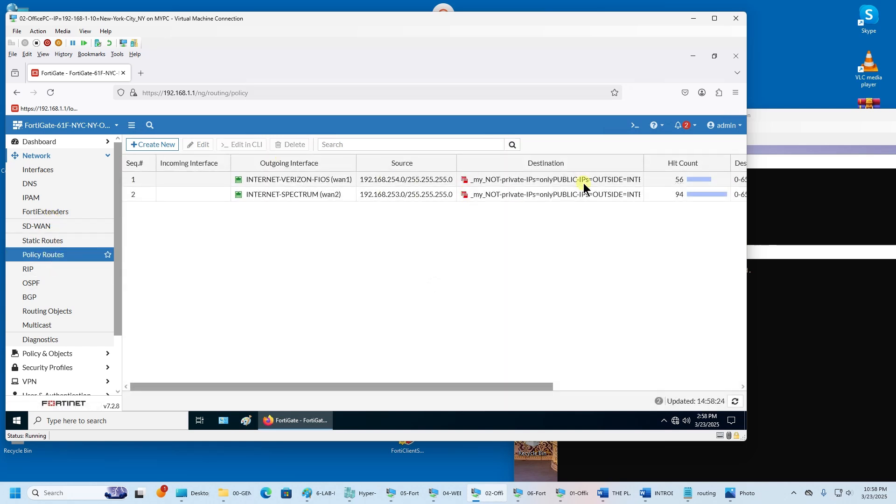
{"action": "left_click", "coordinate": [168, 181]}
{"action": "right_click", "coordinate": [168, 182]}
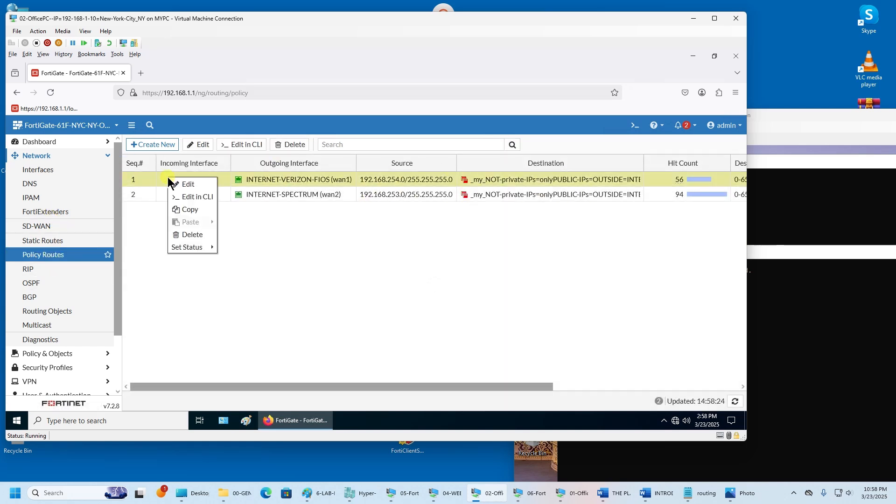
{"action": "mouse_move", "coordinate": [201, 250]}
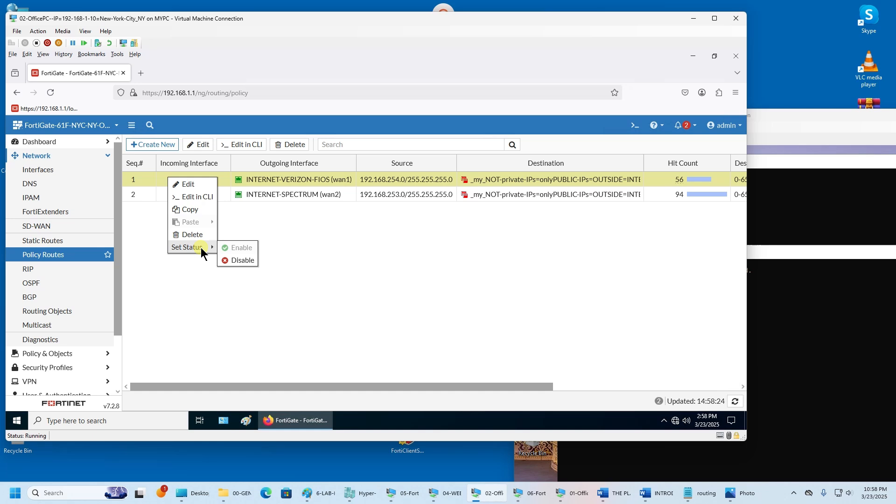
{"action": "left_click", "coordinate": [239, 260]}
- Disable the wan2 SPECTRUM policy route as well
{"action": "left_click", "coordinate": [169, 190]}
{"action": "right_click", "coordinate": [169, 192]}
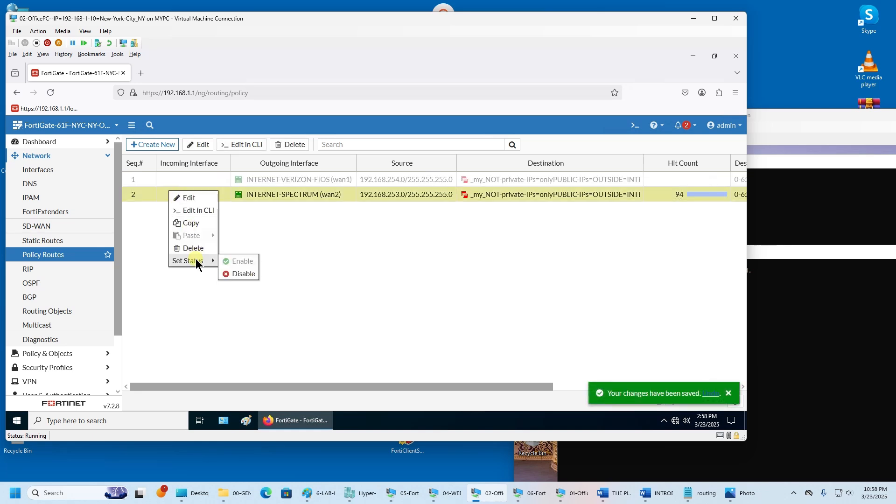
{"action": "left_click", "coordinate": [228, 272]}
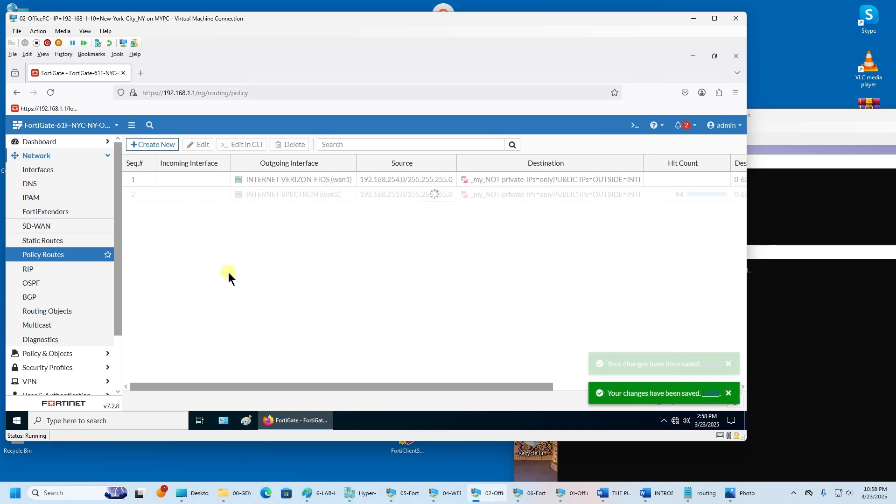
{"action": "left_click", "coordinate": [800, 121]}
{"action": "left_click_drag", "start_coordinate": [796, 120], "coordinate": [378, 61]}
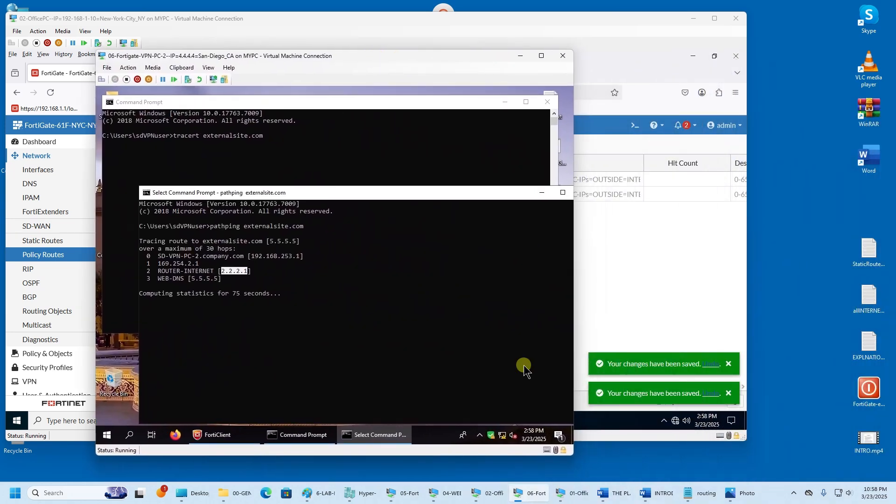
{"action": "left_click_drag", "start_coordinate": [372, 57], "coordinate": [332, 54]}
{"action": "left_click", "coordinate": [409, 494]}
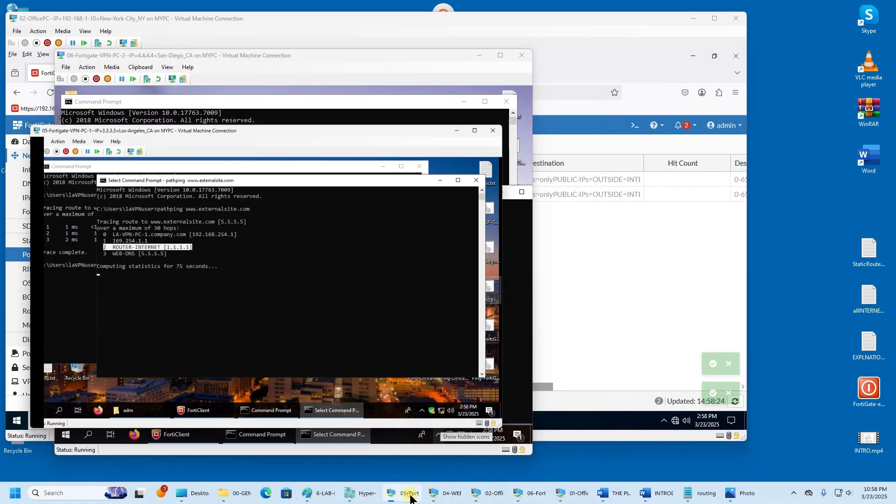
{"action": "left_click_drag", "start_coordinate": [233, 76], "coordinate": [608, 64]}
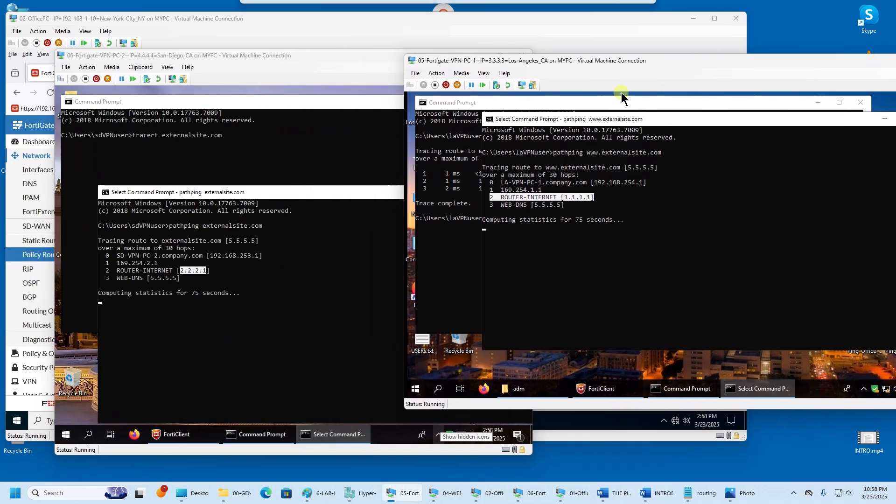
{"action": "left_click", "coordinate": [452, 282]}
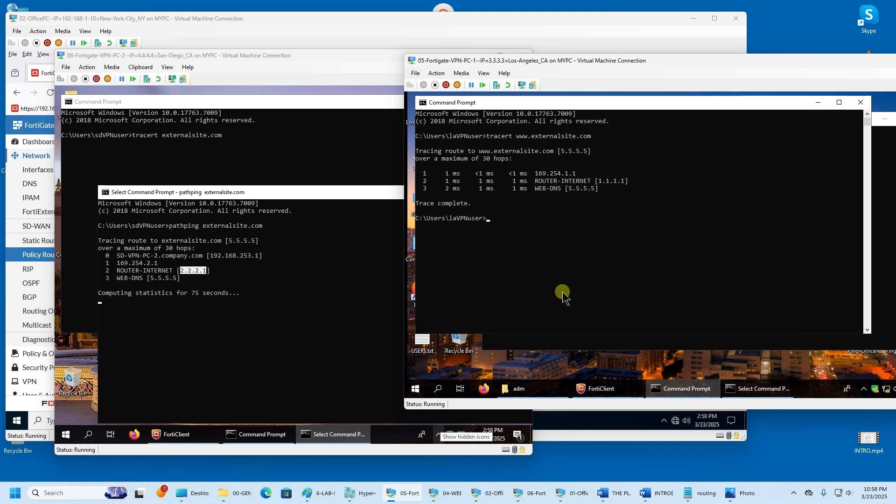
{"action": "key", "text": "Up"}
{"action": "key", "text": "Return"}
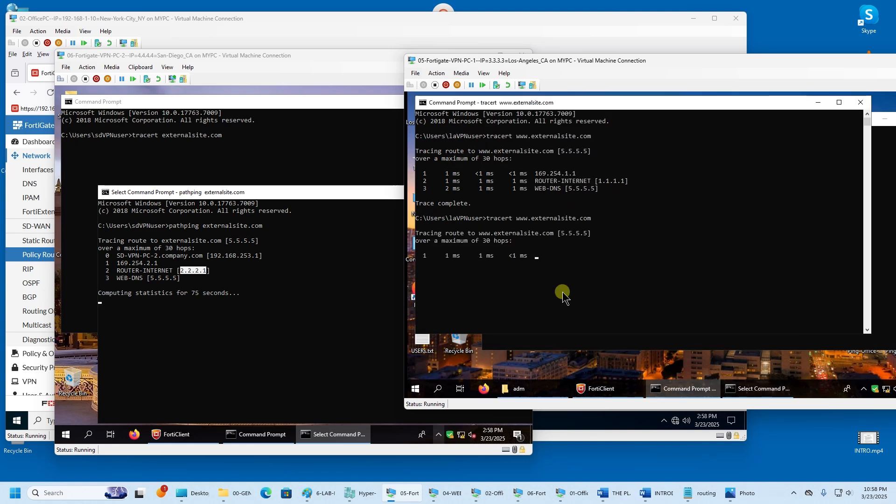
- Review the results and close the Los Angeles tracert Command Prompt
{"action": "left_click", "coordinate": [248, 144]}
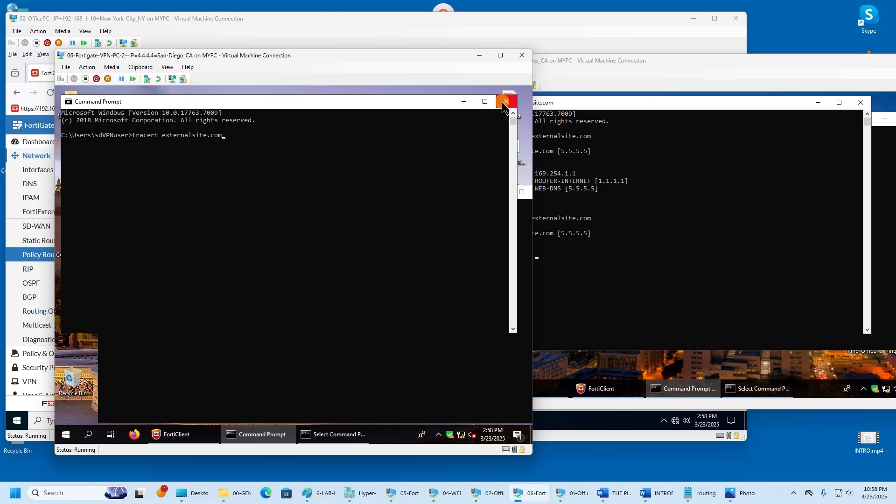
{"action": "left_click", "coordinate": [352, 176]}
{"action": "left_click", "coordinate": [367, 18]}
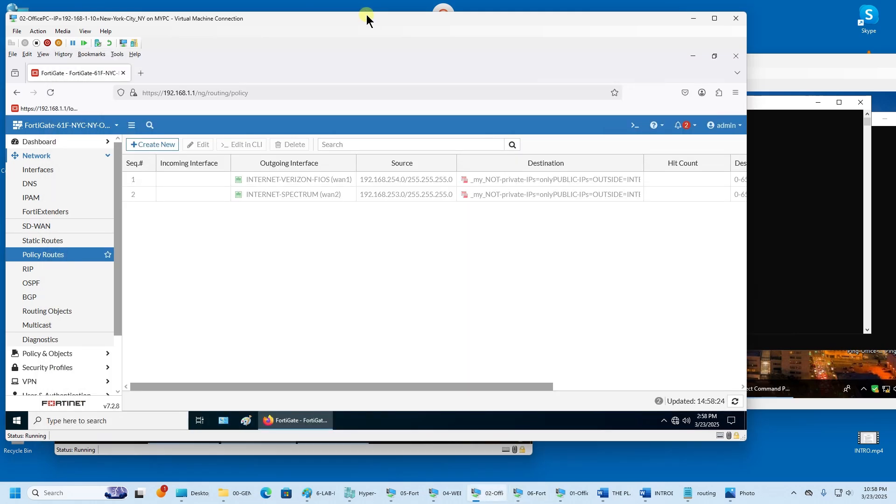
{"action": "left_click", "coordinate": [780, 203]}
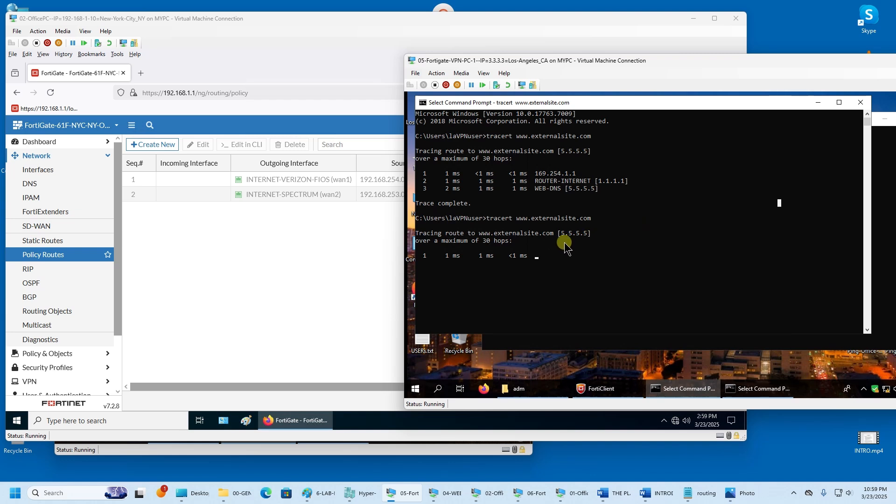
{"action": "left_click_drag", "start_coordinate": [609, 68], "coordinate": [452, 78]}
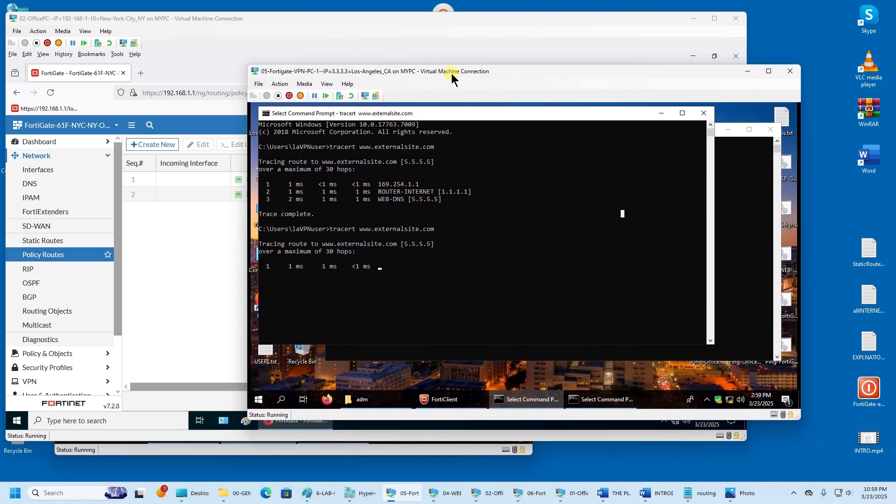
{"action": "left_click", "coordinate": [704, 113]}
- Close the Los Angeles pathping window and re-enable both wan1 and wan2 policy routes
{"action": "left_click", "coordinate": [770, 130]}
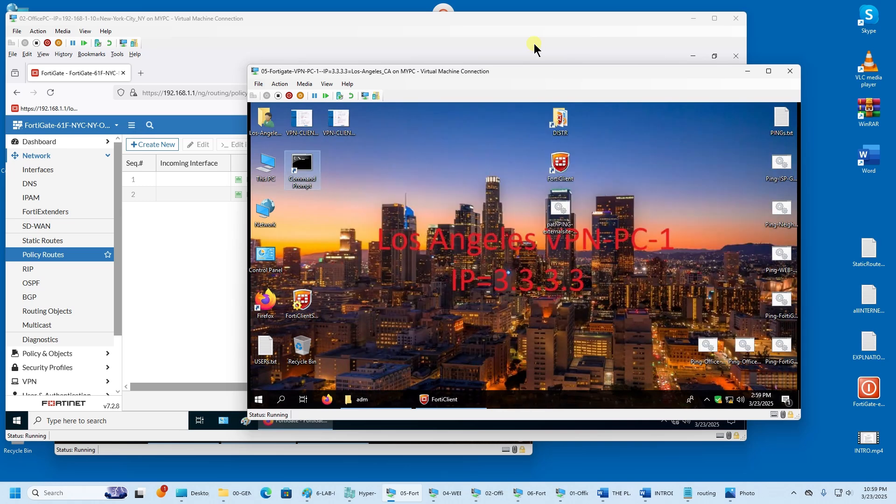
{"action": "left_click_drag", "start_coordinate": [517, 74], "coordinate": [615, 75]}
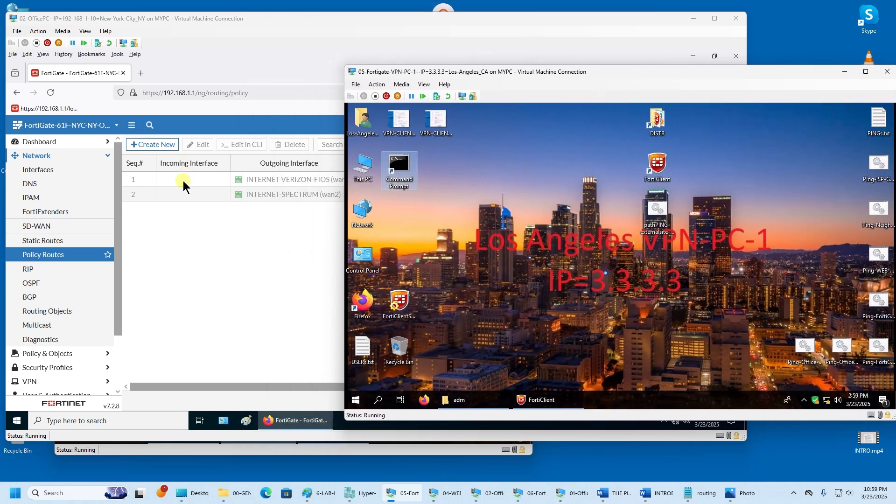
{"action": "left_click", "coordinate": [184, 185]}
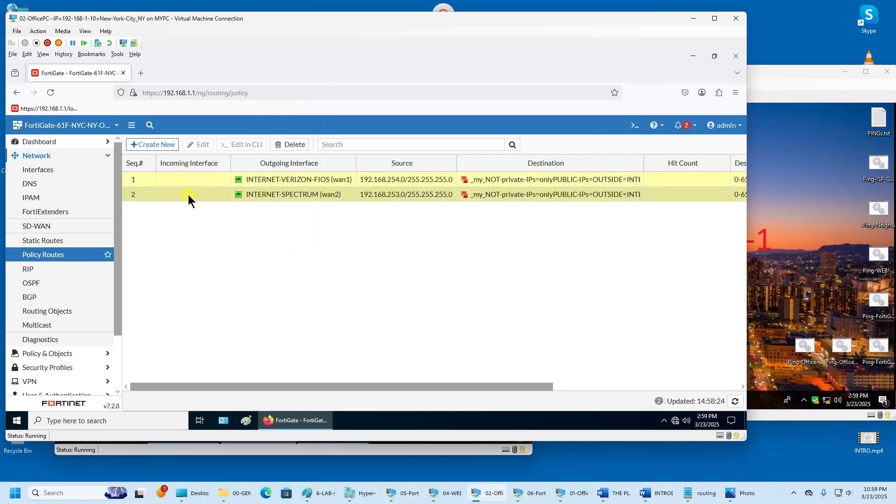
{"action": "right_click", "coordinate": [189, 194]}
{"action": "mouse_move", "coordinate": [216, 268]}
{"action": "left_click", "coordinate": [256, 266]}
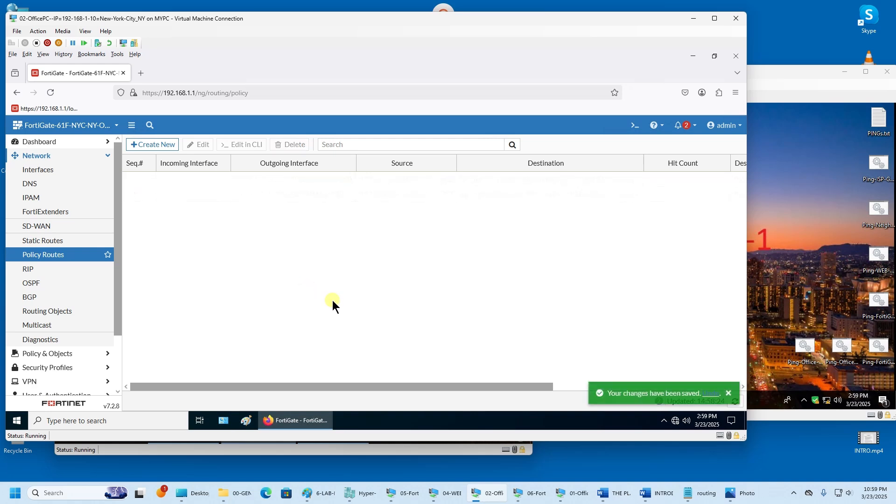
- Close the San Diego tracert window and rearrange the two VM windows
{"action": "left_click", "coordinate": [496, 494]}
{"action": "left_click", "coordinate": [260, 240]}
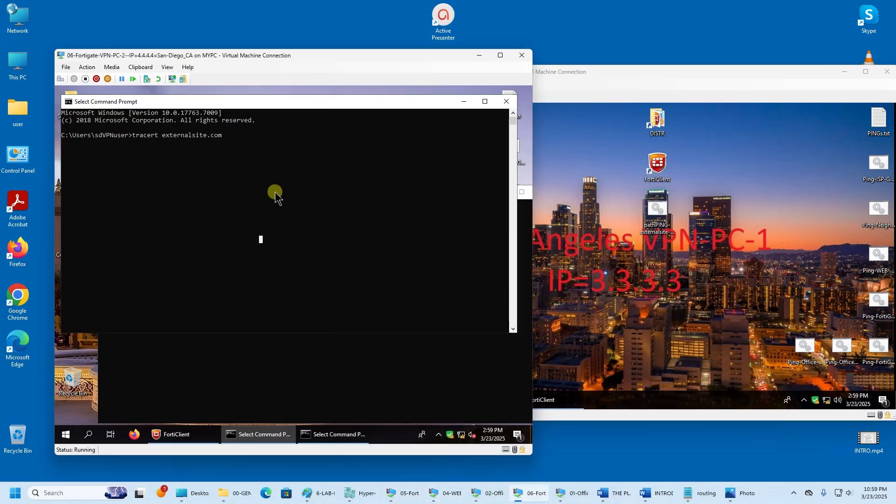
{"action": "left_click", "coordinate": [507, 102]}
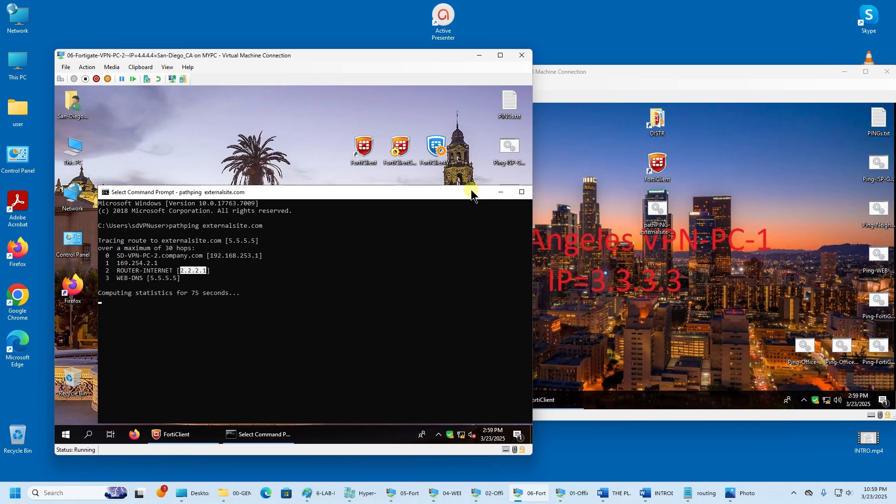
{"action": "left_click_drag", "start_coordinate": [472, 194], "coordinate": [444, 97]}
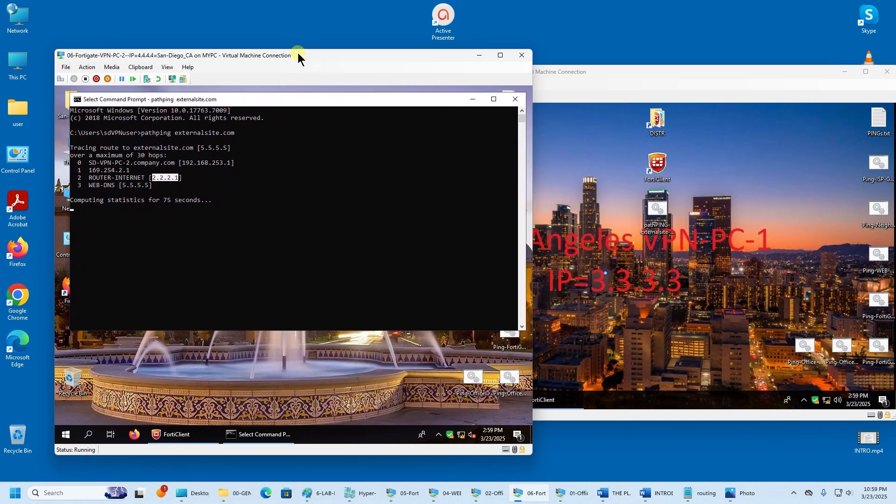
{"action": "left_click_drag", "start_coordinate": [299, 56], "coordinate": [671, 116]}
{"action": "left_click_drag", "start_coordinate": [670, 75], "coordinate": [328, 15]}
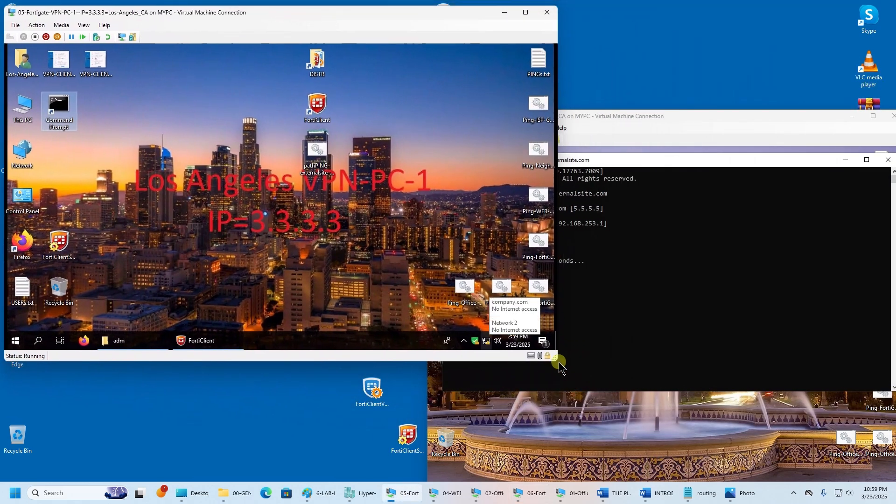
- Open the FortiClient console on the Los Angeles PC to check its VPN
{"action": "left_click_drag", "start_coordinate": [558, 361], "coordinate": [420, 317]}
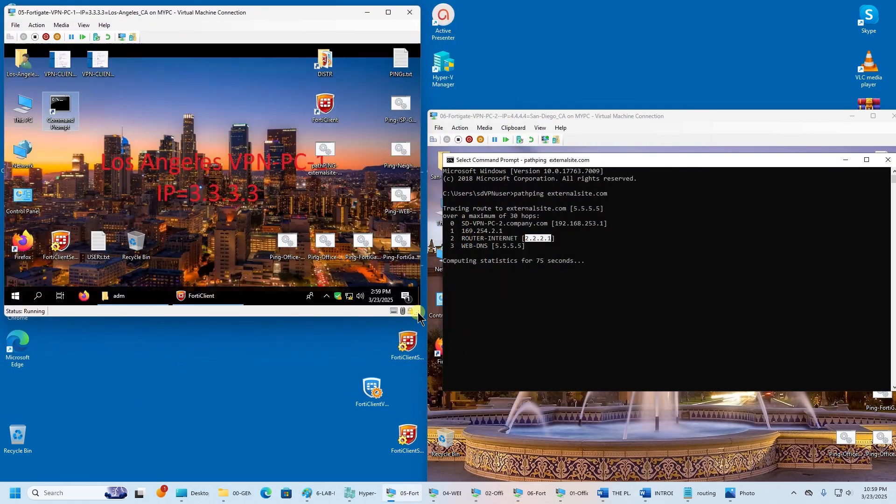
{"action": "right_click", "coordinate": [344, 296]}
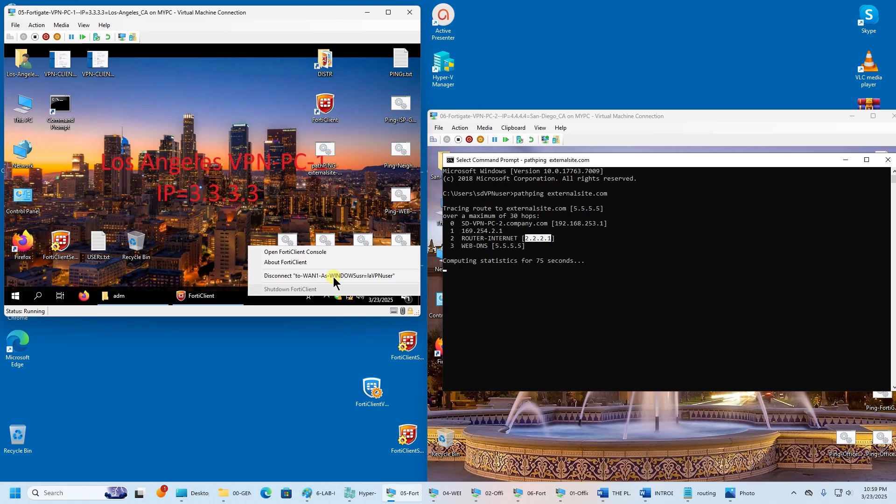
{"action": "left_click", "coordinate": [323, 252]}
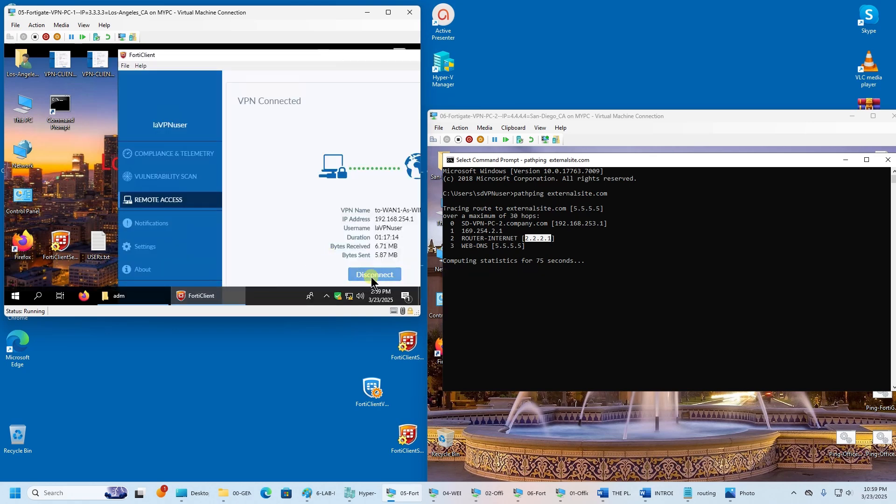
{"action": "left_click_drag", "start_coordinate": [388, 58], "coordinate": [309, 56]}
{"action": "left_click", "coordinate": [395, 56]}
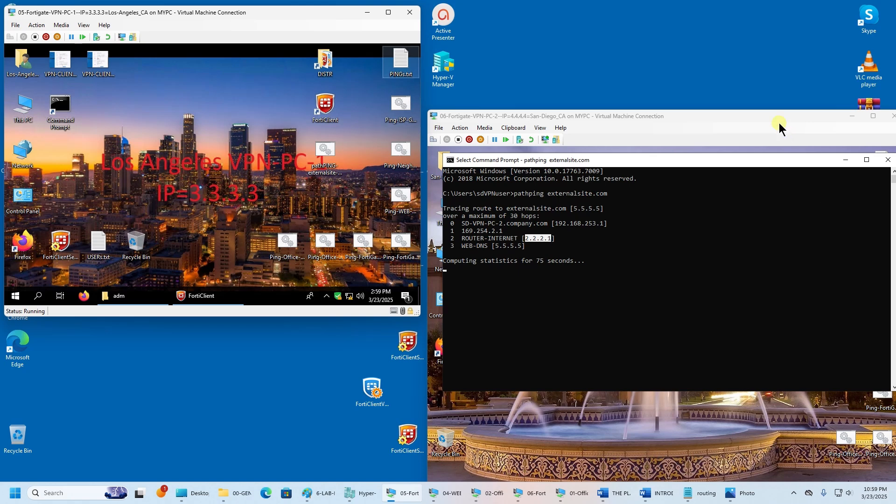
- Close San Diego's pathping window and confirm its VPN shows Connected
{"action": "left_click_drag", "start_coordinate": [770, 116], "coordinate": [767, 82]}
{"action": "left_click", "coordinate": [834, 149]}
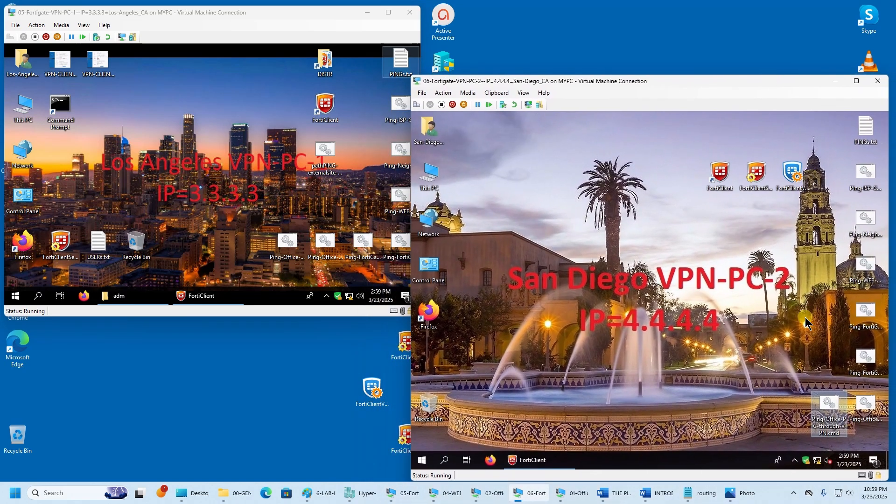
{"action": "left_click", "coordinate": [557, 459]}
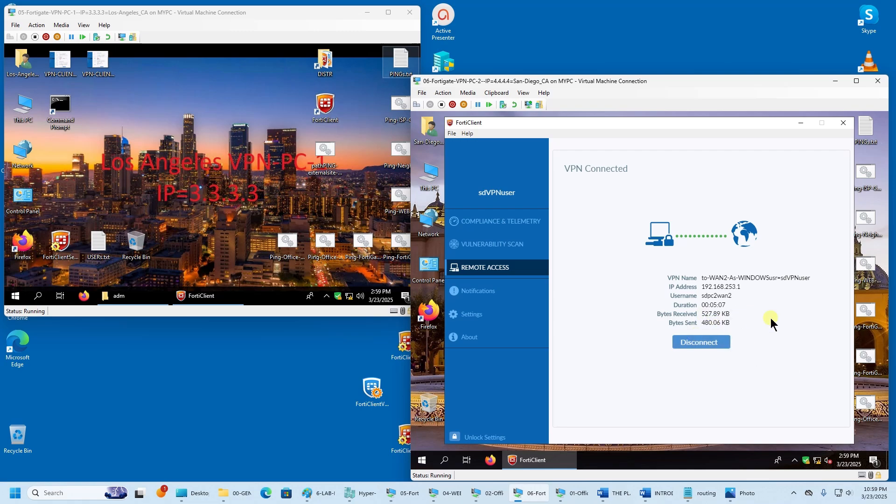
{"action": "left_click", "coordinate": [797, 121]}
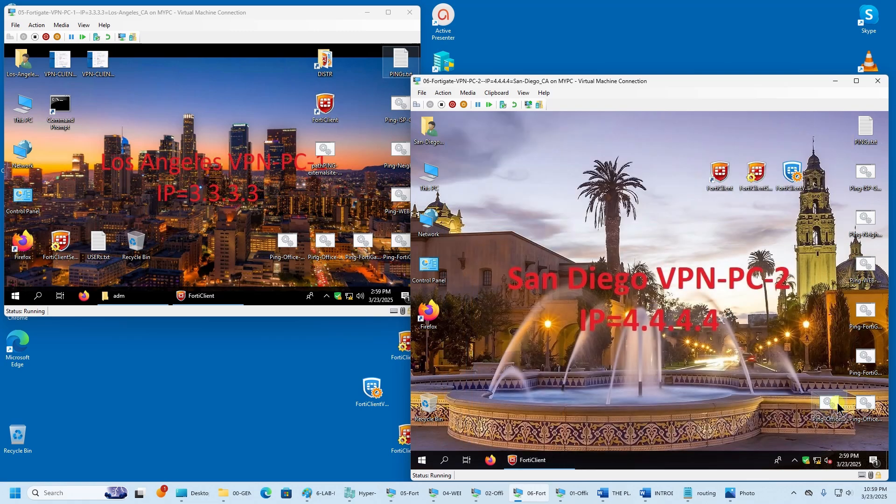
- Ping the office PC 192.168.1.10 from both VPN PCs, then close the ping windows
{"action": "double_click", "coordinate": [835, 406]}
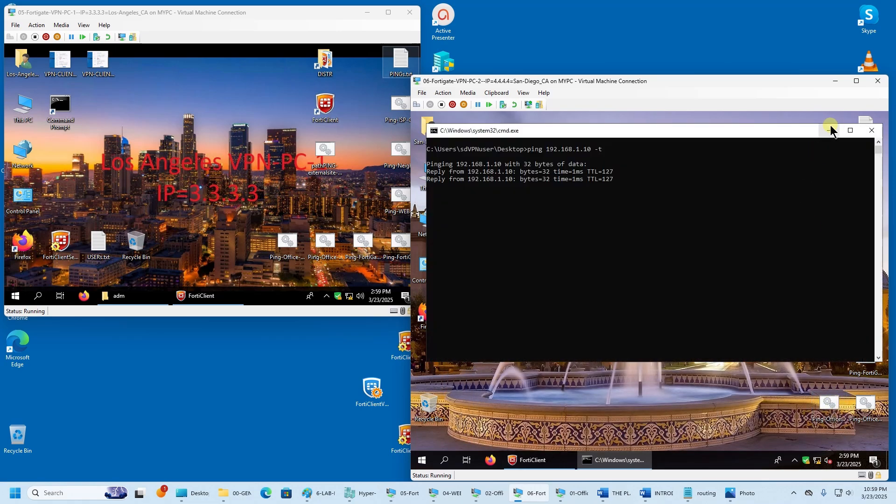
{"action": "left_click", "coordinate": [830, 131]}
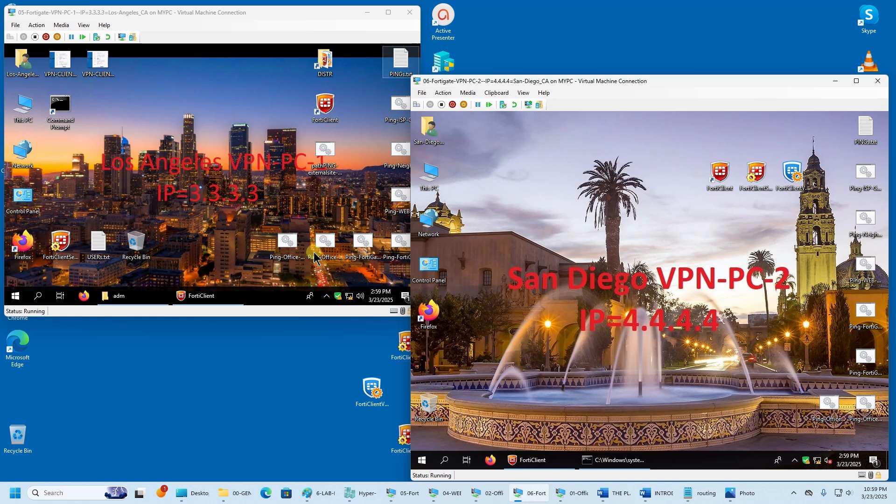
{"action": "left_click", "coordinate": [284, 247]}
{"action": "double_click", "coordinate": [284, 247]}
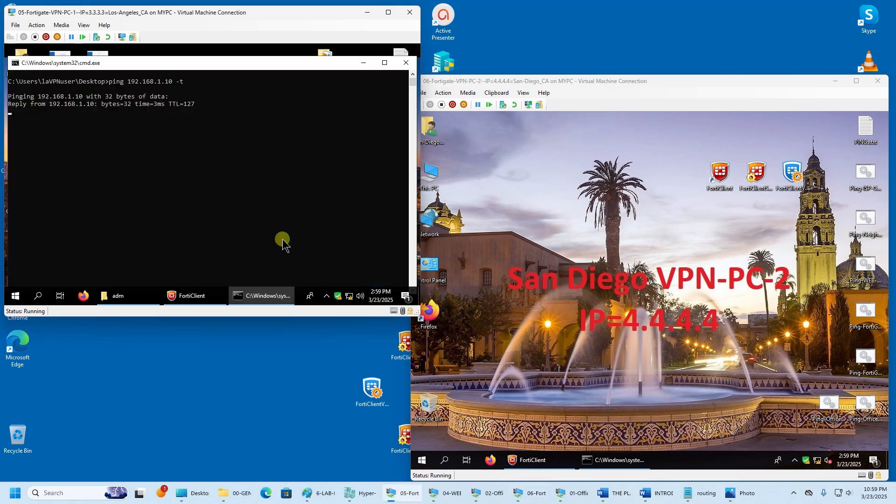
{"action": "left_click", "coordinate": [405, 60]}
{"action": "right_click", "coordinate": [614, 460]}
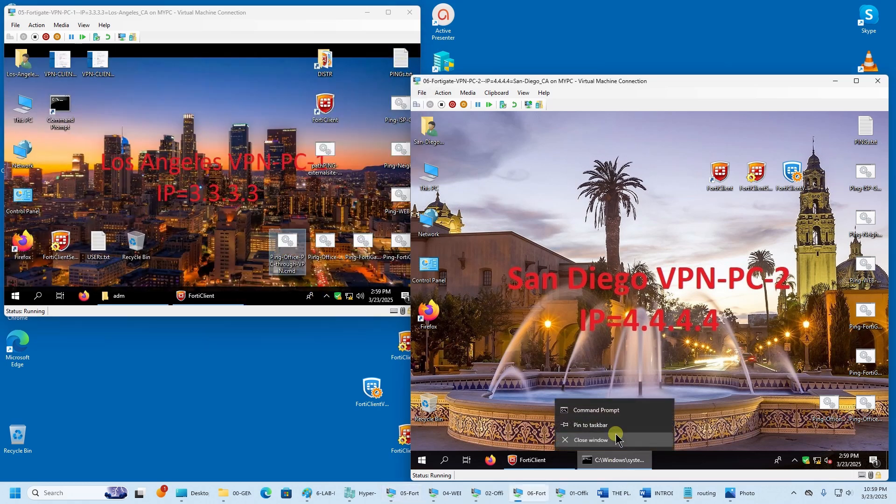
{"action": "left_click", "coordinate": [612, 443]}
{"action": "left_click", "coordinate": [308, 204]}
- Open Command Prompts on both VPN PCs and enter tracert 5.5.5 on Los Angeles
{"action": "double_click", "coordinate": [61, 111]}
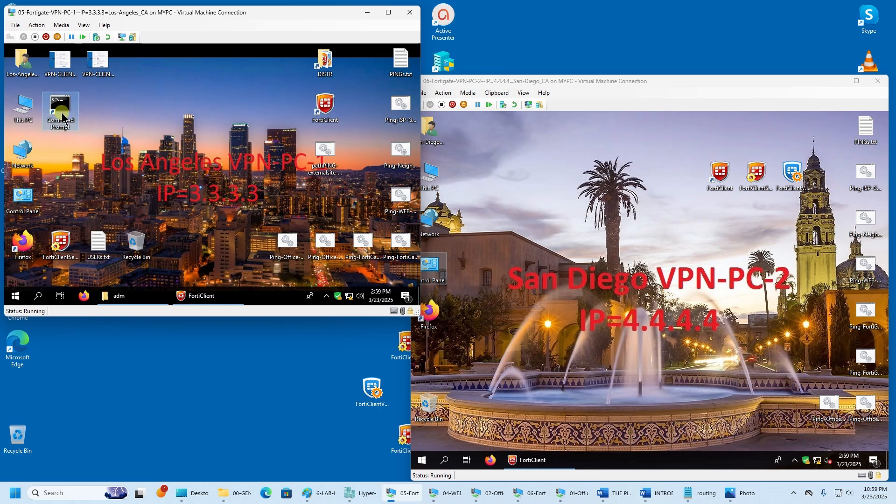
{"action": "left_click_drag", "start_coordinate": [140, 73], "coordinate": [142, 65]}
{"action": "type", "text": "tracert"}
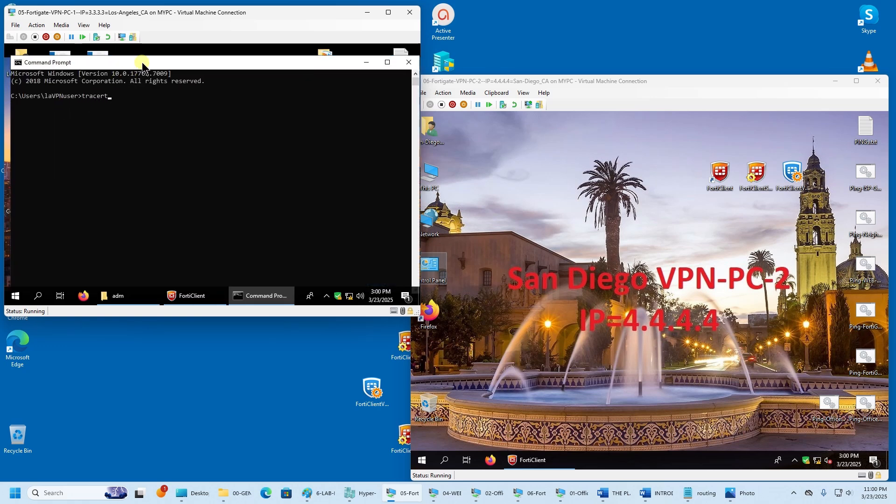
{"action": "type", "text": " 5.5.5.5"}
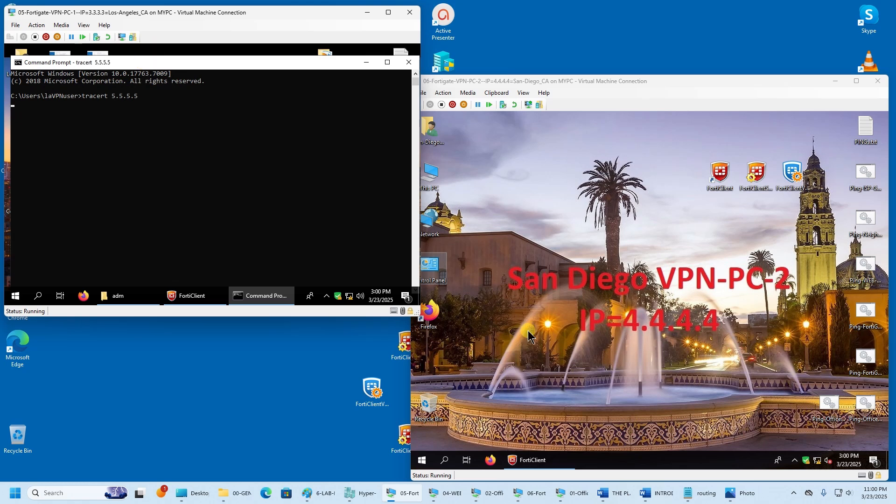
{"action": "left_click", "coordinate": [444, 461]}
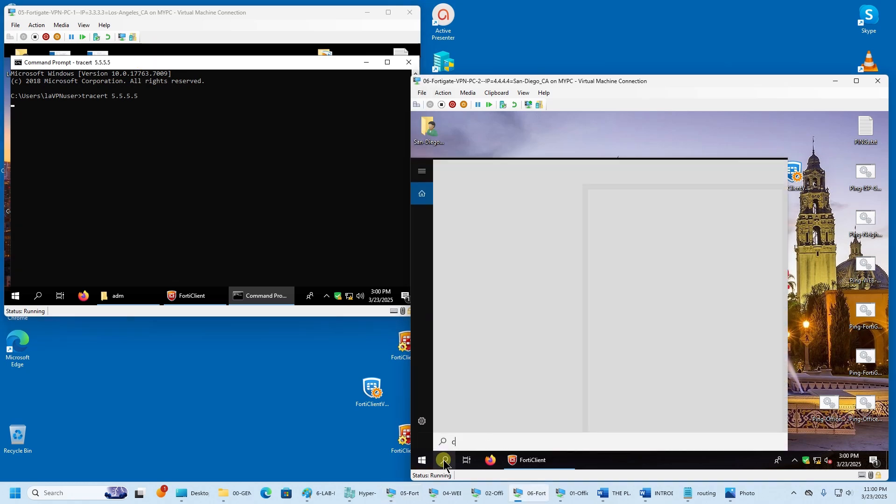
{"action": "type", "text": "cmd"}
{"action": "left_click", "coordinate": [531, 217]}
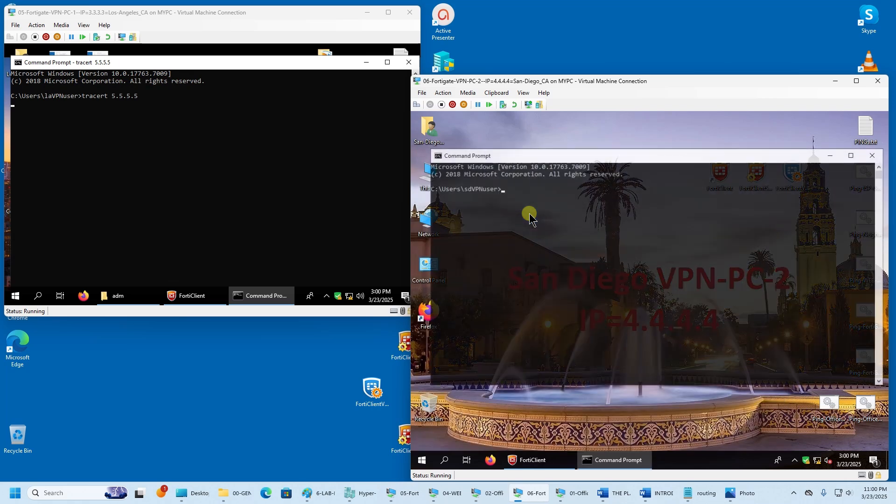
- Check the web server VM and lab diagram, then begin the tracert on San Diego
{"action": "left_click", "coordinate": [367, 494]}
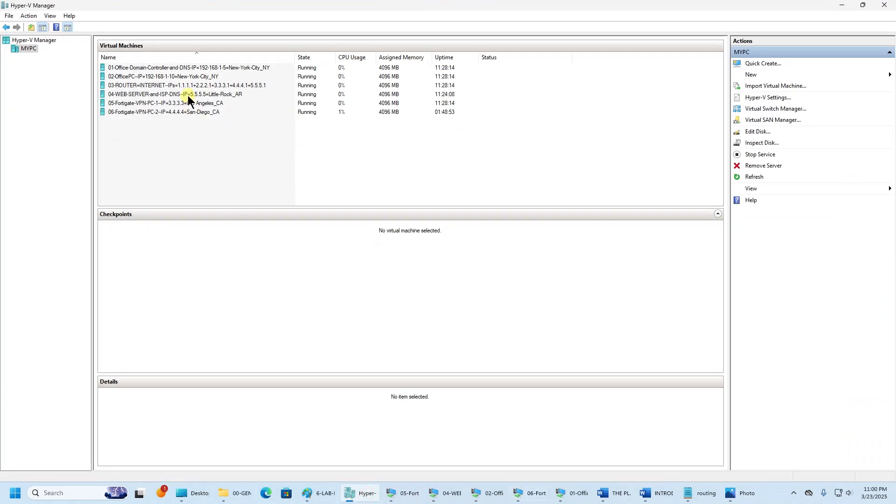
{"action": "left_click", "coordinate": [187, 96]}
{"action": "left_click", "coordinate": [839, 8]}
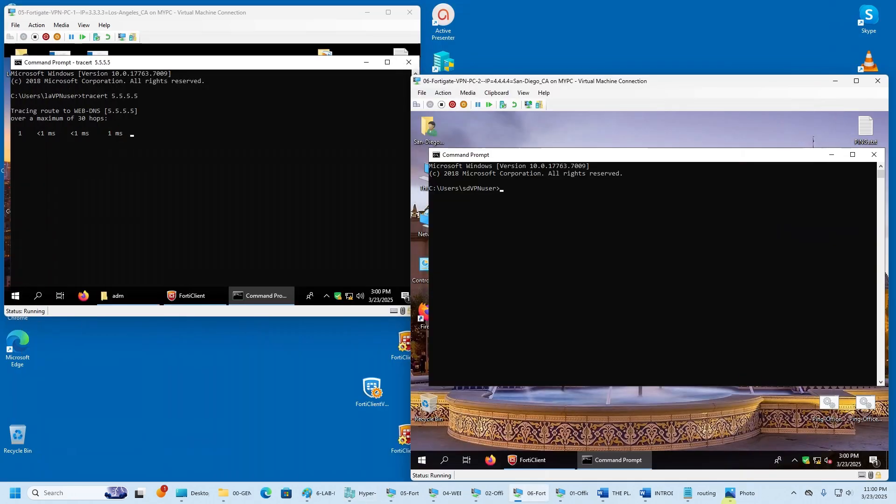
{"action": "left_click", "coordinate": [742, 493]}
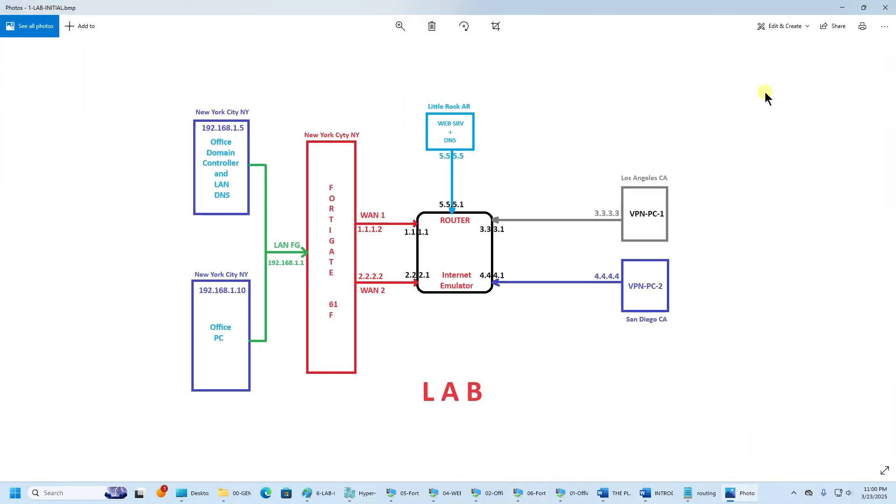
{"action": "left_click", "coordinate": [842, 7]}
{"action": "left_click", "coordinate": [597, 267]}
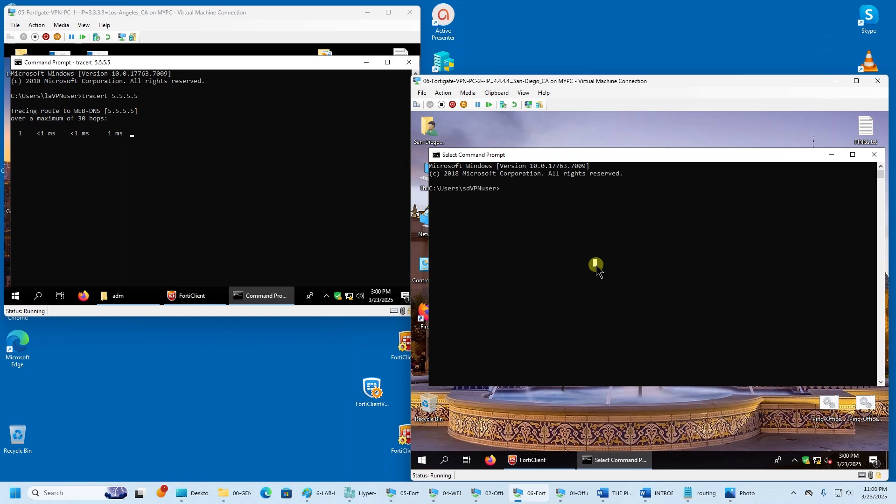
{"action": "type", "text": "tracert 5.5.5.5"}
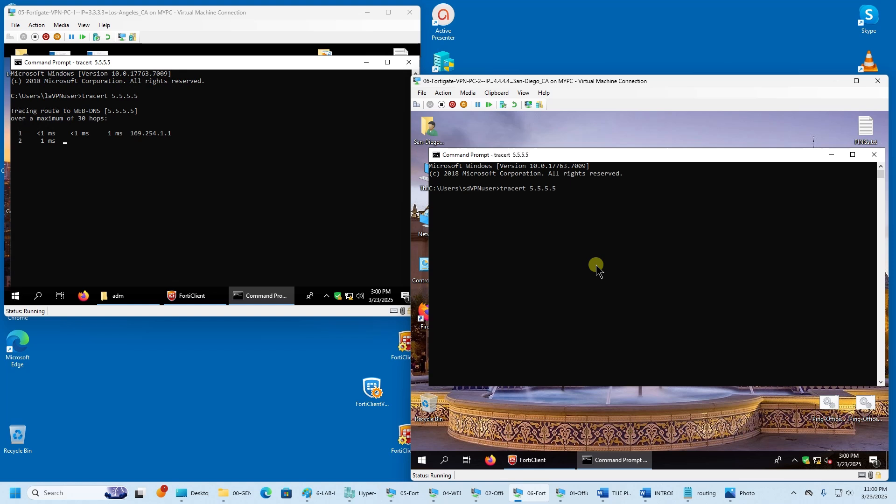
{"action": "right_click", "coordinate": [607, 461]}
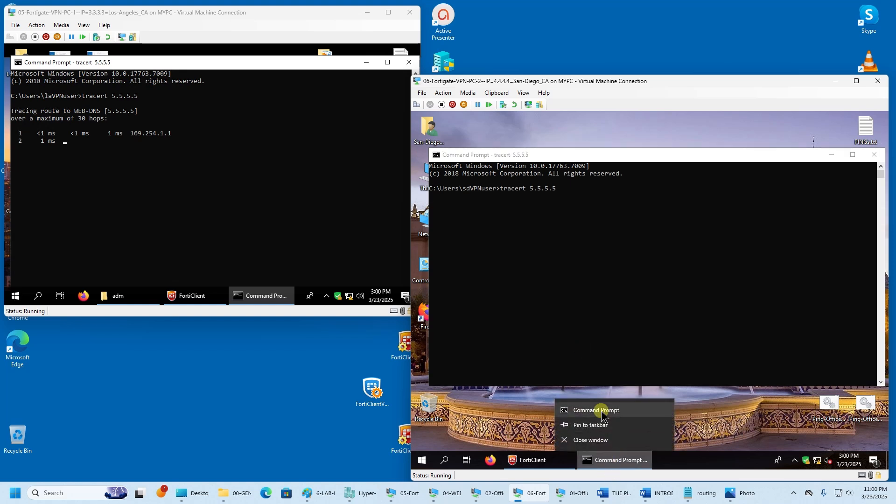
{"action": "left_click", "coordinate": [602, 411]}
{"action": "left_click_drag", "start_coordinate": [546, 161], "coordinate": [565, 245]}
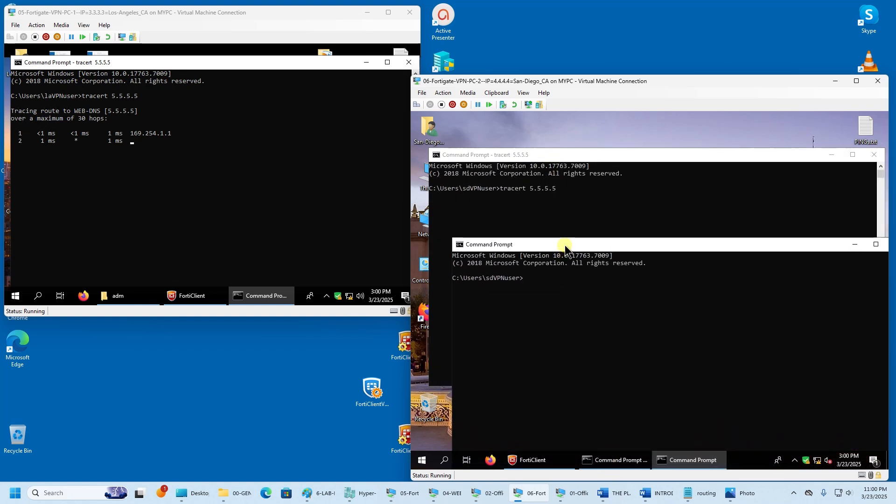
{"action": "type", "text": "tracert"}
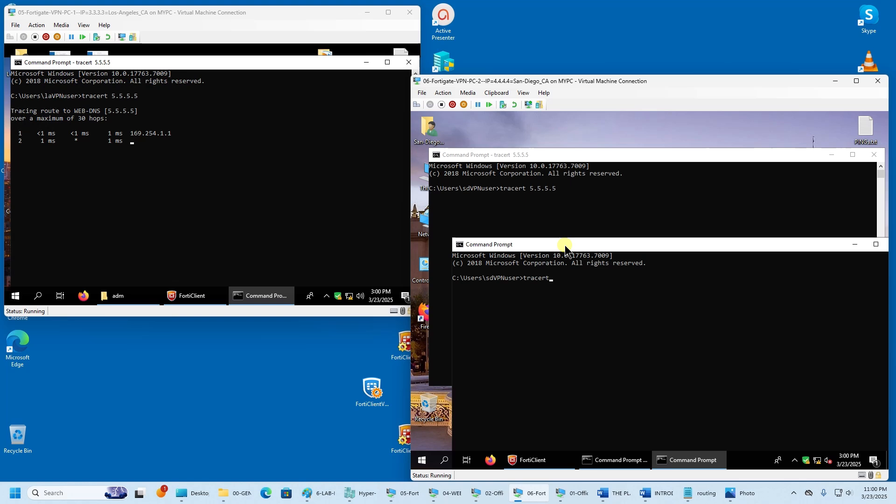
{"action": "type", "text": " www.e"}
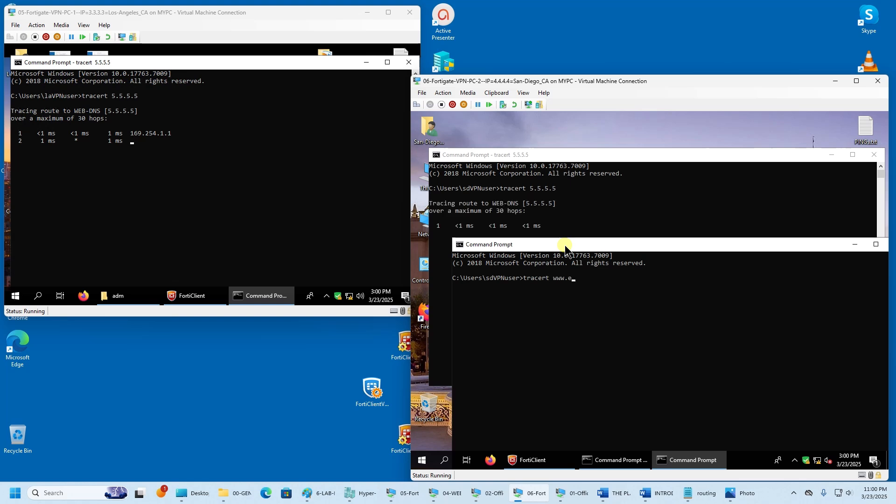
{"action": "type", "text": "xternal"}
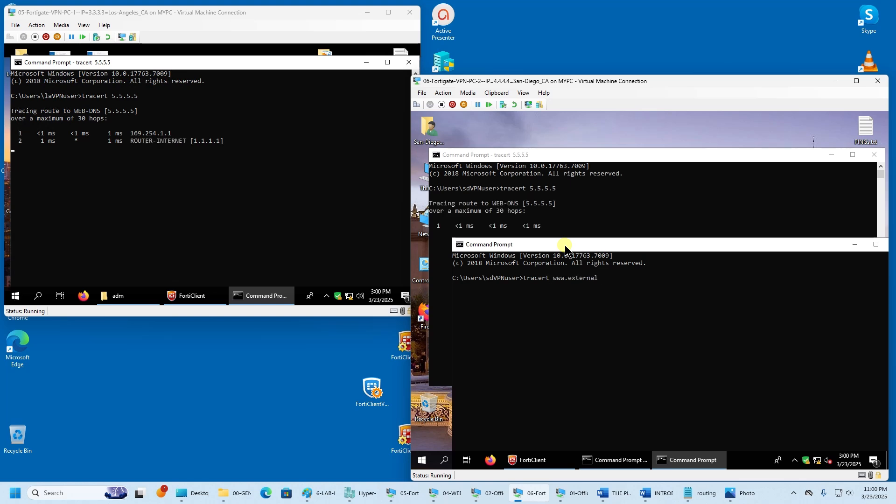
{"action": "type", "text": "site.com"}
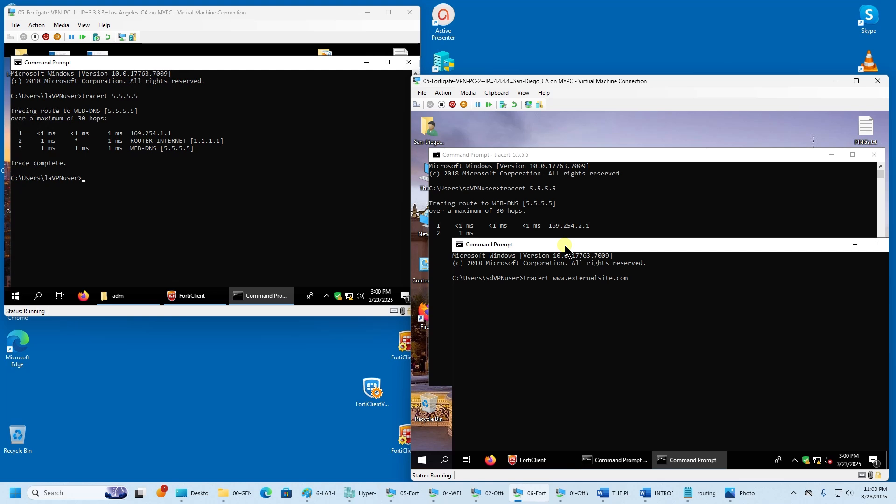
{"action": "key", "text": "Return"}
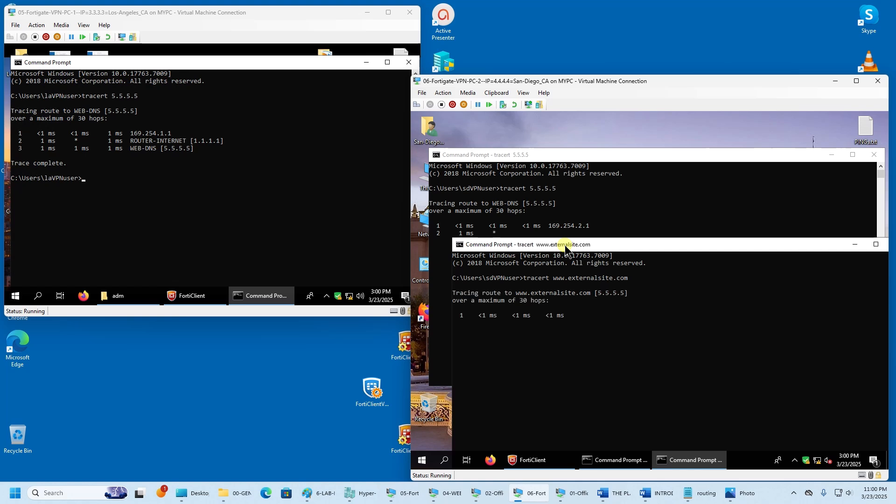
{"action": "left_click_drag", "start_coordinate": [594, 248], "coordinate": [511, 238]}
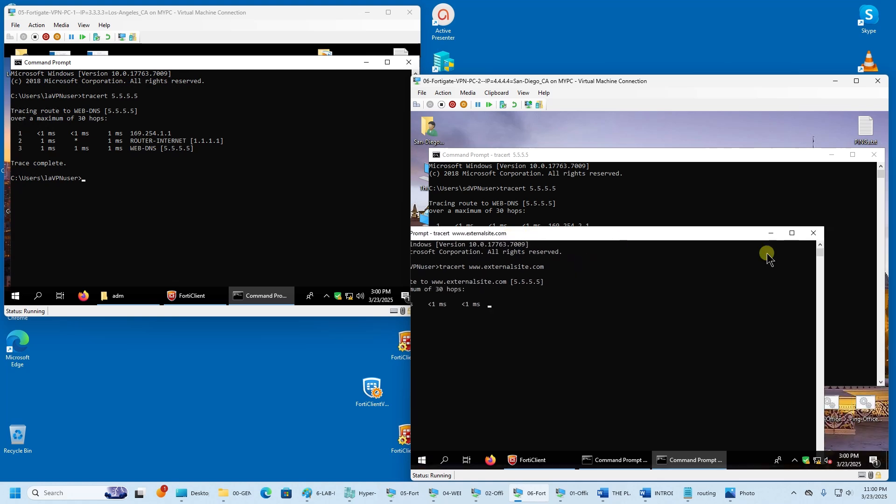
{"action": "left_click", "coordinate": [816, 230]}
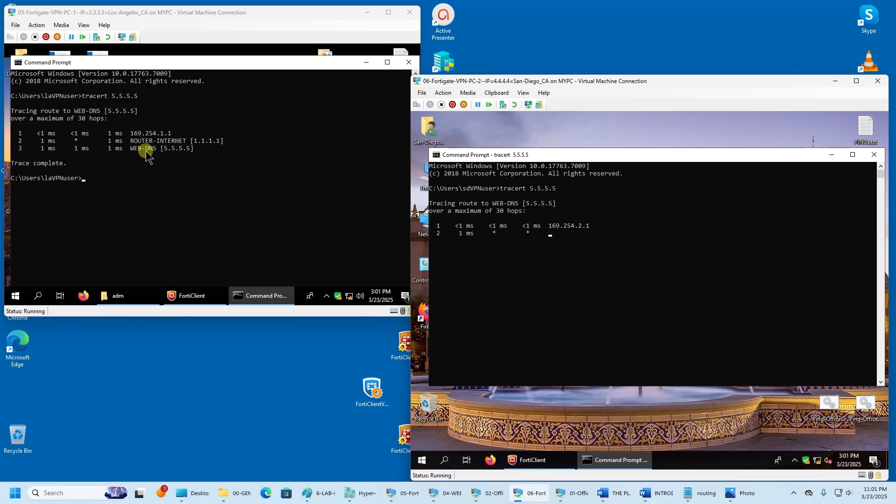
- Mark hop 2 ROUTER-INTERNET 1.1.1.1 in the Los Angeles trace and compare with the diagram
{"action": "left_click", "coordinate": [221, 140]}
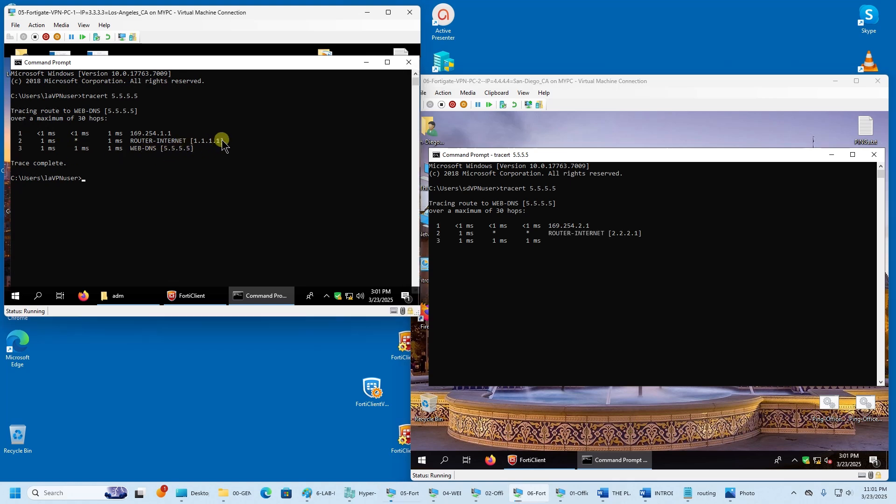
{"action": "left_click_drag", "start_coordinate": [132, 141], "coordinate": [226, 144]}
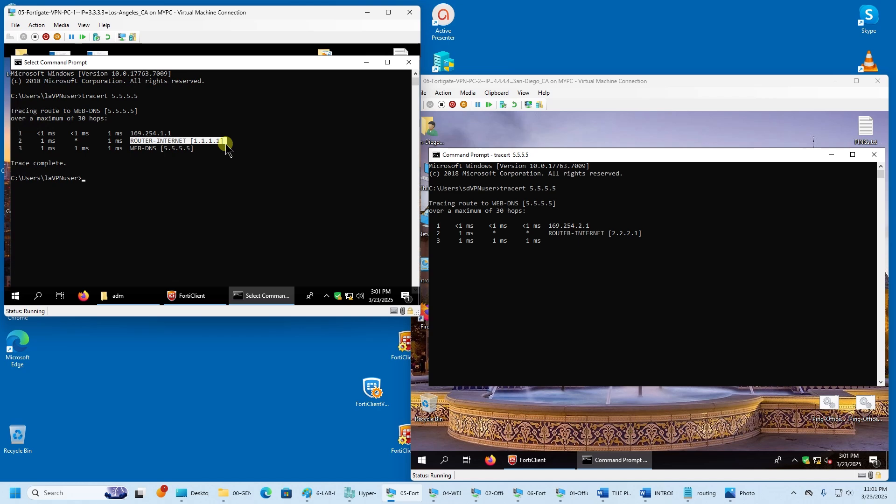
{"action": "left_click", "coordinate": [735, 493]}
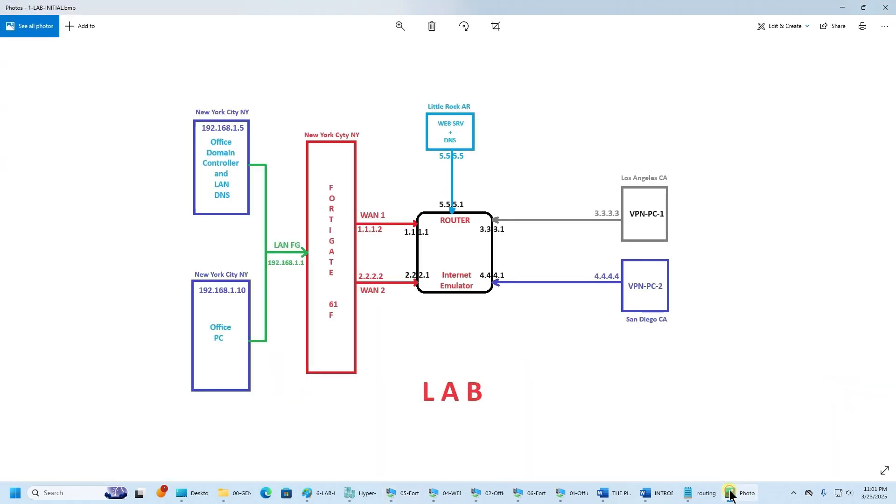
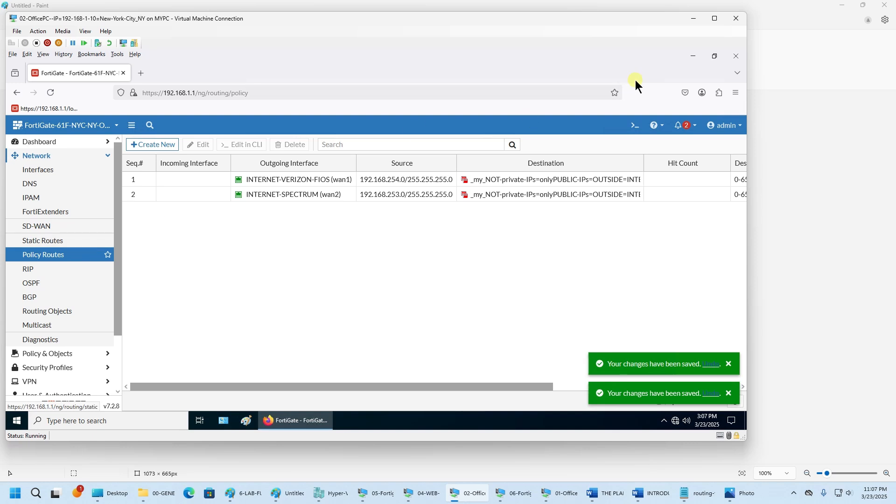
- Undo every hand-drawn circle, arrow and ECMP letter on the Paint lab diagram
{"action": "left_click", "coordinate": [695, 20]}
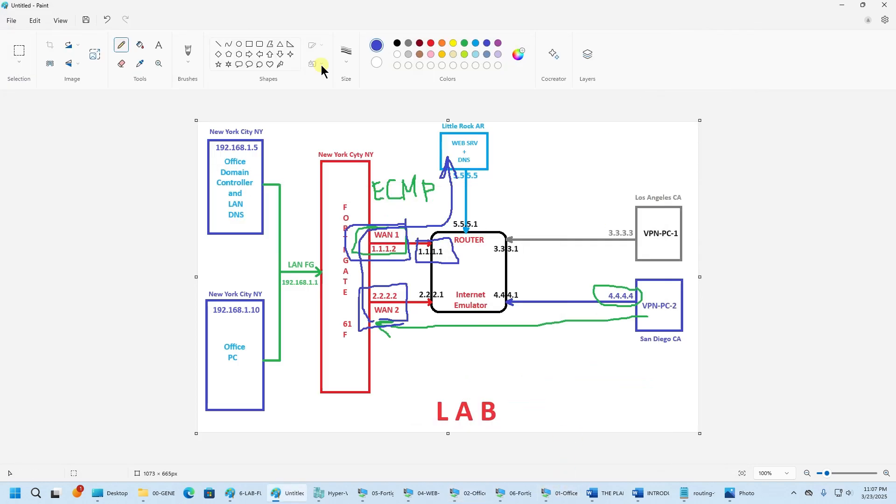
{"action": "left_click", "coordinate": [107, 19]}
{"action": "left_click", "coordinate": [107, 19]}
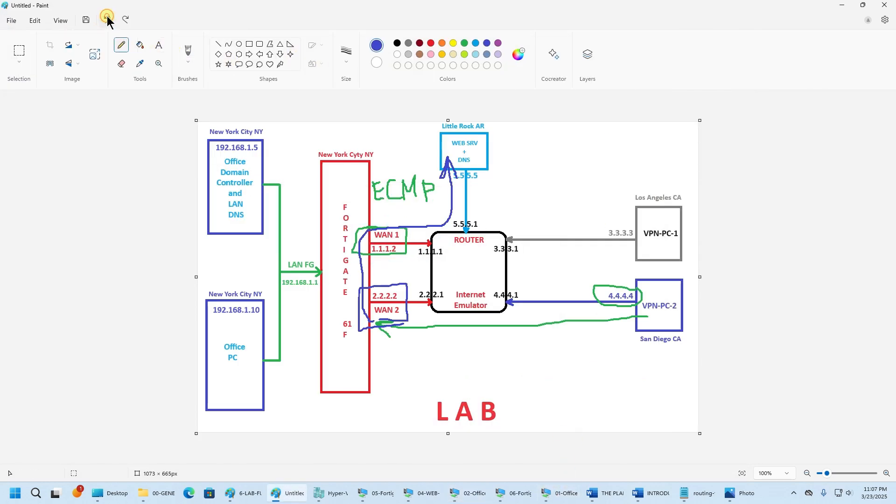
{"action": "left_click", "coordinate": [107, 19]}
{"action": "left_click", "coordinate": [107, 19]}
{"action": "left_click", "coordinate": [107, 19]}
{"action": "left_click", "coordinate": [107, 19]}
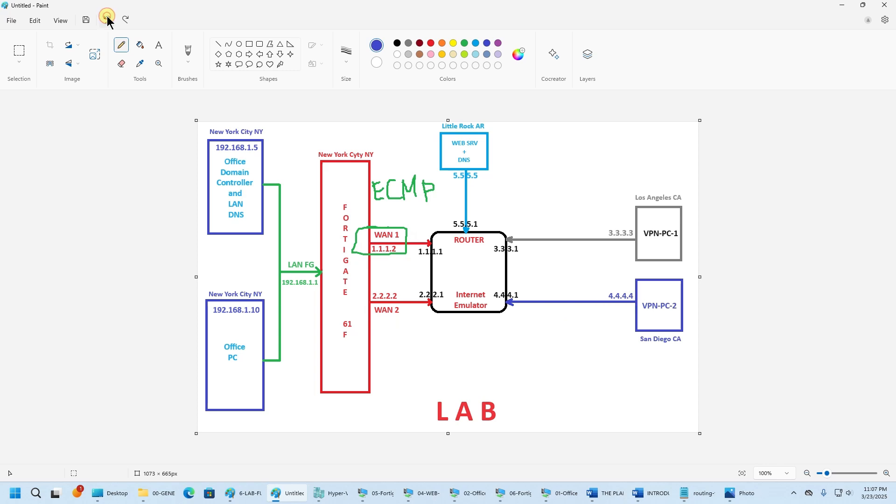
{"action": "left_click", "coordinate": [107, 20]}
{"action": "left_click", "coordinate": [107, 19]}
{"action": "left_click", "coordinate": [107, 20]}
{"action": "left_click", "coordinate": [107, 19]}
{"action": "left_click", "coordinate": [107, 20]}
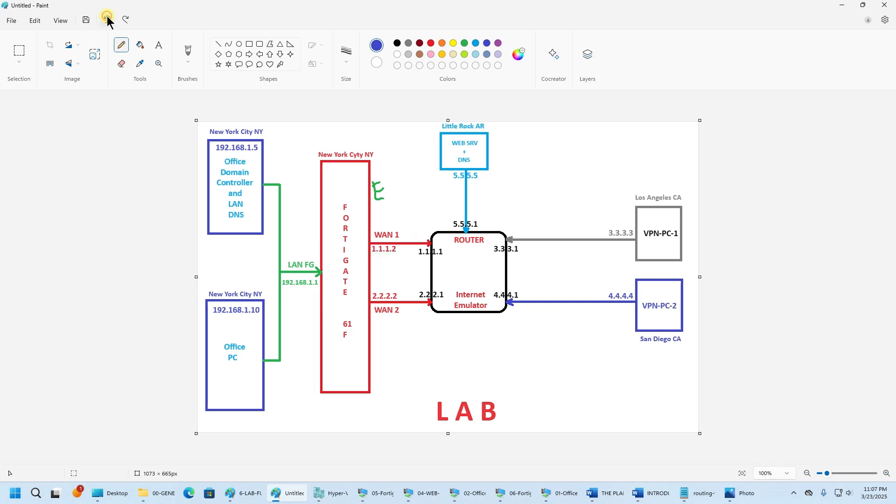
{"action": "left_click", "coordinate": [106, 19]}
{"action": "left_click", "coordinate": [107, 19]}
{"action": "left_click", "coordinate": [107, 19]}
{"action": "left_click", "coordinate": [107, 19]}
- Draw a green path for VPN-PC-2 via WAN 2 and a blue path for VPN-PC-1 via WAN 1
{"action": "left_click", "coordinate": [467, 41]}
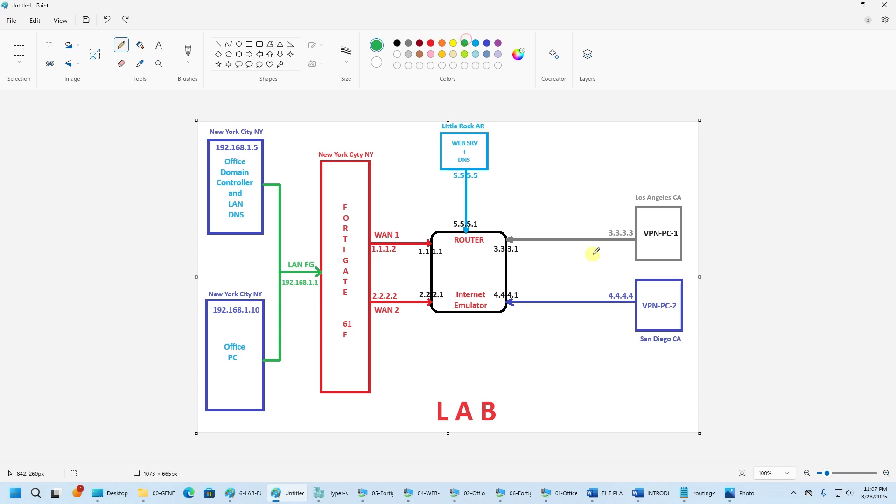
{"action": "mouse_move", "coordinate": [636, 310]}
{"action": "left_mouse_down"}
{"action": "mouse_move", "coordinate": [540, 324]}
{"action": "mouse_move", "coordinate": [369, 321]}
{"action": "mouse_move", "coordinate": [363, 303]}
{"action": "mouse_move", "coordinate": [450, 291]}
{"action": "mouse_move", "coordinate": [479, 252]}
{"action": "mouse_move", "coordinate": [480, 179]}
{"action": "mouse_move", "coordinate": [478, 191]}
{"action": "mouse_move", "coordinate": [488, 172]}
{"action": "mouse_move", "coordinate": [495, 195]}
{"action": "mouse_move", "coordinate": [469, 192]}
{"action": "left_mouse_up"}
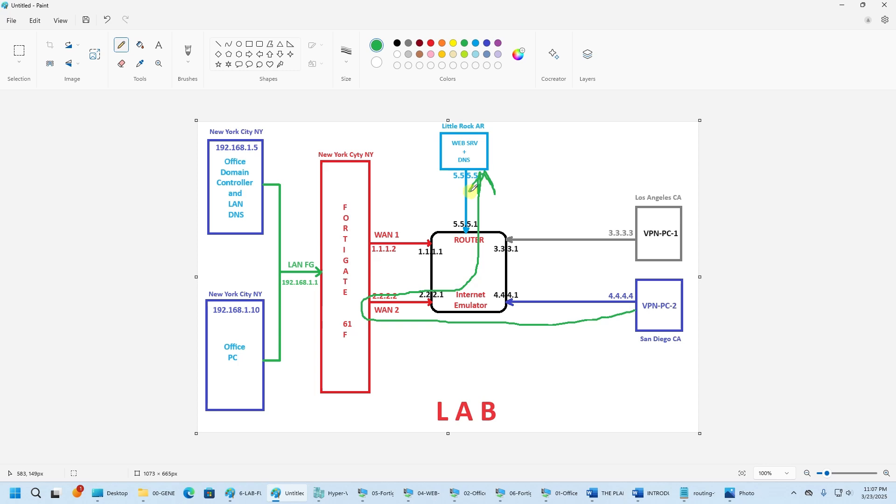
{"action": "left_click", "coordinate": [487, 43]}
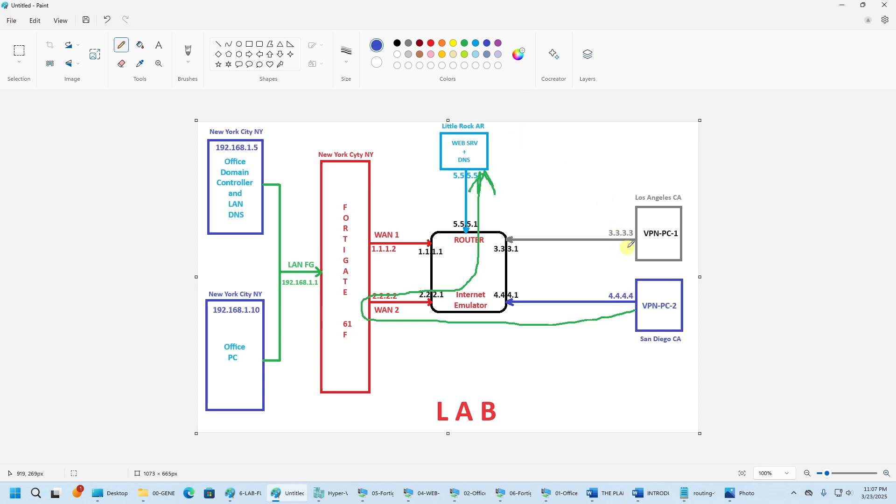
{"action": "mouse_move", "coordinate": [630, 247]}
{"action": "left_mouse_down"}
{"action": "mouse_move", "coordinate": [460, 265]}
{"action": "mouse_move", "coordinate": [359, 250]}
{"action": "mouse_move", "coordinate": [435, 239]}
{"action": "mouse_move", "coordinate": [455, 159]}
{"action": "mouse_move", "coordinate": [462, 176]}
{"action": "left_mouse_up"}
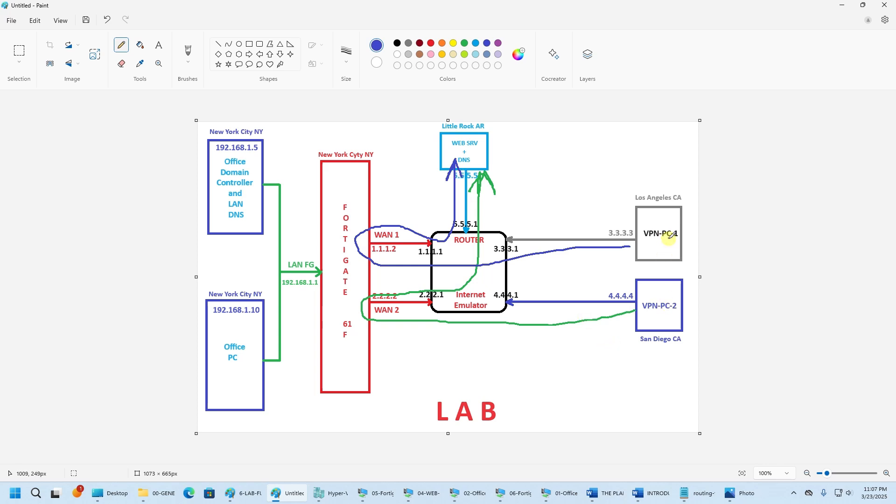
- Circle 1.1.1.1 in blue, and VPN-PC-2 and 2.2.2.1 in green
{"action": "left_click_drag", "start_coordinate": [669, 238], "coordinate": [683, 237]}
{"action": "mouse_move", "coordinate": [416, 244]}
{"action": "left_mouse_down"}
{"action": "mouse_move", "coordinate": [452, 258]}
{"action": "mouse_move", "coordinate": [437, 245]}
{"action": "mouse_move", "coordinate": [417, 252]}
{"action": "left_mouse_up"}
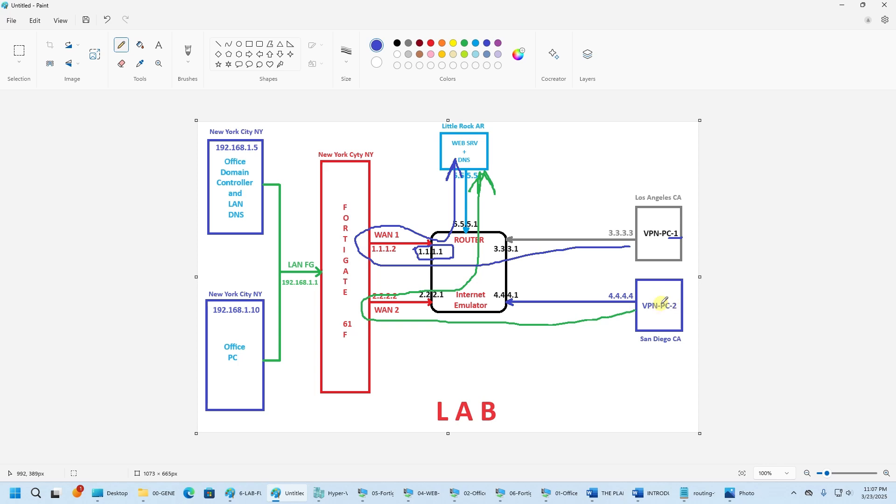
{"action": "left_click", "coordinate": [465, 43]}
{"action": "mouse_move", "coordinate": [678, 297]}
{"action": "left_mouse_down"}
{"action": "mouse_move", "coordinate": [673, 313]}
{"action": "mouse_move", "coordinate": [643, 305]}
{"action": "mouse_move", "coordinate": [683, 295]}
{"action": "left_mouse_up"}
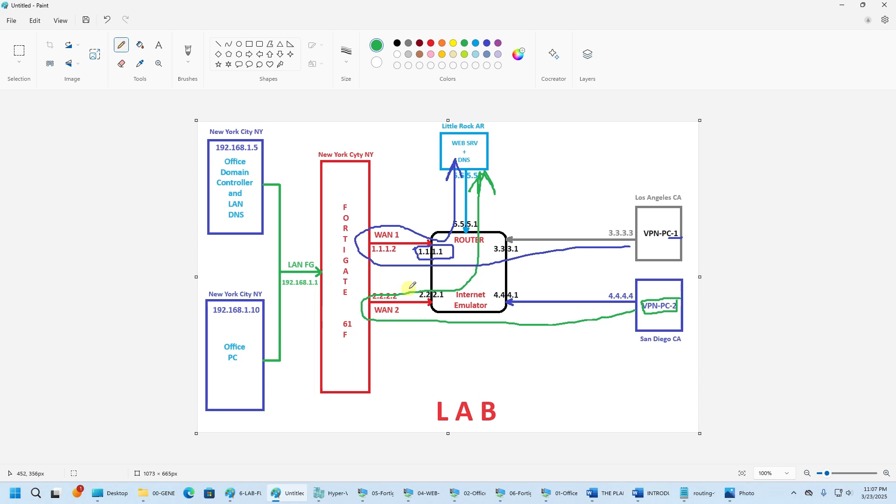
{"action": "mouse_move", "coordinate": [414, 287]}
{"action": "left_mouse_down"}
{"action": "mouse_move", "coordinate": [419, 304]}
{"action": "mouse_move", "coordinate": [447, 299]}
{"action": "mouse_move", "coordinate": [417, 288]}
{"action": "mouse_move", "coordinate": [419, 296]}
{"action": "left_mouse_up"}
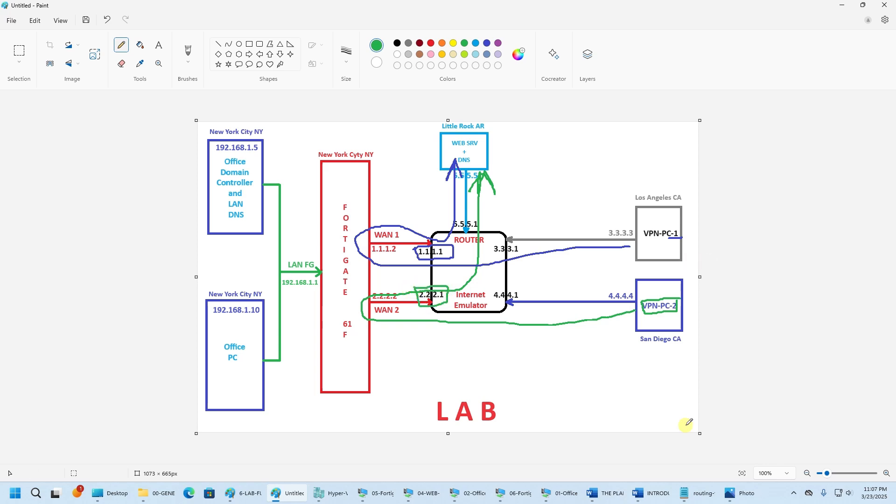
- On VPN-PC-2, rerun tracert 5.5.5.5 and enlarge the console window
{"action": "mouse_move", "coordinate": [518, 497]}
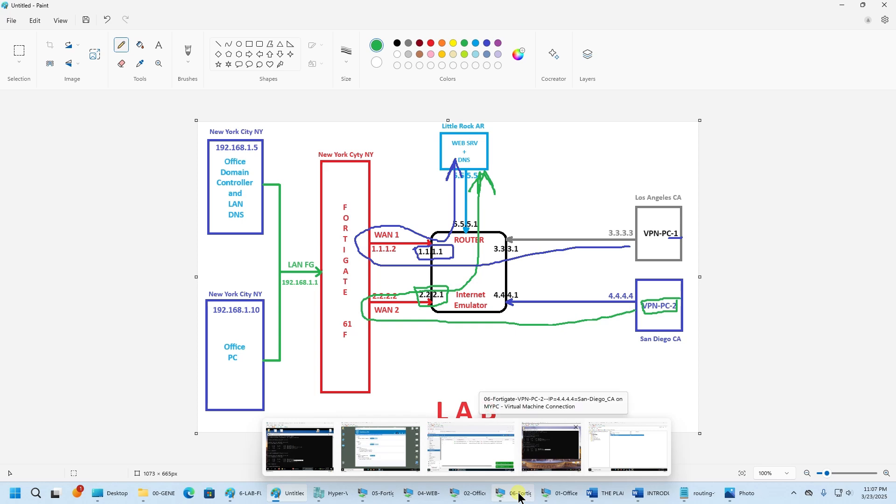
{"action": "left_click", "coordinate": [551, 447]}
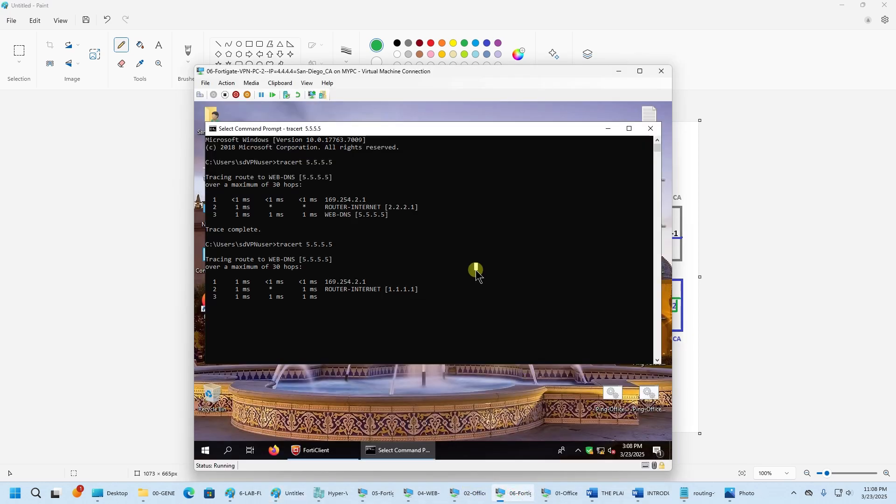
{"action": "key", "text": "Return"}
{"action": "key", "text": "Up"}
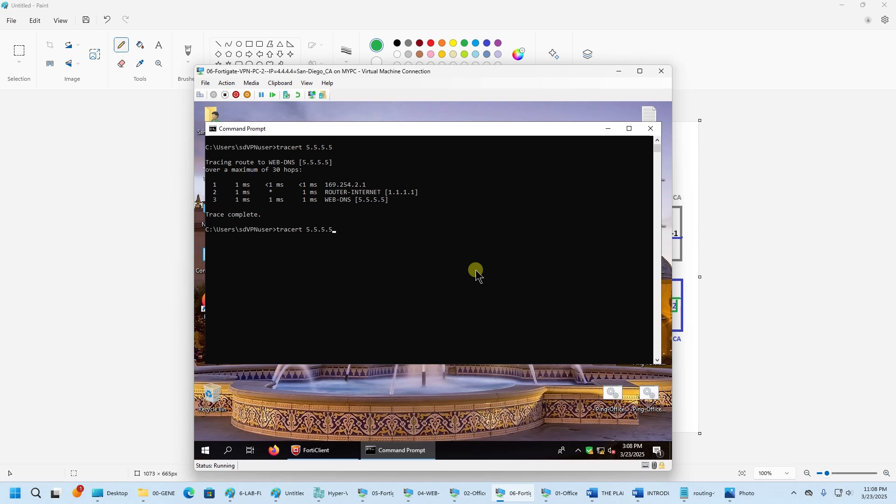
{"action": "key", "text": "Return"}
{"action": "scroll", "coordinate": [477, 276], "scroll_direction": "up", "scroll_amount": 4}
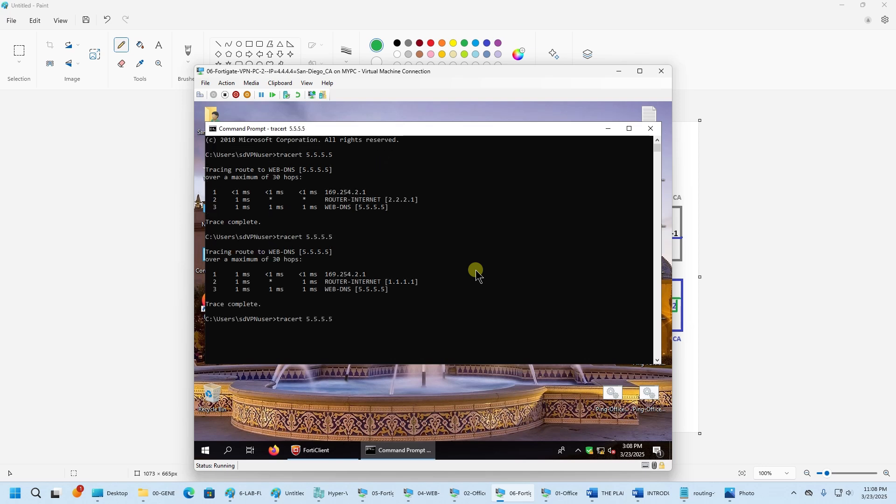
{"action": "left_click_drag", "start_coordinate": [435, 364], "coordinate": [432, 413]}
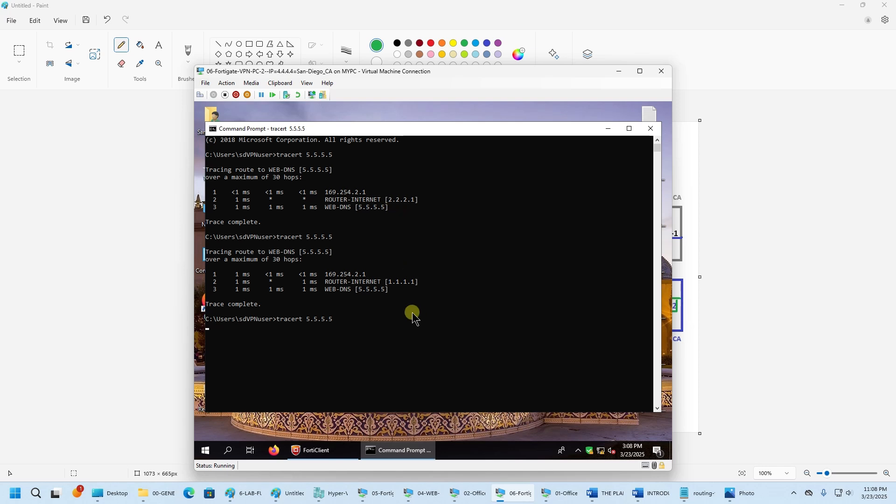
- Highlight the 1.1.1.1 and 2.2.2.1 hops in the trace output, then clear the selection
{"action": "left_click", "coordinate": [390, 283]}
{"action": "left_click_drag", "start_coordinate": [391, 285], "coordinate": [415, 282]}
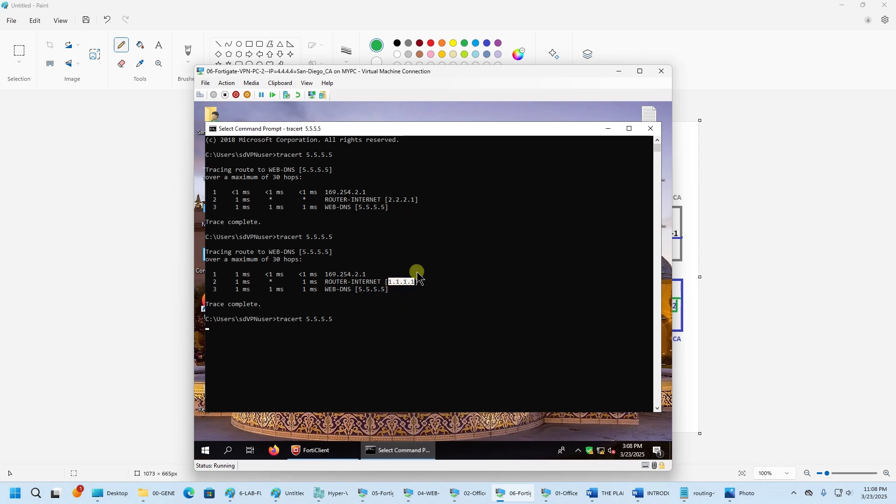
{"action": "left_click_drag", "start_coordinate": [390, 201], "coordinate": [414, 199]}
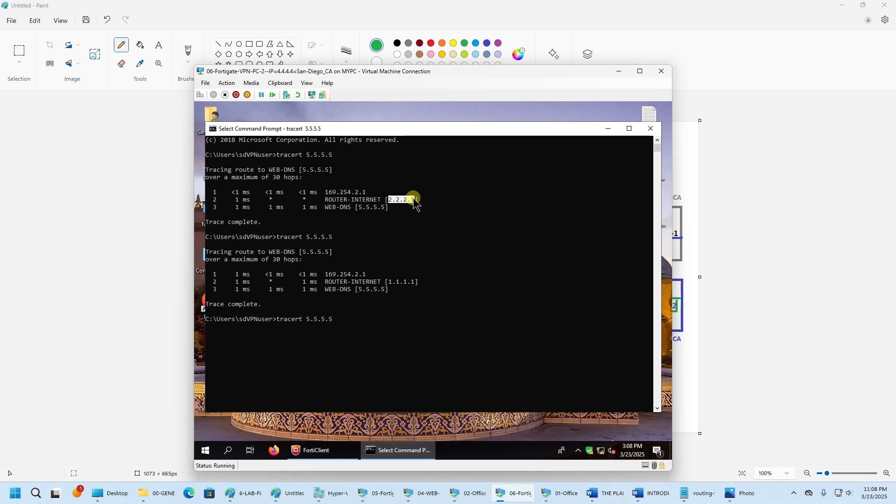
{"action": "right_click", "coordinate": [414, 202]}
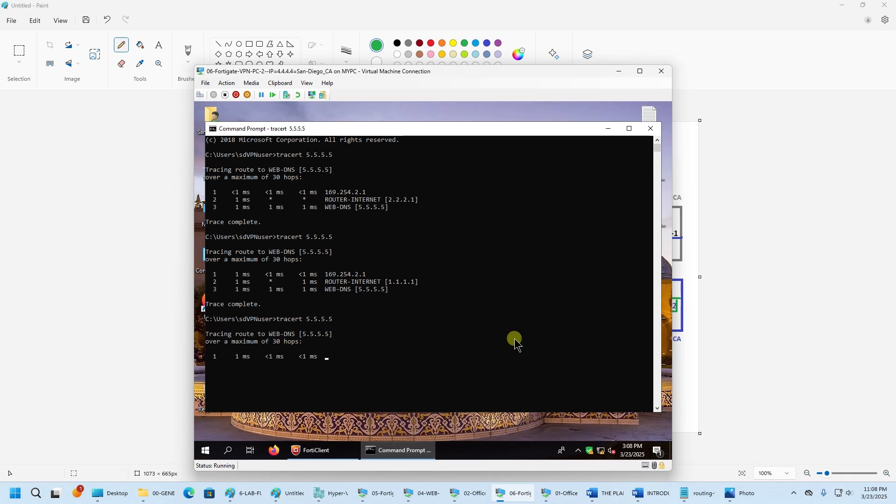
{"action": "scroll", "coordinate": [516, 344], "scroll_direction": "down", "scroll_amount": 1}
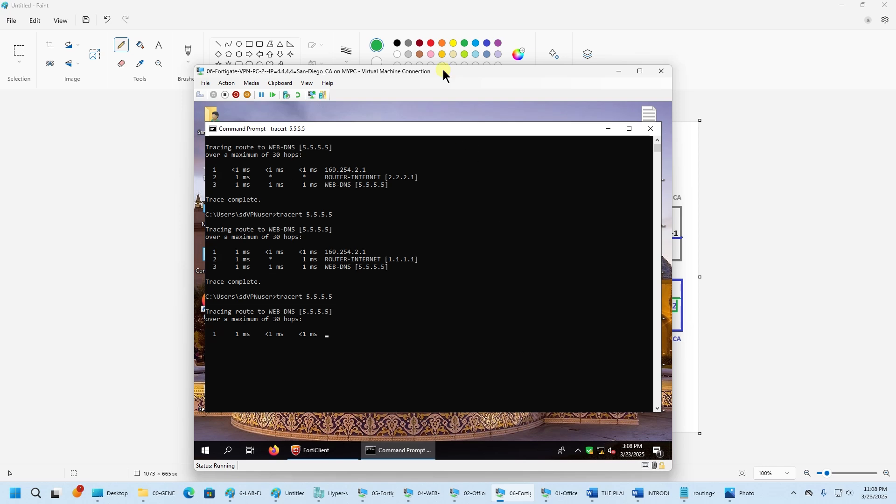
- Reposition the VM window and return focus to VPN-PC-2's Command Prompt
{"action": "left_click_drag", "start_coordinate": [444, 75], "coordinate": [587, 43]}
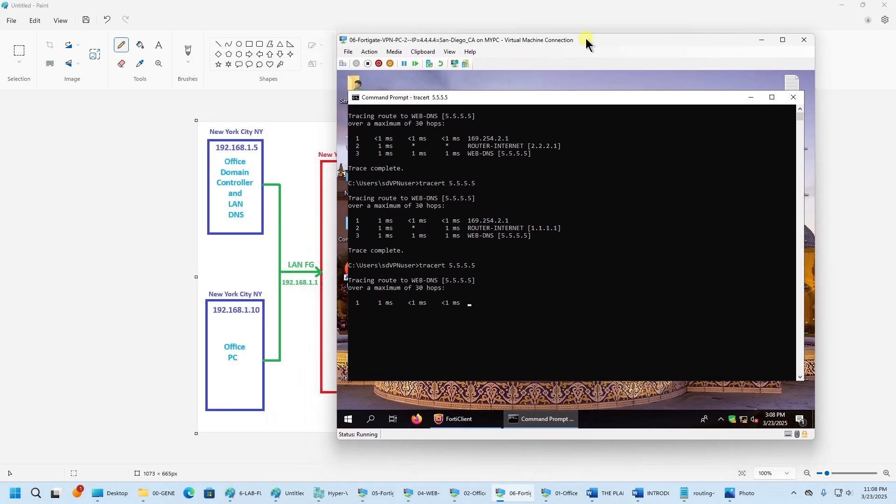
{"action": "left_click", "coordinate": [790, 494]}
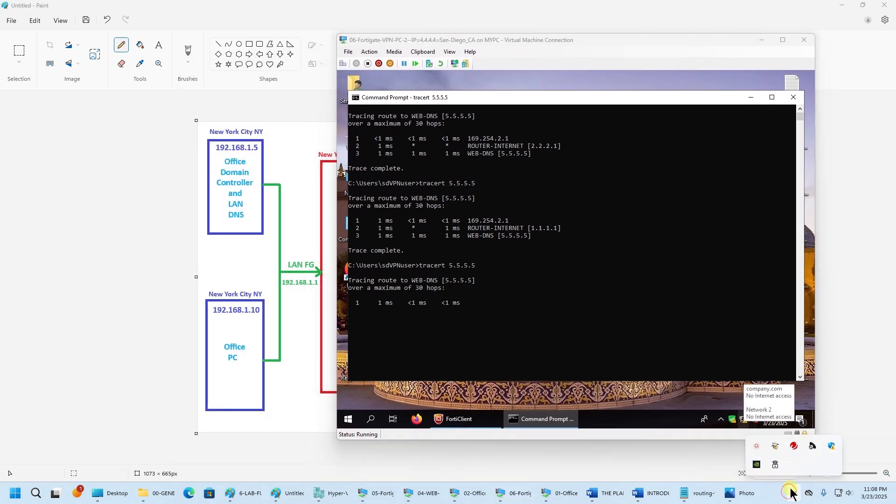
{"action": "left_click", "coordinate": [756, 446]}
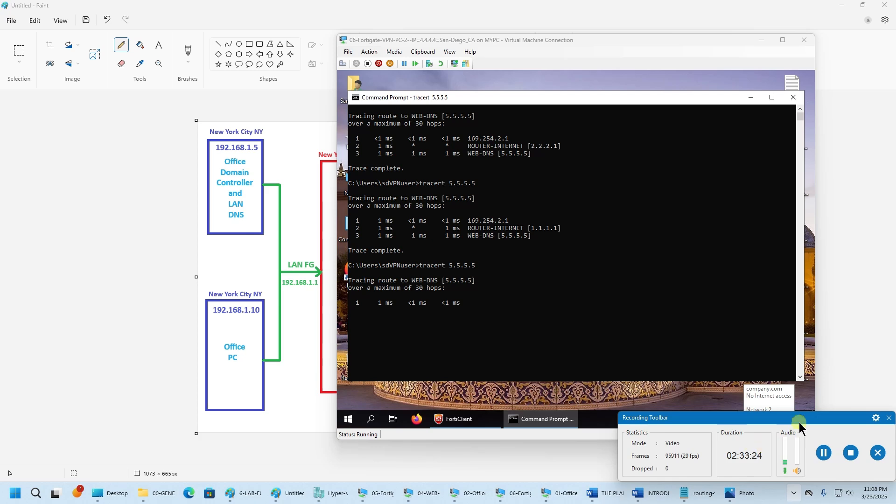
{"action": "left_click", "coordinate": [834, 415]}
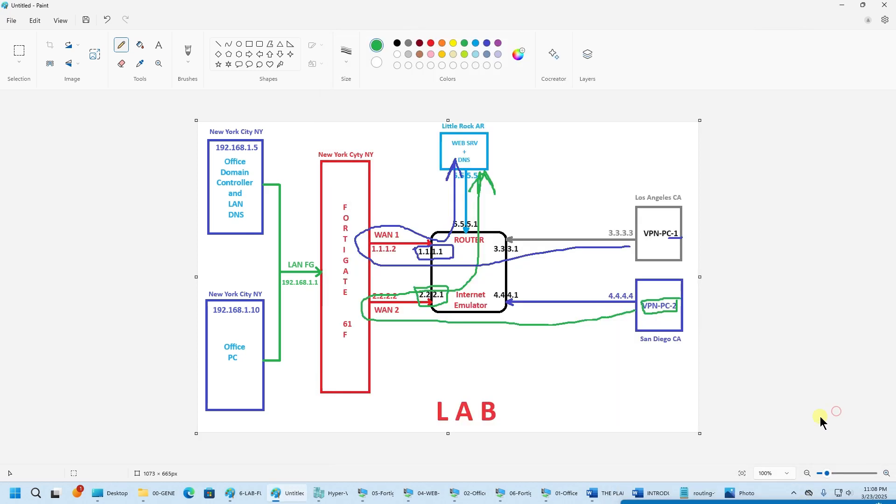
{"action": "left_click", "coordinate": [535, 496]}
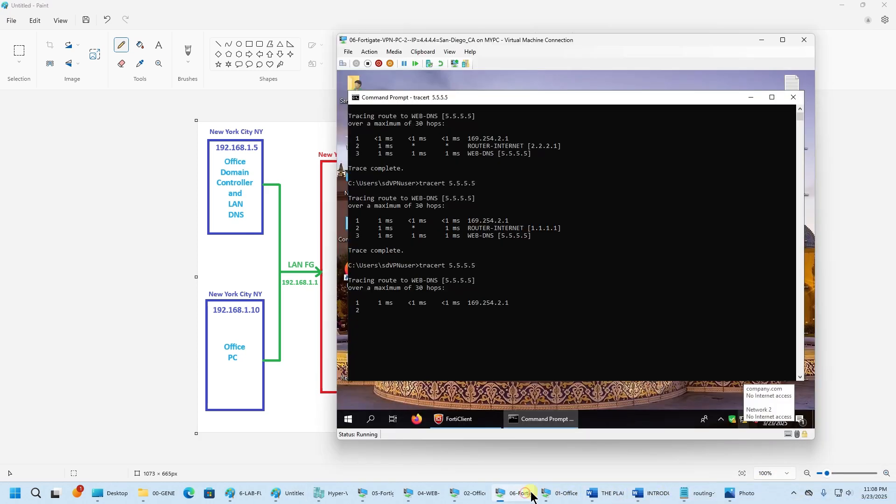
{"action": "left_click", "coordinate": [581, 339]}
- Let the new tracert 5.5.5.5 run, review its output, and highlight hop 2's 2.2.2.1 address
{"action": "key", "text": "Escape"}
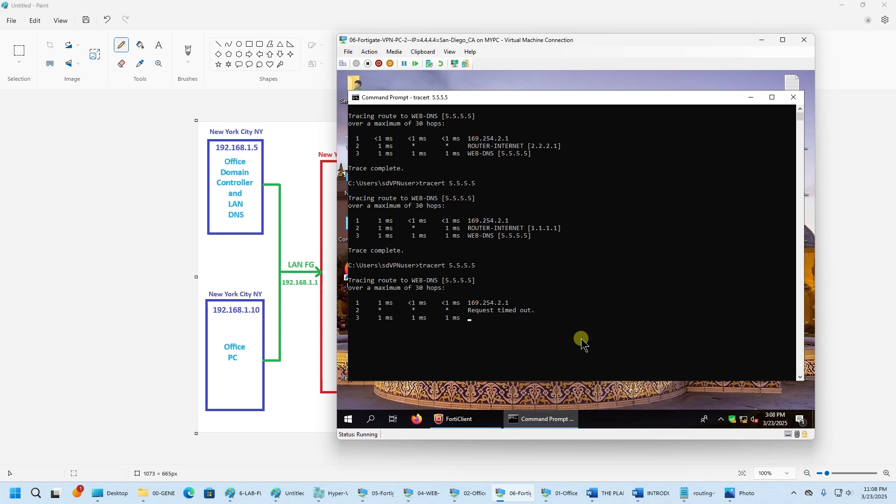
{"action": "key", "text": "Up"}
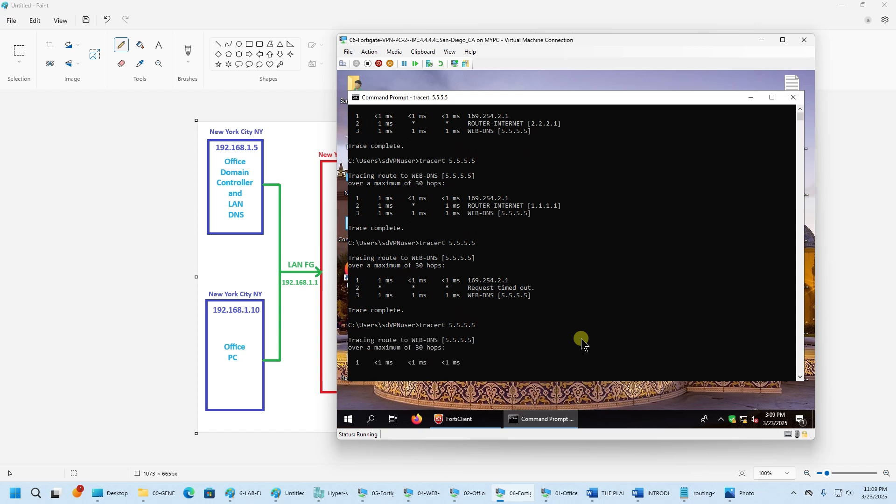
{"action": "scroll", "coordinate": [583, 342], "scroll_direction": "down", "scroll_amount": 4}
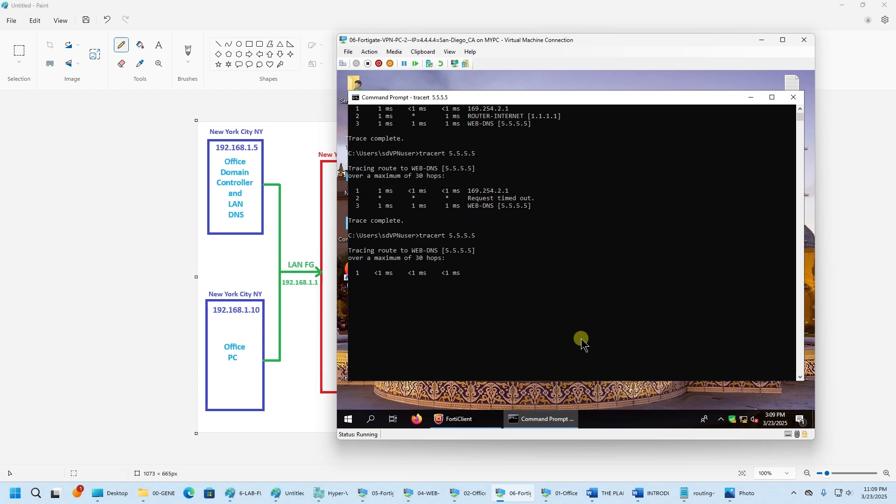
{"action": "scroll", "coordinate": [582, 342], "scroll_direction": "up", "scroll_amount": 2}
{"action": "scroll", "coordinate": [582, 342], "scroll_direction": "up", "scroll_amount": 1}
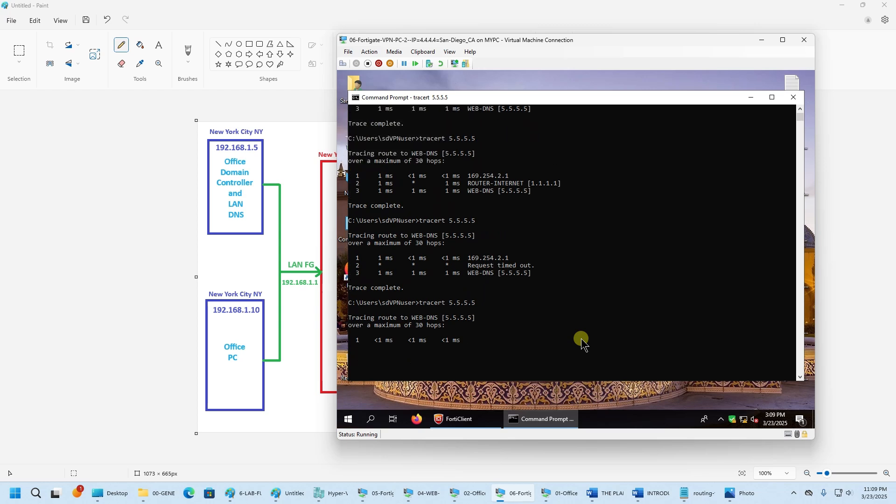
{"action": "scroll", "coordinate": [582, 342], "scroll_direction": "up", "scroll_amount": 2}
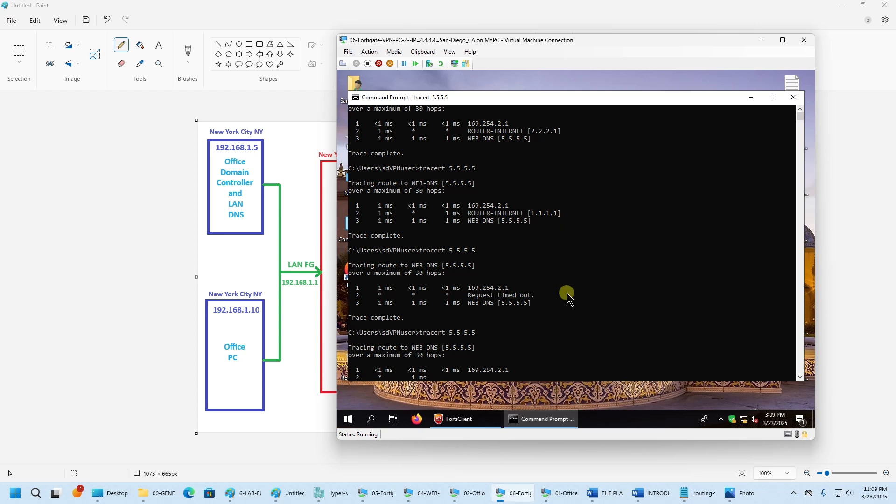
{"action": "scroll", "coordinate": [567, 296], "scroll_direction": "down", "scroll_amount": 2}
{"action": "scroll", "coordinate": [568, 296], "scroll_direction": "down", "scroll_amount": 1}
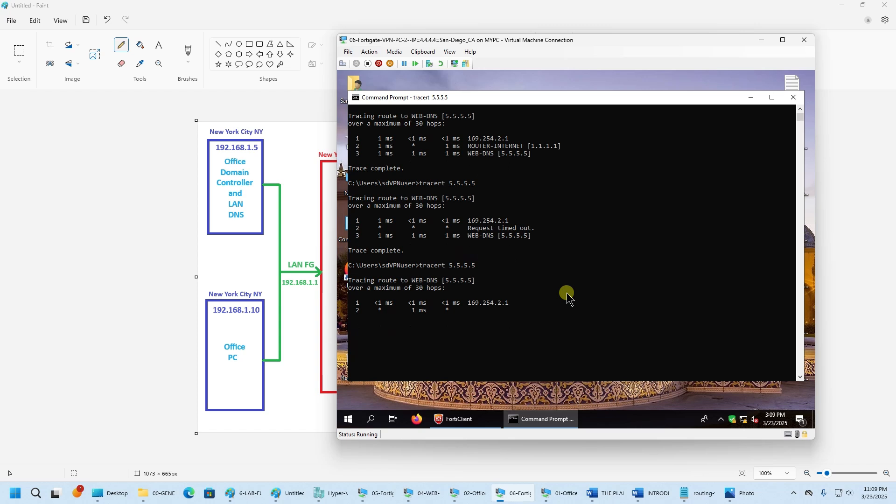
{"action": "scroll", "coordinate": [568, 296], "scroll_direction": "up", "scroll_amount": 3}
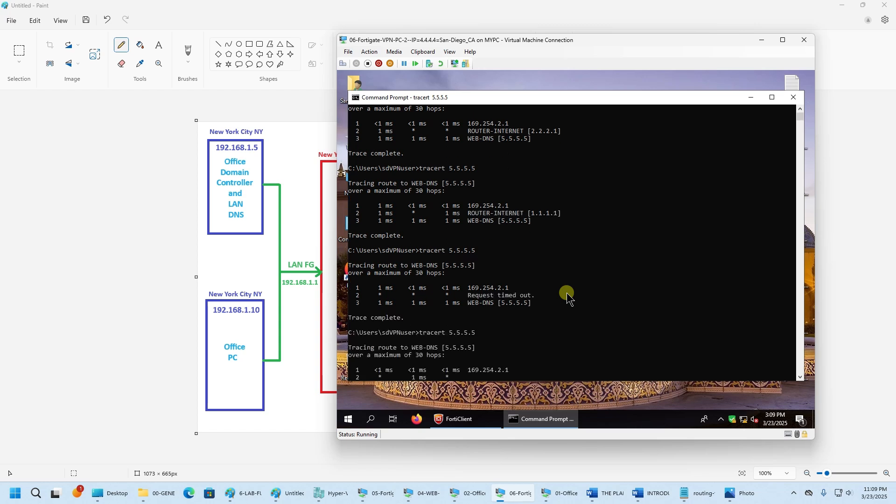
{"action": "scroll", "coordinate": [568, 296], "scroll_direction": "down", "scroll_amount": 2}
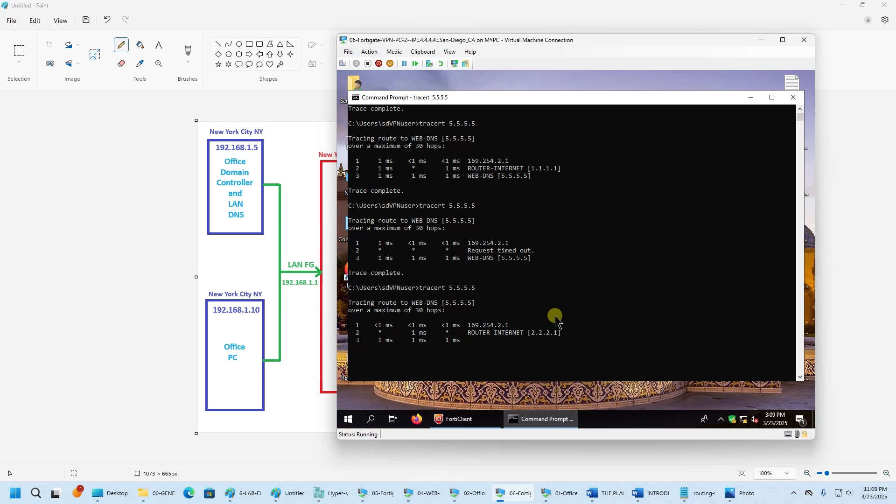
{"action": "left_click_drag", "start_coordinate": [532, 334], "coordinate": [558, 334]}
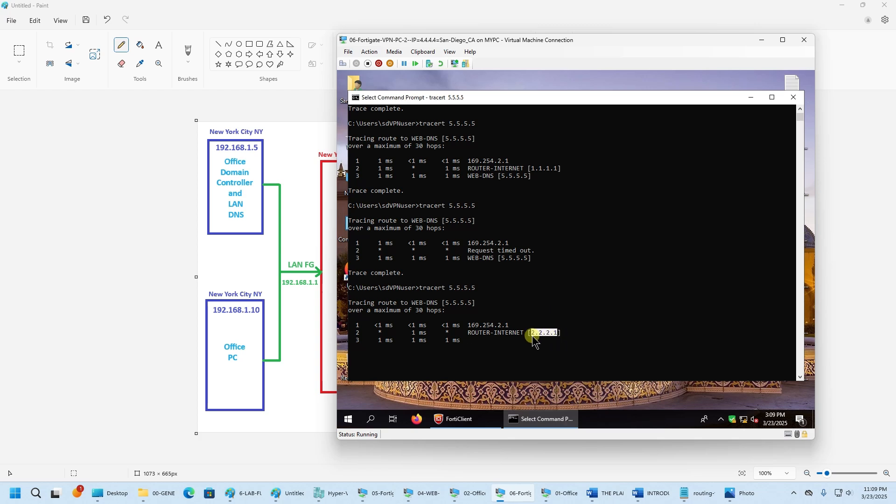
- Circle 2.2.2.1 in green on the diagram, then switch to the Office PC VM
{"action": "left_click", "coordinate": [179, 334]}
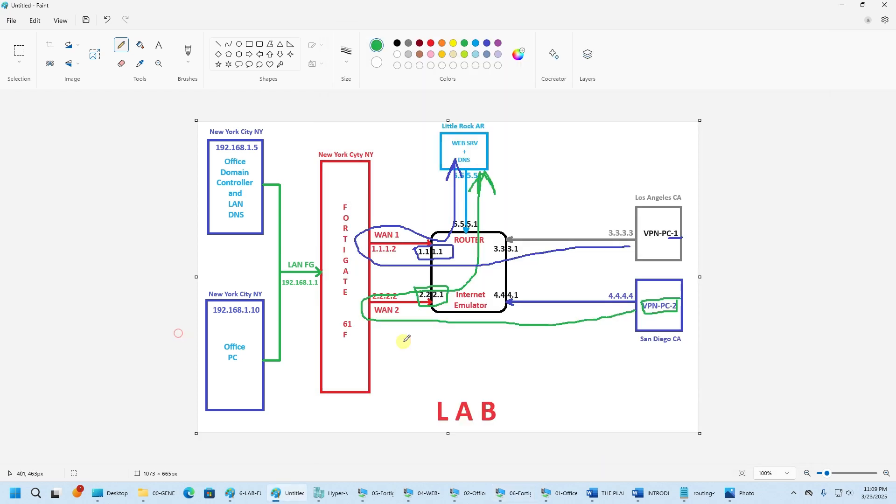
{"action": "mouse_move", "coordinate": [415, 285]}
{"action": "left_mouse_down"}
{"action": "mouse_move", "coordinate": [419, 308]}
{"action": "mouse_move", "coordinate": [454, 286]}
{"action": "mouse_move", "coordinate": [415, 285]}
{"action": "left_mouse_up"}
{"action": "mouse_move", "coordinate": [501, 494]}
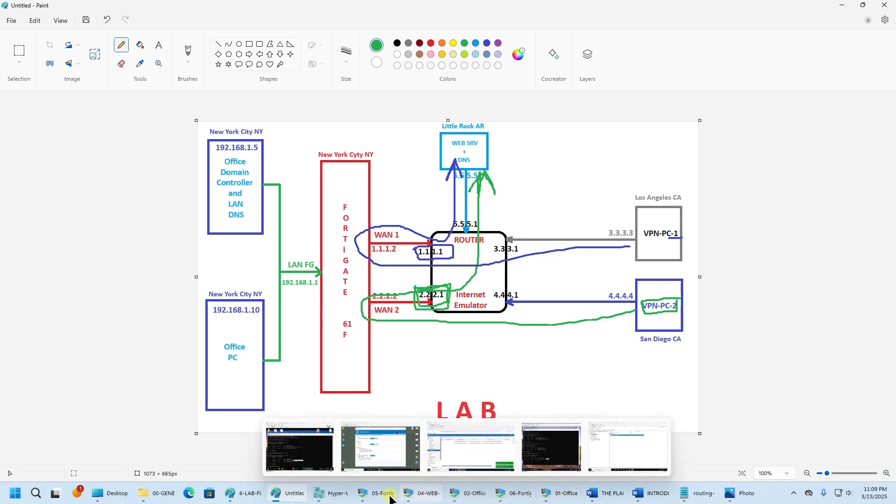
{"action": "left_click", "coordinate": [460, 494]}
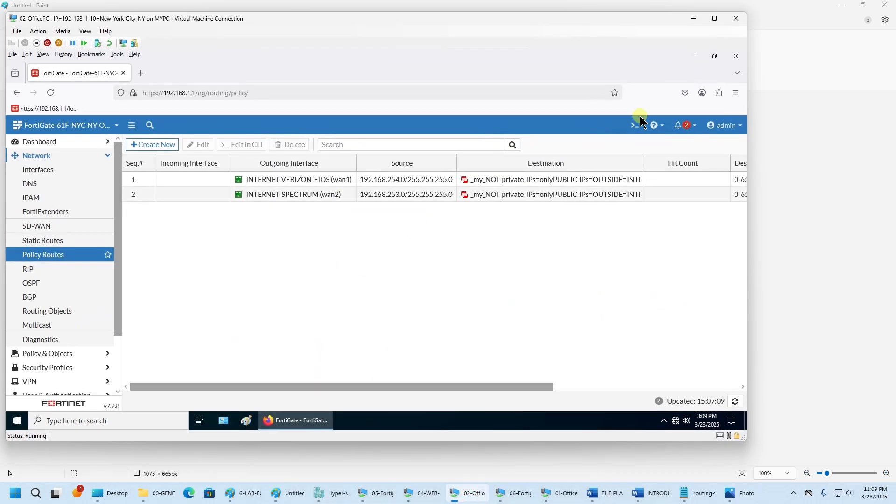
- Open two Command Prompt windows on the Office PC and arrange them on screen
{"action": "left_click", "coordinate": [694, 19]}
{"action": "left_click", "coordinate": [840, 4]}
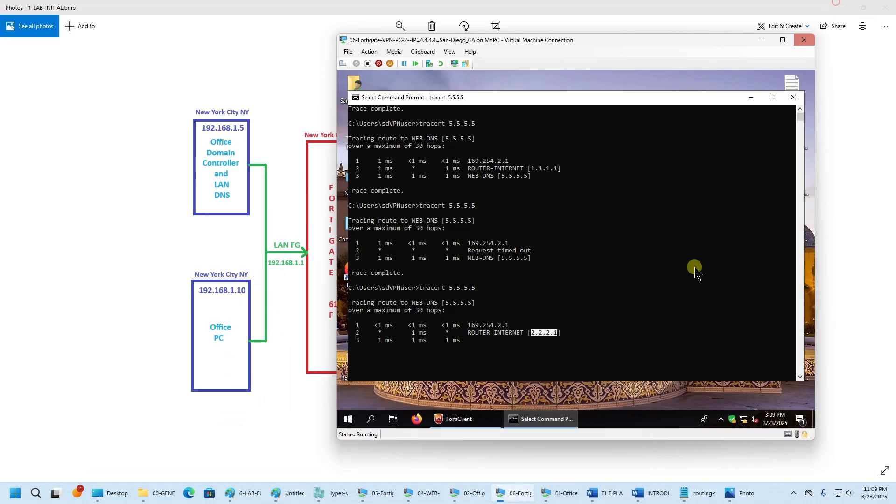
{"action": "left_click", "coordinate": [464, 493]}
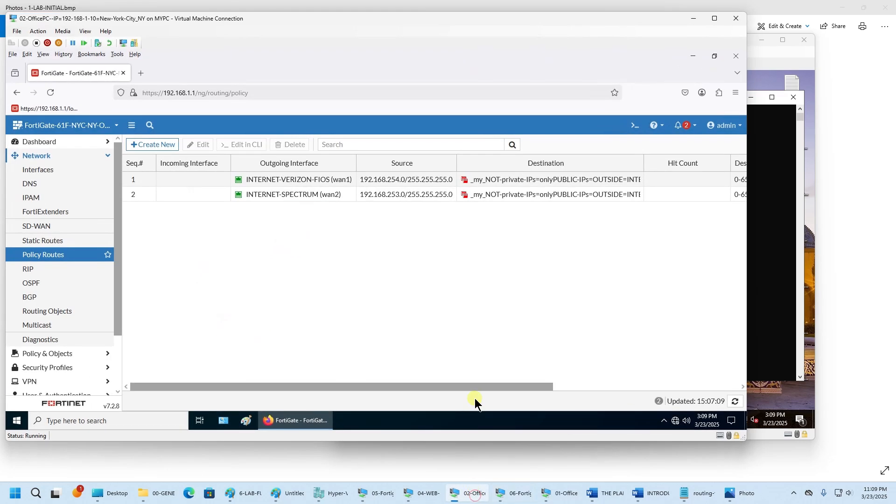
{"action": "left_click", "coordinate": [694, 54]}
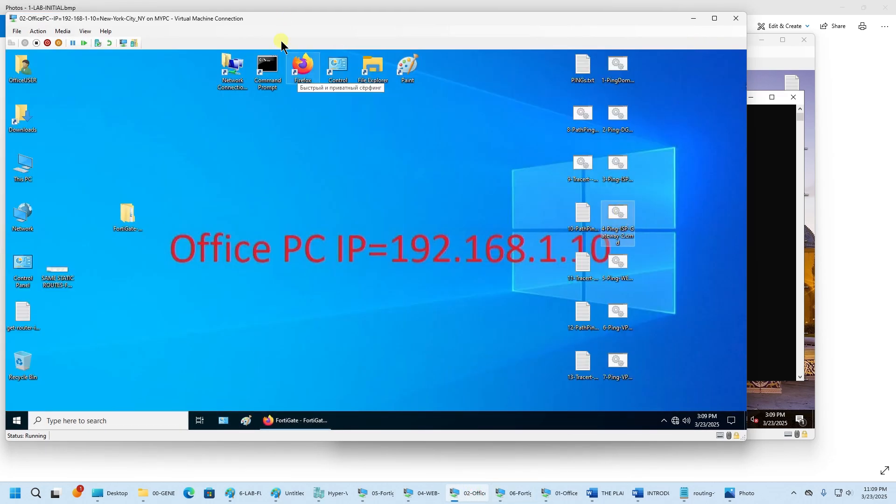
{"action": "double_click", "coordinate": [271, 70]}
{"action": "left_click_drag", "start_coordinate": [259, 106], "coordinate": [212, 62]}
{"action": "right_click", "coordinate": [381, 420]}
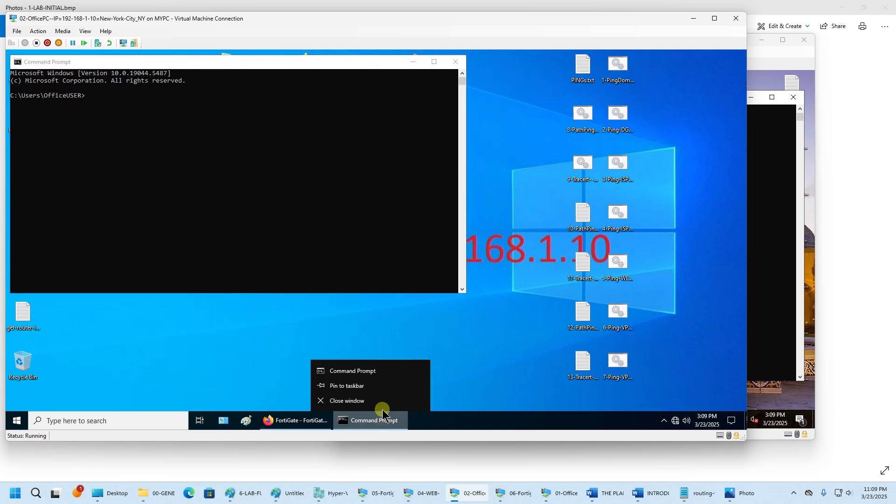
{"action": "left_click", "coordinate": [386, 371]}
{"action": "left_click_drag", "start_coordinate": [265, 122], "coordinate": [225, 215]}
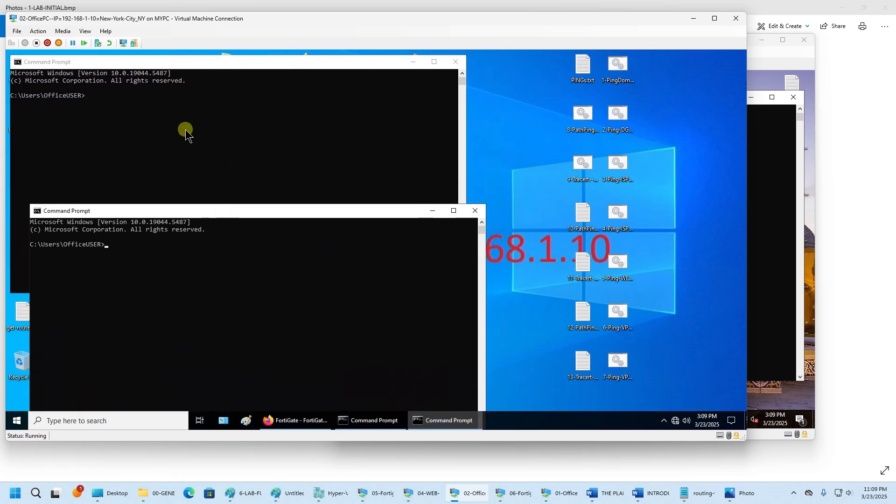
{"action": "left_click", "coordinate": [185, 133]}
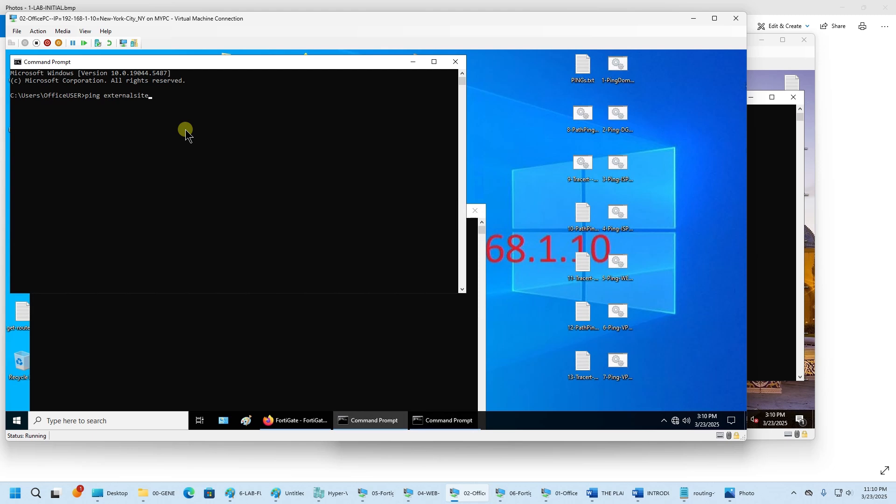
- Ping externalsite.com, run tracert externalsite.com, and open another Command Prompt
{"action": "key", "text": "Return"}
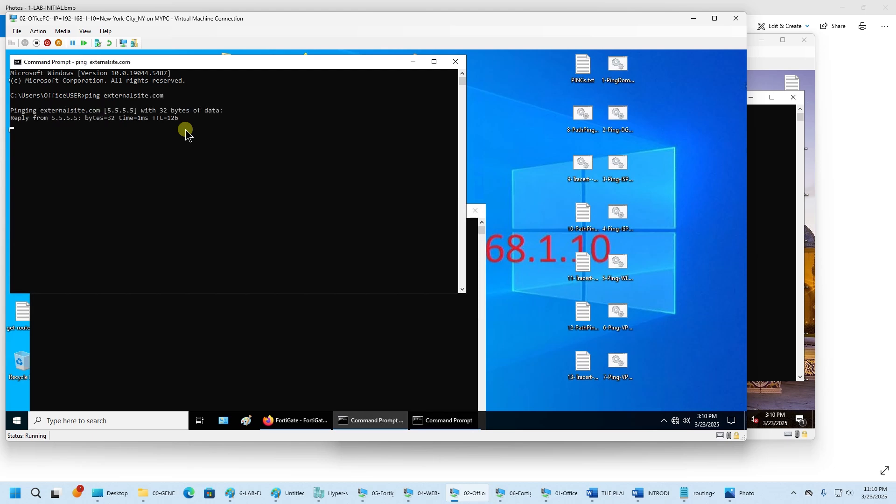
{"action": "left_click", "coordinate": [455, 61]}
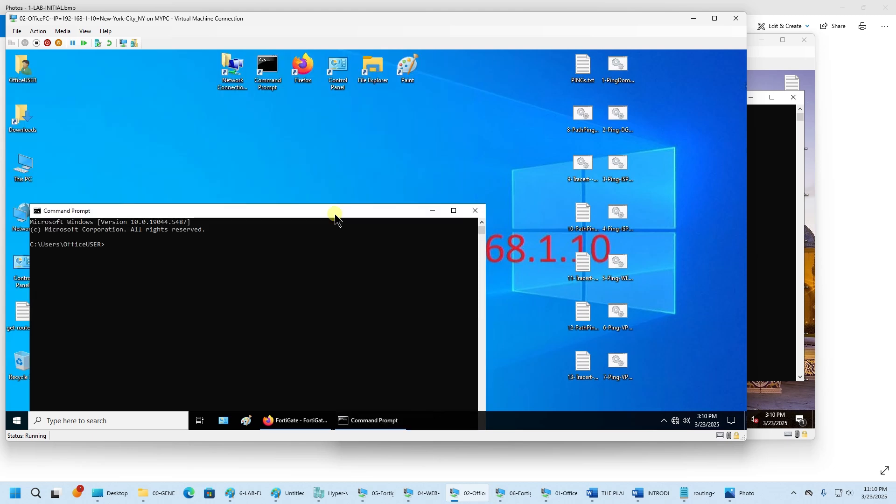
{"action": "left_click_drag", "start_coordinate": [247, 211], "coordinate": [236, 77]}
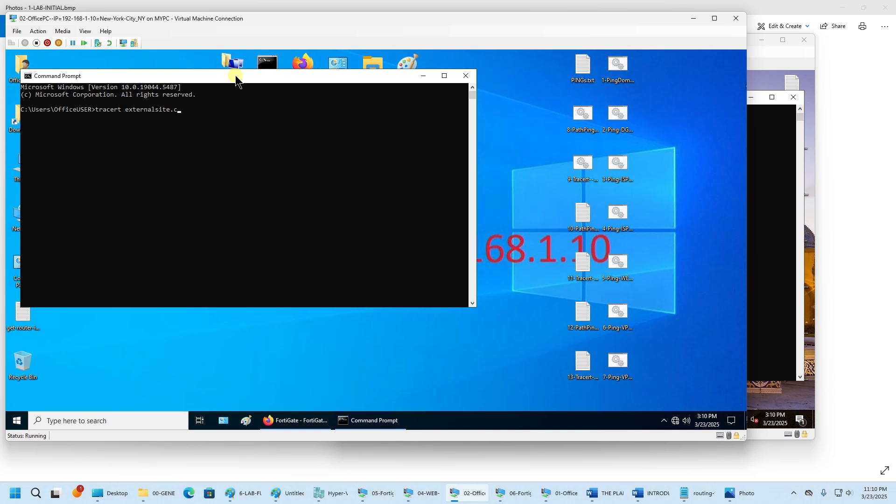
{"action": "key", "text": "Return"}
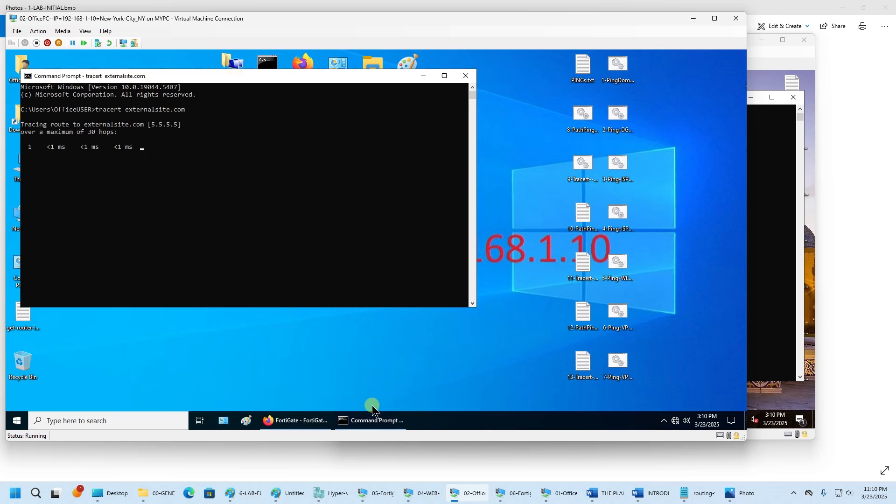
{"action": "right_click", "coordinate": [372, 421]}
{"action": "left_click", "coordinate": [372, 369]}
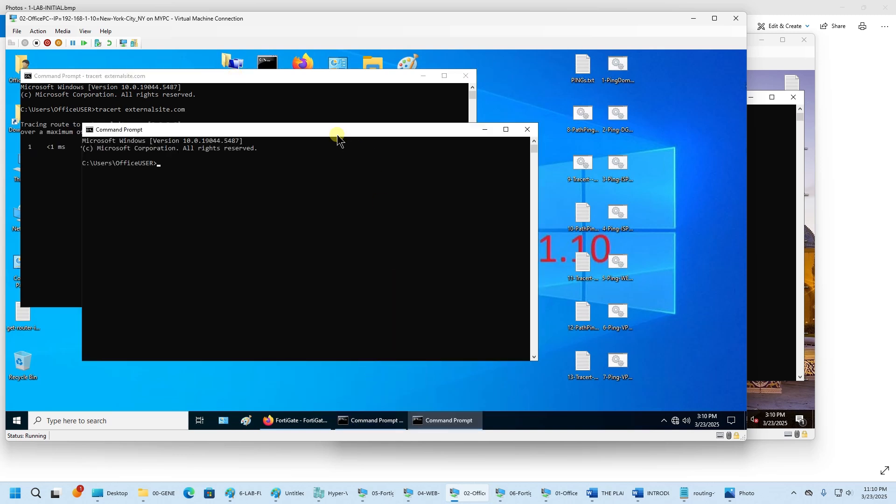
{"action": "left_click_drag", "start_coordinate": [336, 136], "coordinate": [468, 69]}
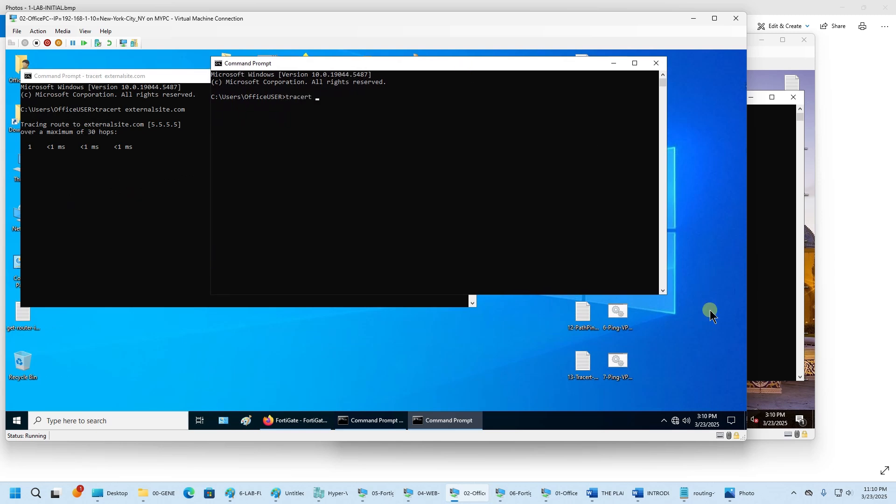
{"action": "left_click", "coordinate": [388, 493]}
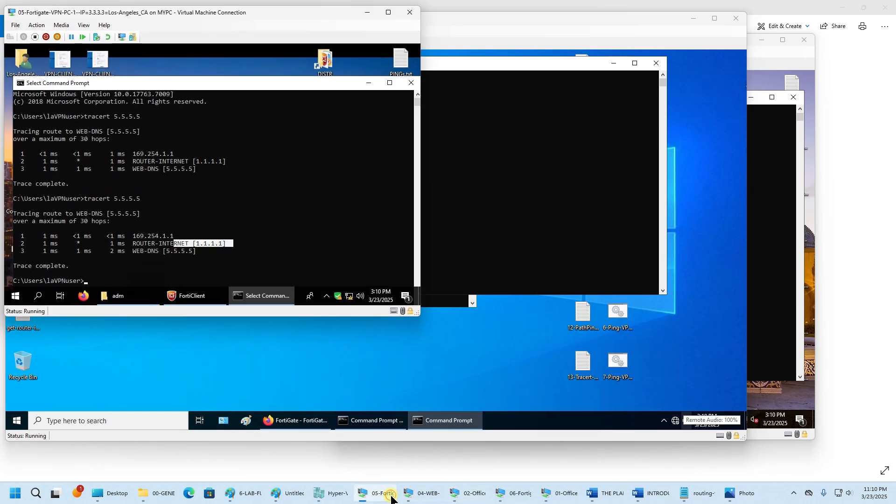
- Read VPN-PC-1's FortiClient address 192.168.254.1 and run tracert 192.168.254.1 from the Office PC
{"action": "left_click", "coordinate": [369, 83]}
{"action": "left_click", "coordinate": [203, 297]}
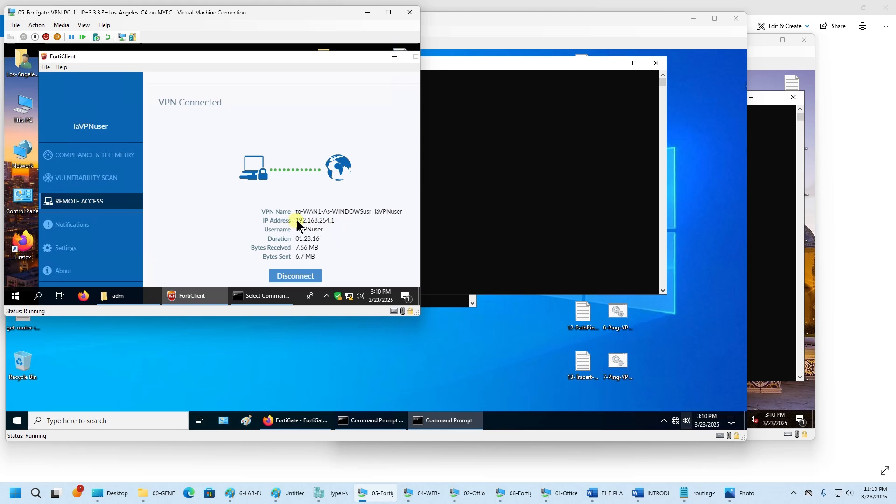
{"action": "left_click_drag", "start_coordinate": [297, 223], "coordinate": [340, 226]}
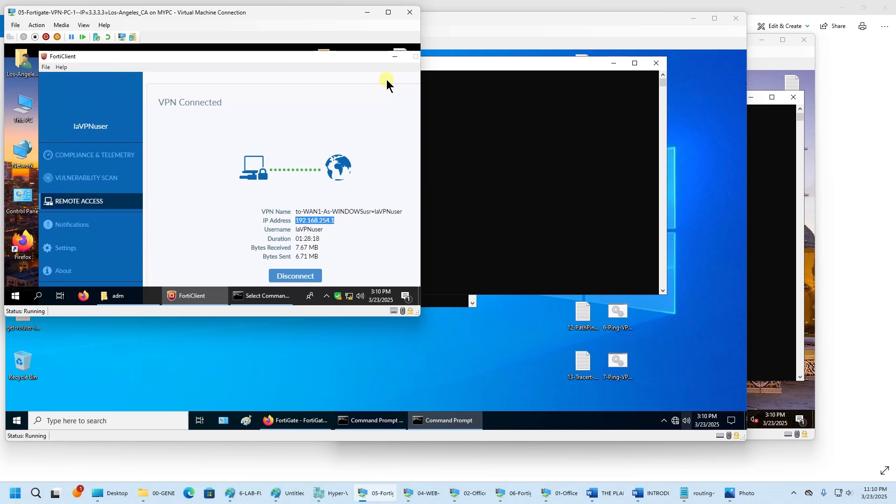
{"action": "left_click", "coordinate": [368, 12]}
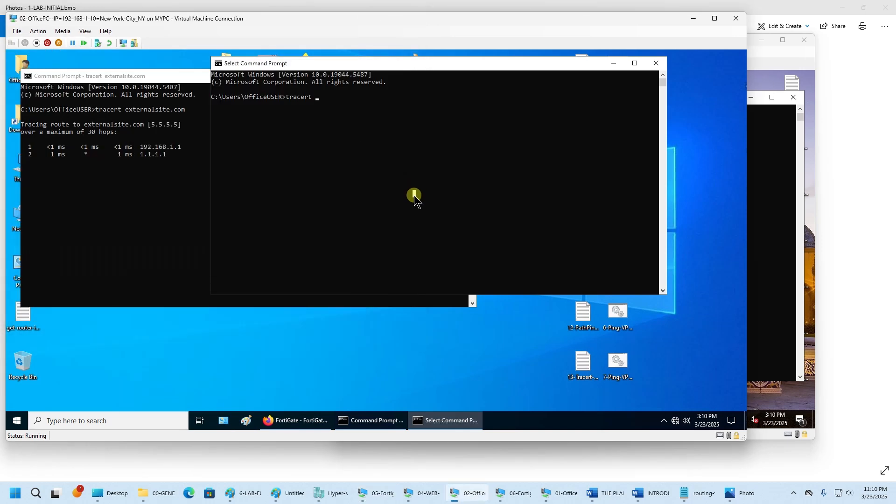
{"action": "type", "text": "192.168.254.1"}
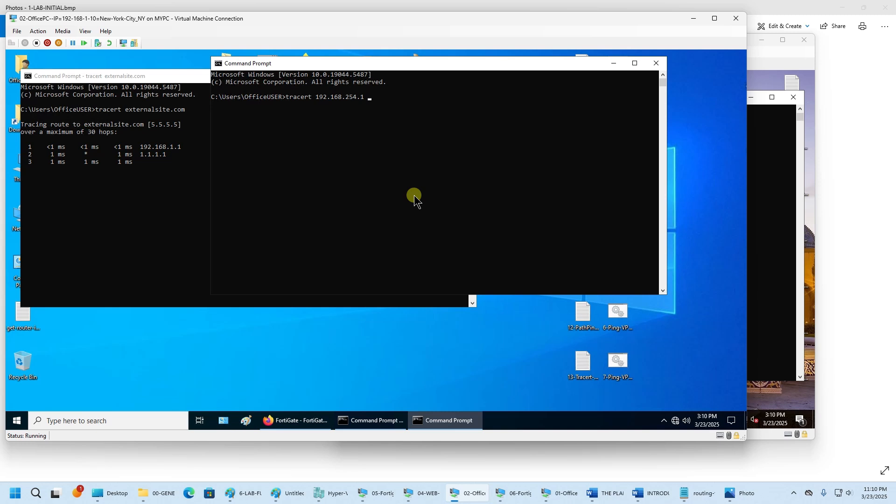
{"action": "key", "text": "Return"}
- Read VPN-PC-2's FortiClient address 192.168.253.1 and run tracert 192.168.253.1 in a new prompt
{"action": "right_click", "coordinate": [425, 423]}
{"action": "left_click", "coordinate": [425, 369]}
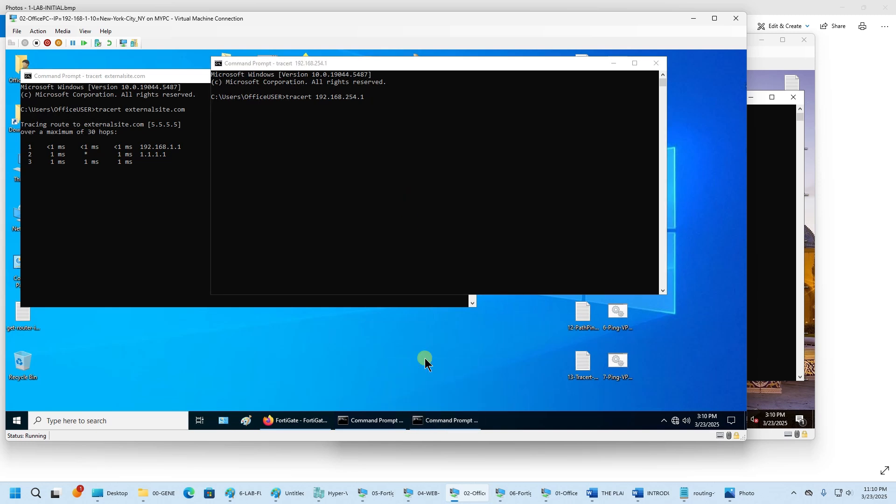
{"action": "left_click", "coordinate": [516, 497]}
{"action": "left_click", "coordinate": [518, 420]}
{"action": "left_click", "coordinate": [475, 423]}
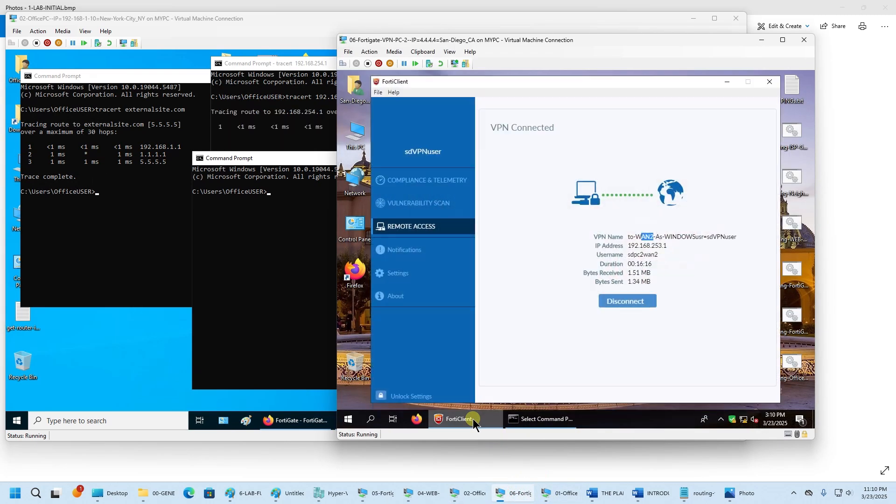
{"action": "left_click_drag", "start_coordinate": [671, 252], "coordinate": [636, 250]}
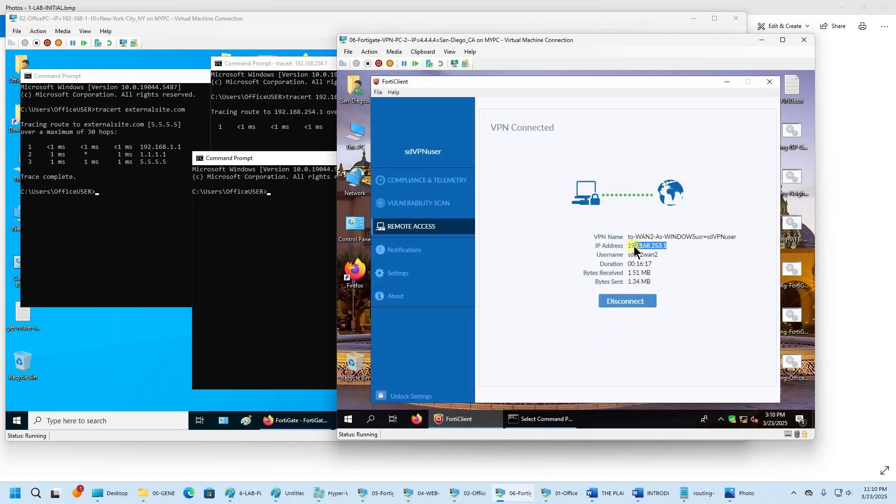
{"action": "left_click", "coordinate": [296, 270]}
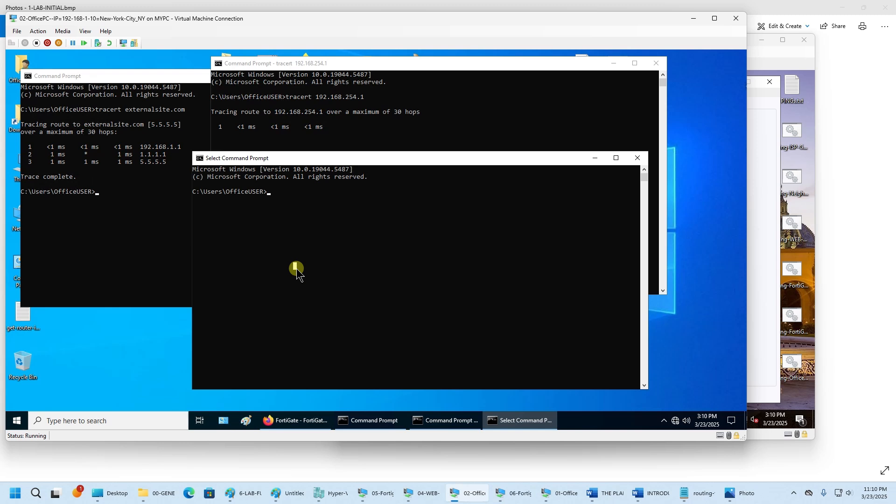
{"action": "key", "text": "Escape"}
{"action": "type", "text": "tracert 192.168.253.1"}
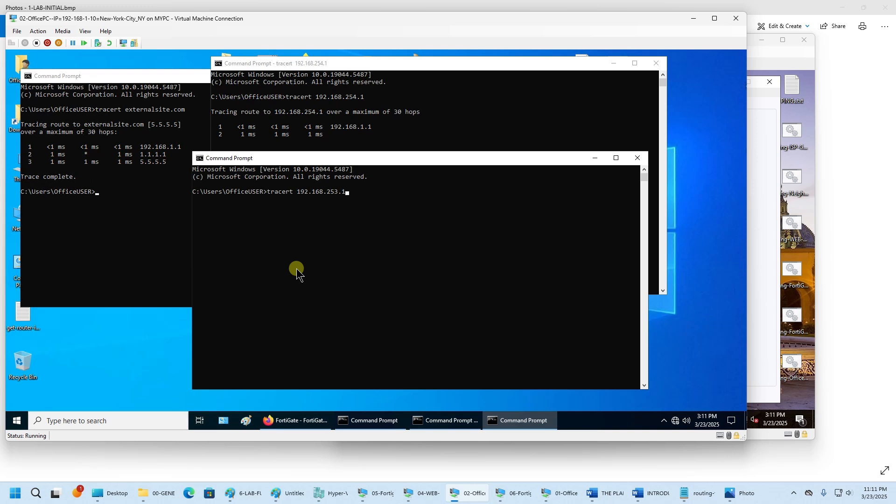
{"action": "key", "text": "Return"}
- Highlight hop 2's 1.1.1.1 line in the externalsite.com trace
{"action": "left_click_drag", "start_coordinate": [376, 161], "coordinate": [405, 193]}
{"action": "left_click", "coordinate": [158, 196]}
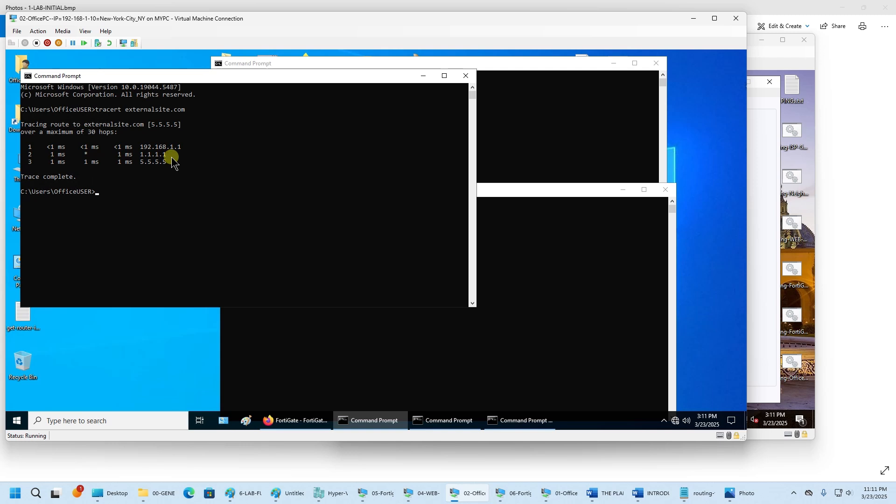
{"action": "left_click_drag", "start_coordinate": [174, 158], "coordinate": [47, 155]}
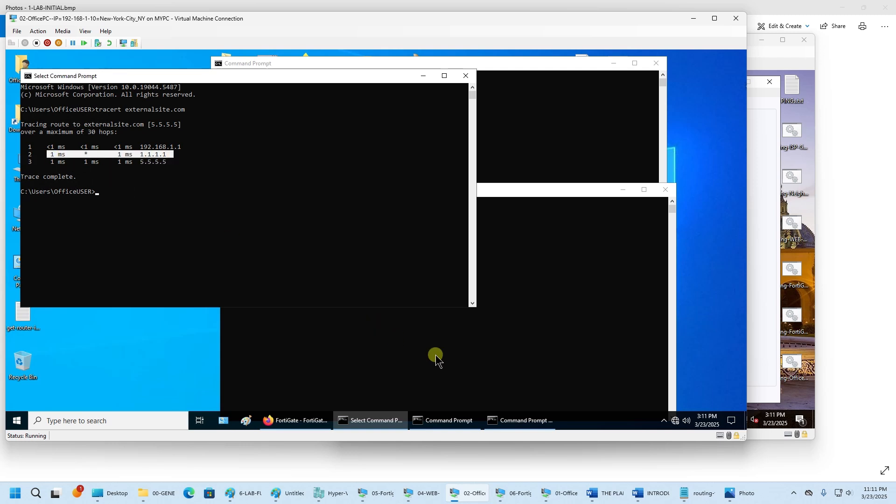
{"action": "left_click", "coordinate": [300, 429]}
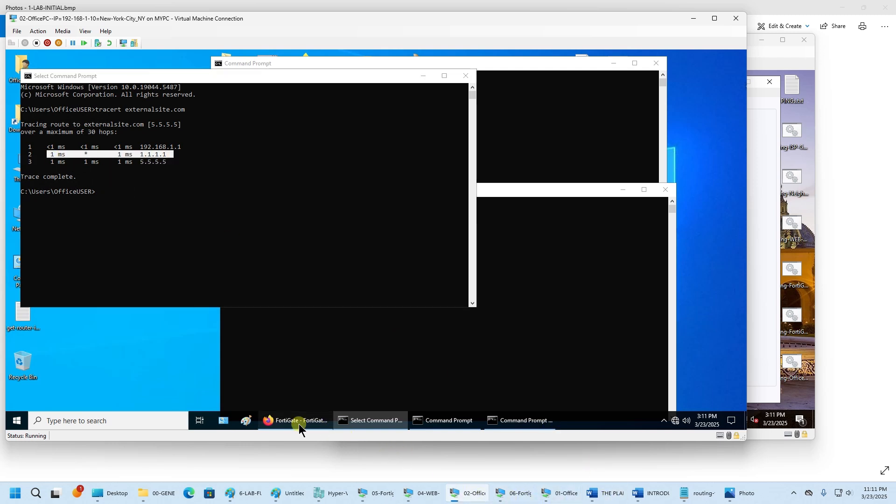
- Run the routing-table command from the Notepad notes in the FortiGate CLI Console and mark the default route via 1.1.1.1 on wan1
{"action": "left_click", "coordinate": [708, 494]}
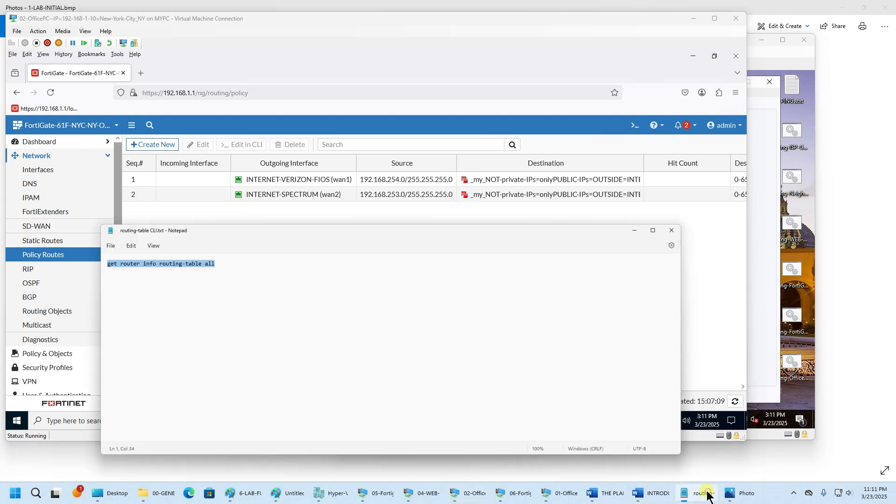
{"action": "right_click", "coordinate": [196, 233]}
{"action": "left_click", "coordinate": [220, 279]}
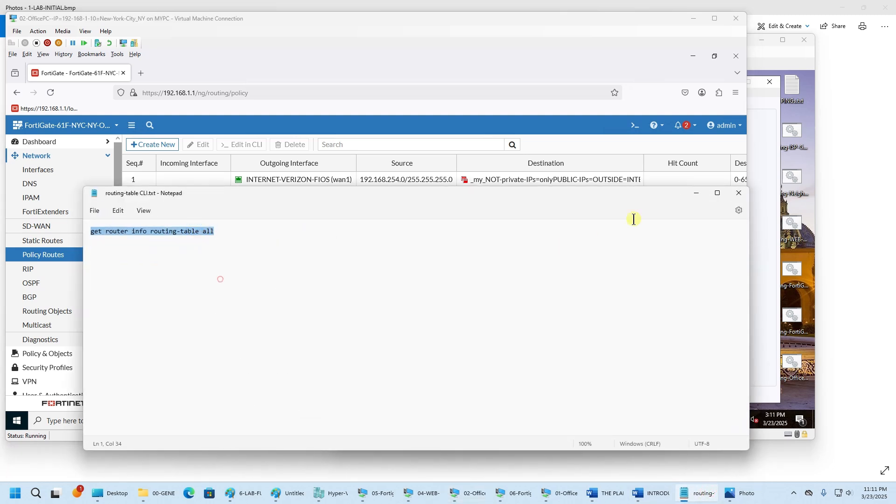
{"action": "left_click", "coordinate": [697, 193]}
{"action": "left_click", "coordinate": [635, 125]}
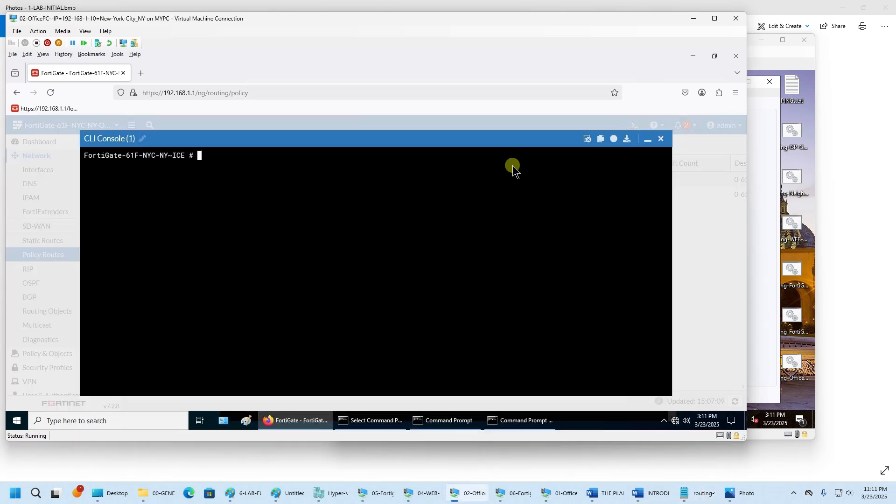
{"action": "right_click", "coordinate": [306, 191]}
{"action": "left_click", "coordinate": [332, 253]}
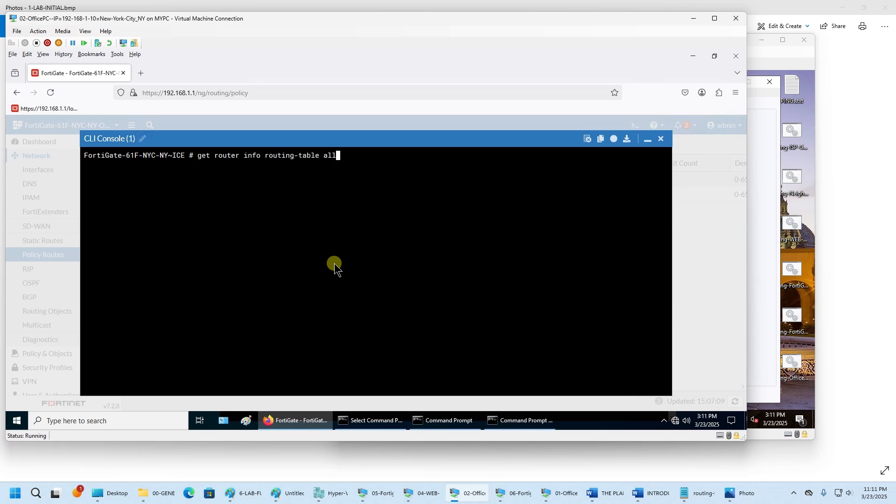
{"action": "key", "text": "Return"}
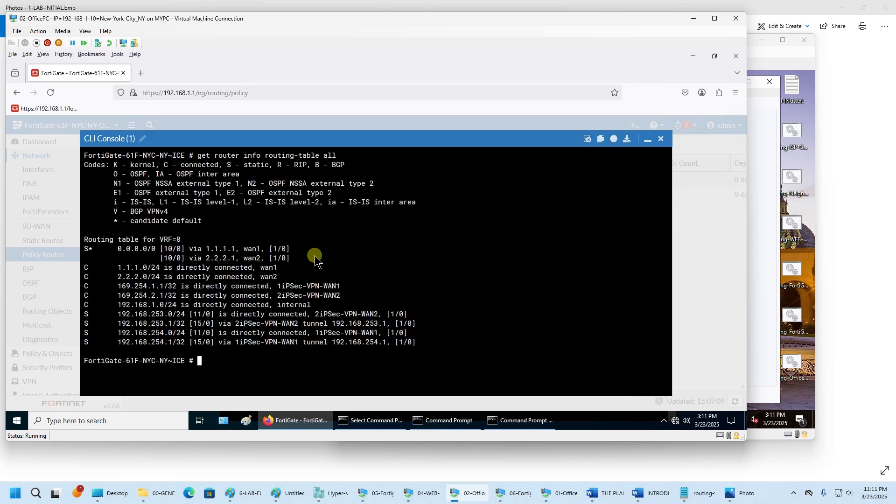
{"action": "left_click_drag", "start_coordinate": [290, 249], "coordinate": [118, 254]}
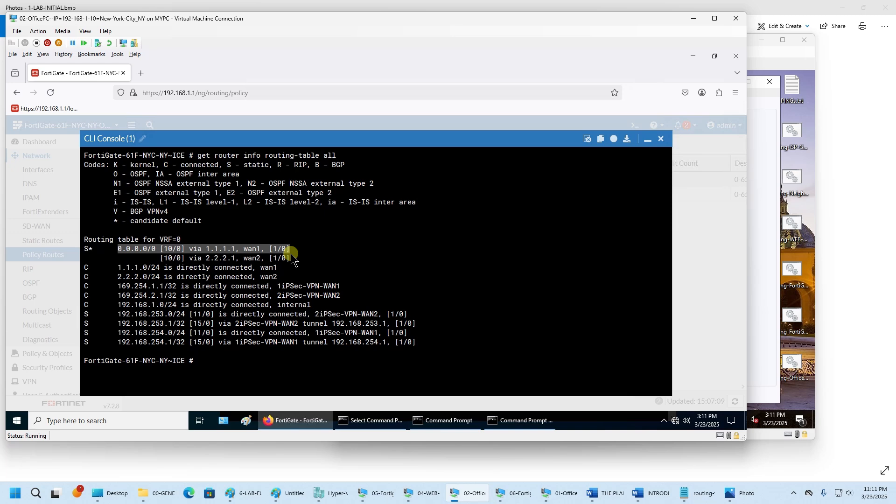
{"action": "left_click", "coordinate": [649, 143]}
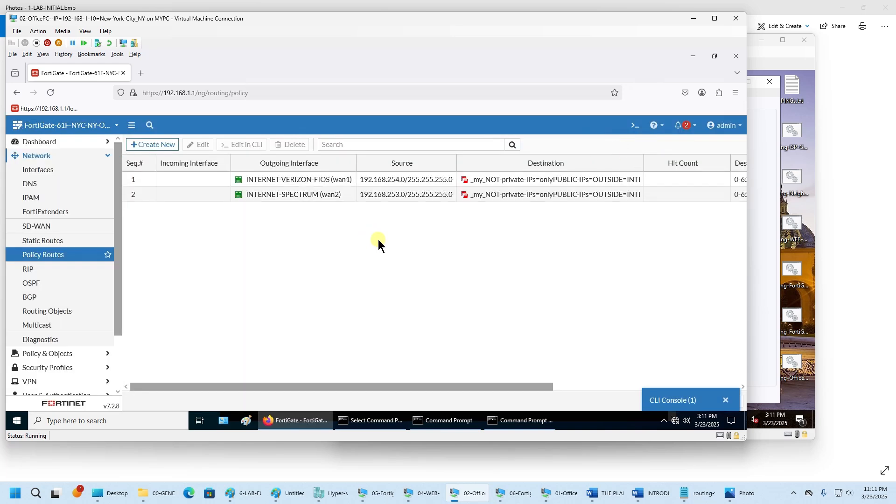
- Close the externalsite.com trace window and bring the tracert 192.168.254.1 prompt forward
{"action": "left_click", "coordinate": [365, 423]}
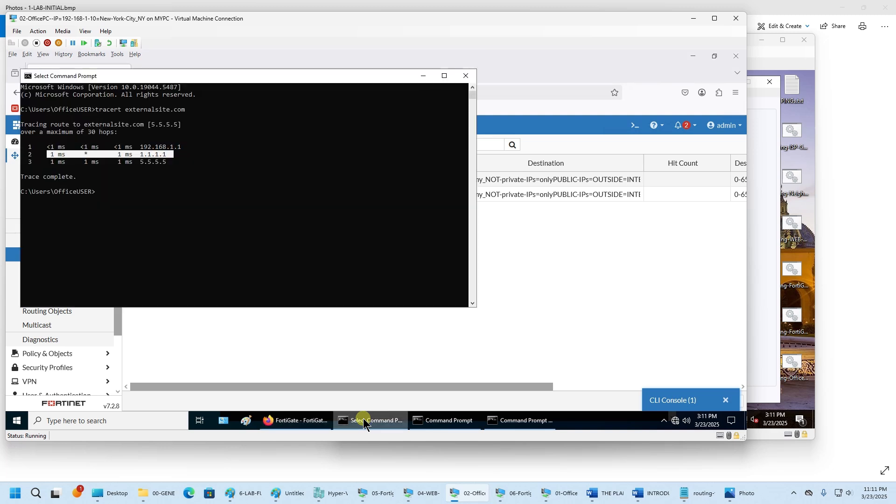
{"action": "left_click", "coordinate": [187, 177]}
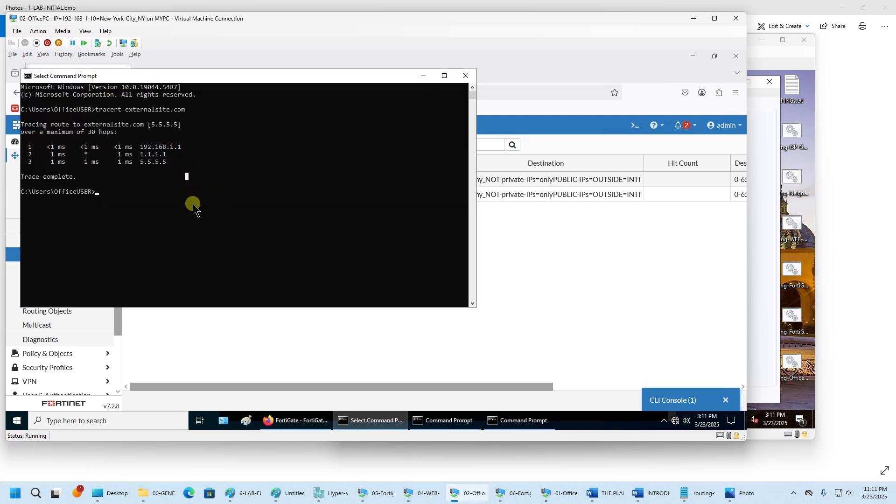
{"action": "left_click", "coordinate": [466, 76]}
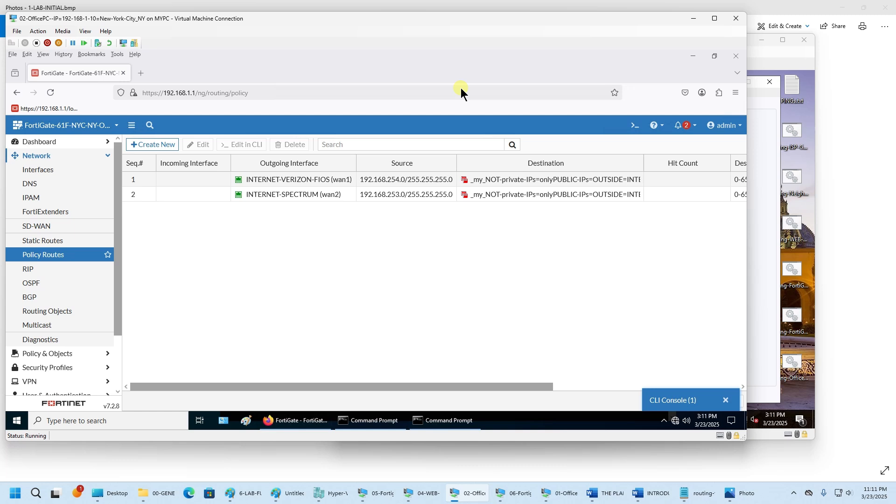
{"action": "left_click", "coordinate": [376, 423]}
{"action": "left_click", "coordinate": [455, 422]}
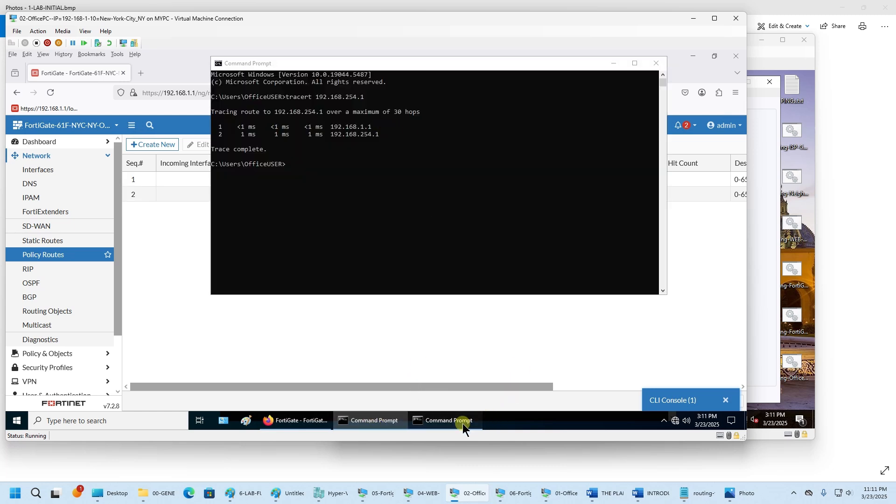
{"action": "left_click", "coordinate": [391, 150]}
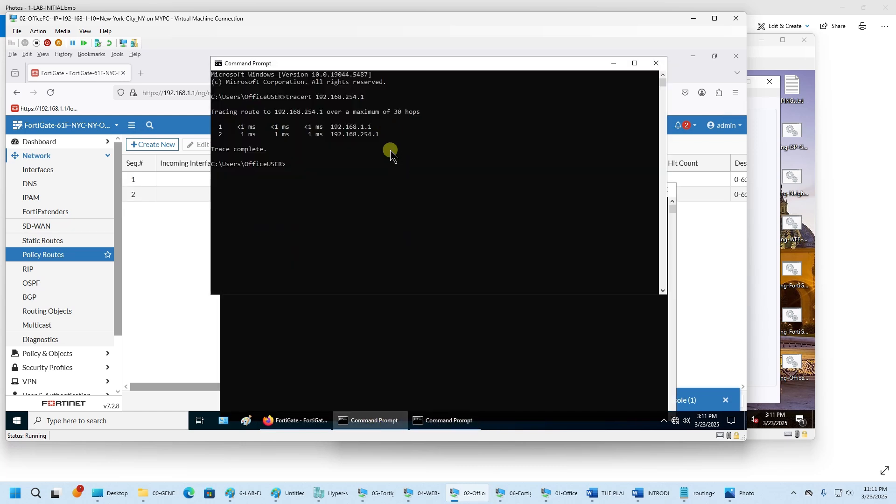
- Ping 192.168.254.1 and 192.168.253.1 from the two office prompts, then minimize them
{"action": "key", "text": "Up"}
{"action": "key", "text": "Left"}
{"action": "key", "text": "Left"}
{"action": "key", "text": "Left"}
{"action": "key", "text": "Left"}
{"action": "key", "text": "Left"}
{"action": "key", "text": "Left"}
{"action": "key", "text": "BackSpace"}
{"action": "key", "text": "BackSpace"}
{"action": "key", "text": "BackSpace"}
{"action": "key", "text": "BackSpace"}
{"action": "key", "text": "BackSpace"}
{"action": "key", "text": "BackSpace"}
{"action": "key", "text": "BackSpace"}
{"action": "key", "text": "BackSpace"}
{"action": "type", "text": "ping"}
{"action": "key", "text": "Return"}
{"action": "left_click", "coordinate": [390, 353]}
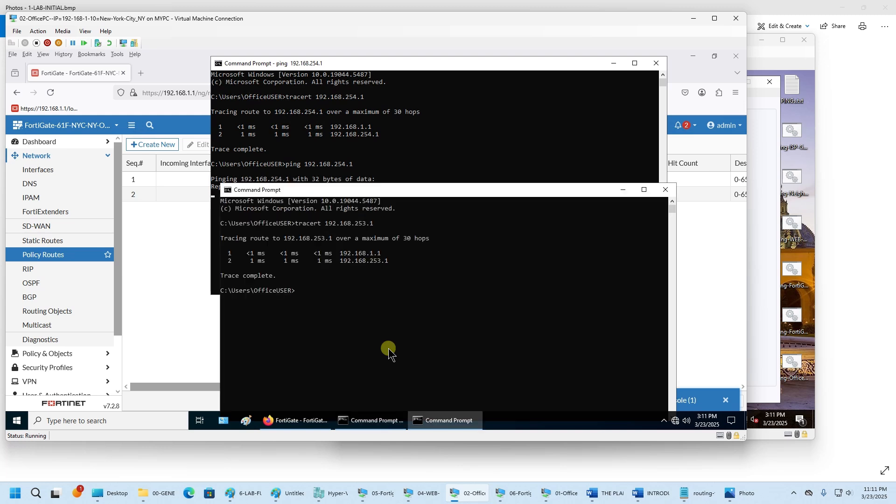
{"action": "key", "text": "Up"}
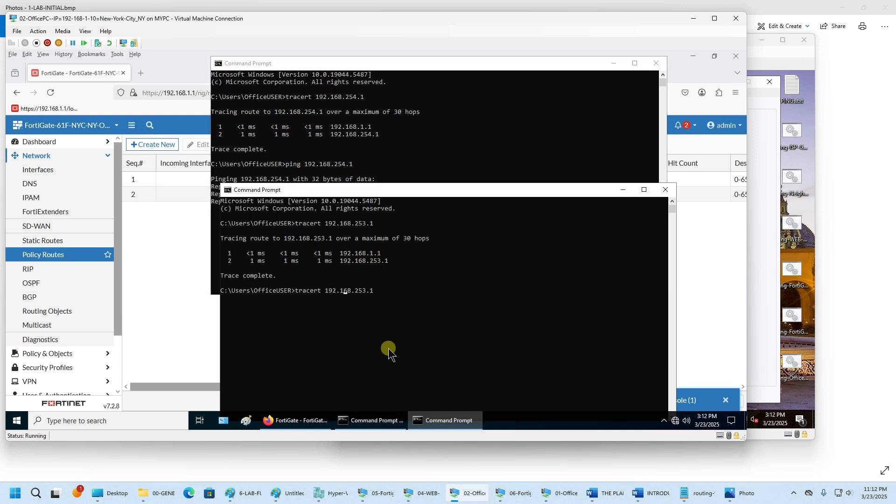
{"action": "key", "text": "BackSpace"}
{"action": "key", "text": "BackSpace"}
{"action": "key", "text": "BackSpace"}
{"action": "key", "text": "BackSpace"}
{"action": "key", "text": "BackSpace"}
{"action": "type", "text": "ping"}
{"action": "key", "text": "Return"}
{"action": "left_click", "coordinate": [624, 190]}
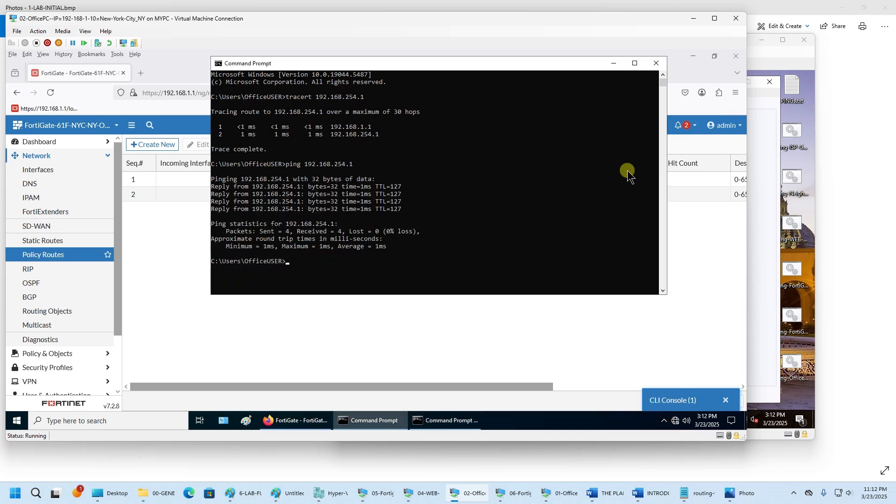
{"action": "left_click", "coordinate": [614, 63]}
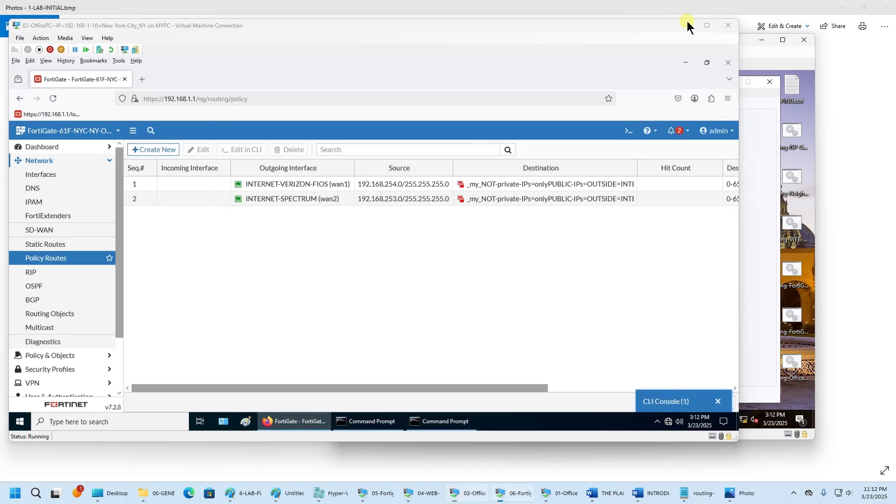
- Clear the old blue and green scribbles from the Paint lab diagram
{"action": "left_click", "coordinate": [690, 20]}
{"action": "left_click_drag", "start_coordinate": [600, 45], "coordinate": [365, 47]}
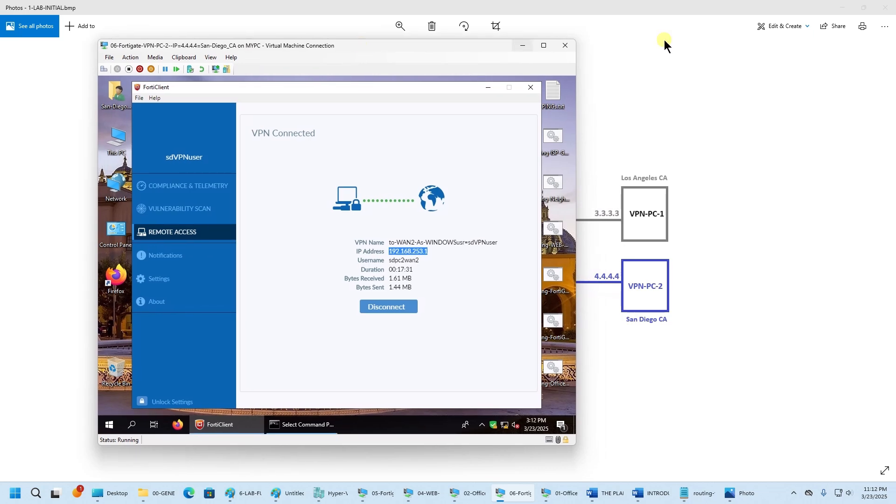
{"action": "left_click", "coordinate": [708, 20]}
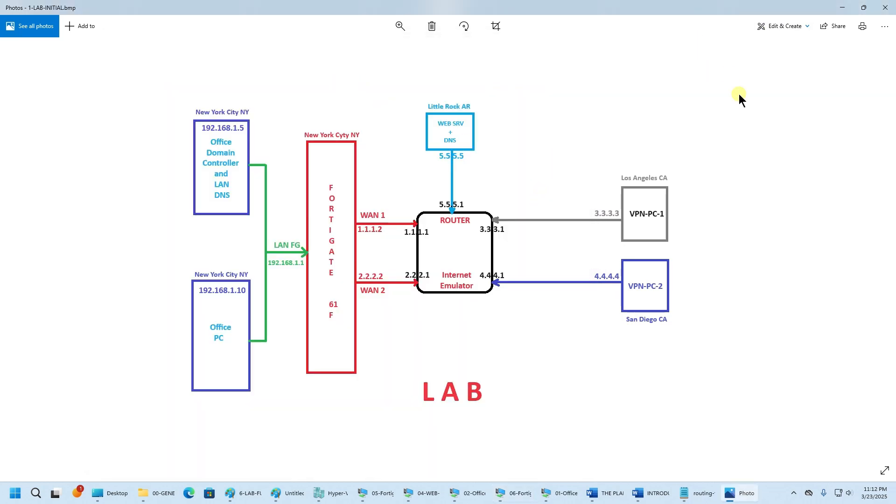
{"action": "left_click", "coordinate": [284, 496]}
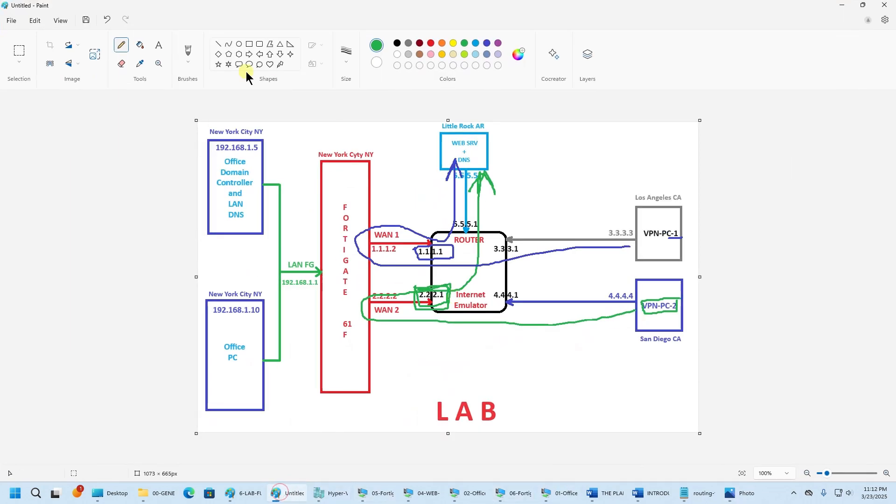
{"action": "left_click", "coordinate": [107, 21]}
{"action": "left_click", "coordinate": [108, 21]}
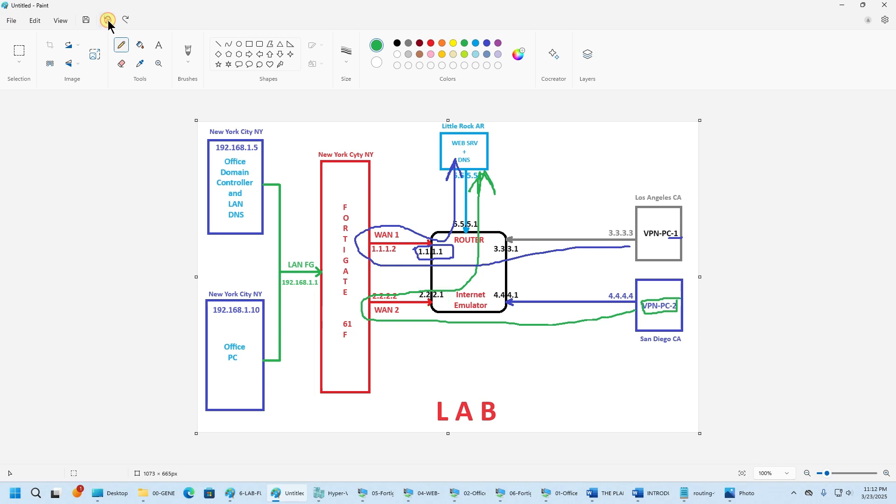
{"action": "left_click", "coordinate": [108, 20]}
{"action": "left_click", "coordinate": [108, 20]}
{"action": "left_click", "coordinate": [107, 20]}
{"action": "left_click", "coordinate": [107, 20]}
{"action": "left_click", "coordinate": [108, 20]}
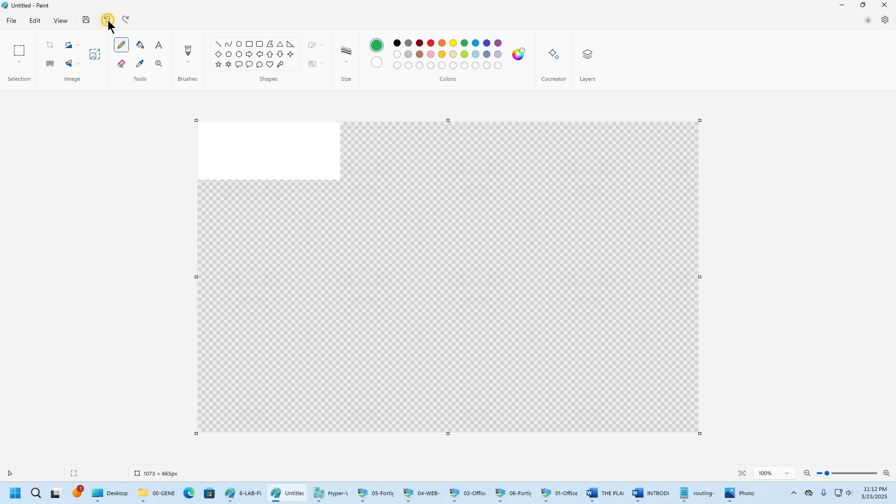
{"action": "left_click", "coordinate": [126, 20]}
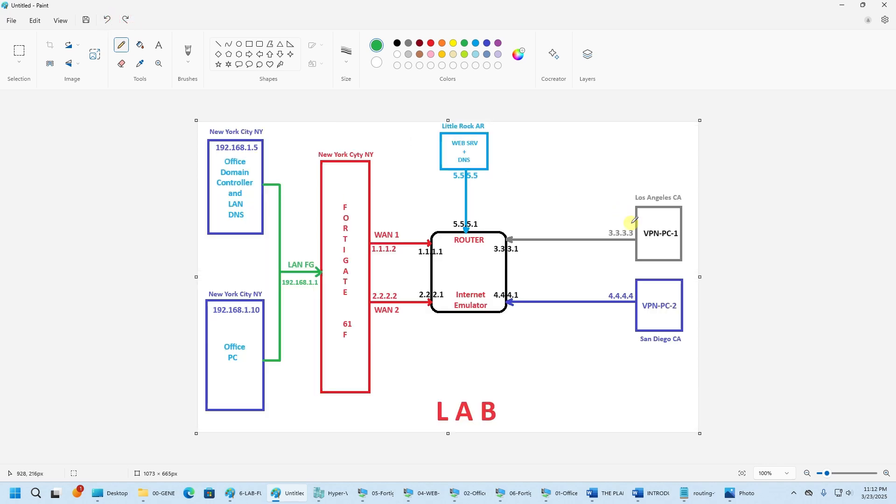
- Draw green tunnel lines from the FortiGate to VPN-PC-1 and VPN-PC-2, each labelled VPN
{"action": "mouse_move", "coordinate": [631, 223]}
{"action": "left_mouse_down"}
{"action": "mouse_move", "coordinate": [522, 243]}
{"action": "mouse_move", "coordinate": [508, 283]}
{"action": "mouse_move", "coordinate": [644, 293]}
{"action": "left_mouse_up"}
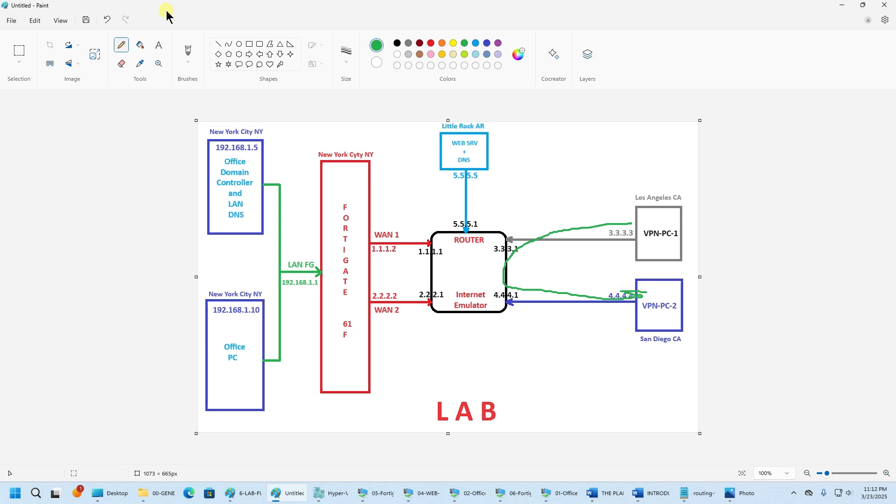
{"action": "left_click", "coordinate": [107, 20]}
{"action": "mouse_move", "coordinate": [634, 229]}
{"action": "left_mouse_down"}
{"action": "mouse_move", "coordinate": [377, 226]}
{"action": "mouse_move", "coordinate": [355, 278]}
{"action": "mouse_move", "coordinate": [489, 308]}
{"action": "mouse_move", "coordinate": [626, 305]}
{"action": "mouse_move", "coordinate": [603, 303]}
{"action": "mouse_move", "coordinate": [612, 305]}
{"action": "mouse_move", "coordinate": [607, 314]}
{"action": "mouse_move", "coordinate": [611, 223]}
{"action": "mouse_move", "coordinate": [626, 231]}
{"action": "mouse_move", "coordinate": [589, 244]}
{"action": "left_mouse_up"}
{"action": "mouse_move", "coordinate": [524, 211]}
{"action": "left_mouse_down"}
{"action": "mouse_move", "coordinate": [536, 204]}
{"action": "mouse_move", "coordinate": [555, 220]}
{"action": "mouse_move", "coordinate": [573, 196]}
{"action": "left_mouse_up"}
{"action": "mouse_move", "coordinate": [537, 280]}
{"action": "left_mouse_down"}
{"action": "mouse_move", "coordinate": [546, 295]}
{"action": "mouse_move", "coordinate": [553, 274]}
{"action": "mouse_move", "coordinate": [557, 299]}
{"action": "mouse_move", "coordinate": [572, 286]}
{"action": "mouse_move", "coordinate": [585, 296]}
{"action": "mouse_move", "coordinate": [591, 263]}
{"action": "left_mouse_up"}
{"action": "left_click", "coordinate": [842, 4]}
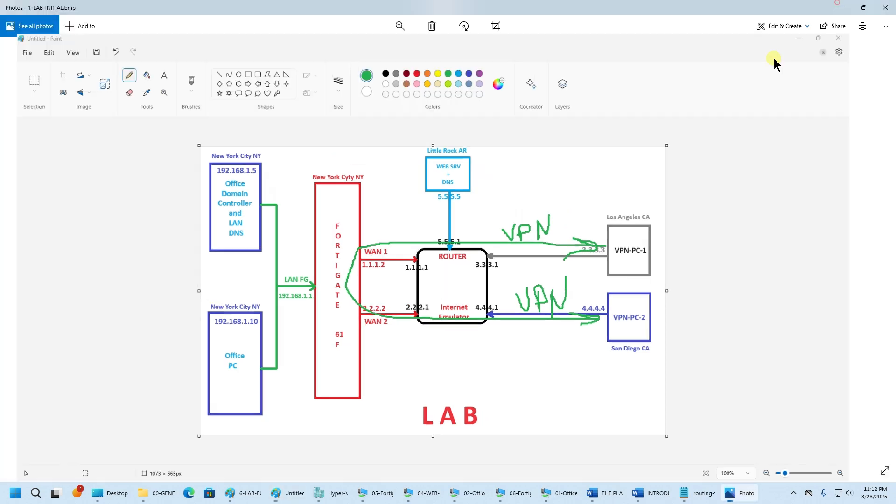
{"action": "left_click", "coordinate": [843, 4]}
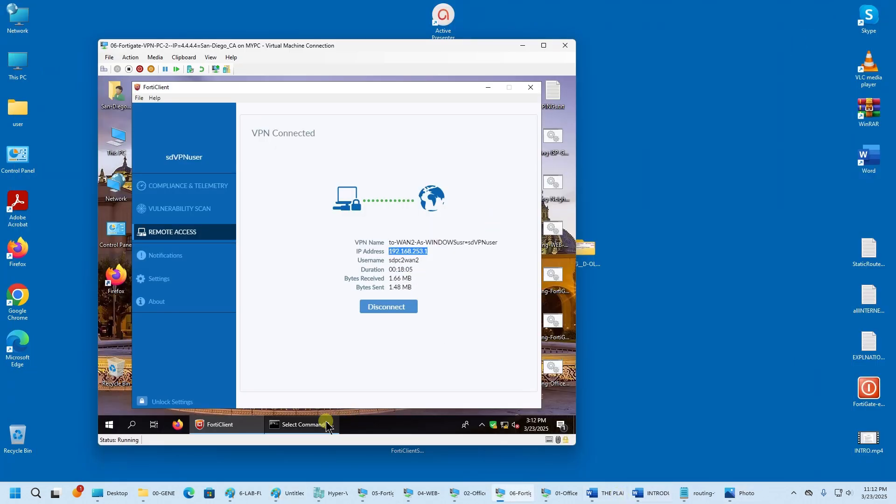
- Open a second Command Prompt on VPN-PC-2 below FortiClient's VPN details, and shift the VM window right
{"action": "right_click", "coordinate": [308, 425]}
{"action": "left_click", "coordinate": [297, 386]}
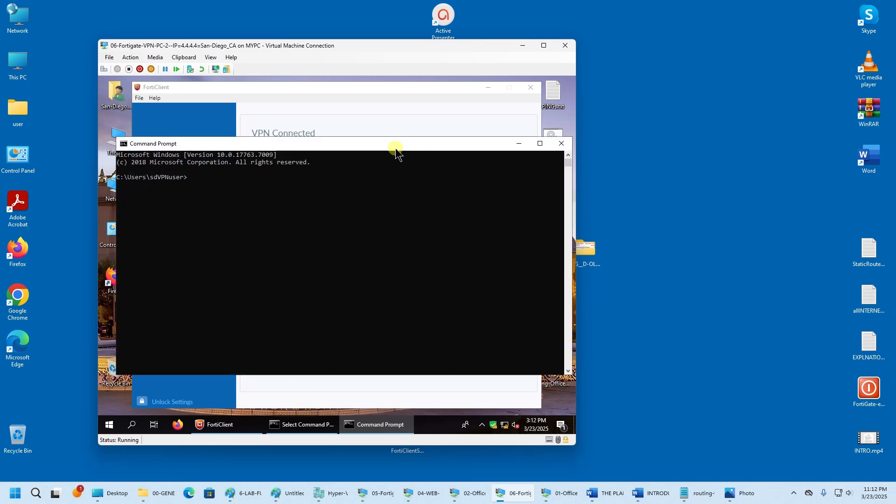
{"action": "left_click_drag", "start_coordinate": [395, 146], "coordinate": [392, 270]}
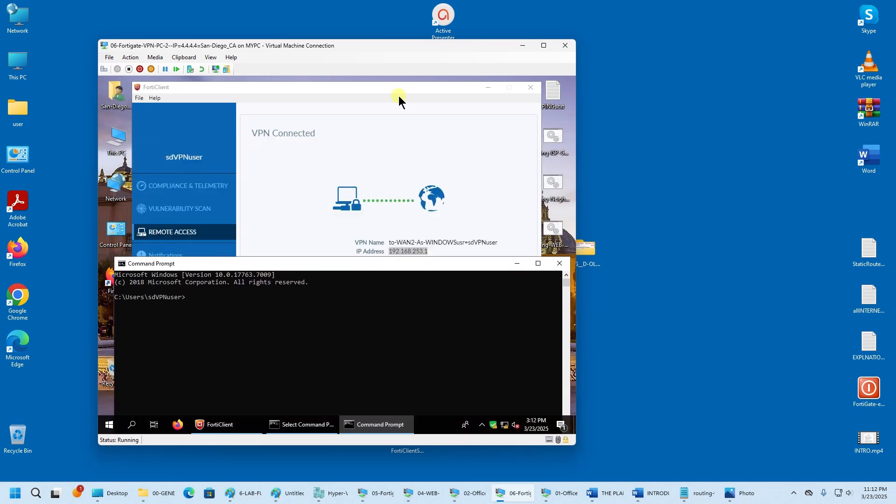
{"action": "left_click_drag", "start_coordinate": [355, 46], "coordinate": [652, 19]}
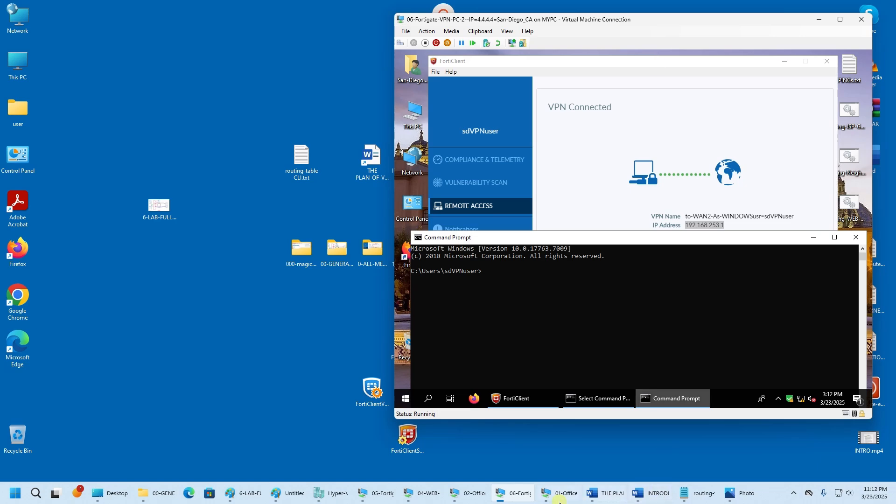
- On VPN-PC-1, move the Command Prompt down to uncover FortiClient
{"action": "left_click", "coordinate": [375, 493]}
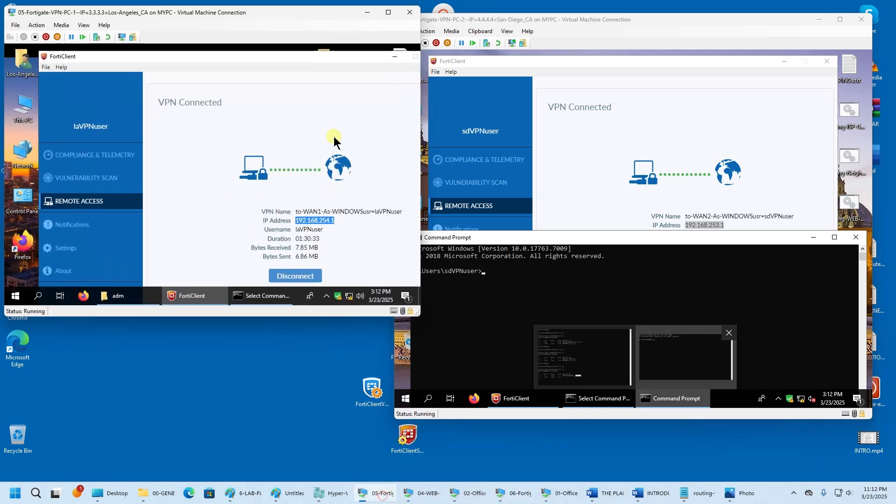
{"action": "left_click", "coordinate": [272, 299]}
{"action": "left_click_drag", "start_coordinate": [245, 83], "coordinate": [261, 232]}
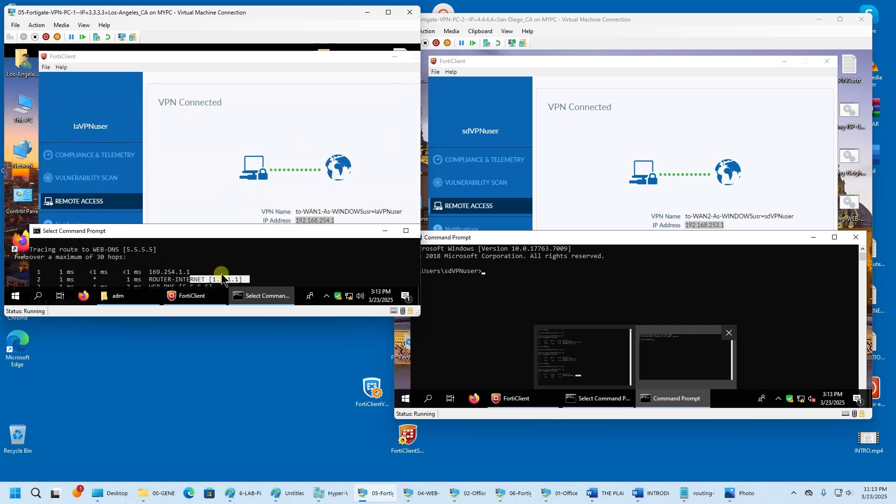
{"action": "type", "text": "c"}
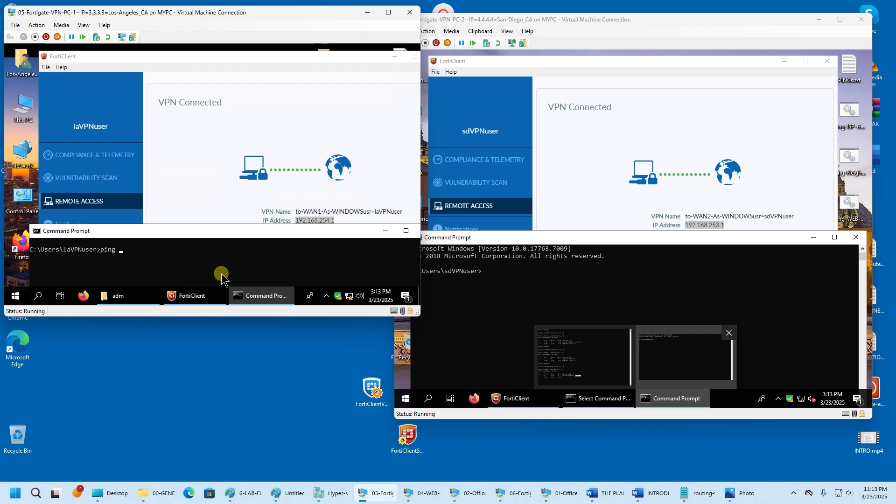
- Copy VPN-PC-2's tunnel address 192.168.253.1 and ping it from VPN-PC-1
{"action": "left_click", "coordinate": [728, 227]}
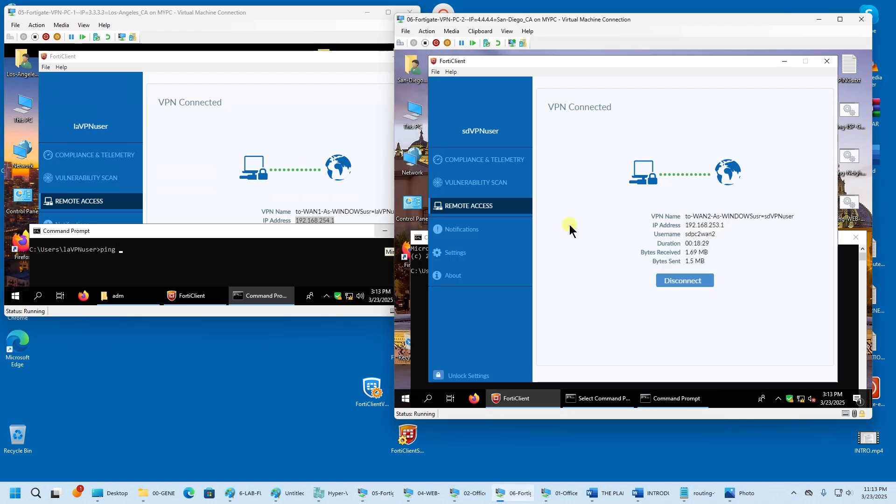
{"action": "left_click_drag", "start_coordinate": [728, 226], "coordinate": [685, 227]}
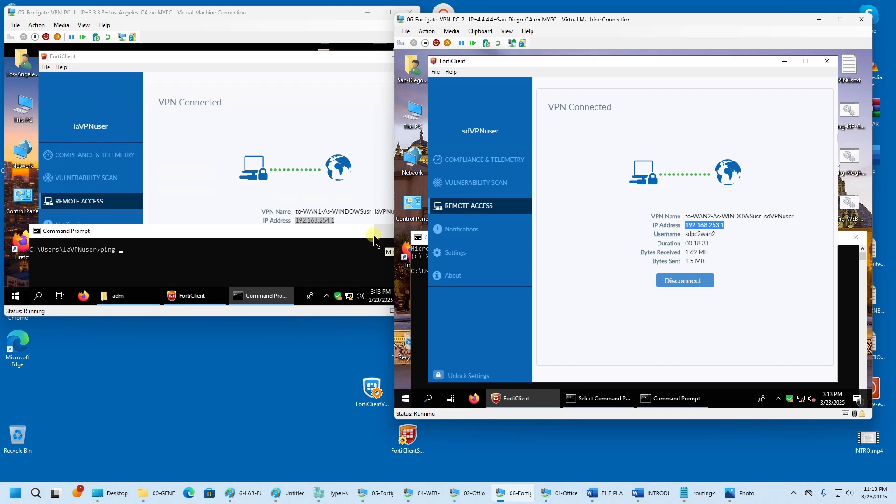
{"action": "right_click", "coordinate": [719, 225]}
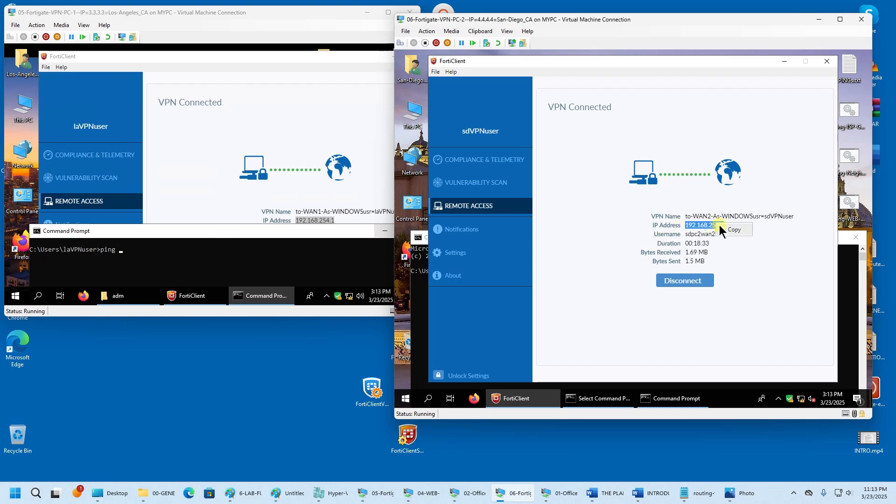
{"action": "left_click", "coordinate": [734, 230]}
{"action": "right_click", "coordinate": [175, 256]}
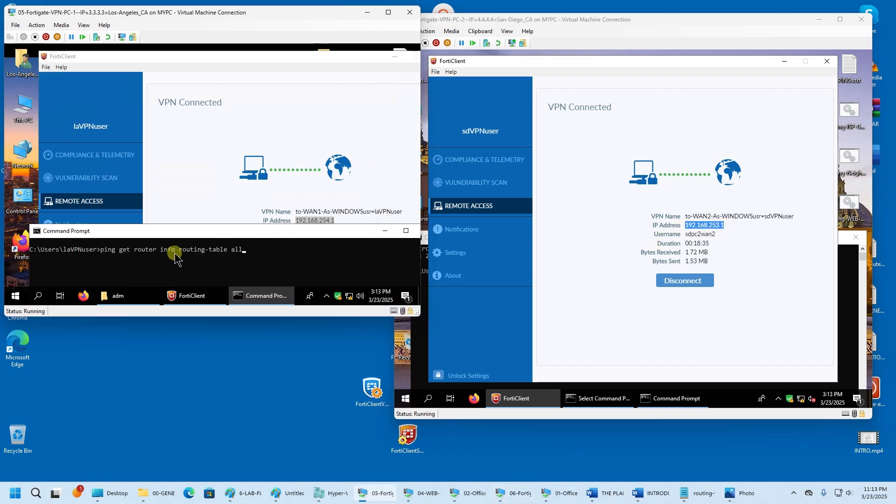
{"action": "key", "text": "BackSpace"}
{"action": "key", "text": "BackSpace"}
{"action": "key", "text": "BackSpace"}
{"action": "key", "text": "BackSpace"}
{"action": "key", "text": "BackSpace"}
{"action": "key", "text": "BackSpace"}
{"action": "key", "text": "BackSpace"}
{"action": "key", "text": "BackSpace"}
{"action": "key", "text": "BackSpace"}
{"action": "key", "text": "BackSpace"}
{"action": "key", "text": "BackSpace"}
{"action": "key", "text": "BackSpace"}
{"action": "key", "text": "BackSpace"}
{"action": "key", "text": "BackSpace"}
{"action": "key", "text": "BackSpace"}
{"action": "key", "text": "BackSpace"}
{"action": "key", "text": "BackSpace"}
{"action": "key", "text": "BackSpace"}
{"action": "key", "text": "BackSpace"}
{"action": "key", "text": "BackSpace"}
{"action": "type", "text": "192.168."}
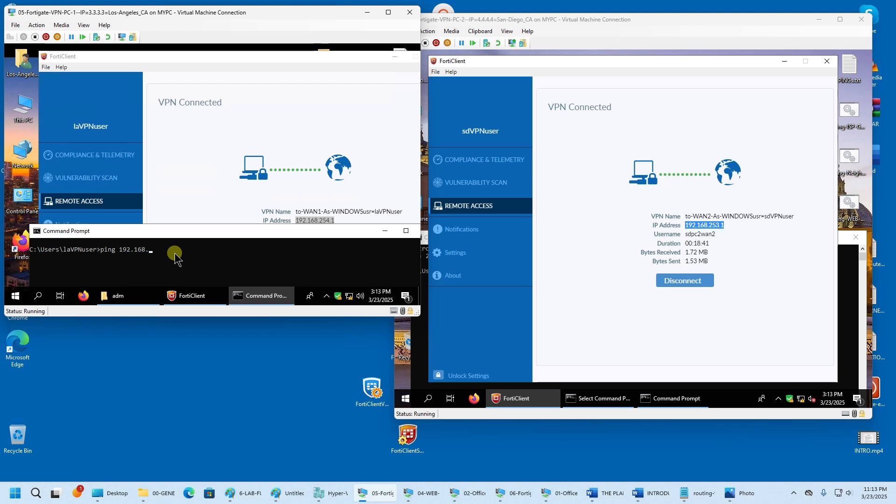
{"action": "type", "text": "253.1"}
{"action": "key", "text": "Return"}
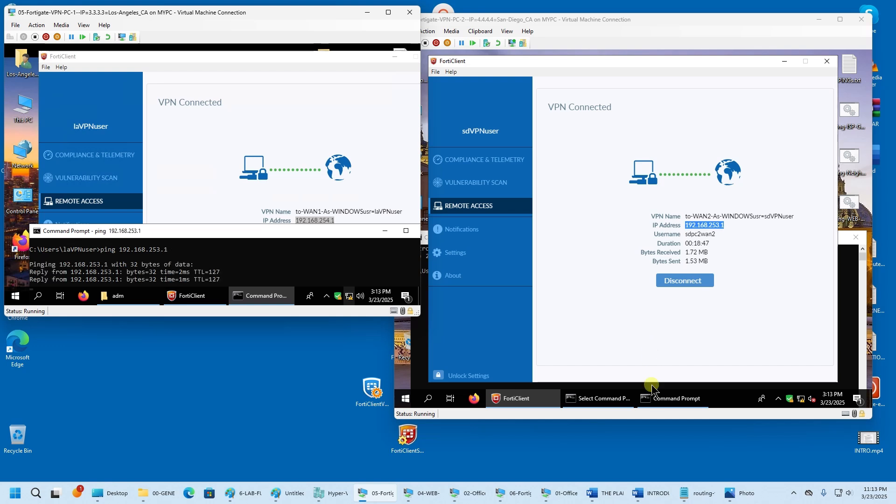
- Ping 192.168.254.1 from VPN-PC-2, then raise VPN-PC-1's console to view its replies
{"action": "left_click", "coordinate": [657, 398]}
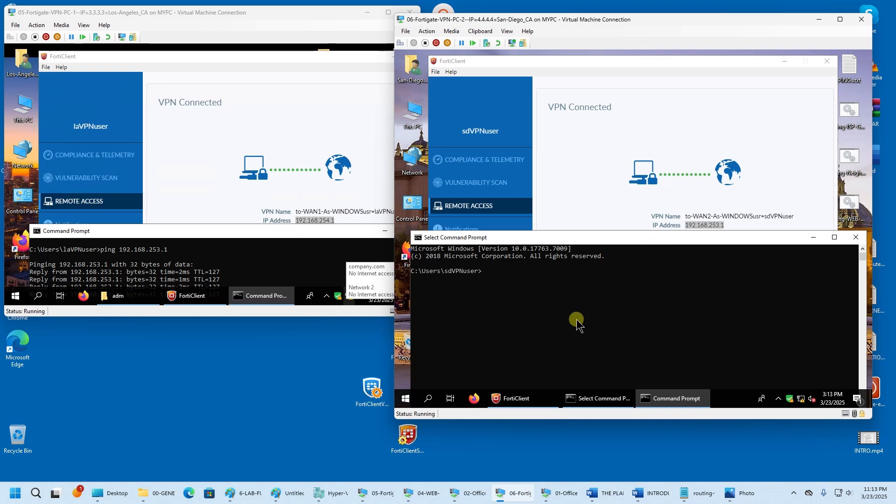
{"action": "type", "text": "ping 192.16"}
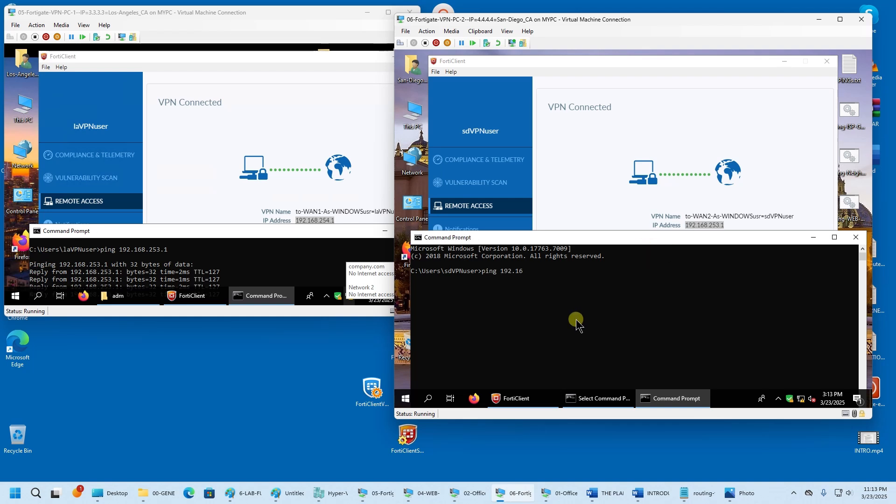
{"action": "type", "text": "8.254.1"}
{"action": "key", "text": "Return"}
{"action": "left_click", "coordinate": [321, 216]}
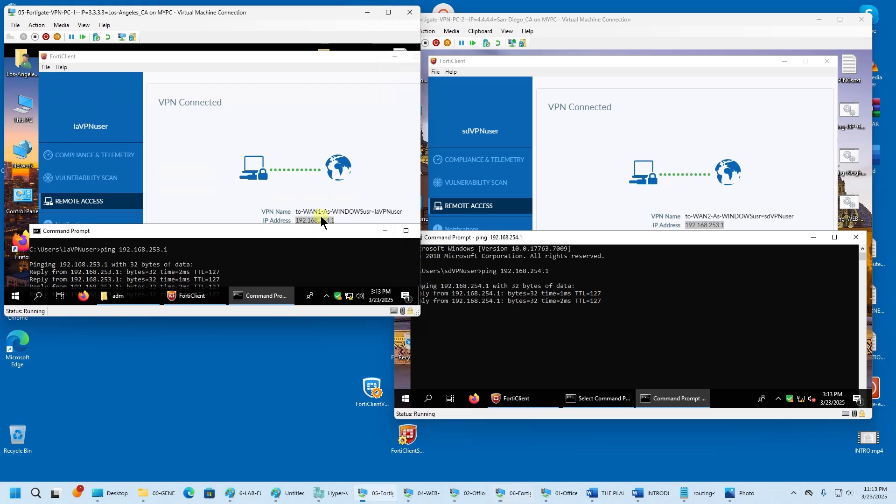
{"action": "left_click_drag", "start_coordinate": [253, 231], "coordinate": [253, 105]}
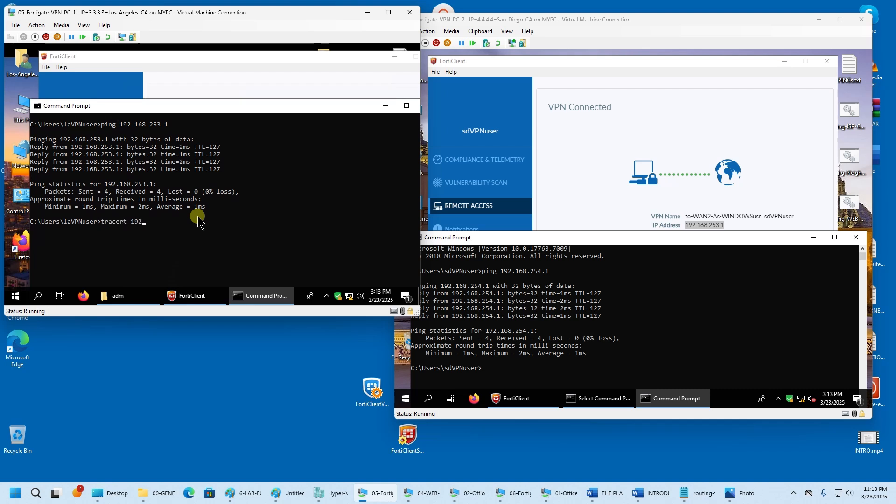
- Run tracert 192.168.253.1 on VPN-PC-1 and tracert 192.168.254.1 on VPN-PC-2, raising both consoles
{"action": "type", "text": "168."}
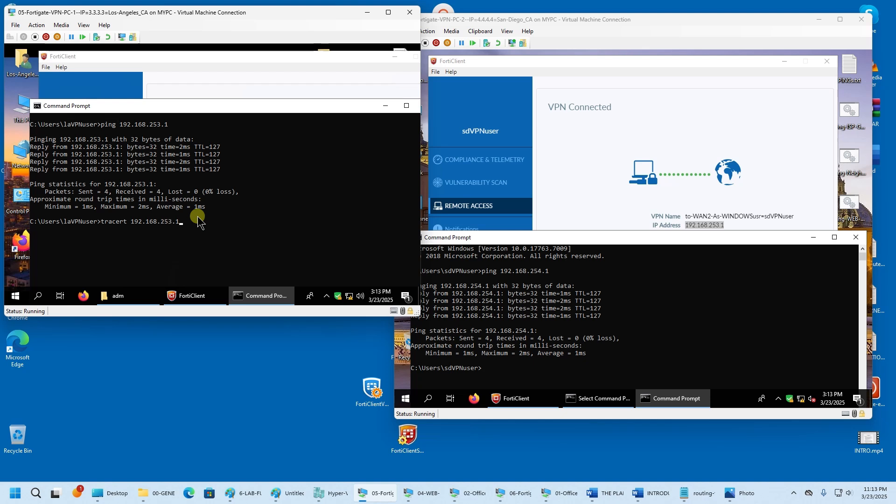
{"action": "type", "text": "253.1"}
{"action": "key", "text": "Return"}
{"action": "left_click", "coordinate": [514, 251]}
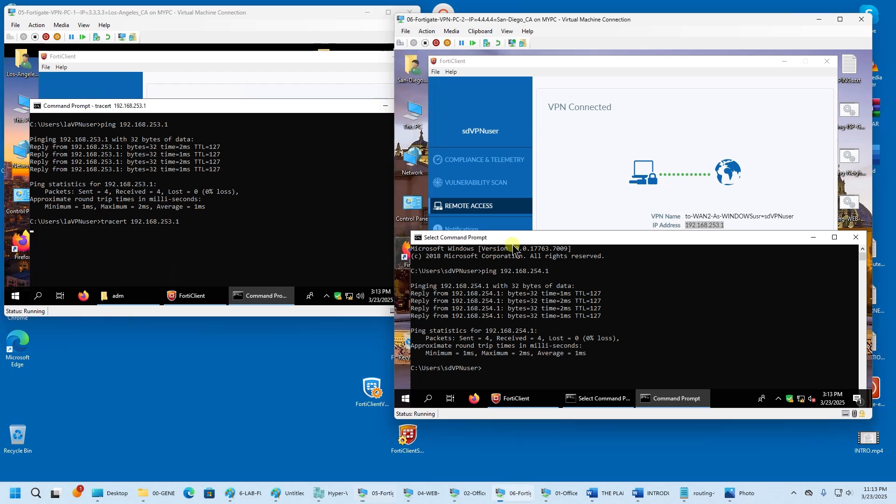
{"action": "type", "text": "tr"}
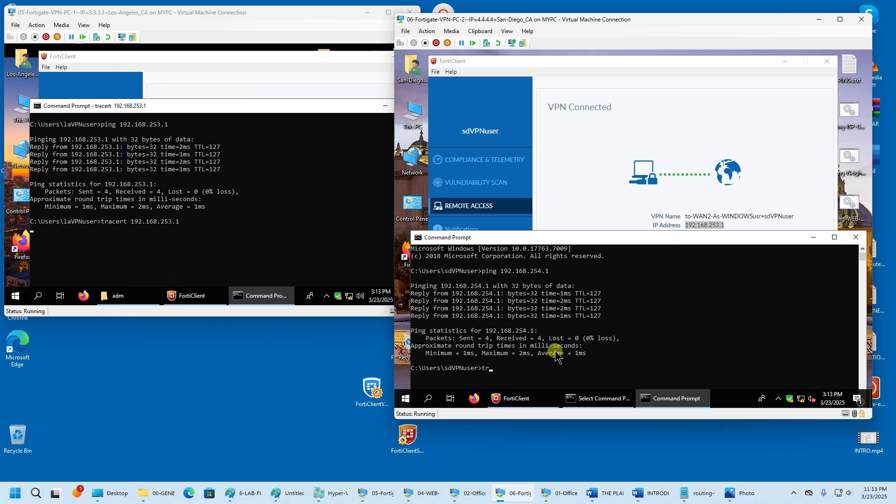
{"action": "type", "text": "acert"}
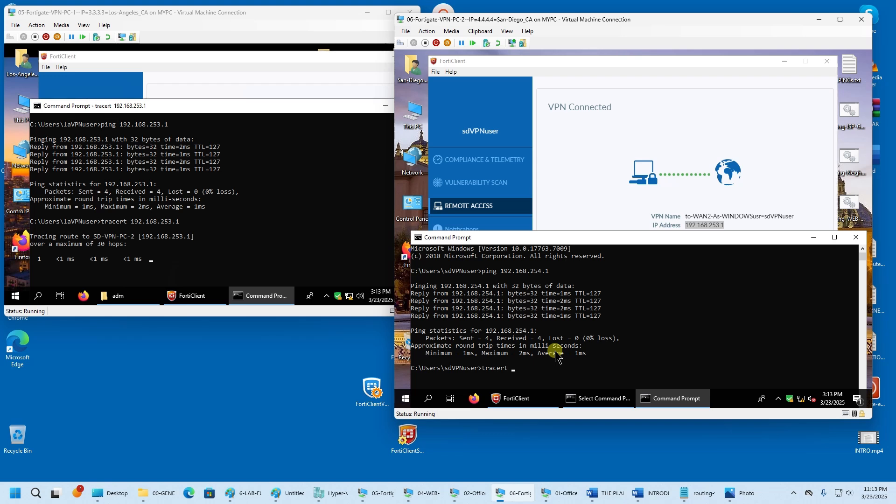
{"action": "type", "text": "192.168."}
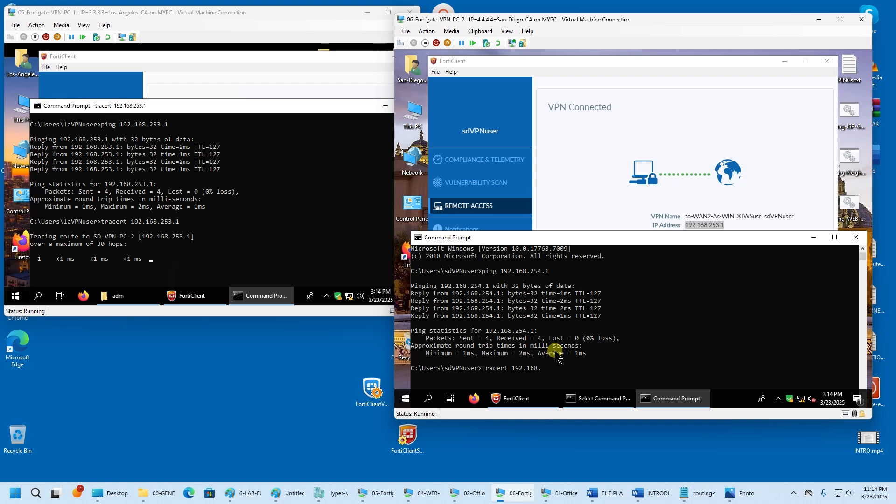
{"action": "type", "text": "254.1"}
{"action": "key", "text": "Return"}
{"action": "left_click_drag", "start_coordinate": [592, 235], "coordinate": [592, 144]}
{"action": "left_click", "coordinate": [297, 108]}
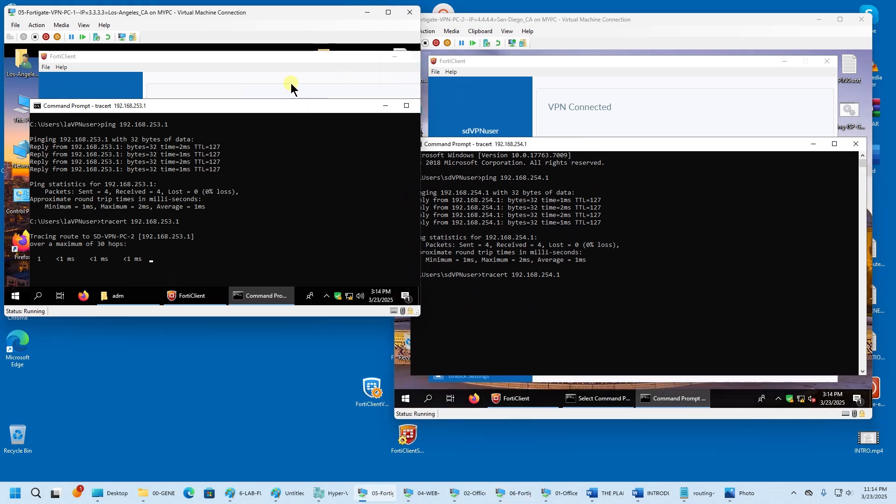
{"action": "left_click_drag", "start_coordinate": [281, 107], "coordinate": [278, 73]}
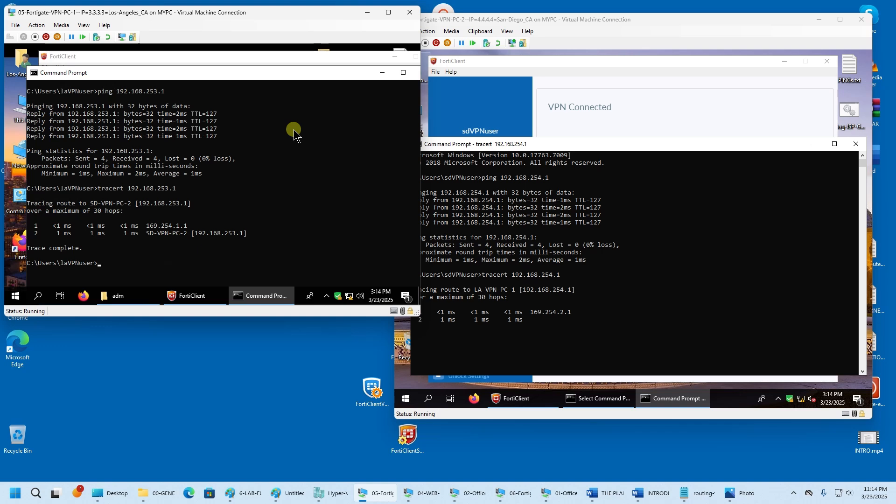
- Switch VPN-PC-2's FortiClient from the WAN2 tunnel to the to-WAN1 profile and reconnect
{"action": "left_click", "coordinate": [174, 296]}
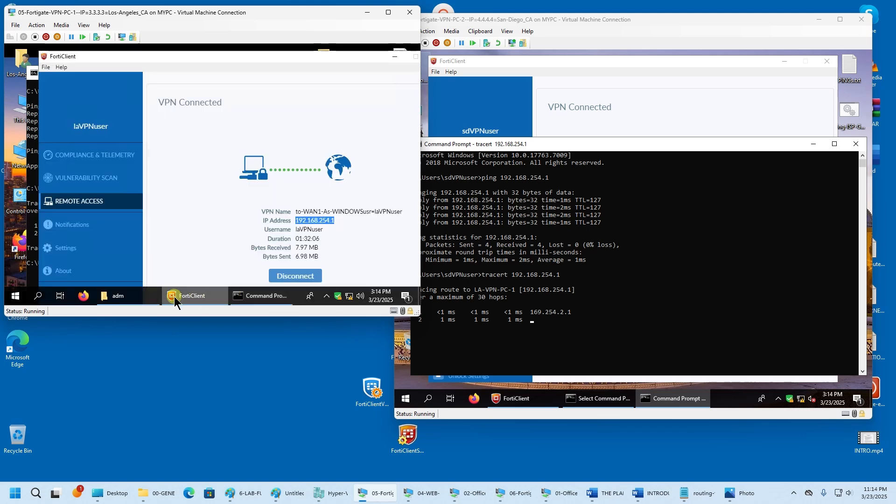
{"action": "left_click_drag", "start_coordinate": [301, 212], "coordinate": [318, 212]}
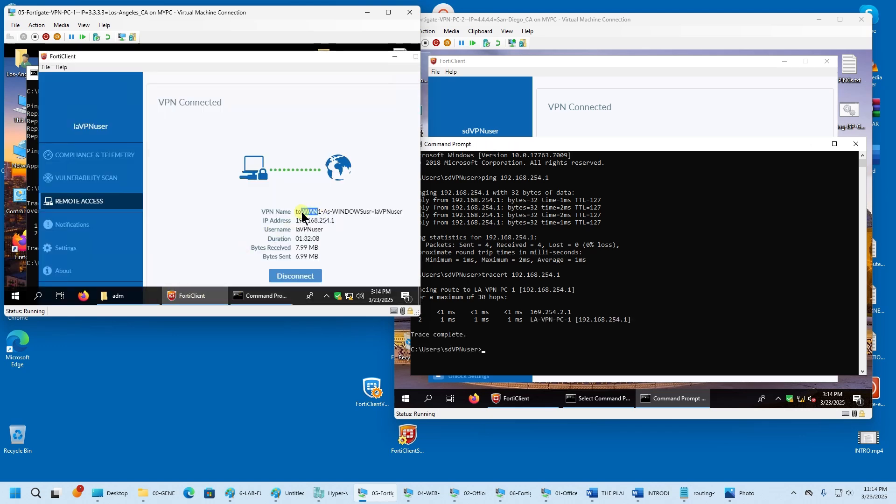
{"action": "left_click", "coordinate": [533, 399]}
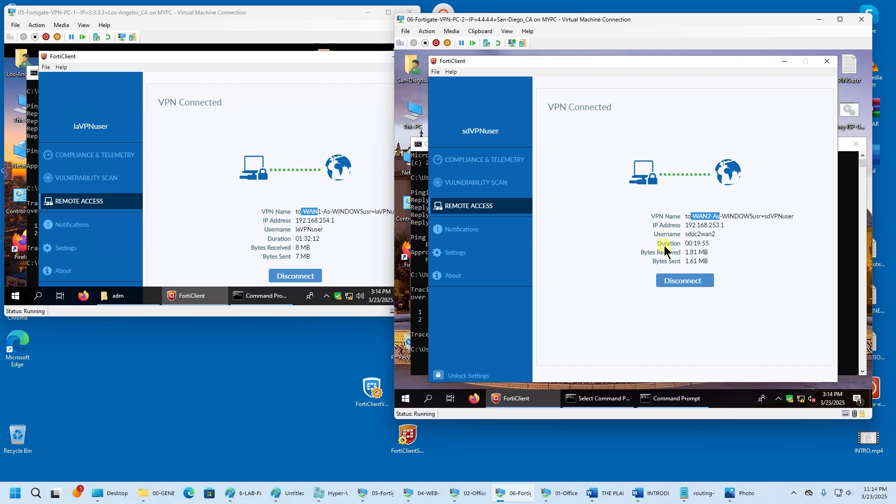
{"action": "left_click", "coordinate": [681, 280]}
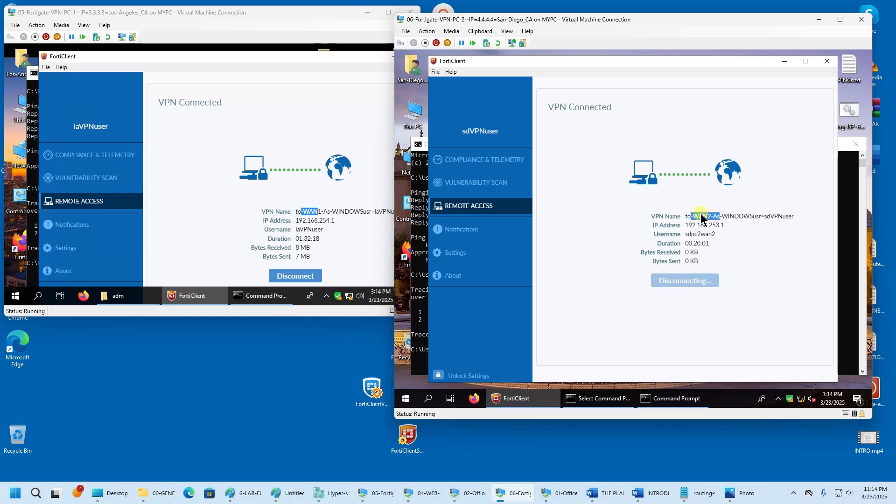
{"action": "left_click", "coordinate": [710, 242]}
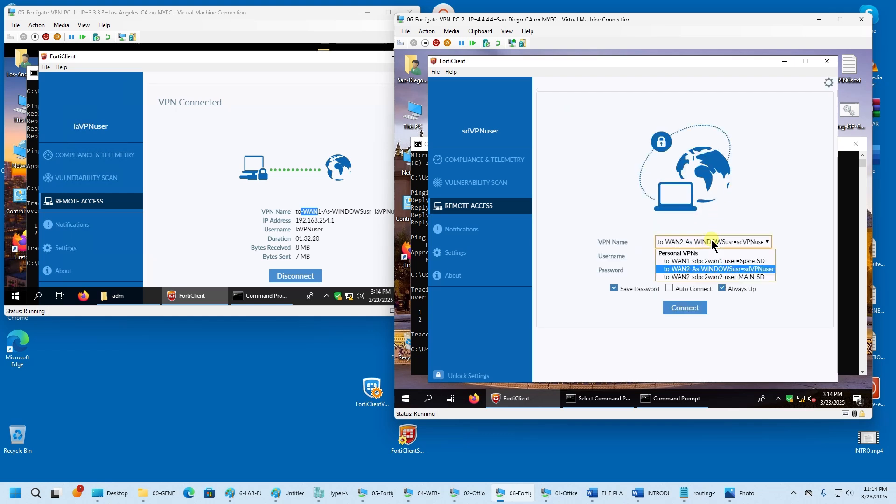
{"action": "left_click", "coordinate": [707, 260]}
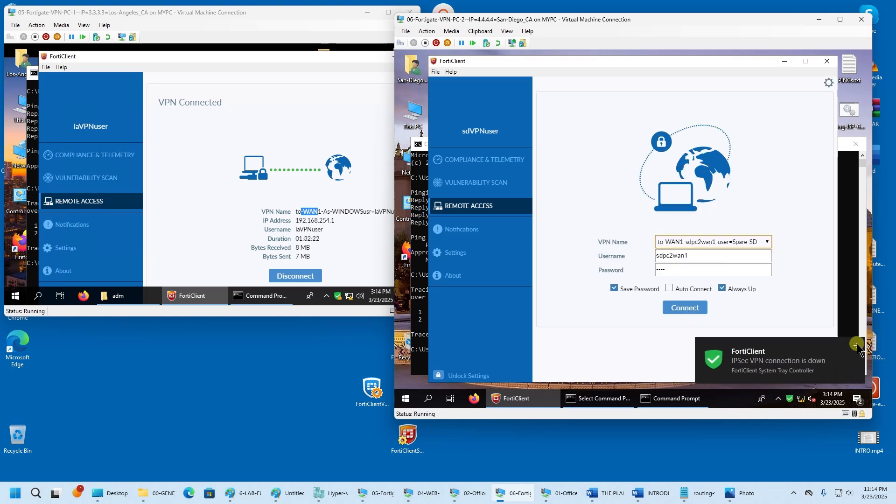
{"action": "left_click", "coordinate": [686, 310]}
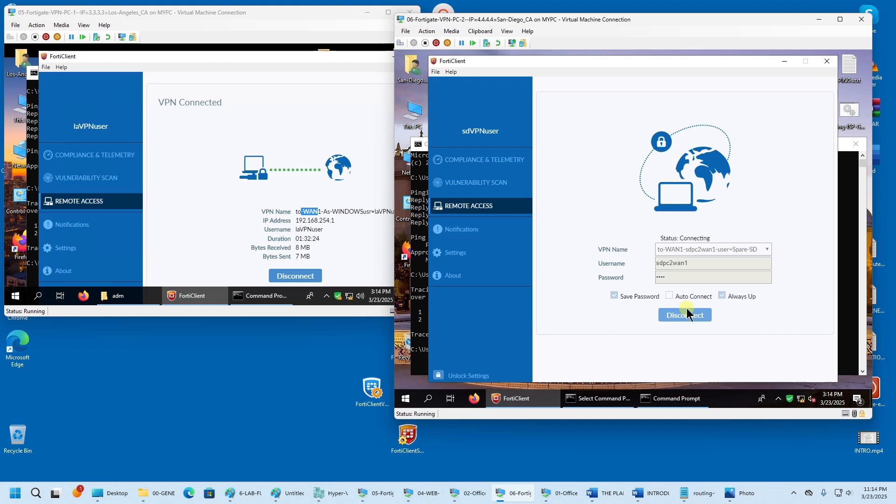
{"action": "left_click", "coordinate": [332, 222]}
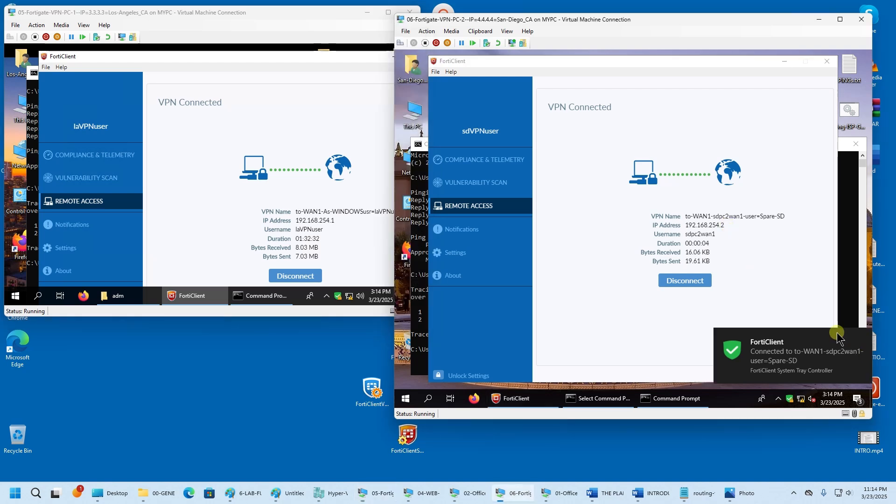
{"action": "left_click", "coordinate": [654, 405]}
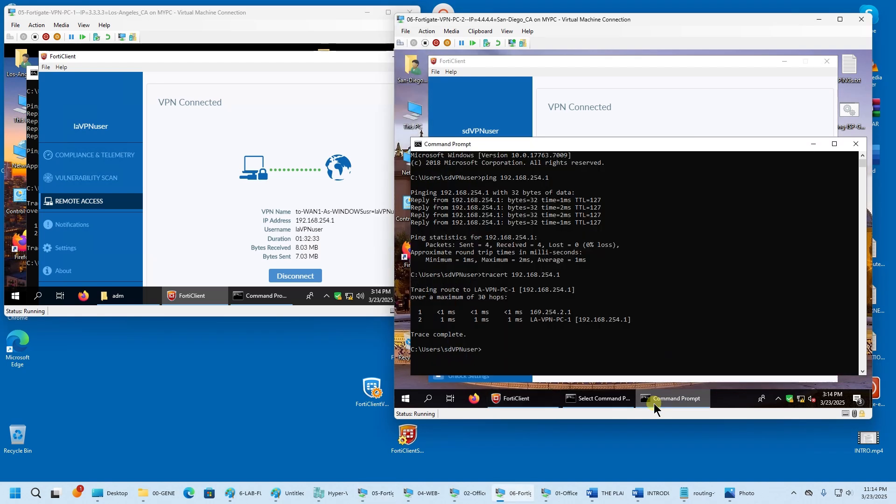
- Clear VPN-PC-2's console and run a ping toward VPN-PC-1
{"action": "left_click", "coordinate": [637, 350]}
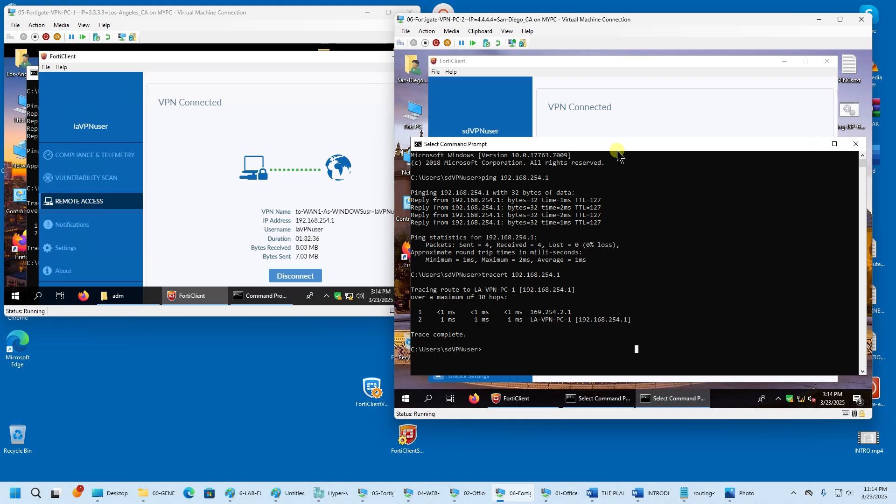
{"action": "type", "text": "cls"}
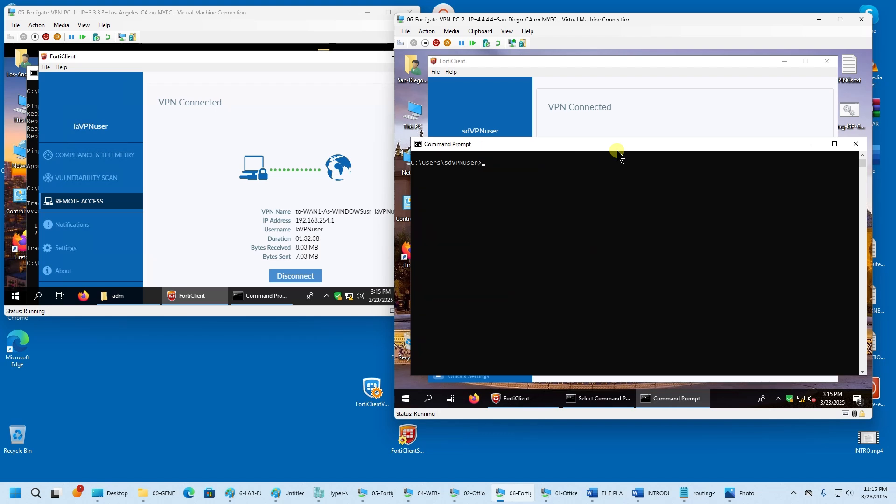
{"action": "type", "text": "ping 192.18.25"}
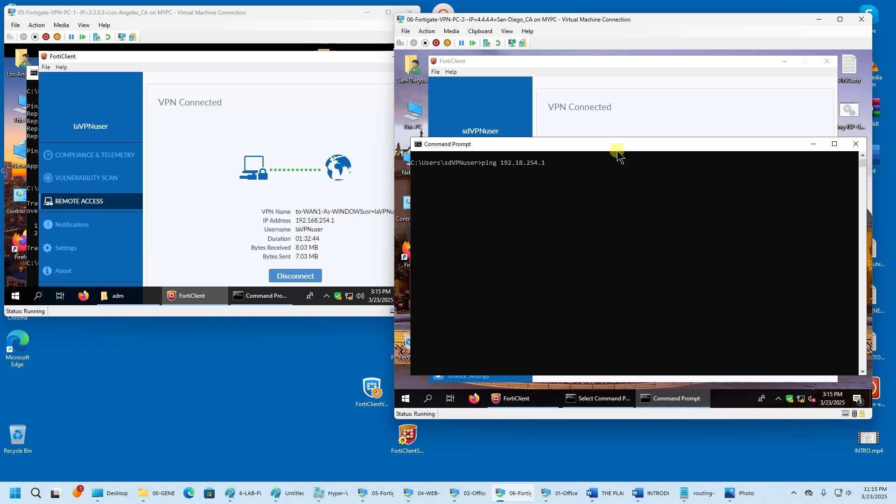
{"action": "type", "text": "4.1"}
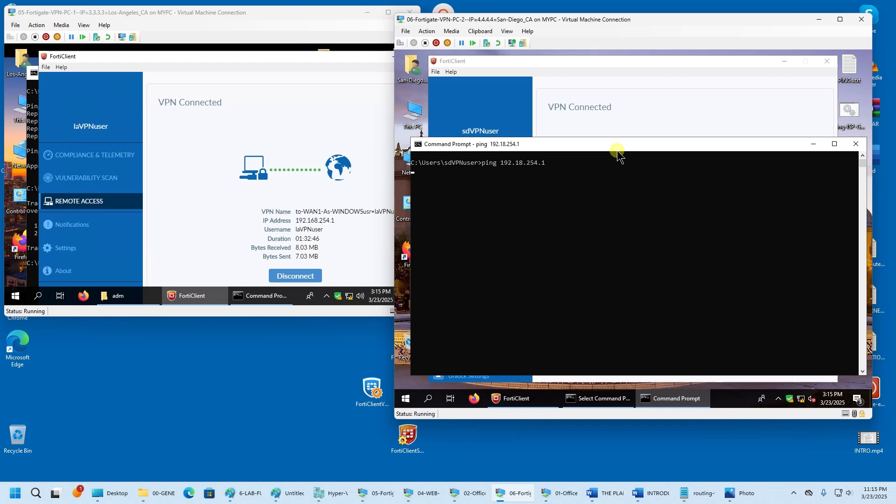
{"action": "key", "text": "Return"}
- From a new VPN-PC-1 prompt, ping 192.168.254.2, then minimize both consoles to show FortiClient status
{"action": "left_click", "coordinate": [244, 301]}
{"action": "right_click", "coordinate": [244, 303]}
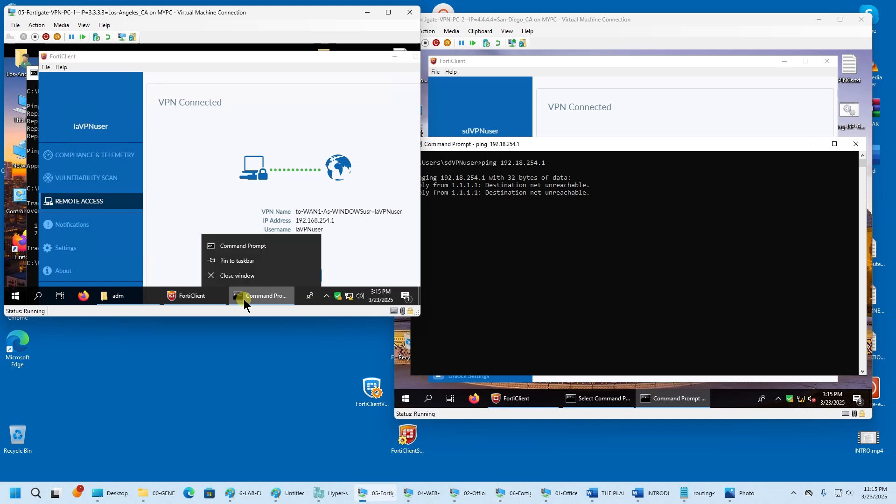
{"action": "left_click", "coordinate": [254, 250]}
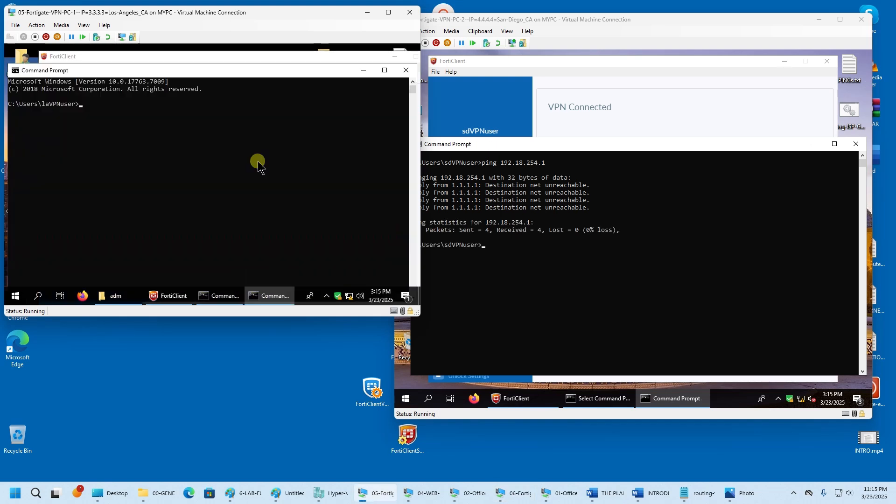
{"action": "left_click", "coordinate": [595, 147]}
{"action": "left_click_drag", "start_coordinate": [607, 144], "coordinate": [617, 249]}
{"action": "left_click", "coordinate": [146, 187]}
{"action": "type", "text": "p"}
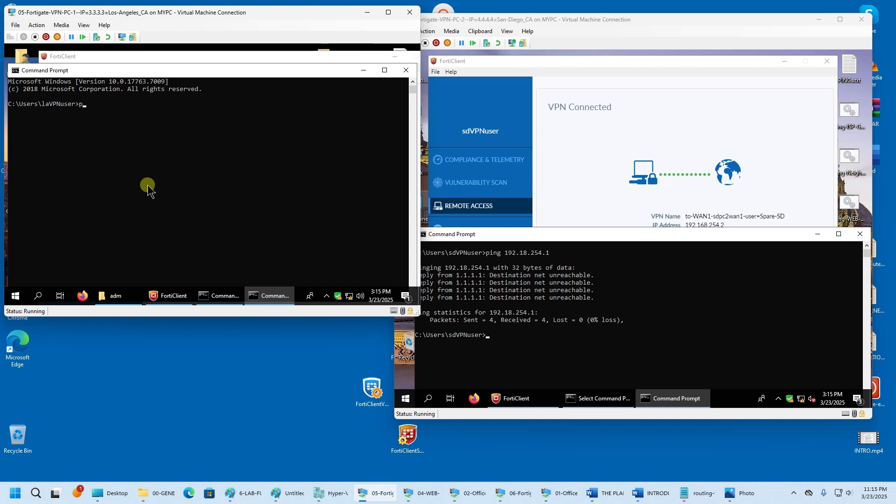
{"action": "type", "text": "ing 192.168."}
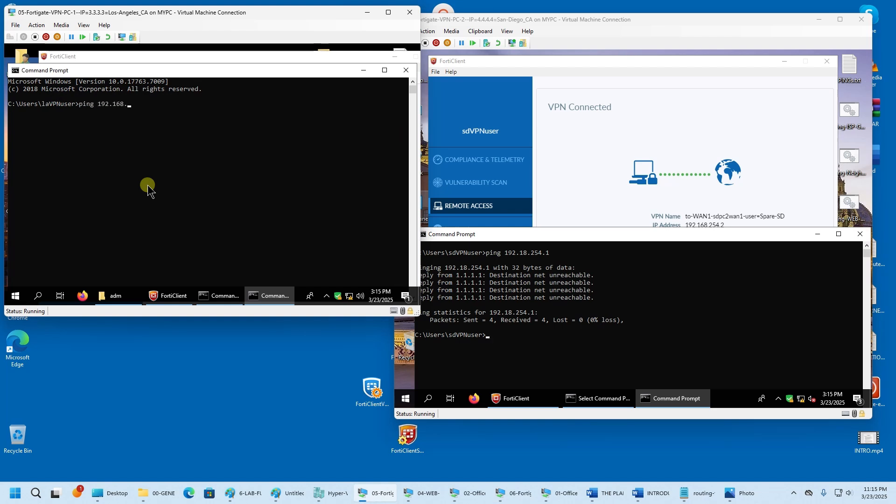
{"action": "type", "text": "254.2"}
{"action": "key", "text": "Return"}
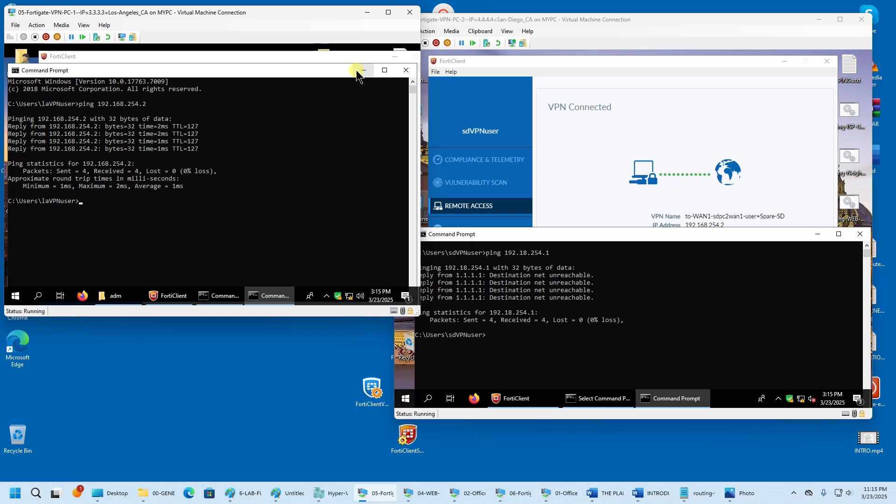
{"action": "left_click", "coordinate": [364, 70]}
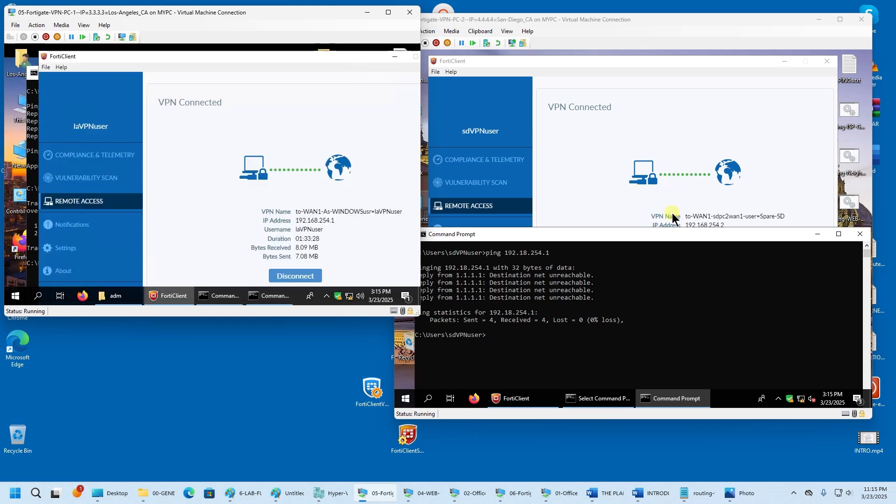
{"action": "left_click", "coordinate": [817, 234]}
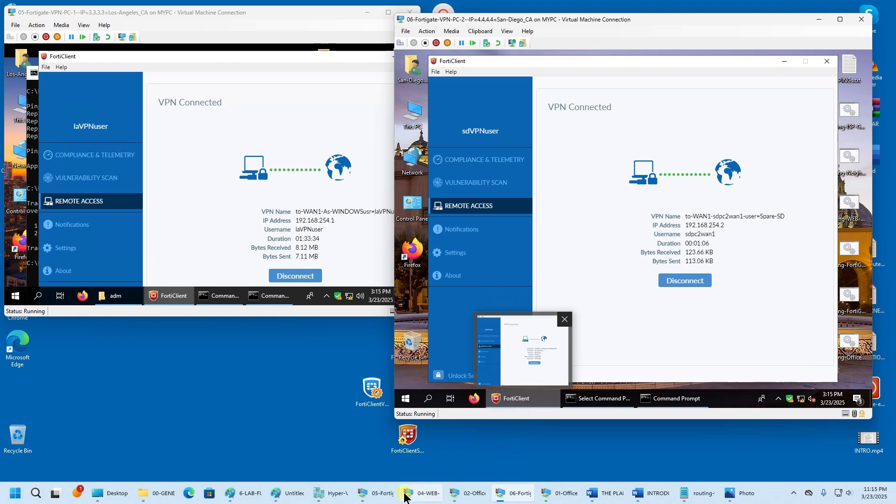
- Show FortiGate's Firewall Policy list at the CROSS-VPN rows, then disconnect VPN-PC-2's WAN1 tunnel
{"action": "left_click", "coordinate": [197, 412]}
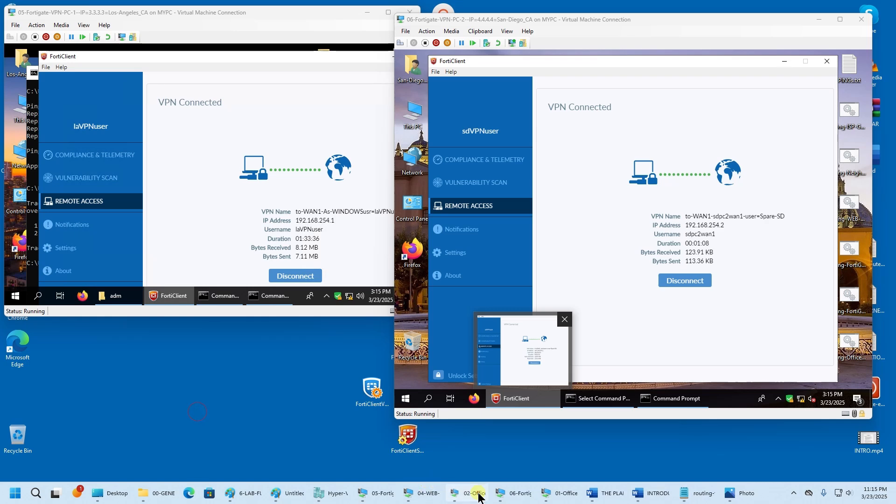
{"action": "left_click", "coordinate": [458, 494]}
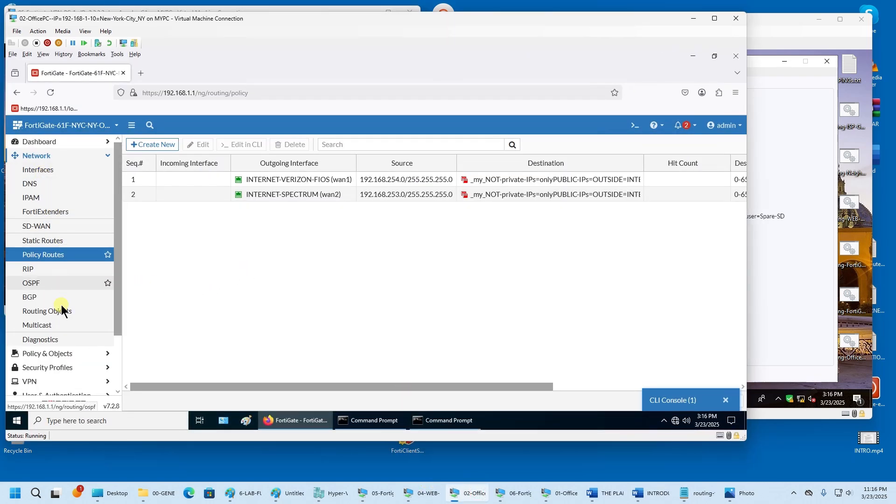
{"action": "scroll", "coordinate": [61, 308], "scroll_direction": "down", "scroll_amount": 3}
{"action": "left_click", "coordinate": [67, 291]}
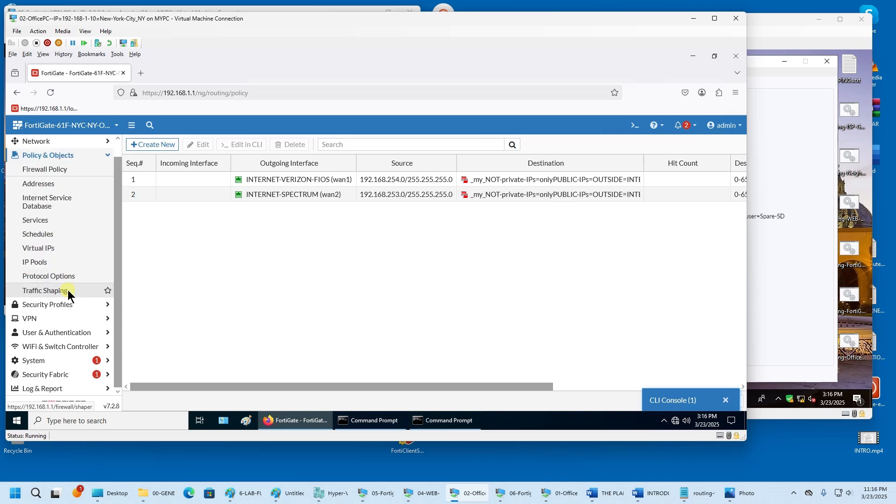
{"action": "left_click", "coordinate": [56, 170]}
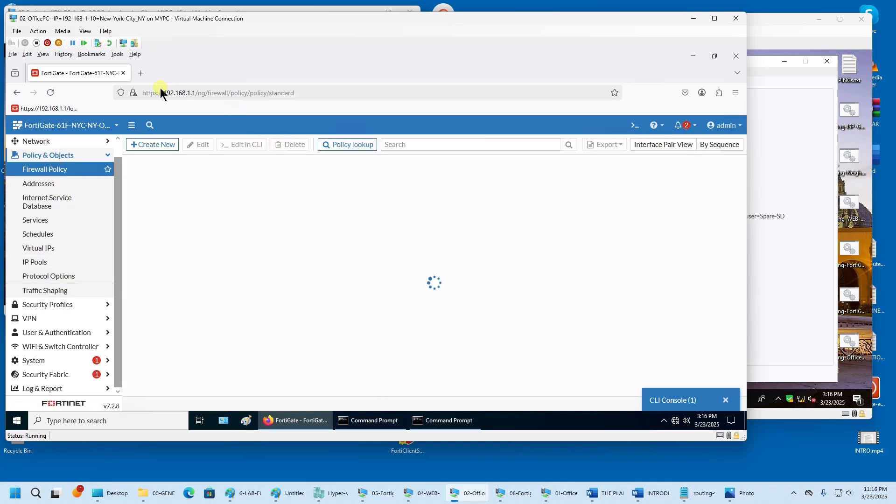
{"action": "scroll", "coordinate": [343, 306], "scroll_direction": "down", "scroll_amount": 5}
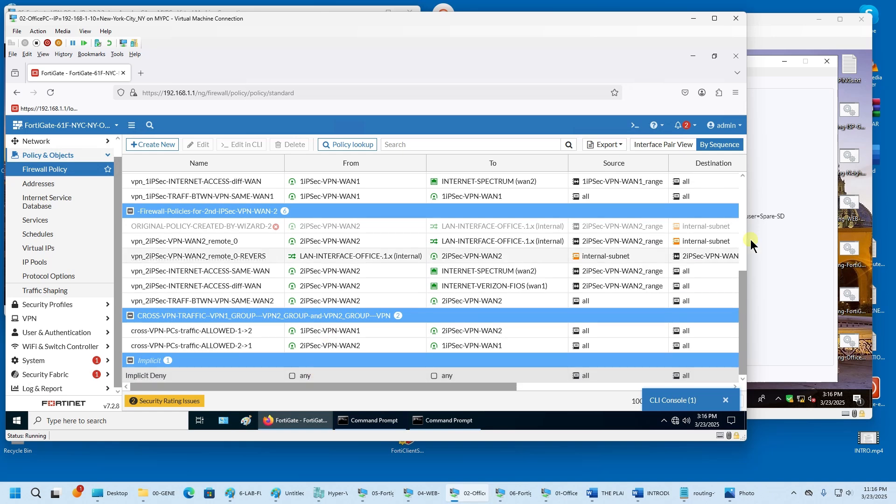
{"action": "left_click", "coordinate": [754, 74]}
{"action": "left_click", "coordinate": [694, 283]}
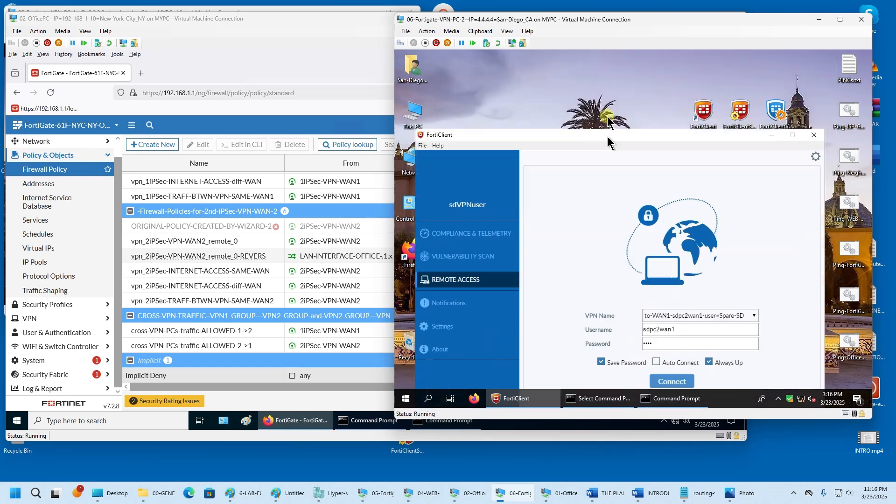
- Reconnect VPN-PC-2's FortiClient with the to-WAN2 profile and minimize the OfficePC window
{"action": "left_click", "coordinate": [756, 247]}
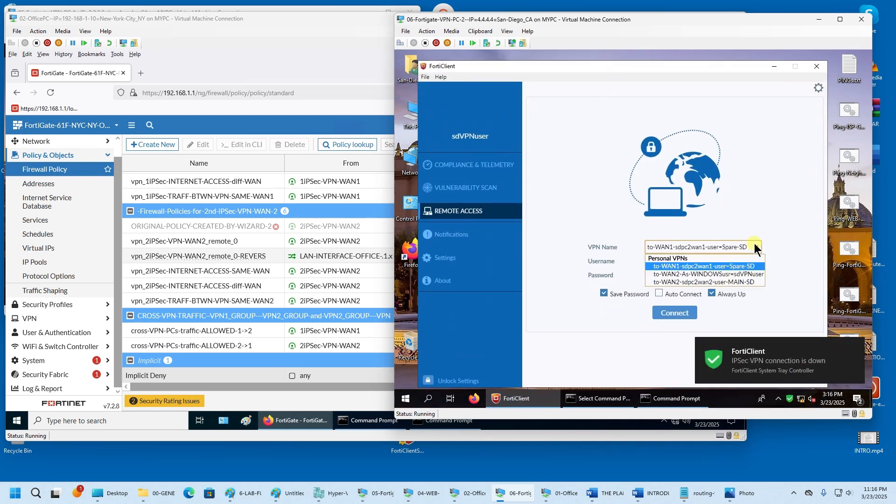
{"action": "left_click", "coordinate": [749, 274]}
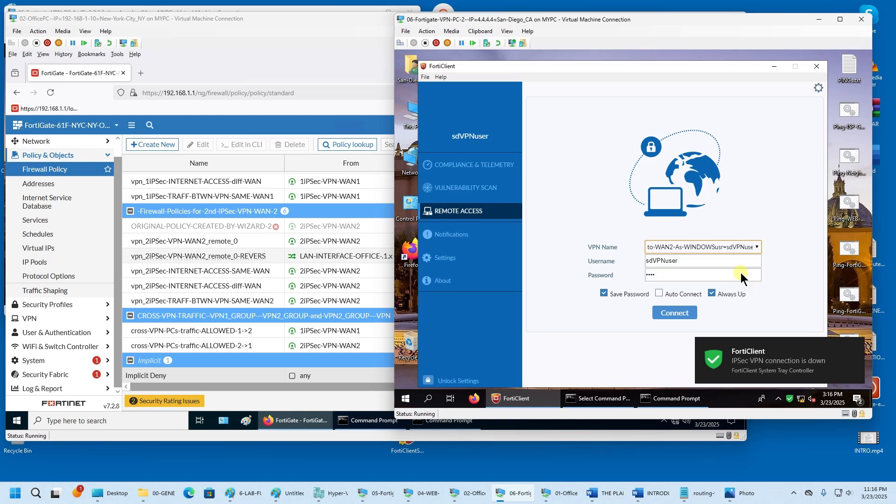
{"action": "left_click", "coordinate": [686, 312]}
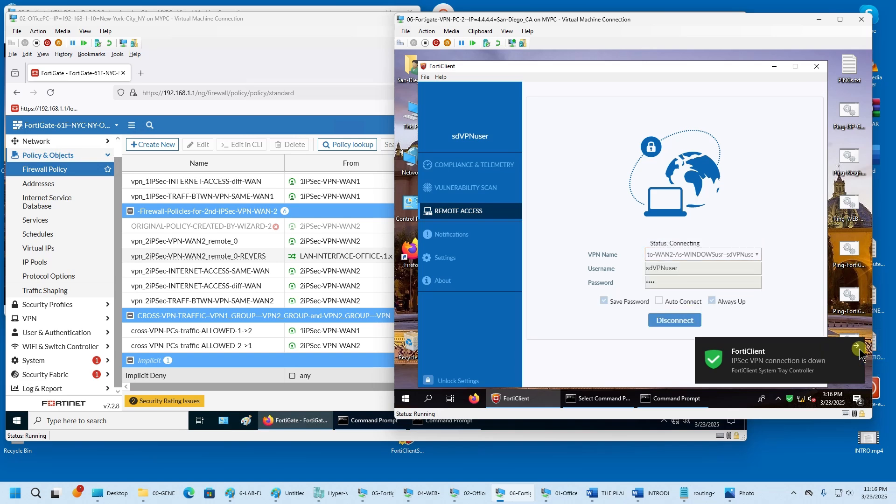
{"action": "left_click", "coordinate": [371, 23]}
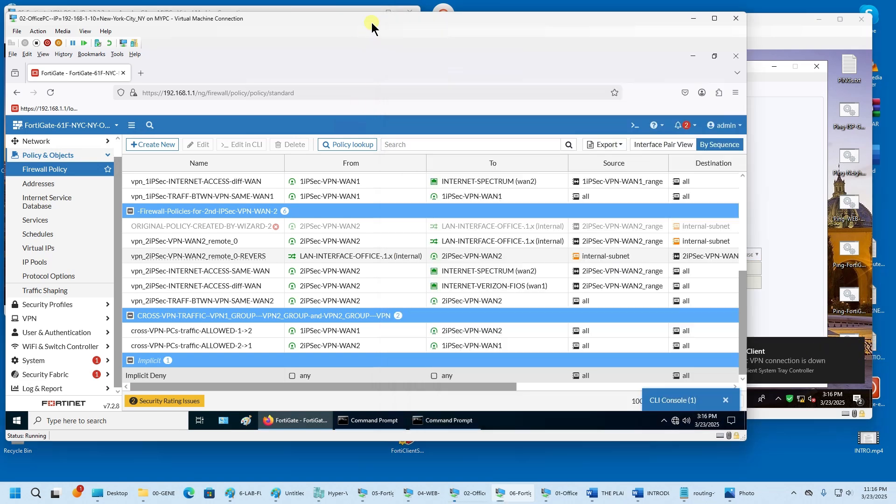
{"action": "left_click", "coordinate": [690, 20]}
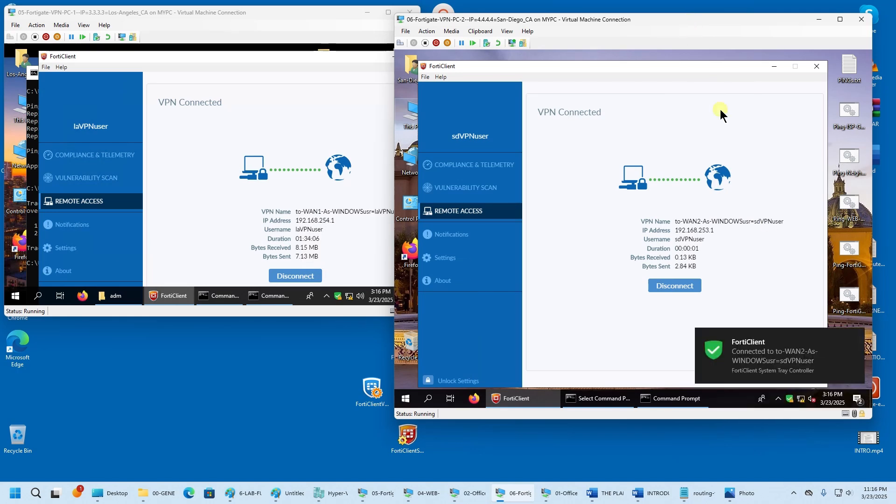
{"action": "left_click", "coordinate": [856, 336]}
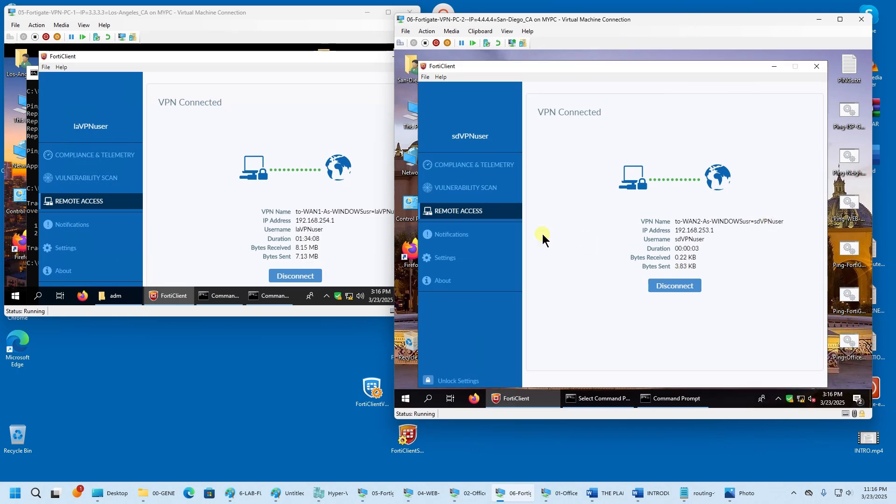
- Close the extra VPN-PC-1 console, clear the remaining one with cls, and move it down
{"action": "right_click", "coordinate": [230, 301]}
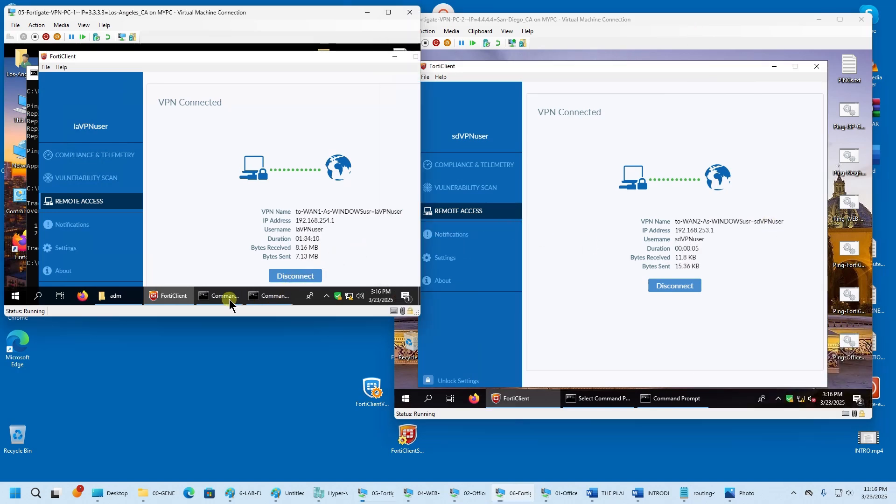
{"action": "left_click", "coordinate": [214, 276]}
{"action": "left_click", "coordinate": [249, 296]}
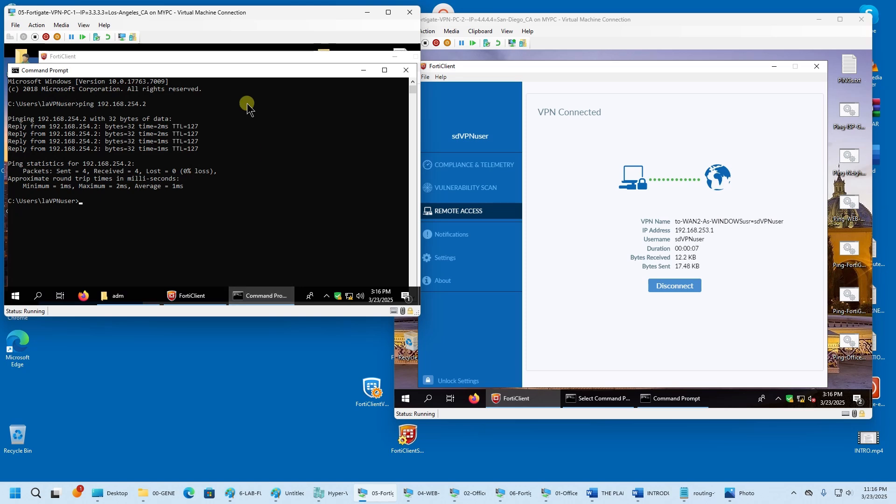
{"action": "mouse_move", "coordinate": [232, 73]}
{"action": "left_mouse_down"}
{"action": "mouse_move", "coordinate": [246, 195]}
{"action": "mouse_move", "coordinate": [236, 89]}
{"action": "left_mouse_up"}
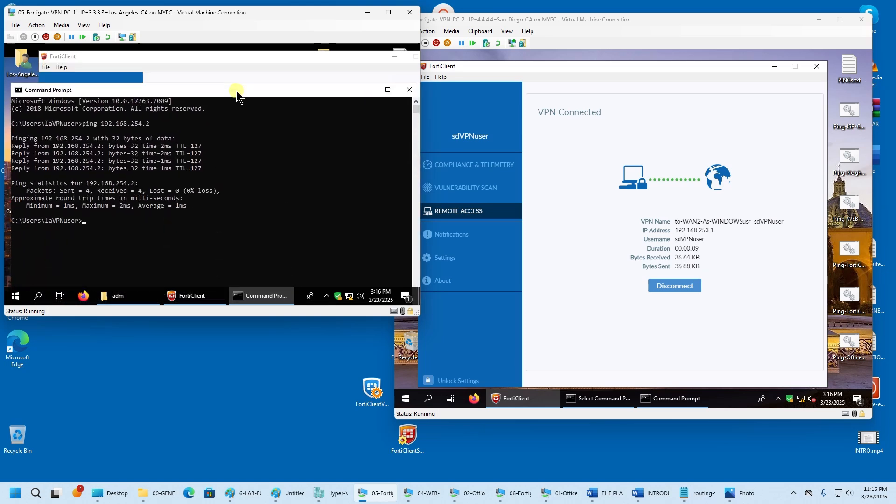
{"action": "type", "text": "cls"}
{"action": "key", "text": "Return"}
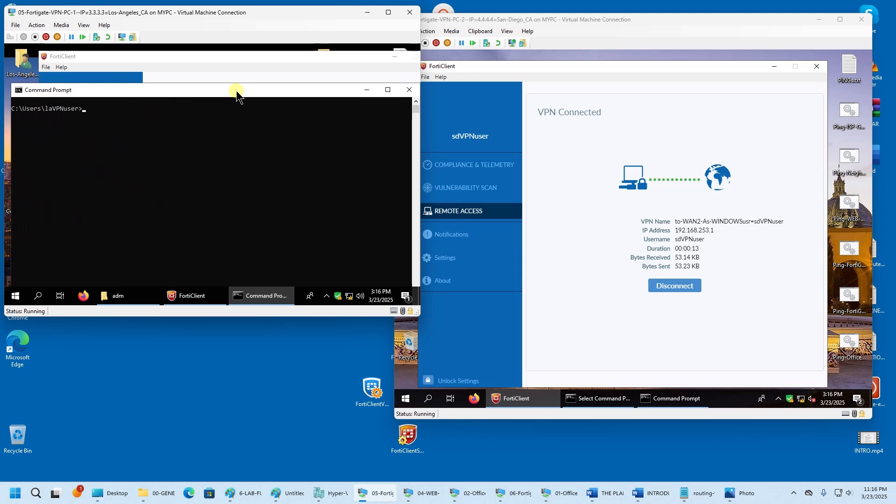
{"action": "left_click_drag", "start_coordinate": [236, 92], "coordinate": [240, 261]}
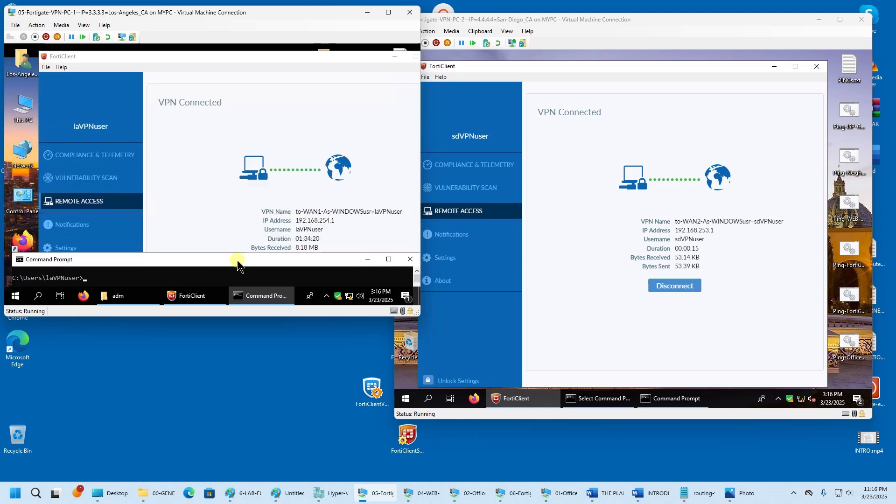
- Highlight WAN1 in VPN-PC-1's FortiClient VPN name and WAN2 in VPN-PC-2's
{"action": "left_click", "coordinate": [322, 215]}
{"action": "double_click", "coordinate": [310, 213]}
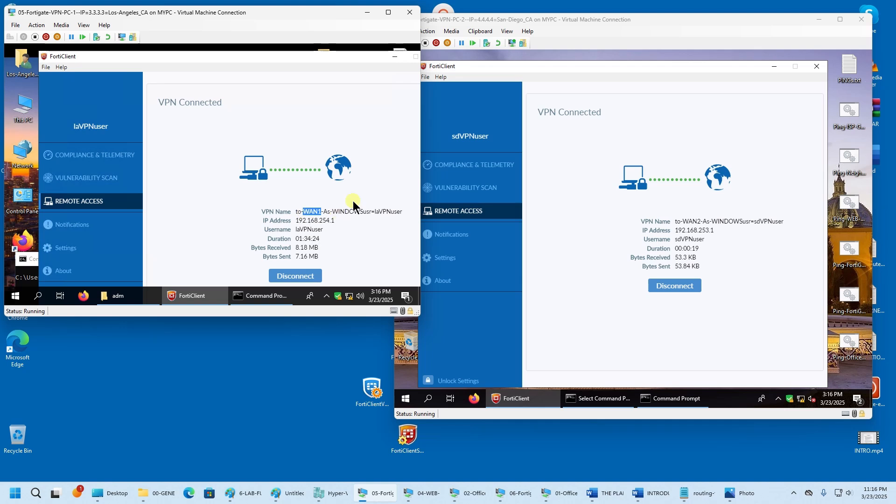
{"action": "left_click_drag", "start_coordinate": [183, 69], "coordinate": [151, 62]}
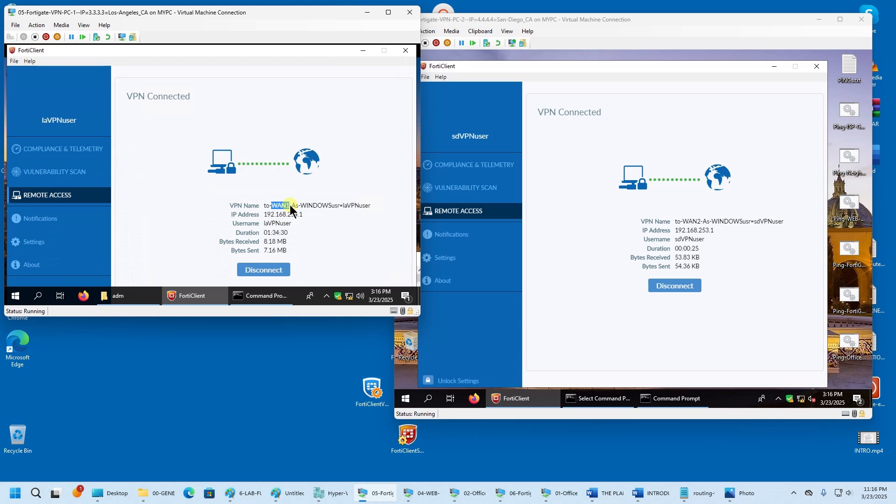
{"action": "left_click", "coordinate": [719, 241]}
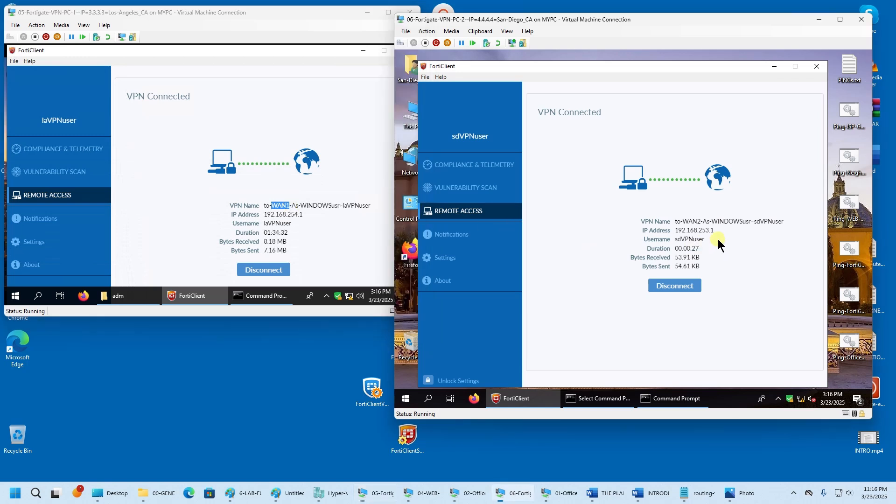
{"action": "double_click", "coordinate": [700, 223]}
- Start a continuous ping 192.168.253.1 -t on the Los Angeles VPN-PC-1
{"action": "left_click", "coordinate": [262, 295]}
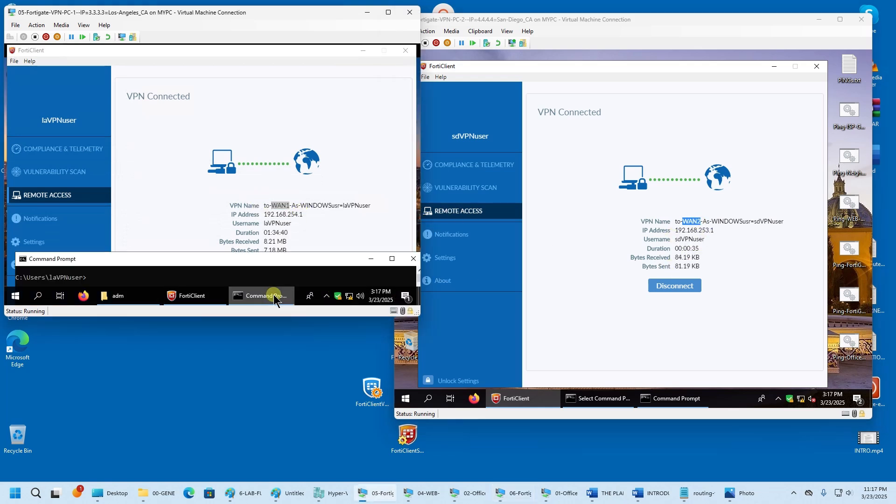
{"action": "left_click_drag", "start_coordinate": [260, 264], "coordinate": [257, 233]}
{"action": "left_click", "coordinate": [232, 254]}
{"action": "type", "text": "pi"}
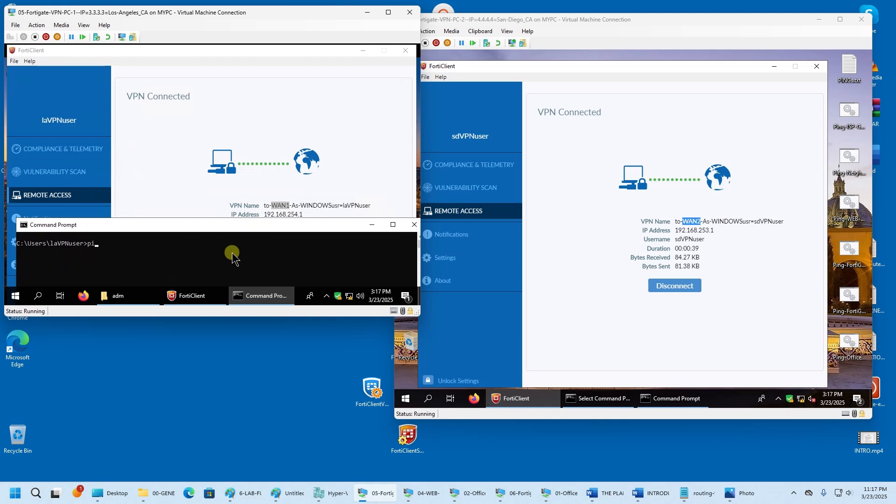
{"action": "type", "text": "ng 192.168.253.1 -t"}
{"action": "key", "text": "Return"}
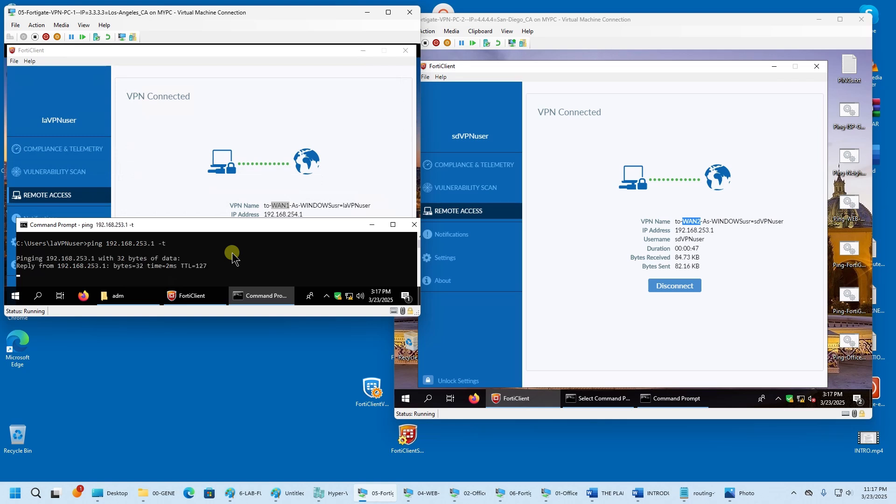
{"action": "left_click_drag", "start_coordinate": [238, 225], "coordinate": [236, 153]}
{"action": "left_click_drag", "start_coordinate": [237, 94], "coordinate": [237, 83]}
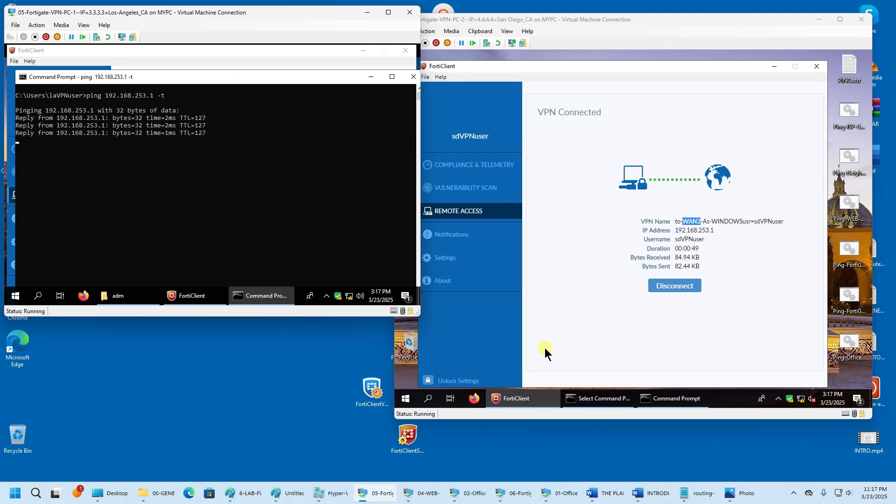
- Replace the stuck San Diego console windows with a single fresh Command Prompt
{"action": "right_click", "coordinate": [621, 400]}
{"action": "left_click", "coordinate": [607, 379]}
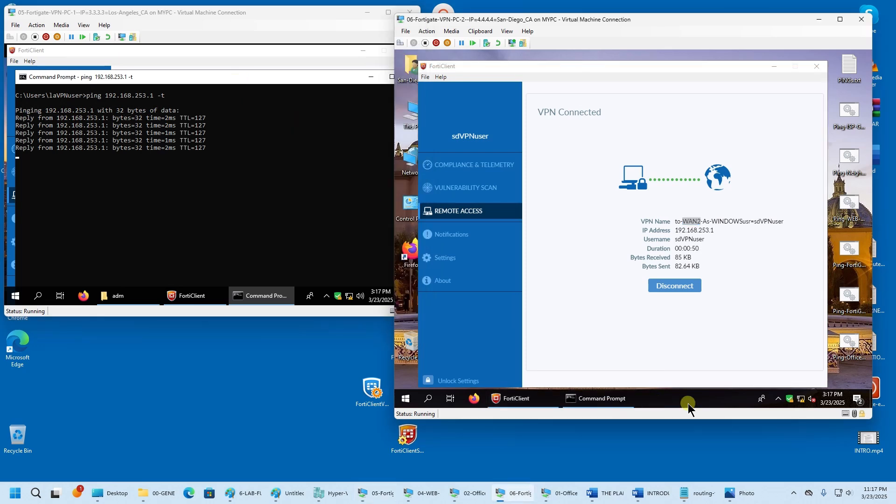
{"action": "right_click", "coordinate": [619, 399]}
{"action": "left_click", "coordinate": [595, 345]}
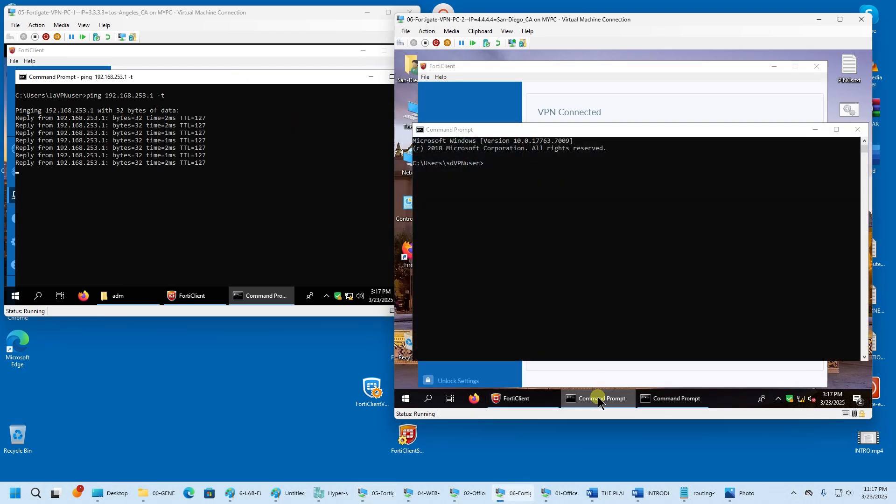
{"action": "right_click", "coordinate": [600, 398]}
{"action": "left_click", "coordinate": [571, 376]}
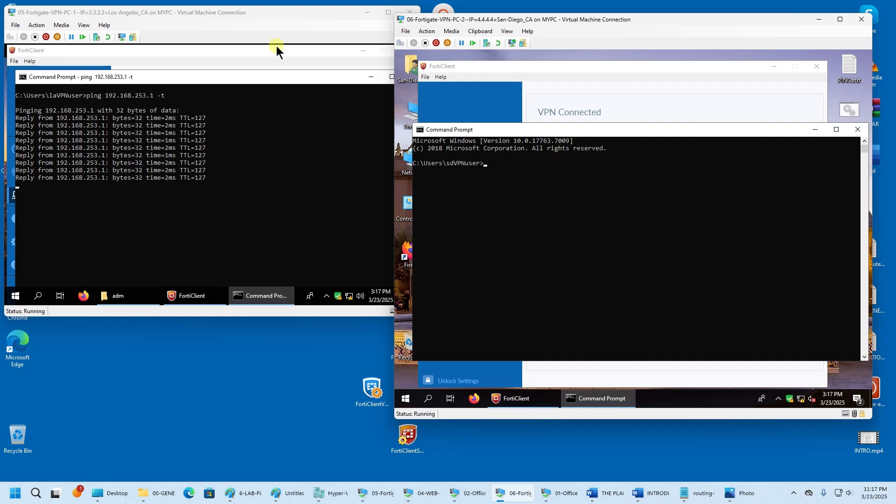
- Start a continuous ping to 192.168.254.1 on San Diego, then show FortiGate's firewall policy list
{"action": "left_click", "coordinate": [258, 77]}
{"action": "left_click_drag", "start_coordinate": [268, 82], "coordinate": [269, 227]}
{"action": "left_click", "coordinate": [542, 220]}
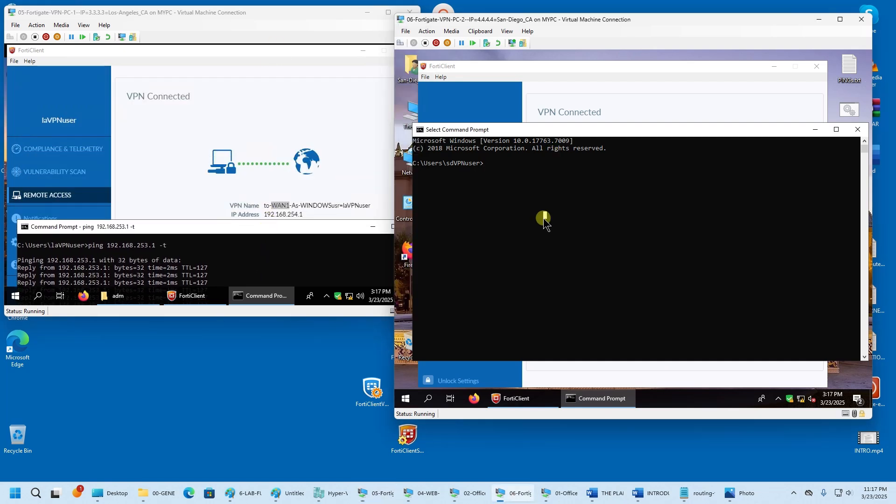
{"action": "type", "text": "ping 192.168.254.1 -t"}
{"action": "key", "text": "Return"}
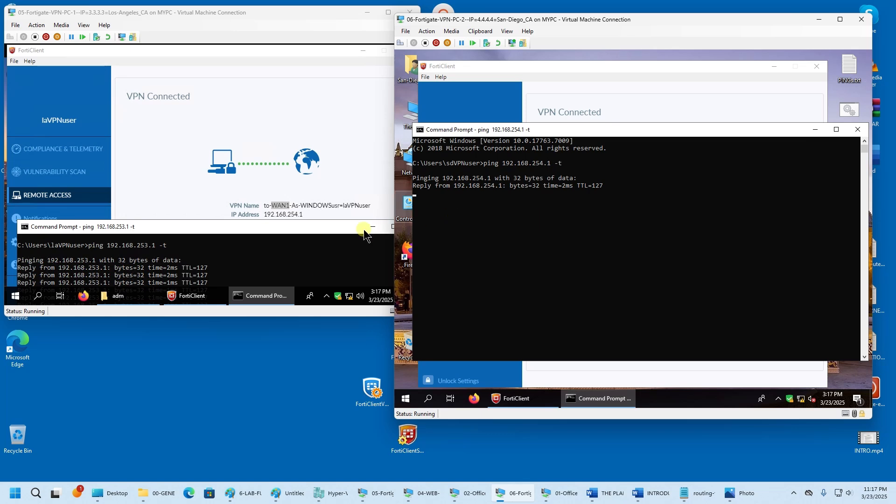
{"action": "left_click", "coordinate": [330, 229]}
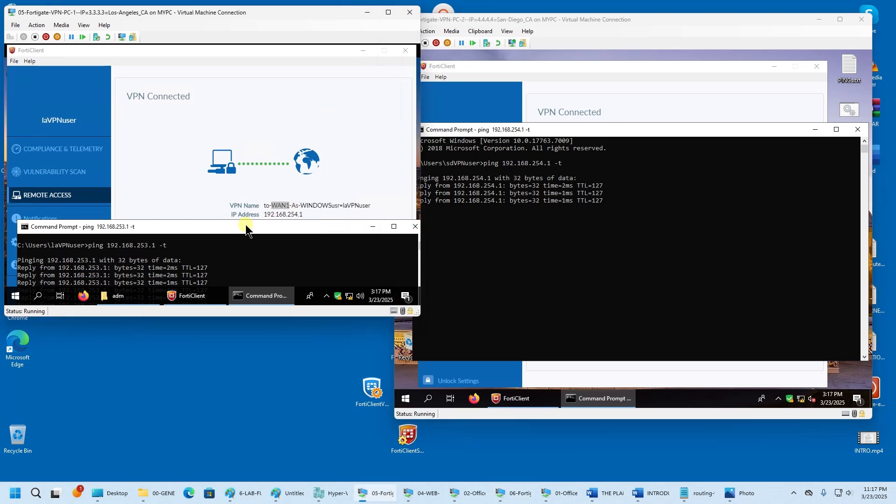
{"action": "left_click_drag", "start_coordinate": [246, 229], "coordinate": [244, 65]}
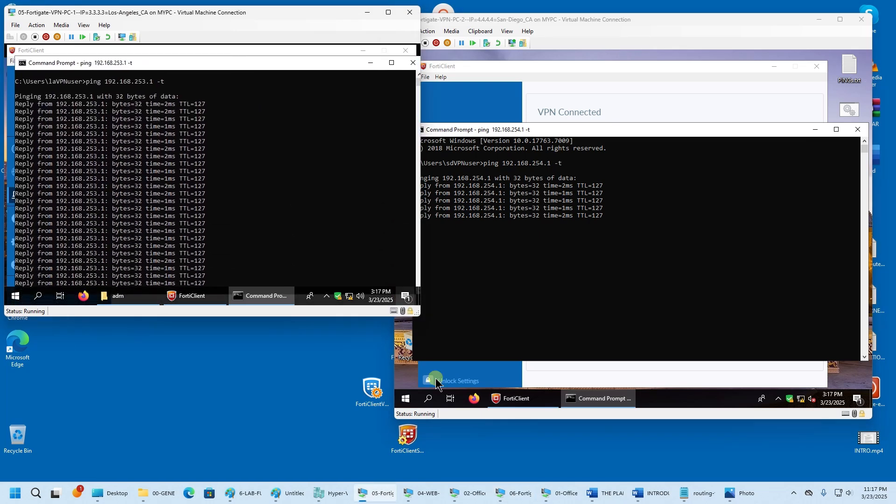
{"action": "left_click", "coordinate": [469, 494]}
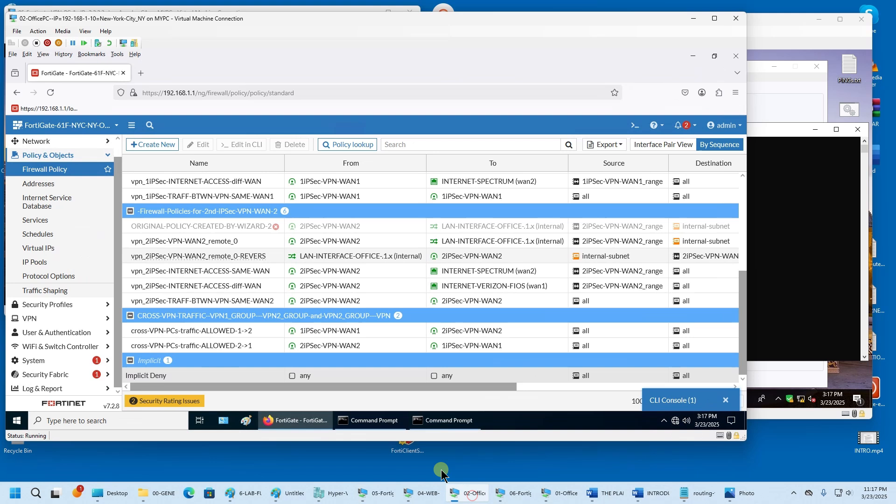
- Disable the cross-VPN-PCs-traffic-ALLOWED-1->2 policy via Set Status
{"action": "left_click", "coordinate": [214, 332]}
{"action": "right_click", "coordinate": [214, 332]}
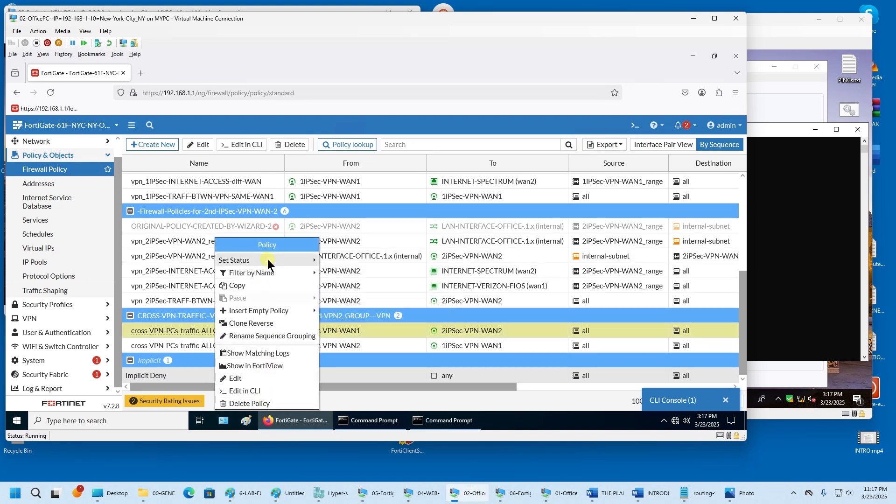
{"action": "mouse_move", "coordinate": [268, 260]}
{"action": "left_click", "coordinate": [337, 276]}
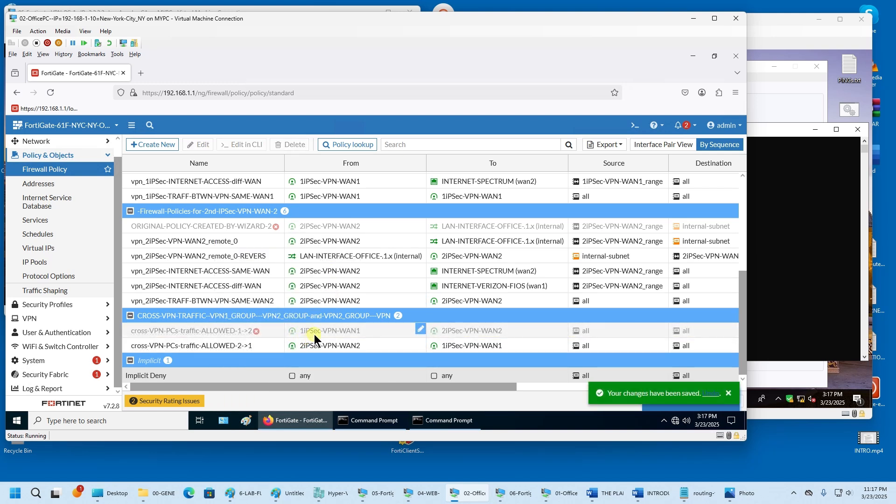
- Review the Los Angeles and San Diego ping outputs after the policy change
{"action": "mouse_move", "coordinate": [346, 333]}
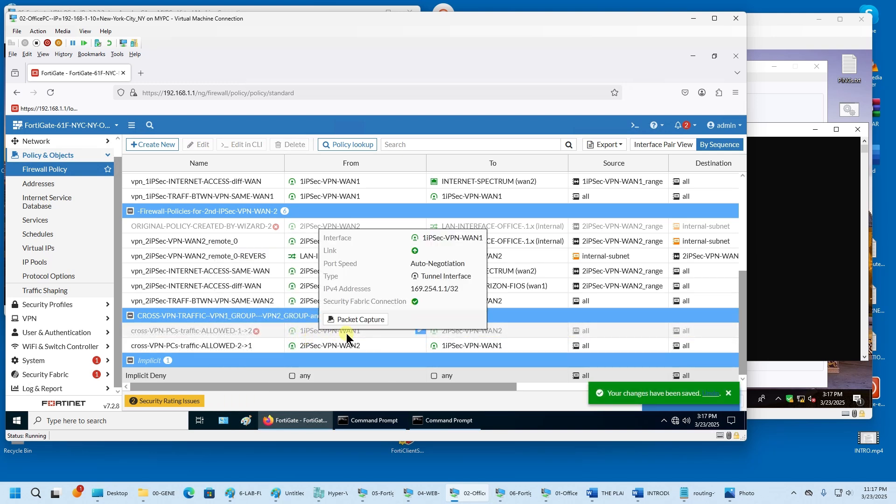
{"action": "left_click", "coordinate": [692, 19]}
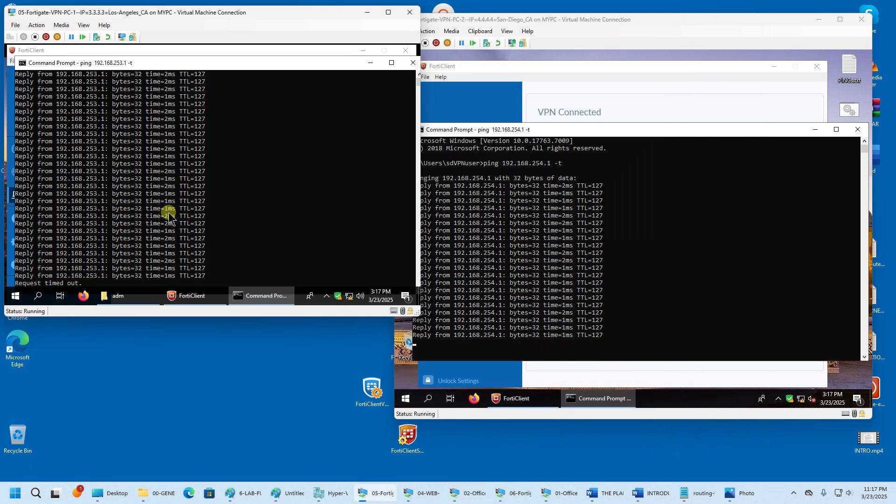
{"action": "left_click", "coordinate": [176, 215]}
{"action": "scroll", "coordinate": [176, 212], "scroll_direction": "down", "scroll_amount": 3}
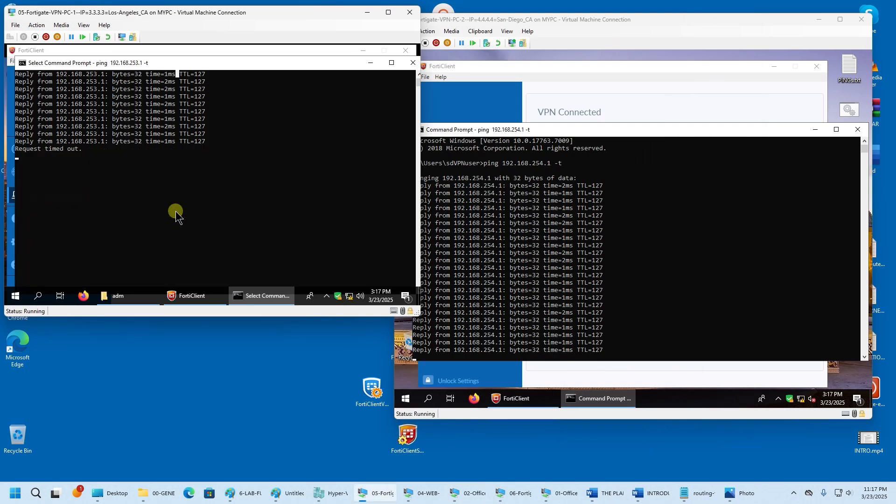
{"action": "left_click", "coordinate": [601, 263]}
{"action": "scroll", "coordinate": [602, 263], "scroll_direction": "down", "scroll_amount": 8}
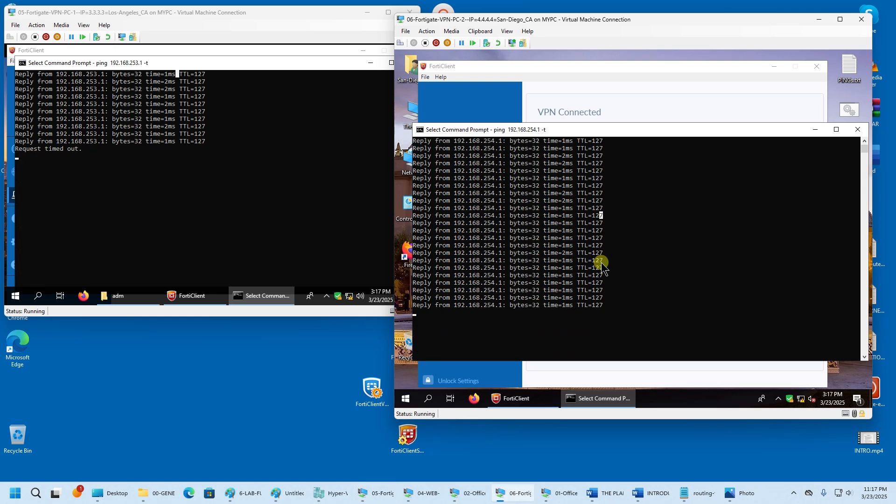
- Resume both paused ping outputs, showing Los Angeles pings to 192.168.253.1 timing out
{"action": "left_click", "coordinate": [195, 52]}
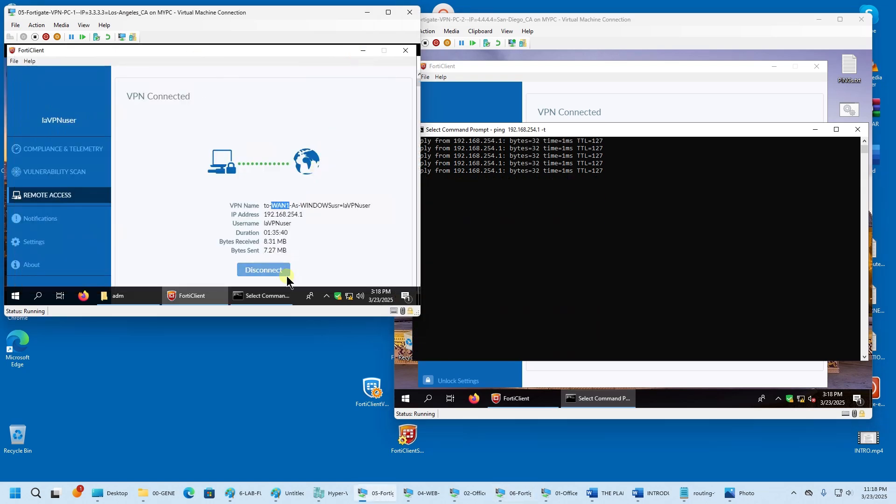
{"action": "left_click", "coordinate": [278, 297]}
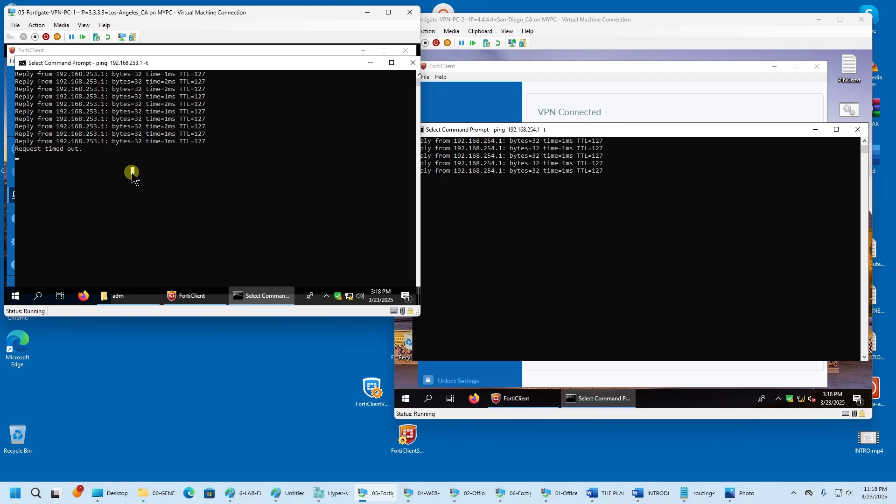
{"action": "key", "text": "Return"}
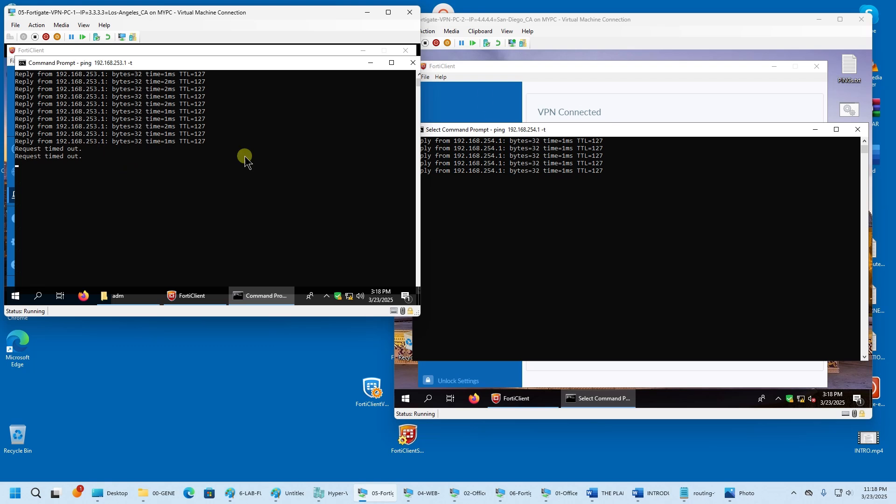
{"action": "left_click", "coordinate": [583, 234]}
{"action": "key", "text": "Return"}
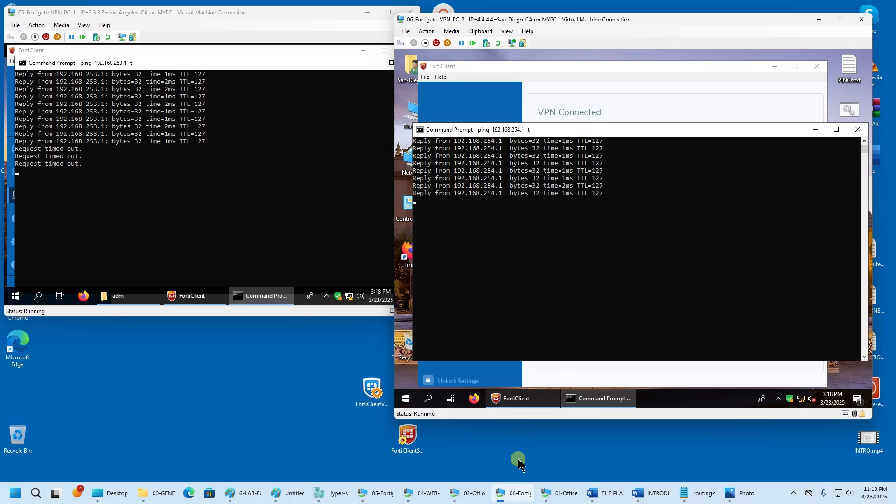
- Re-enable the cross-VPN-PCs-traffic-ALLOWED-1->2 policy
{"action": "mouse_move", "coordinate": [470, 498]}
{"action": "left_click", "coordinate": [471, 448]}
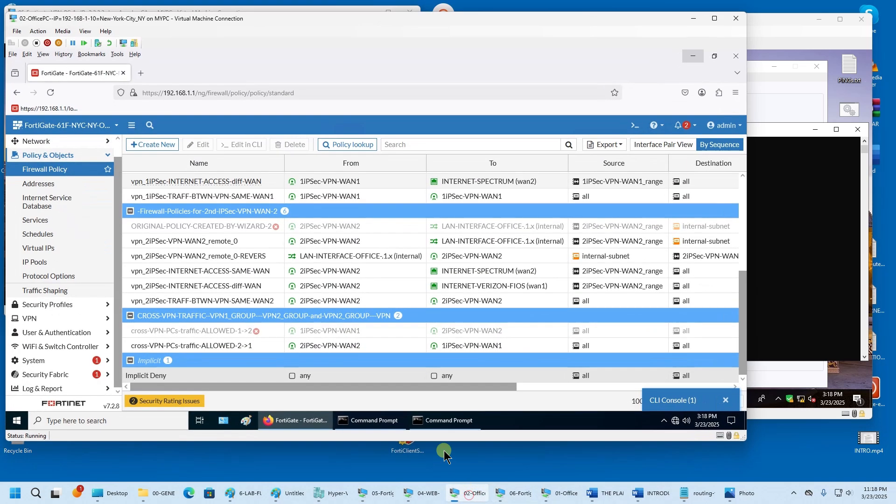
{"action": "left_click", "coordinate": [175, 327]}
{"action": "right_click", "coordinate": [181, 329]}
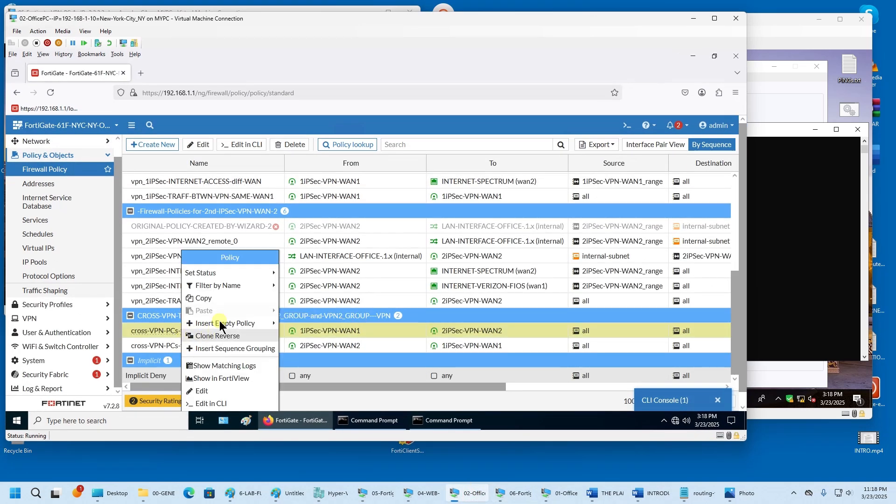
{"action": "mouse_move", "coordinate": [230, 276]}
{"action": "left_click", "coordinate": [298, 341]}
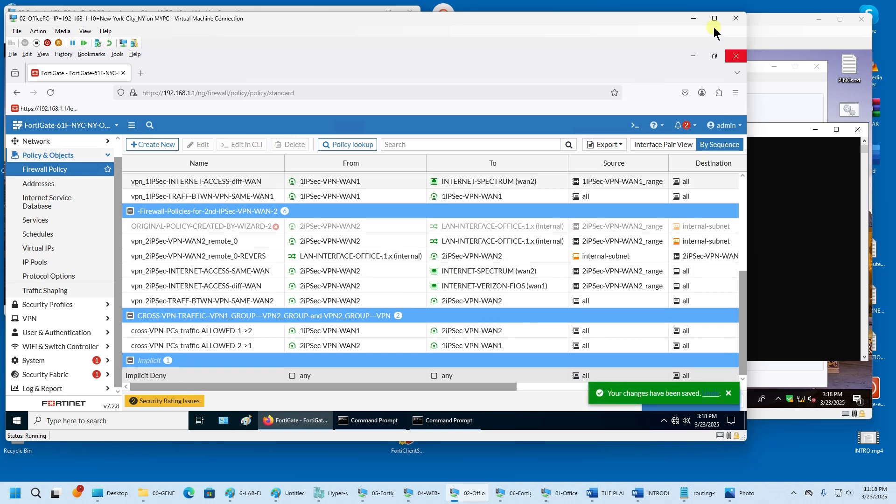
- Resume the Los Angeles ping output to confirm replies from 192.168.253.1 return
{"action": "left_click", "coordinate": [693, 18]}
{"action": "left_click", "coordinate": [114, 203]}
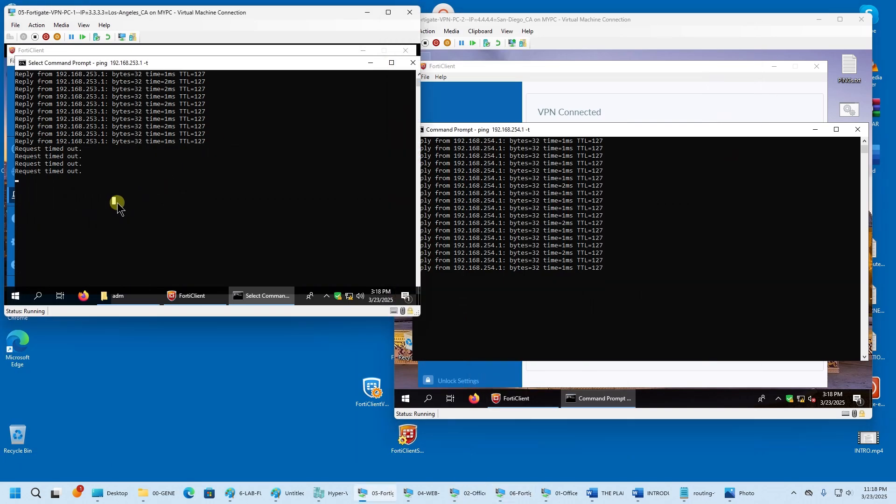
{"action": "key", "text": "Return"}
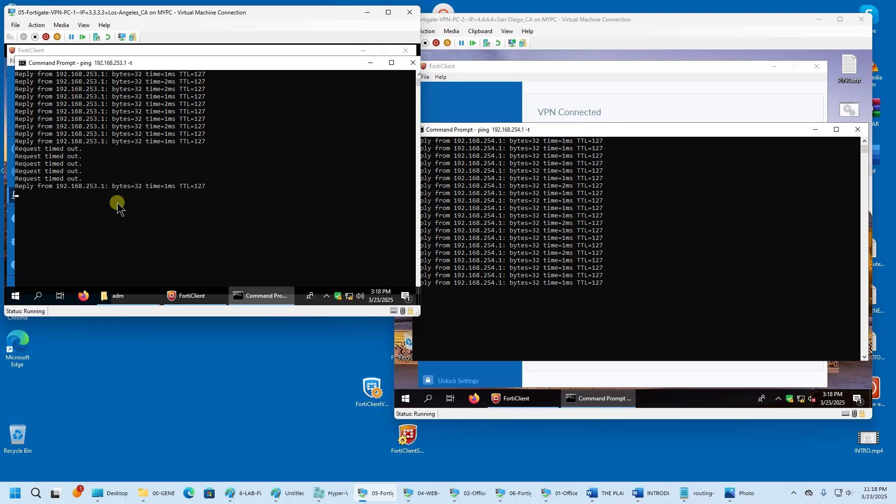
- Disable the cross-VPN-PCs-traffic-ALLOWED-2->1 policy
{"action": "left_click", "coordinate": [467, 493]}
{"action": "right_click", "coordinate": [263, 349]}
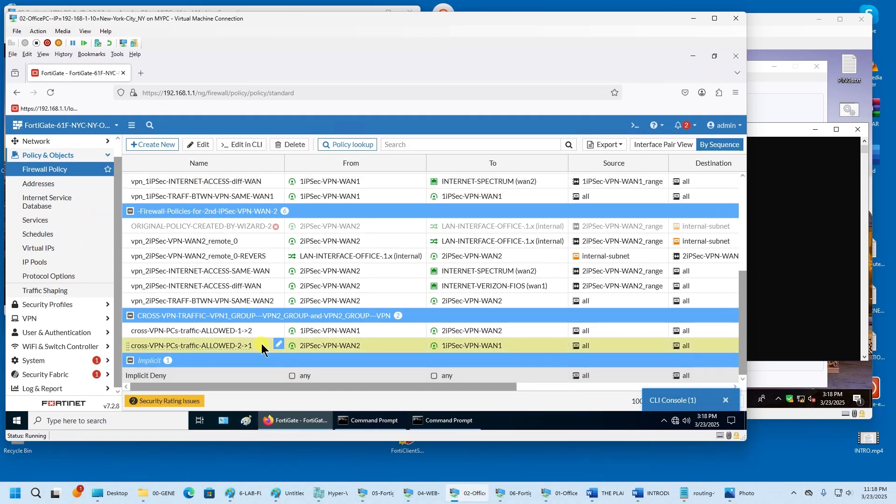
{"action": "mouse_move", "coordinate": [308, 274]}
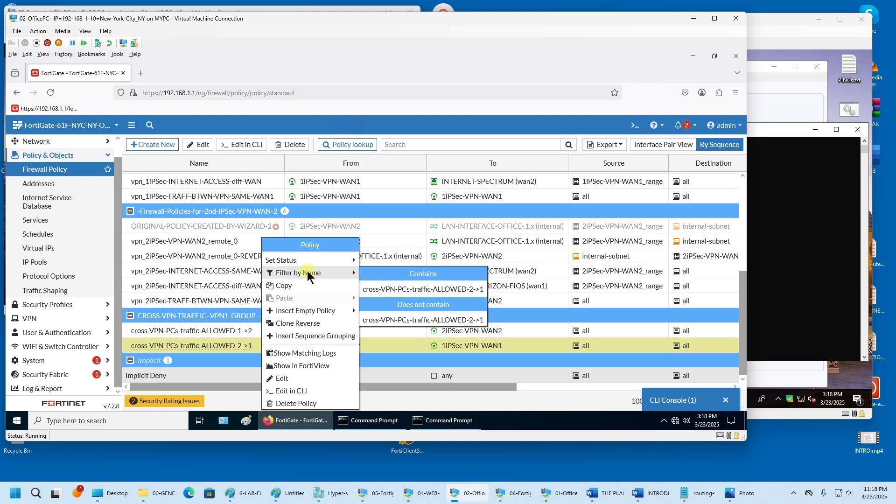
{"action": "left_click", "coordinate": [376, 273]}
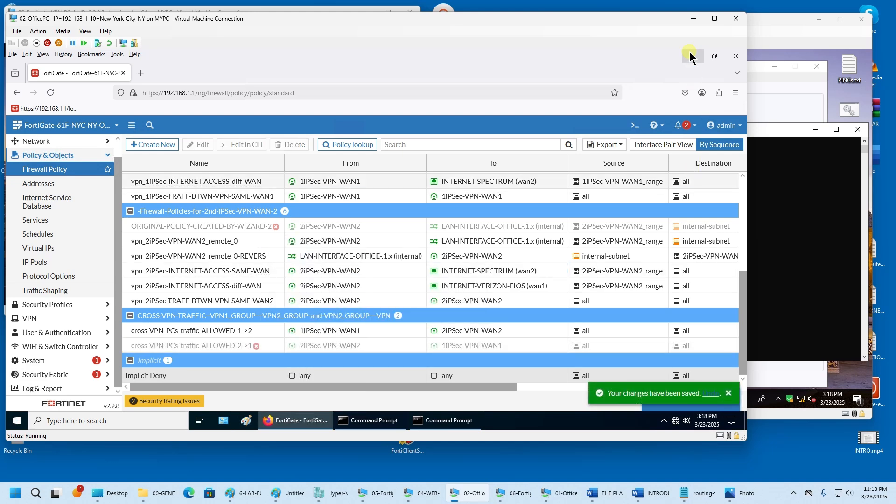
- Watch the San Diego ping output time out with the 2->1 policy disabled
{"action": "left_click", "coordinate": [693, 18]}
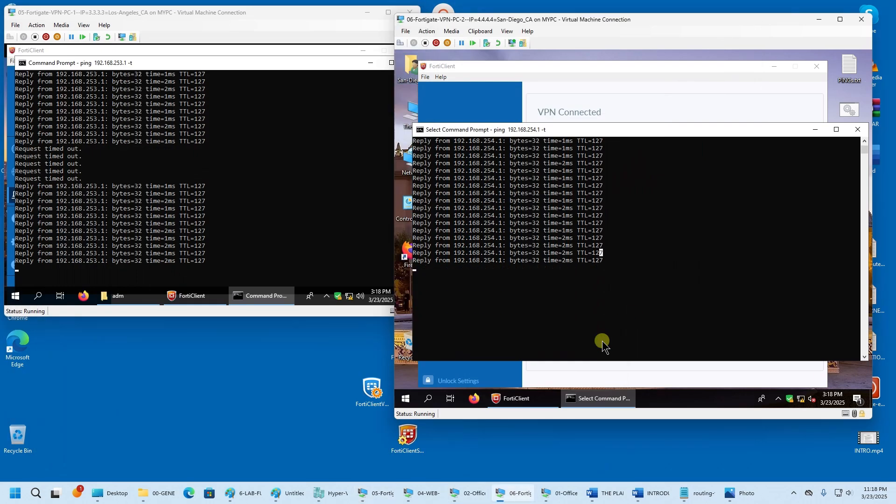
{"action": "left_click", "coordinate": [594, 253]}
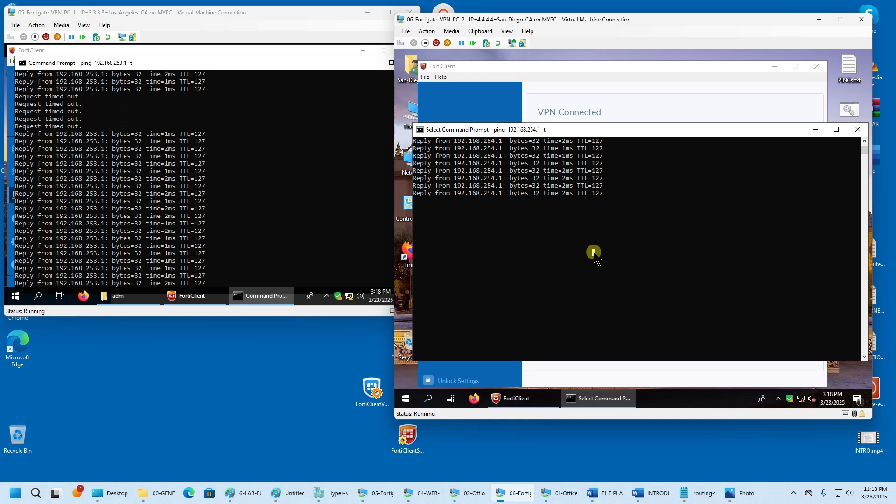
{"action": "key", "text": "Escape"}
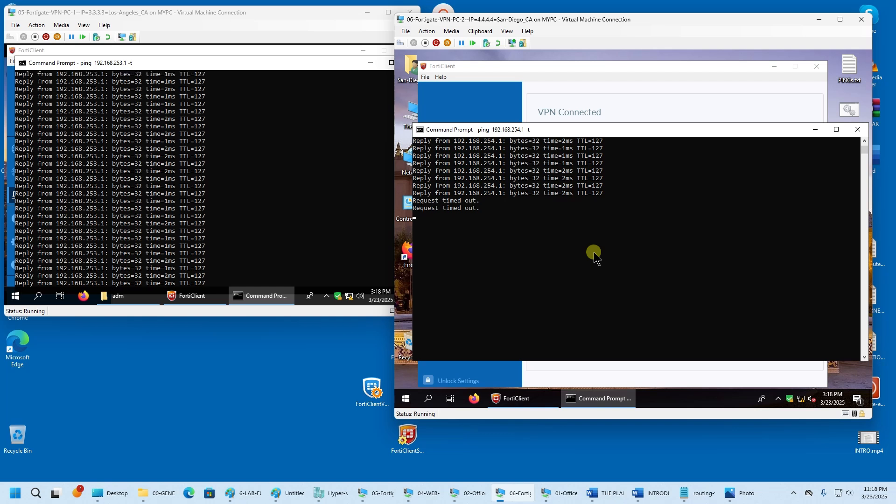
- Re-enable the ALLOWED-2->1 policy and close the San Diego ping window once replies return
{"action": "left_click", "coordinate": [471, 494]}
{"action": "right_click", "coordinate": [271, 342]}
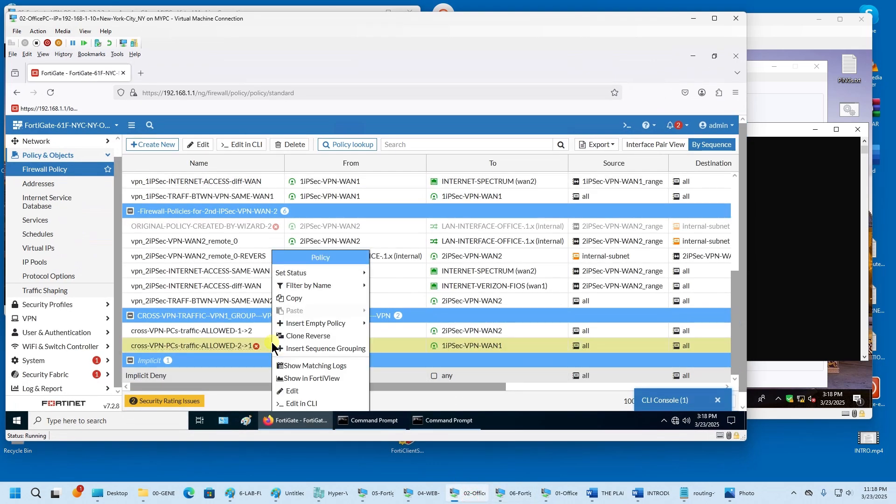
{"action": "mouse_move", "coordinate": [321, 277]}
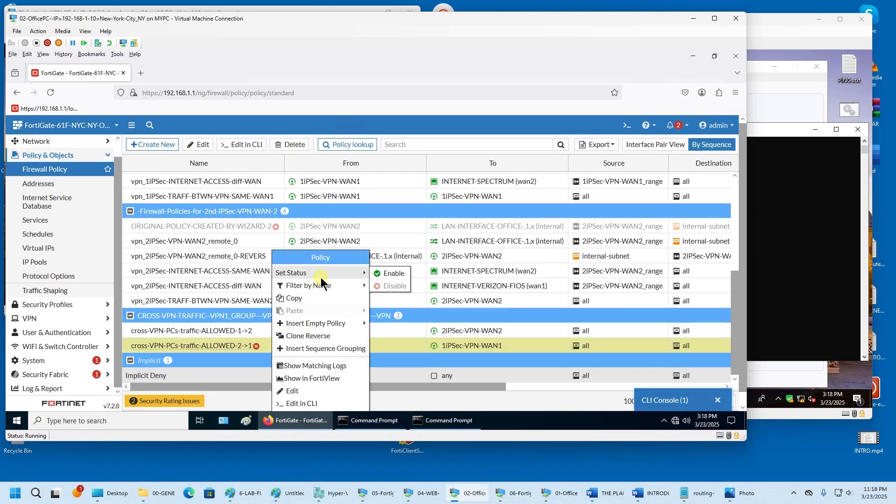
{"action": "left_click", "coordinate": [379, 273]}
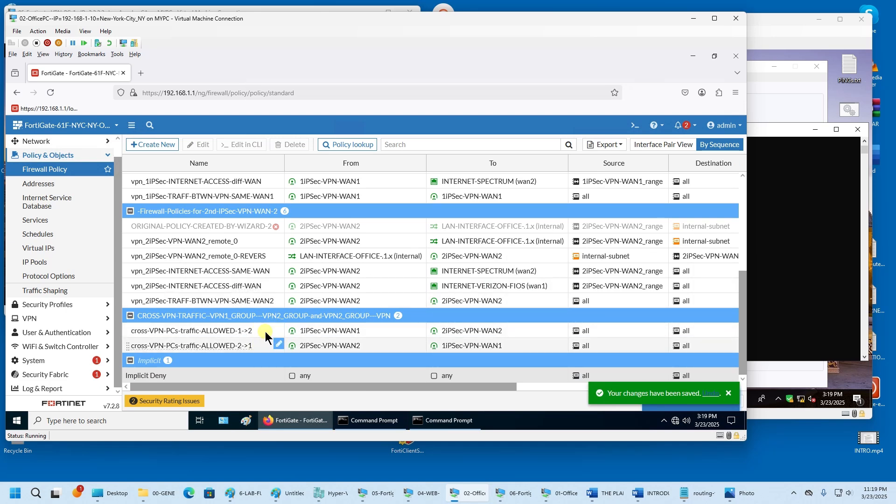
{"action": "left_click", "coordinate": [693, 18]}
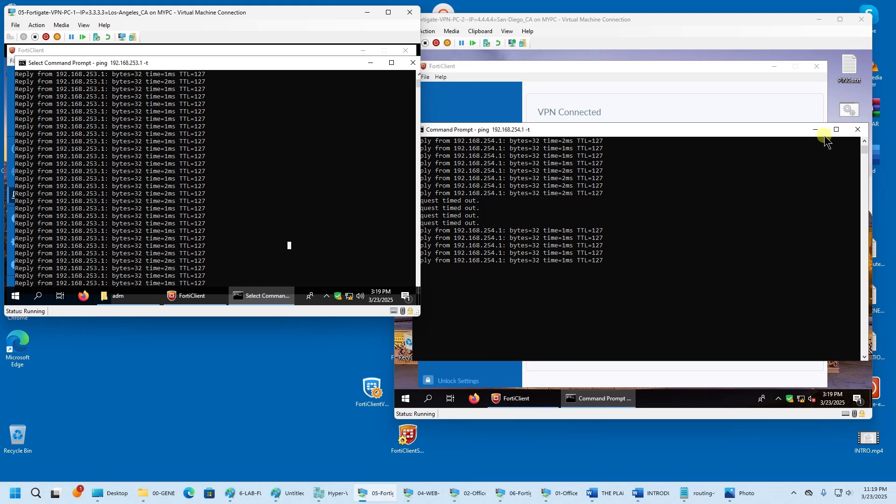
{"action": "left_click", "coordinate": [858, 129]}
- Reconnect the San Diego FortiClient using the other WAN1 profile, to-WAN1 Spare-SD
{"action": "left_click", "coordinate": [369, 64]}
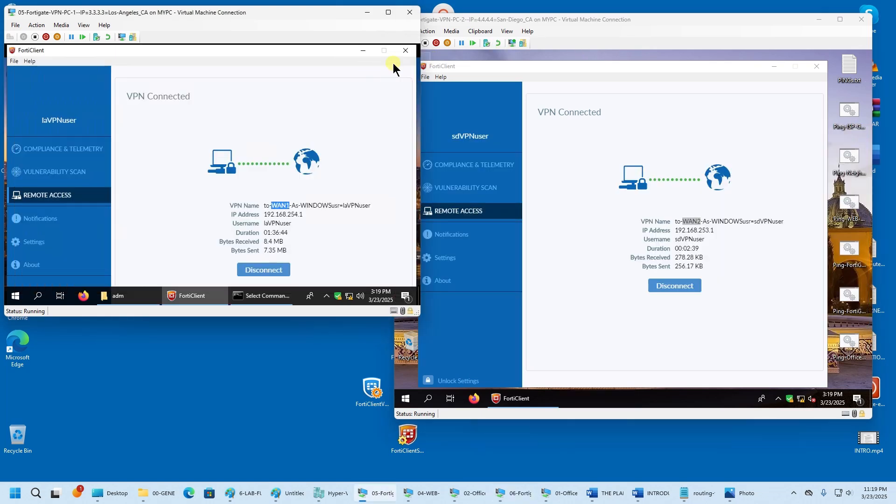
{"action": "left_click", "coordinate": [677, 286]}
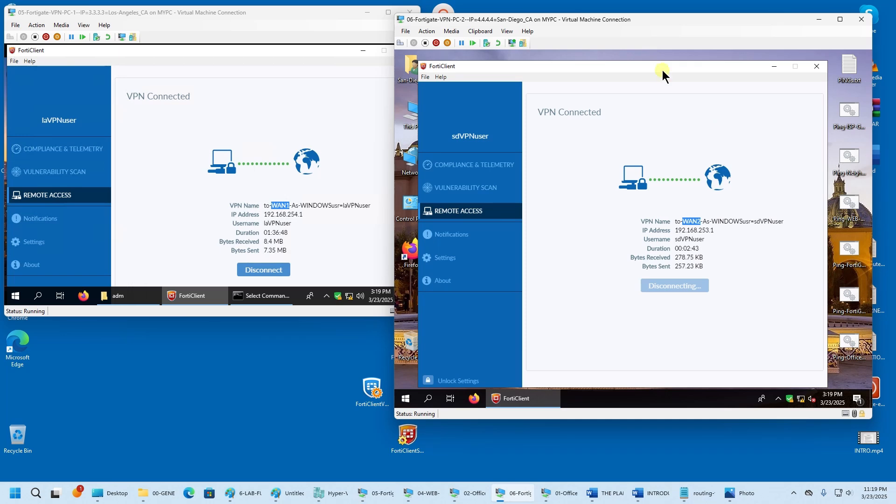
{"action": "left_click_drag", "start_coordinate": [662, 70], "coordinate": [667, 52]}
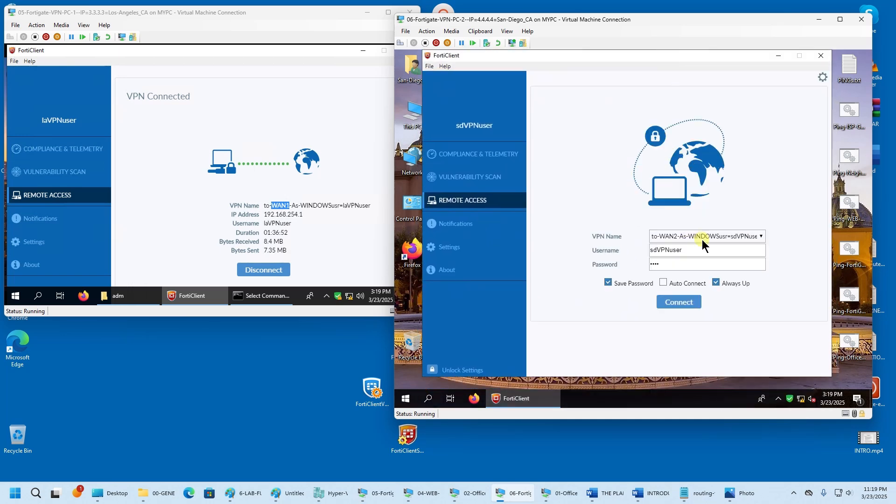
{"action": "left_click", "coordinate": [703, 240]}
{"action": "left_click", "coordinate": [704, 256]}
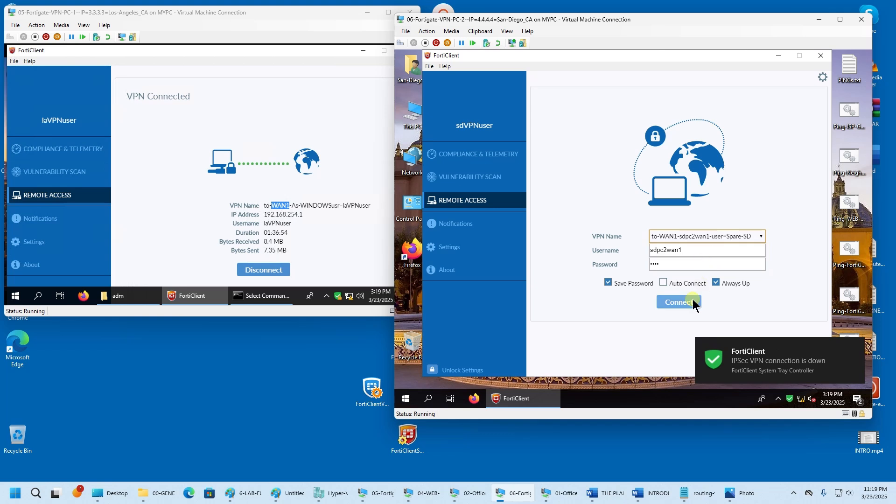
{"action": "left_click", "coordinate": [693, 303]}
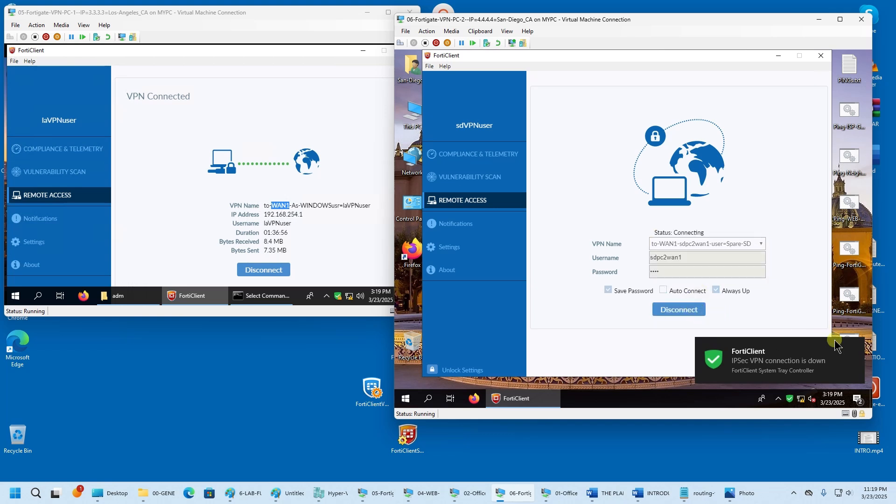
- Close the leftover Command Prompt window and dismiss the VPN Connected notification
{"action": "right_click", "coordinate": [259, 299]}
{"action": "left_click", "coordinate": [256, 280]}
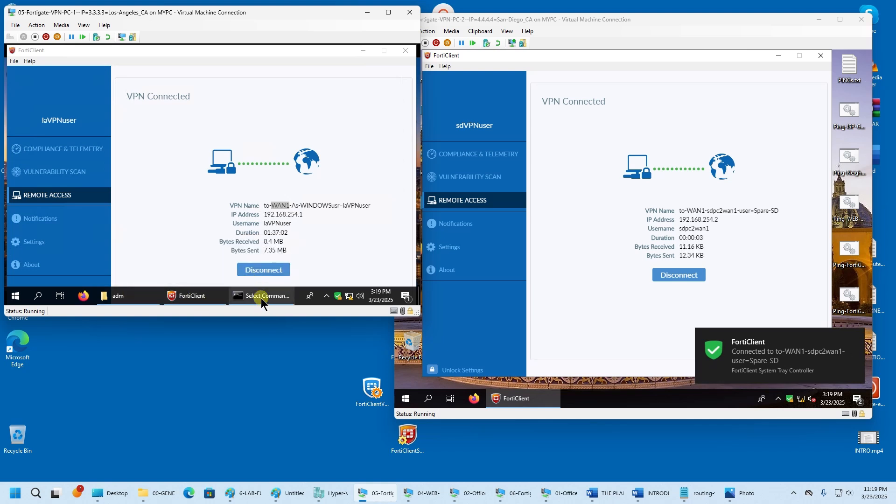
{"action": "left_click", "coordinate": [855, 343]}
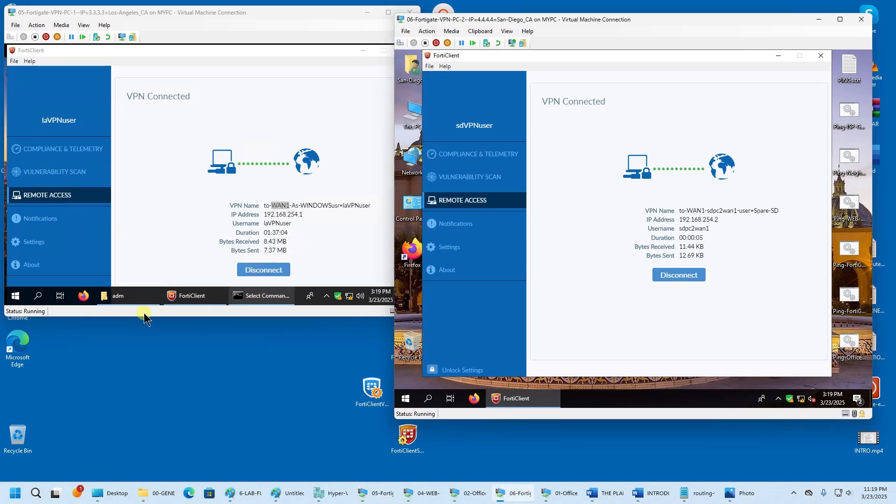
{"action": "left_click", "coordinate": [12, 299]}
- On the Los Angeles PC, open a Command Prompt and start ping 192.168.254.2 -t
{"action": "right_click", "coordinate": [13, 299]}
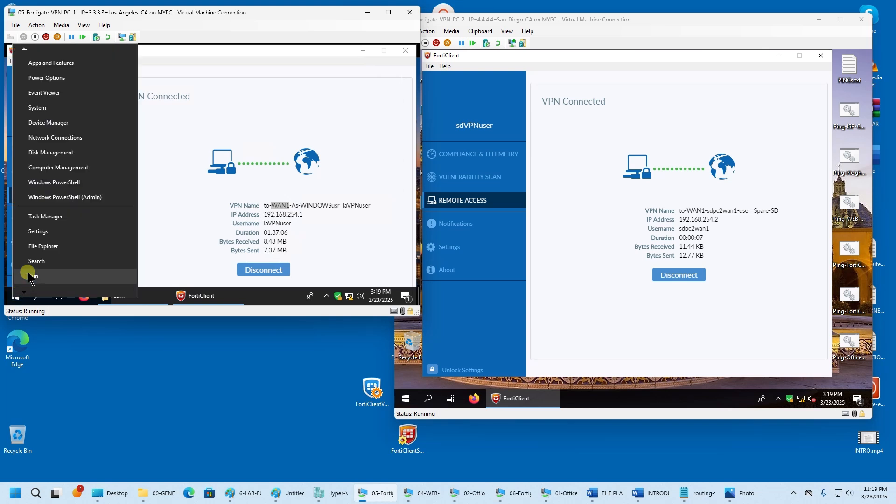
{"action": "left_click", "coordinate": [42, 276]}
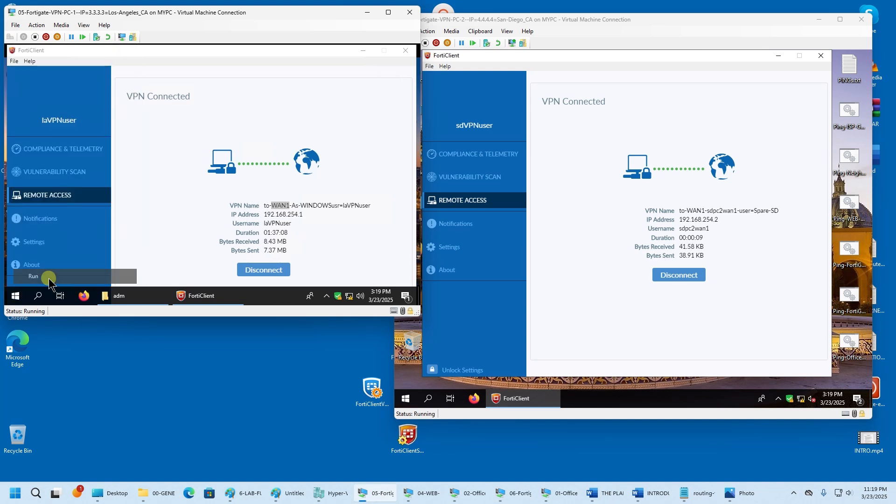
{"action": "left_click", "coordinate": [71, 265]}
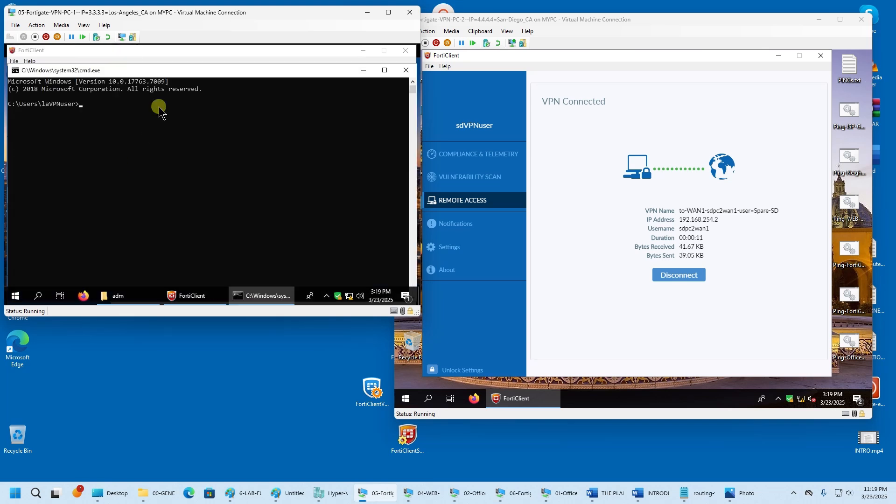
{"action": "left_click_drag", "start_coordinate": [174, 70], "coordinate": [191, 227]}
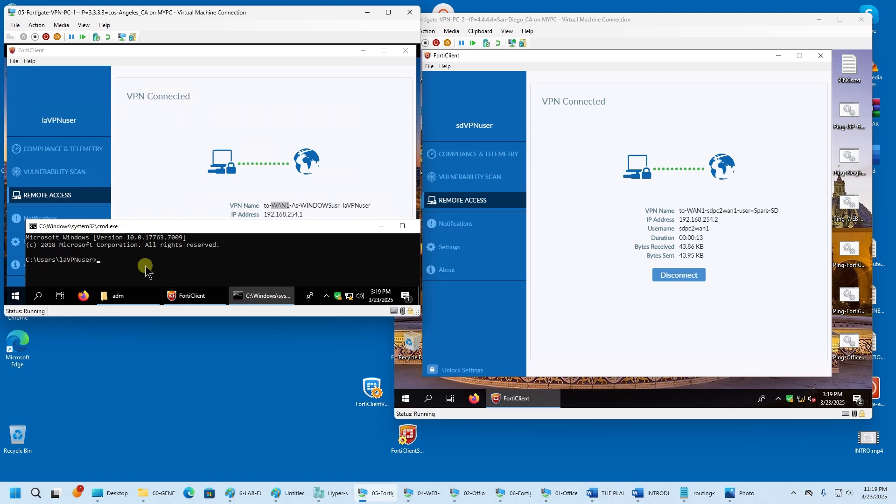
{"action": "type", "text": "ping"}
{"action": "left_click", "coordinate": [687, 219]}
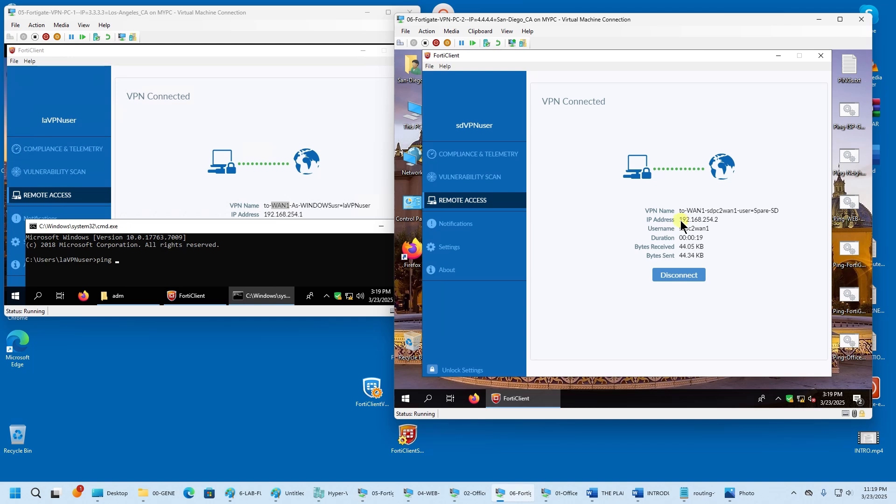
{"action": "left_click_drag", "start_coordinate": [680, 220], "coordinate": [719, 220]}
{"action": "left_click", "coordinate": [214, 267]}
{"action": "type", "text": "g "}
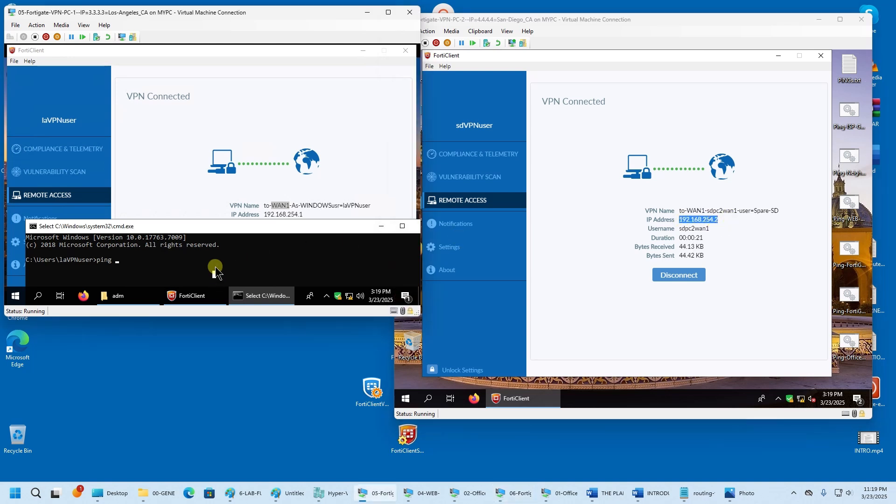
{"action": "type", "text": "192.168.254.2 -t"}
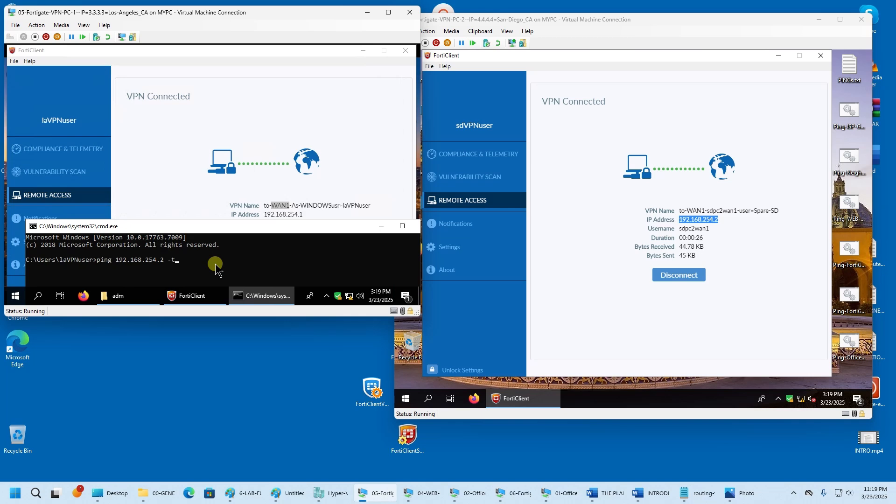
{"action": "key", "text": "Return"}
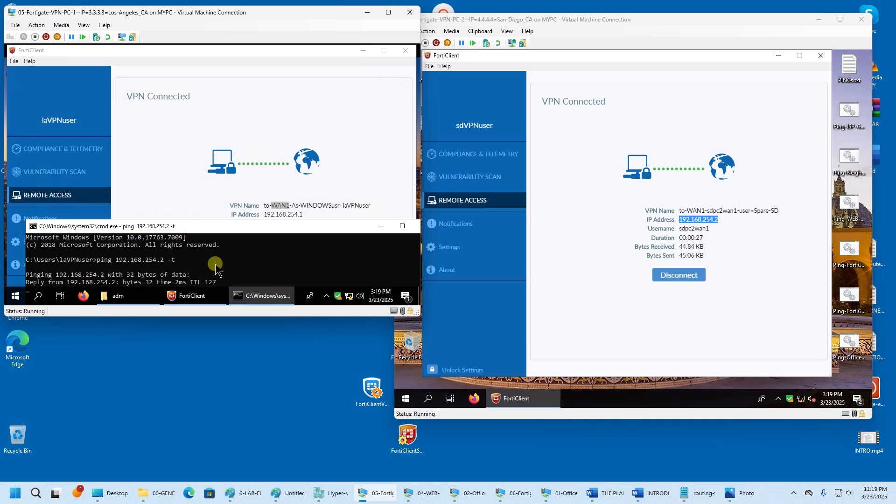
- On the San Diego PC, open a Command Prompt and start ping 192.168.254.1 -t
{"action": "left_click", "coordinate": [428, 403]}
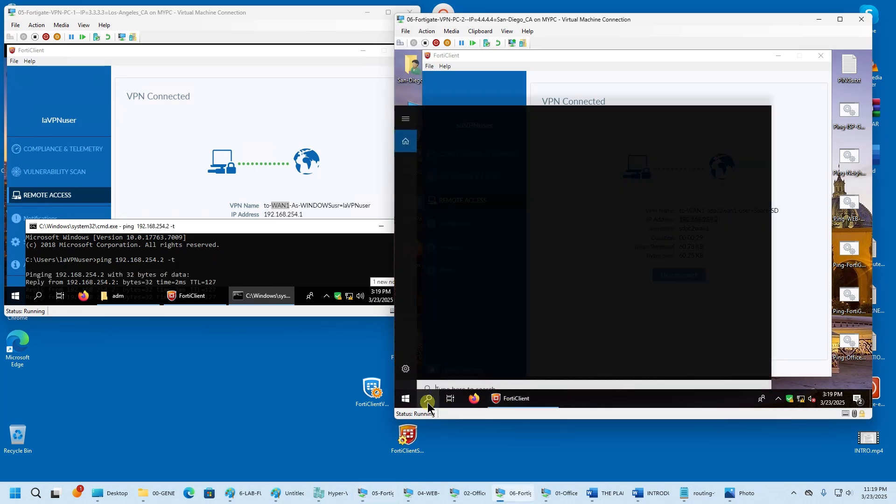
{"action": "type", "text": "cmd"}
{"action": "key", "text": "Return"}
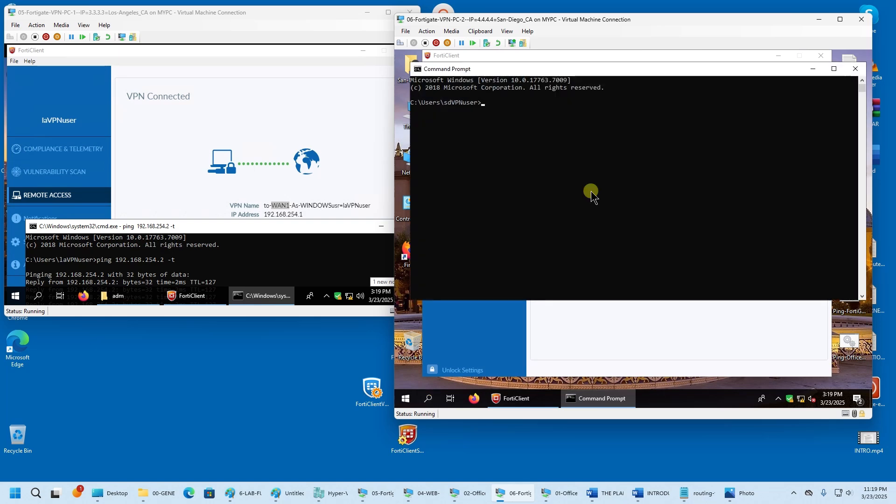
{"action": "left_click_drag", "start_coordinate": [590, 76], "coordinate": [581, 242]}
{"action": "left_click", "coordinate": [312, 212]}
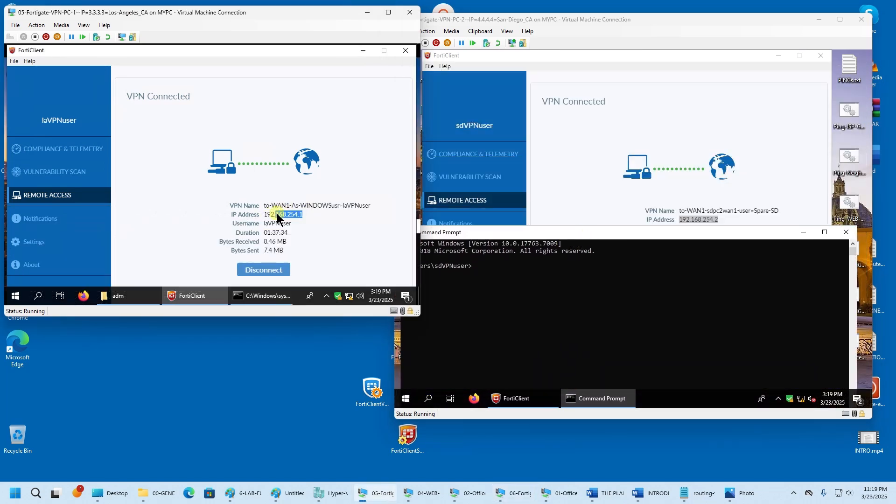
{"action": "left_click_drag", "start_coordinate": [277, 215], "coordinate": [264, 214]}
{"action": "left_click", "coordinate": [535, 282]}
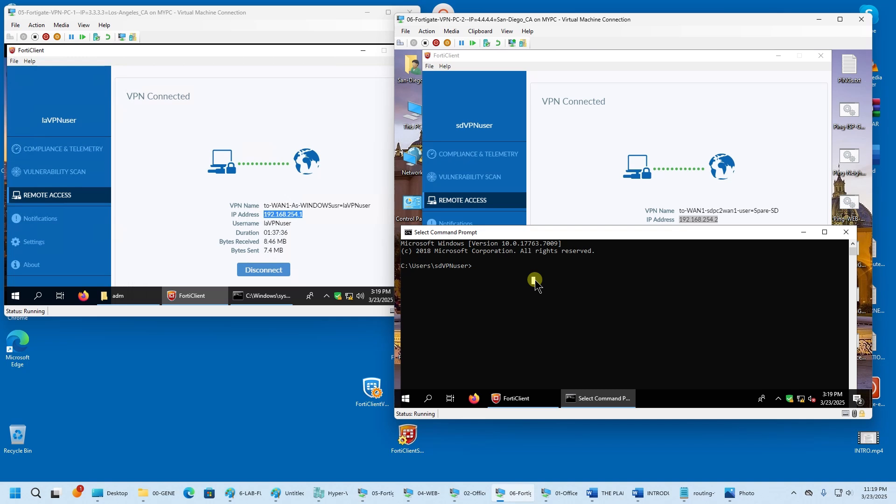
{"action": "type", "text": "ping 192.168.254."}
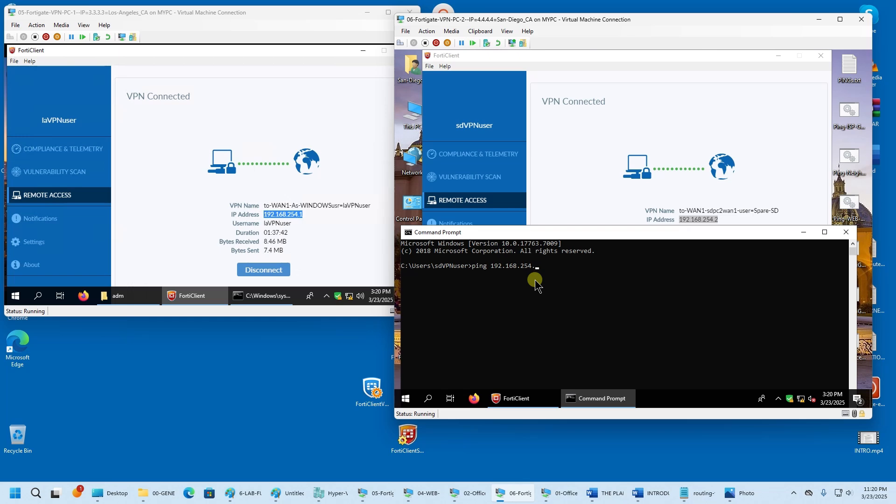
{"action": "type", "text": "1 -t"}
{"action": "key", "text": "Return"}
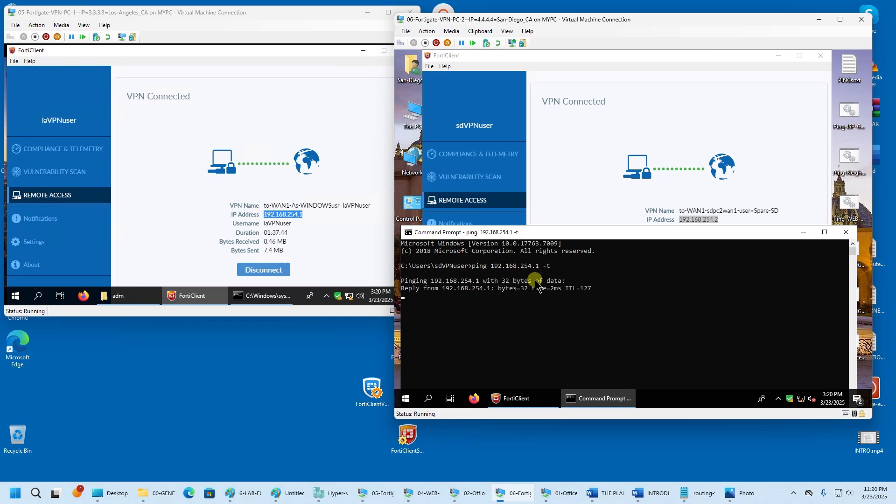
{"action": "left_click", "coordinate": [281, 297]}
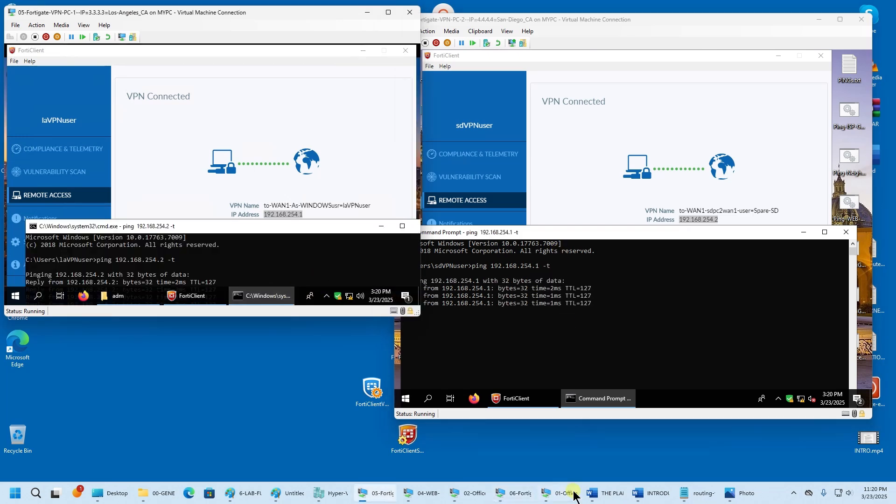
{"action": "left_click", "coordinate": [473, 494]}
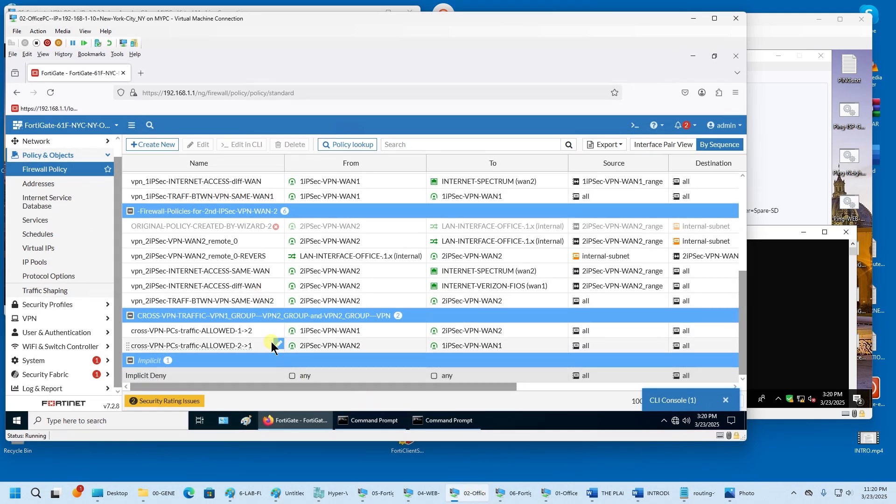
- Disable the vpn_1iPSec-TRAFF-BTWN-VPN-SAME-WAN1 firewall policy
{"action": "mouse_move", "coordinate": [245, 307]}
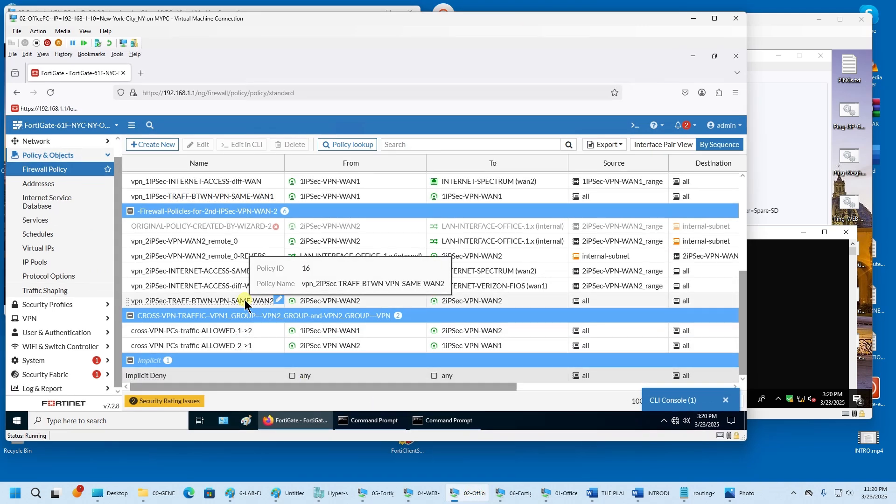
{"action": "left_click", "coordinate": [245, 200]}
{"action": "scroll", "coordinate": [246, 202], "scroll_direction": "up", "scroll_amount": 3}
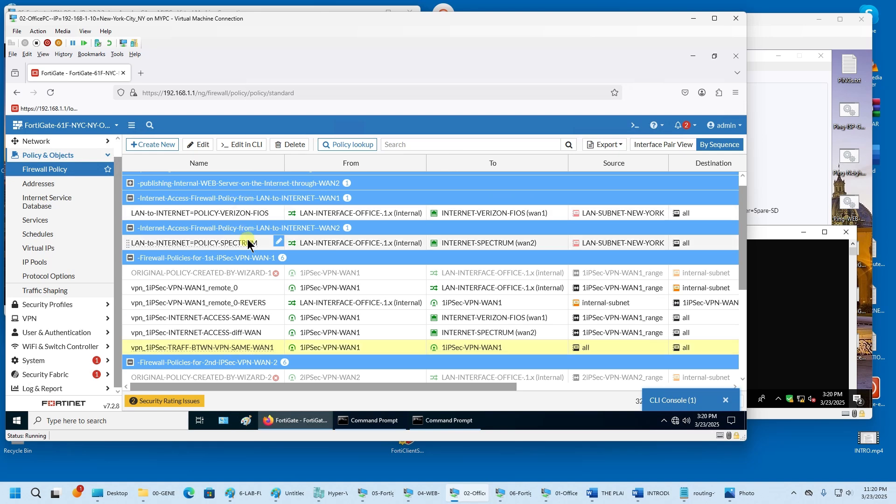
{"action": "scroll", "coordinate": [279, 336], "scroll_direction": "down", "scroll_amount": 4}
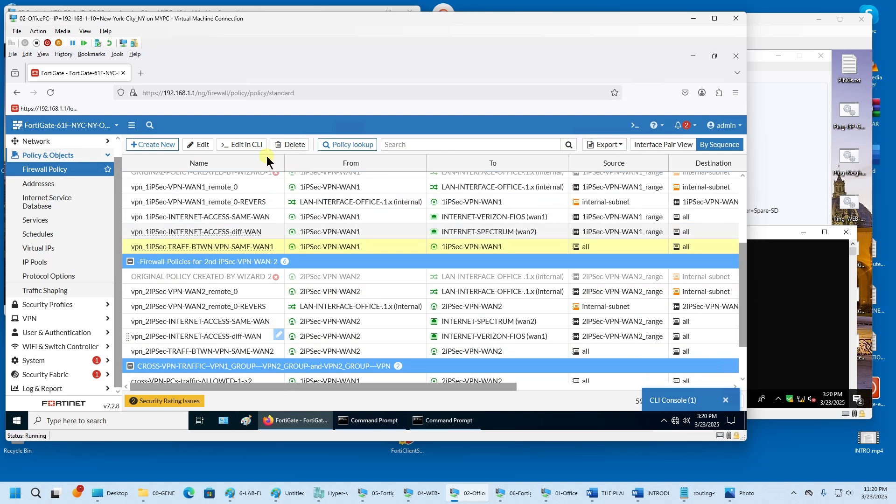
{"action": "double_click", "coordinate": [270, 19]}
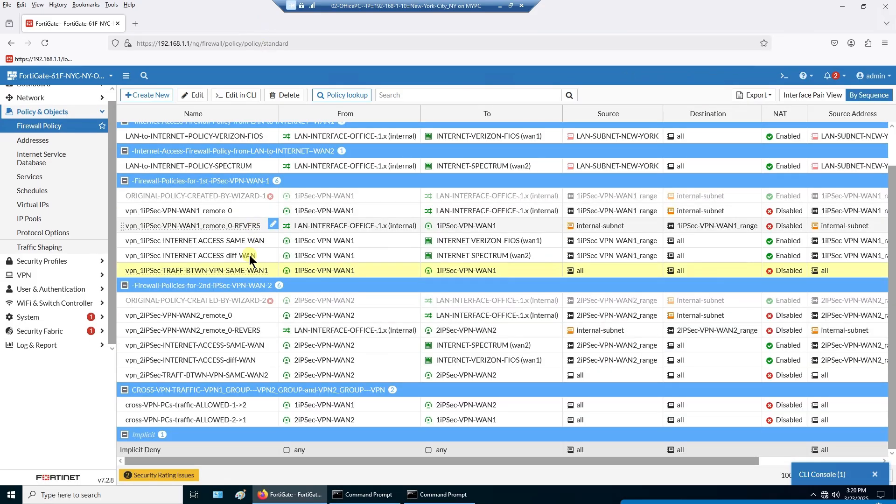
{"action": "mouse_move", "coordinate": [339, 278]}
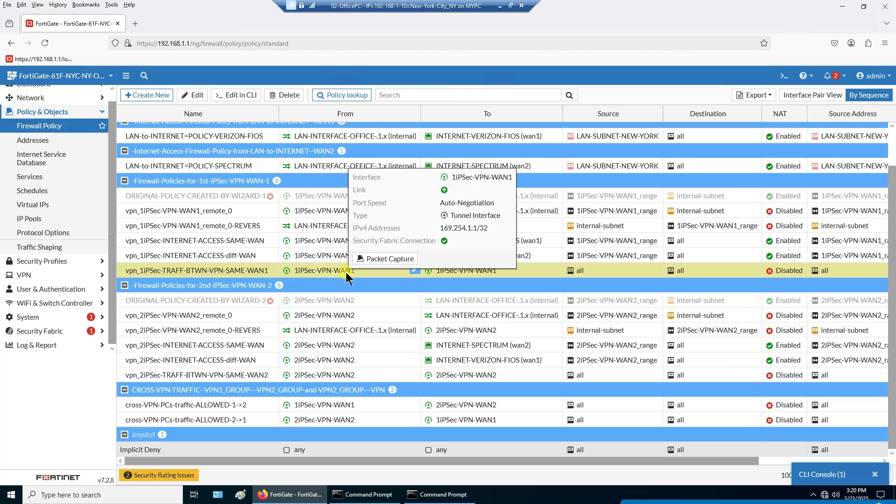
{"action": "right_click", "coordinate": [346, 277]}
{"action": "mouse_move", "coordinate": [372, 300]}
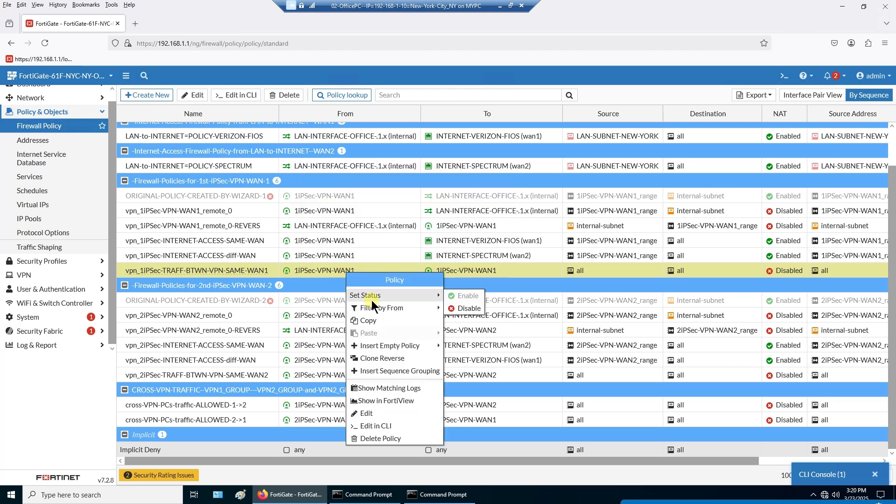
{"action": "left_click", "coordinate": [454, 309]}
- Enlarge and pause both ping windows to confirm requests now time out both ways
{"action": "left_click", "coordinate": [500, 6]}
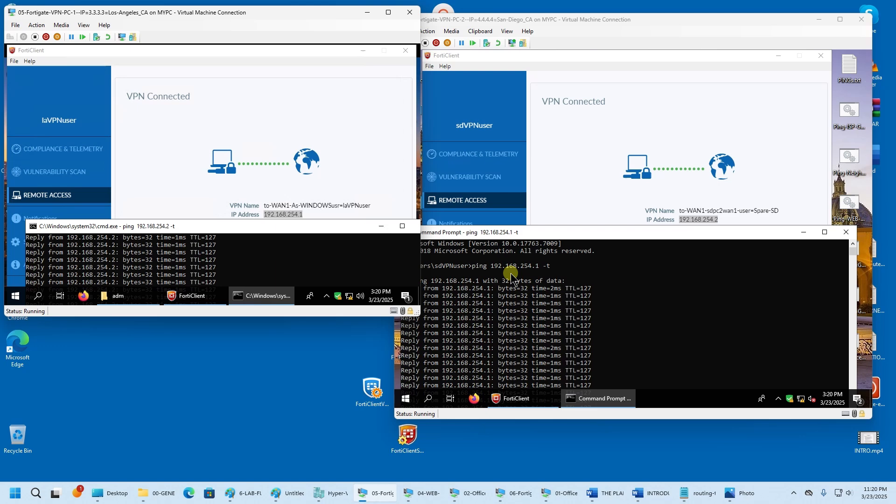
{"action": "double_click", "coordinate": [355, 227]}
{"action": "double_click", "coordinate": [570, 232]}
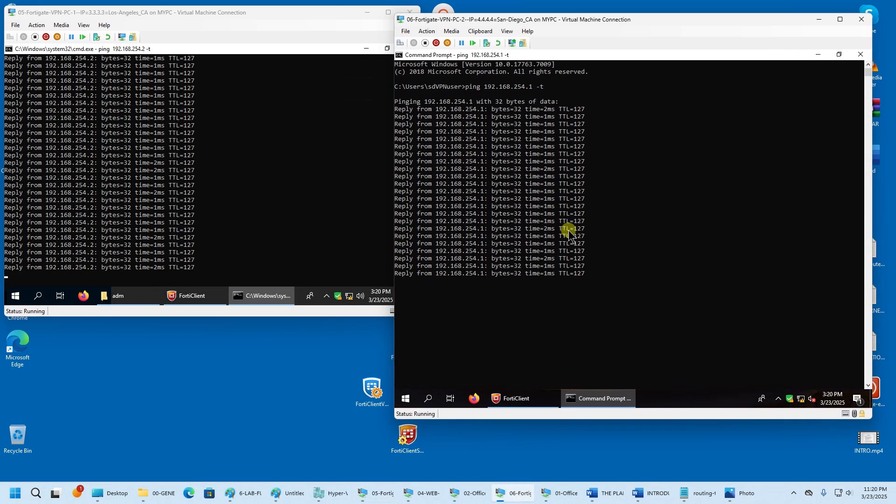
{"action": "left_click", "coordinate": [260, 223]}
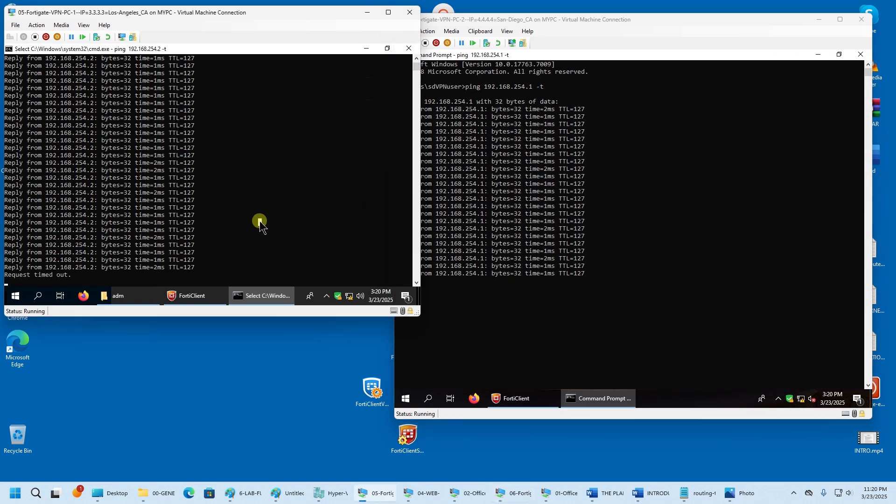
{"action": "scroll", "coordinate": [260, 222], "scroll_direction": "down", "scroll_amount": 6}
{"action": "left_click", "coordinate": [605, 304]}
{"action": "scroll", "coordinate": [606, 304], "scroll_direction": "down", "scroll_amount": 1}
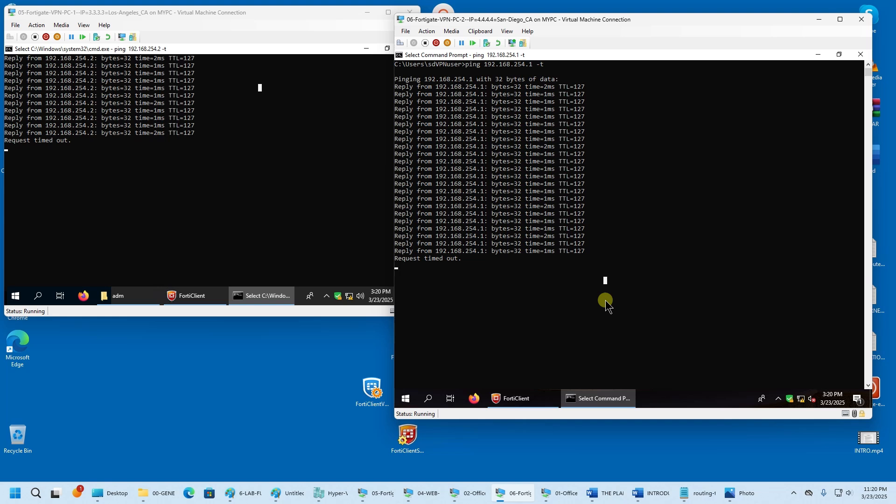
- Resume both paused ping windows, then return to the FortiGate firewall policy page
{"action": "key", "text": "Return"}
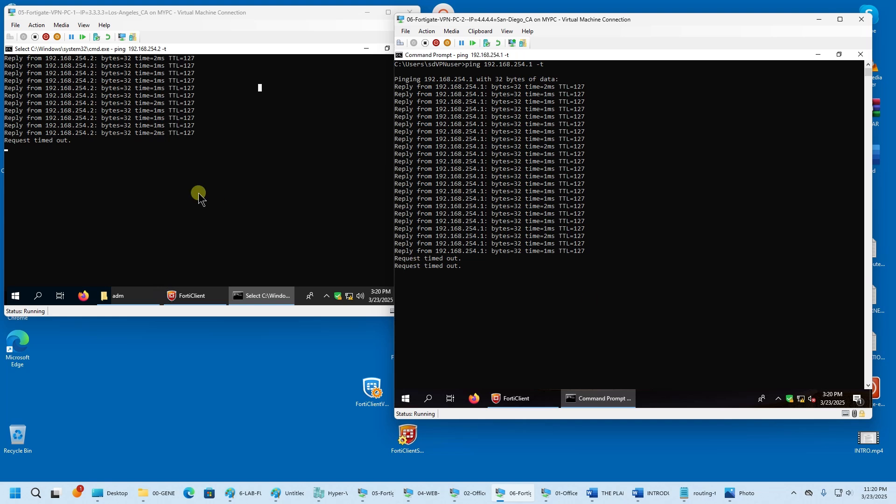
{"action": "left_click", "coordinate": [198, 196]}
{"action": "key", "text": "Return"}
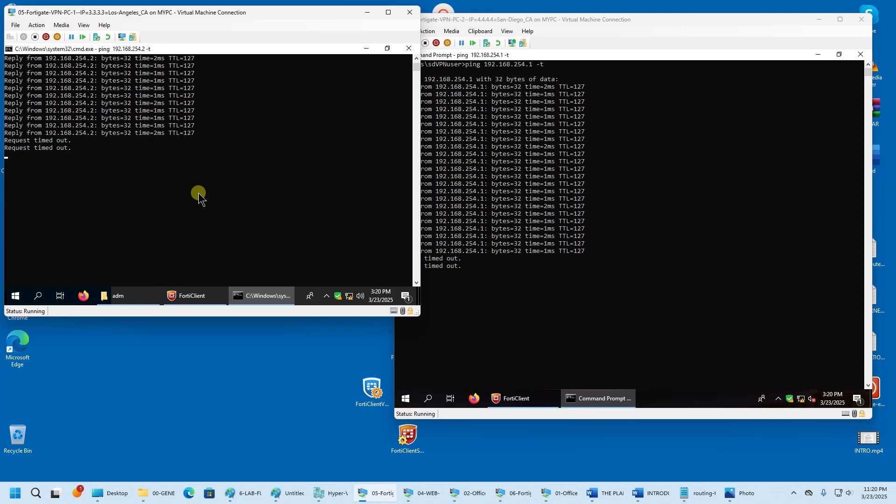
{"action": "left_click", "coordinate": [468, 494]}
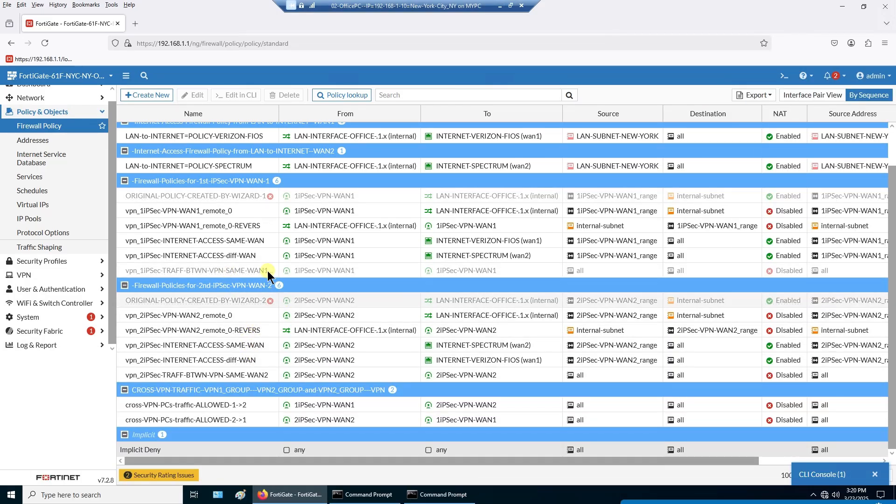
- Enable the vpn_1iPSec-TRAFF-BTWN-VPN-SAME-WAN1 policy through Set Status
{"action": "right_click", "coordinate": [240, 270]}
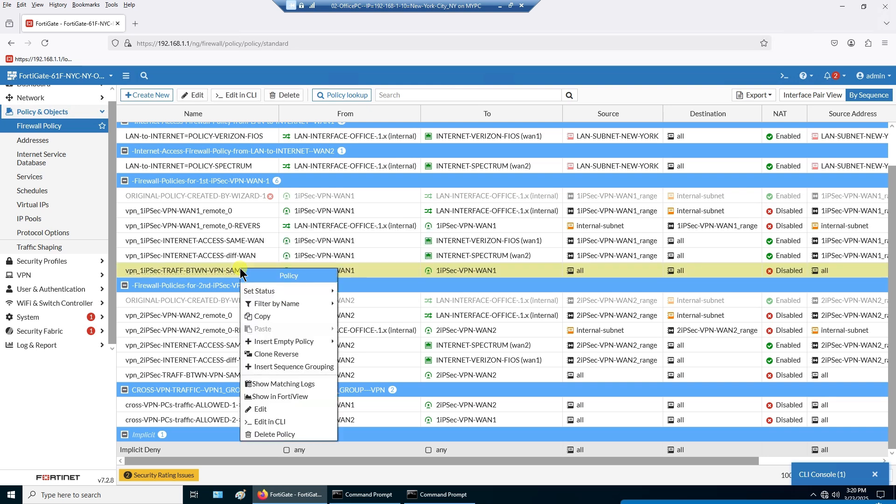
{"action": "mouse_move", "coordinate": [282, 291]}
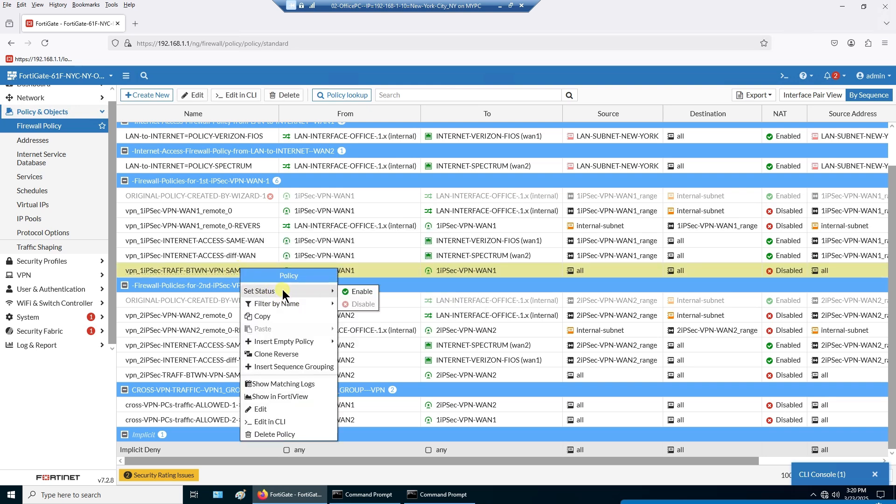
{"action": "left_click", "coordinate": [345, 291]}
- Check both VM ping windows and mark the resumed reply lines
{"action": "left_click", "coordinate": [500, 6]}
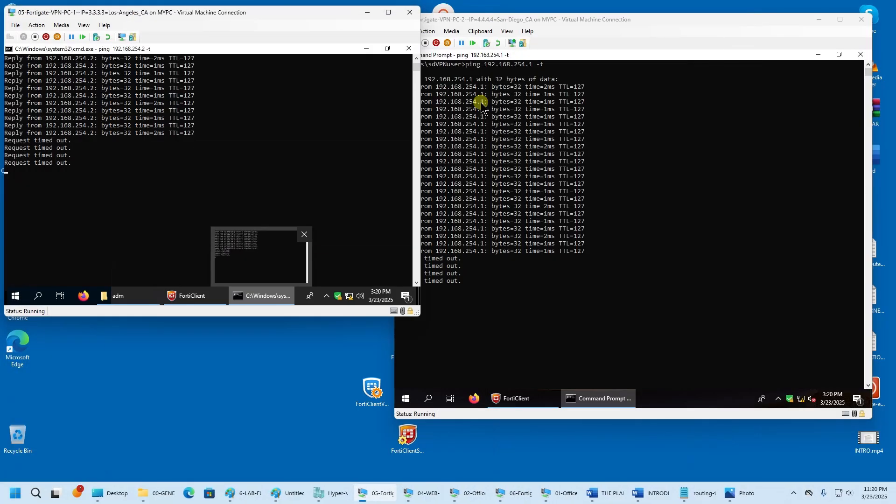
{"action": "left_click", "coordinate": [579, 19]}
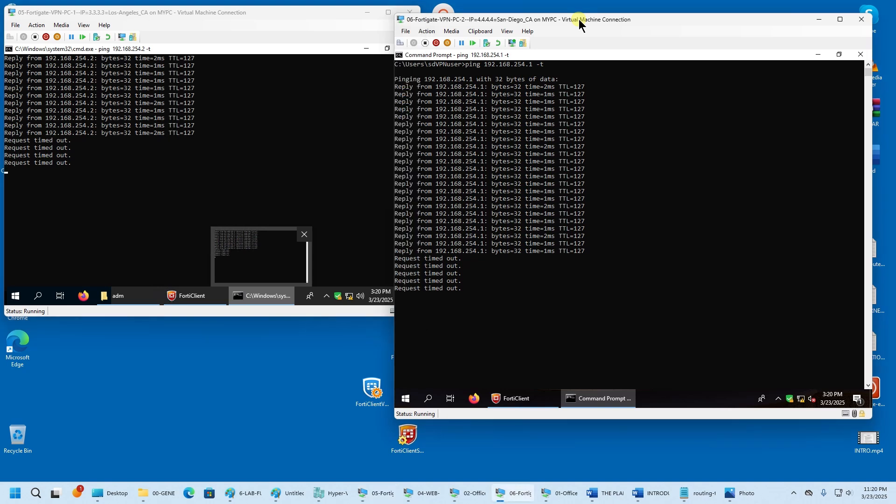
{"action": "left_click", "coordinate": [316, 133]}
{"action": "left_click", "coordinate": [563, 21]}
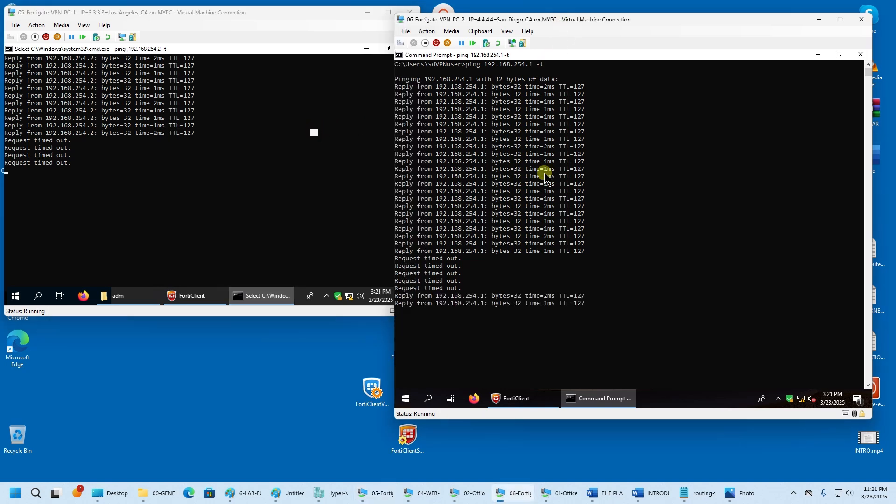
{"action": "left_click_drag", "start_coordinate": [572, 306], "coordinate": [489, 296]}
{"action": "left_click", "coordinate": [187, 230]}
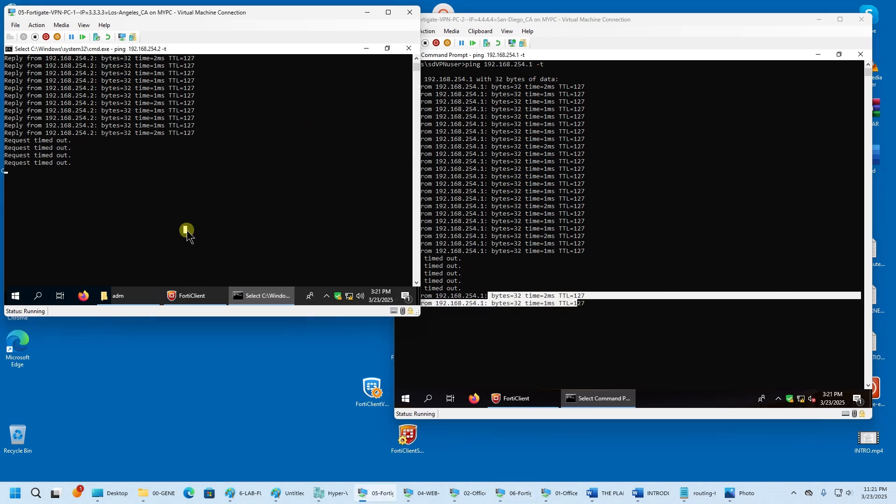
{"action": "right_click", "coordinate": [187, 231]}
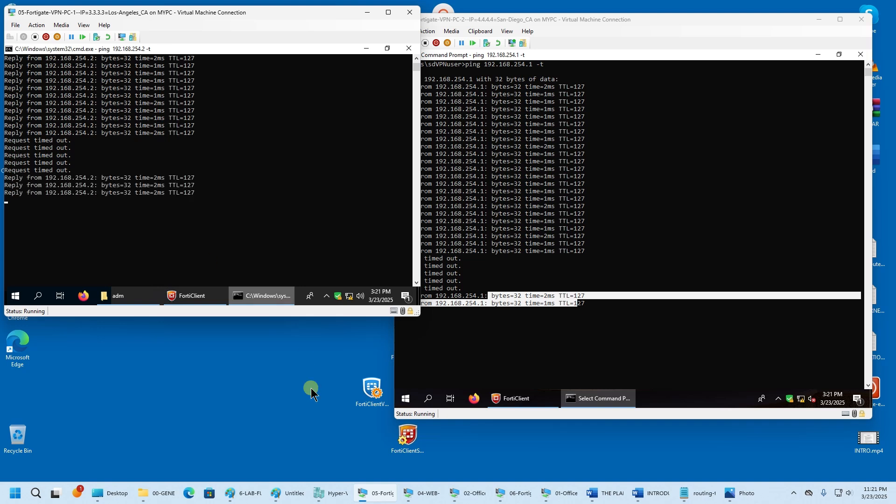
- Select the WAN2 same-VPN traffic policy in FortiGate, then return to the San Diego VM
{"action": "left_click", "coordinate": [474, 499]}
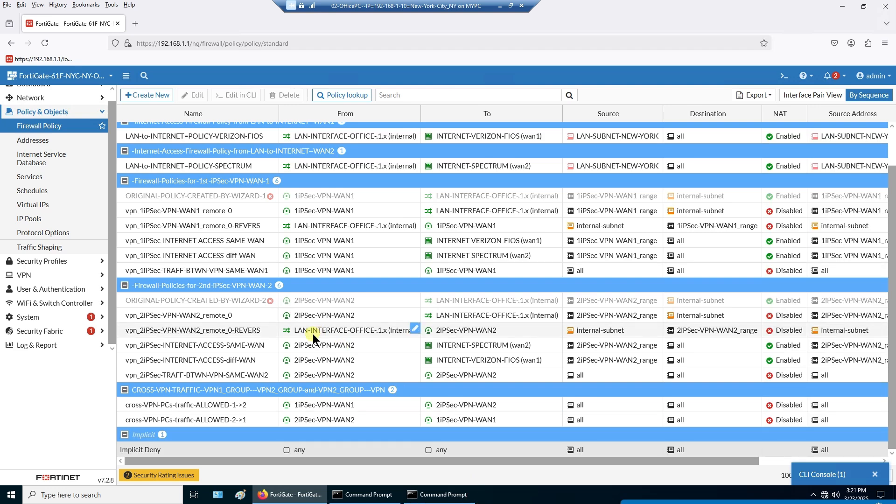
{"action": "left_click", "coordinate": [256, 375]}
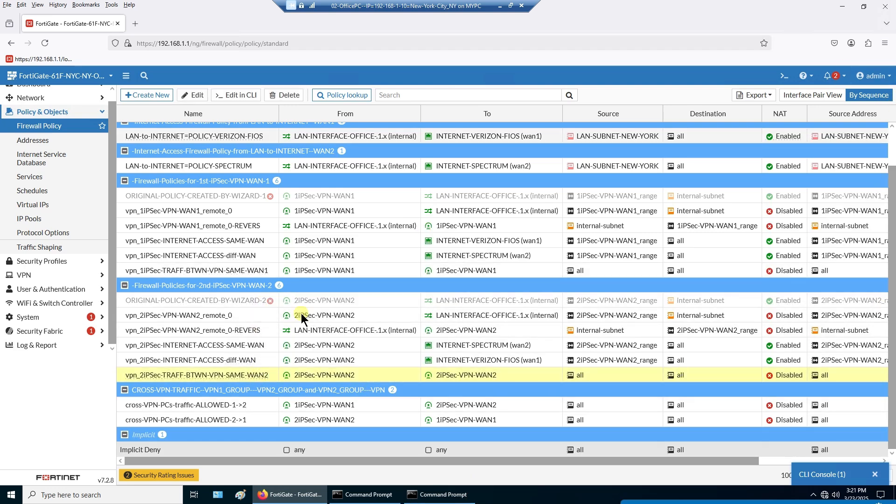
{"action": "left_click", "coordinate": [500, 6]}
{"action": "left_click", "coordinate": [564, 335]}
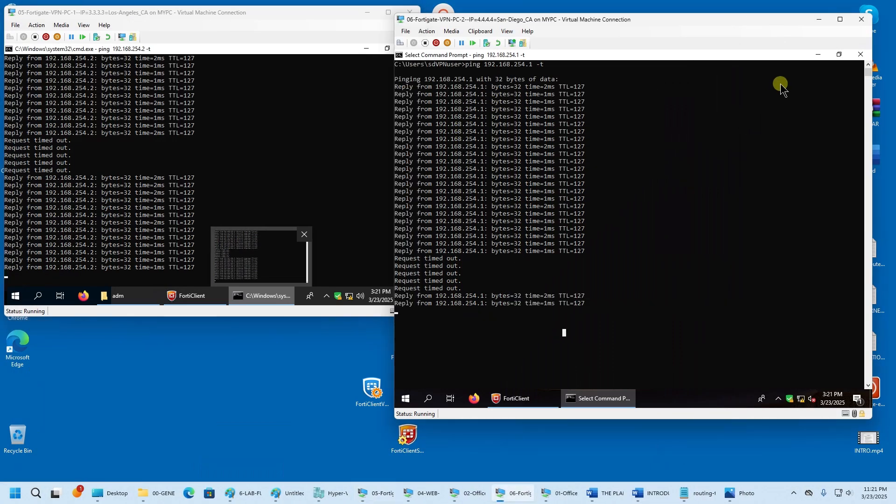
- Close both ping consoles and reconnect San Diego over to-WAN2-sdpc2wan2-user-MAIN-SD
{"action": "right_click", "coordinate": [592, 399]}
{"action": "left_click", "coordinate": [548, 407]}
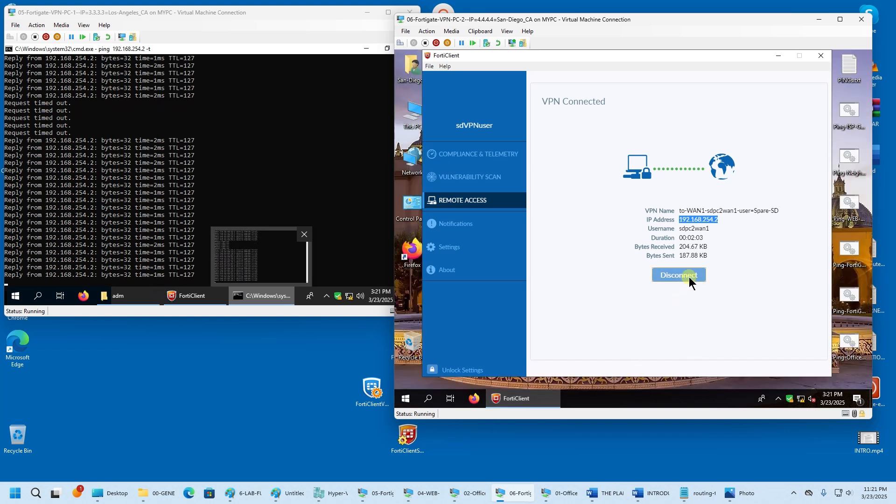
{"action": "left_click", "coordinate": [689, 276]}
{"action": "left_click", "coordinate": [326, 170]}
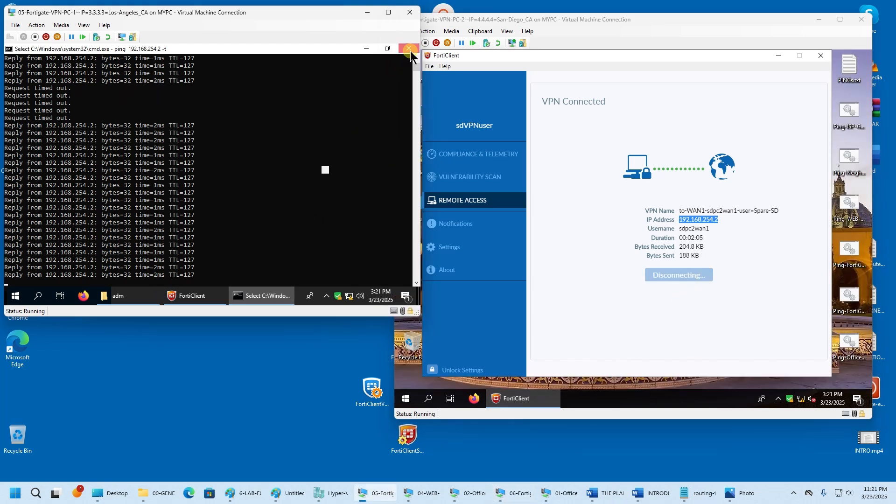
{"action": "left_click", "coordinate": [208, 295]}
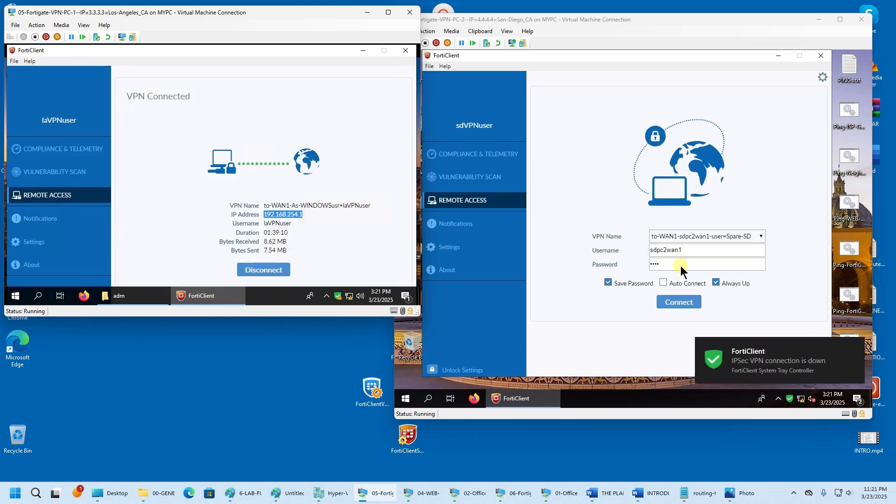
{"action": "left_click", "coordinate": [742, 236]}
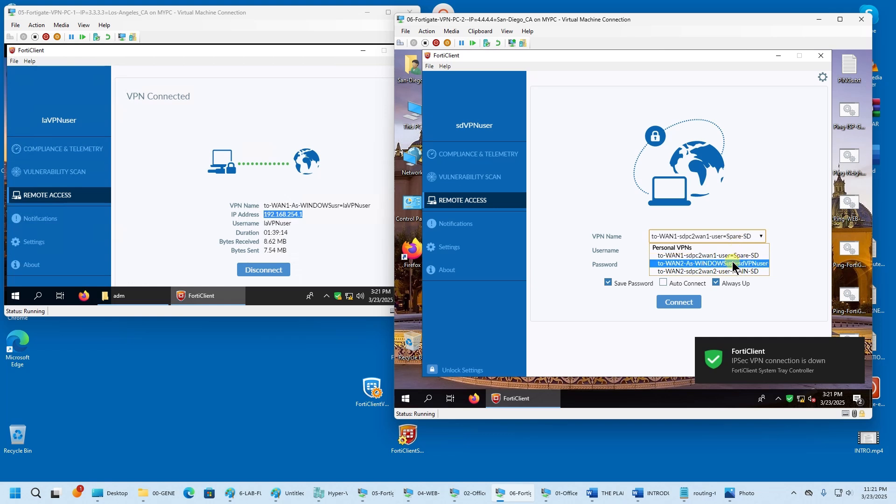
{"action": "left_click", "coordinate": [736, 272]}
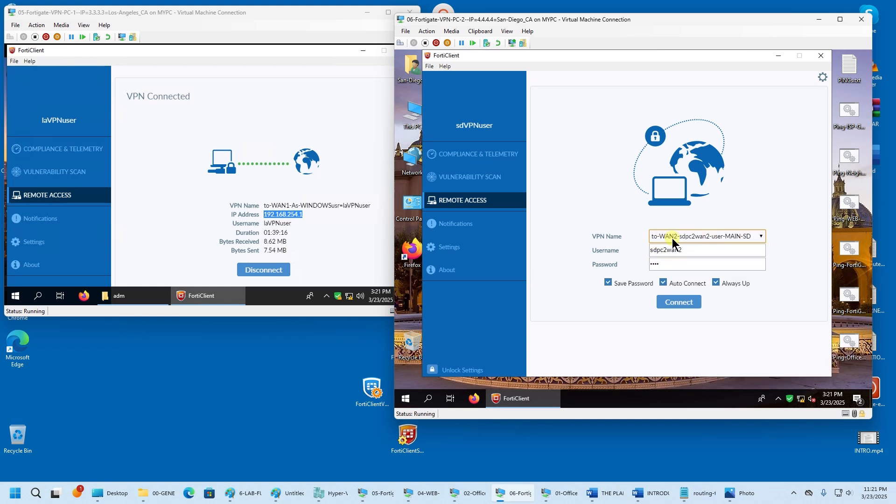
{"action": "left_click", "coordinate": [679, 303]}
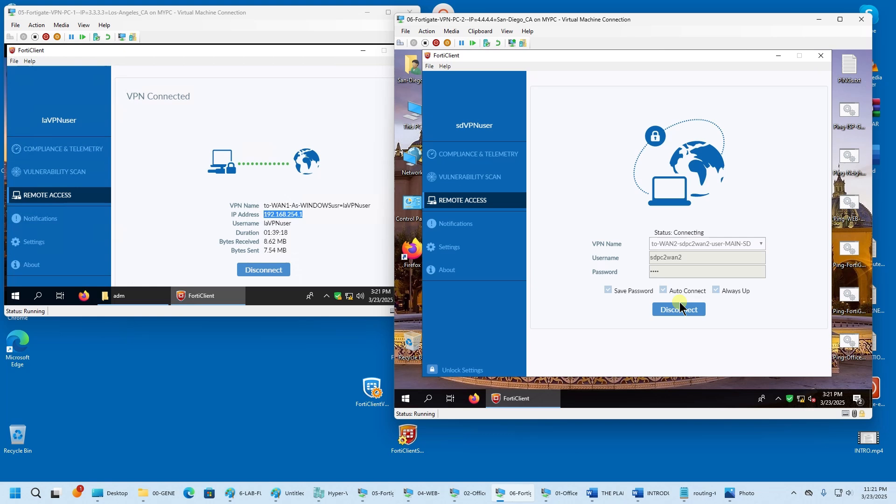
- Disconnect Los Angeles and connect it via the to-WAN2-lapc1wan2-user=Spare-LA VPN
{"action": "left_click", "coordinate": [357, 232]}
{"action": "left_click", "coordinate": [285, 273]}
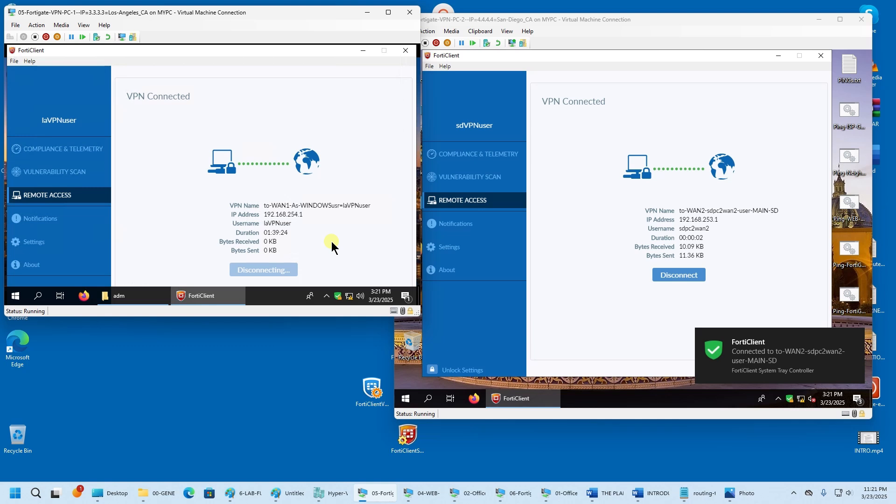
{"action": "left_click", "coordinate": [303, 232]}
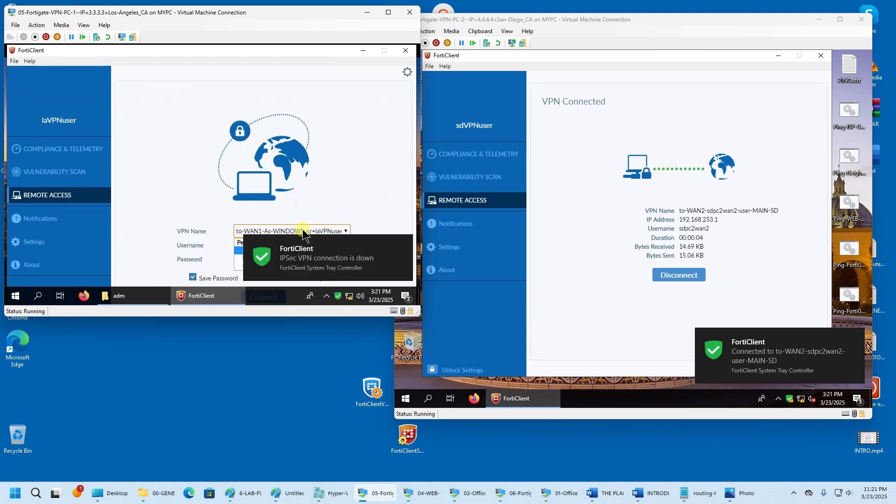
{"action": "left_click", "coordinate": [389, 12]}
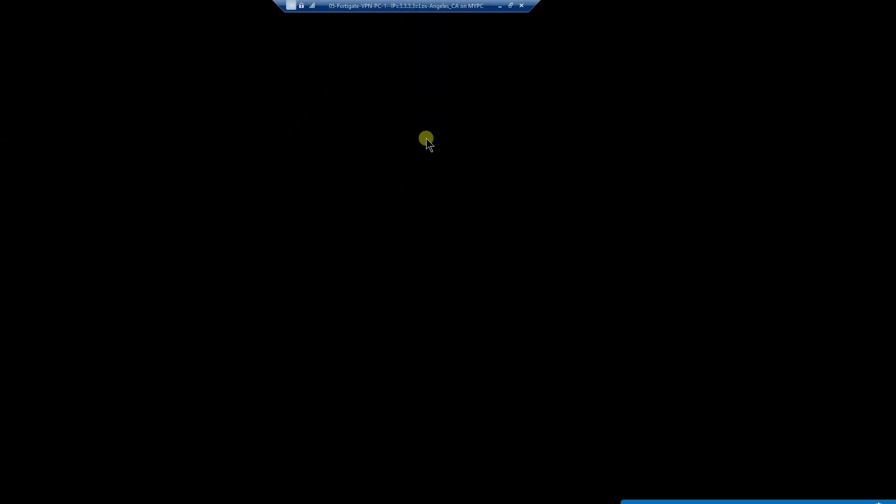
{"action": "left_click", "coordinate": [323, 190]}
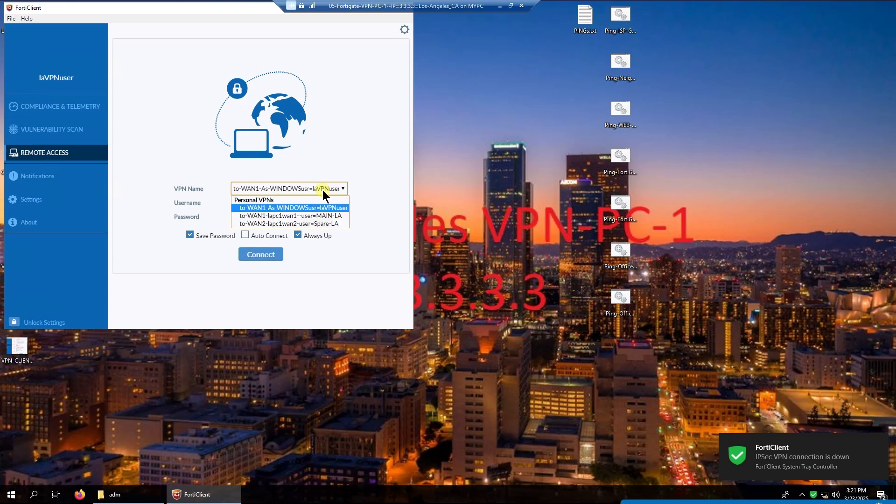
{"action": "left_click", "coordinate": [314, 224]}
{"action": "left_click", "coordinate": [264, 254]}
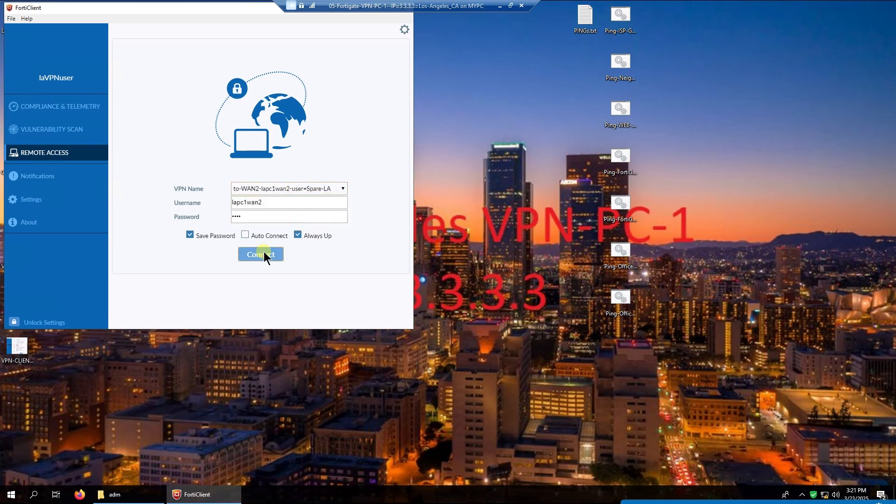
- Leave full screen, make the Los Angeles VM taller, and highlight its IP address
{"action": "left_click", "coordinate": [511, 5]}
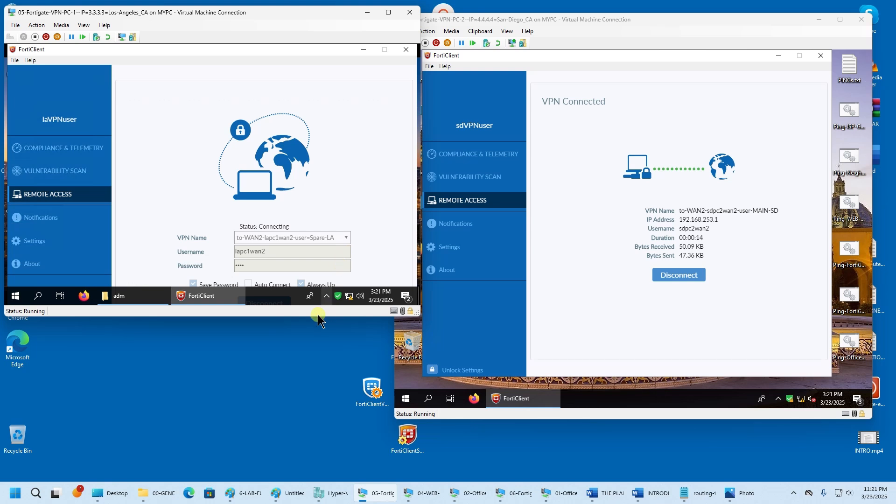
{"action": "left_click_drag", "start_coordinate": [318, 316], "coordinate": [318, 381]}
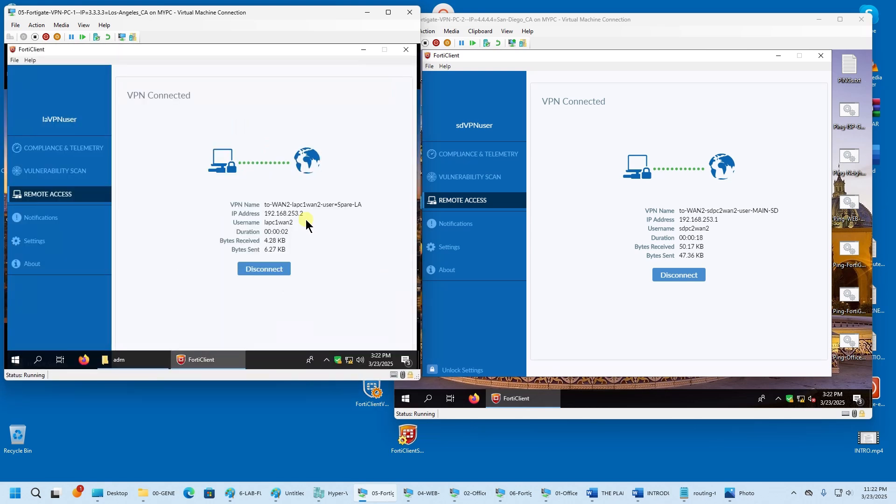
{"action": "left_click_drag", "start_coordinate": [297, 215], "coordinate": [287, 212]}
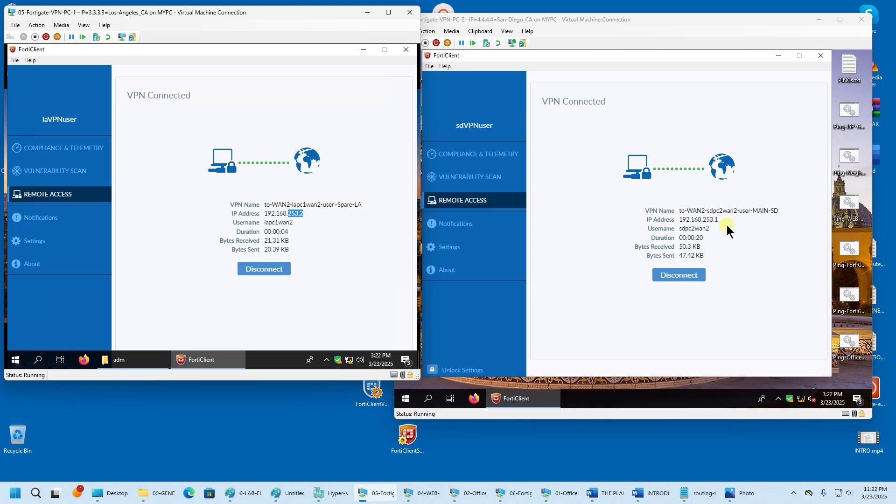
{"action": "left_click", "coordinate": [713, 223]}
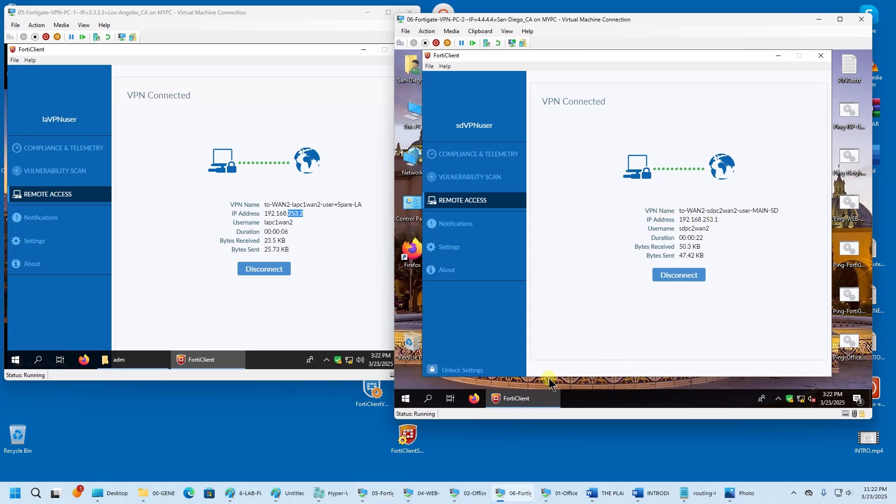
{"action": "right_click", "coordinate": [404, 399]}
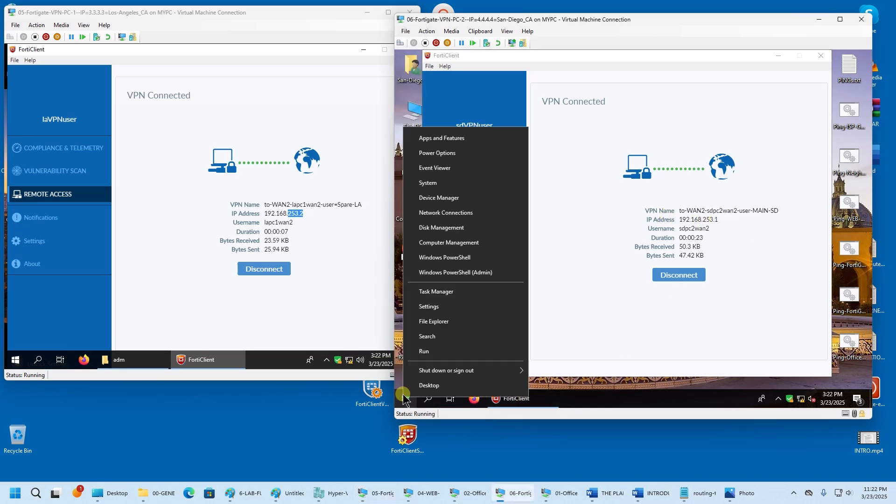
- Launch cmd through Run in the San Diego and Los Angeles VMs and position both windows
{"action": "left_click", "coordinate": [426, 351]}
{"action": "left_click", "coordinate": [476, 369]}
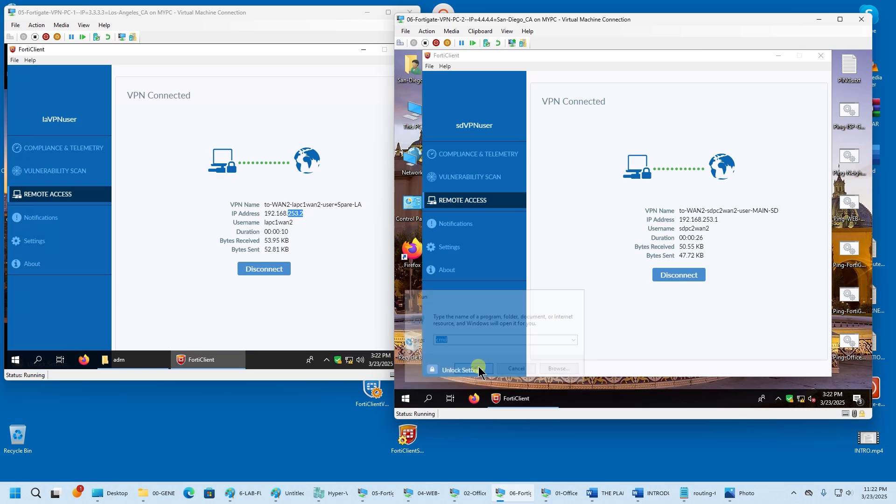
{"action": "left_click_drag", "start_coordinate": [563, 99], "coordinate": [554, 238]}
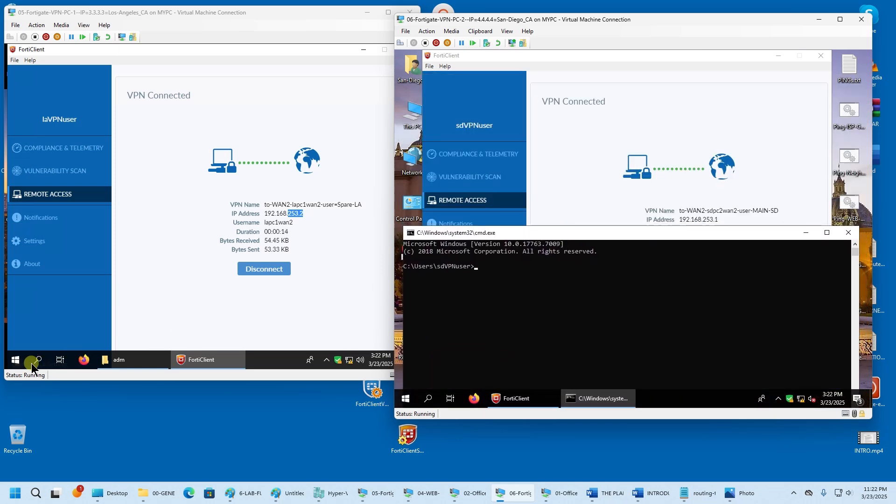
{"action": "right_click", "coordinate": [15, 359]}
{"action": "left_click", "coordinate": [59, 318]}
{"action": "left_click", "coordinate": [82, 331]}
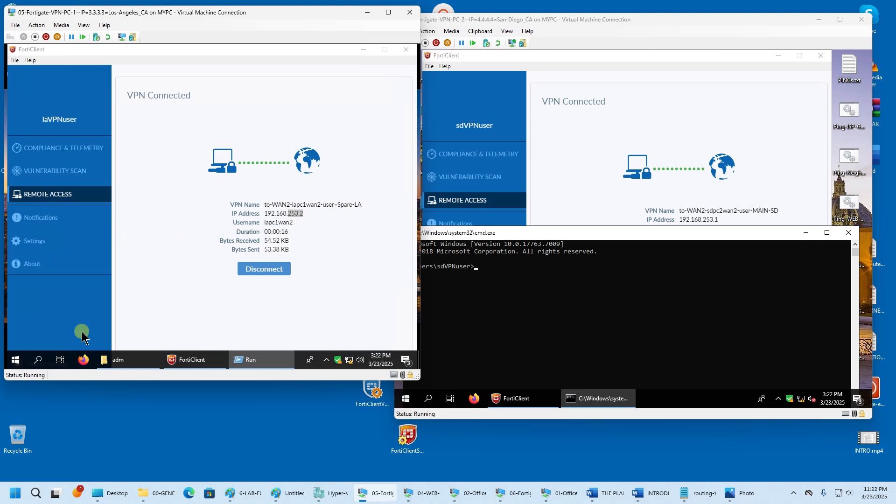
{"action": "left_click_drag", "start_coordinate": [216, 64], "coordinate": [218, 236]}
- In the Los Angeles command window, start ping 192.168.253.1 -t
{"action": "left_click", "coordinate": [201, 280]}
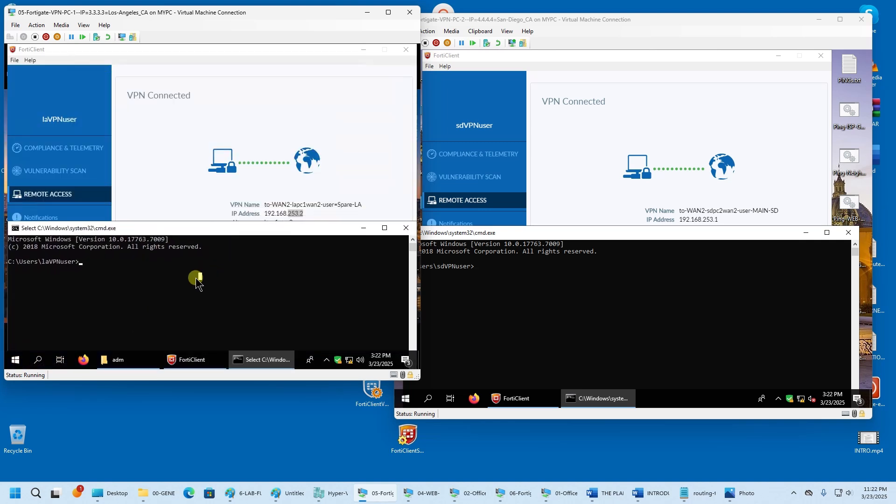
{"action": "type", "text": "ping"}
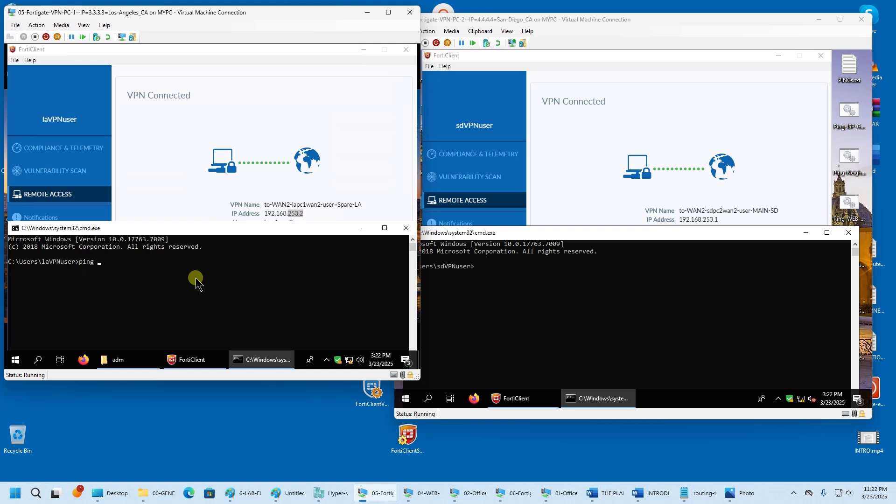
{"action": "type", "text": " 192.168.253.1 -t"}
{"action": "key", "text": "Return"}
- Run ping 192.168.253.2 -t on San Diego after fixing a typo, then maximize both windows
{"action": "left_click", "coordinate": [561, 284]}
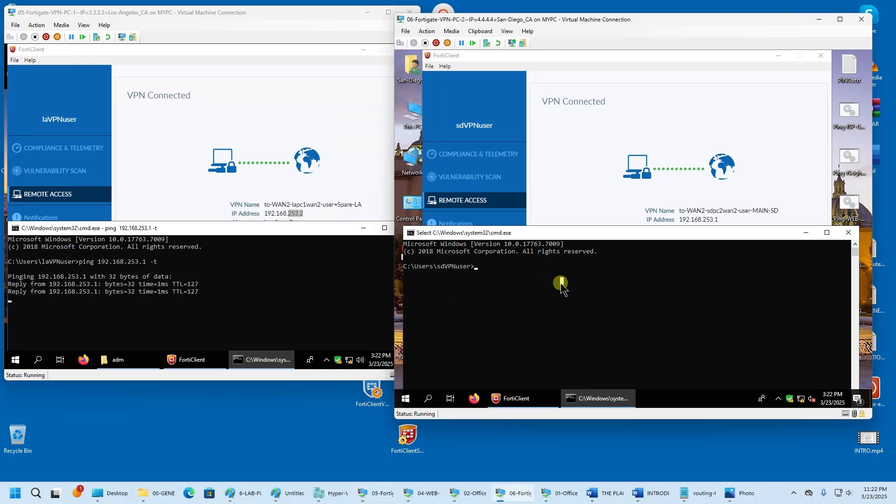
{"action": "type", "text": "ping "}
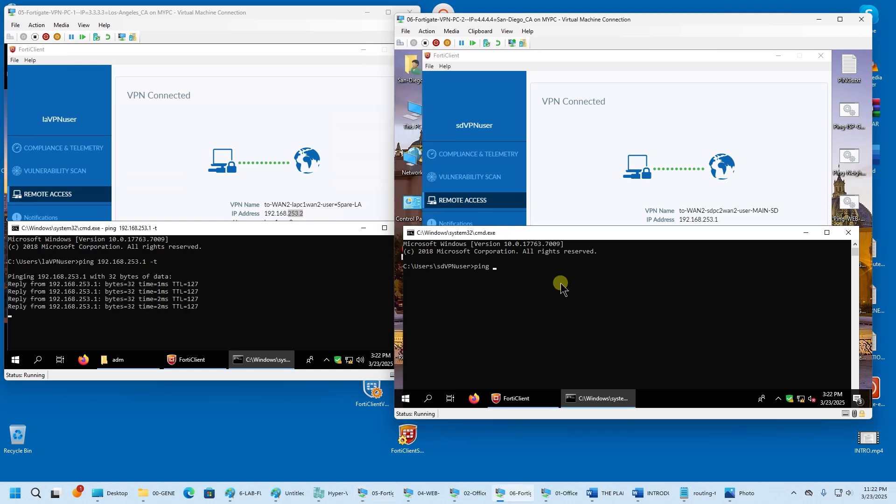
{"action": "type", "text": "192.1"}
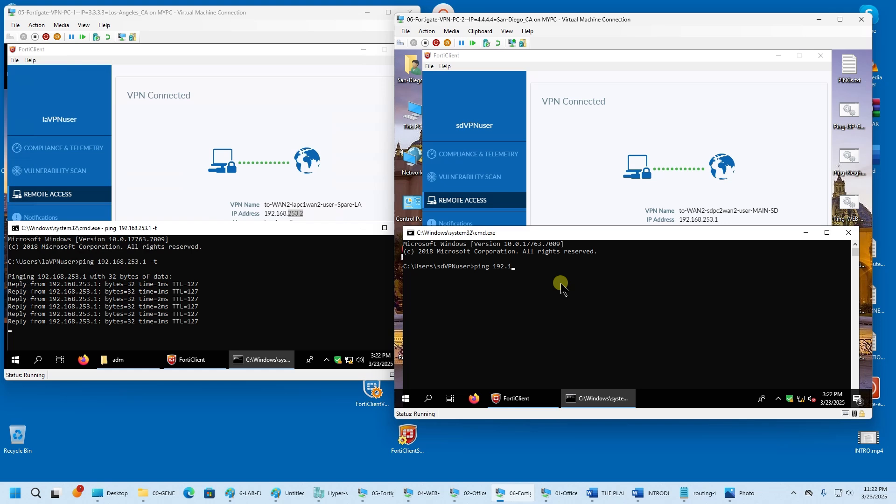
{"action": "type", "text": "683.25"}
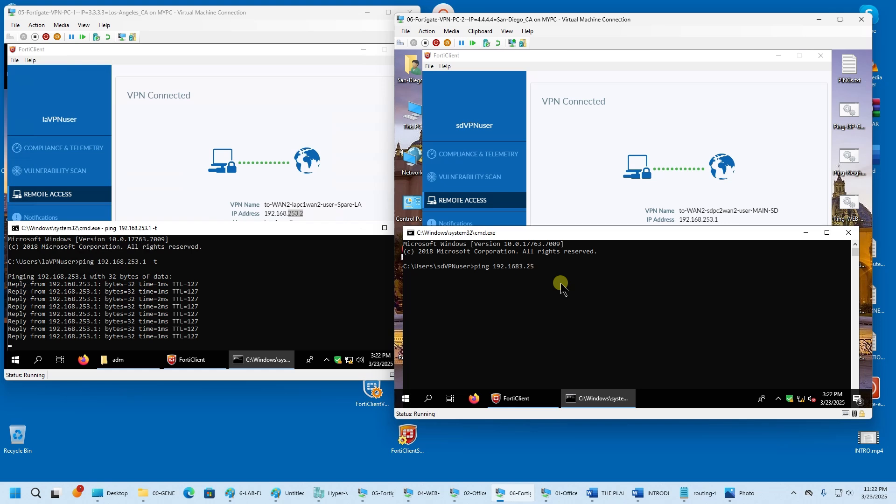
{"action": "type", "text": "3.2 "}
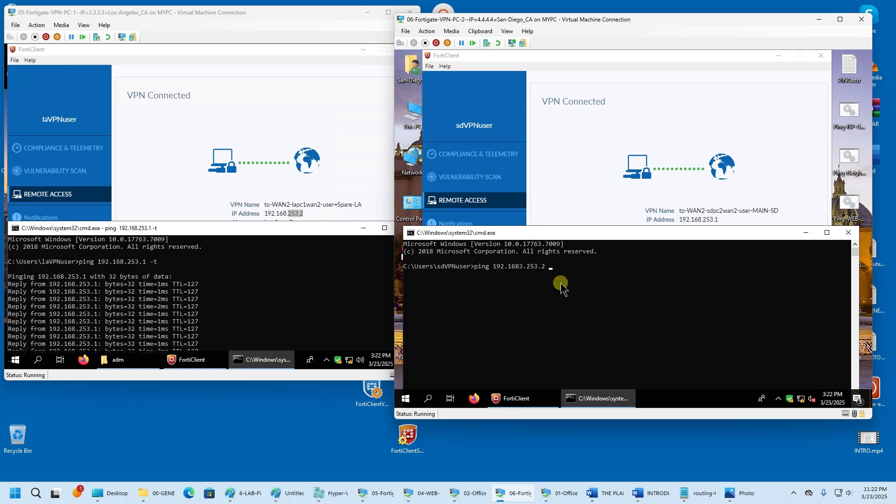
{"action": "type", "text": "-t"}
{"action": "key", "text": "Return"}
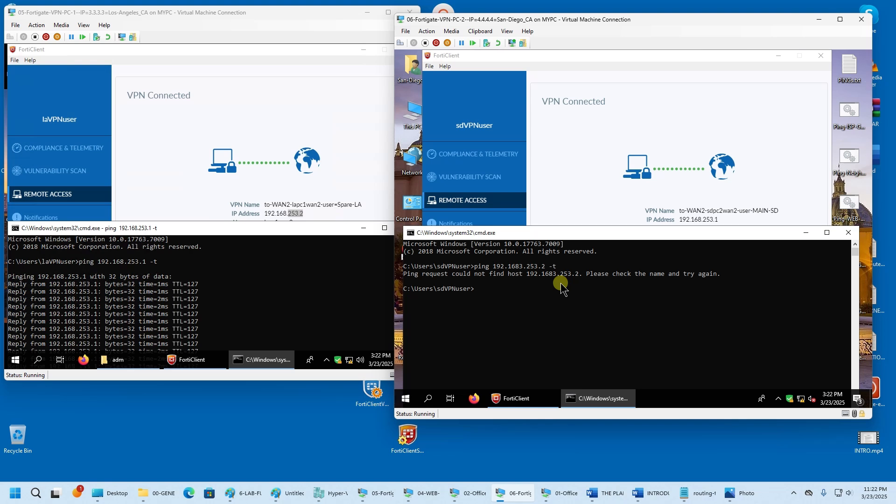
{"action": "key", "text": "Up"}
{"action": "key", "text": "Return"}
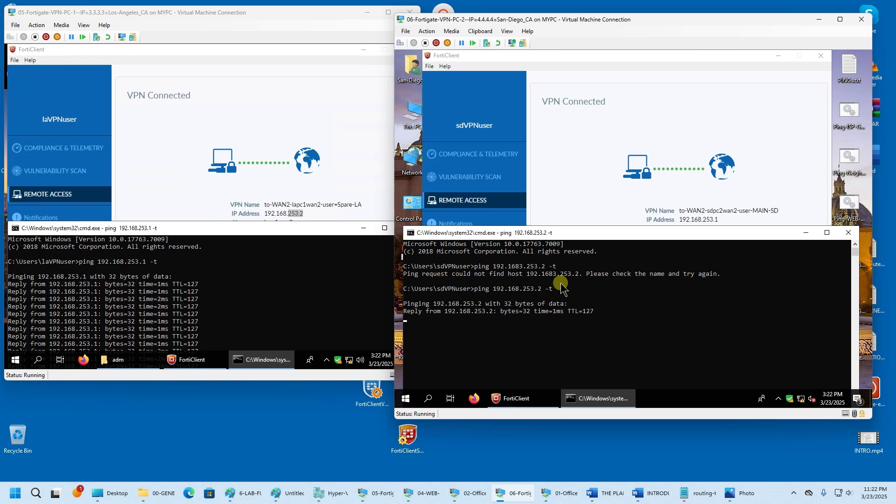
{"action": "double_click", "coordinate": [588, 232]}
{"action": "double_click", "coordinate": [331, 232]}
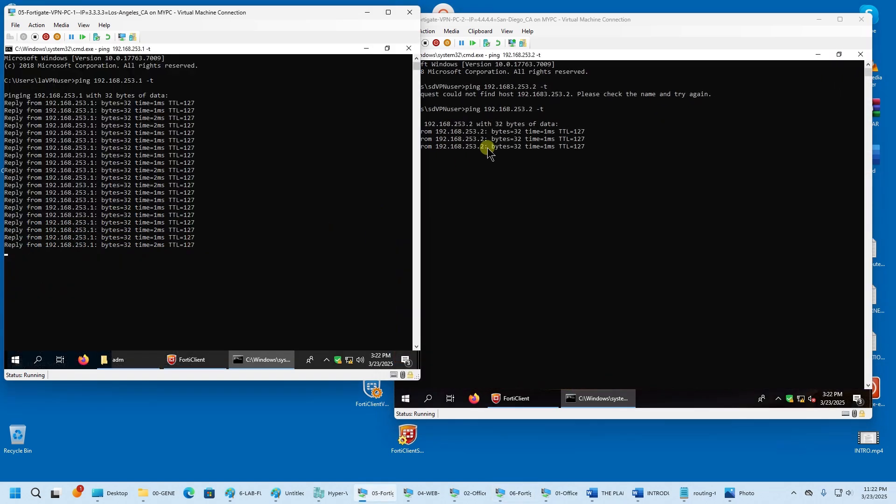
- Disable the vpn_2IPSec-TRAFF-BTWN-VPN-SAME-WAN2 policy through Set Status
{"action": "left_click", "coordinate": [469, 494]}
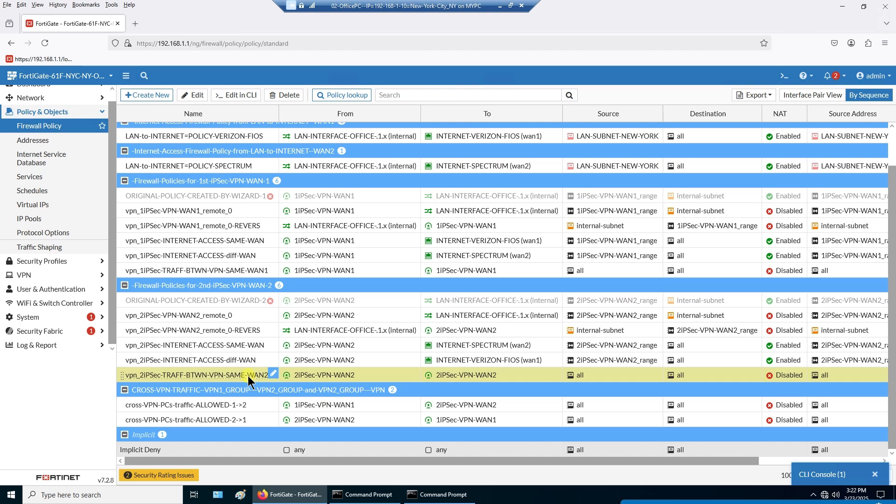
{"action": "right_click", "coordinate": [249, 381]}
{"action": "mouse_move", "coordinate": [294, 335]}
{"action": "left_click", "coordinate": [368, 347]}
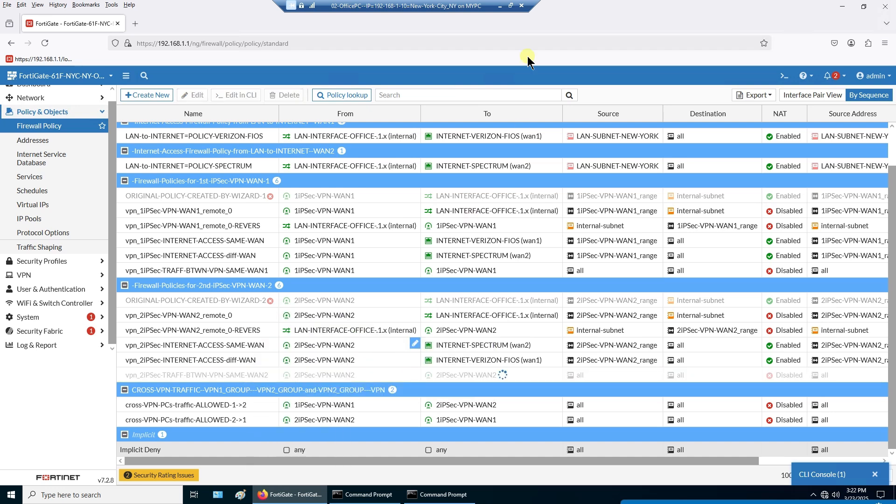
- Pause and scroll both ping windows to confirm the timeouts, then resume them
{"action": "left_click", "coordinate": [500, 5]}
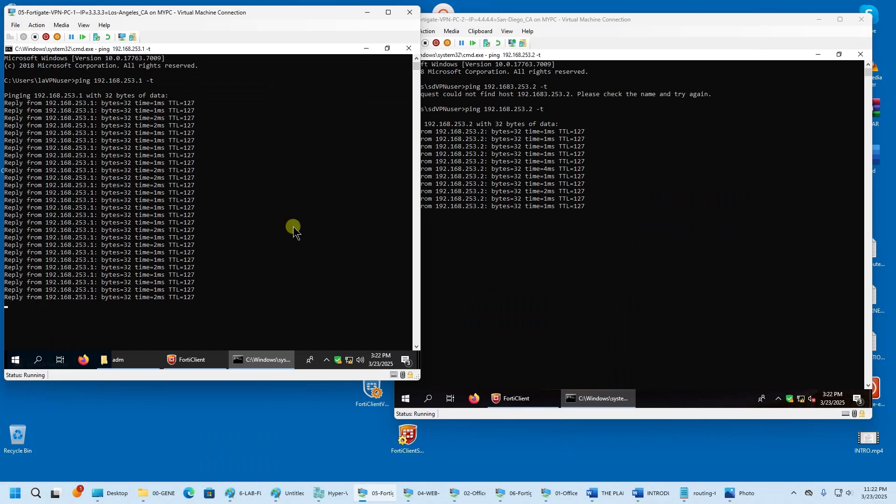
{"action": "left_click", "coordinate": [282, 242]}
{"action": "scroll", "coordinate": [282, 242], "scroll_direction": "down", "scroll_amount": 6}
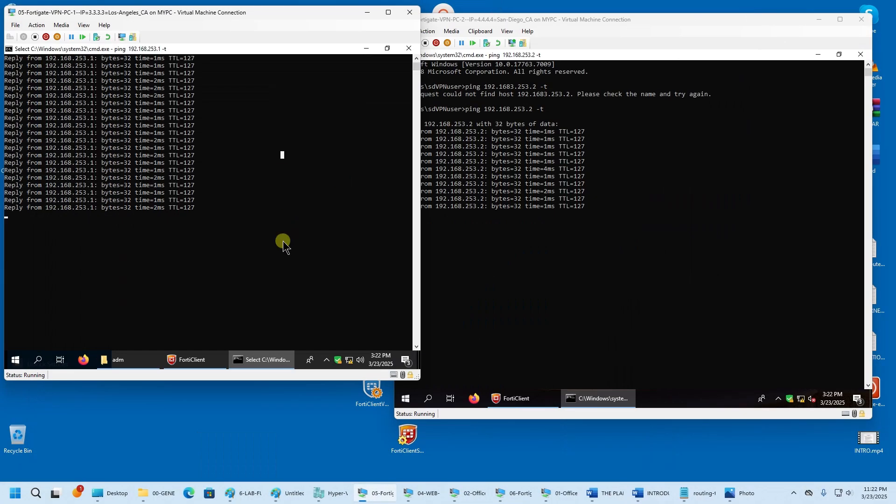
{"action": "left_click", "coordinate": [597, 216]}
{"action": "scroll", "coordinate": [597, 215], "scroll_direction": "down", "scroll_amount": 3}
{"action": "left_click", "coordinate": [256, 189]}
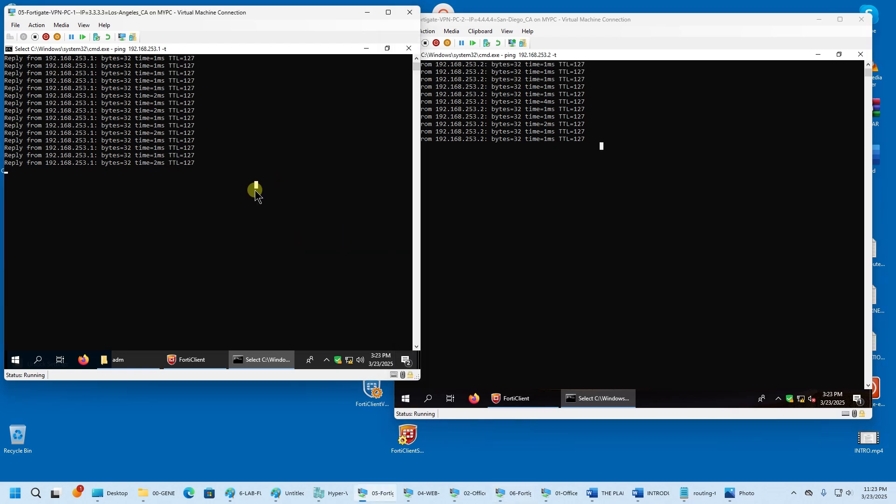
{"action": "scroll", "coordinate": [256, 190], "scroll_direction": "down", "scroll_amount": 1}
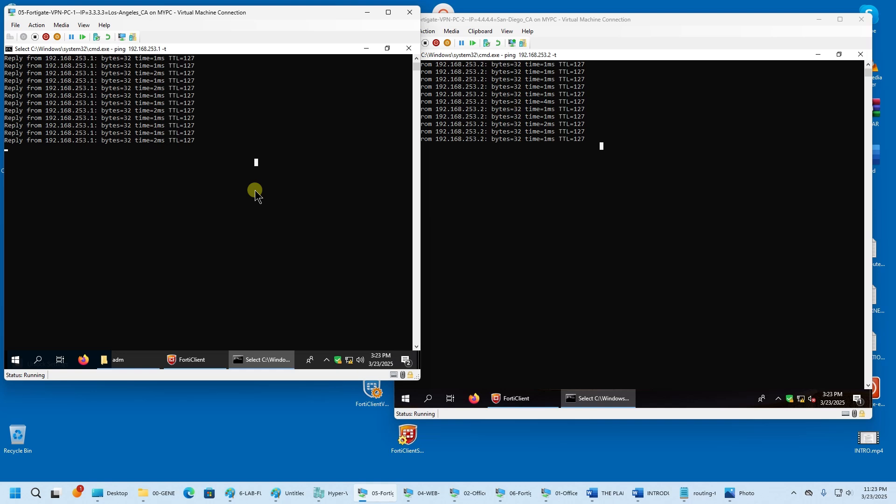
{"action": "key", "text": "Escape"}
{"action": "left_click", "coordinate": [626, 177]}
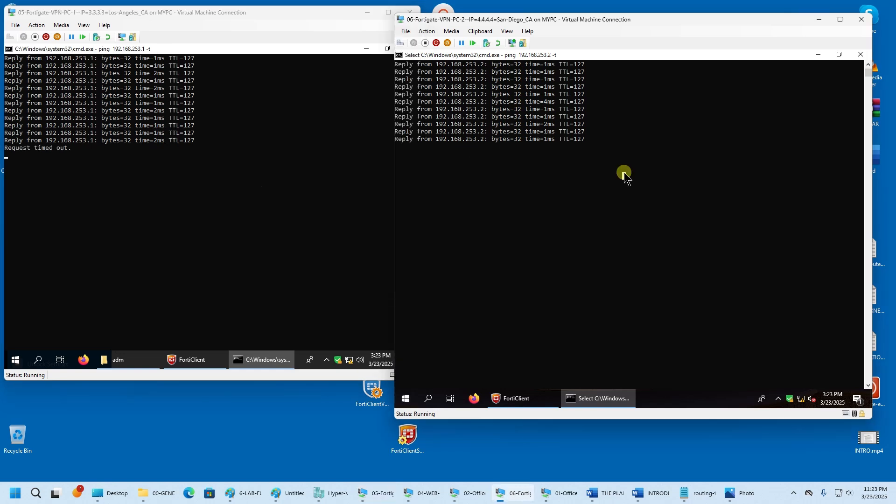
{"action": "key", "text": "Escape"}
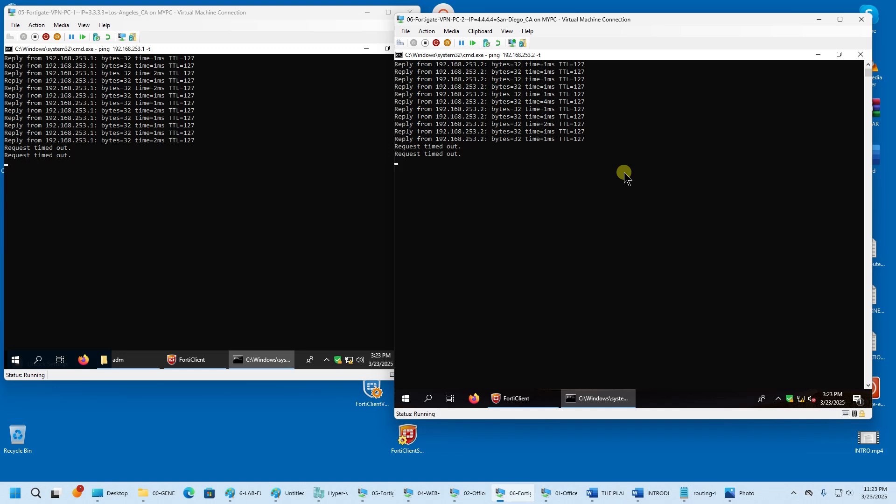
{"action": "left_click", "coordinate": [466, 493]}
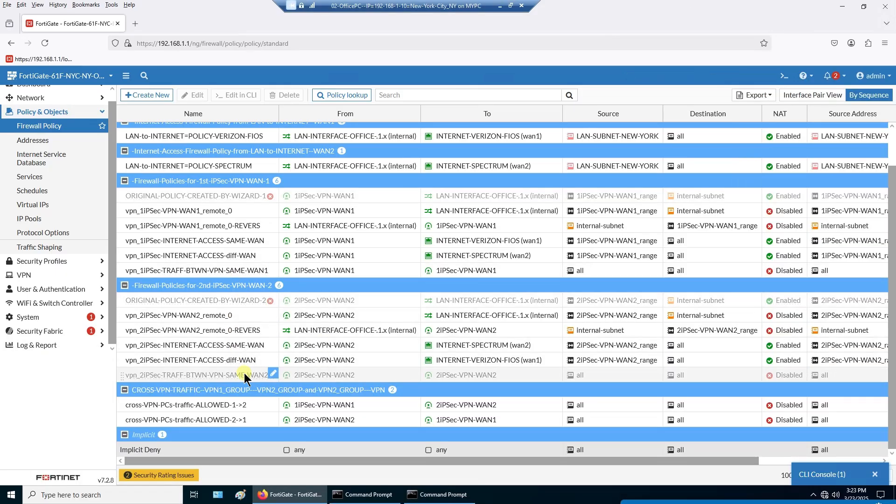
- Re-enable the vpn_2IPSec-TRAFF-BTWN-VPN-SAME-WAN2 policy and watch both pings recover
{"action": "right_click", "coordinate": [245, 375]}
{"action": "mouse_move", "coordinate": [295, 334]}
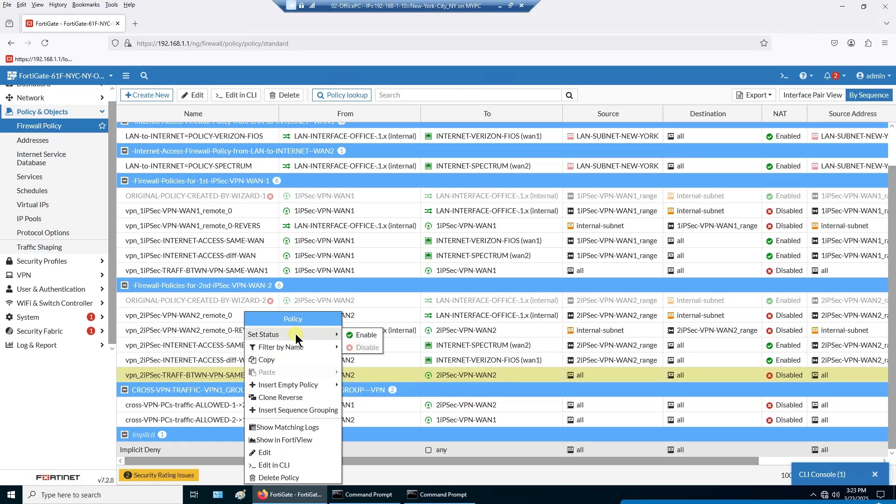
{"action": "left_click", "coordinate": [367, 335]}
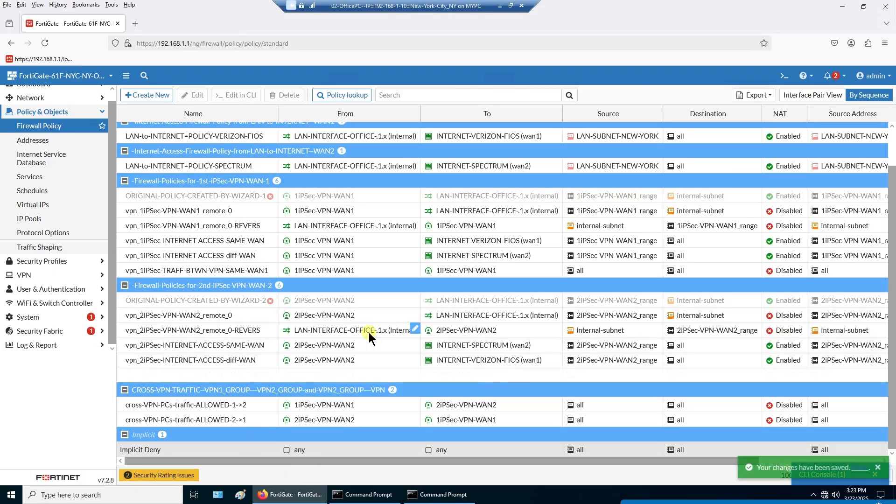
{"action": "left_click", "coordinate": [499, 7]}
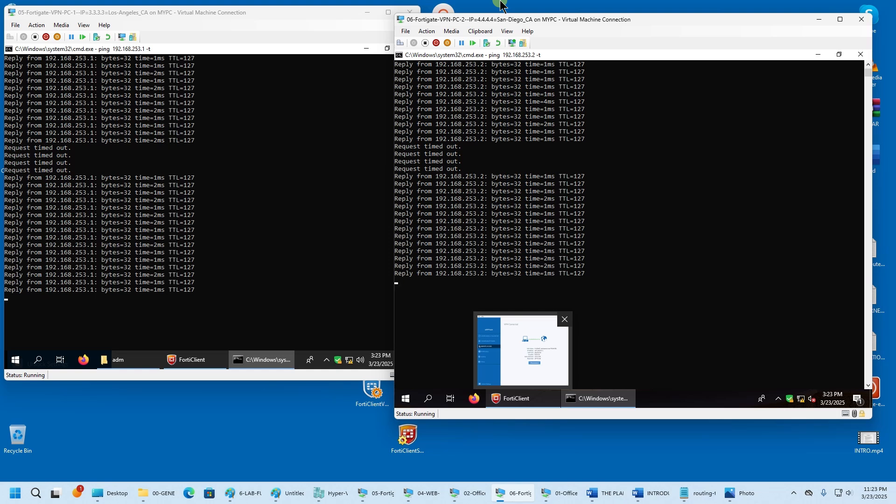
- Minimize both VM windows and open THE-PLAN-OF-VIDEOPRESENTATION.docx at its first page
{"action": "left_click", "coordinate": [819, 21]}
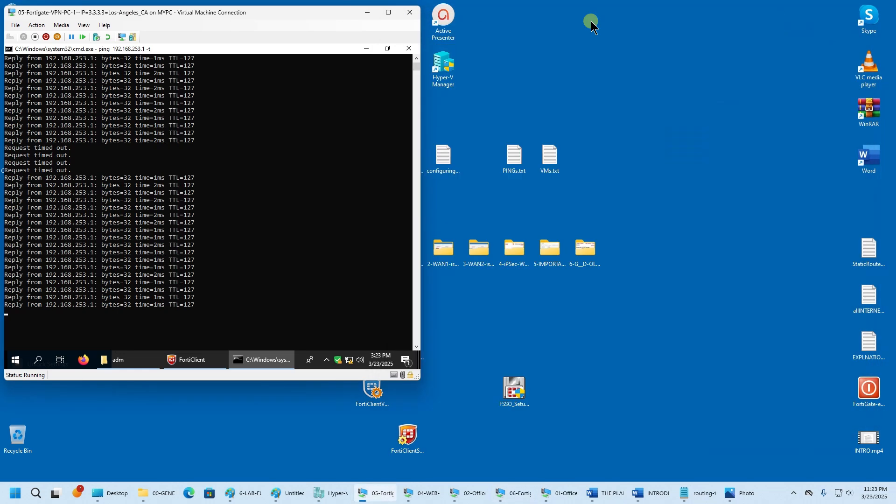
{"action": "left_click", "coordinate": [366, 14]}
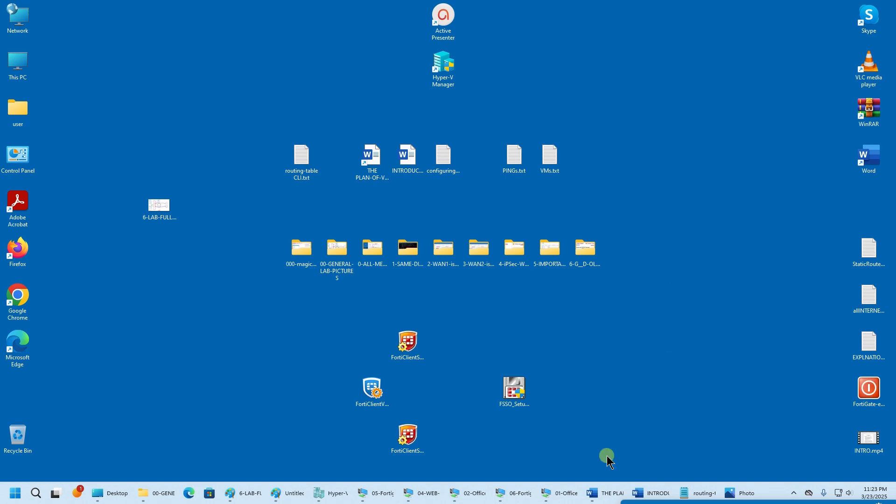
{"action": "left_click", "coordinate": [600, 495]}
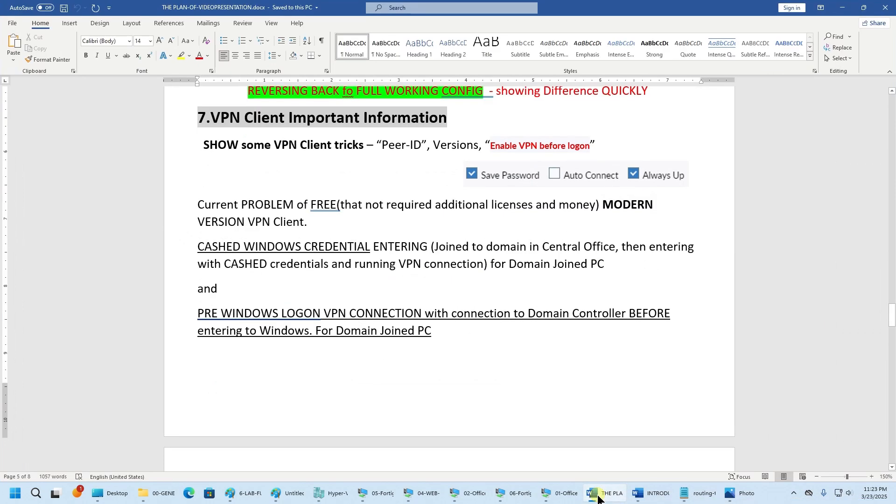
{"action": "left_click_drag", "start_coordinate": [891, 329], "coordinate": [882, 76]}
- Highlight the contact e-mail, 'subject key word' and 'FortiGate', then minimize the Word documents
{"action": "left_click_drag", "start_coordinate": [355, 257], "coordinate": [555, 270]}
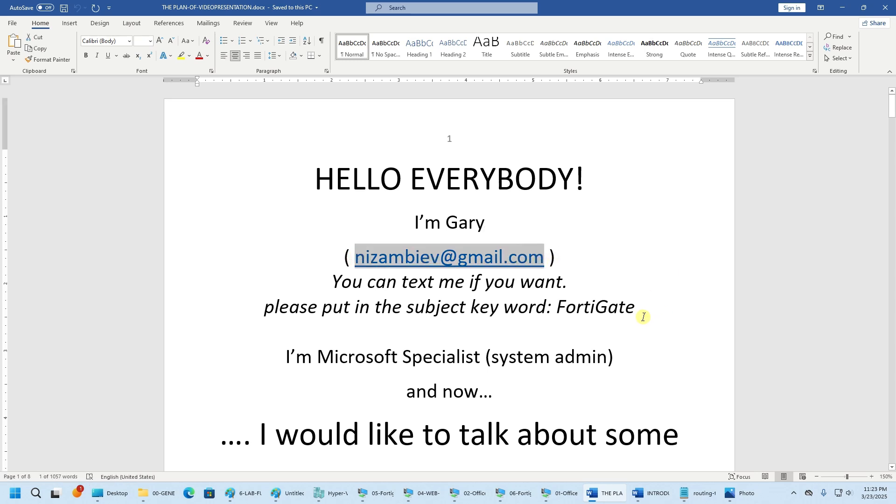
{"action": "left_click", "coordinate": [409, 310]}
{"action": "left_click_drag", "start_coordinate": [409, 311], "coordinate": [462, 309]}
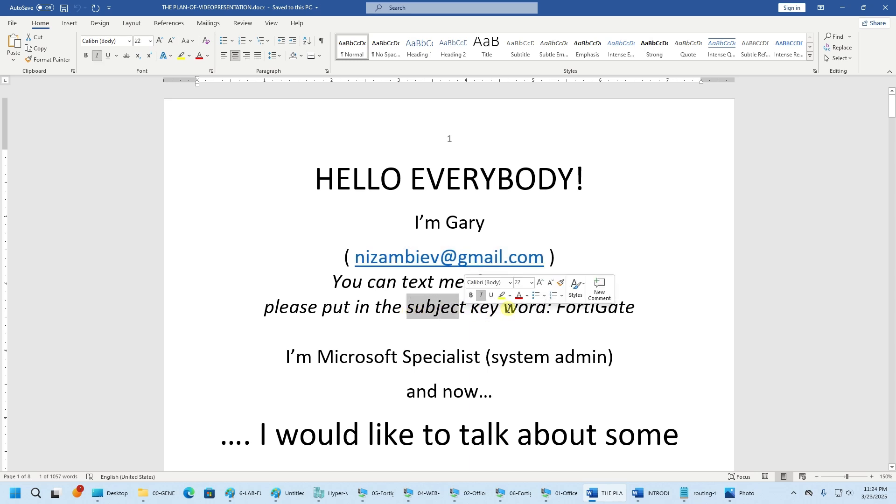
{"action": "left_click_drag", "start_coordinate": [636, 310], "coordinate": [556, 309]}
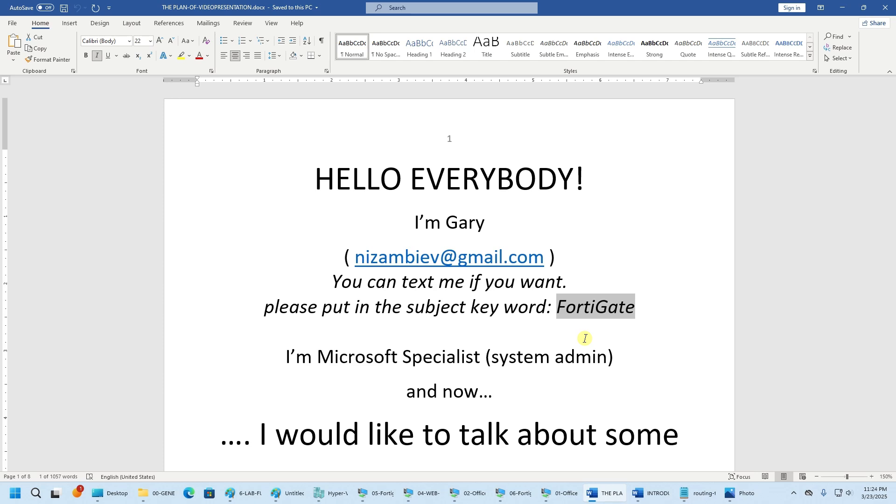
{"action": "left_click", "coordinate": [658, 494]}
{"action": "left_click", "coordinate": [658, 494]}
- Restore THE-PLAN-OF-VIDEOPRESENTATION.docx and bring up the screen recorder controls from the tray
{"action": "left_click", "coordinate": [605, 492]}
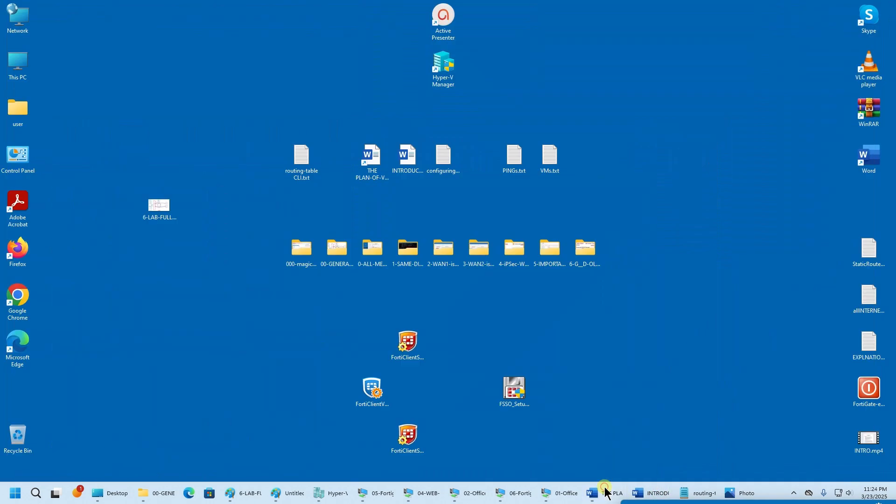
{"action": "left_click", "coordinate": [606, 493]}
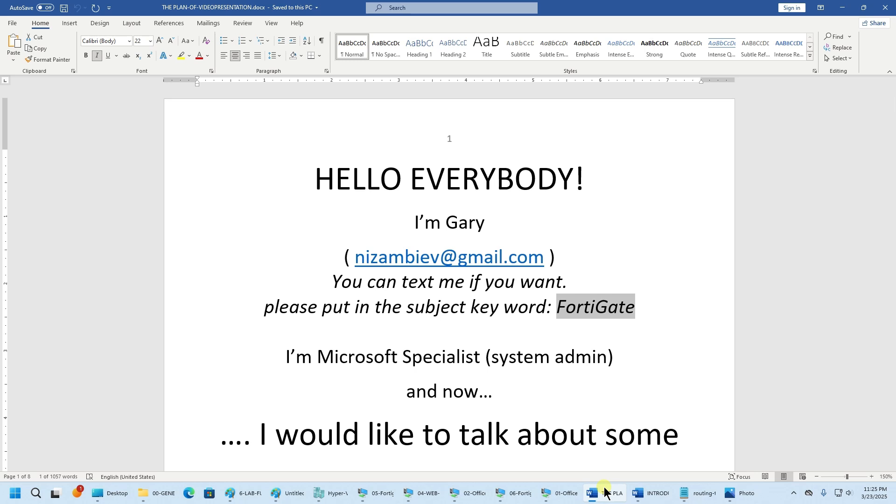
{"action": "left_click", "coordinate": [793, 493]}
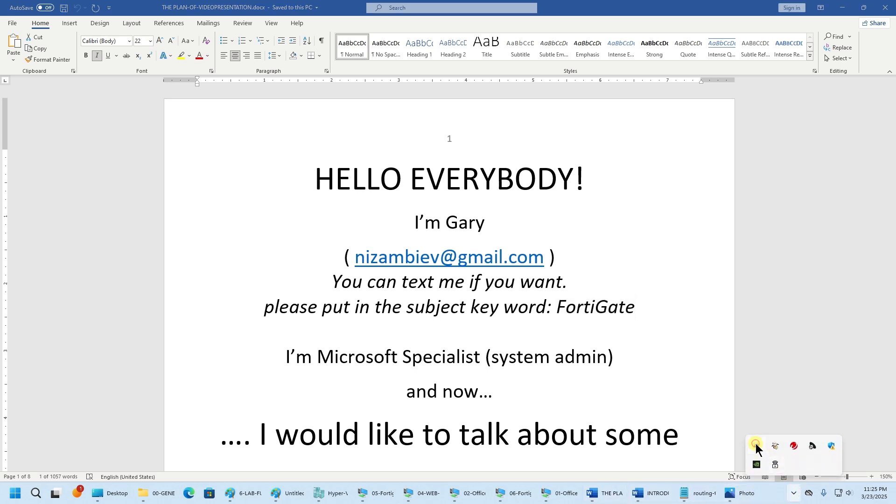
{"action": "left_click", "coordinate": [756, 445]}
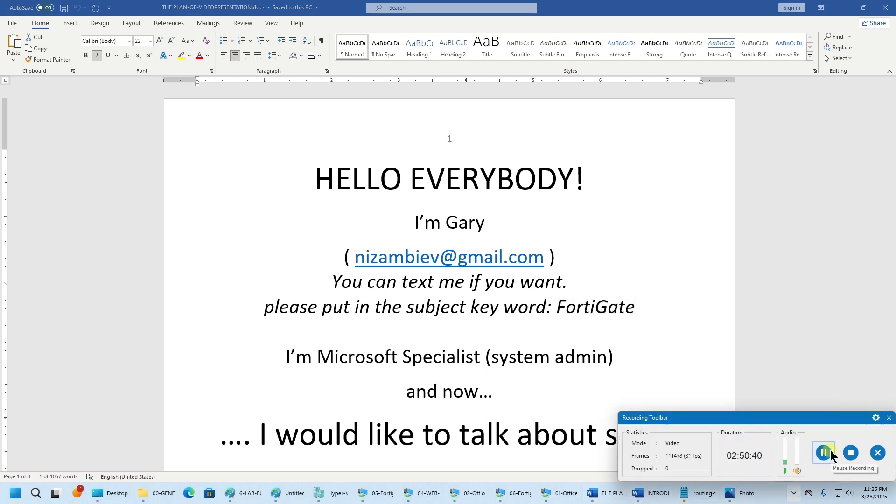